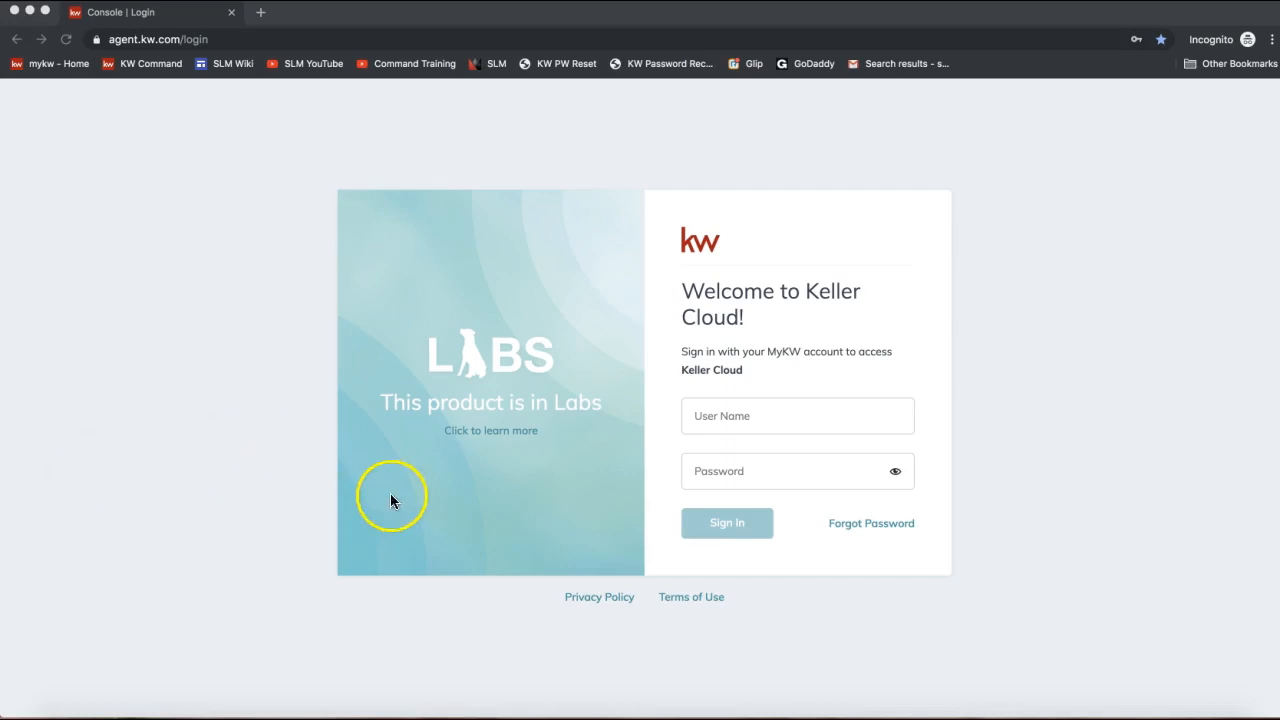
Go to agent.kw.com in the browser.
{"action": "left_click", "coordinate": [203, 43]}
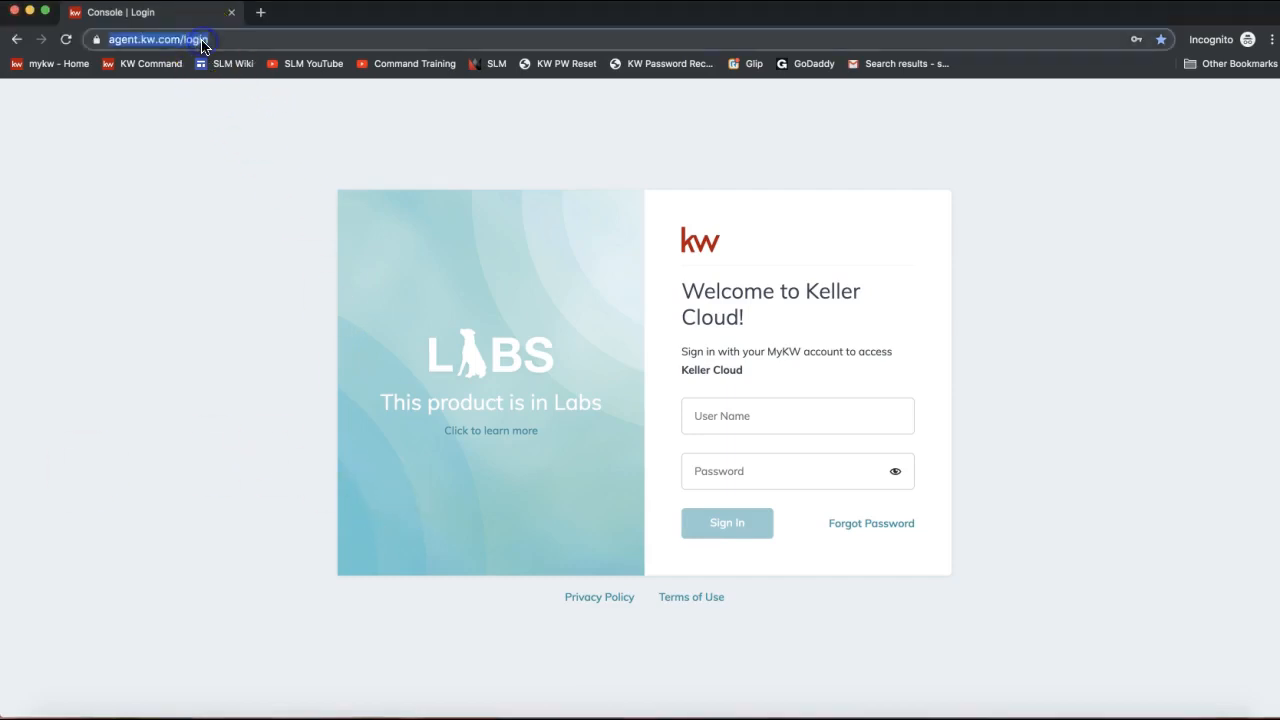
{"action": "type", "text": "agent.kw.com"}
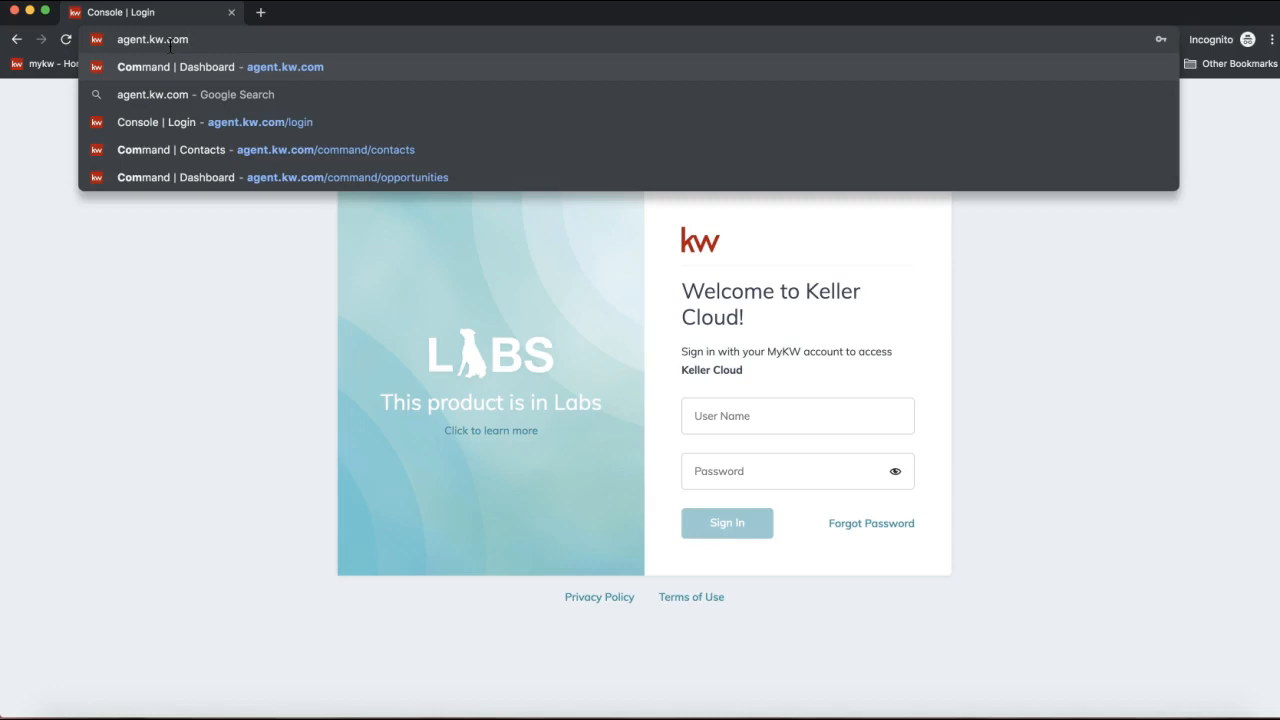
{"action": "left_click", "coordinate": [206, 420]}
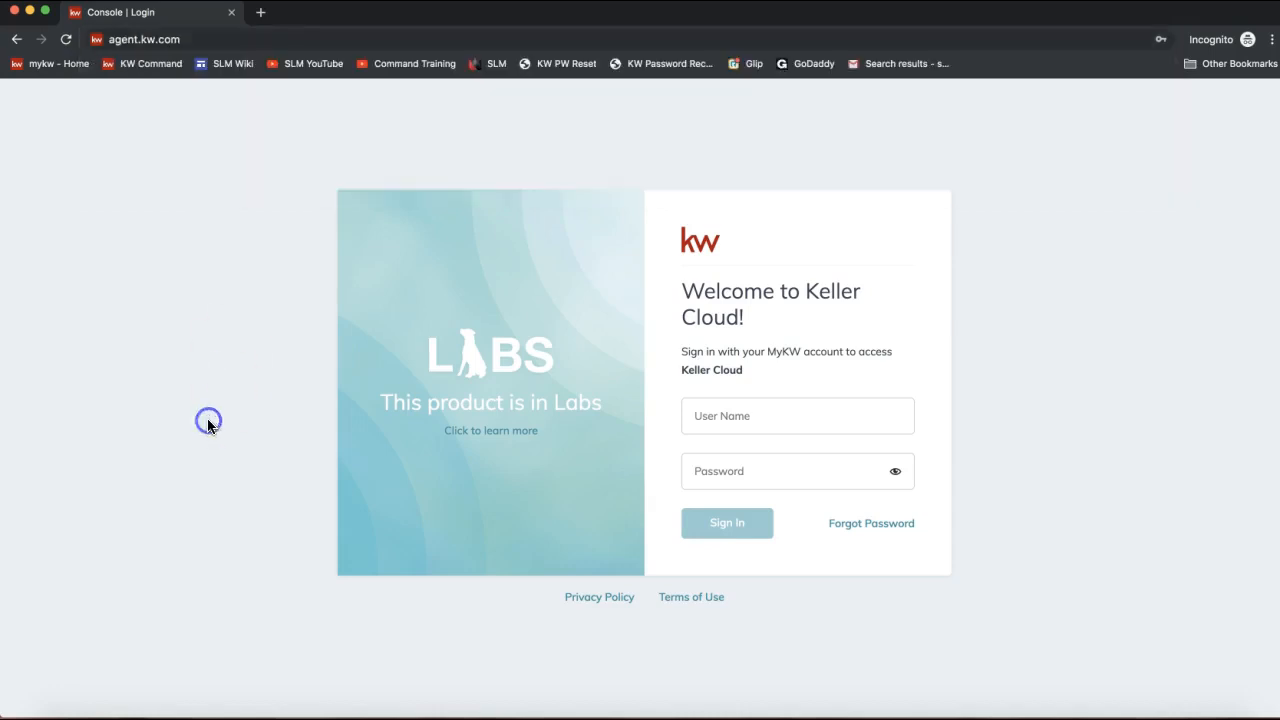
Sign in to Keller Cloud using the saved agent login from autofill.
{"action": "left_click", "coordinate": [711, 420]}
{"action": "type", "text": "lea"}
{"action": "left_click", "coordinate": [723, 460]}
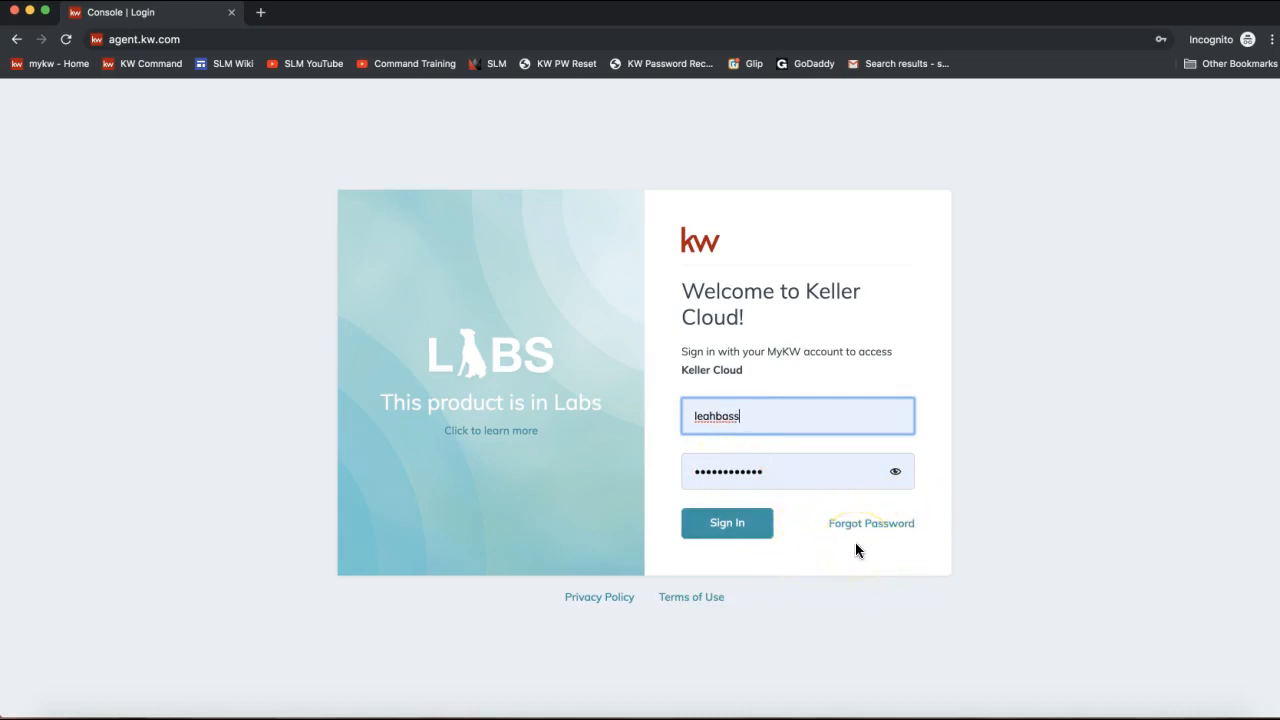
{"action": "left_click", "coordinate": [730, 524]}
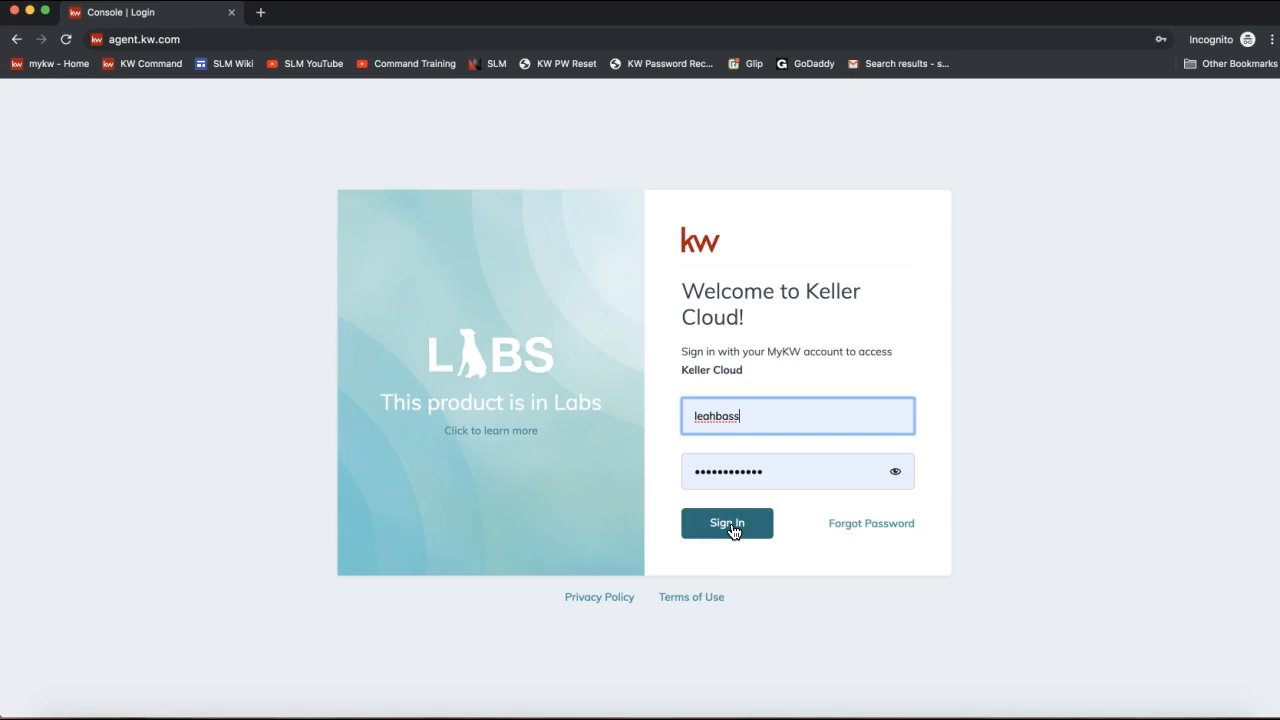
{"action": "left_click", "coordinate": [733, 532]}
{"action": "left_click", "coordinate": [732, 535]}
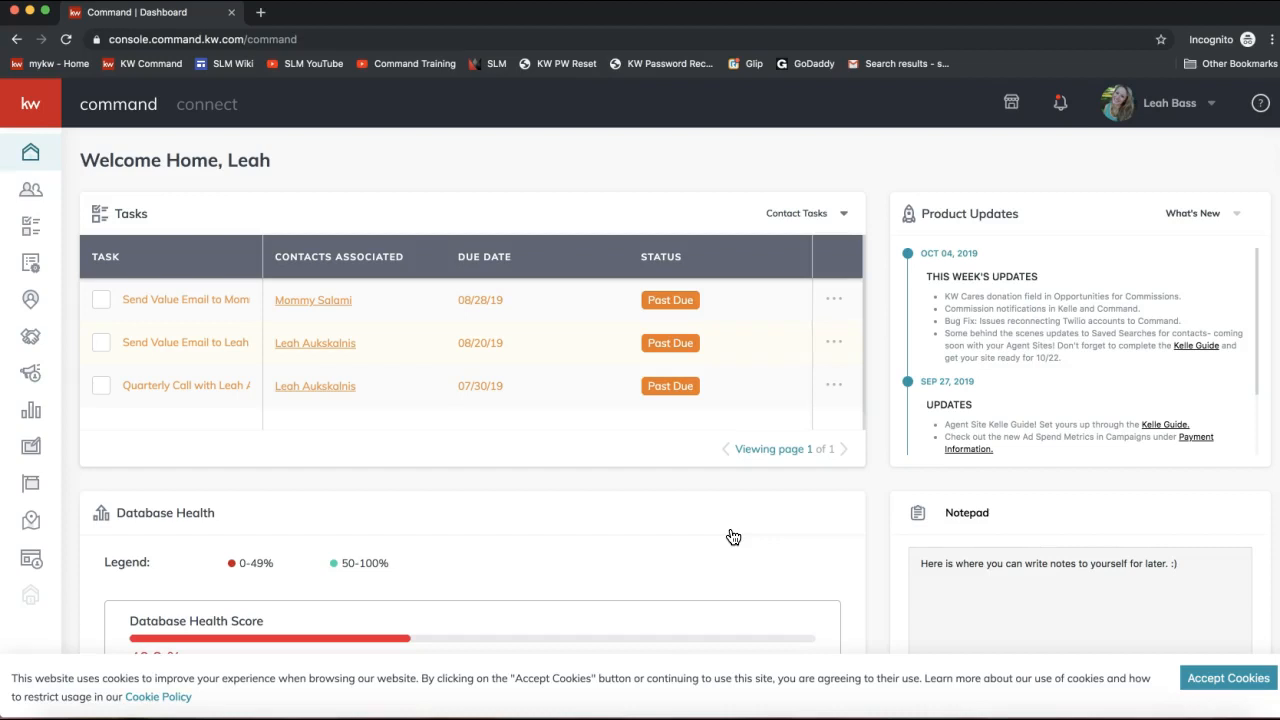
Open the account menu from the profile name at the top right of the dashboard.
{"action": "left_click", "coordinate": [31, 343]}
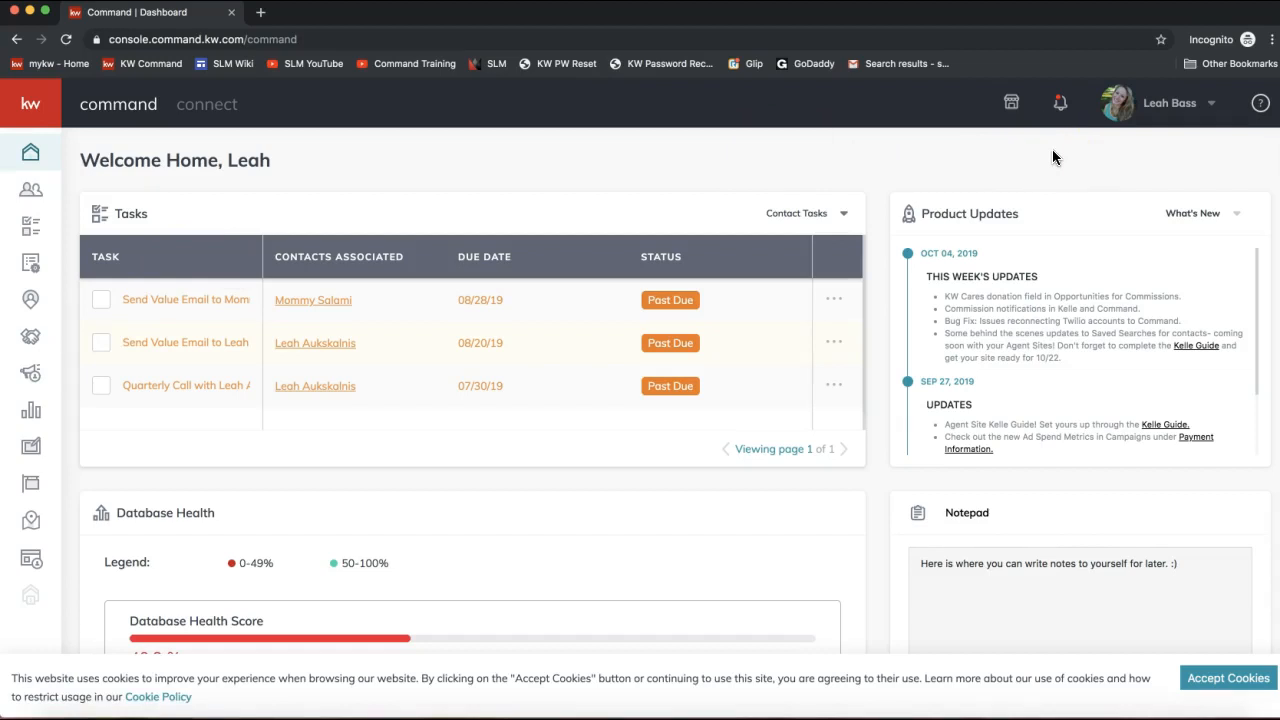
{"action": "left_click", "coordinate": [1164, 113]}
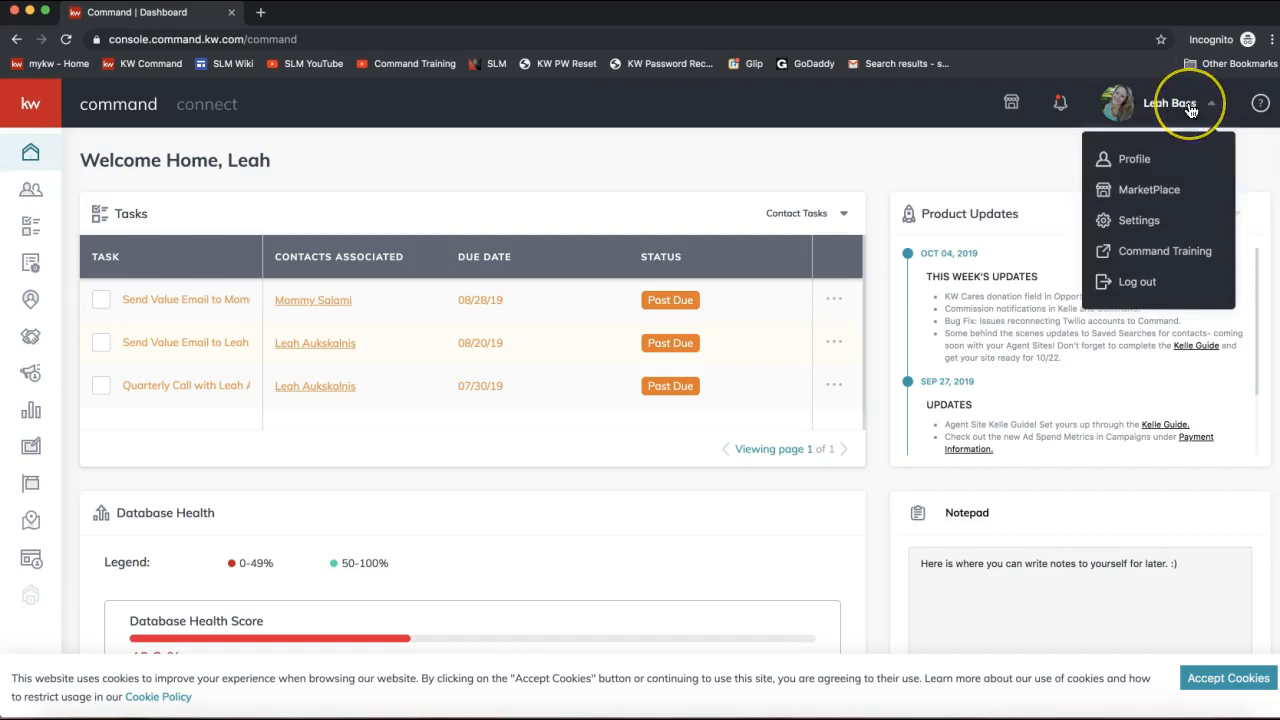
Open Settings and highlight the DocuSign entry under Connected Apps.
{"action": "left_click", "coordinate": [1144, 225]}
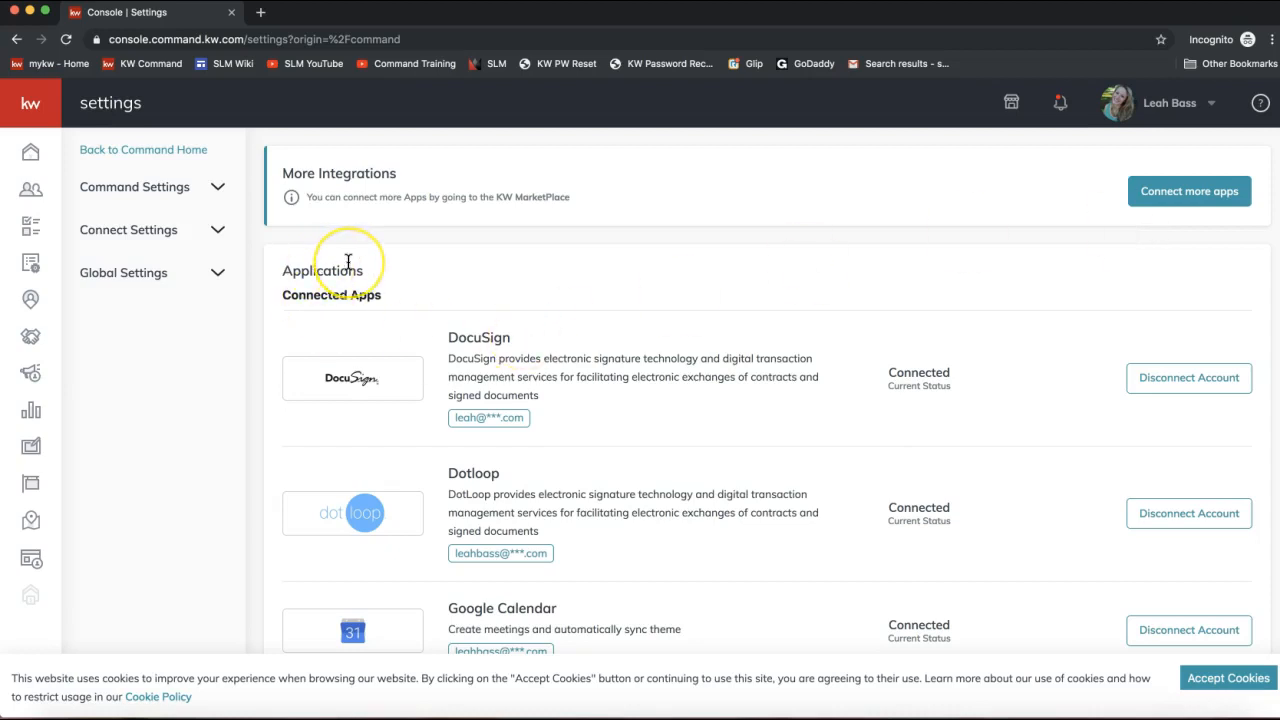
{"action": "left_click_drag", "start_coordinate": [282, 295], "coordinate": [355, 319]}
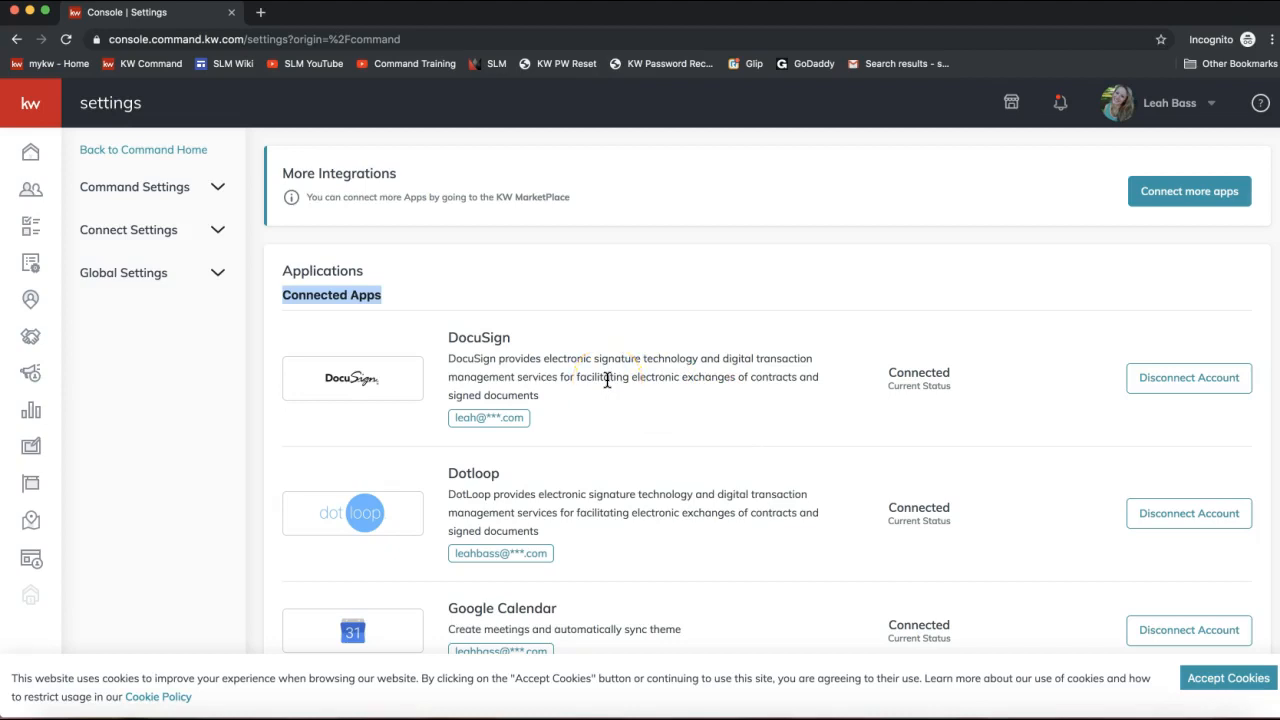
{"action": "left_click", "coordinate": [467, 339]}
{"action": "double_click", "coordinate": [467, 339]}
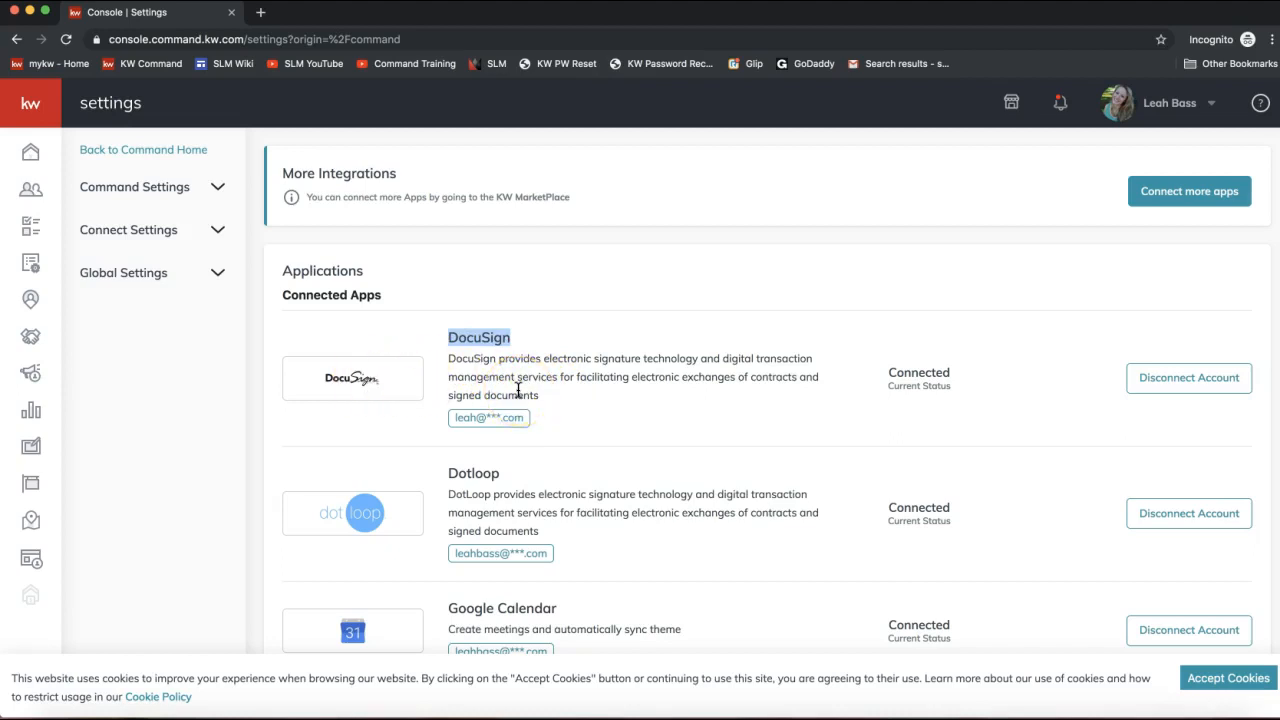
Scroll through the integrations list and back to the top, then switch away from the browser.
{"action": "scroll", "coordinate": [455, 390], "scroll_direction": "down", "scroll_amount": 2}
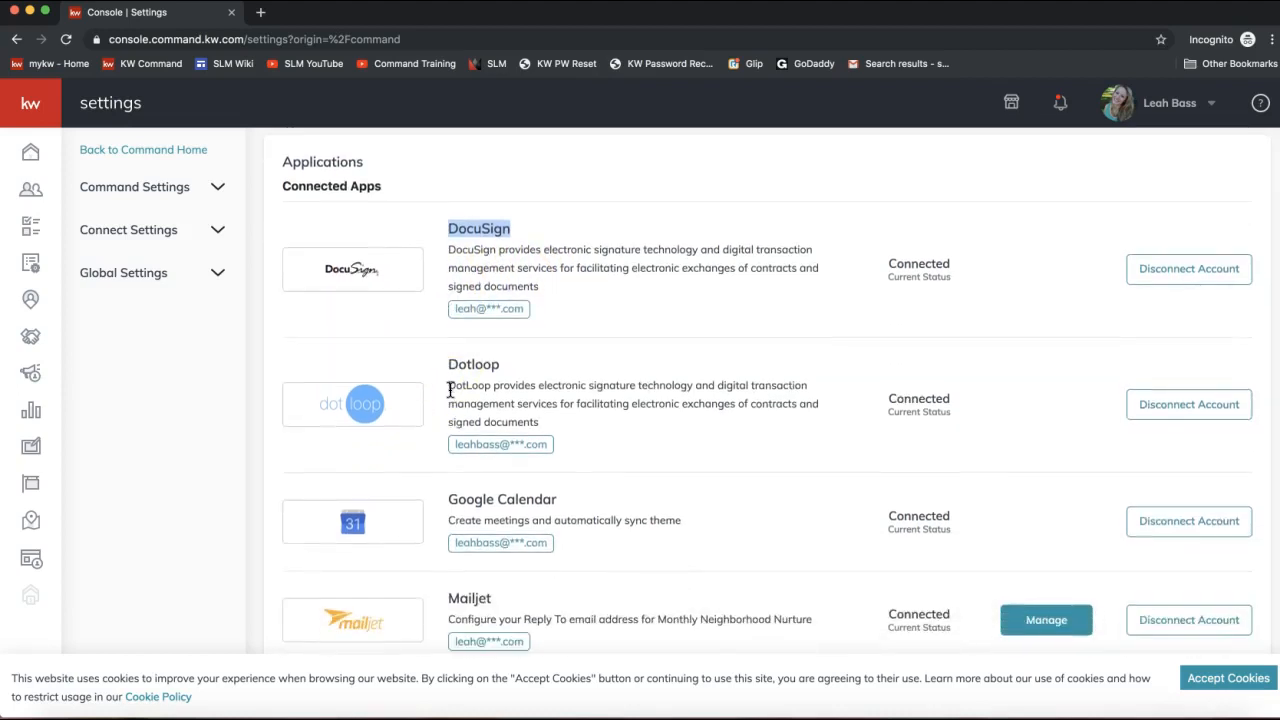
{"action": "left_click_drag", "start_coordinate": [276, 185], "coordinate": [388, 194]}
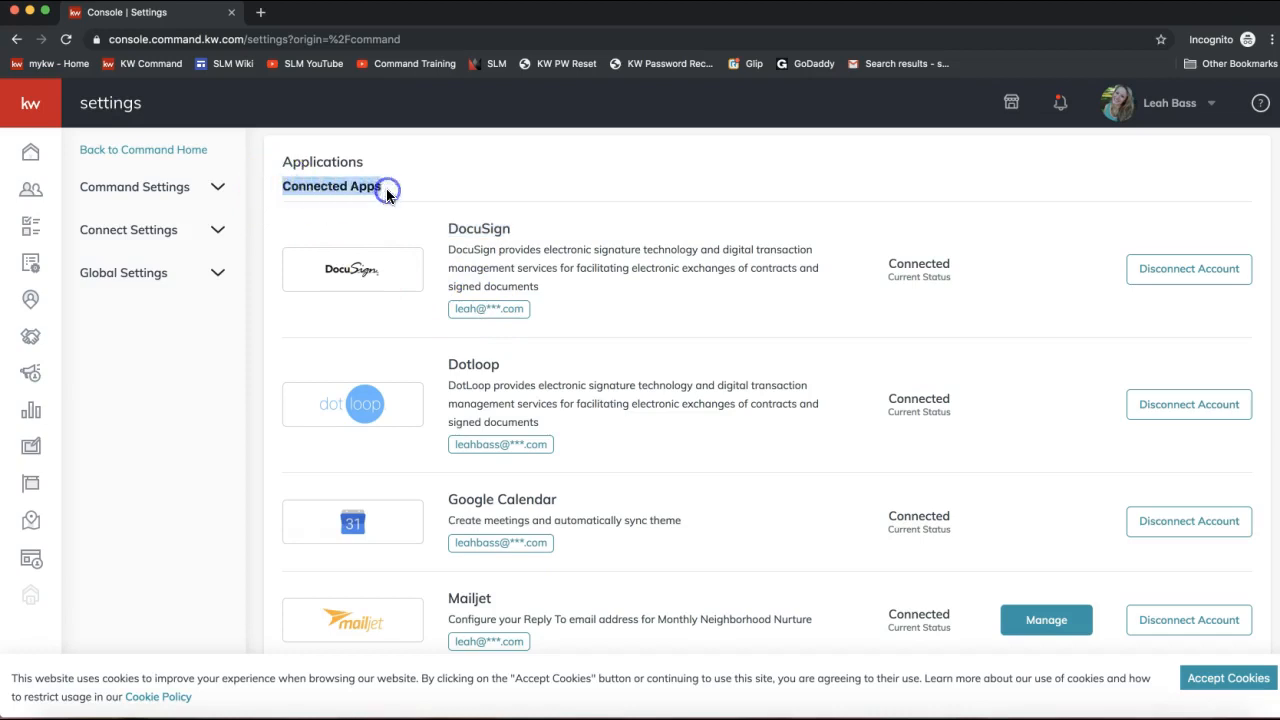
{"action": "scroll", "coordinate": [375, 218], "scroll_direction": "down", "scroll_amount": 5}
{"action": "scroll", "coordinate": [375, 218], "scroll_direction": "down", "scroll_amount": 8}
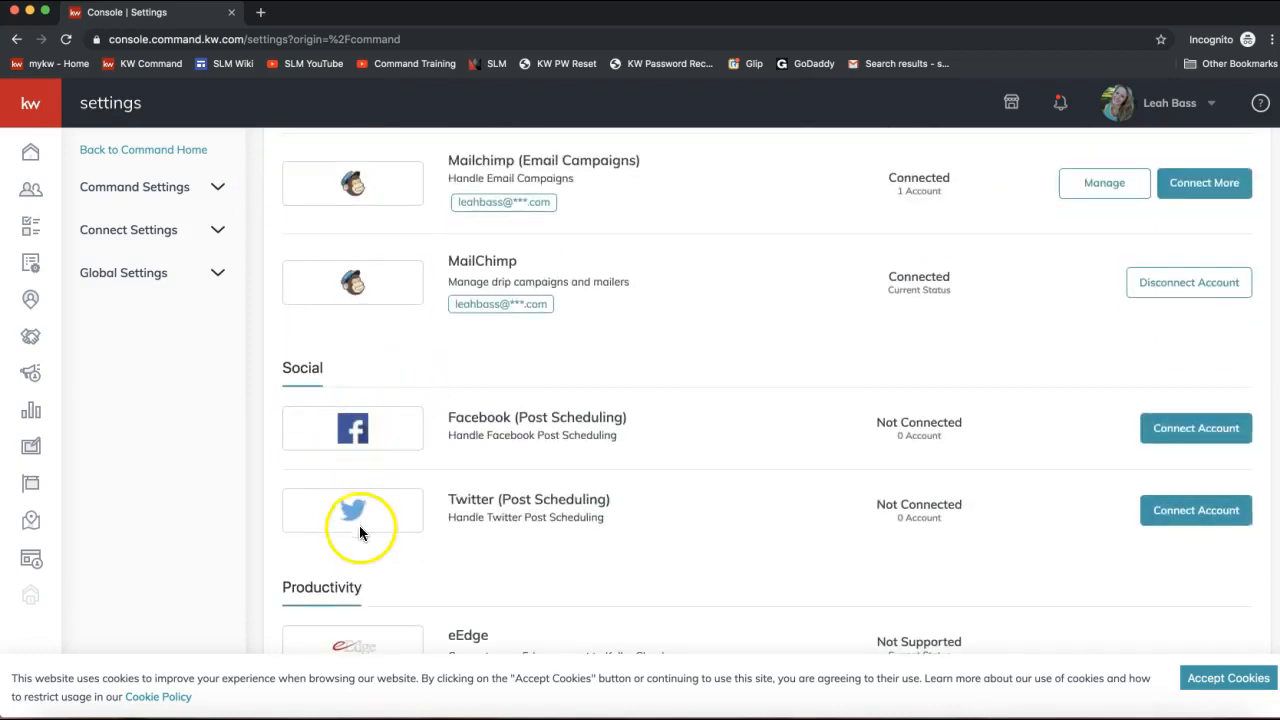
{"action": "scroll", "coordinate": [372, 588], "scroll_direction": "down", "scroll_amount": 5}
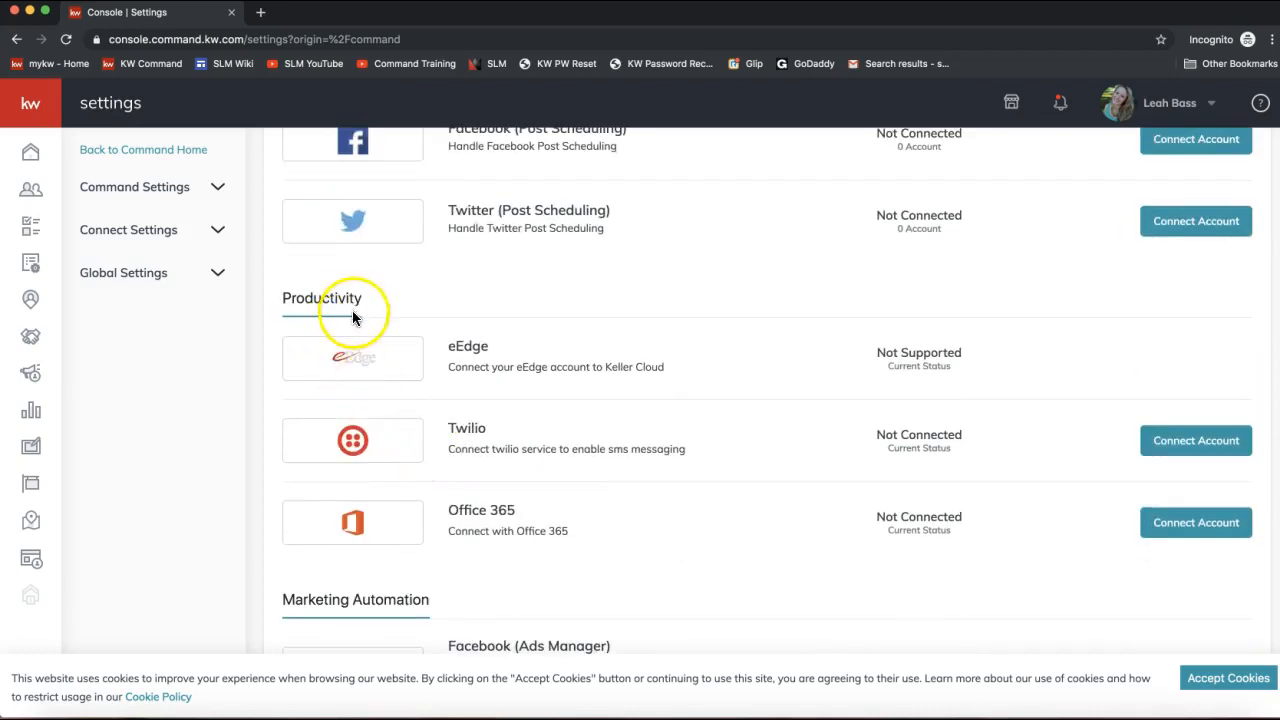
{"action": "scroll", "coordinate": [412, 345], "scroll_direction": "up", "scroll_amount": 3}
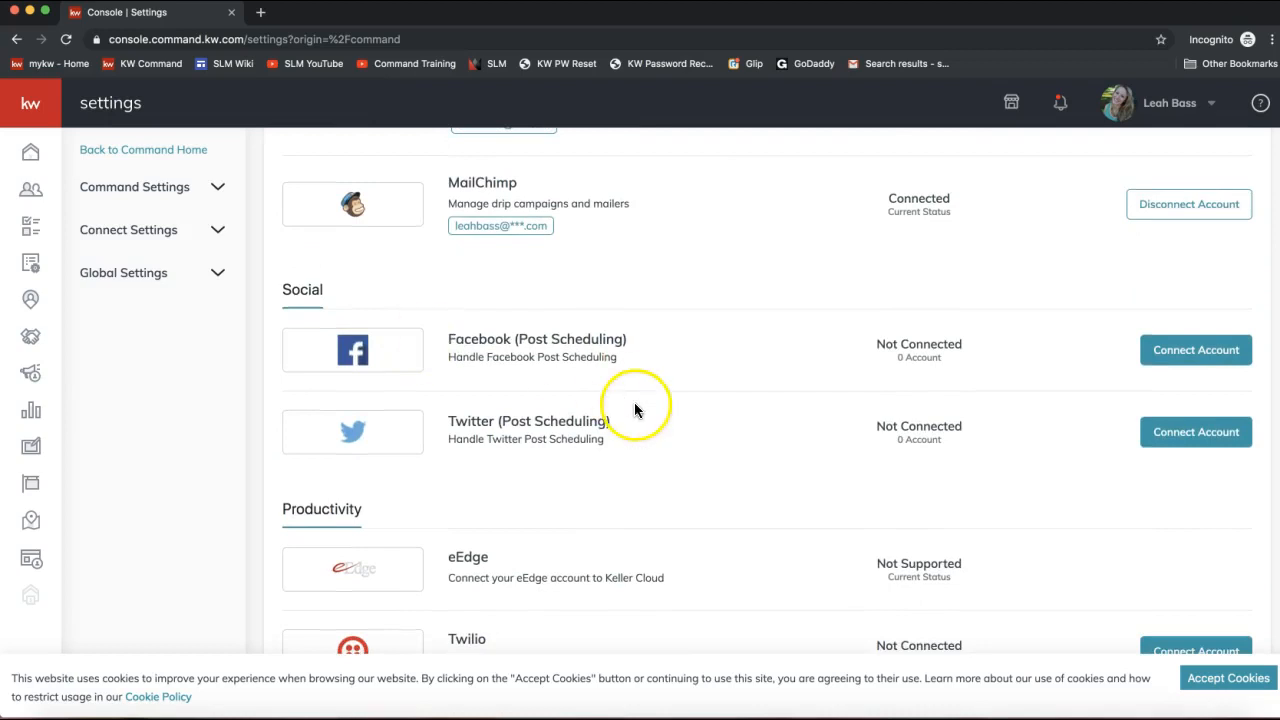
{"action": "left_click", "coordinate": [1165, 348]}
{"action": "scroll", "coordinate": [1047, 398], "scroll_direction": "up", "scroll_amount": 10}
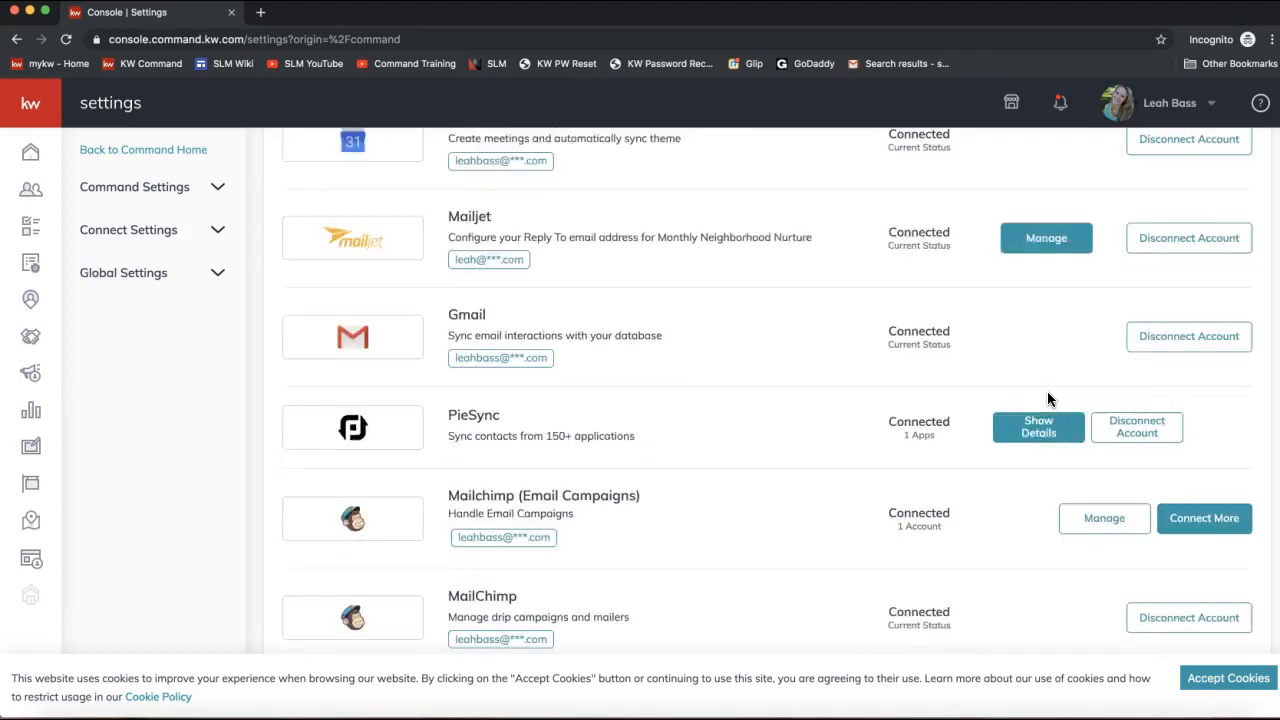
{"action": "scroll", "coordinate": [1047, 398], "scroll_direction": "up", "scroll_amount": 3}
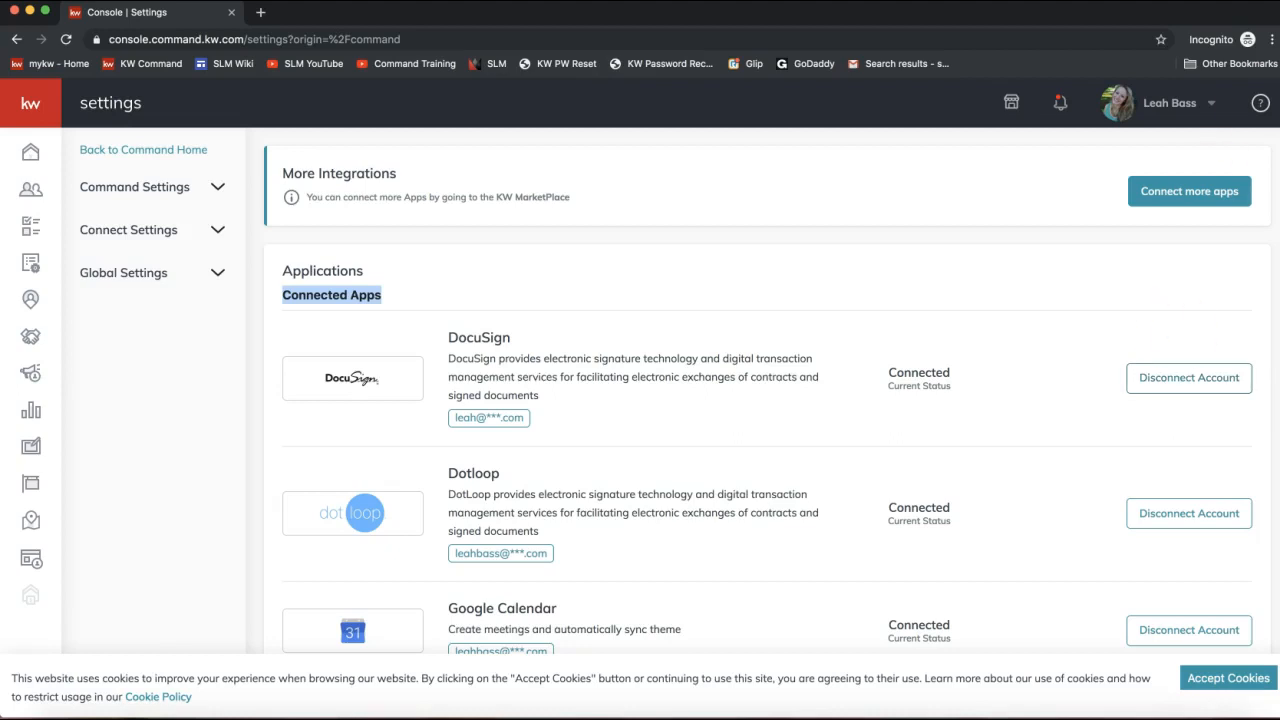
{"action": "key", "text": "super+Tab"}
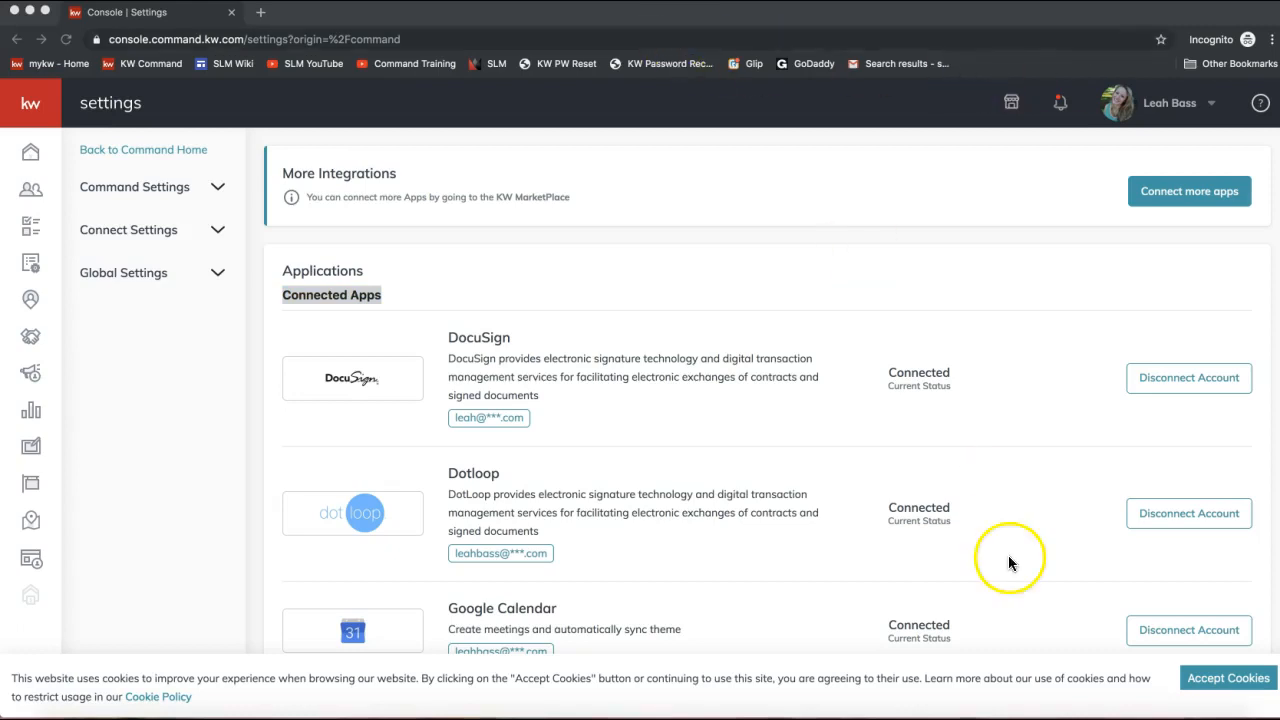
Post the copied YouTube training video link to everyone in the join.me chat, then close the chat.
{"action": "left_click", "coordinate": [1160, 718]}
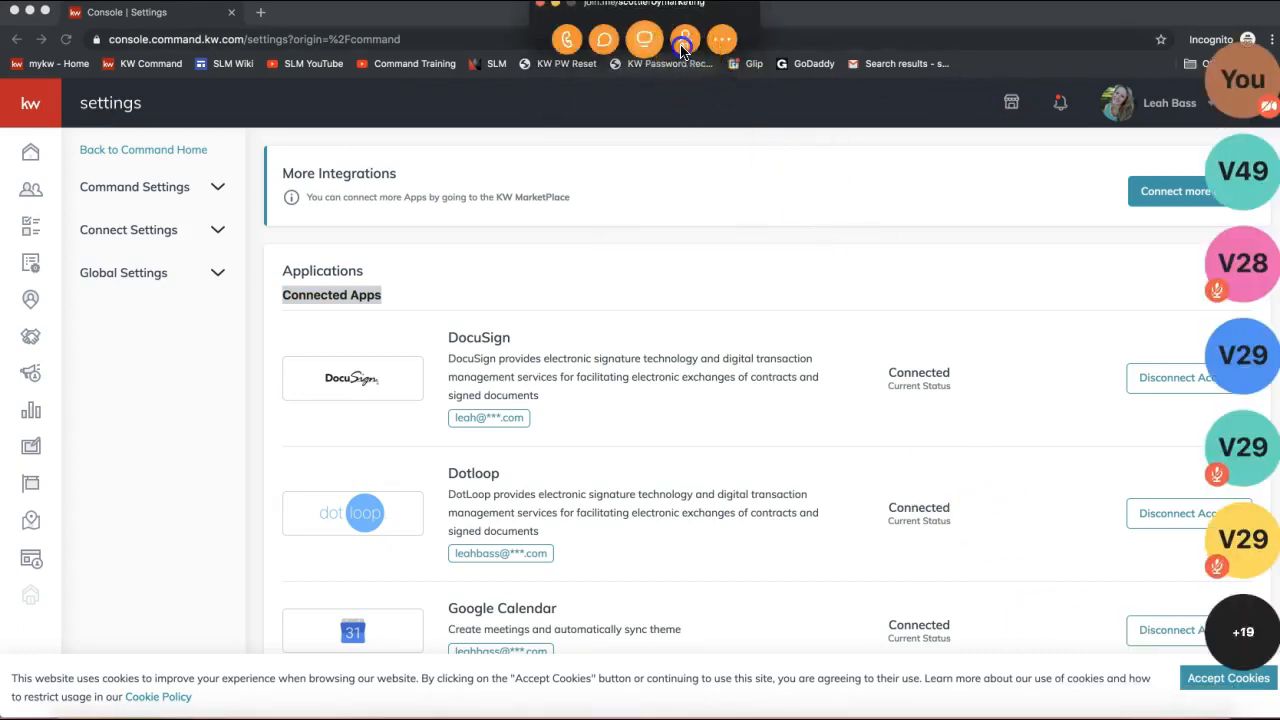
{"action": "left_click", "coordinate": [602, 46]}
{"action": "left_click", "coordinate": [690, 428]}
{"action": "key", "text": "super+v"}
{"action": "key", "text": "Return"}
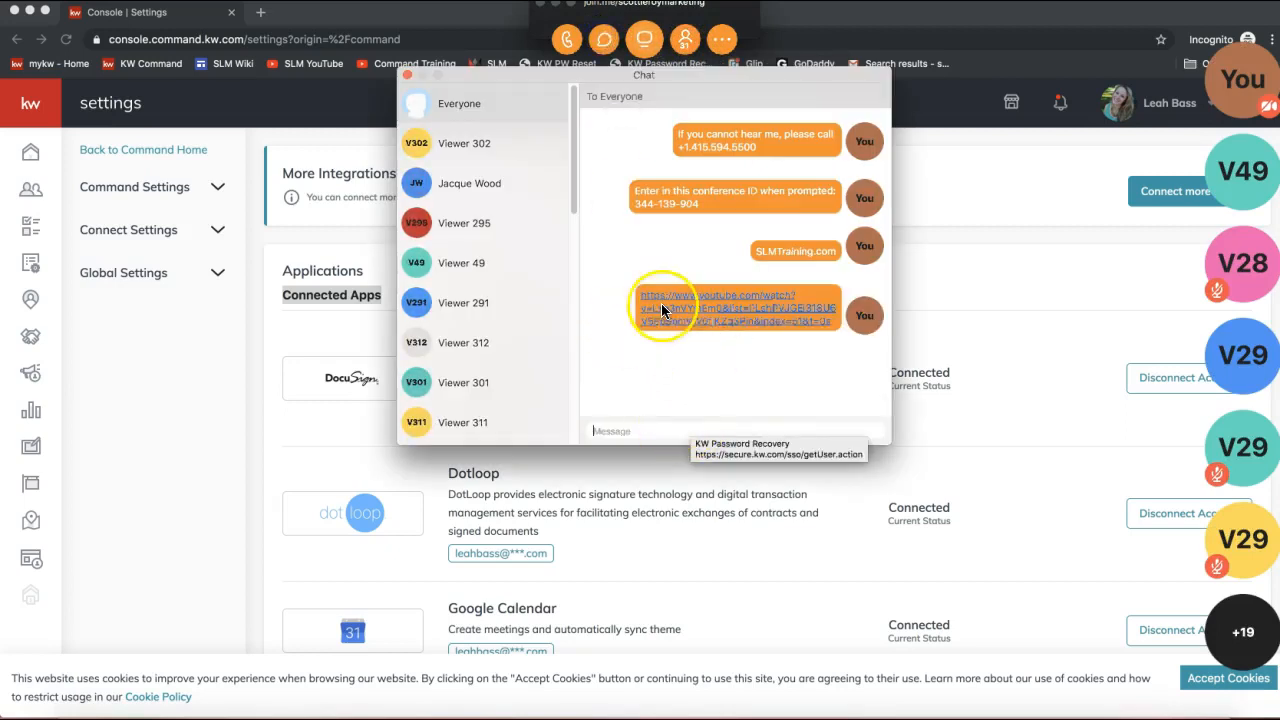
{"action": "left_click", "coordinate": [408, 75]}
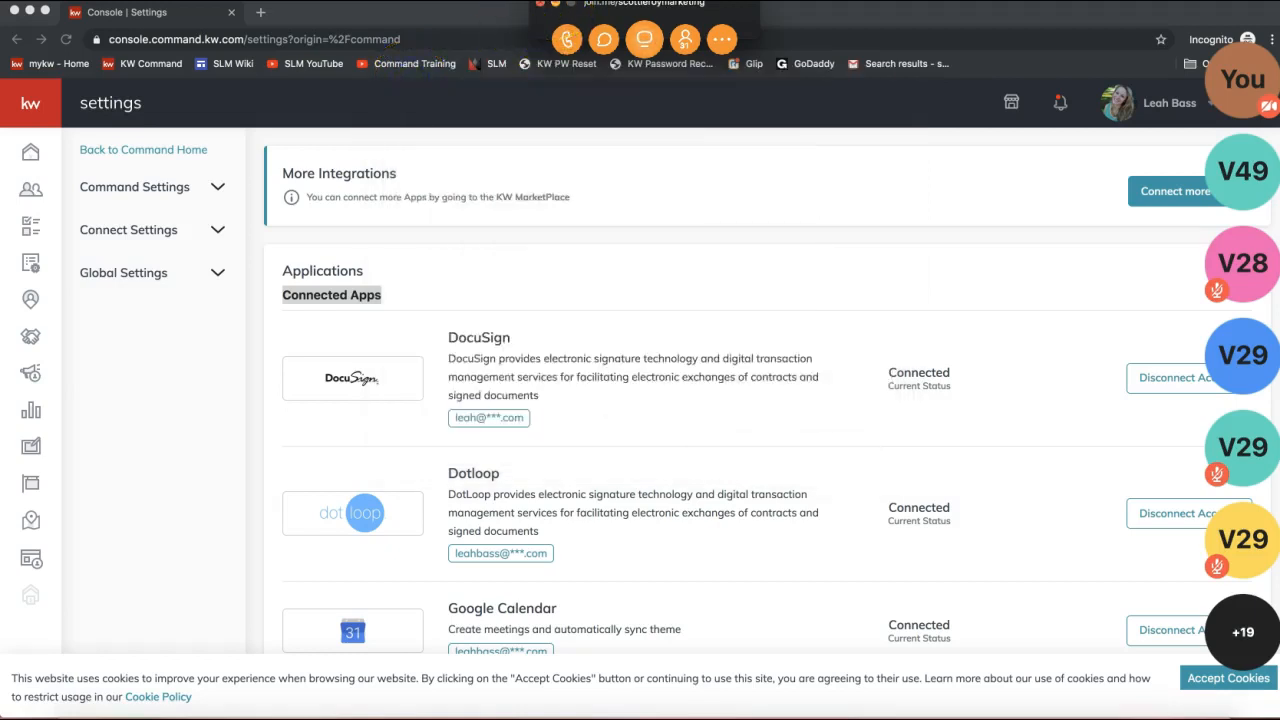
Hide the join.me controls, accept KW Command's cookies, and re-highlight the DocuSign connected app.
{"action": "left_click", "coordinate": [554, 4]}
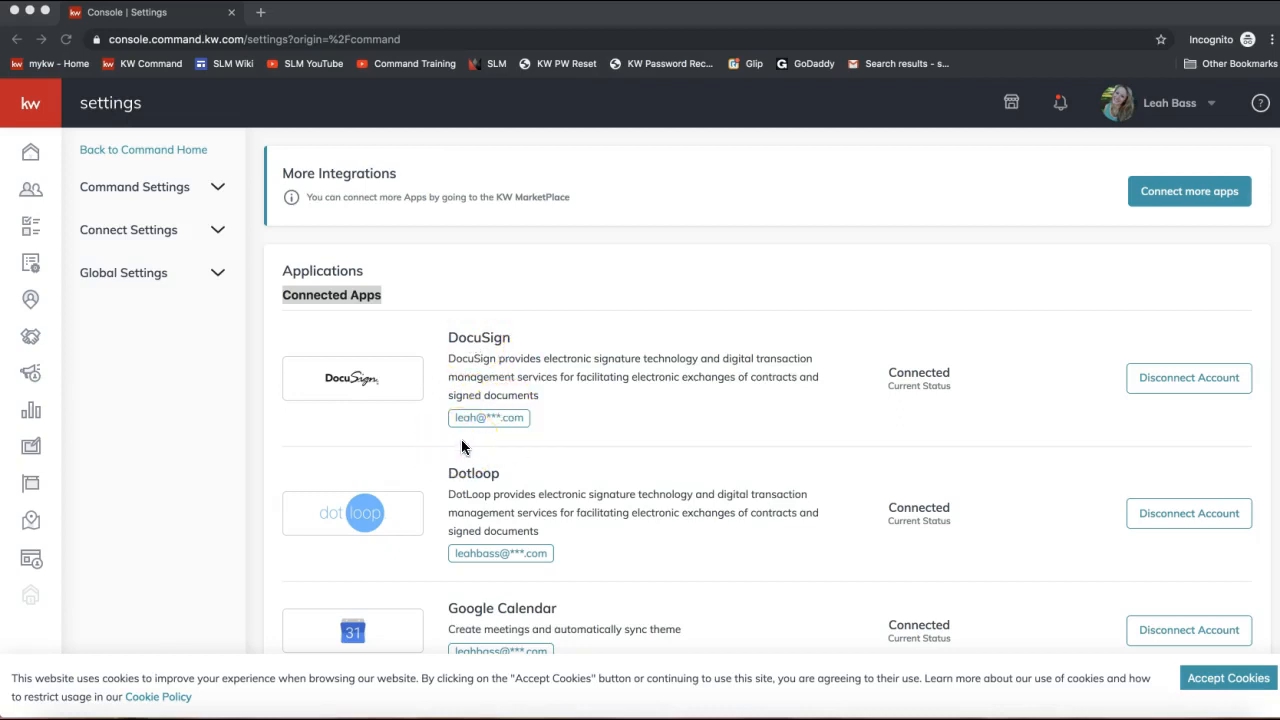
{"action": "left_click", "coordinate": [1191, 680]}
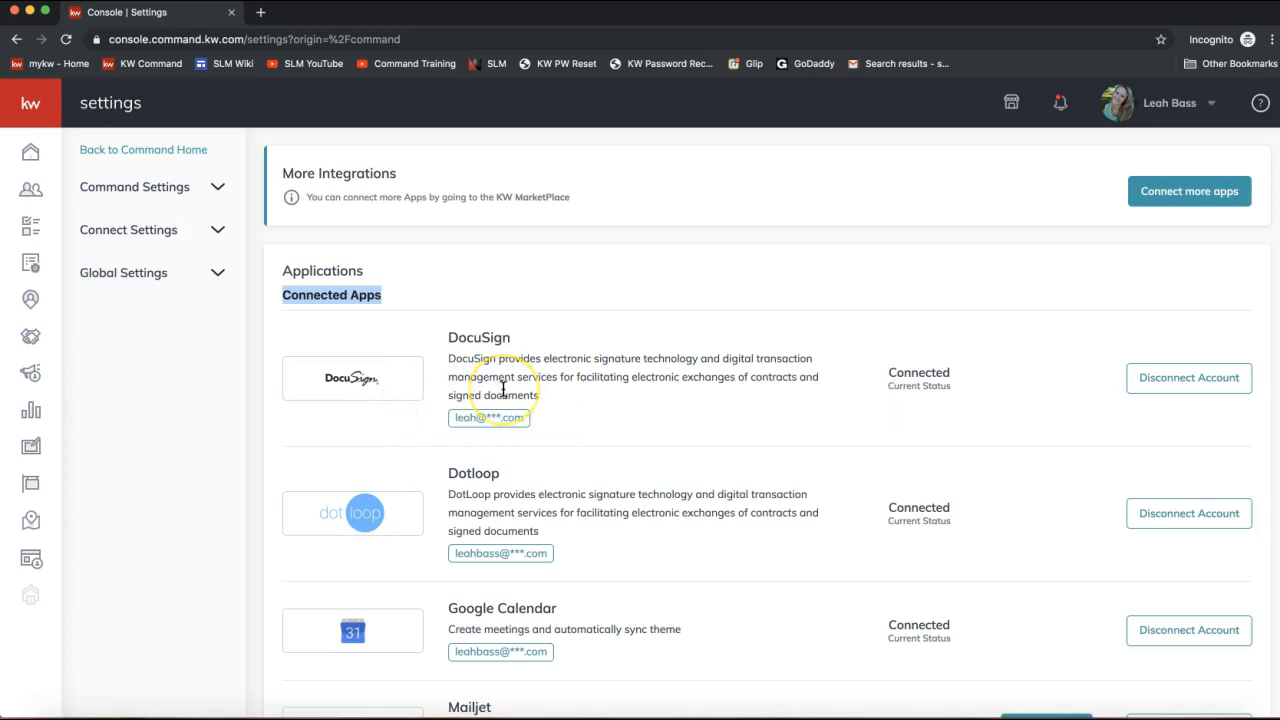
{"action": "double_click", "coordinate": [468, 338]}
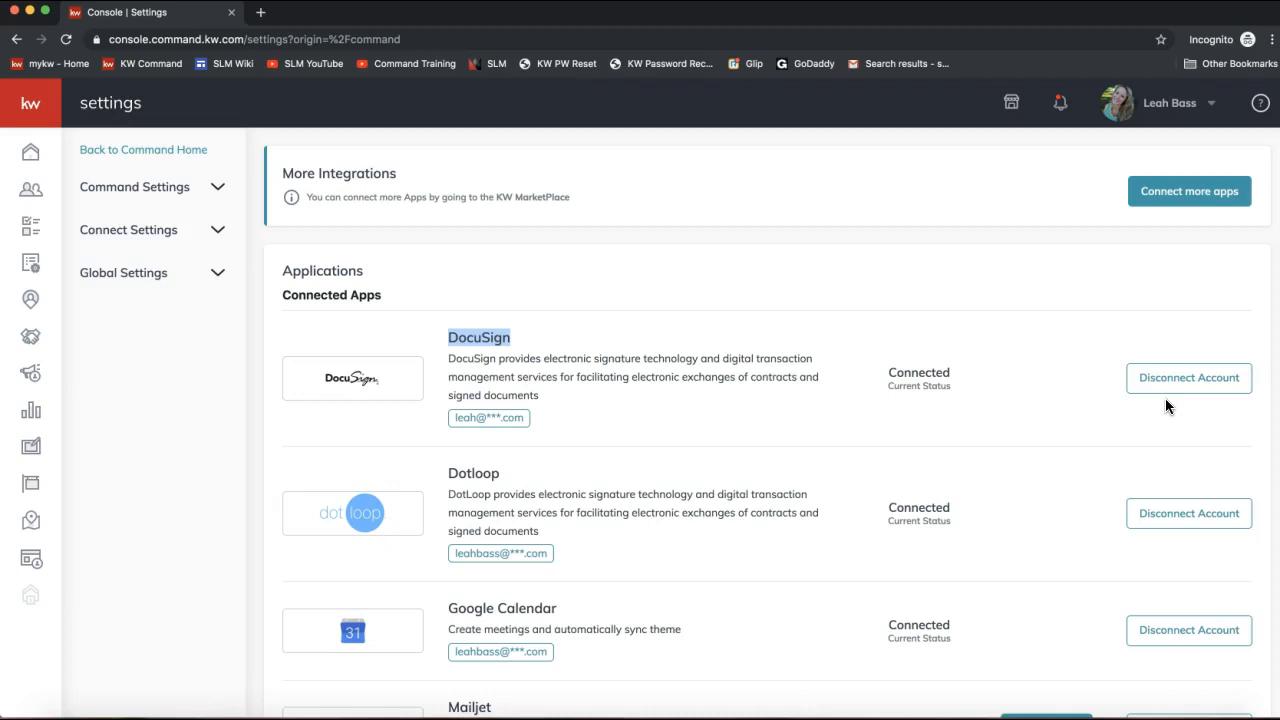
{"action": "left_click", "coordinate": [32, 342]}
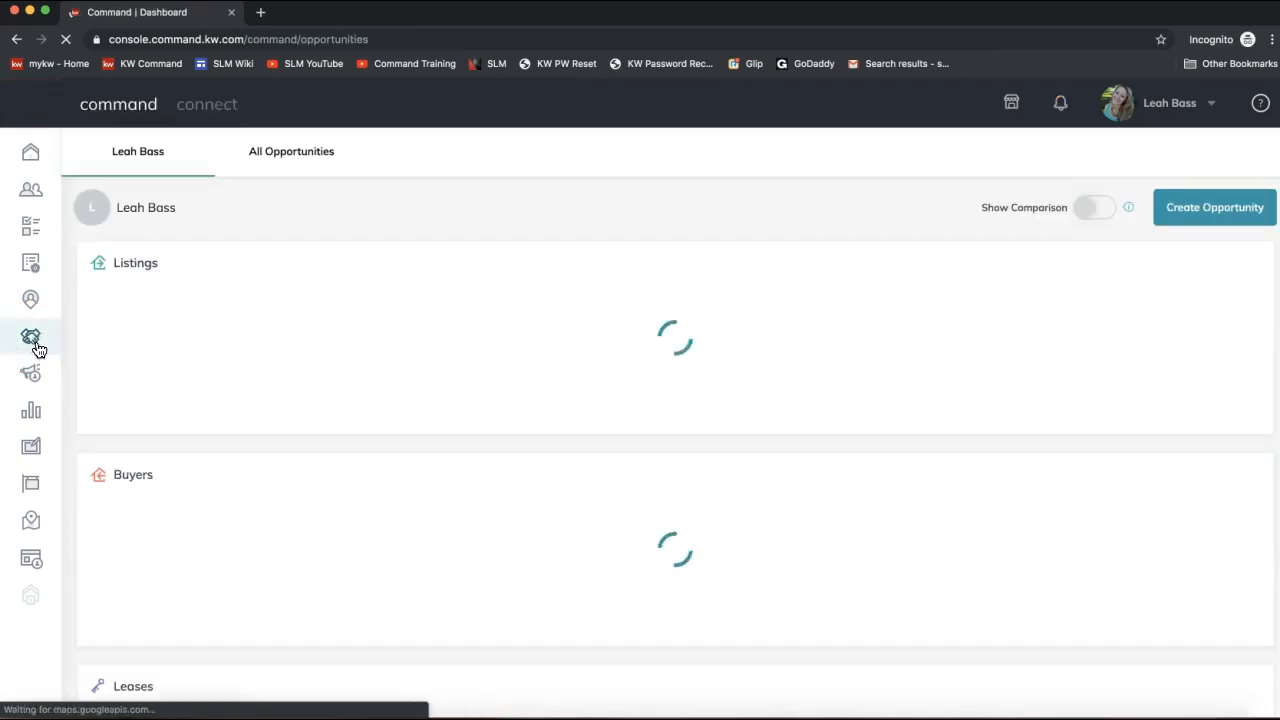
{"action": "left_click", "coordinate": [38, 349]}
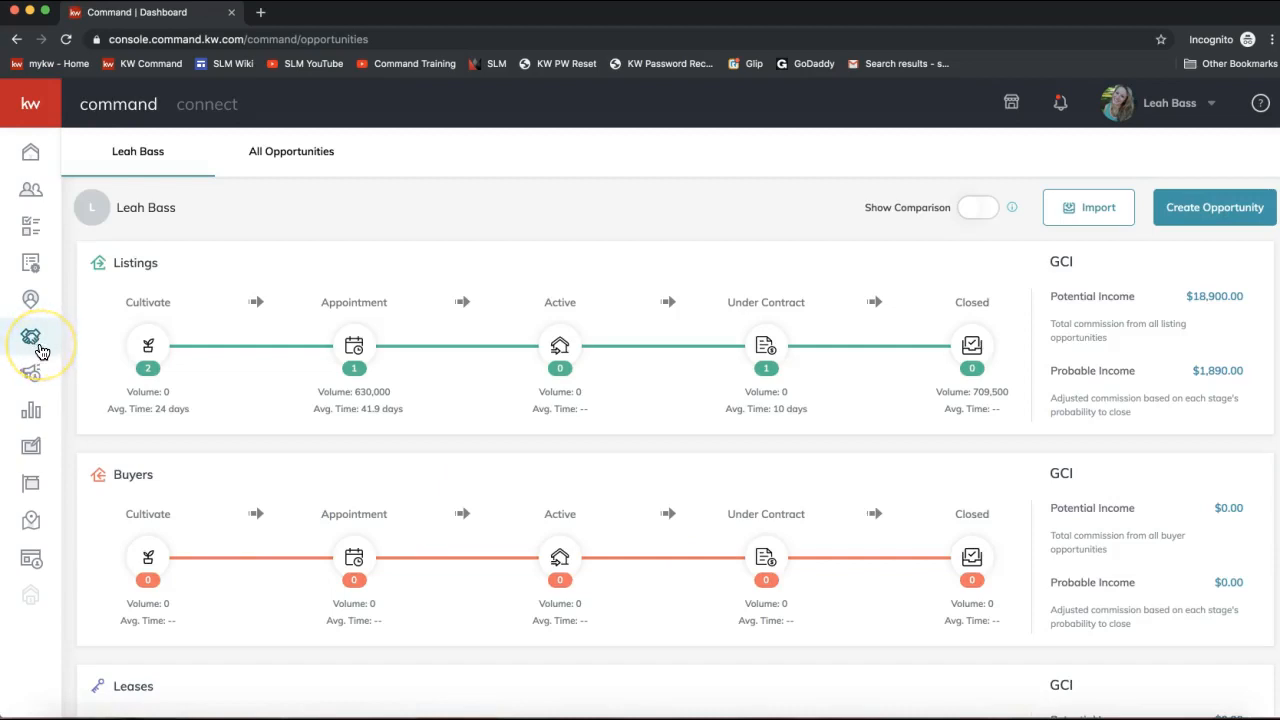
{"action": "left_click", "coordinate": [38, 349]}
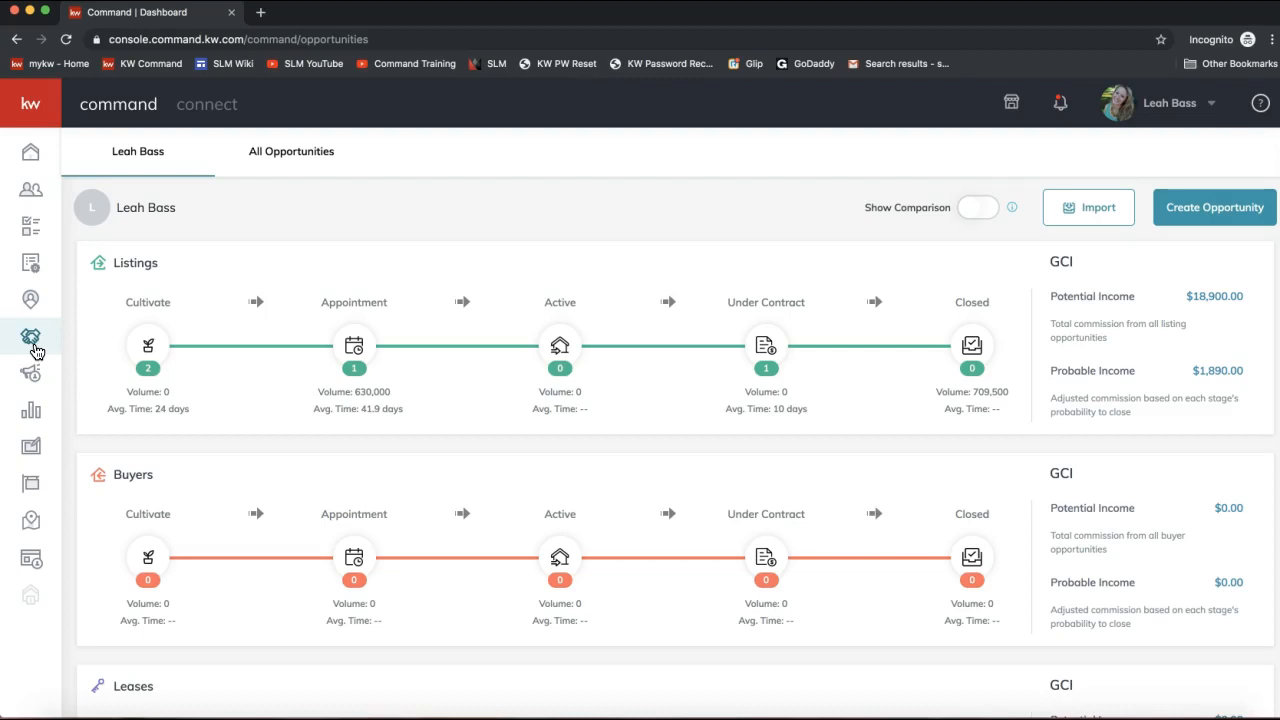
{"action": "left_click", "coordinate": [146, 355]}
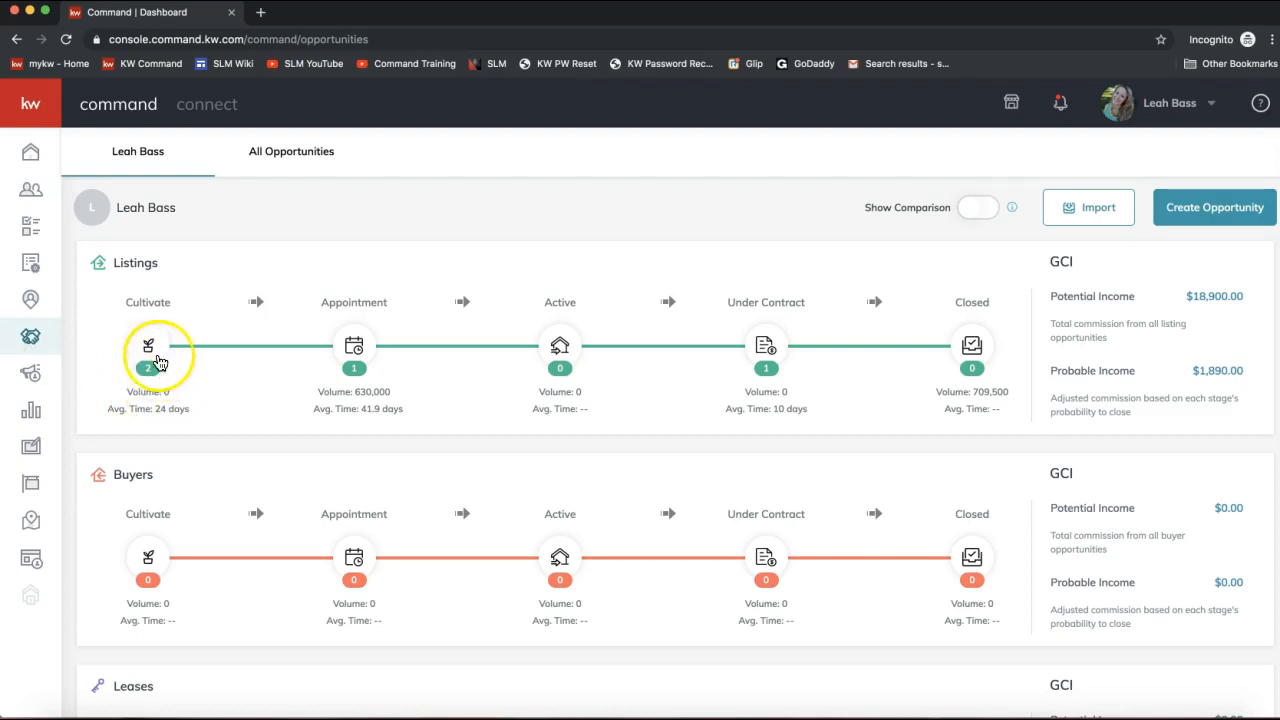
{"action": "left_click", "coordinate": [355, 355]}
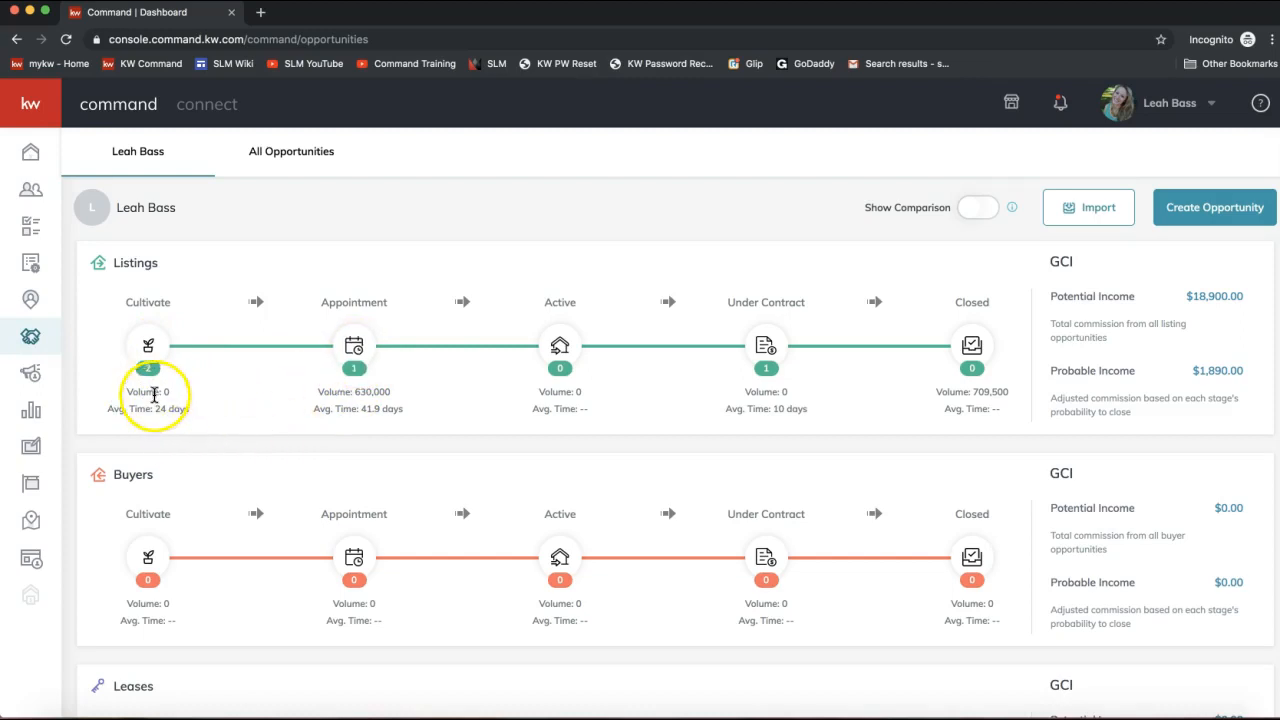
{"action": "double_click", "coordinate": [135, 263]}
{"action": "double_click", "coordinate": [133, 475]}
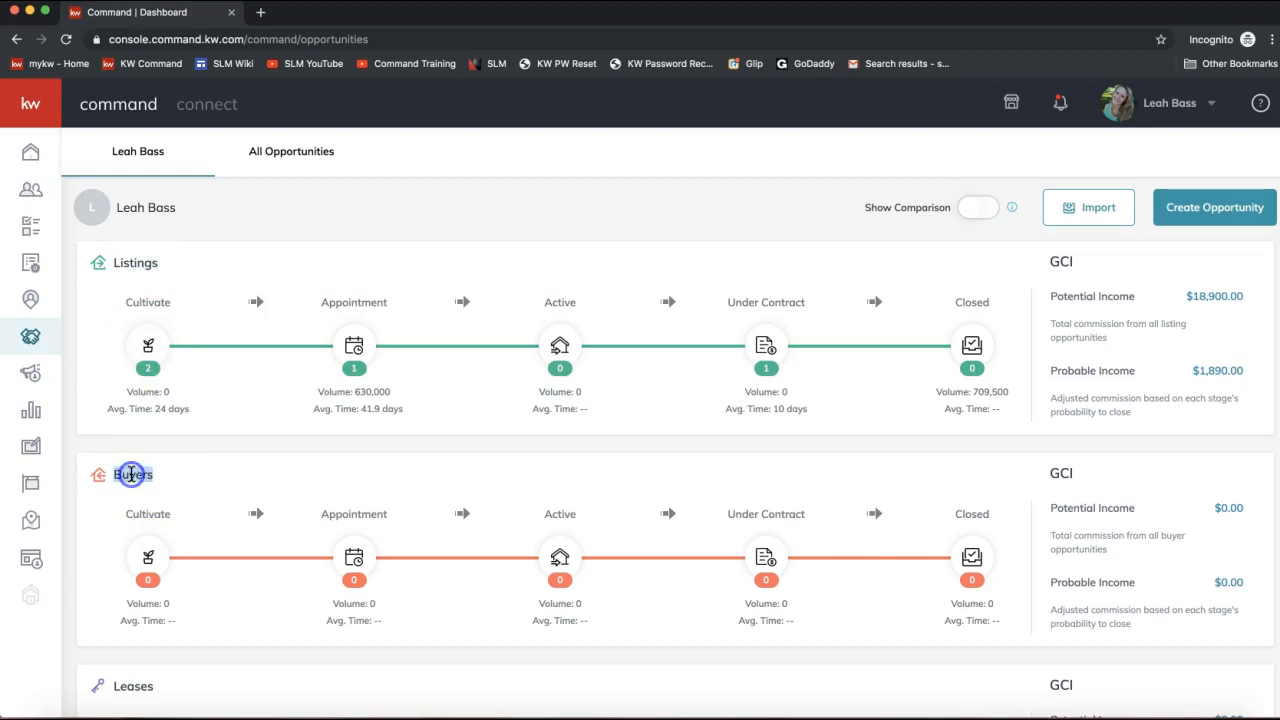
{"action": "scroll", "coordinate": [133, 478], "scroll_direction": "down", "scroll_amount": 3}
{"action": "double_click", "coordinate": [133, 530]}
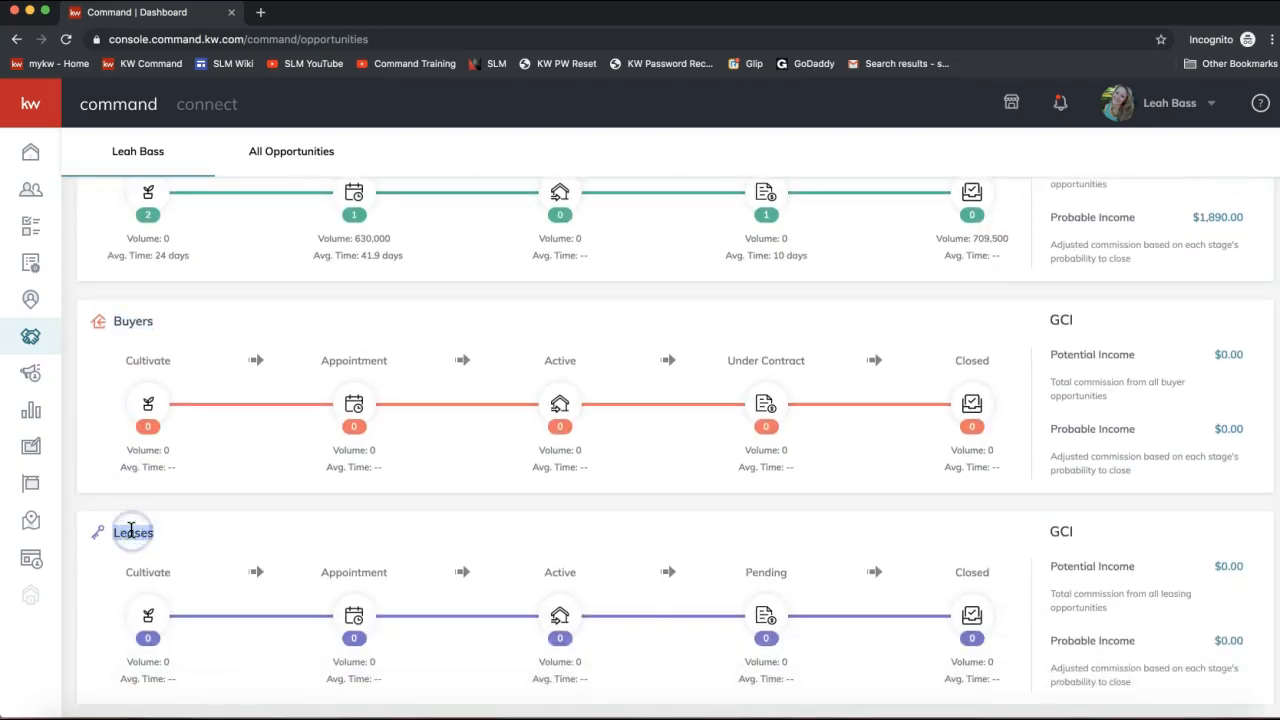
{"action": "scroll", "coordinate": [131, 530], "scroll_direction": "up", "scroll_amount": 3}
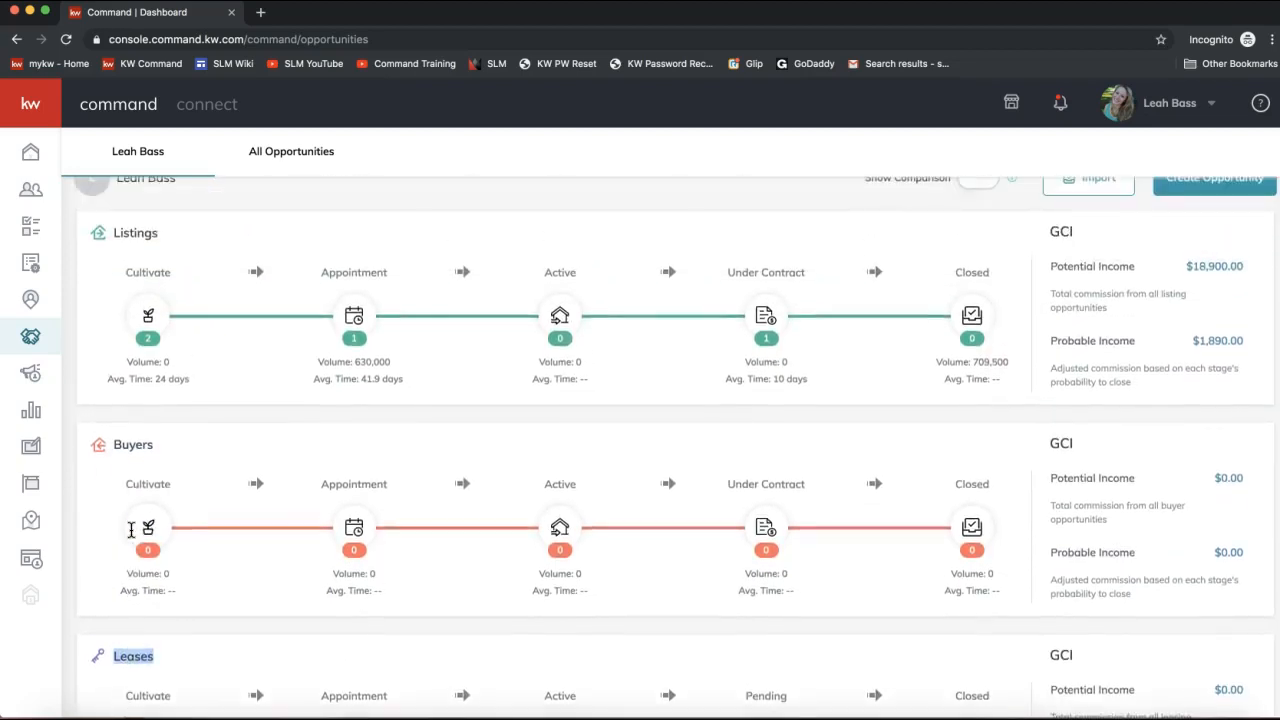
{"action": "left_click", "coordinate": [149, 326]}
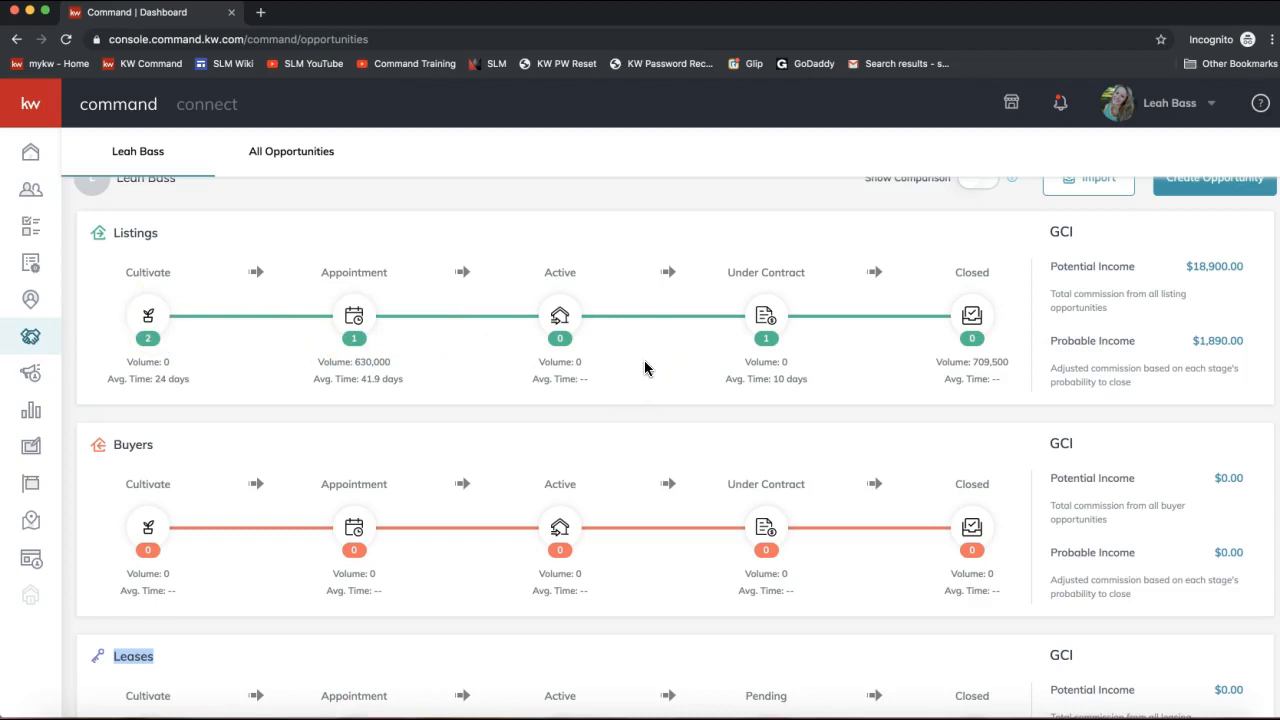
{"action": "left_click", "coordinate": [148, 278]}
{"action": "left_click", "coordinate": [16, 39]}
{"action": "left_click", "coordinate": [148, 322]}
{"action": "left_click", "coordinate": [345, 292]}
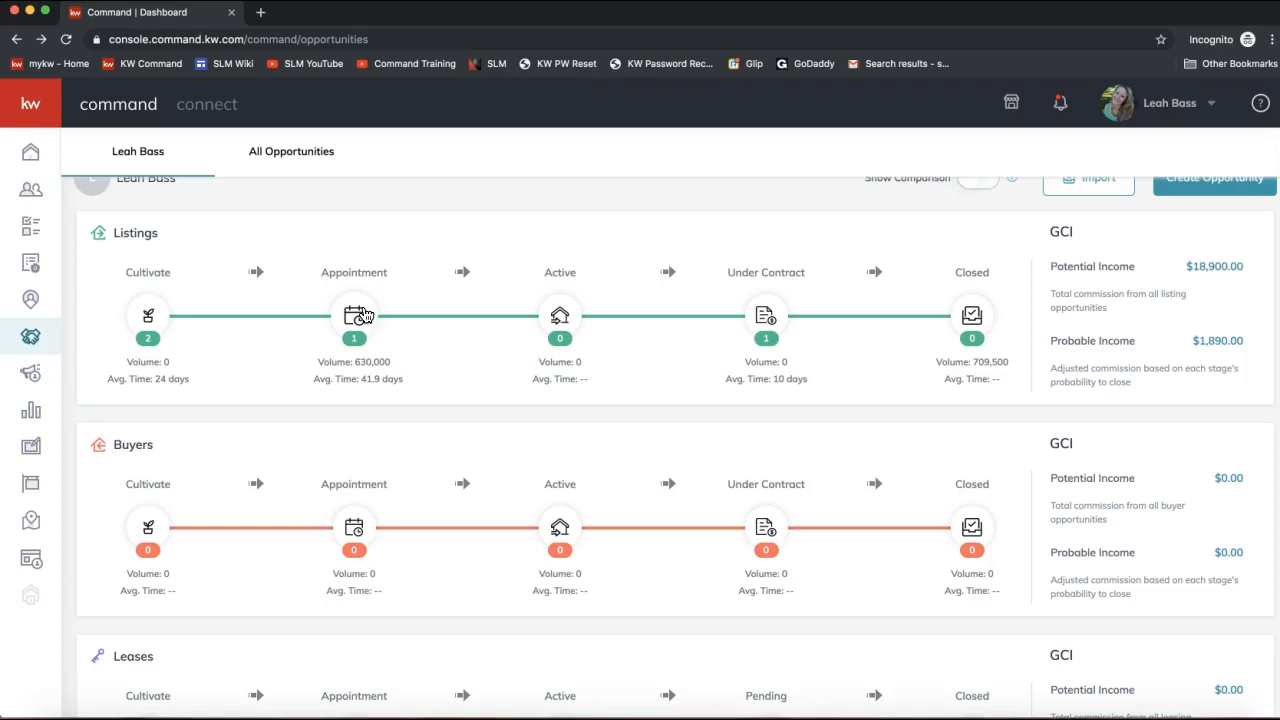
{"action": "scroll", "coordinate": [254, 290], "scroll_direction": "up", "scroll_amount": 1}
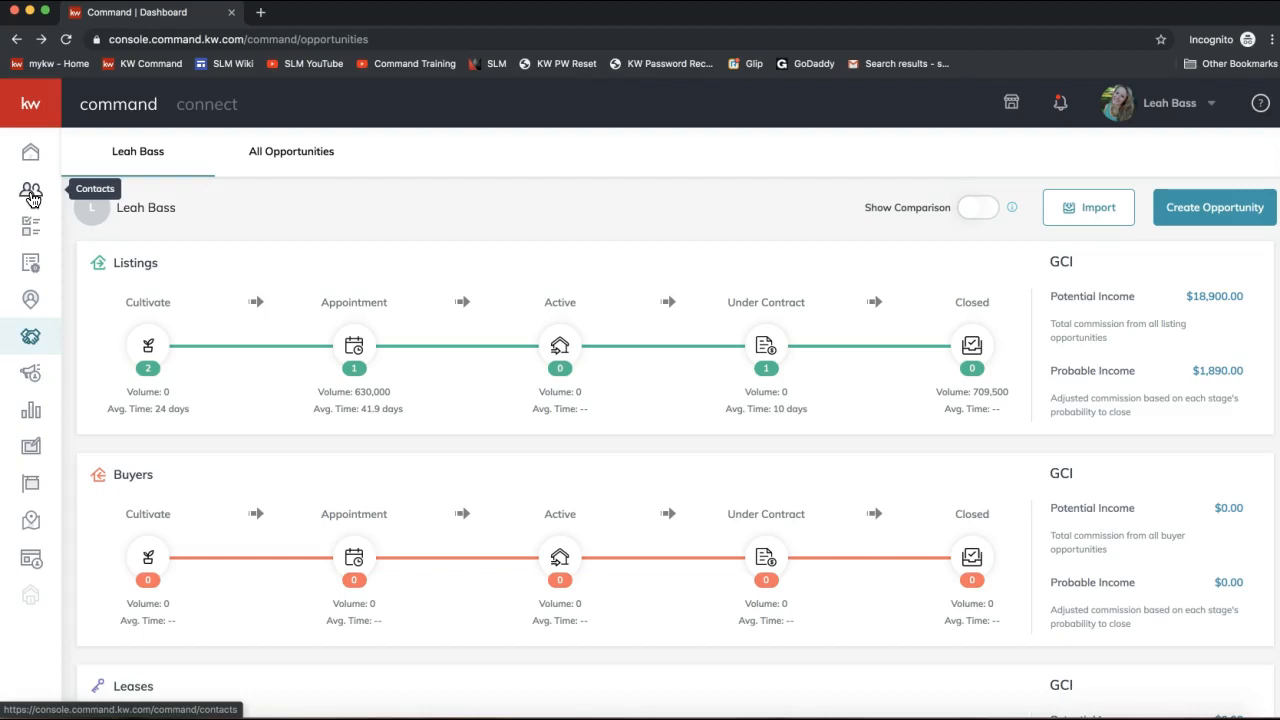
Open Contacts from the sidebar, briefly expanding and collapsing the navigation labels.
{"action": "left_click", "coordinate": [32, 197]}
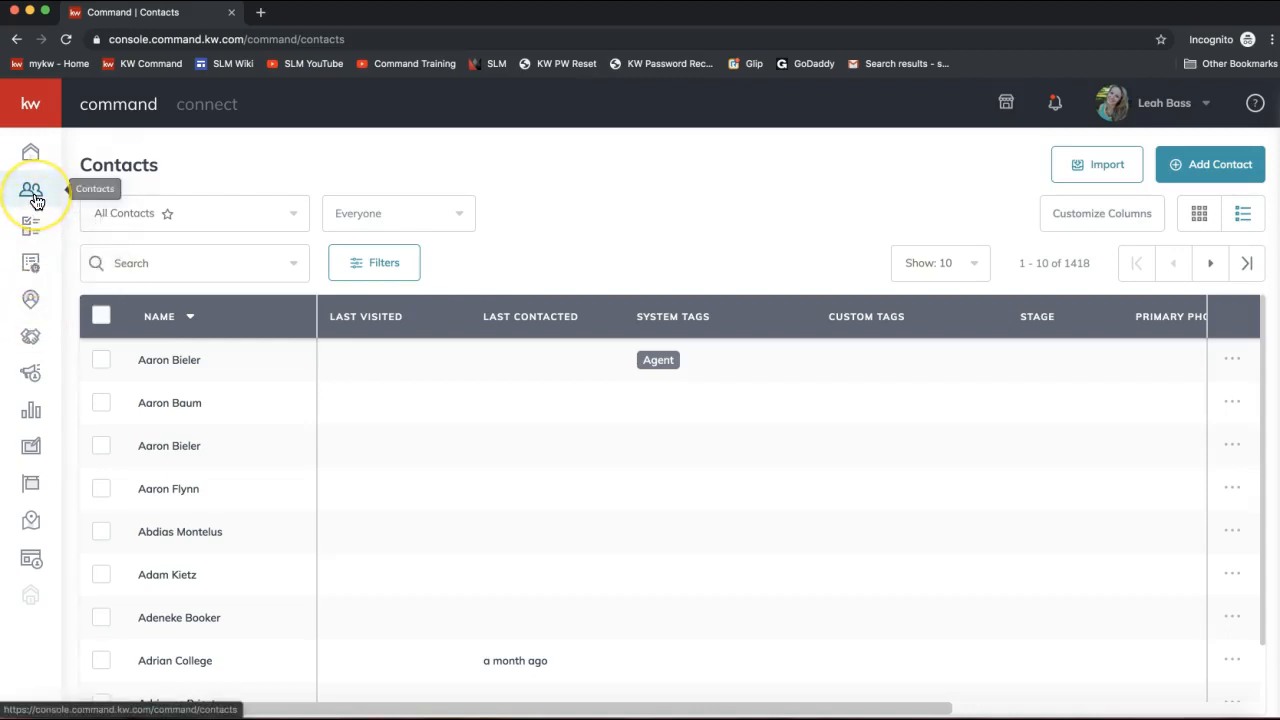
{"action": "left_click", "coordinate": [38, 108]}
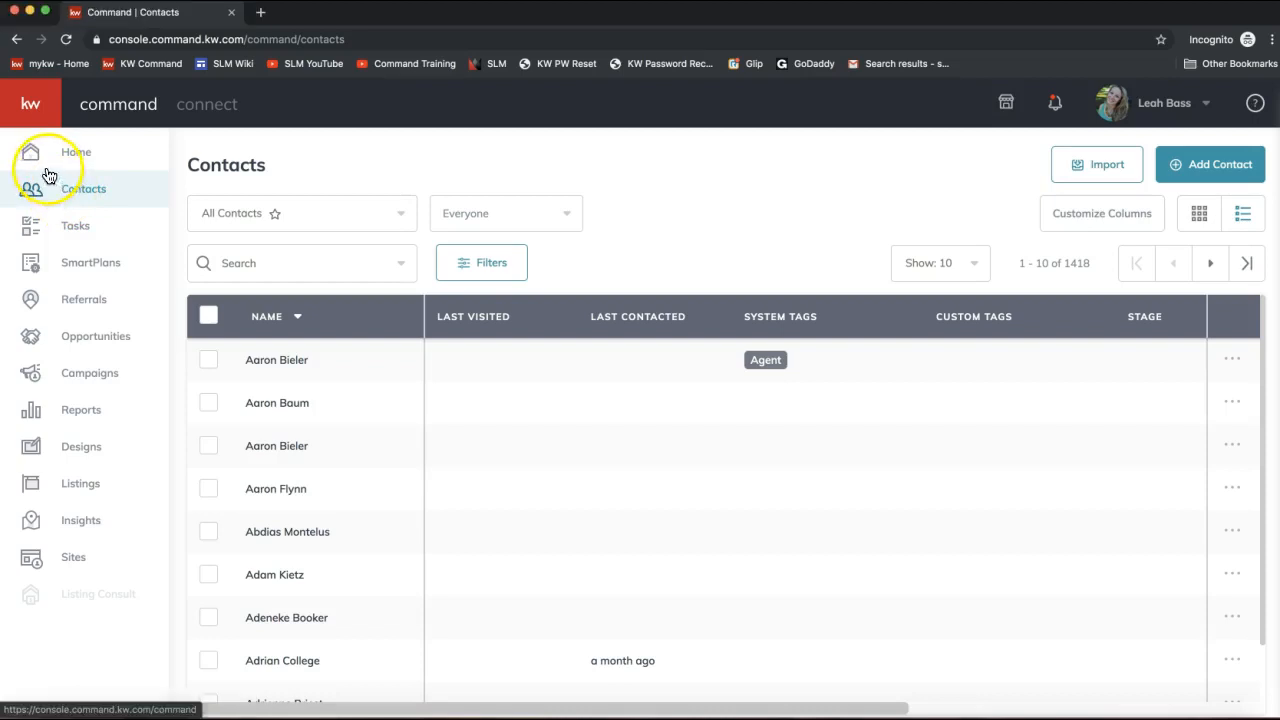
{"action": "left_click", "coordinate": [30, 107]}
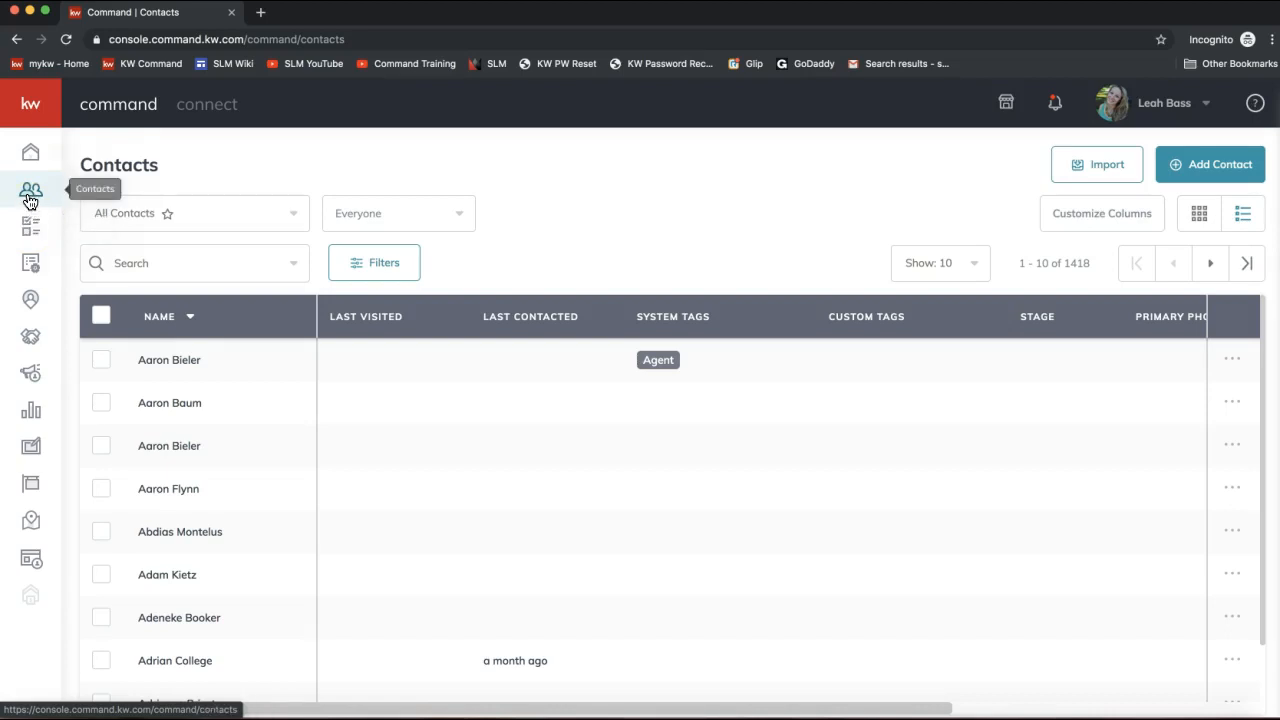
{"action": "left_click", "coordinate": [649, 253]}
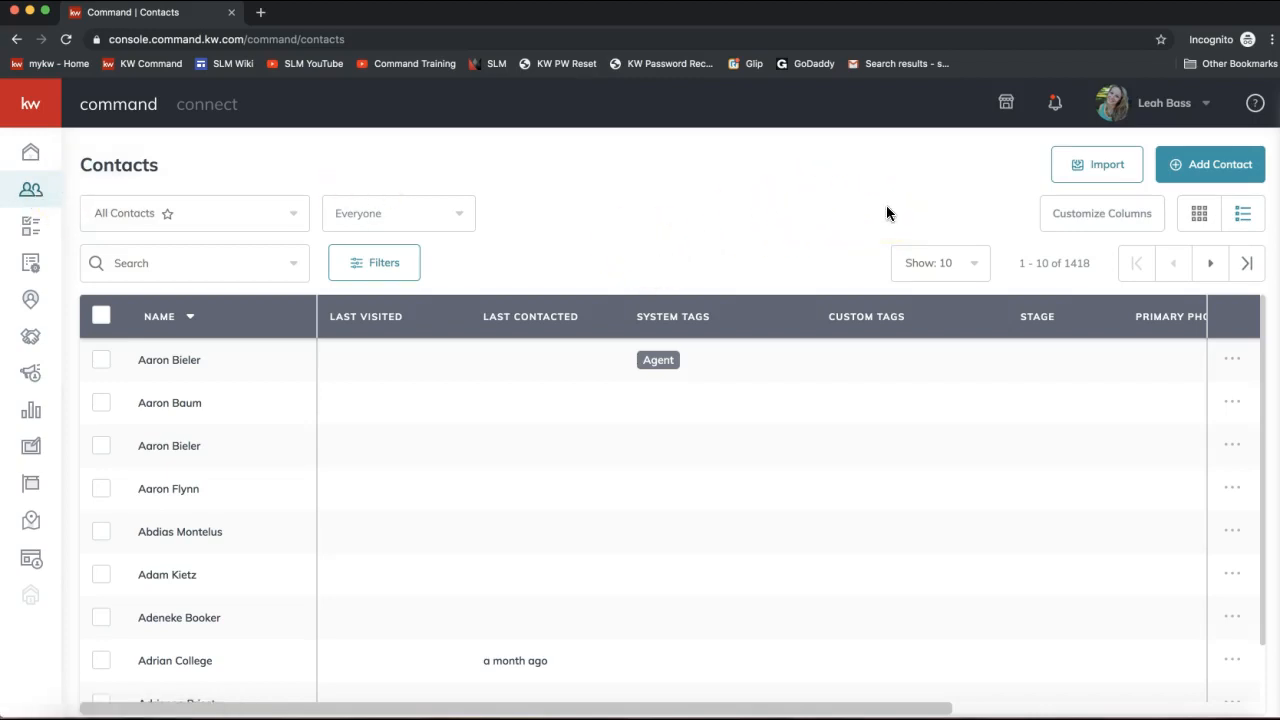
Create a new contact with the client's full name and primary e-mail address.
{"action": "left_click", "coordinate": [1210, 168]}
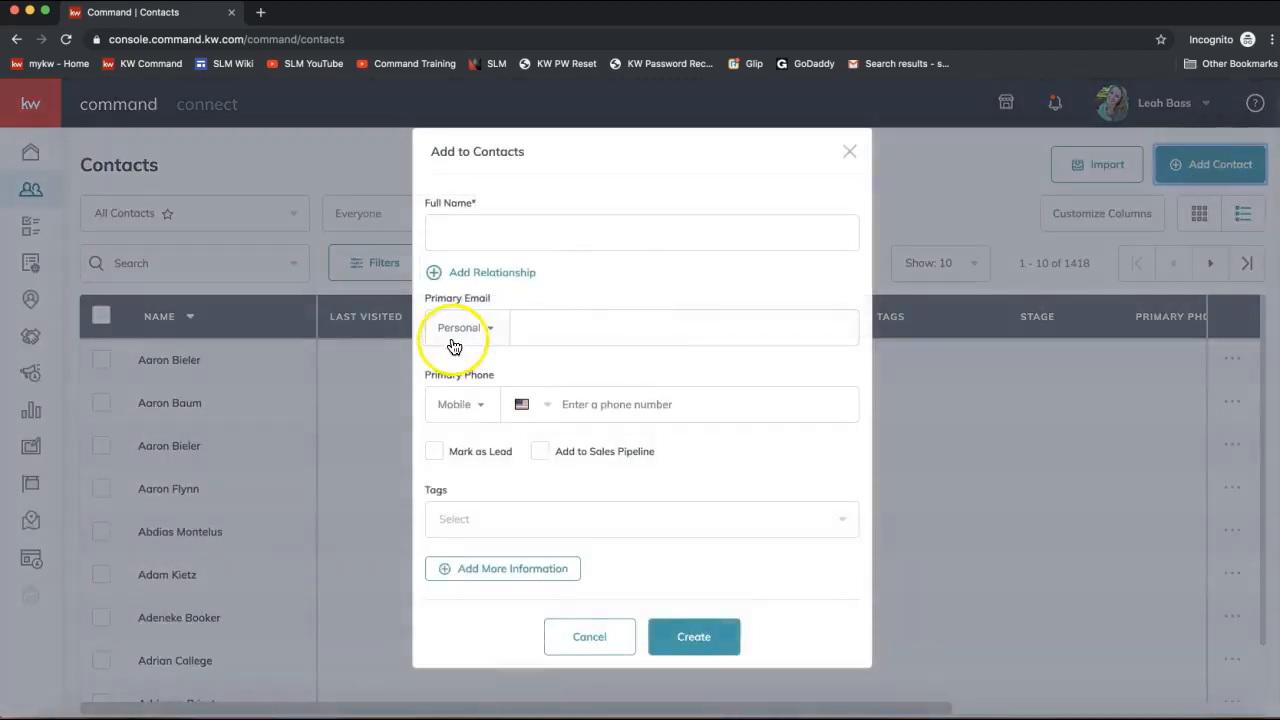
{"action": "left_click", "coordinate": [546, 233]}
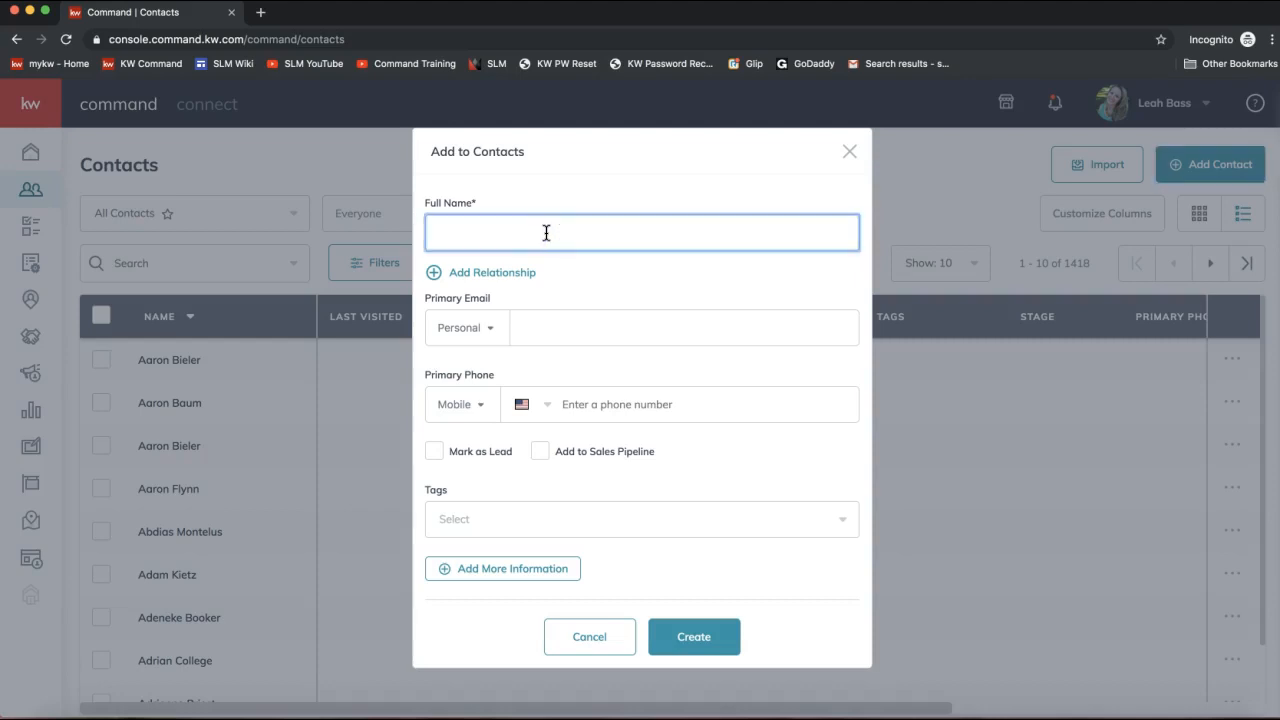
{"action": "type", "text": "Ronald Weasley"}
{"action": "left_click", "coordinate": [533, 333]}
{"action": "type", "text": "ron"}
{"action": "type", "text": "@r"}
{"action": "type", "text": "ronweasl"}
{"action": "key", "text": "BackSpace"}
{"action": "key", "text": "BackSpace"}
{"action": "key", "text": "BackSpace"}
{"action": "key", "text": "BackSpace"}
{"action": "key", "text": "BackSpace"}
{"action": "key", "text": "BackSpace"}
{"action": "key", "text": "BackSpace"}
{"action": "key", "text": "BackSpace"}
{"action": "type", "text": "hogwarts.com"}
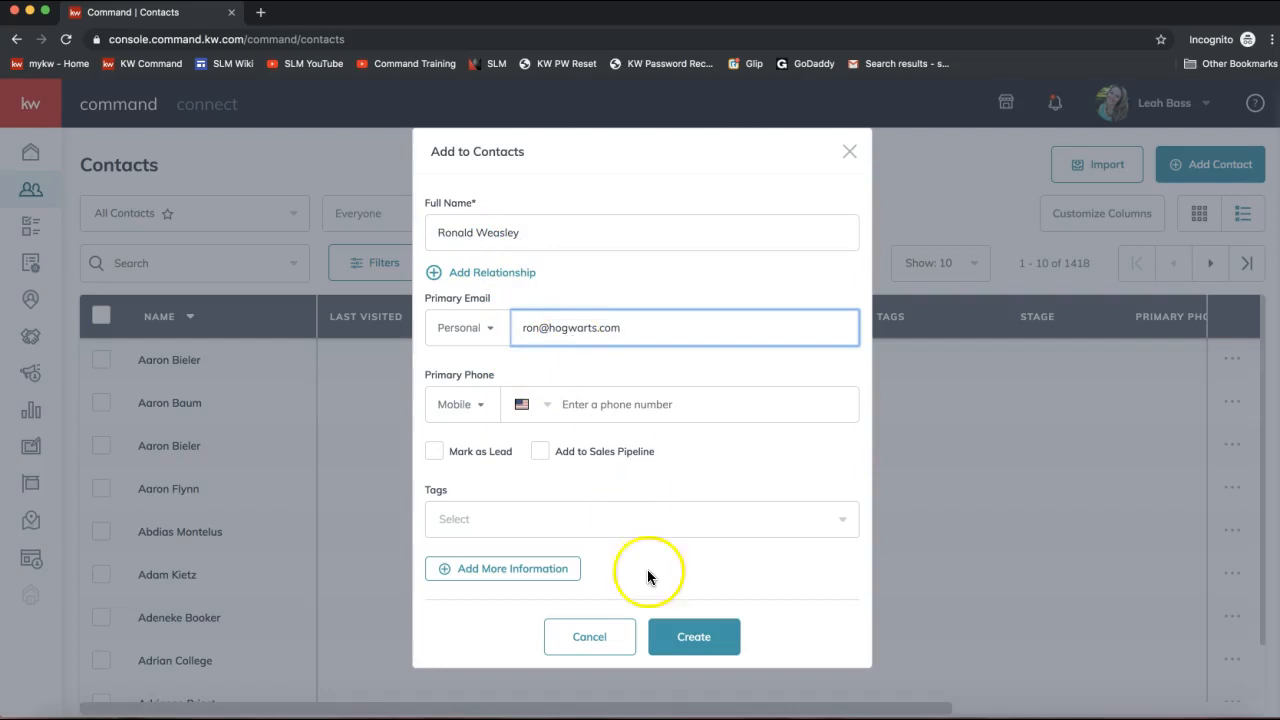
{"action": "left_click", "coordinate": [695, 648]}
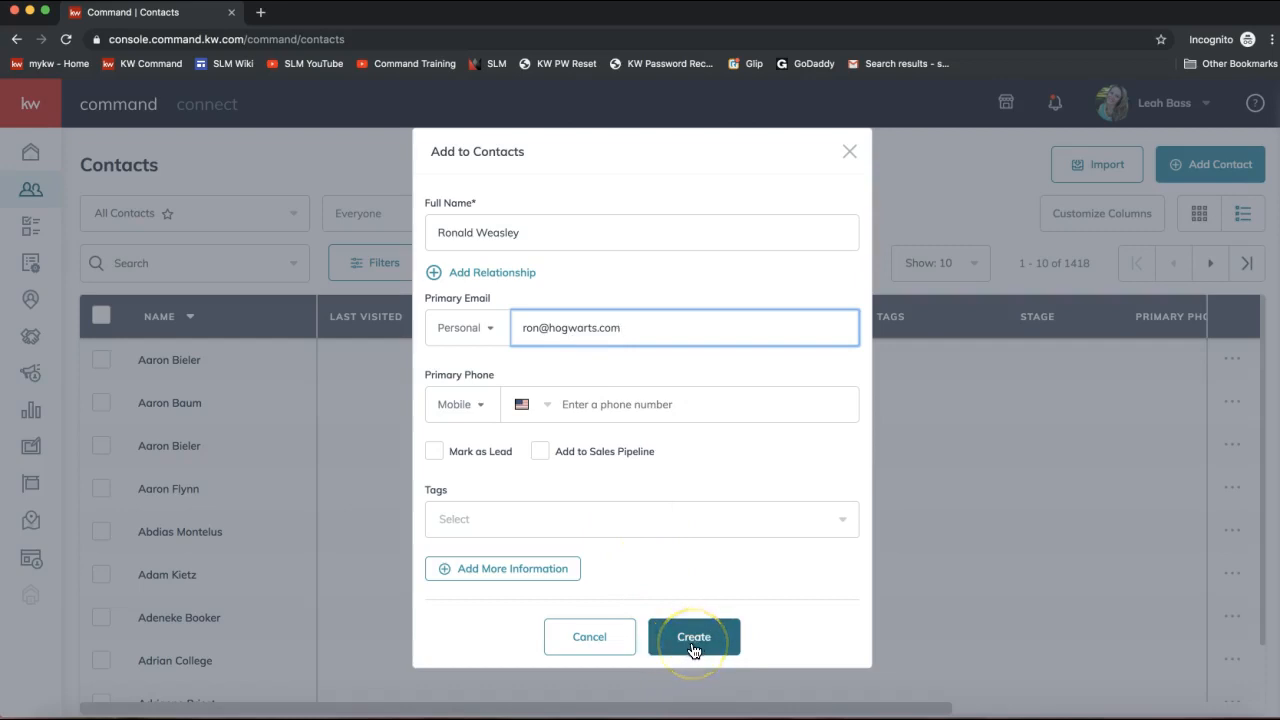
{"action": "left_click", "coordinate": [692, 648]}
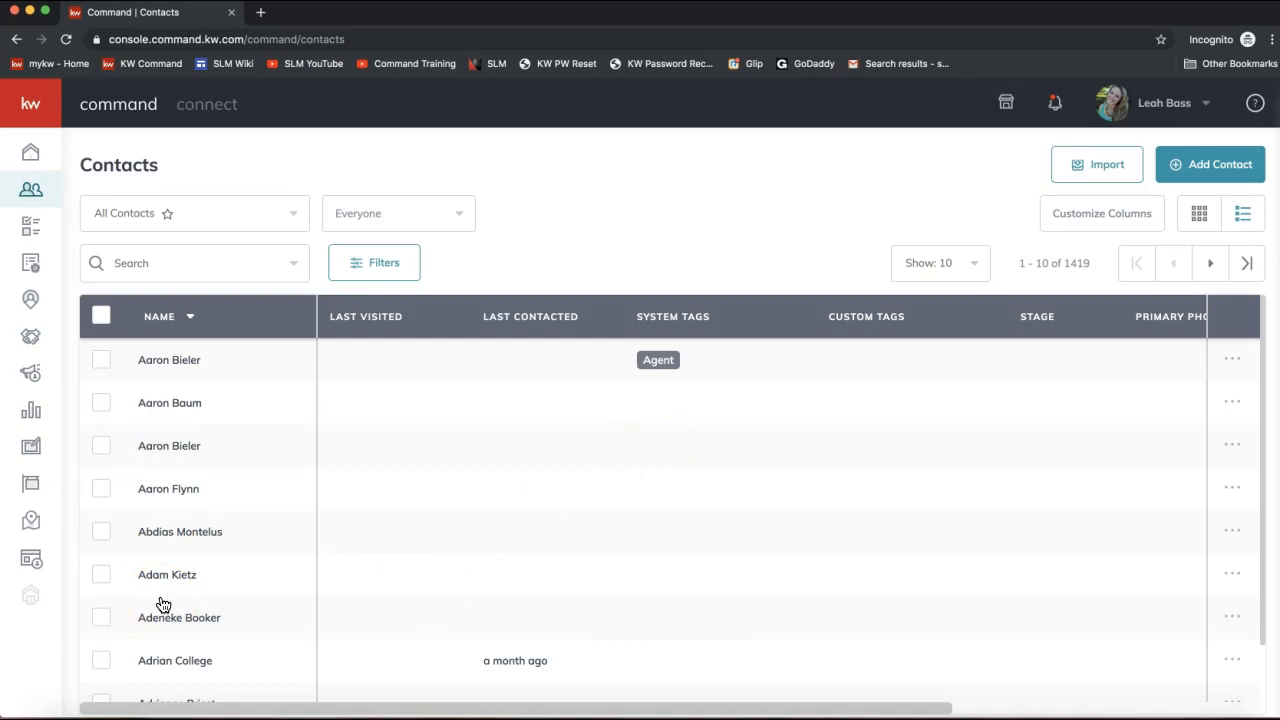
Go to Opportunities and start a new opportunity with Create Opportunity.
{"action": "left_click", "coordinate": [33, 346]}
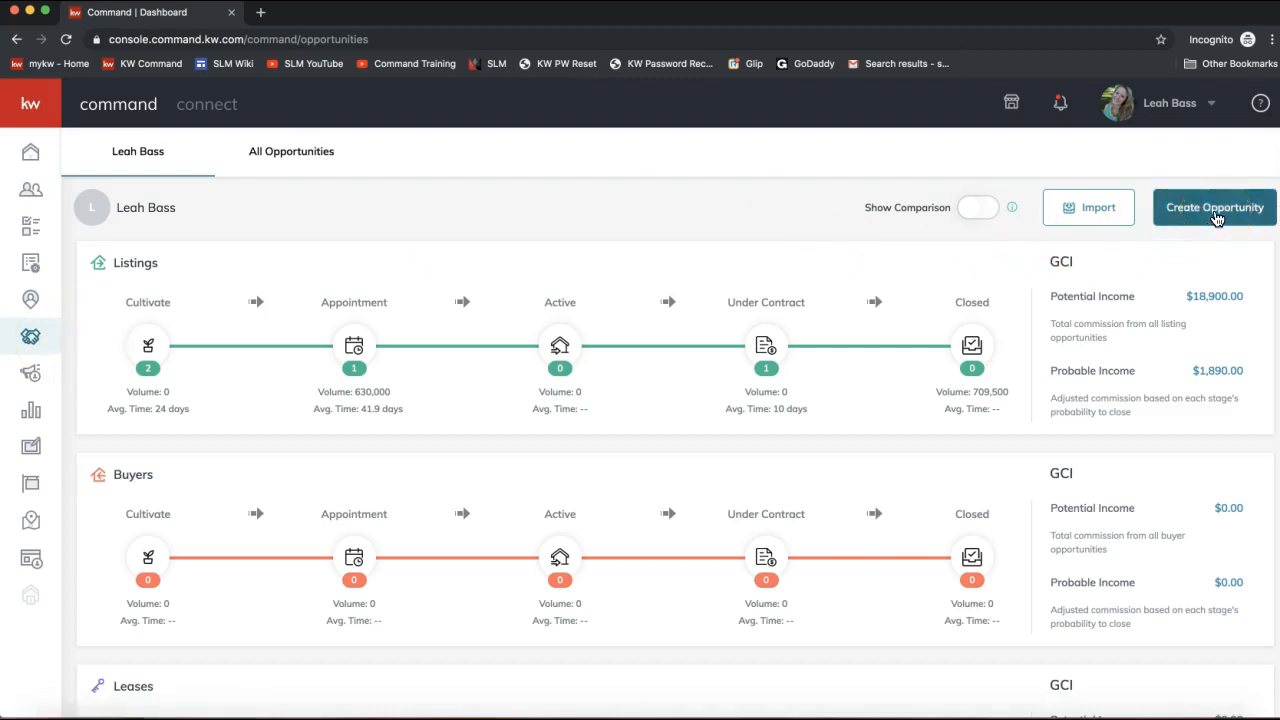
{"action": "left_click", "coordinate": [1204, 217]}
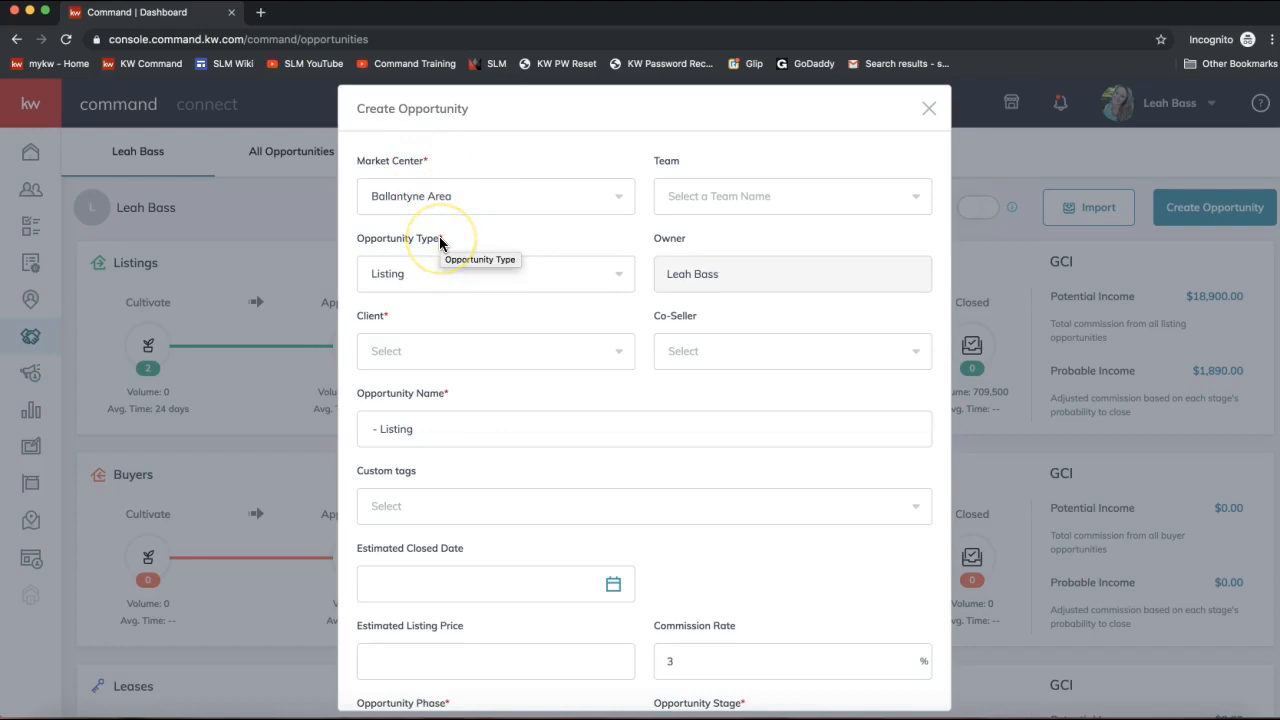
Set Market Center to Ballantyne Area and Opportunity Type to Listing.
{"action": "left_click", "coordinate": [437, 203]}
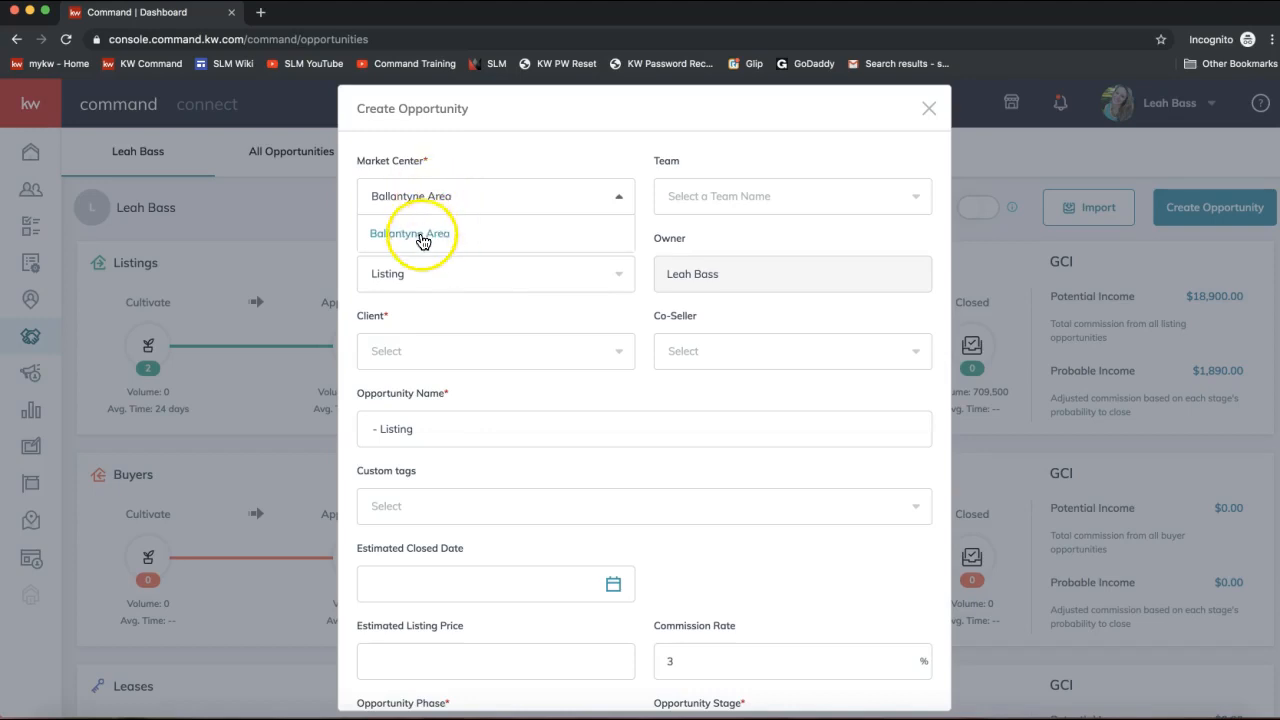
{"action": "left_click", "coordinate": [516, 196]}
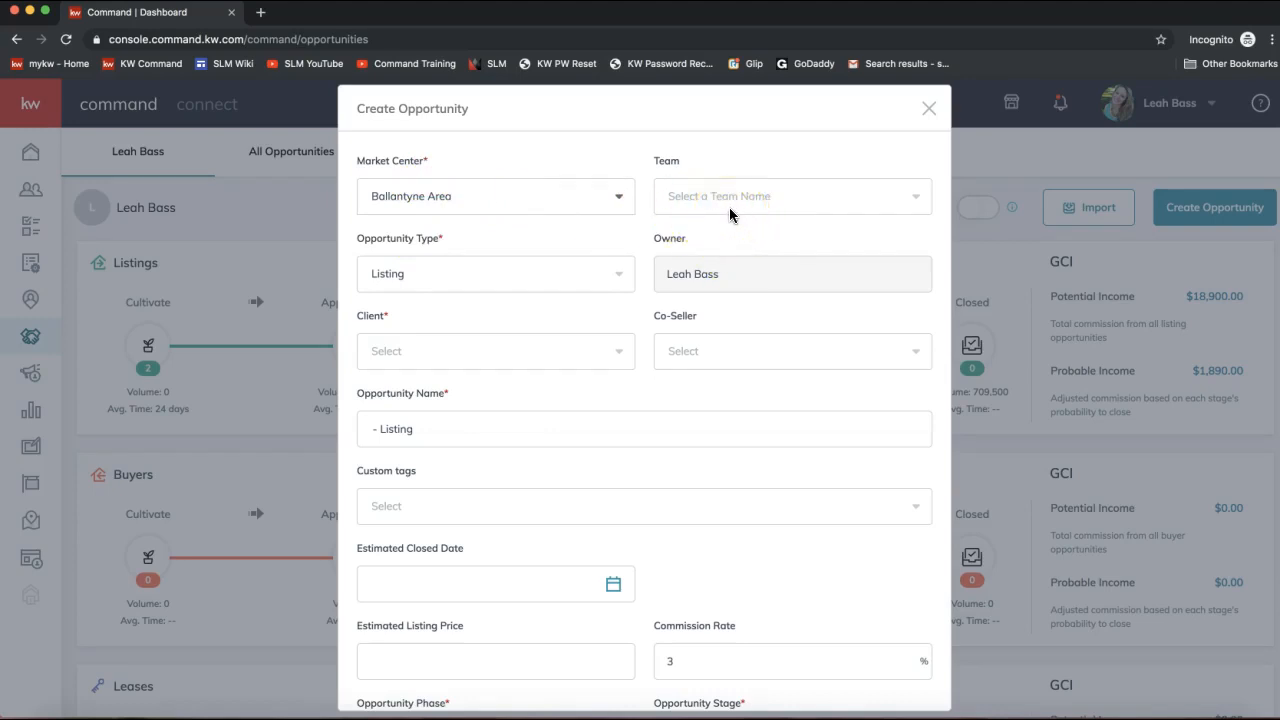
{"action": "left_click_drag", "start_coordinate": [442, 240], "coordinate": [358, 245]}
{"action": "left_click", "coordinate": [403, 275]}
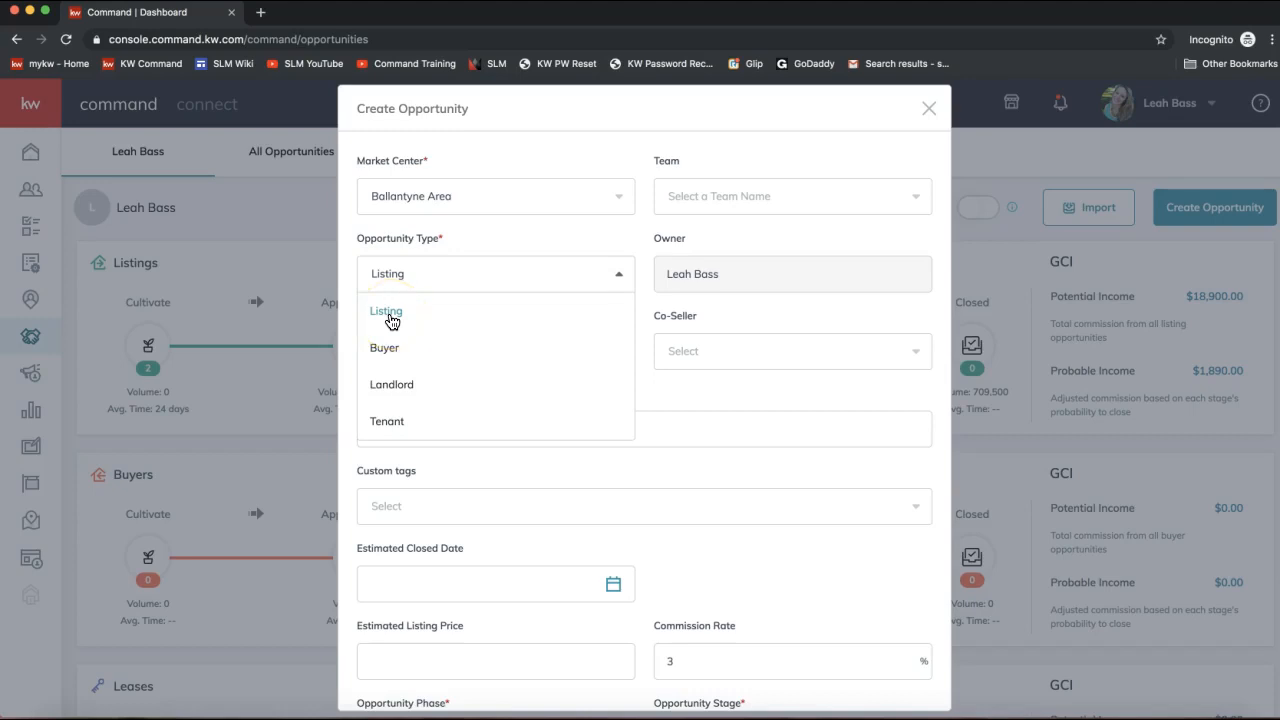
{"action": "left_click", "coordinate": [391, 320]}
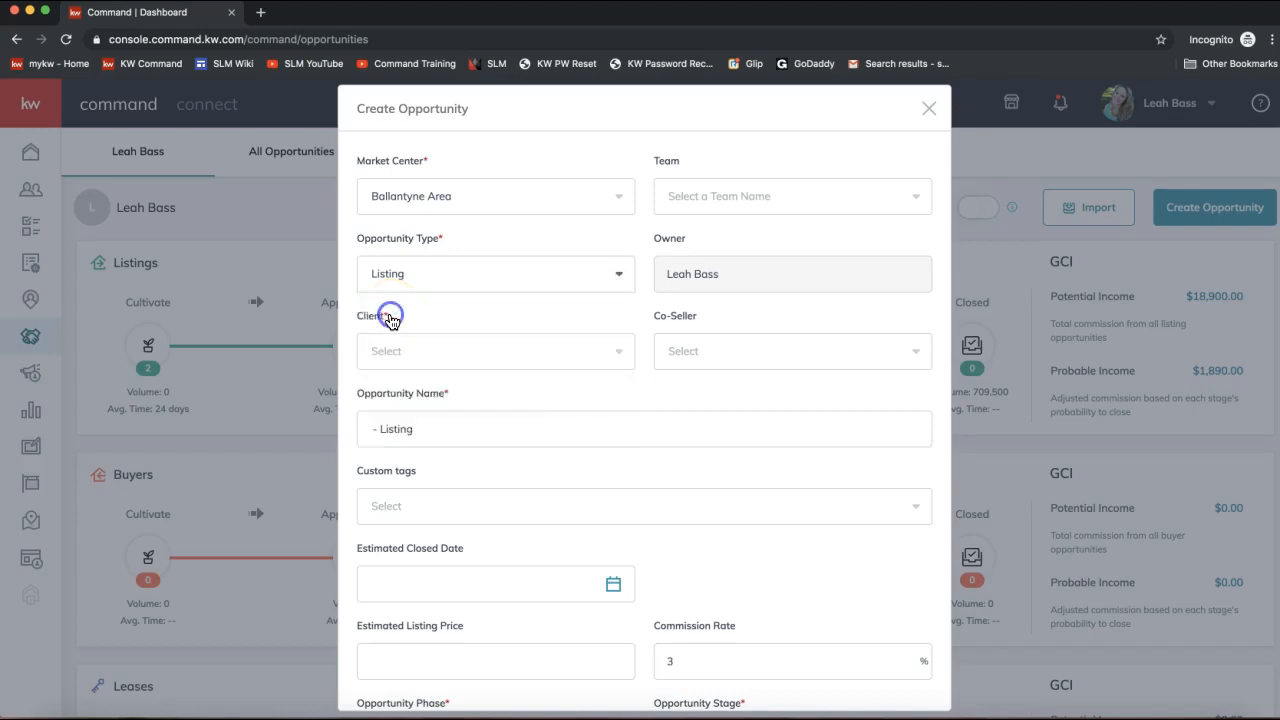
Search for and select the newly added contact as the client.
{"action": "left_click", "coordinate": [397, 365]}
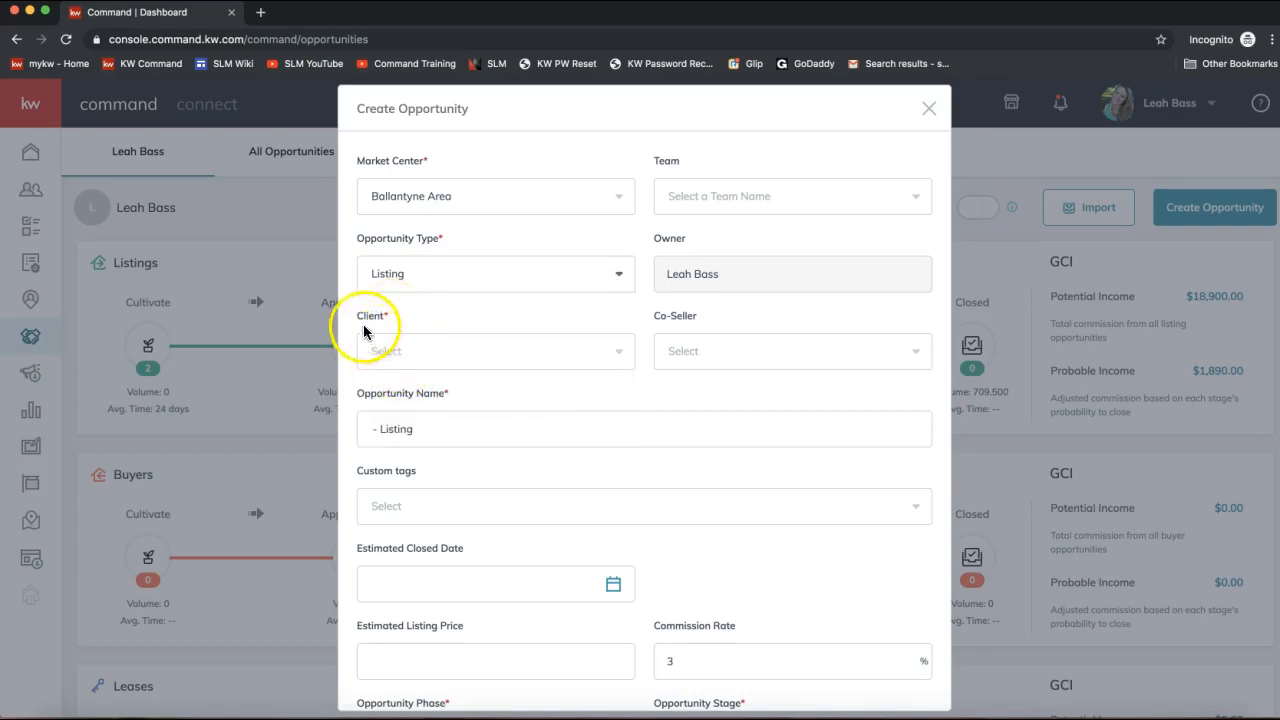
{"action": "left_click", "coordinate": [407, 356]}
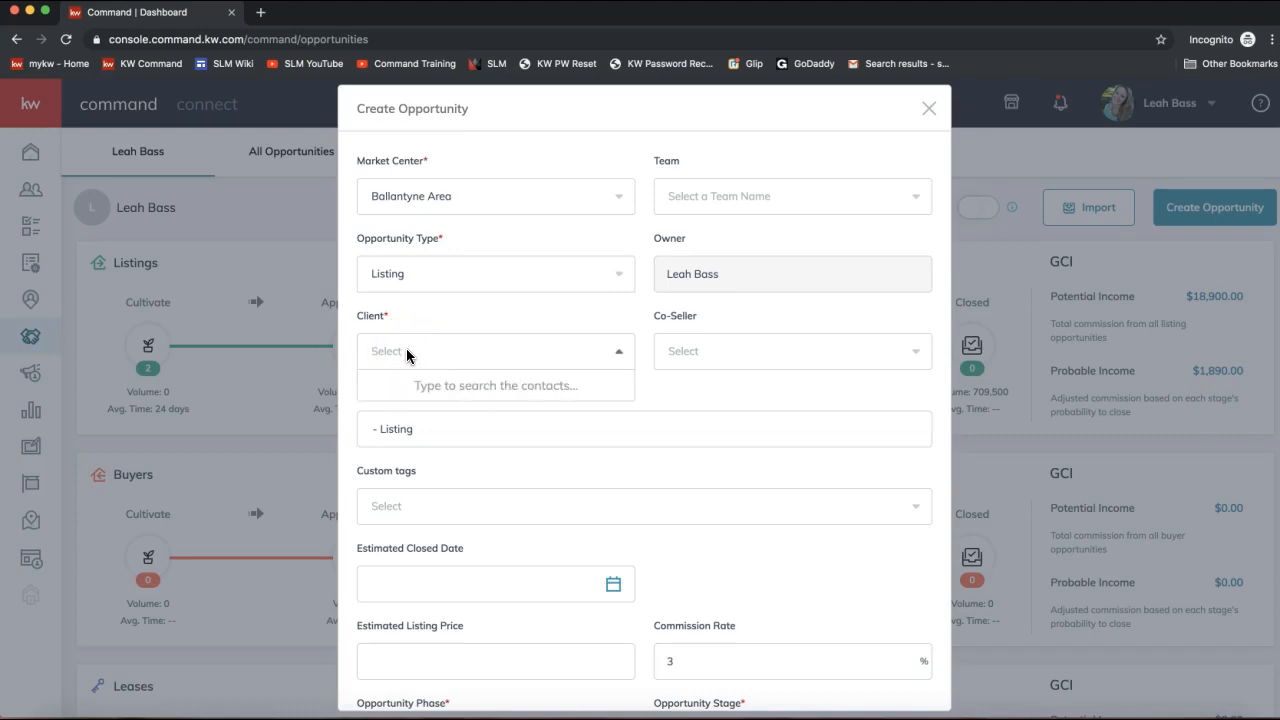
{"action": "type", "text": "ronald weas"}
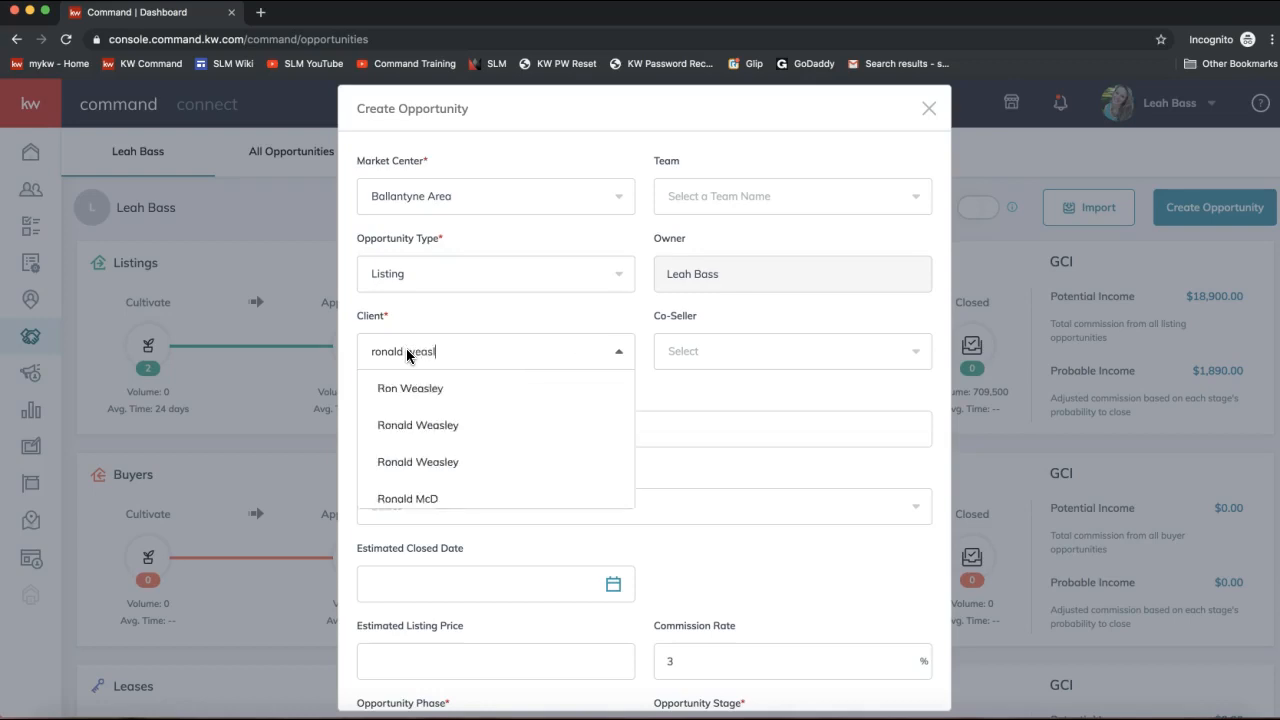
{"action": "type", "text": "l"}
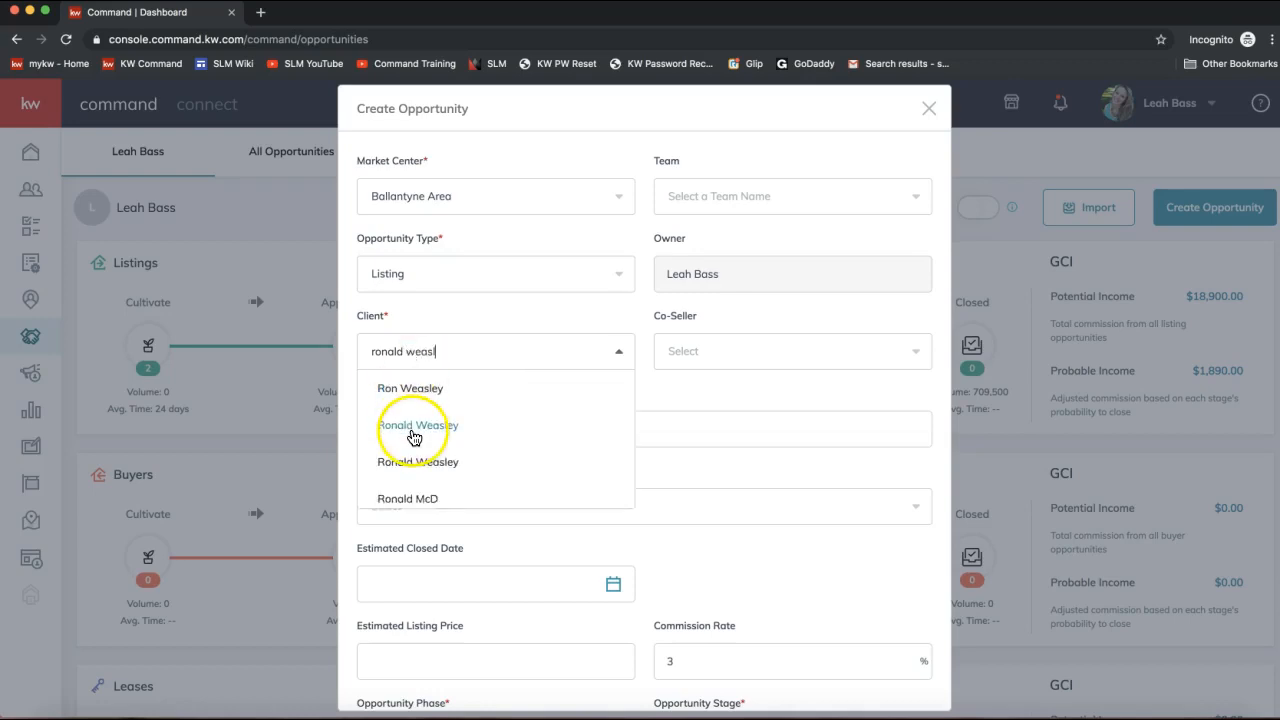
{"action": "left_click", "coordinate": [410, 430]}
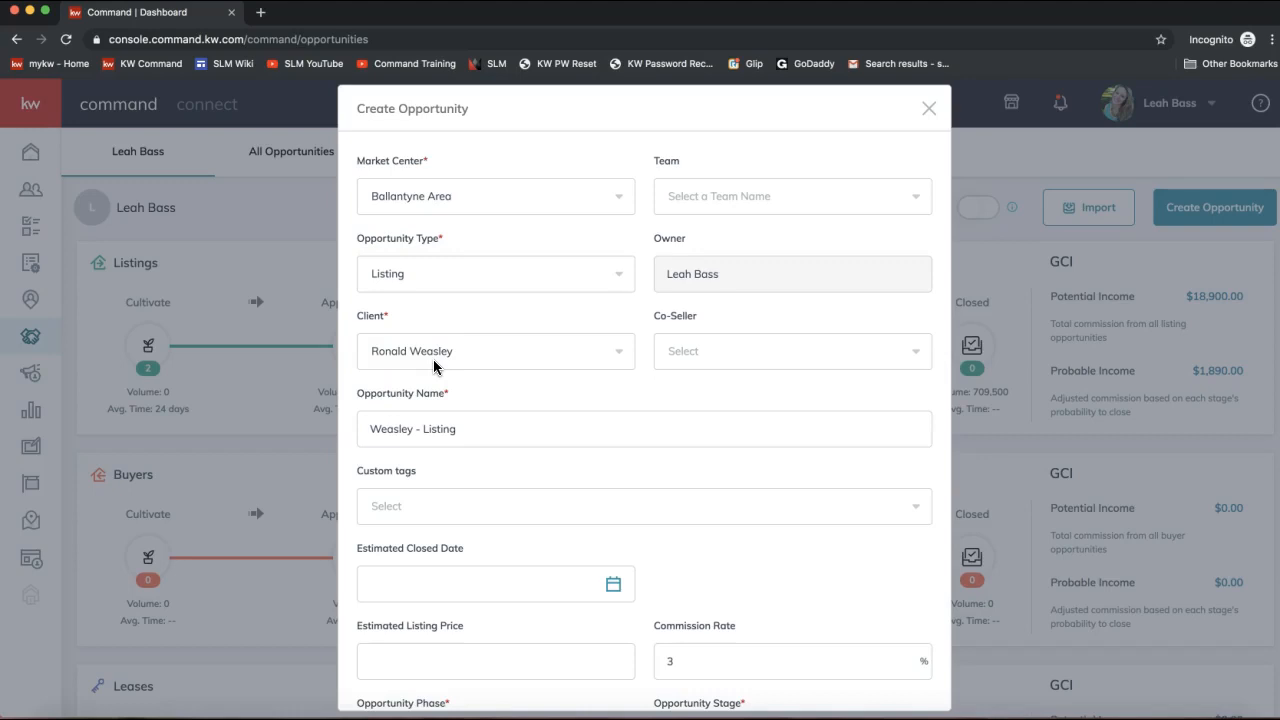
Try searching for a co-seller contact, then clear the search without adding one.
{"action": "left_click", "coordinate": [690, 355]}
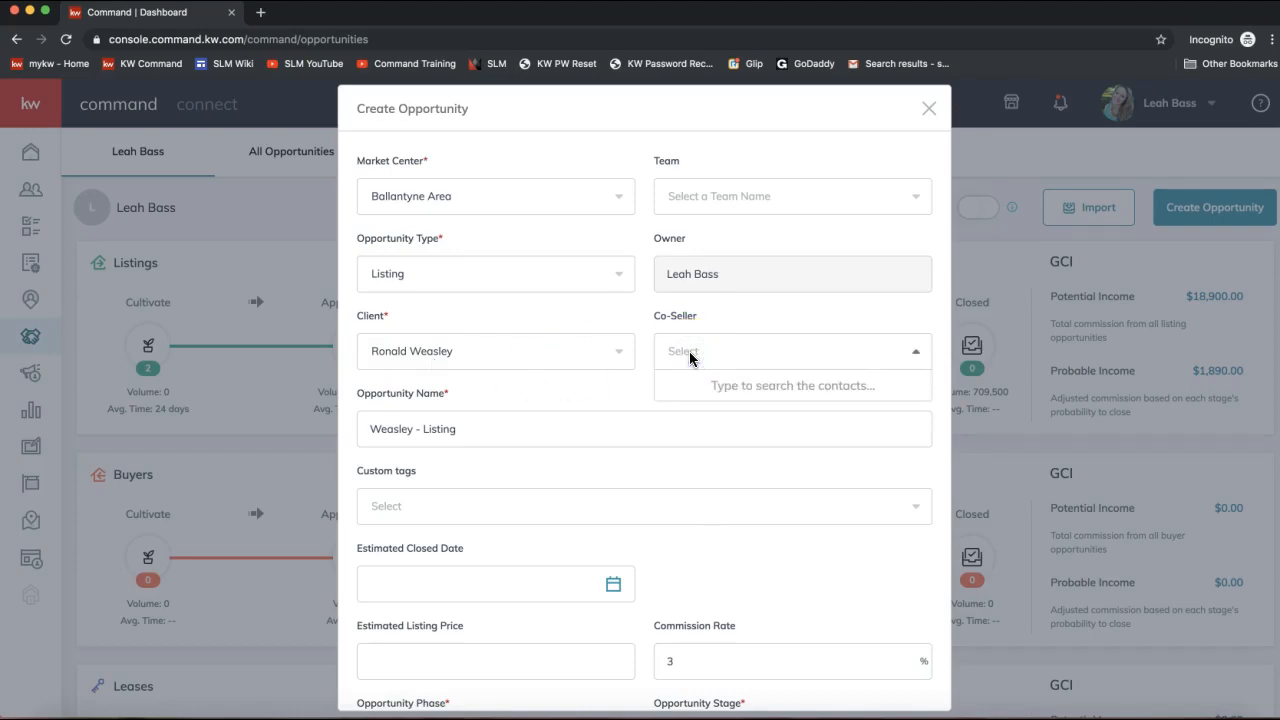
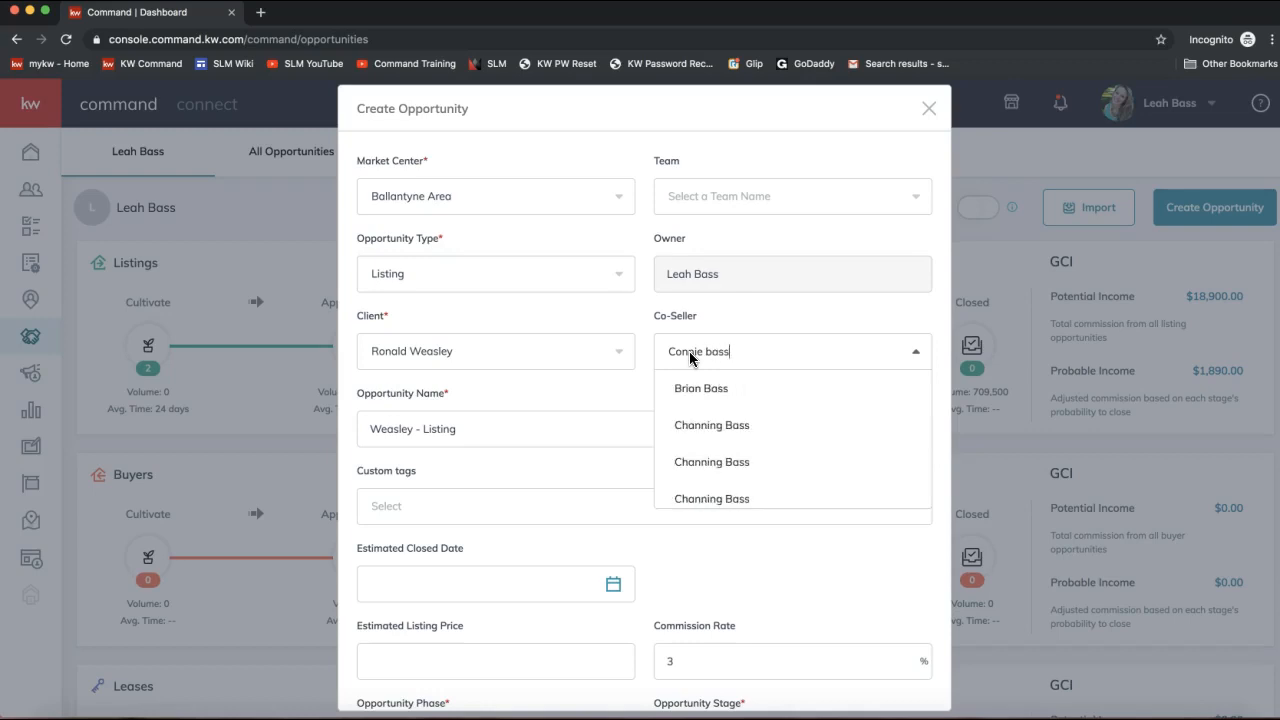
{"action": "left_click", "coordinate": [694, 361]}
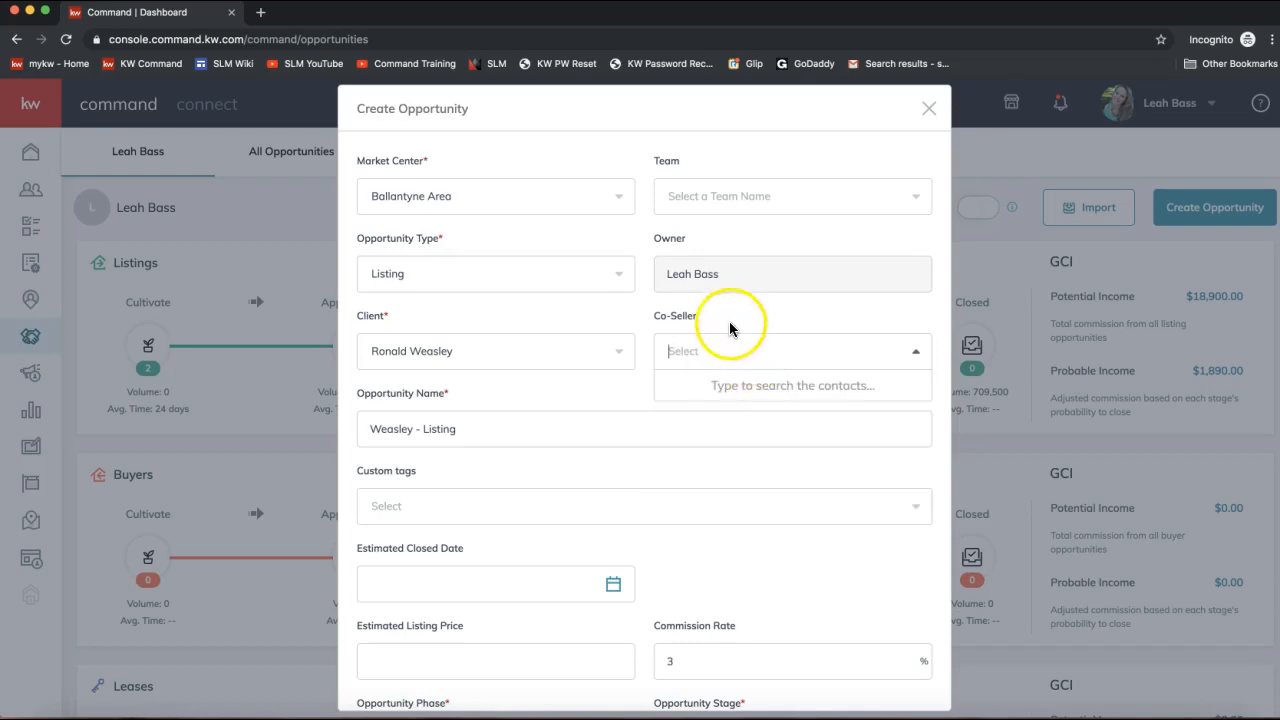
{"action": "left_click", "coordinate": [492, 428]}
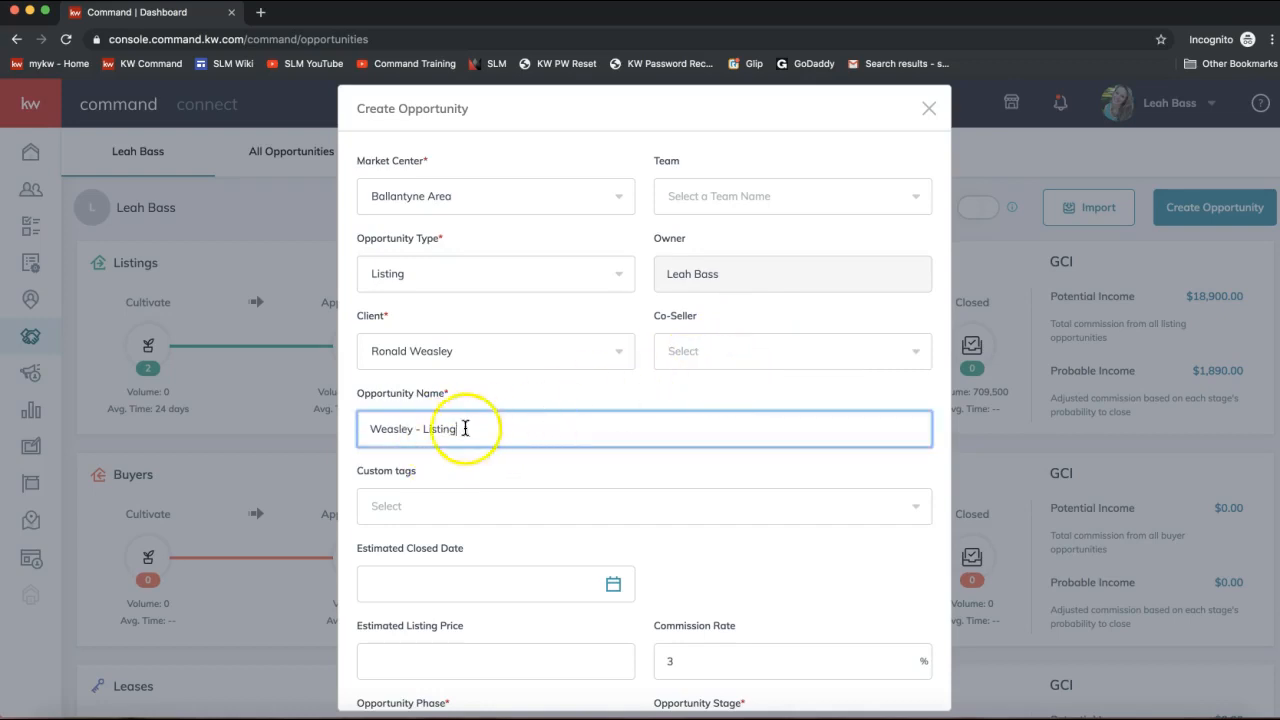
{"action": "left_click_drag", "start_coordinate": [443, 395], "coordinate": [357, 394]}
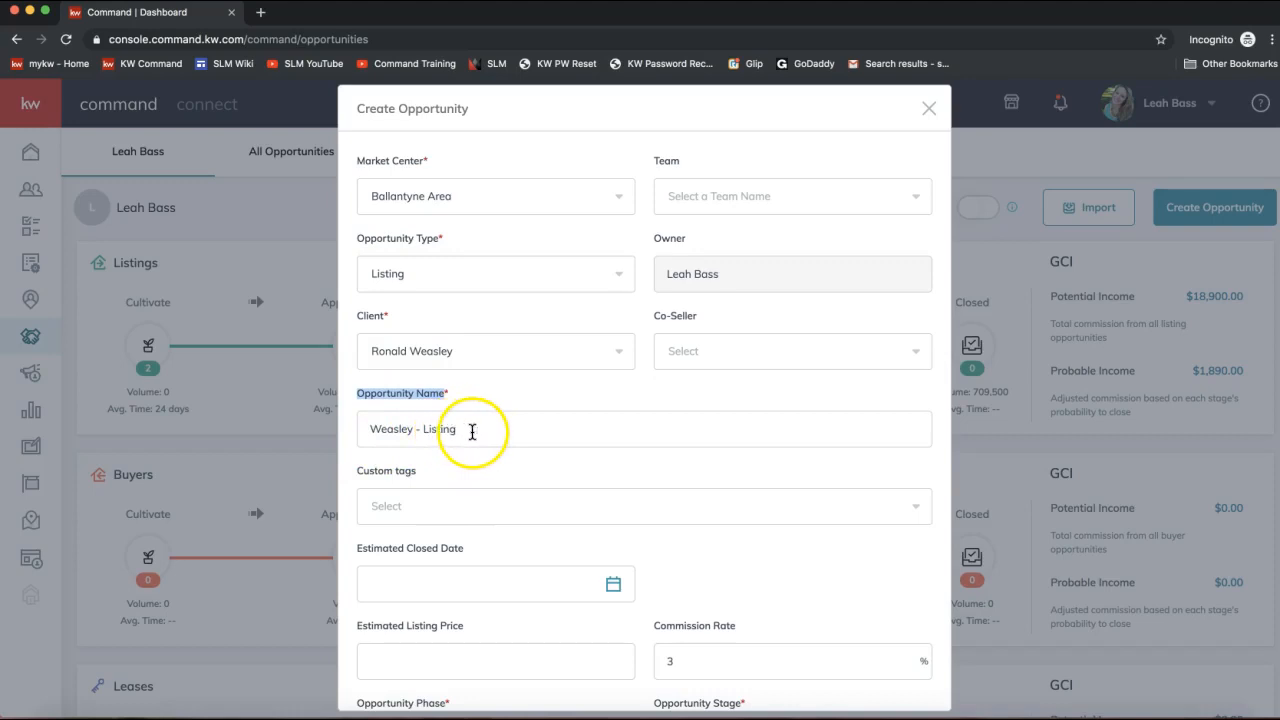
Rename the opportunity to '1204 Docusign Rocks Drive - ' followed by the client's surname.
{"action": "left_click", "coordinate": [471, 431]}
{"action": "left_click_drag", "start_coordinate": [471, 431], "coordinate": [362, 428]}
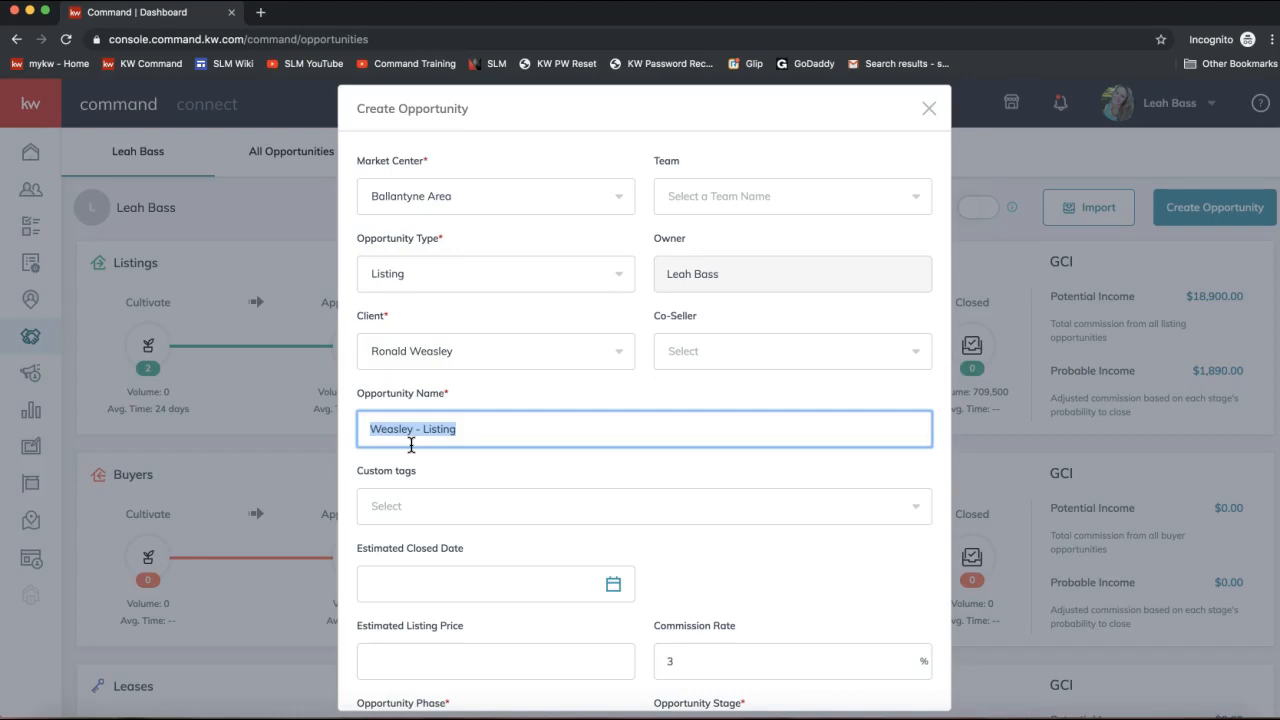
{"action": "type", "text": "1204 Docusign Rocks Drive"}
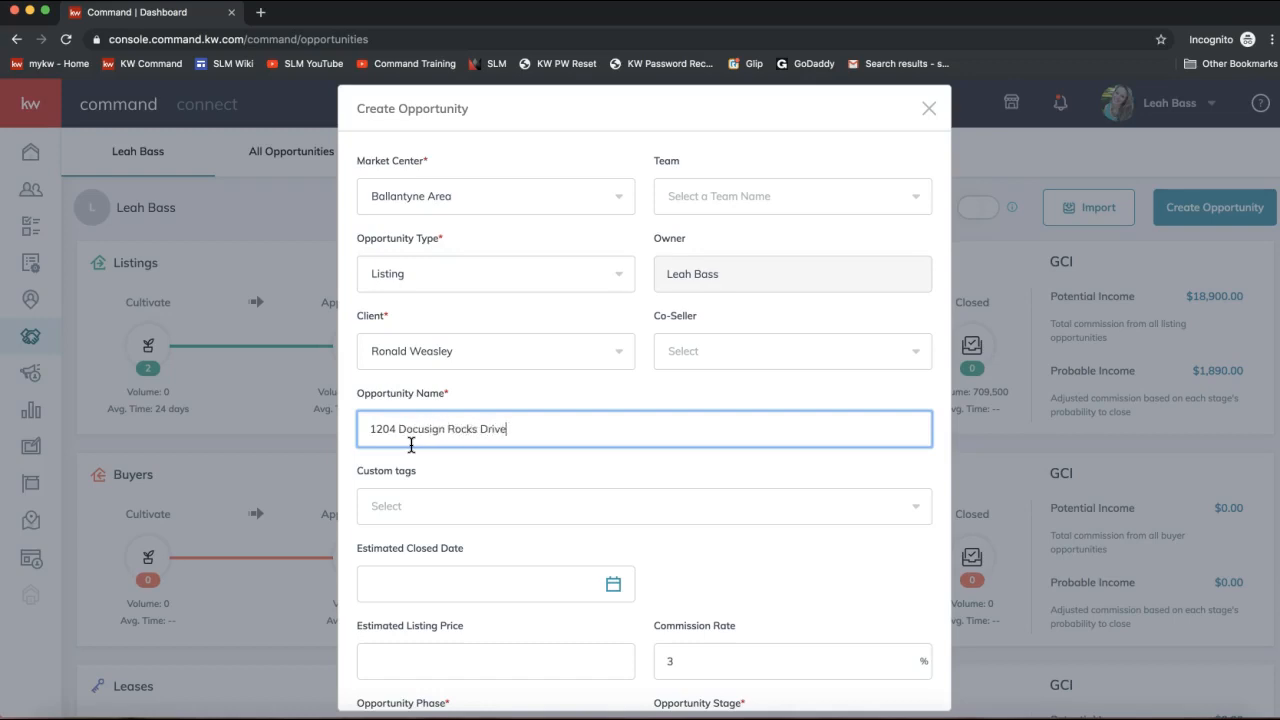
{"action": "type", "text": " - "}
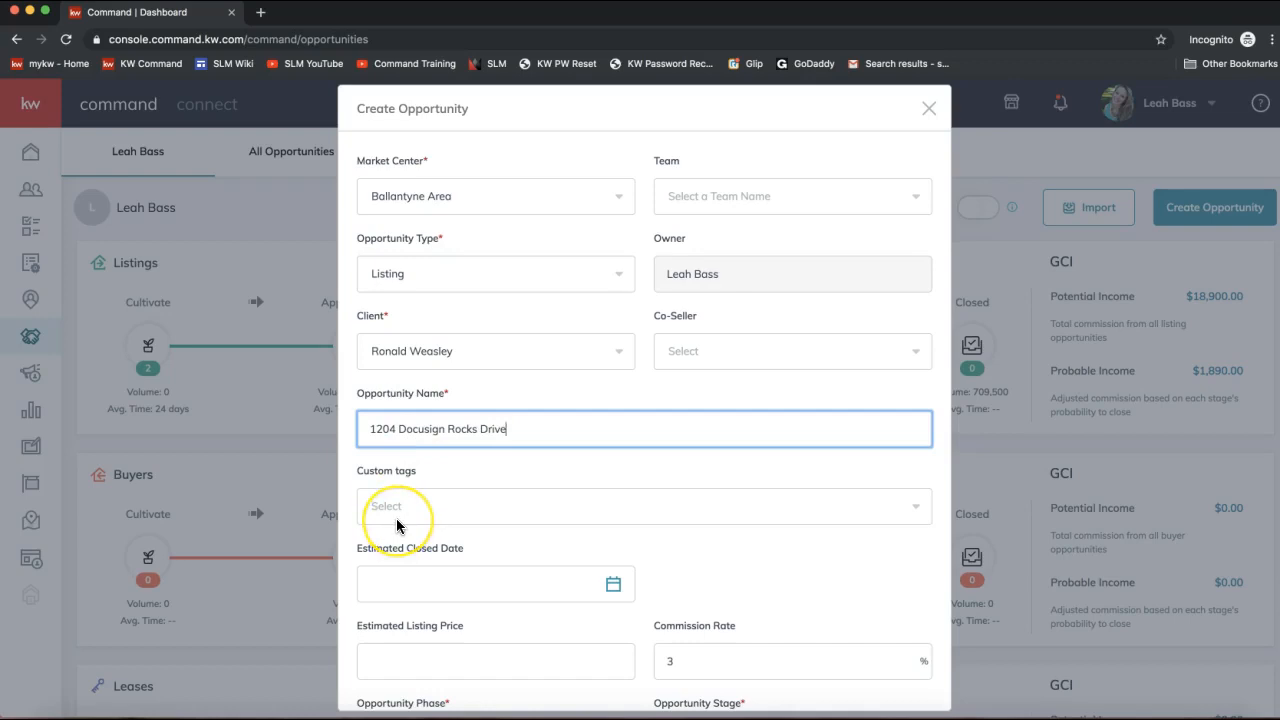
{"action": "type", "text": "Weasley"}
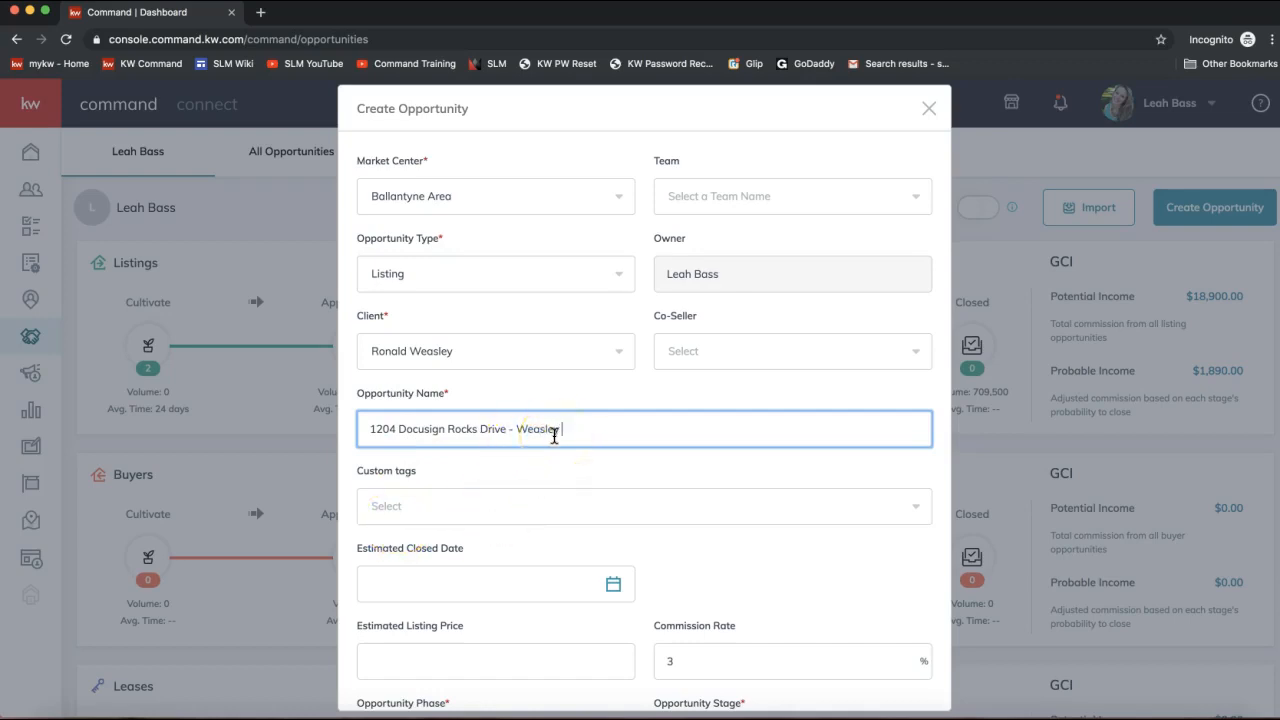
Finish the opportunity name and keep Cultivate as the opportunity phase.
{"action": "scroll", "coordinate": [543, 517], "scroll_direction": "down", "scroll_amount": 2}
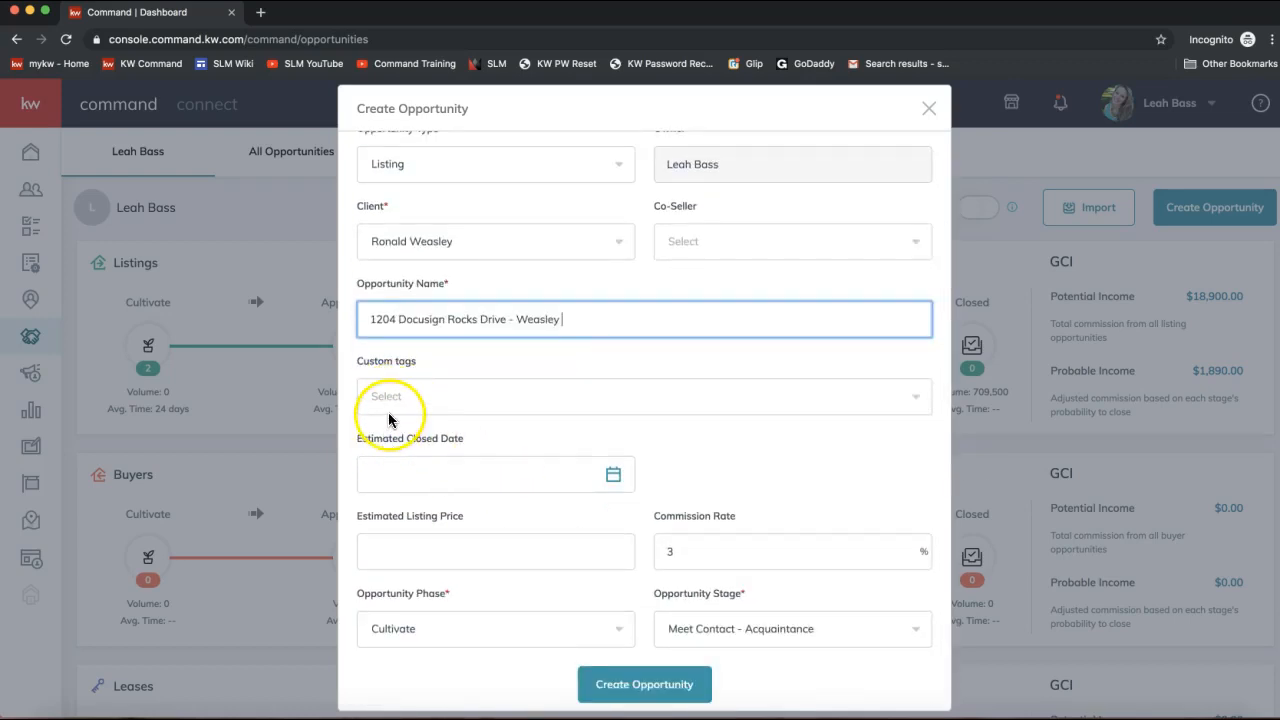
{"action": "scroll", "coordinate": [390, 422], "scroll_direction": "down", "scroll_amount": 1}
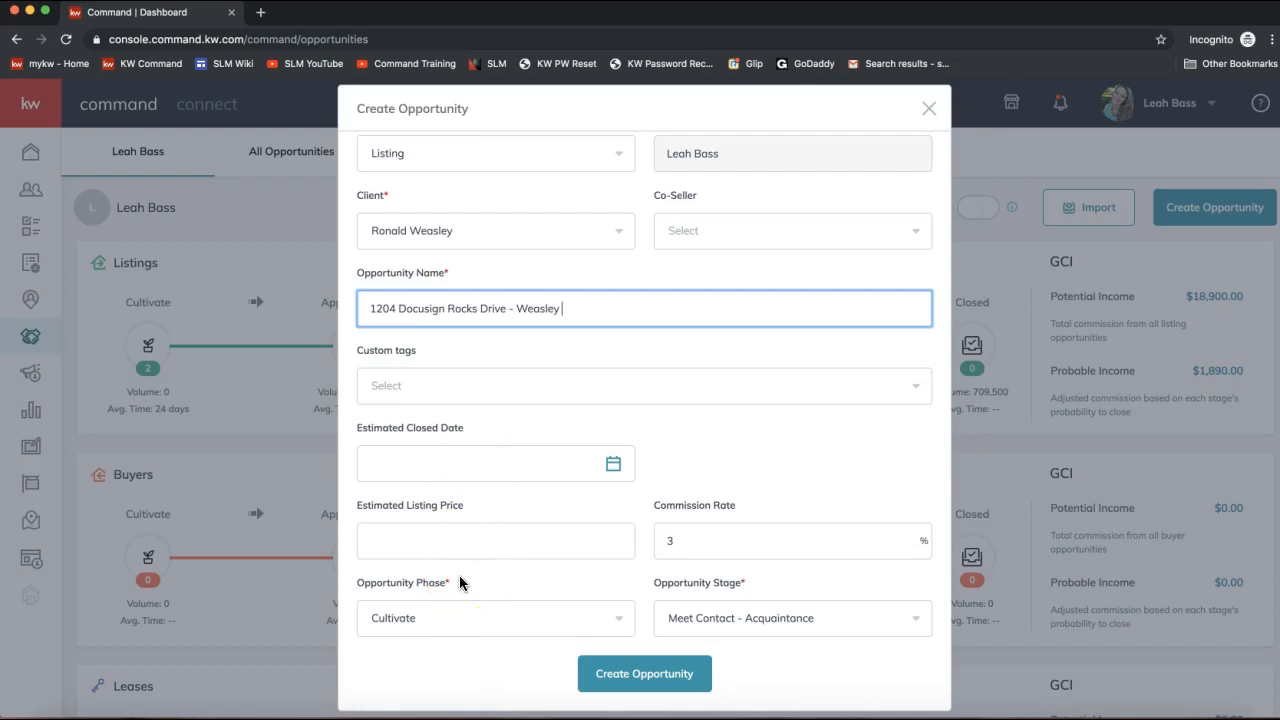
{"action": "left_click", "coordinate": [358, 585]}
{"action": "left_click", "coordinate": [440, 588]}
{"action": "left_click", "coordinate": [408, 628]}
{"action": "left_click", "coordinate": [404, 628]}
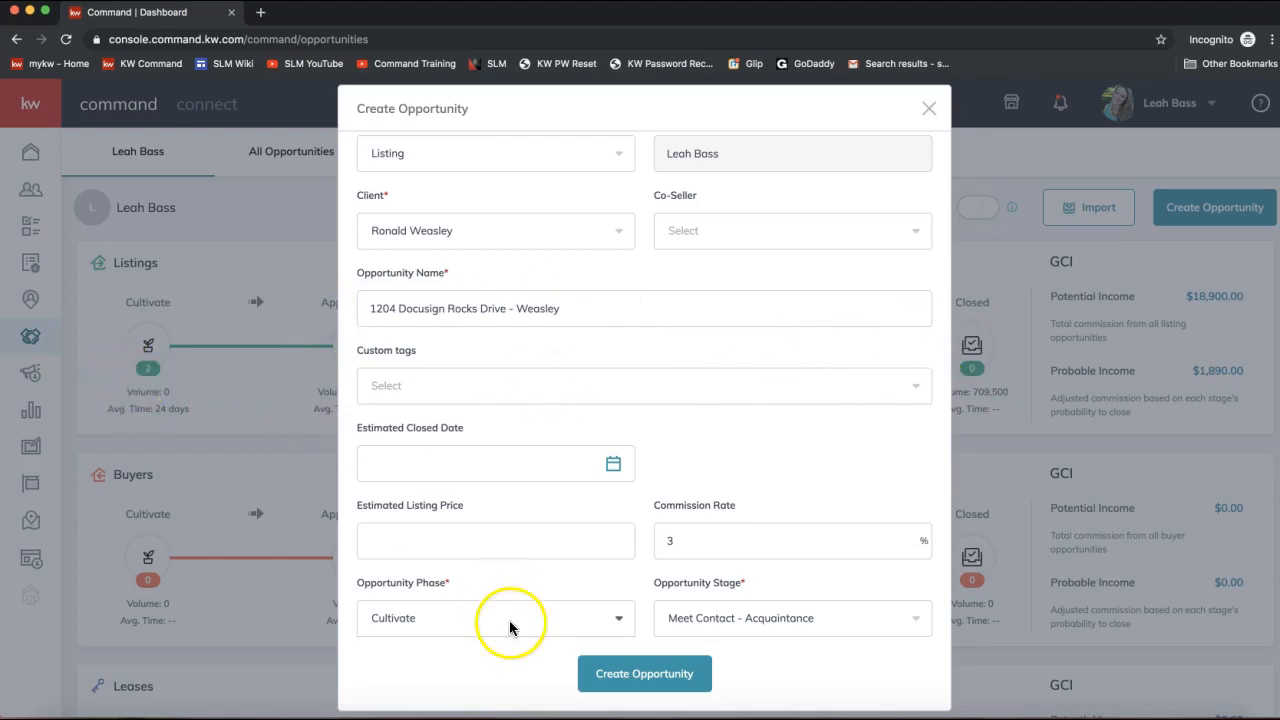
{"action": "left_click", "coordinate": [472, 626]}
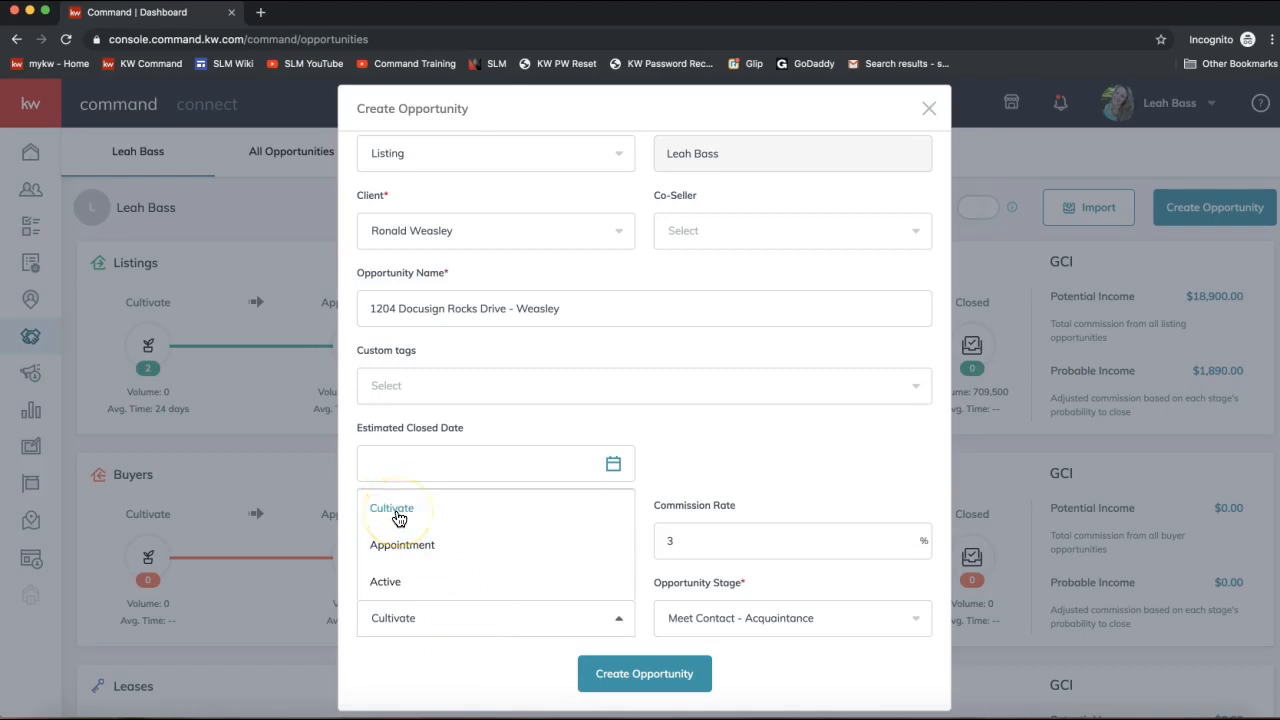
{"action": "left_click", "coordinate": [393, 516]}
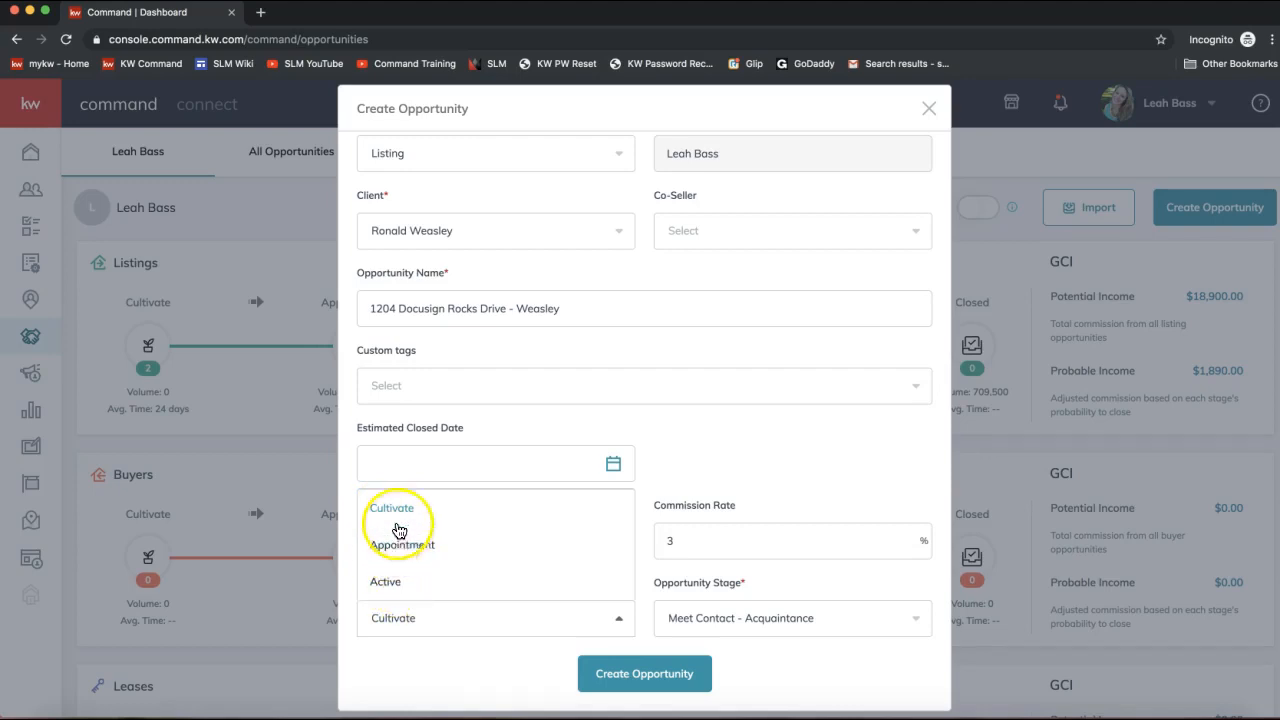
{"action": "left_click", "coordinate": [390, 512]}
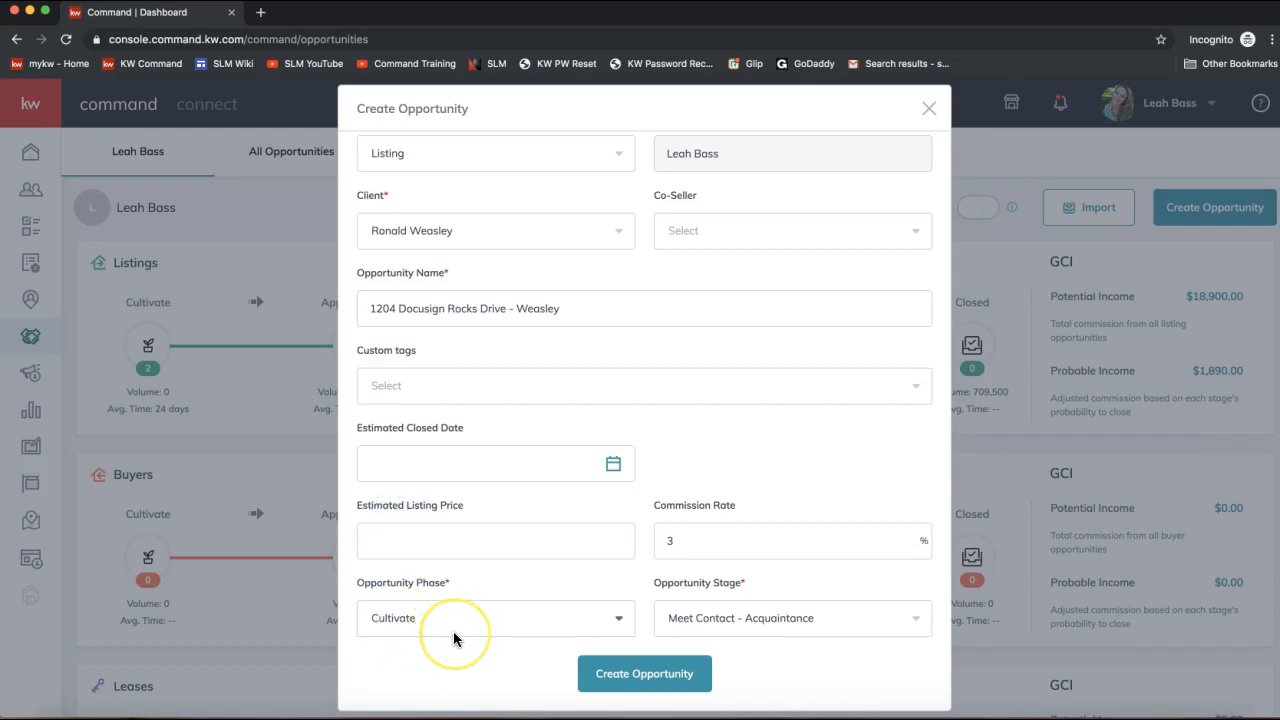
Keep Meet Contact - Acquaintance as the stage and create the listing opportunity.
{"action": "left_click", "coordinate": [705, 620]}
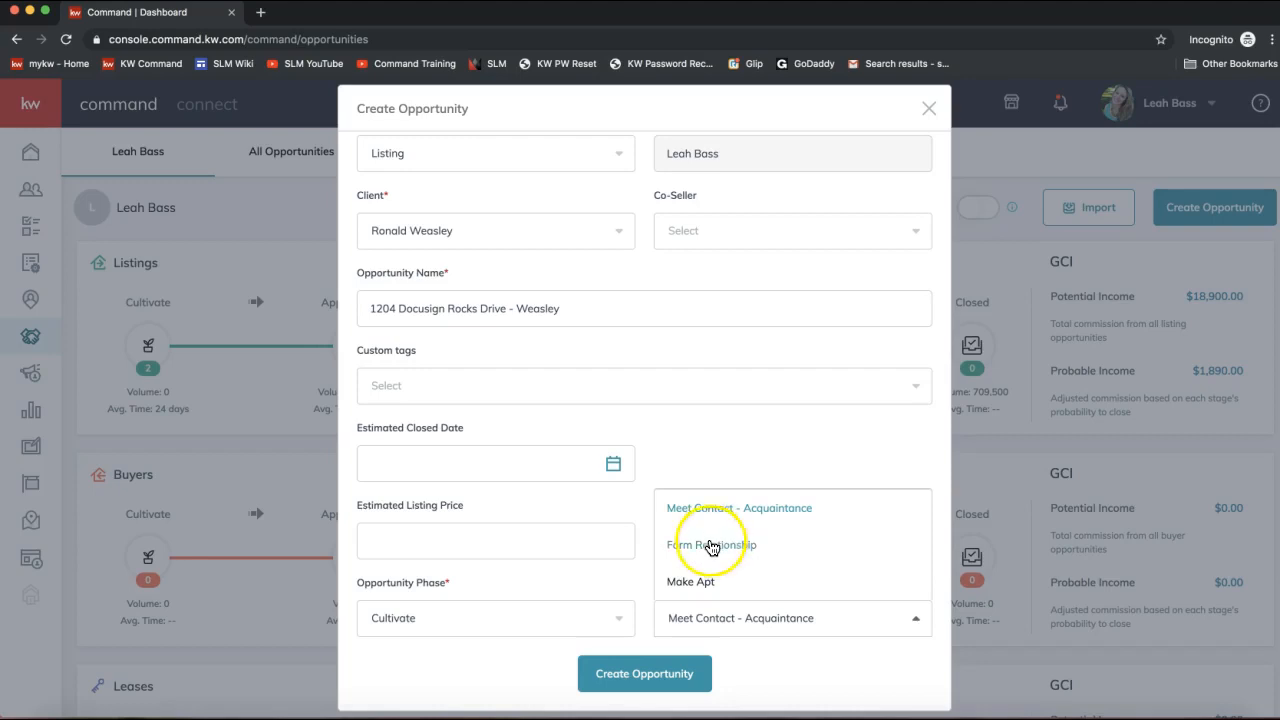
{"action": "left_click", "coordinate": [703, 516]}
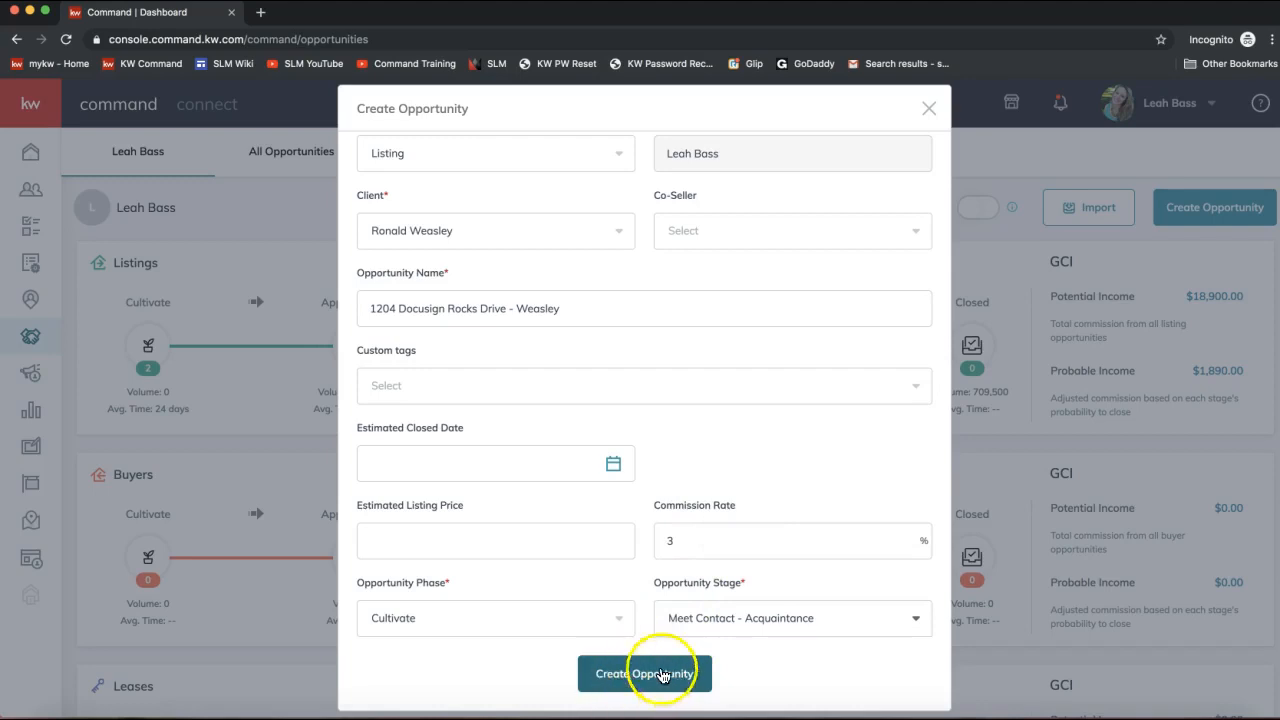
{"action": "left_click", "coordinate": [730, 620]}
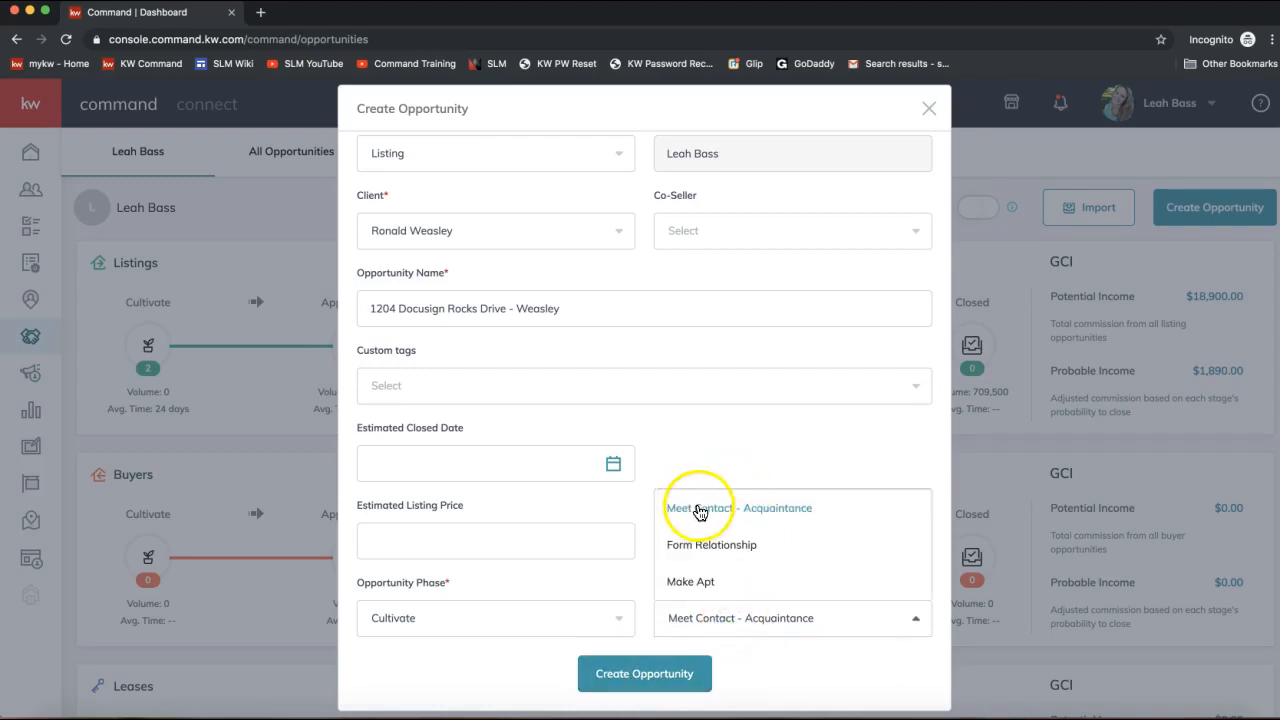
{"action": "left_click", "coordinate": [638, 592]}
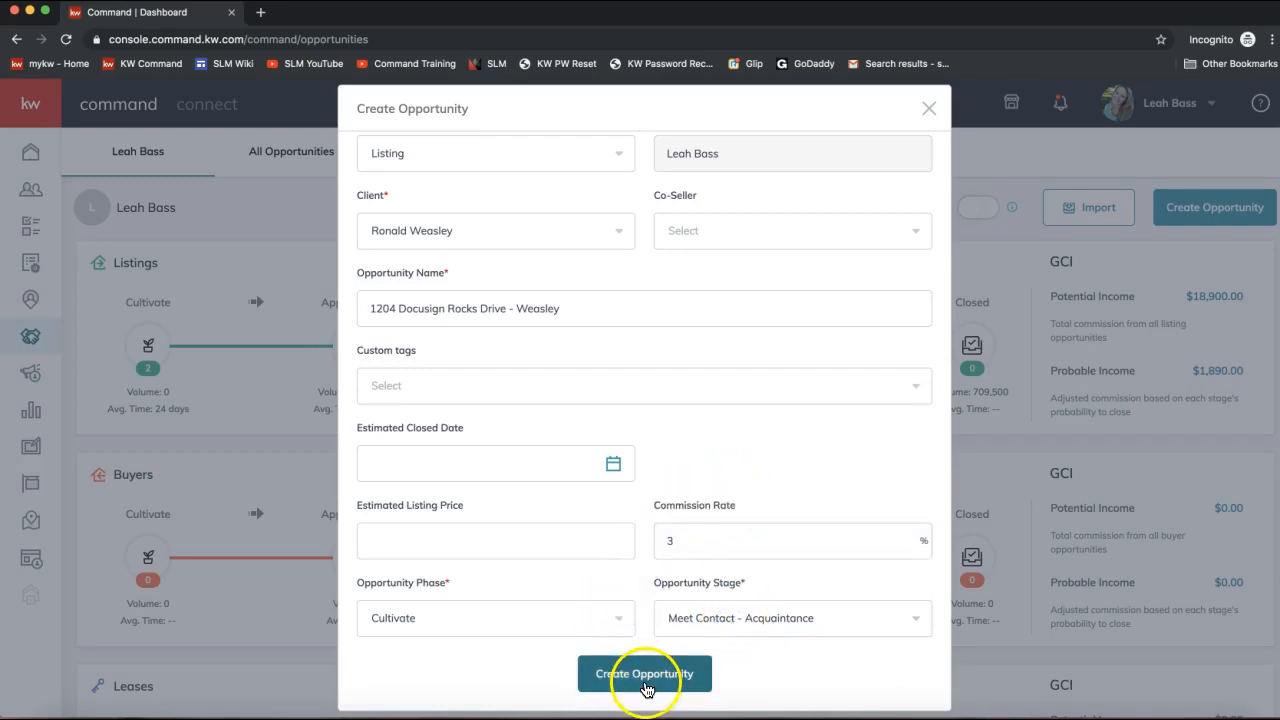
{"action": "scroll", "coordinate": [646, 688], "scroll_direction": "down", "scroll_amount": 1}
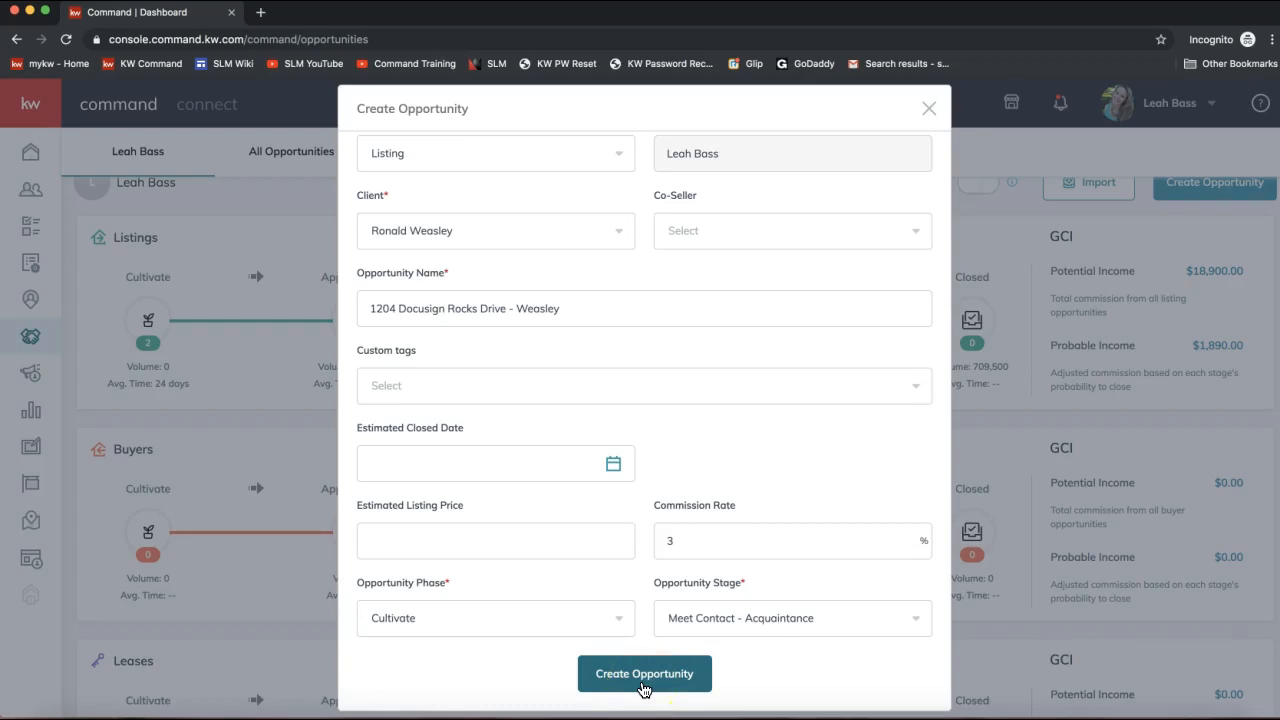
{"action": "left_click", "coordinate": [644, 686]}
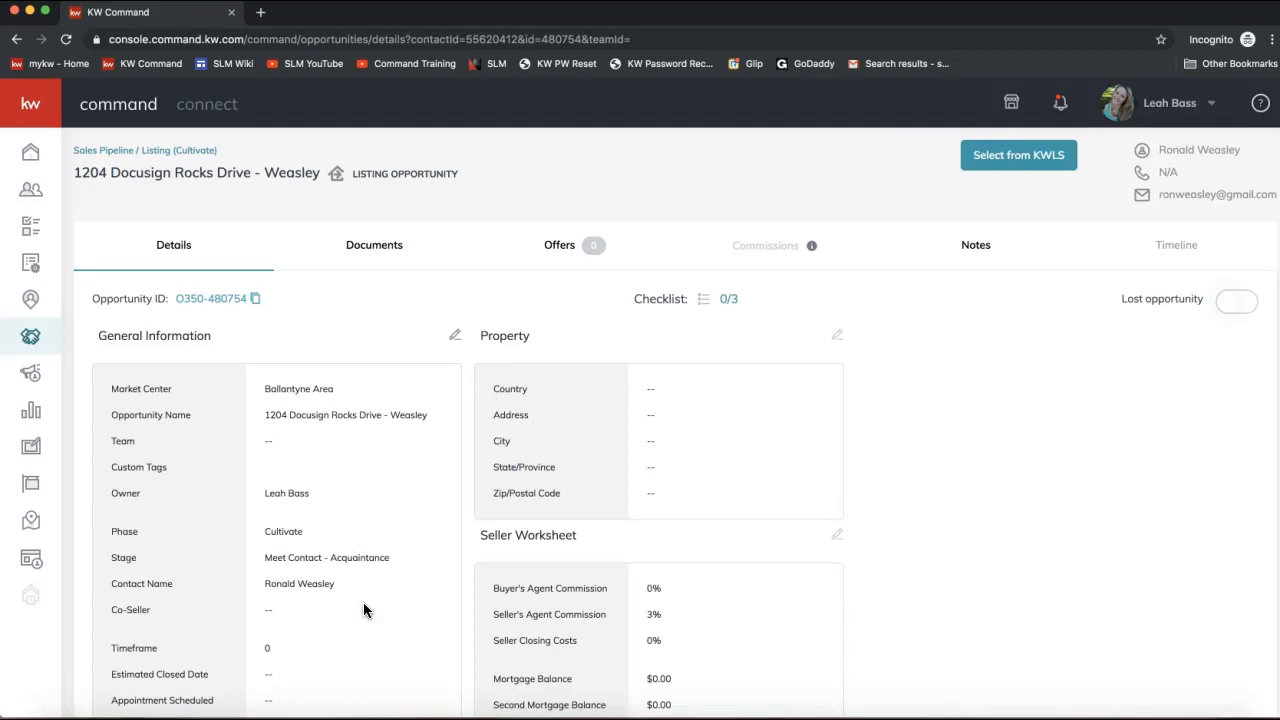
Review the new opportunity's General Information, checking its phase, stage and highlighted contact name.
{"action": "scroll", "coordinate": [297, 325], "scroll_direction": "down", "scroll_amount": 2}
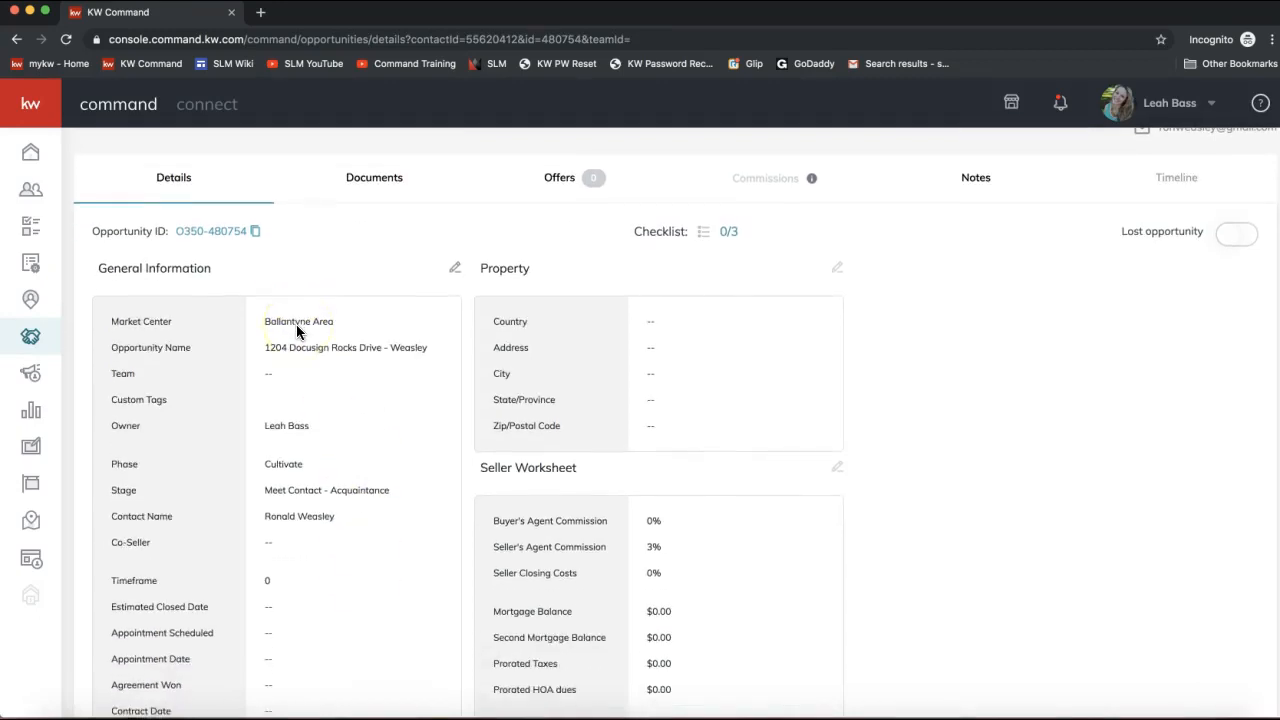
{"action": "scroll", "coordinate": [297, 327], "scroll_direction": "down", "scroll_amount": 1}
{"action": "scroll", "coordinate": [297, 327], "scroll_direction": "up", "scroll_amount": 1}
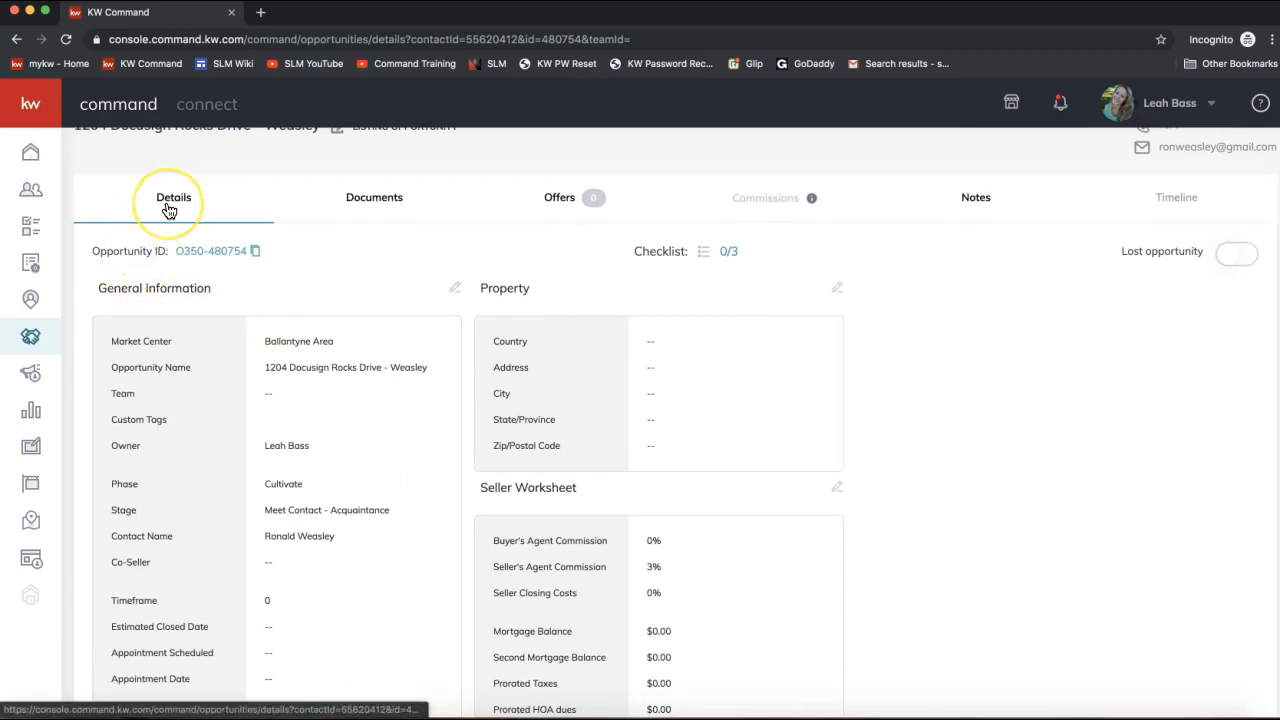
{"action": "scroll", "coordinate": [217, 378], "scroll_direction": "down", "scroll_amount": 1}
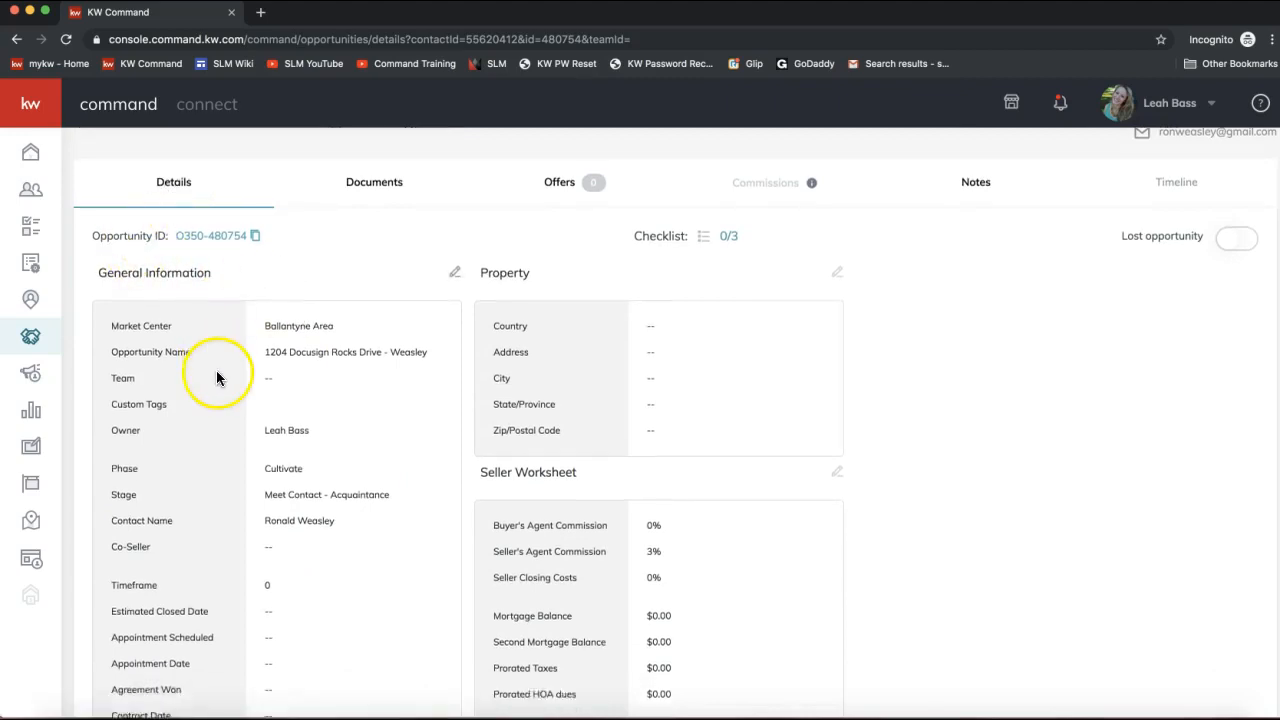
{"action": "scroll", "coordinate": [217, 378], "scroll_direction": "down", "scroll_amount": 2}
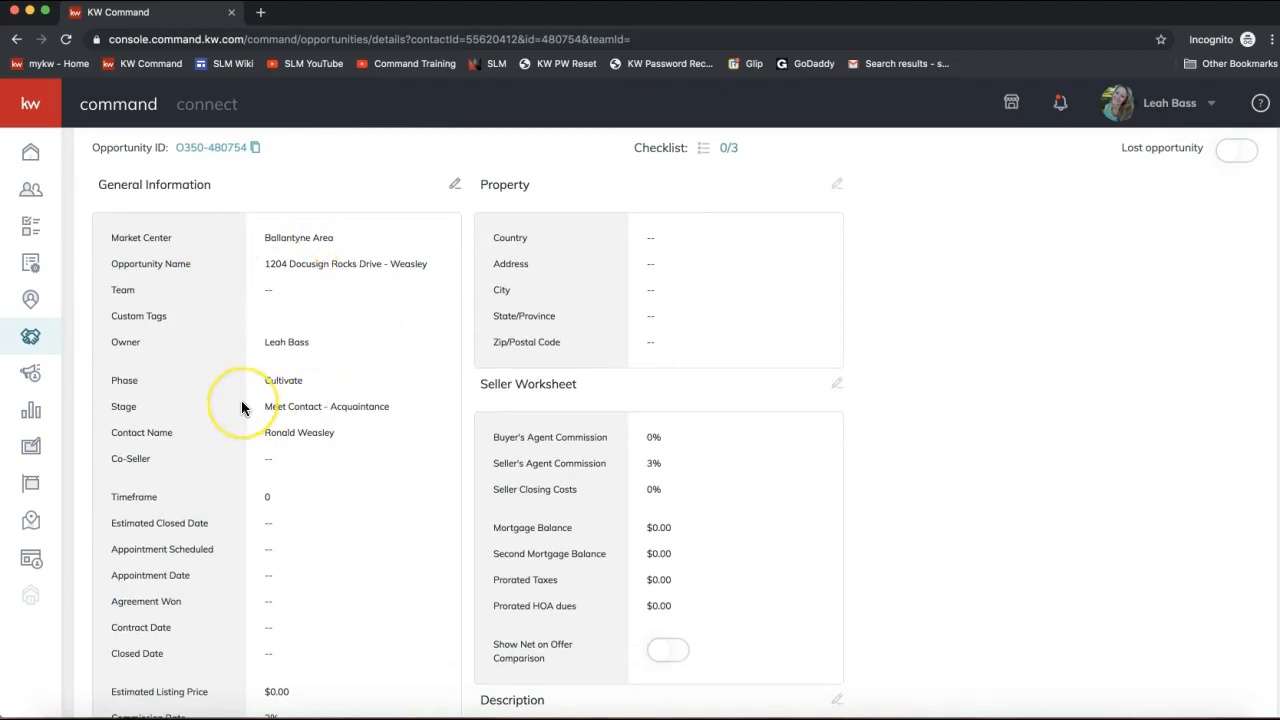
{"action": "scroll", "coordinate": [241, 407], "scroll_direction": "down", "scroll_amount": 2}
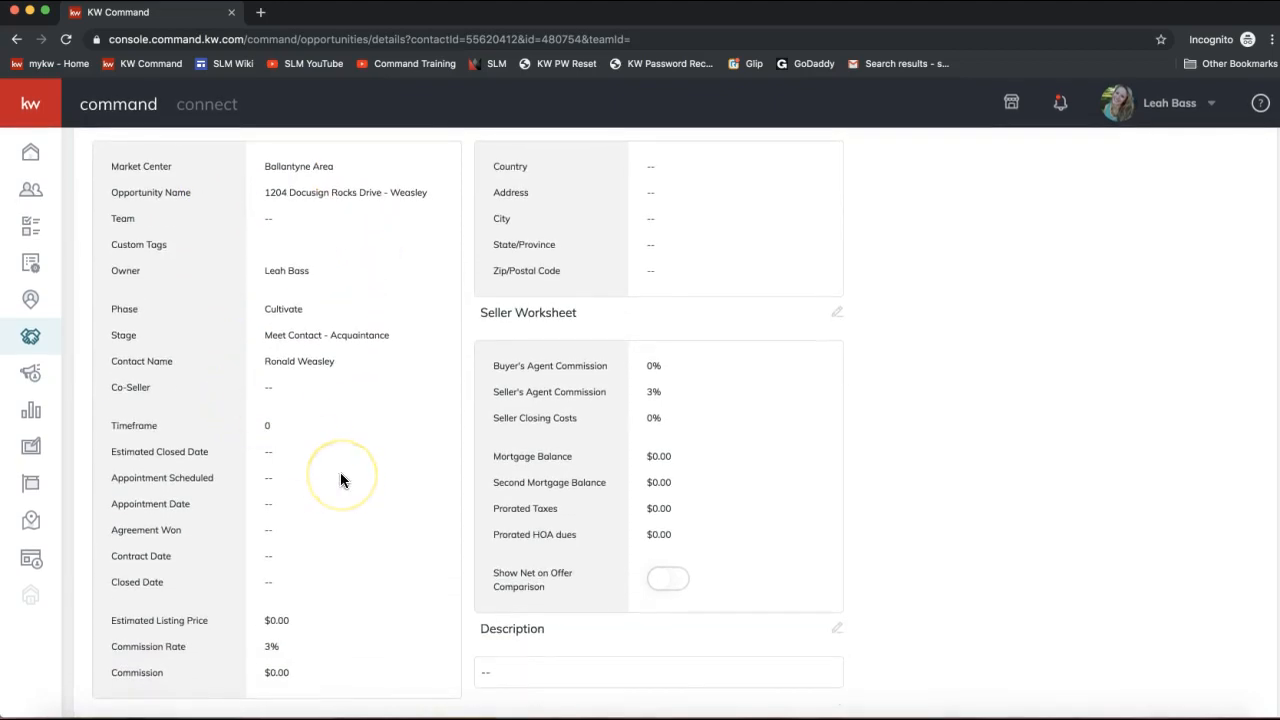
{"action": "scroll", "coordinate": [340, 480], "scroll_direction": "up", "scroll_amount": 4}
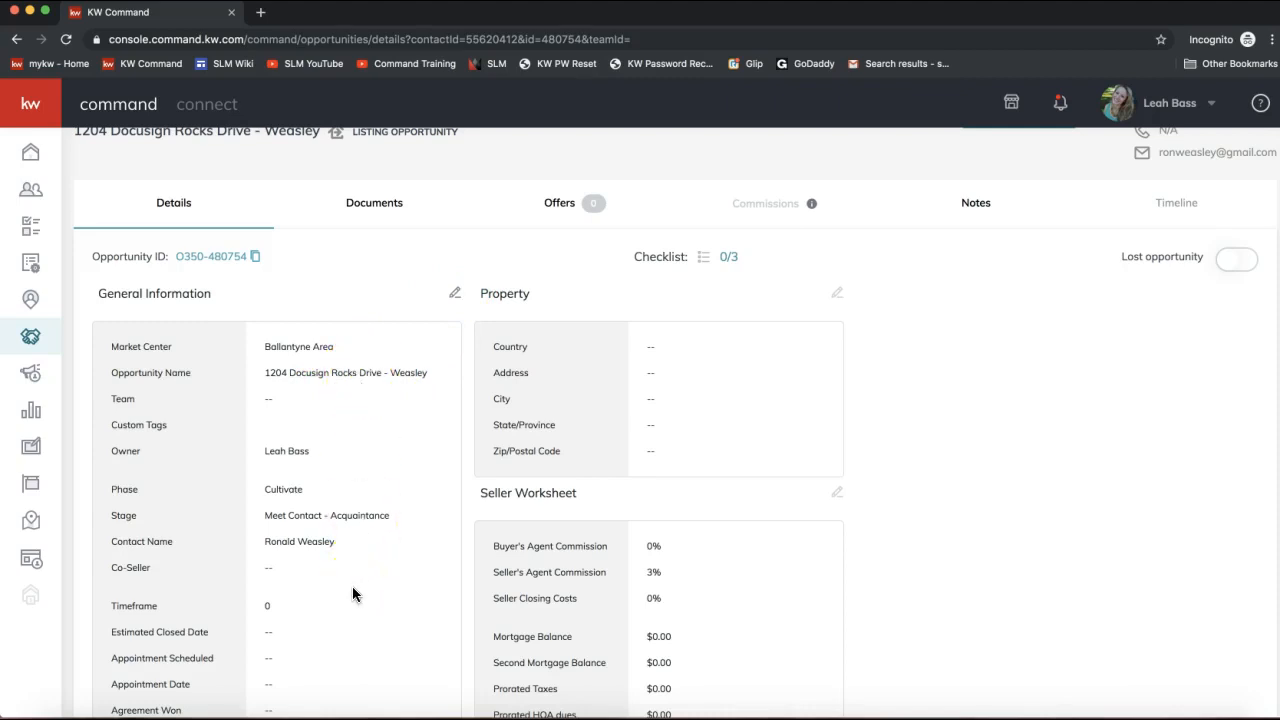
{"action": "left_click_drag", "start_coordinate": [340, 541], "coordinate": [256, 544]}
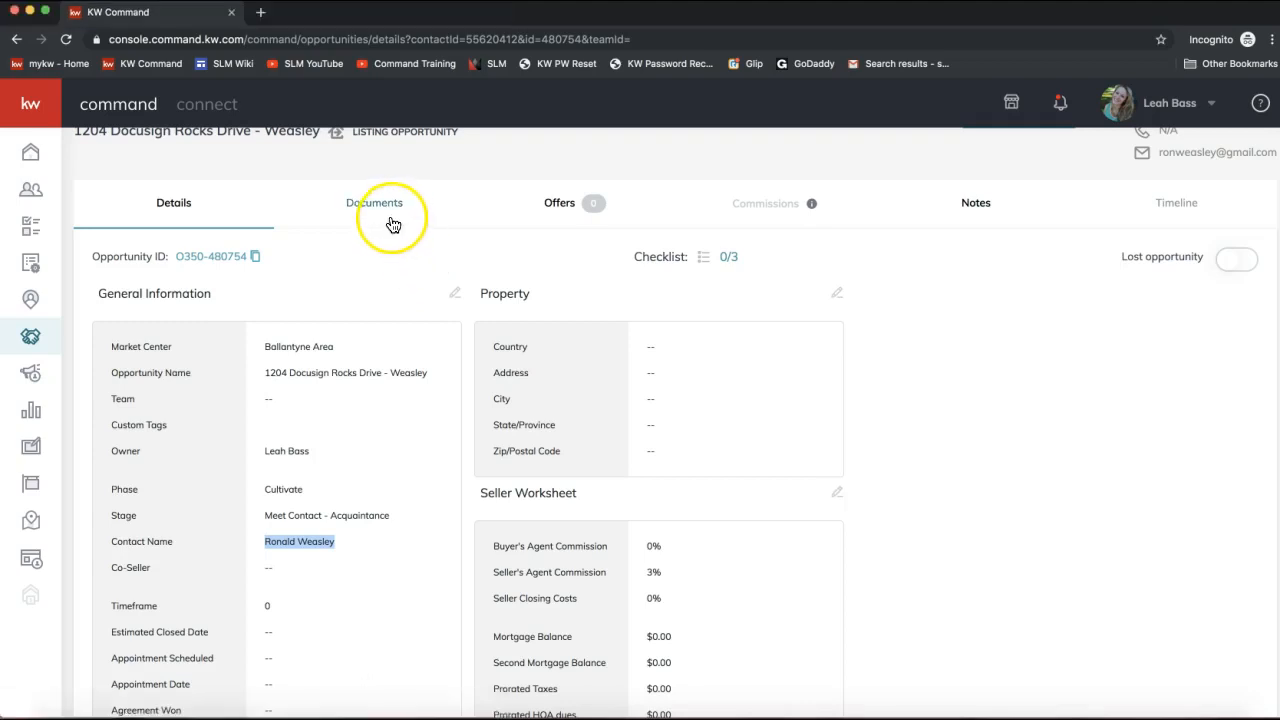
{"action": "scroll", "coordinate": [386, 214], "scroll_direction": "up", "scroll_amount": 1}
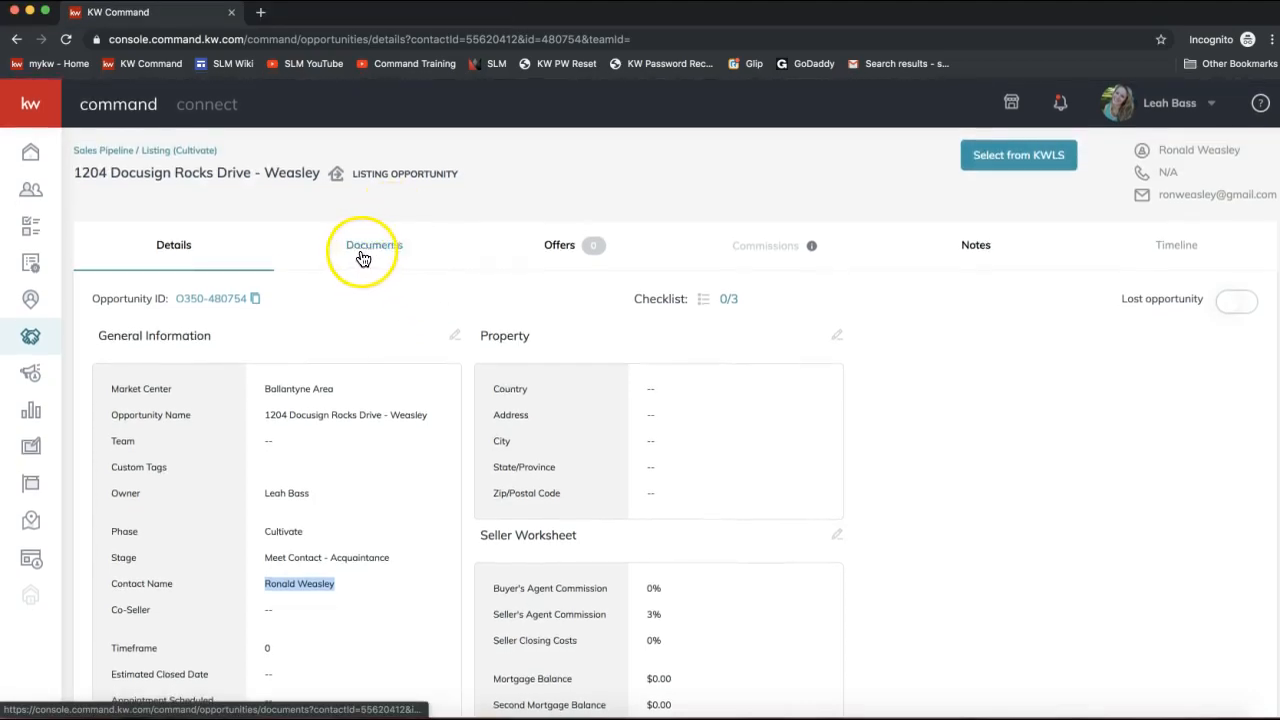
Show the opportunity's Residential Listed documents checklist, with 0 of 31 uploaded.
{"action": "left_click", "coordinate": [375, 254]}
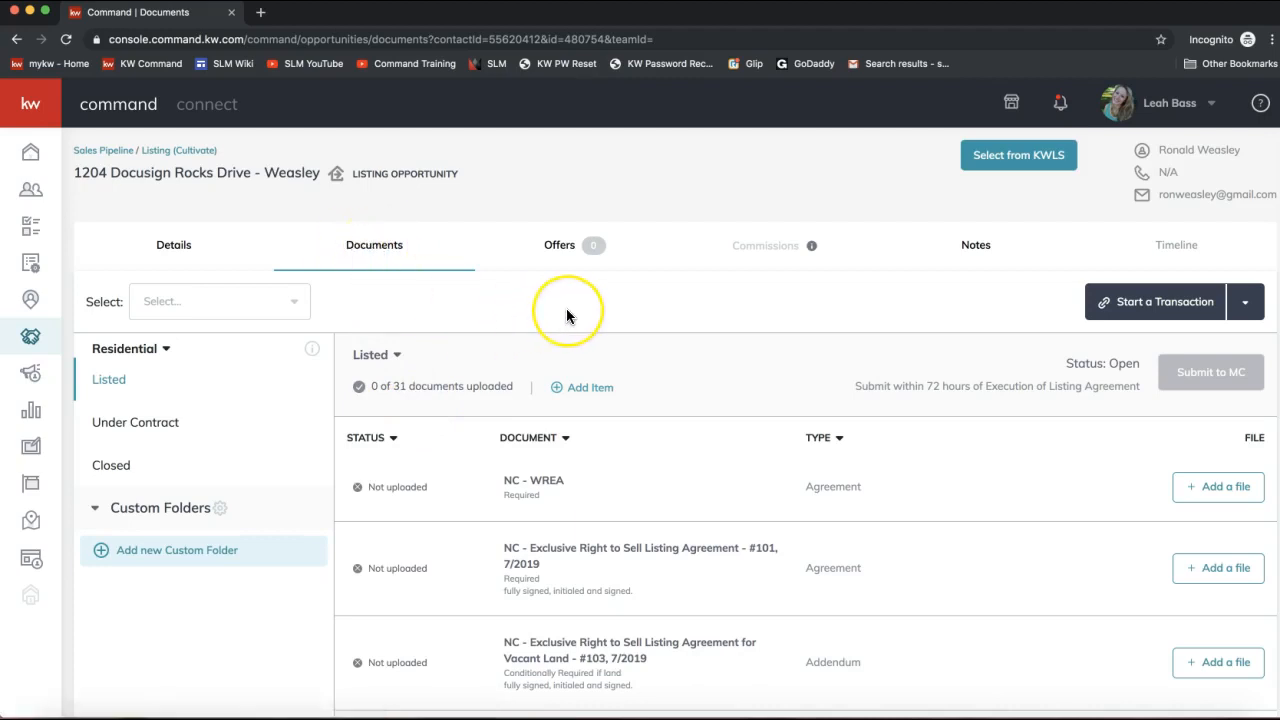
Look over the opportunity's Offers view and its Offer Timeline heading.
{"action": "left_click", "coordinate": [562, 256]}
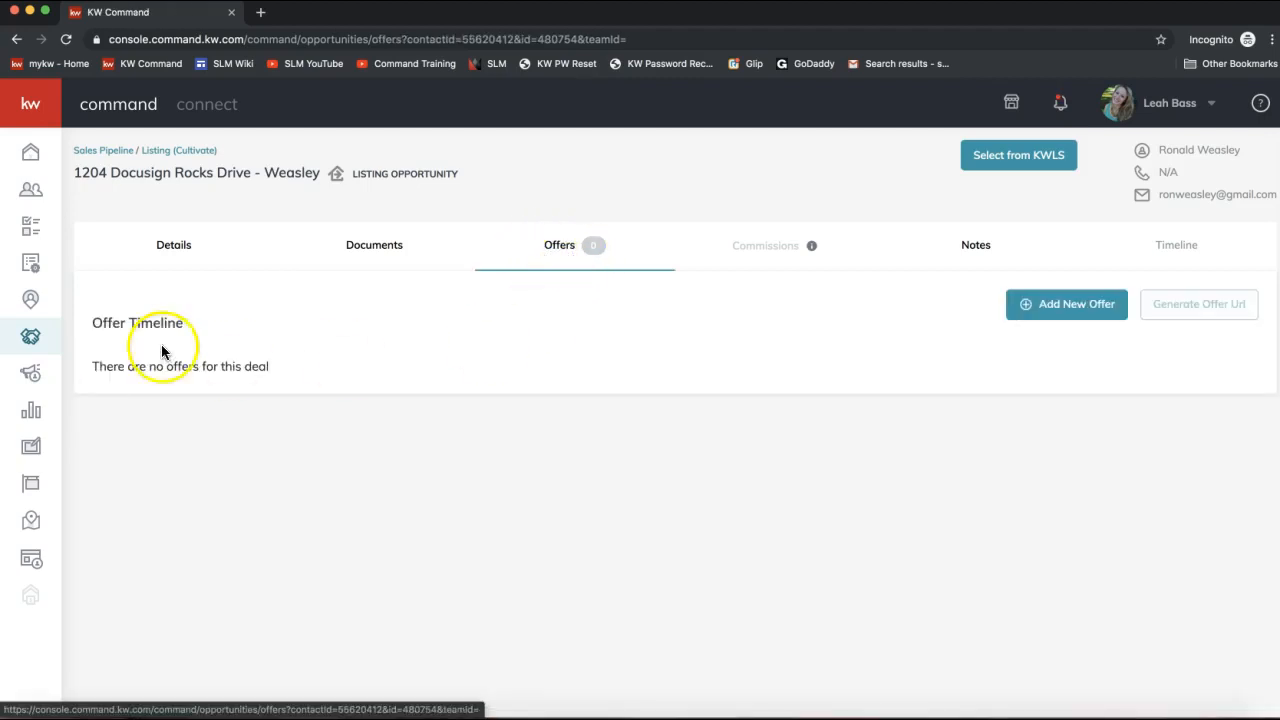
{"action": "left_click_drag", "start_coordinate": [94, 320], "coordinate": [194, 323]}
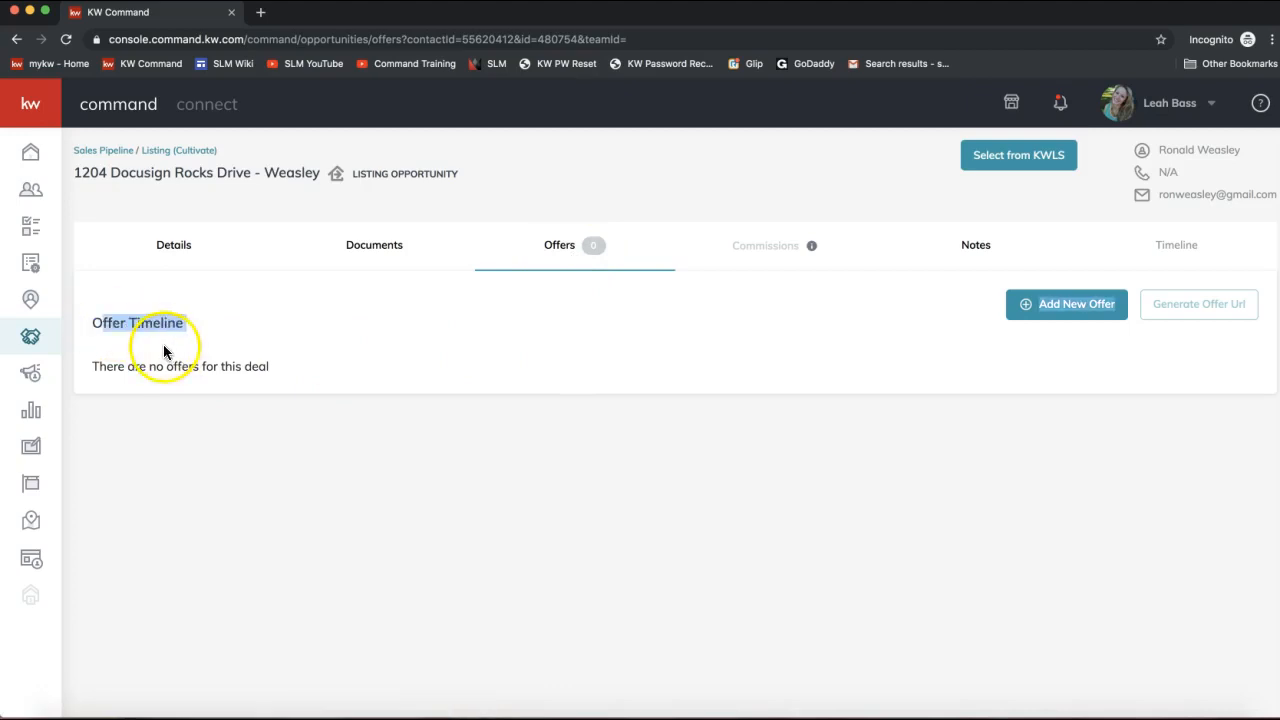
{"action": "left_click", "coordinate": [866, 369]}
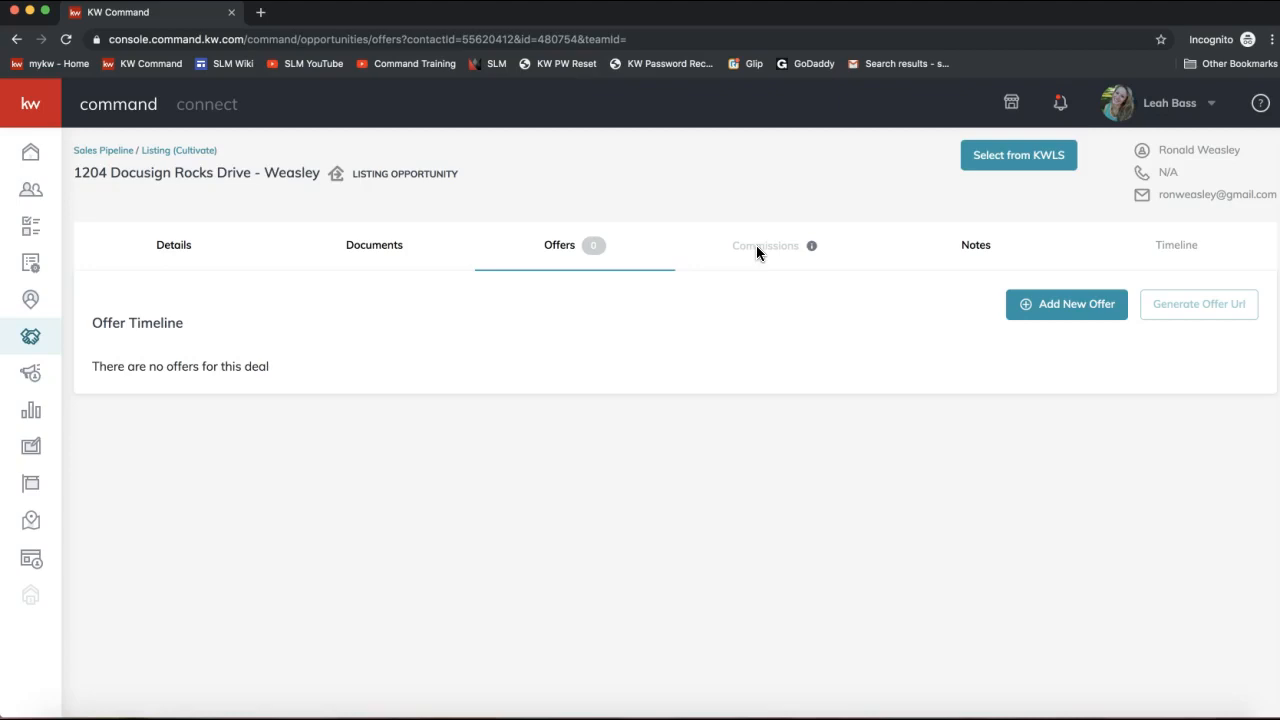
Check the listing's notes, then return to the Documents checklist.
{"action": "left_click", "coordinate": [982, 252]}
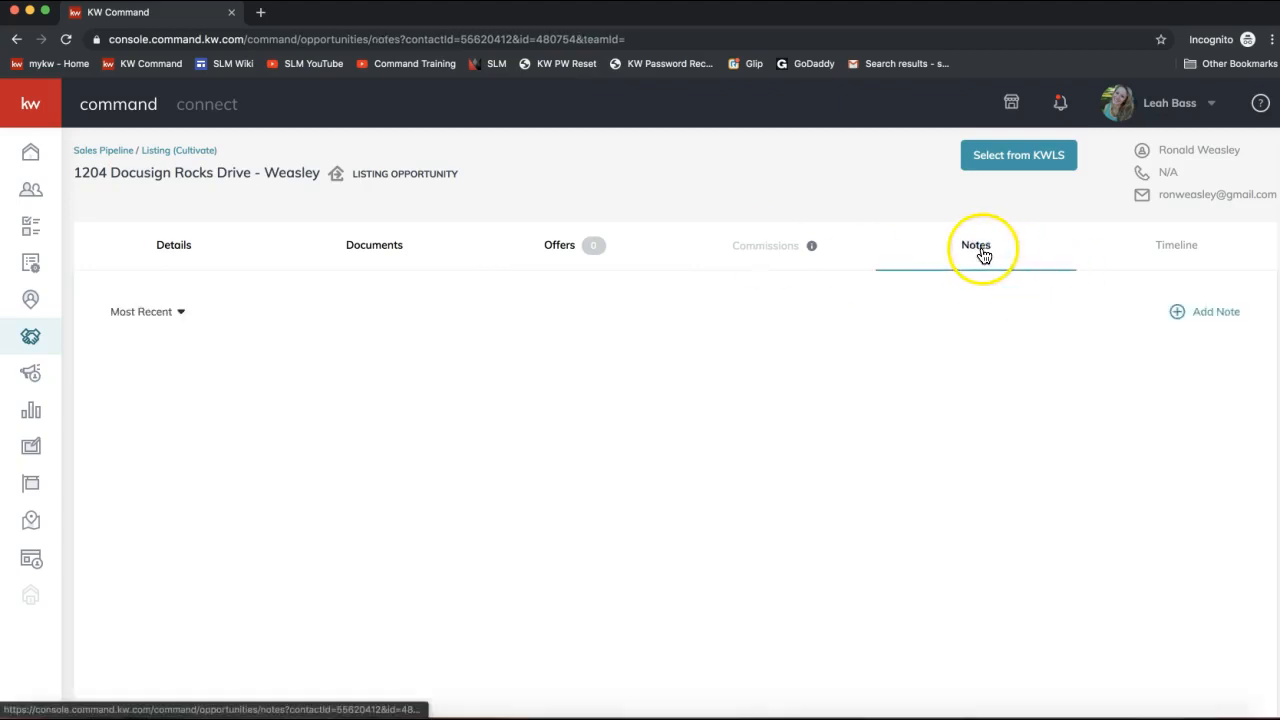
{"action": "left_click", "coordinate": [1204, 318]}
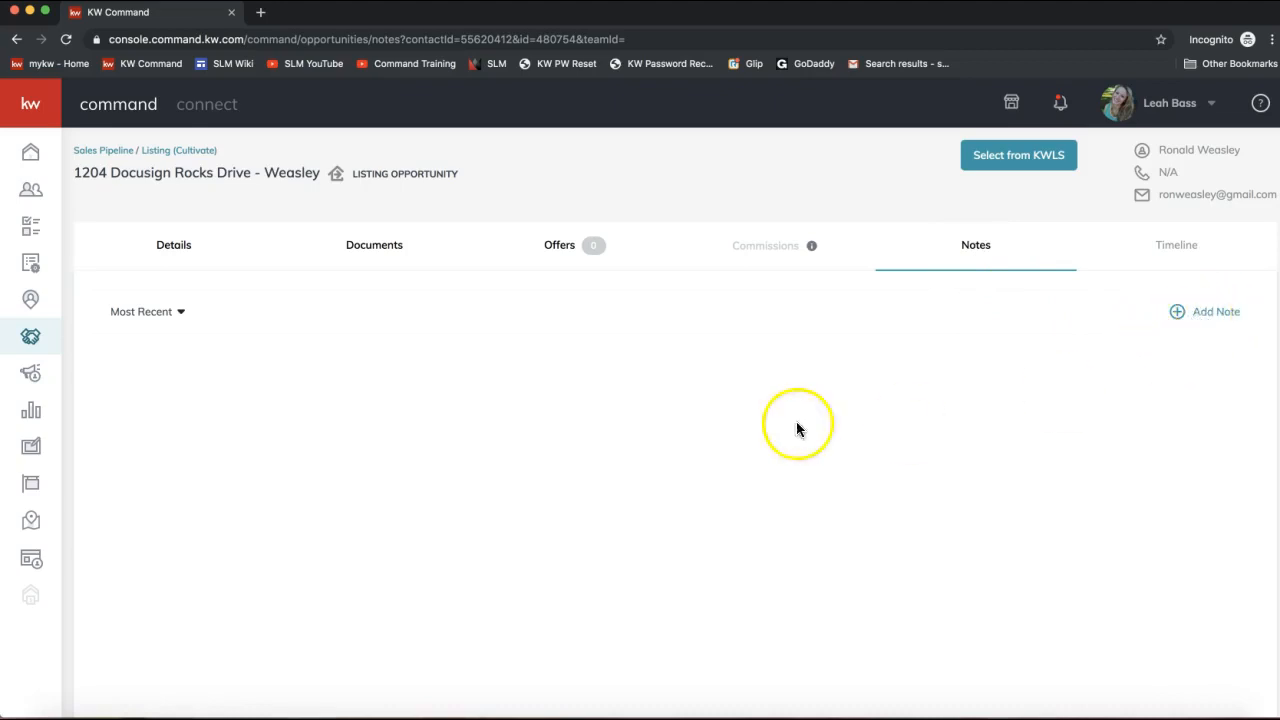
{"action": "left_click", "coordinate": [370, 252]}
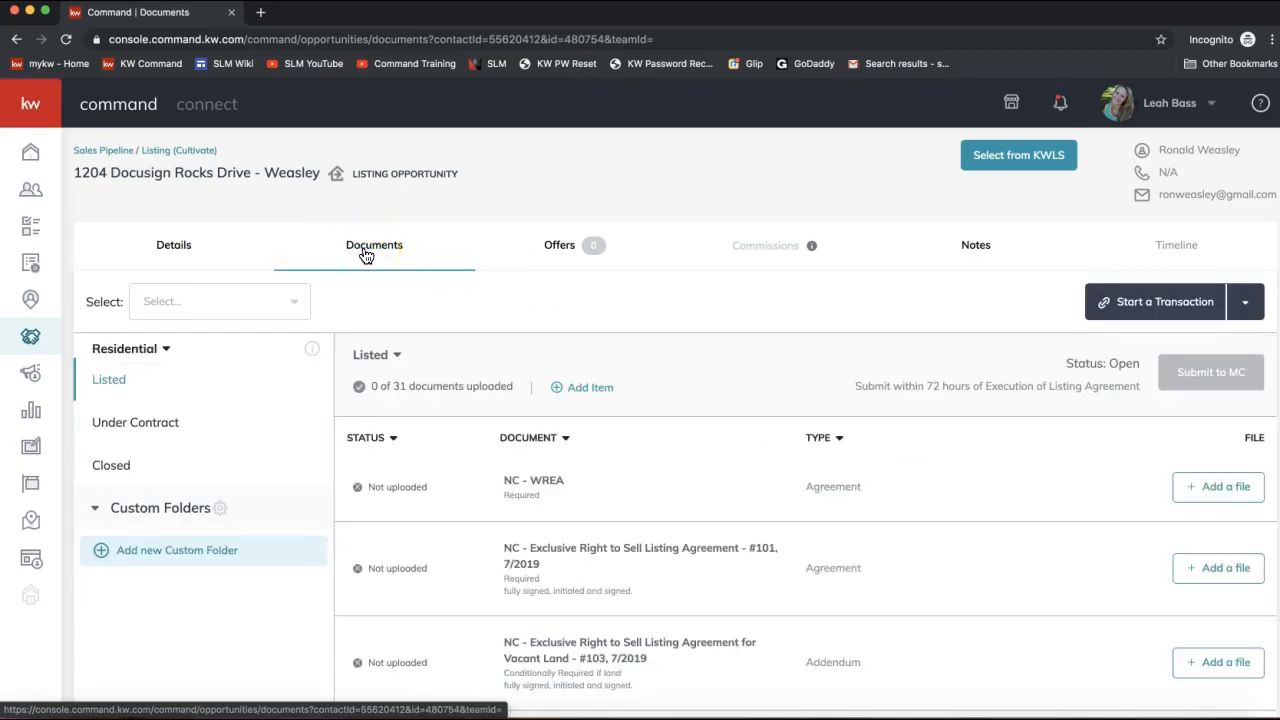
Show the DocuSign and Dotloop options for starting a transaction on the listing.
{"action": "left_click", "coordinate": [385, 251]}
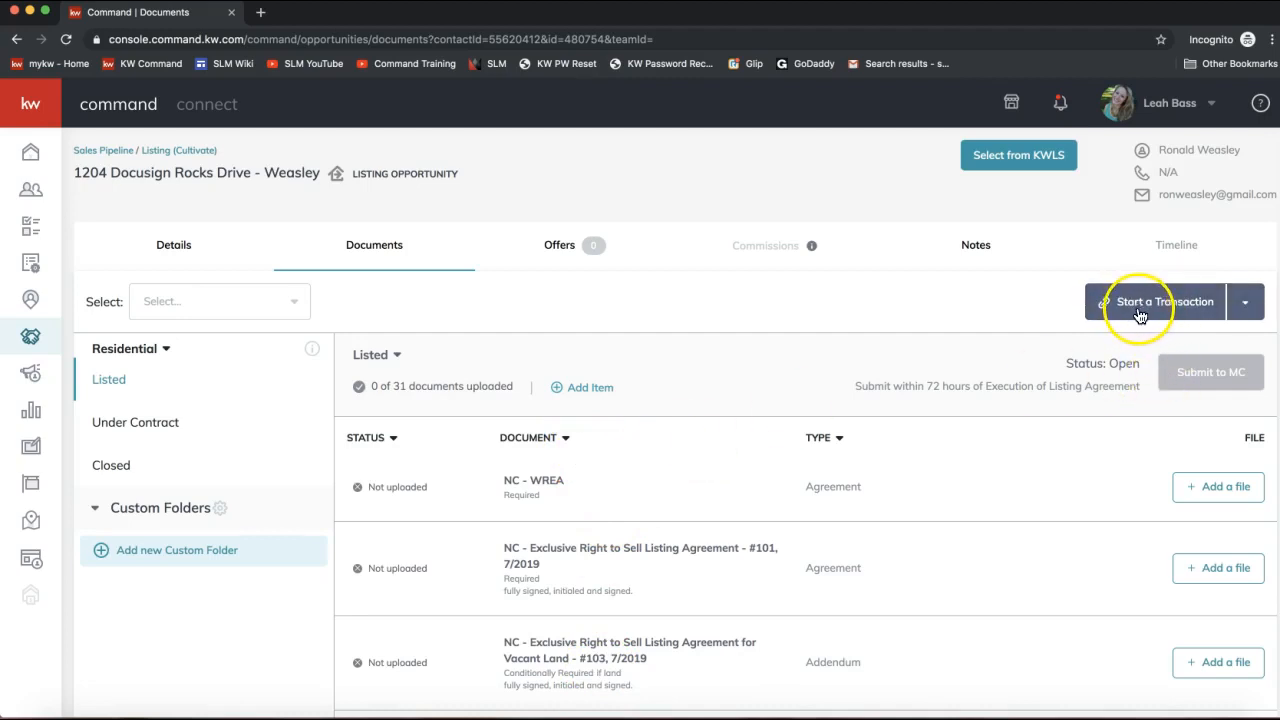
{"action": "left_click", "coordinate": [1252, 306]}
{"action": "left_click", "coordinate": [1252, 306]}
{"action": "left_click", "coordinate": [1179, 303]}
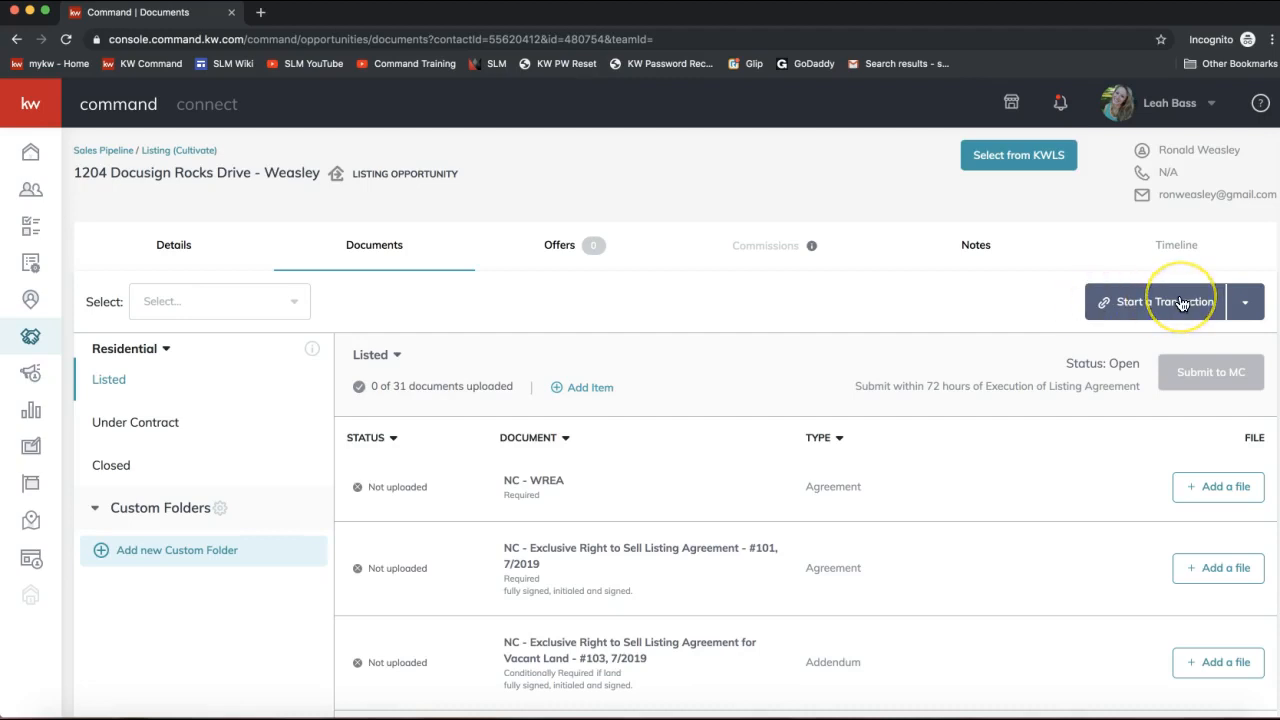
{"action": "left_click", "coordinate": [1143, 302]}
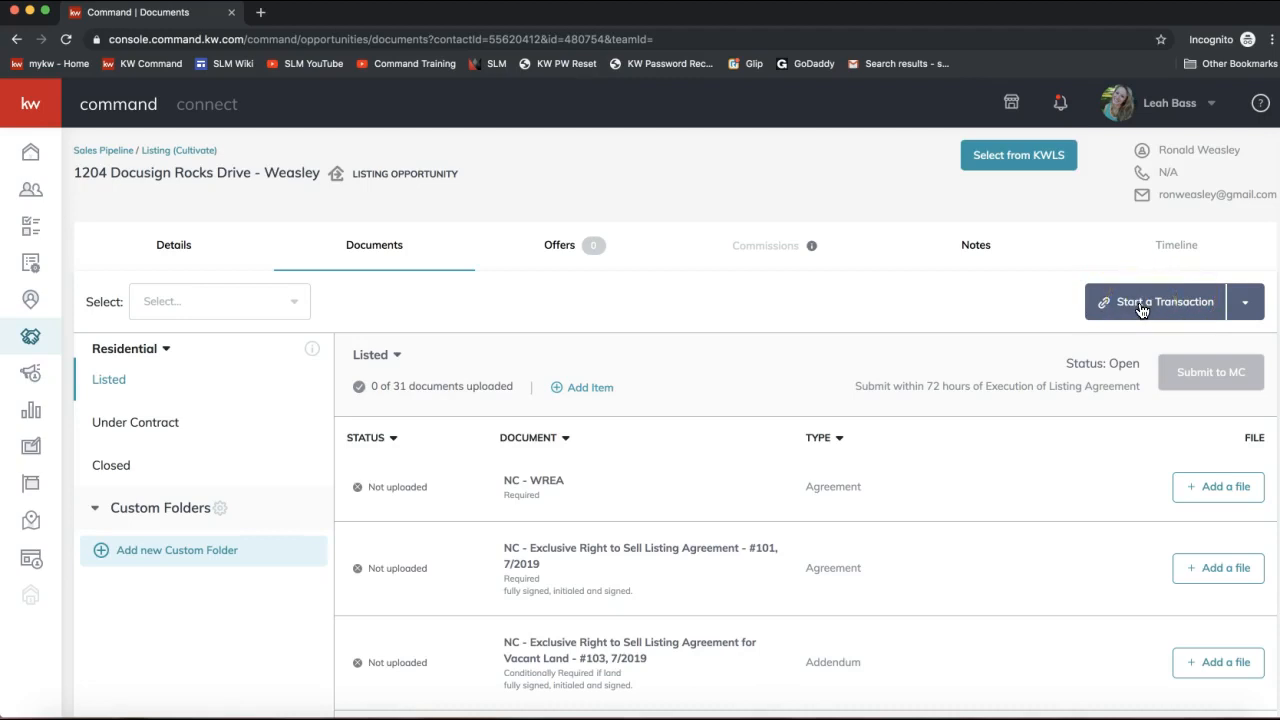
{"action": "left_click", "coordinate": [1247, 303]}
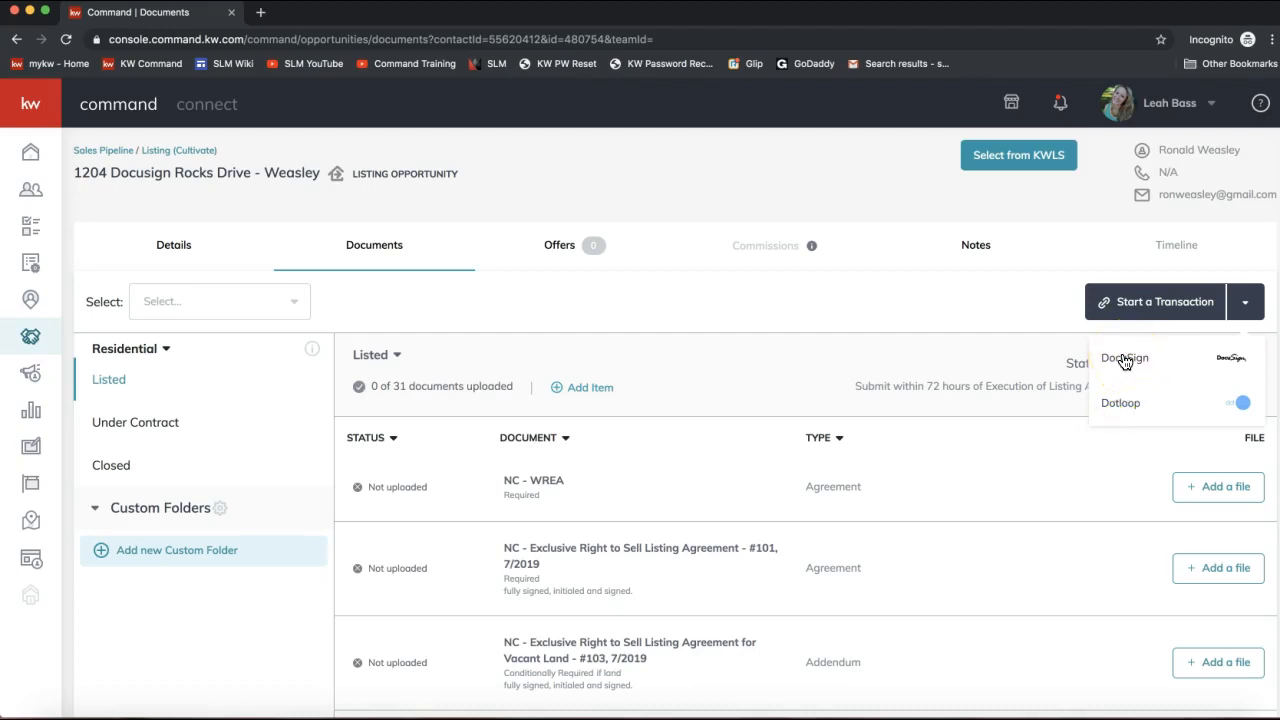
Start the listing's transaction in DocuSign and go to it, opening the DocuSign Rooms sign-in.
{"action": "left_click", "coordinate": [1006, 356]}
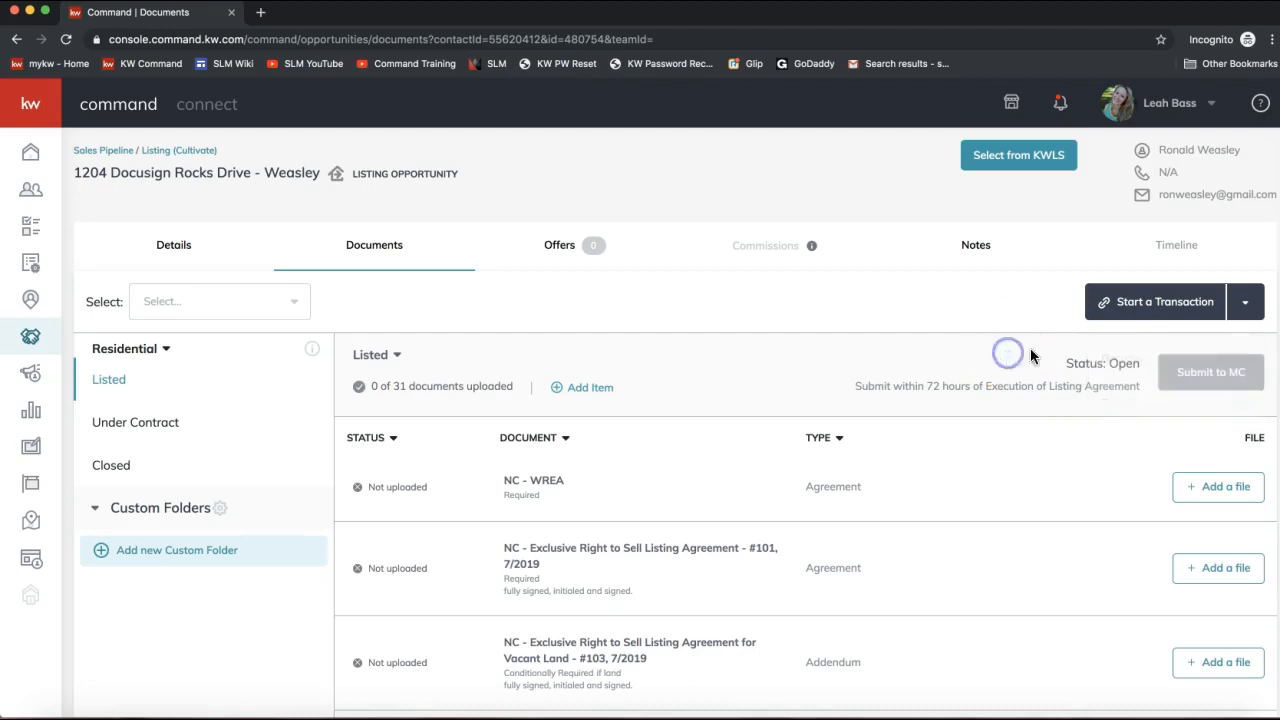
{"action": "left_click", "coordinate": [1131, 305]}
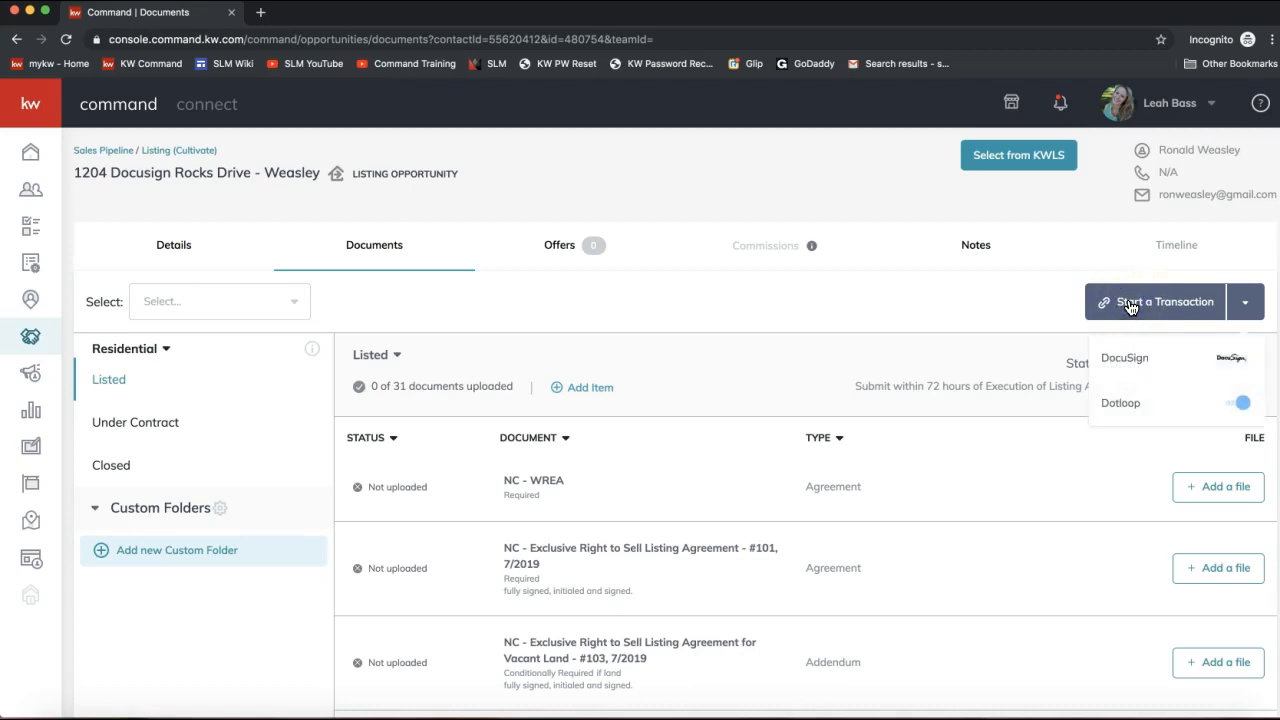
{"action": "left_click", "coordinate": [1128, 360]}
{"action": "left_click", "coordinate": [1123, 363]}
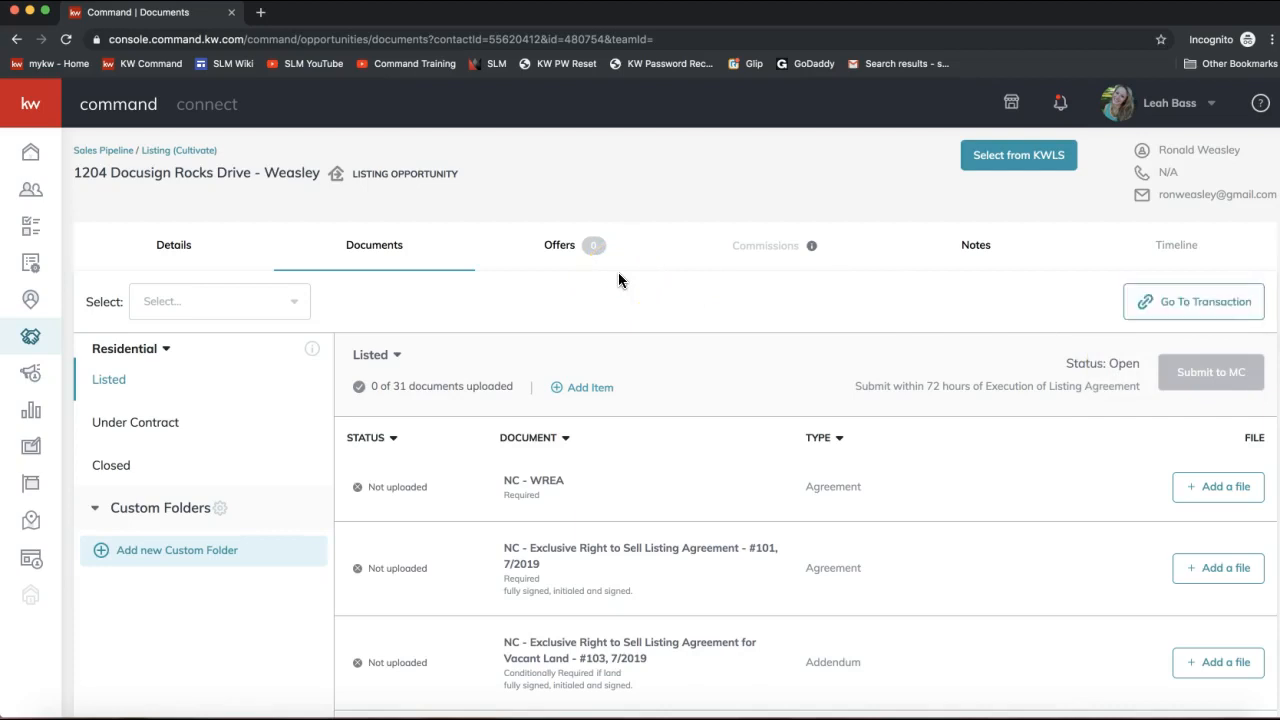
{"action": "left_click", "coordinate": [1158, 302]}
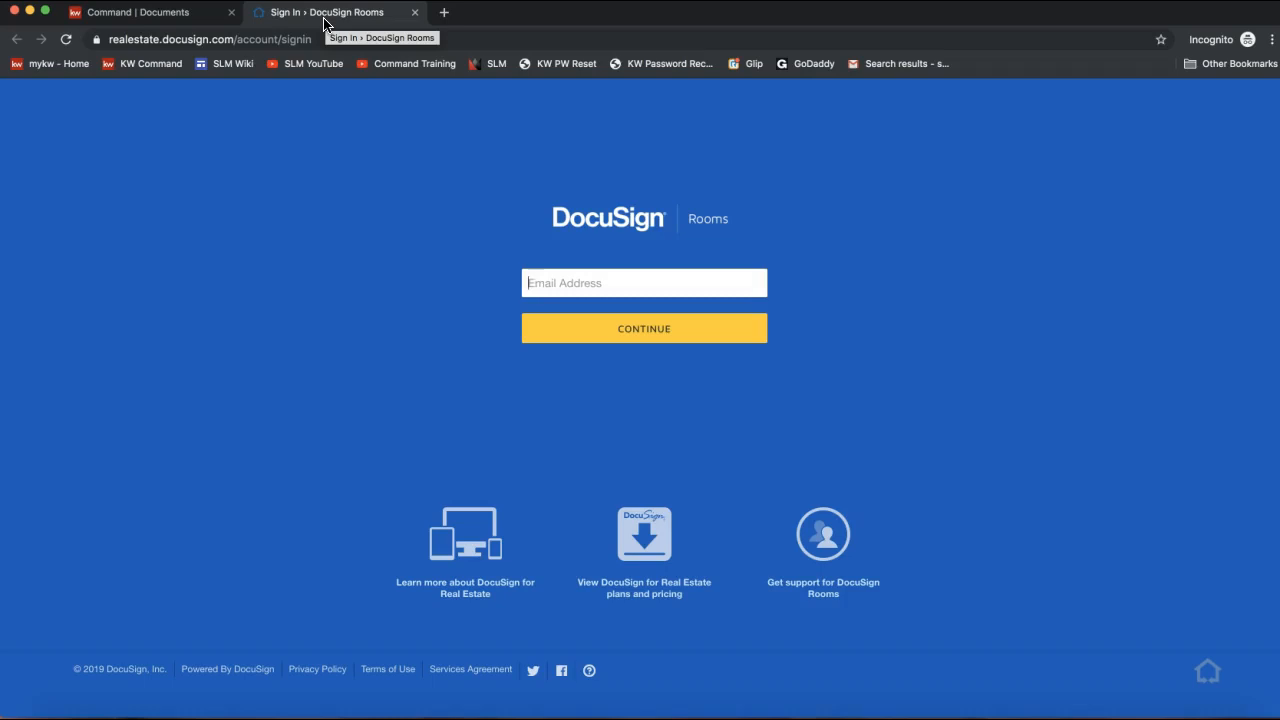
Log in to DocuSign Rooms using the saved account e-mail and autofilled password.
{"action": "left_click", "coordinate": [534, 283]}
{"action": "type", "text": "leah"}
{"action": "left_click", "coordinate": [586, 320]}
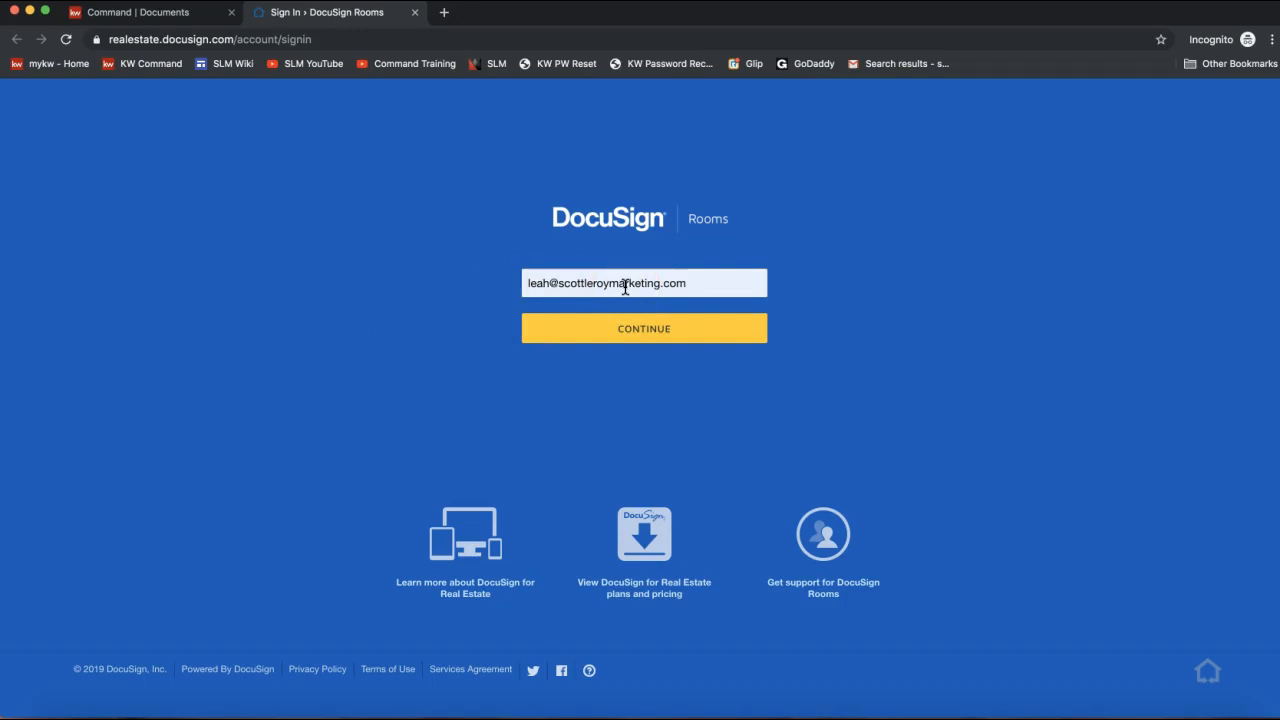
{"action": "left_click", "coordinate": [621, 342]}
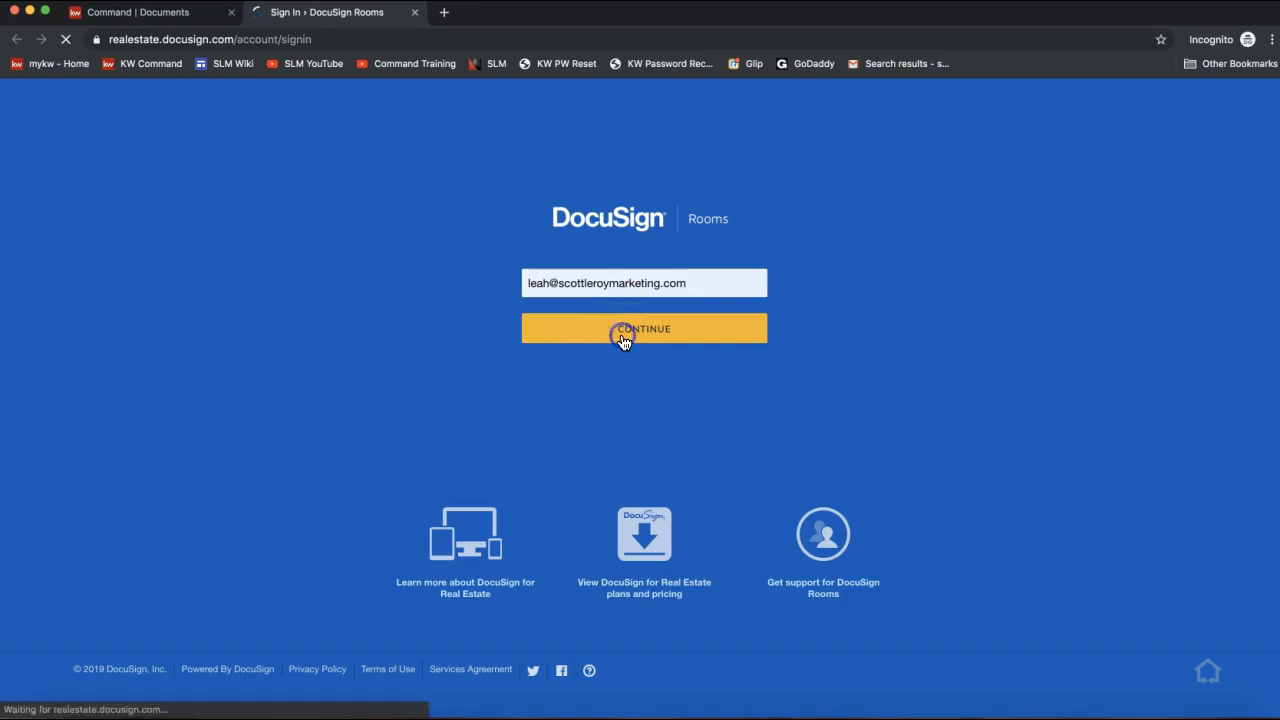
{"action": "left_click", "coordinate": [574, 336]}
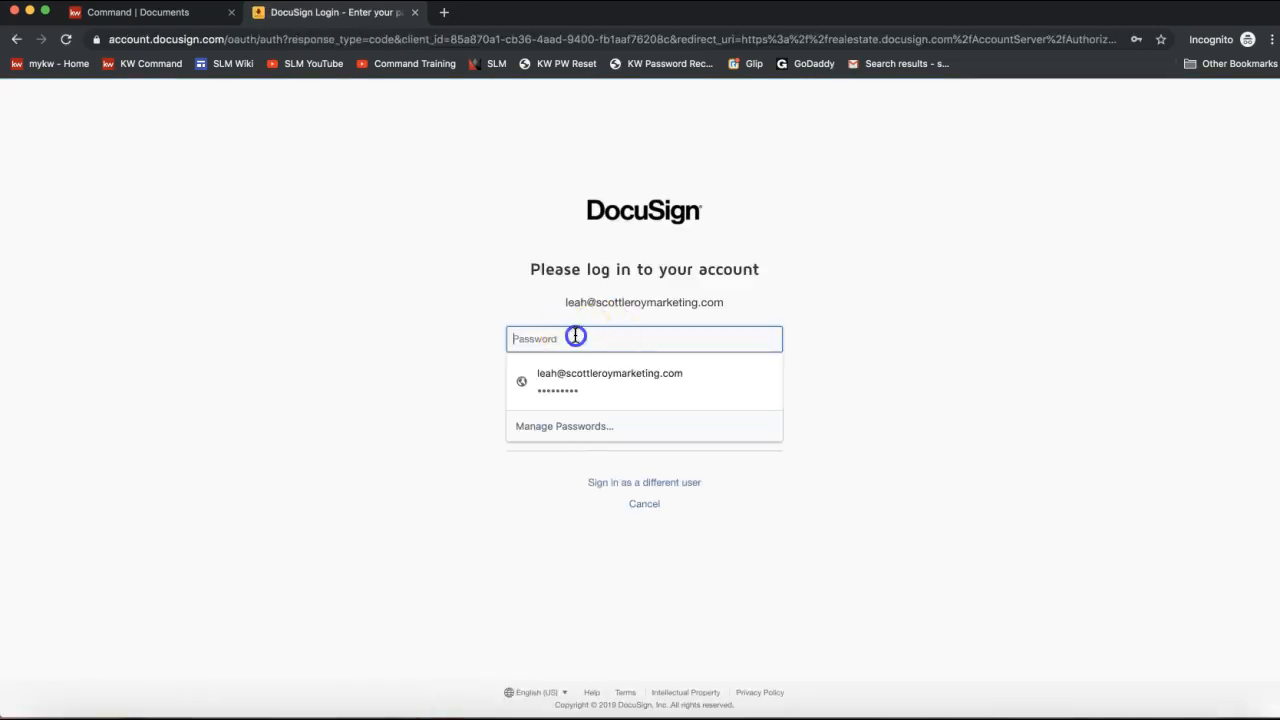
{"action": "left_click", "coordinate": [572, 378]}
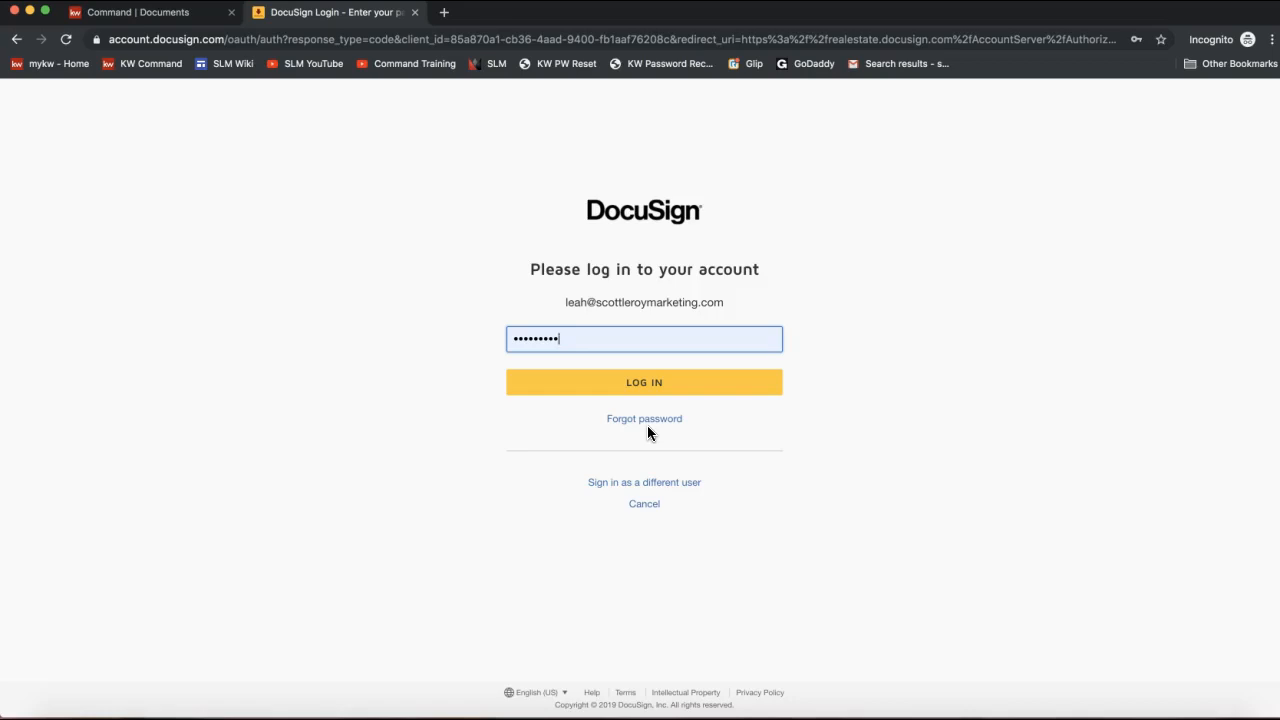
{"action": "left_click", "coordinate": [658, 400]}
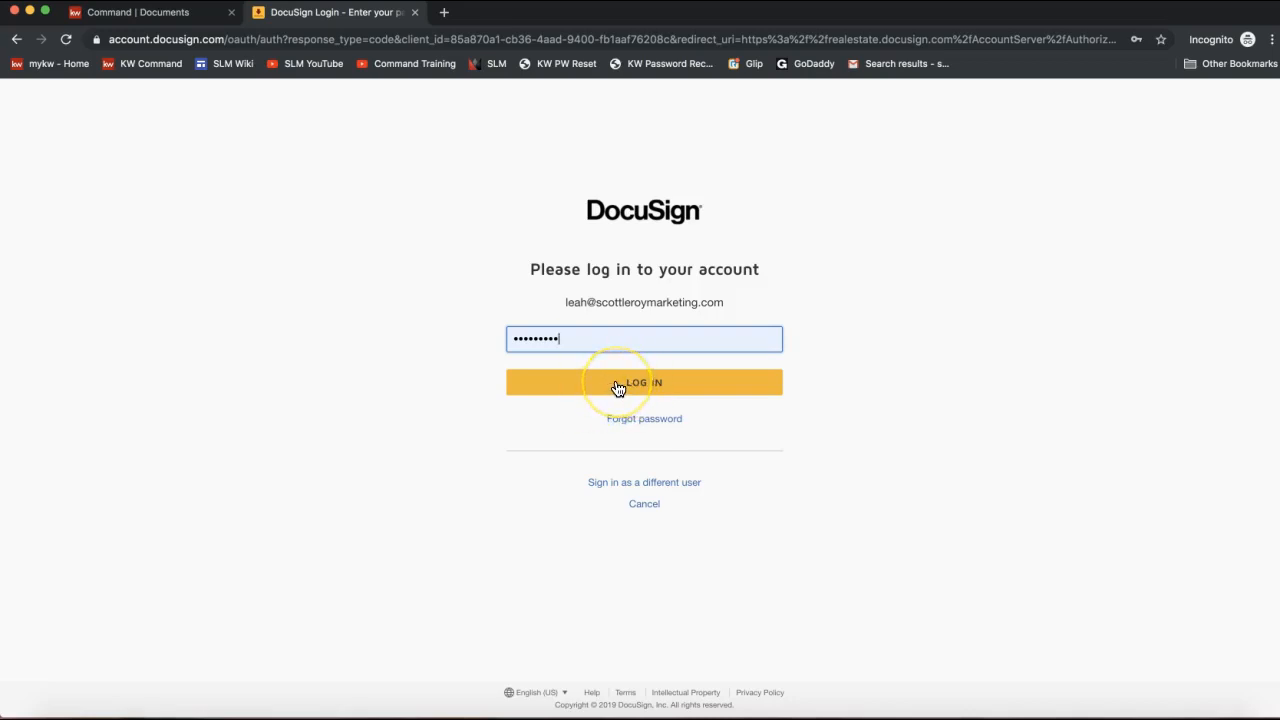
{"action": "left_click", "coordinate": [618, 388]}
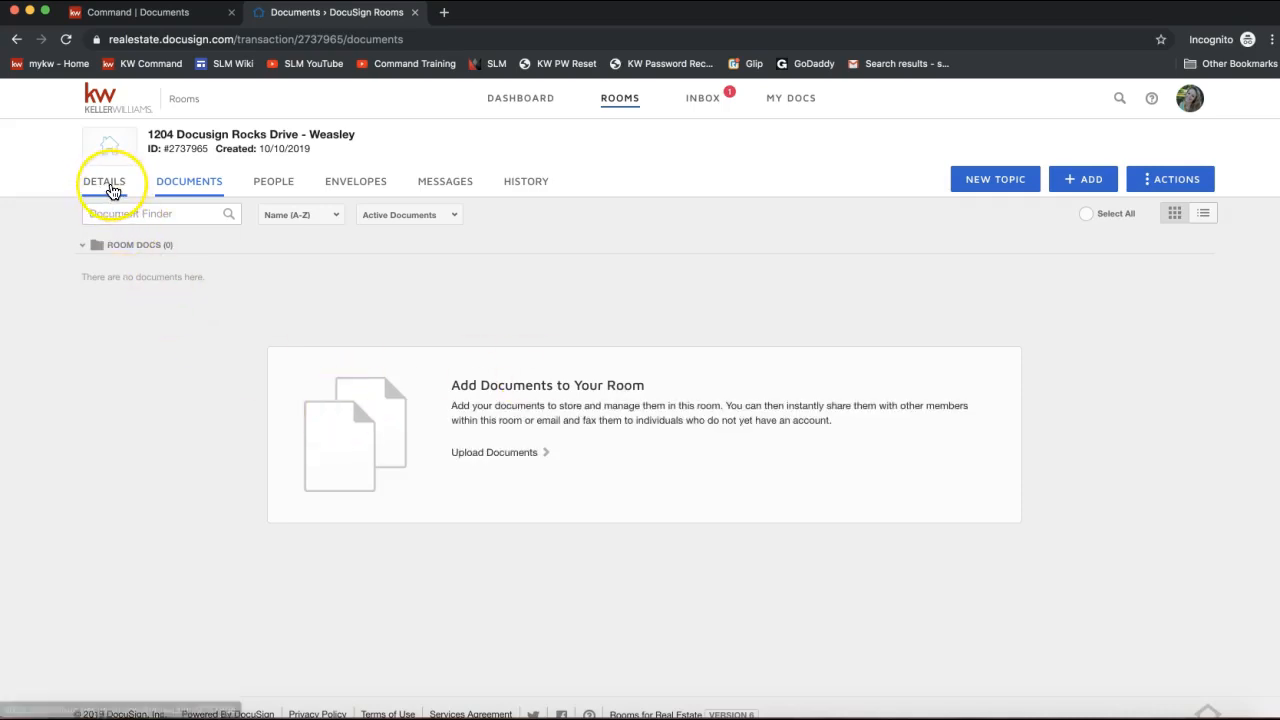
Open the room's Details tab and highlight the Required to Close note.
{"action": "left_click", "coordinate": [111, 189]}
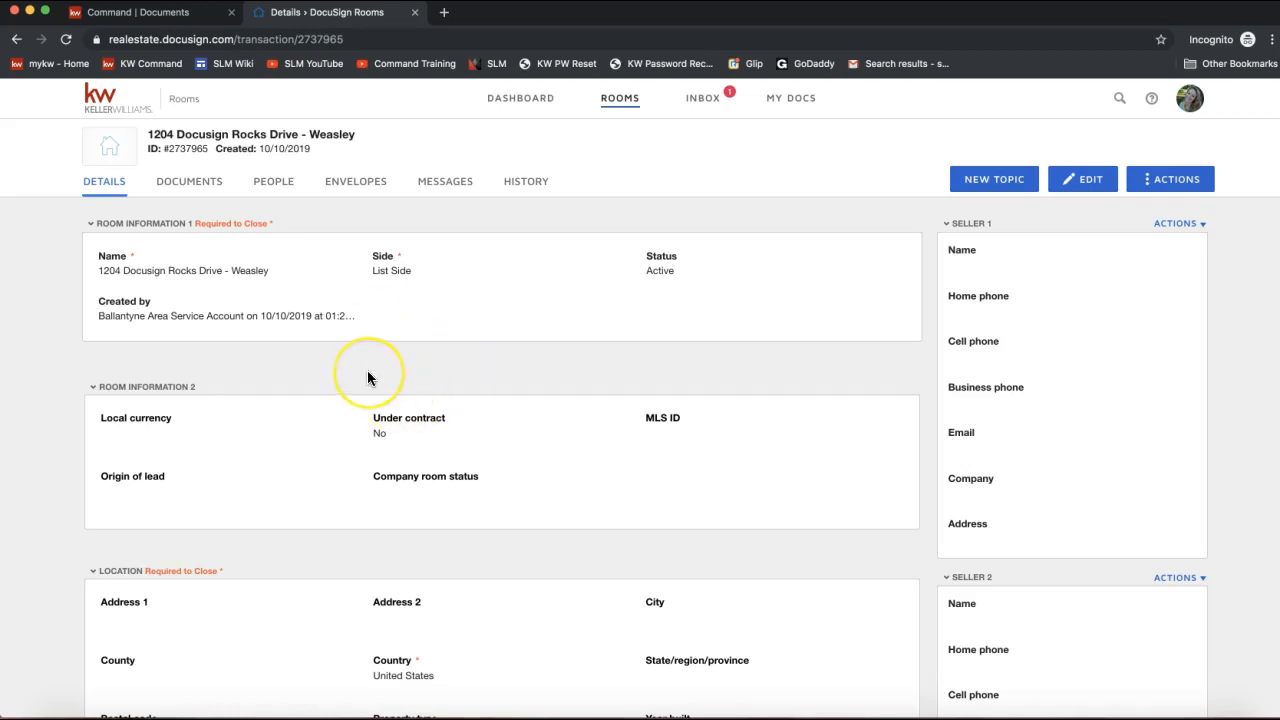
{"action": "scroll", "coordinate": [367, 372], "scroll_direction": "down", "scroll_amount": 3}
{"action": "scroll", "coordinate": [367, 376], "scroll_direction": "up", "scroll_amount": 3}
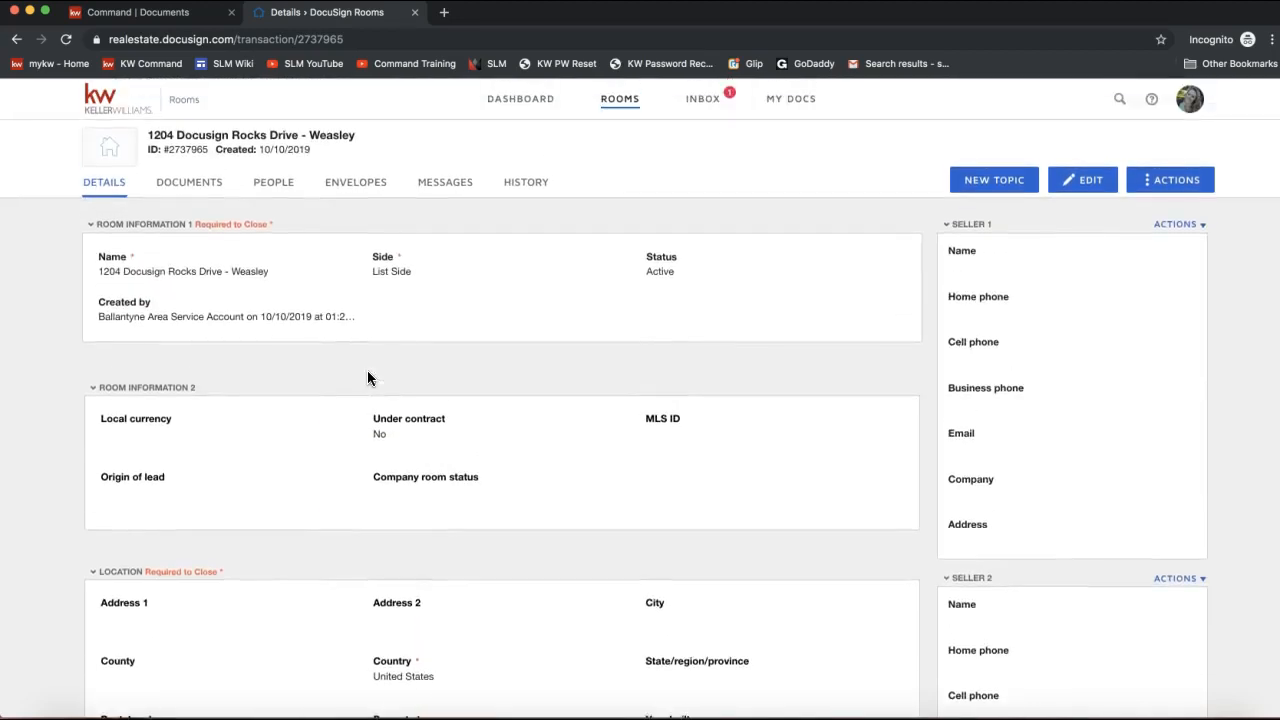
{"action": "left_click_drag", "start_coordinate": [277, 223], "coordinate": [193, 224]}
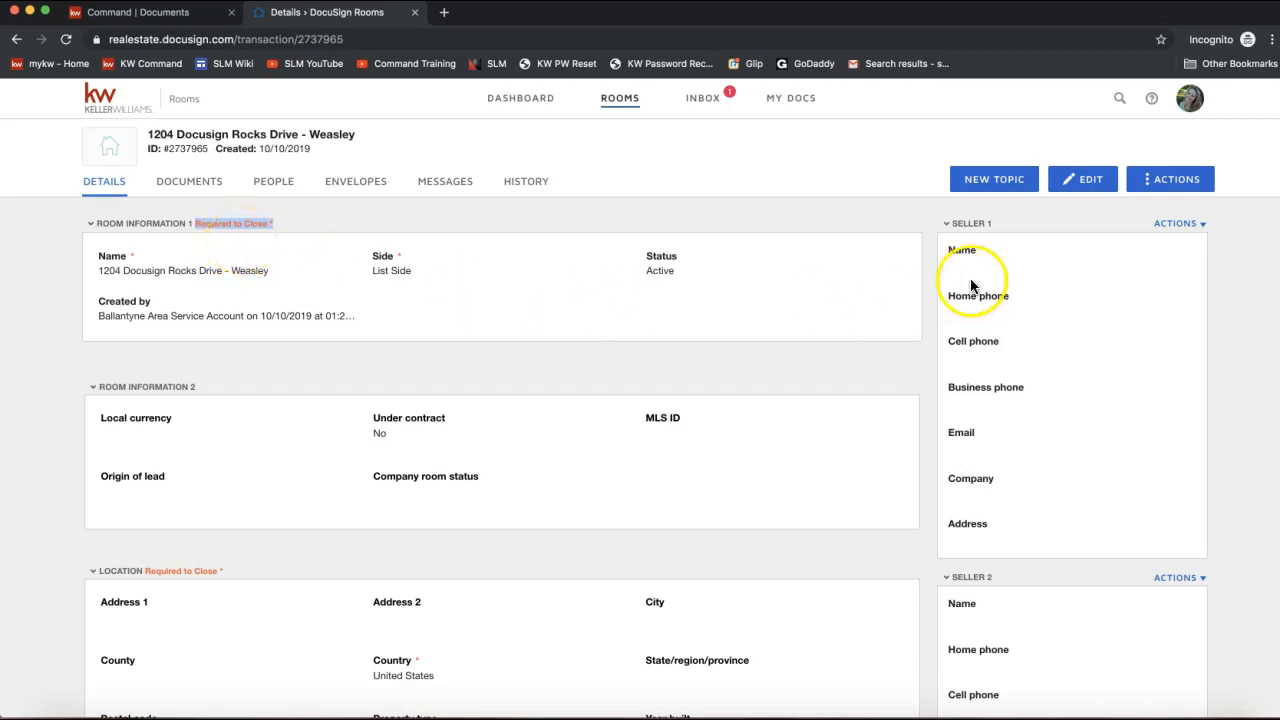
Make the room details editable and look over the form down to Address 1.
{"action": "left_click", "coordinate": [1075, 188]}
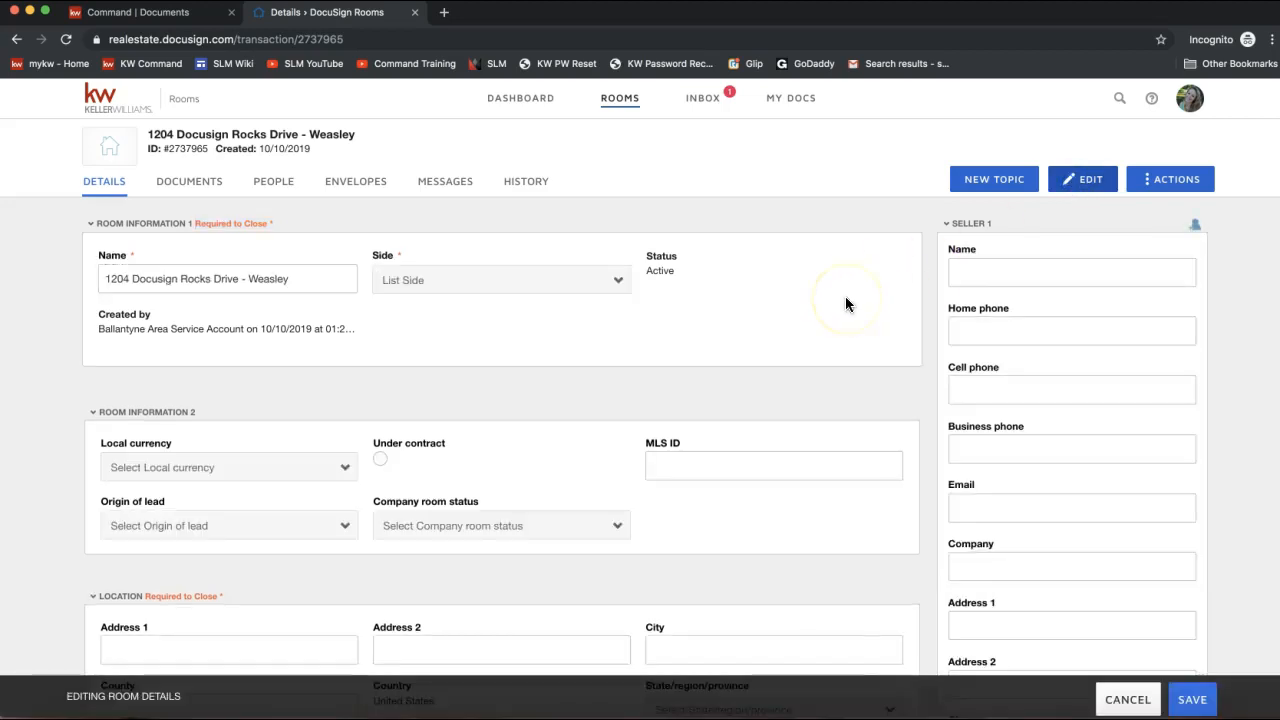
{"action": "scroll", "coordinate": [845, 298], "scroll_direction": "down", "scroll_amount": 2}
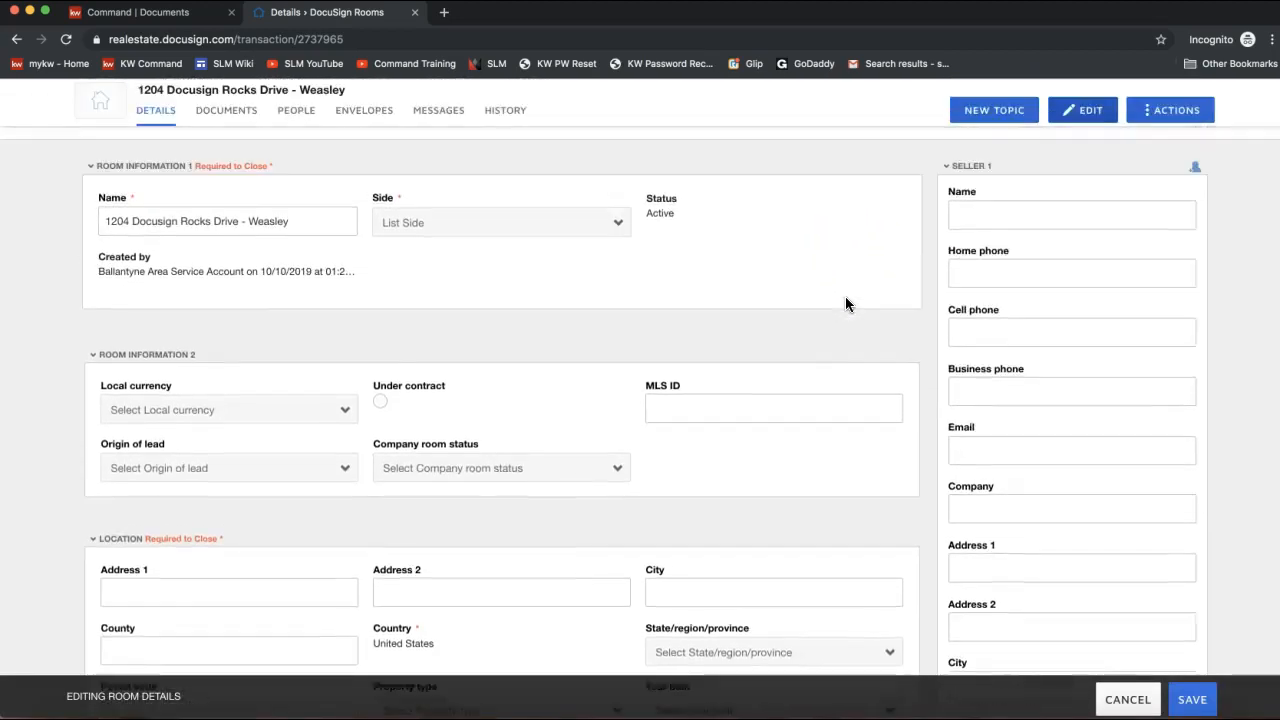
{"action": "scroll", "coordinate": [845, 296], "scroll_direction": "up", "scroll_amount": 2}
{"action": "scroll", "coordinate": [530, 412], "scroll_direction": "down", "scroll_amount": 3}
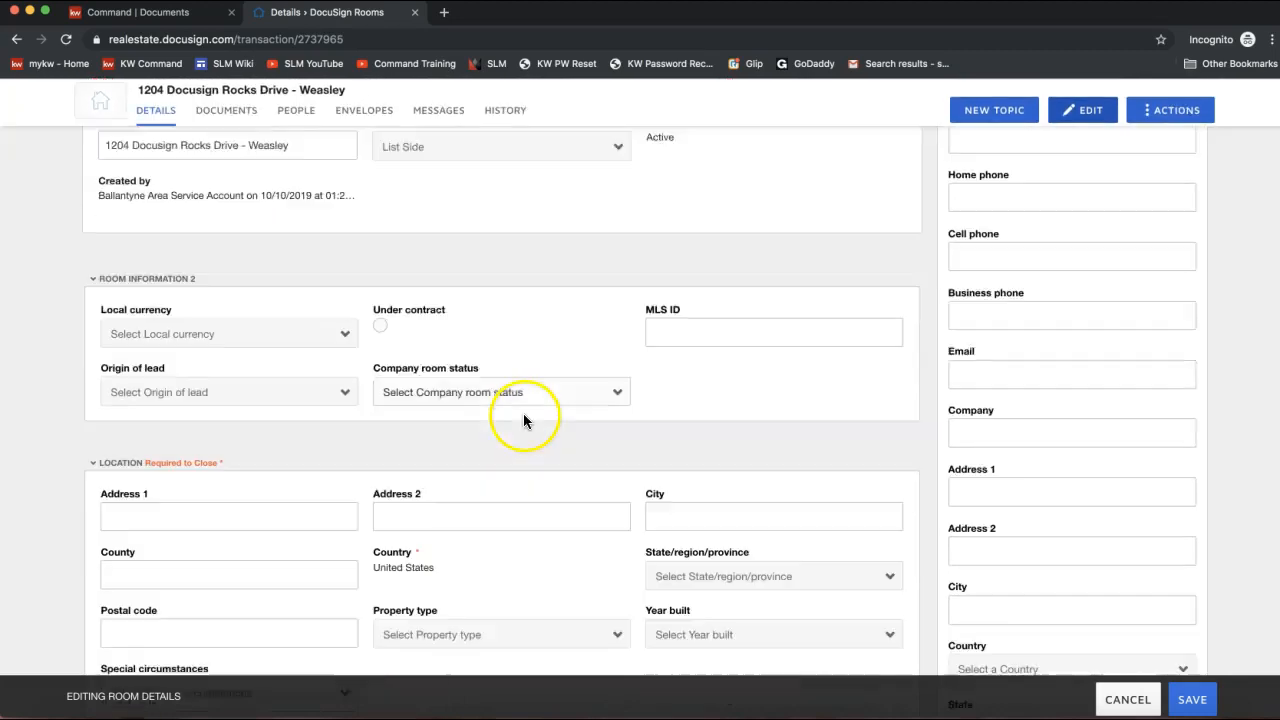
{"action": "scroll", "coordinate": [523, 413], "scroll_direction": "down", "scroll_amount": 1}
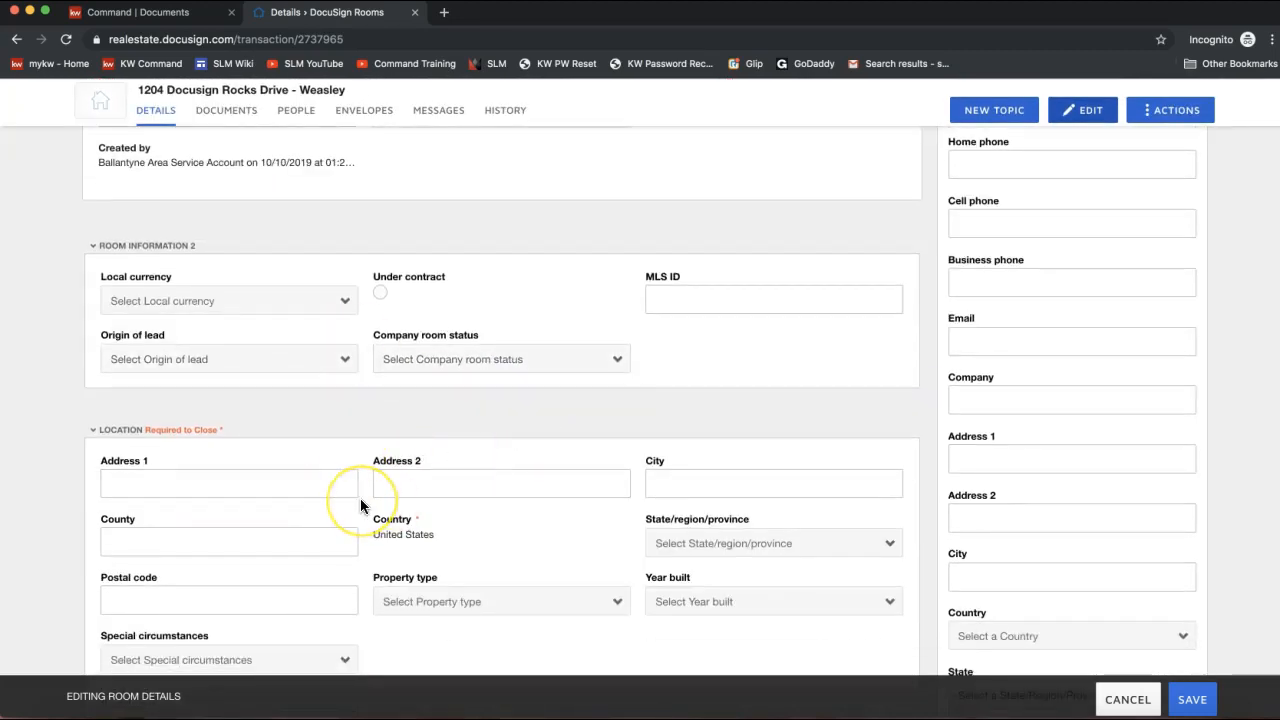
{"action": "left_click", "coordinate": [261, 479]}
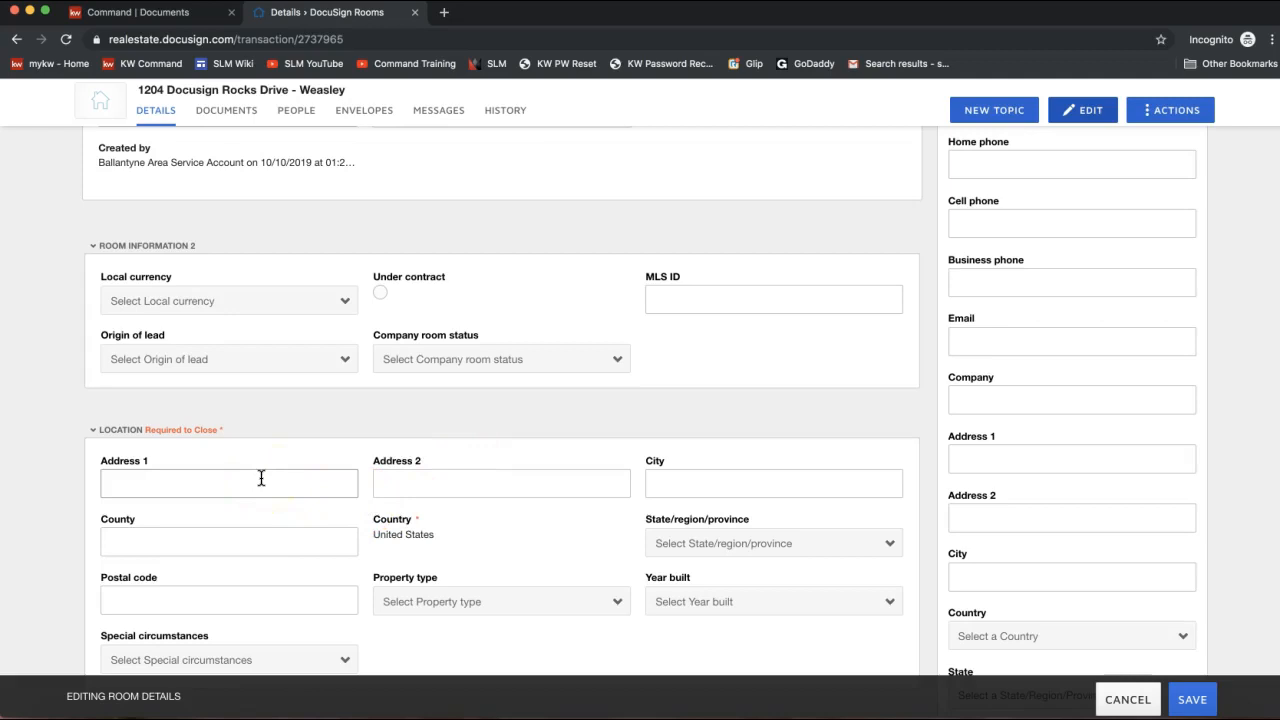
{"action": "scroll", "coordinate": [261, 479], "scroll_direction": "up", "scroll_amount": 3}
{"action": "left_click", "coordinate": [258, 377]}
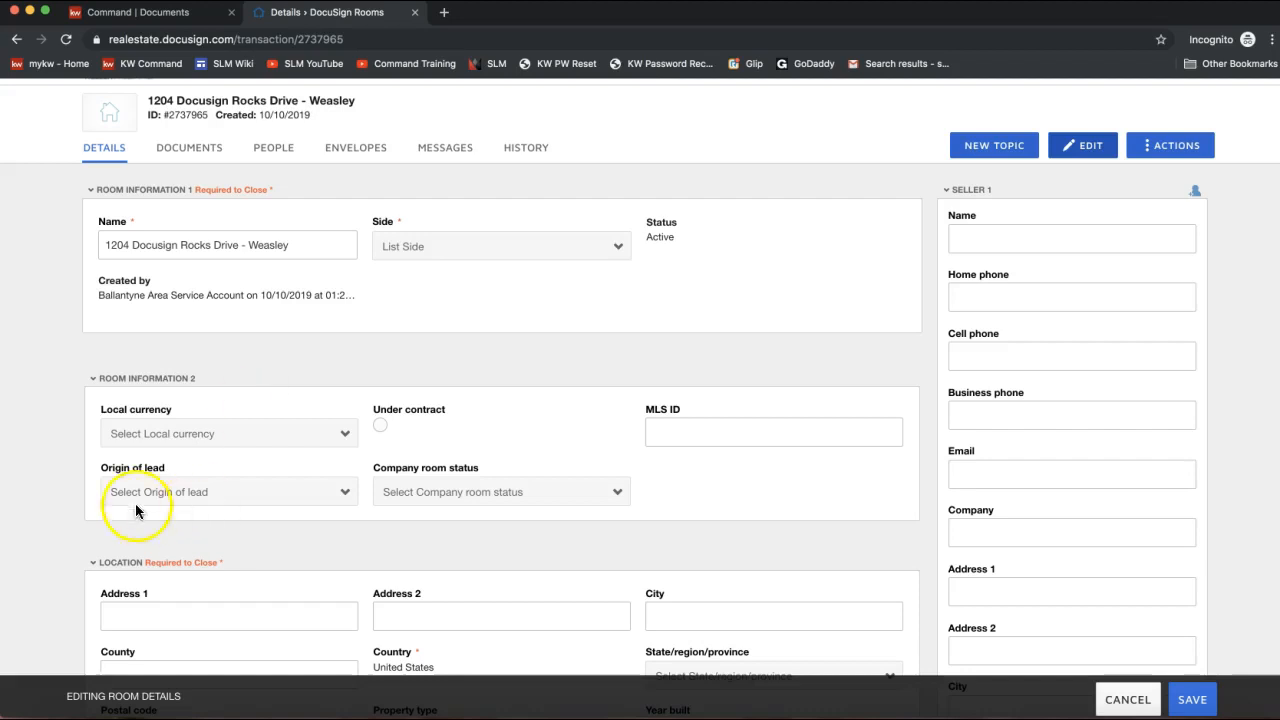
Keep List Side as the room's side and scroll down to the Location section.
{"action": "left_click", "coordinate": [107, 242]}
{"action": "left_click_drag", "start_coordinate": [107, 242], "coordinate": [323, 240]}
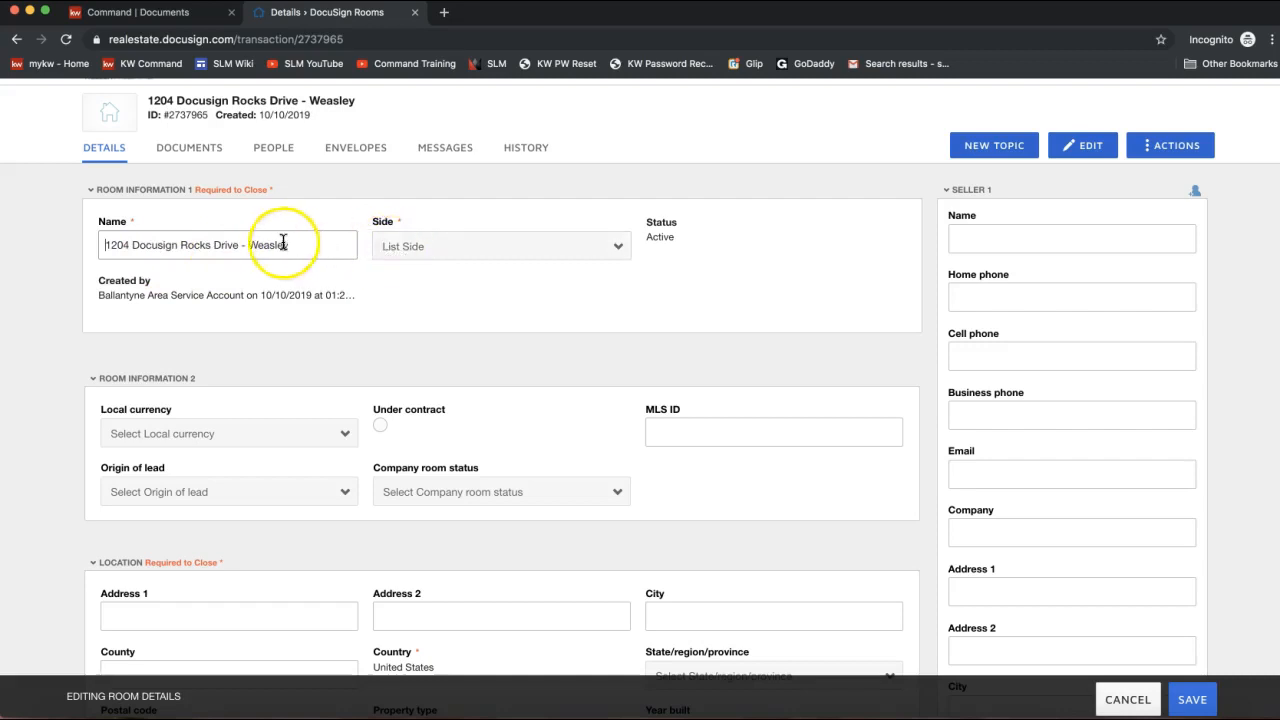
{"action": "left_click", "coordinate": [421, 247]}
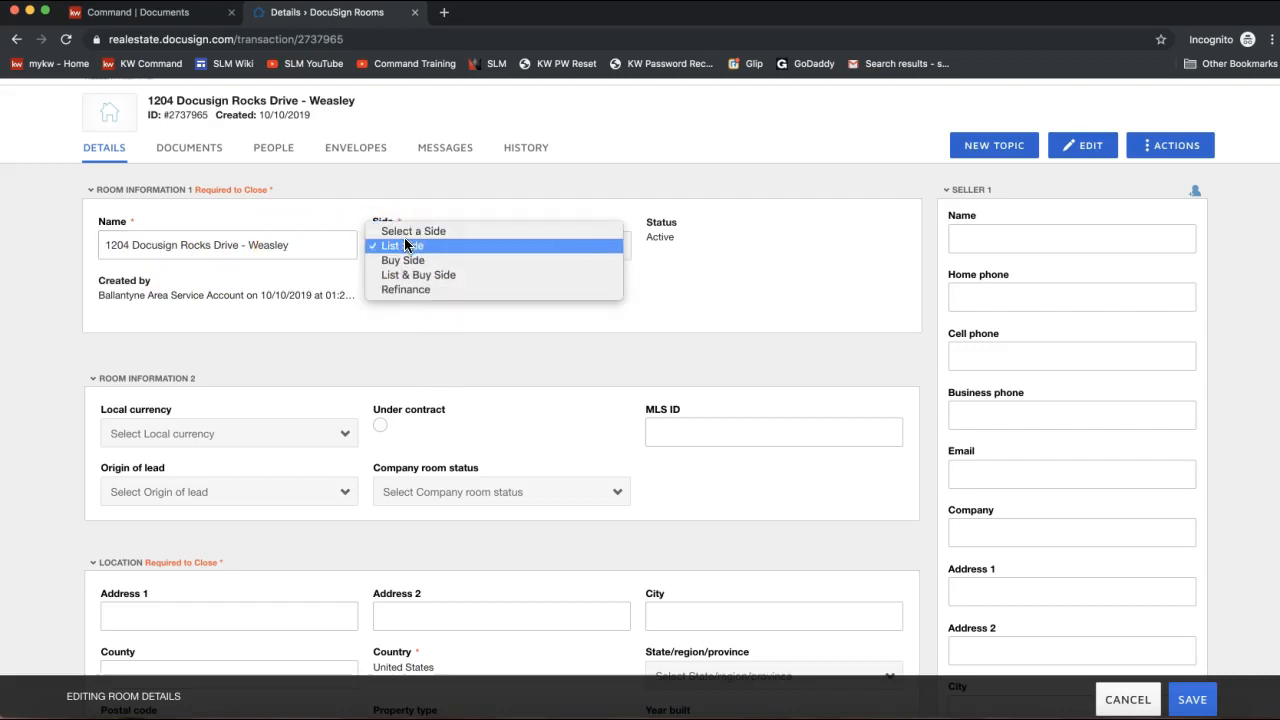
{"action": "left_click", "coordinate": [397, 248]}
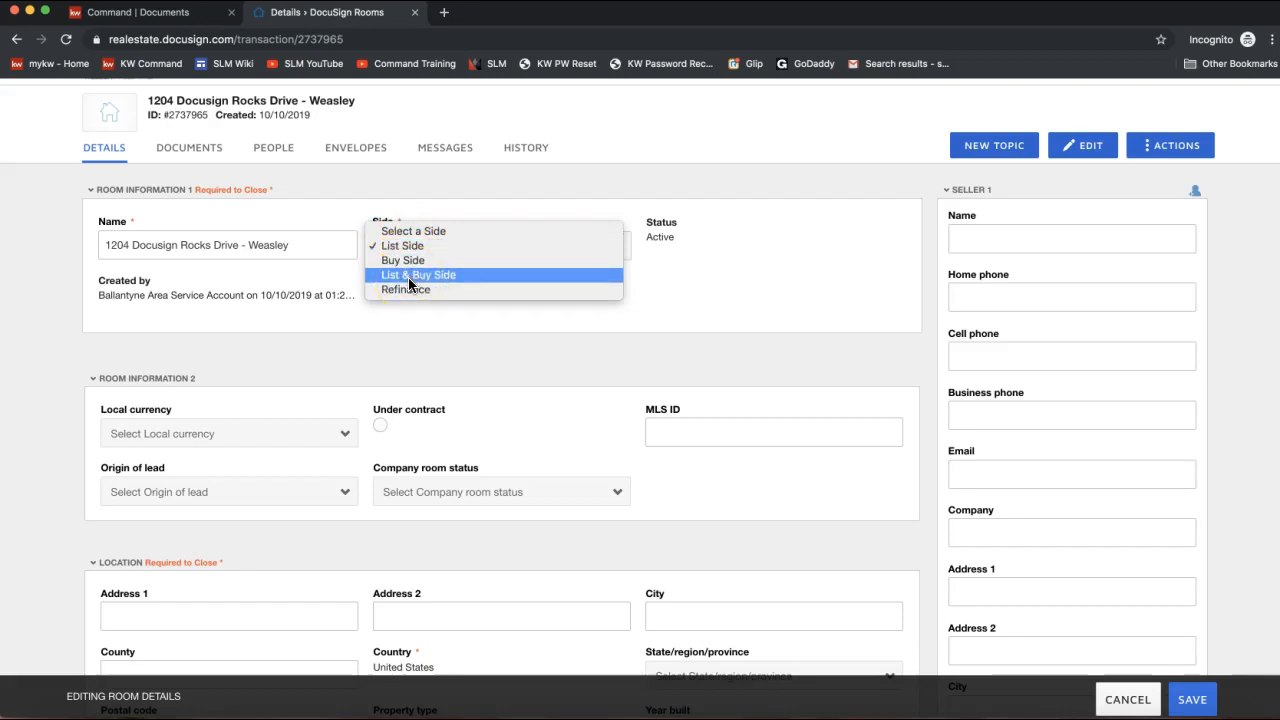
{"action": "left_click", "coordinate": [401, 245]}
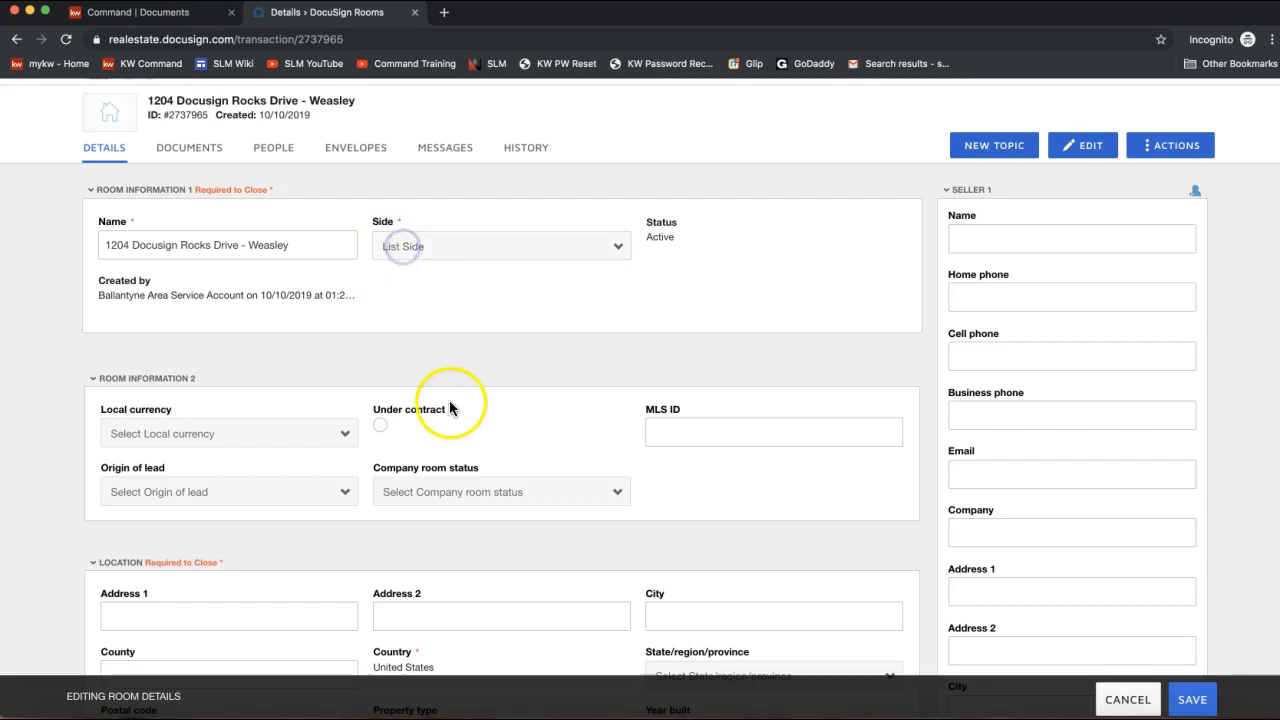
{"action": "scroll", "coordinate": [391, 321], "scroll_direction": "down", "scroll_amount": 1}
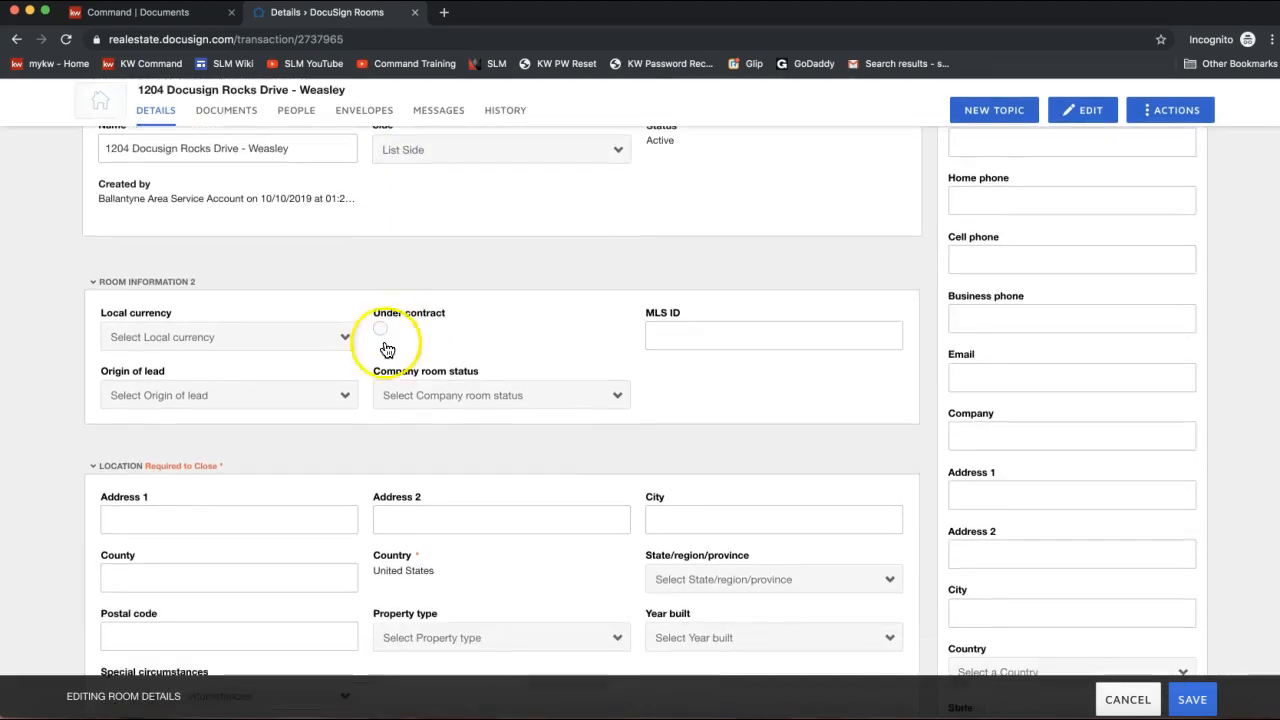
{"action": "scroll", "coordinate": [166, 394], "scroll_direction": "down", "scroll_amount": 1}
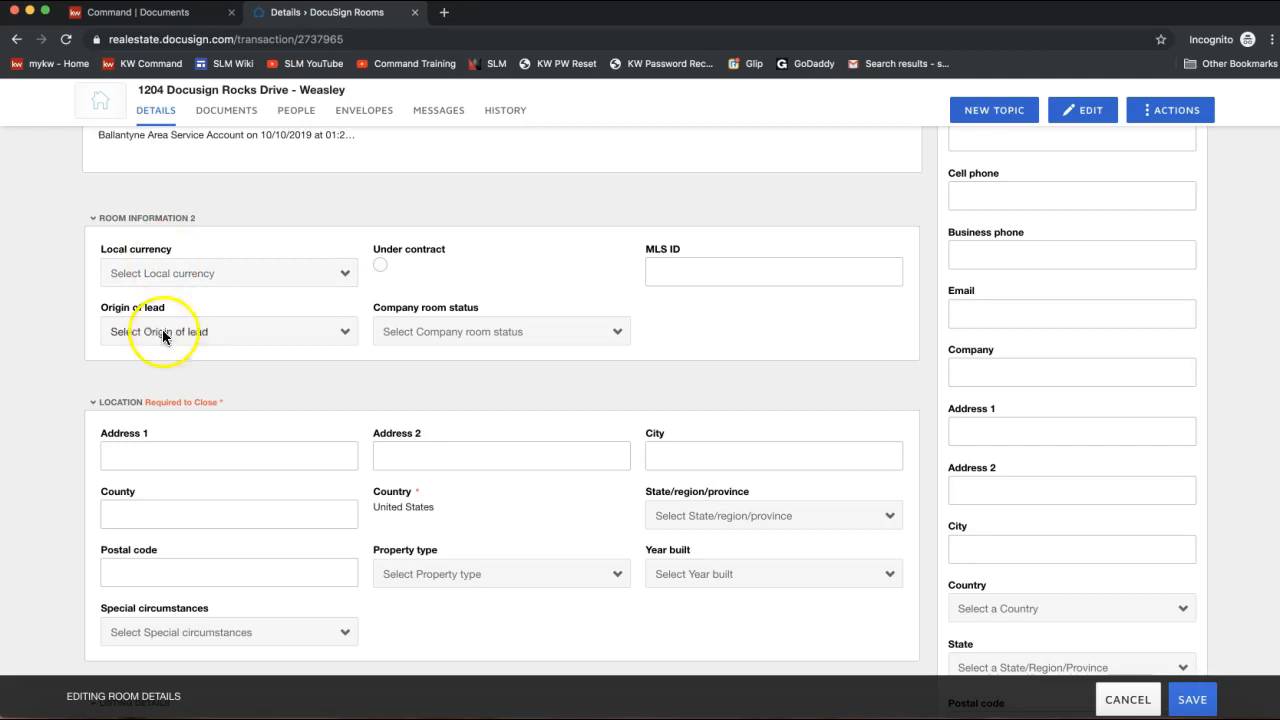
{"action": "scroll", "coordinate": [163, 371], "scroll_direction": "down", "scroll_amount": 1}
{"action": "left_click", "coordinate": [292, 437]}
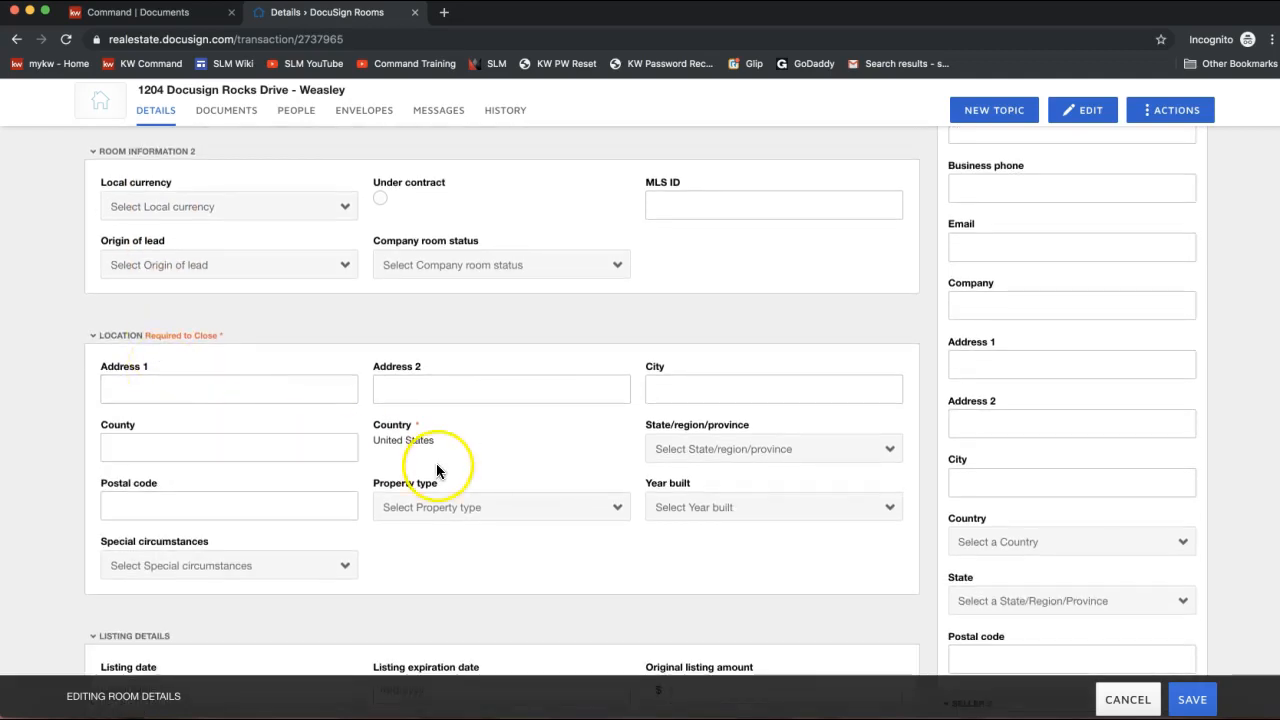
Enter address 1204 DocuSign Rocks Drive, city Charlotte and county Mecklenburg.
{"action": "left_click", "coordinate": [235, 389]}
{"action": "type", "text": "1204 "}
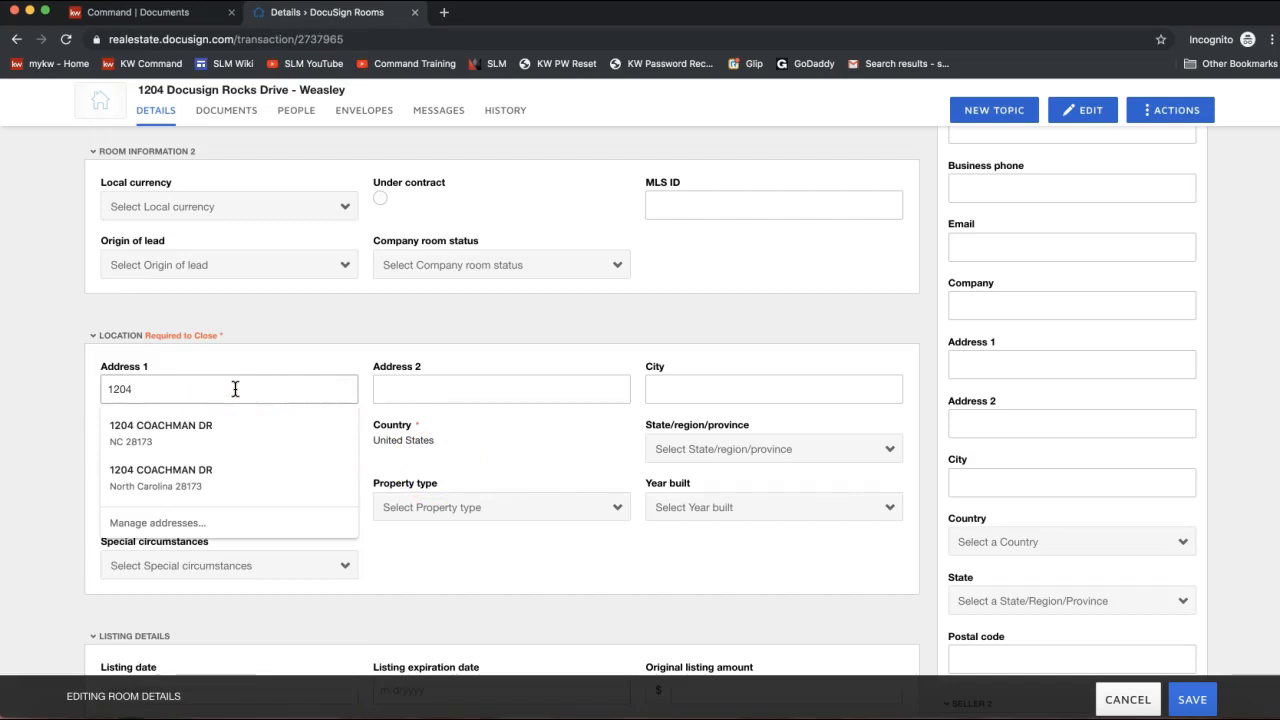
{"action": "type", "text": "DocuSign rocks"}
{"action": "key", "text": "BackSpace"}
{"action": "key", "text": "BackSpace"}
{"action": "key", "text": "BackSpace"}
{"action": "key", "text": "BackSpace"}
{"action": "key", "text": "BackSpace"}
{"action": "type", "text": "Rocks Drive"}
{"action": "left_click", "coordinate": [342, 390]}
{"action": "left_click", "coordinate": [692, 392]}
{"action": "type", "text": "Charlotte"}
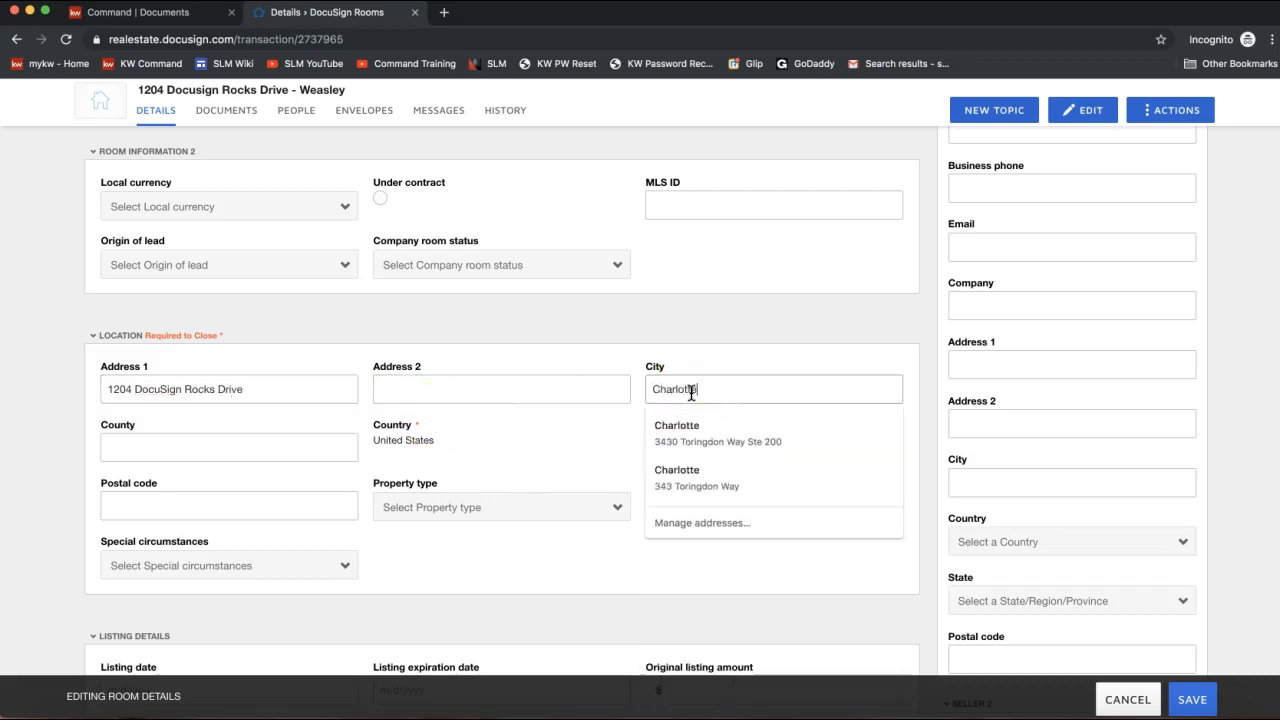
{"action": "key", "text": "Tab"}
{"action": "left_click", "coordinate": [131, 388]}
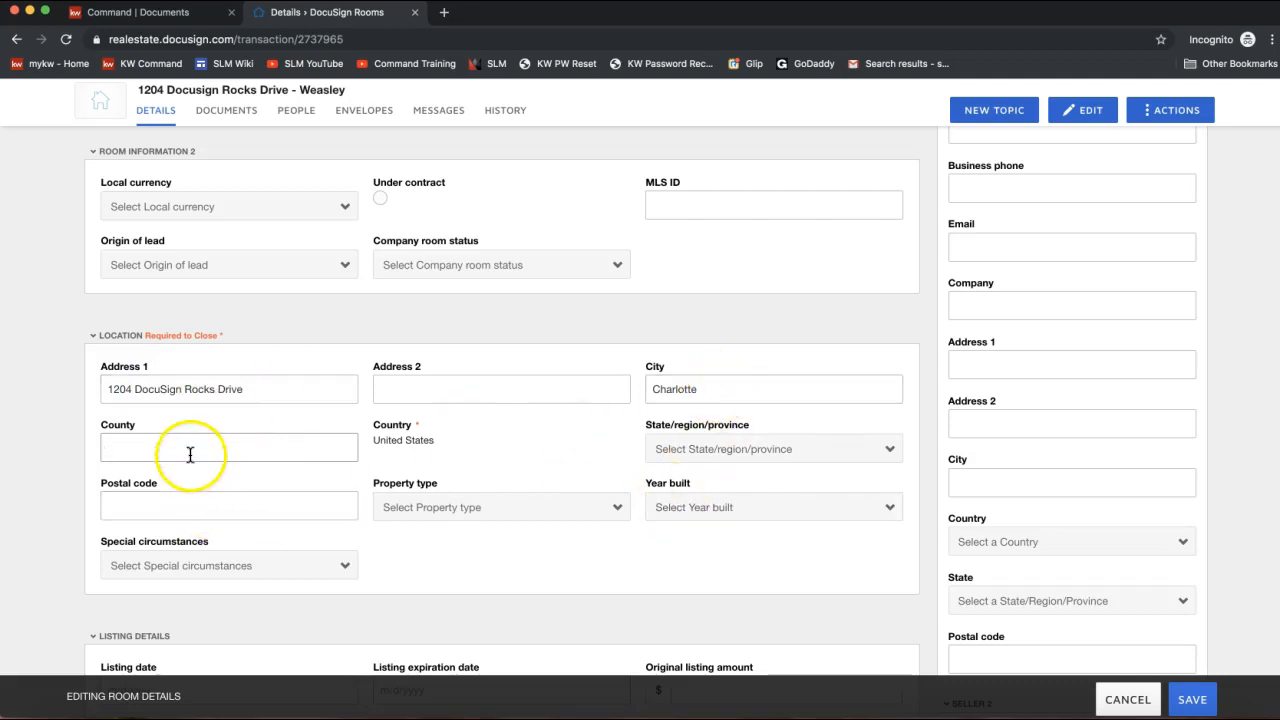
{"action": "type", "text": "Meckl"}
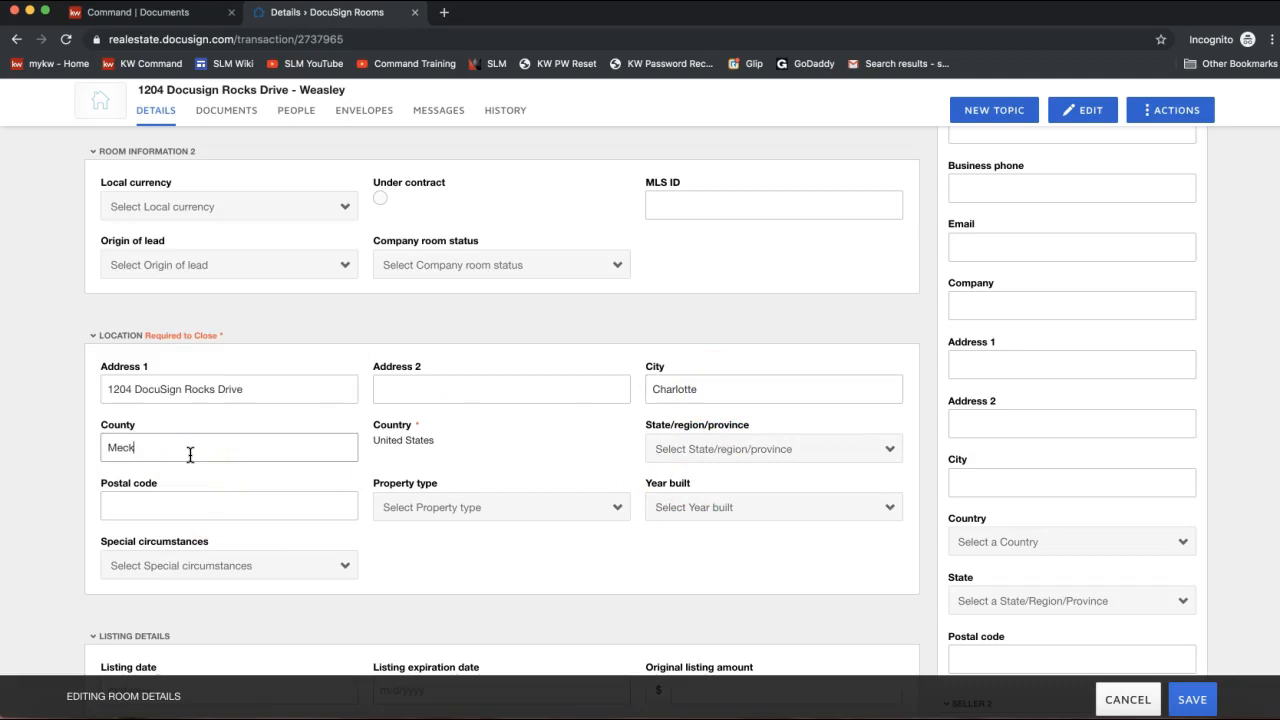
{"action": "type", "text": "enburg"}
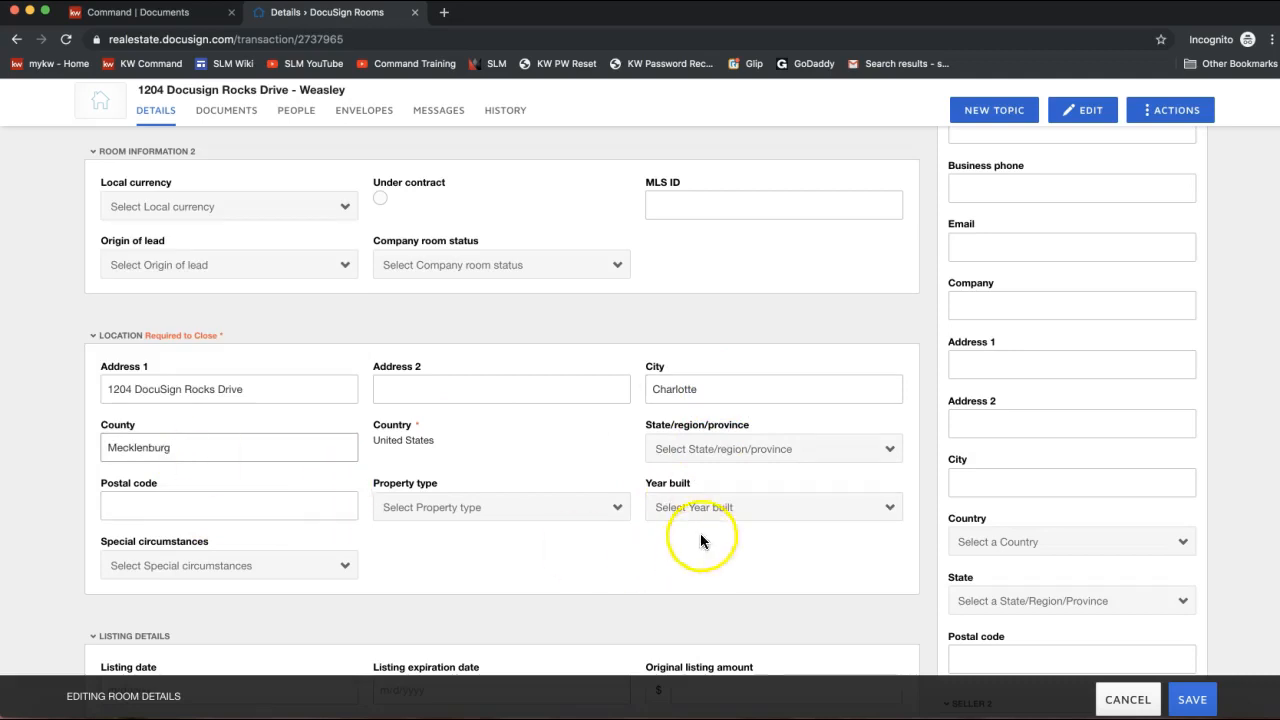
Set the state to North Carolina and the postal code to 28277.
{"action": "left_click", "coordinate": [685, 449]}
{"action": "key", "text": "n"}
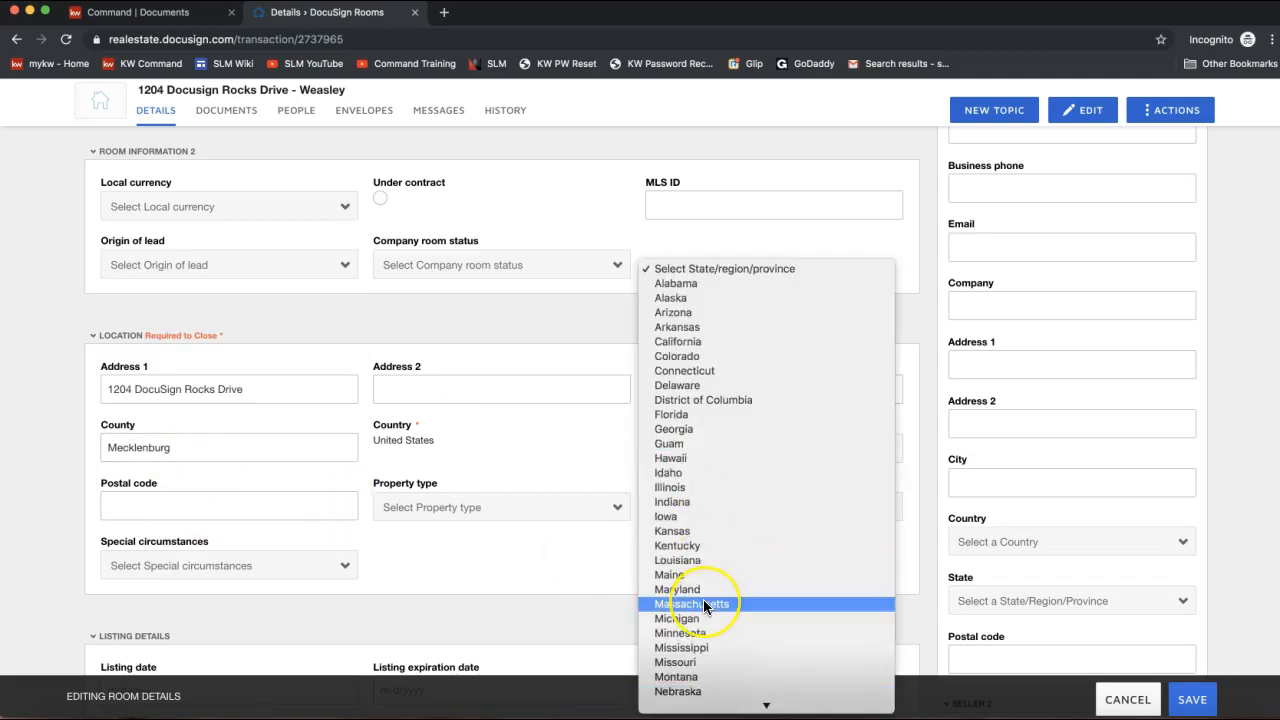
{"action": "scroll", "coordinate": [703, 599], "scroll_direction": "down", "scroll_amount": 3}
{"action": "scroll", "coordinate": [691, 654], "scroll_direction": "down", "scroll_amount": 3}
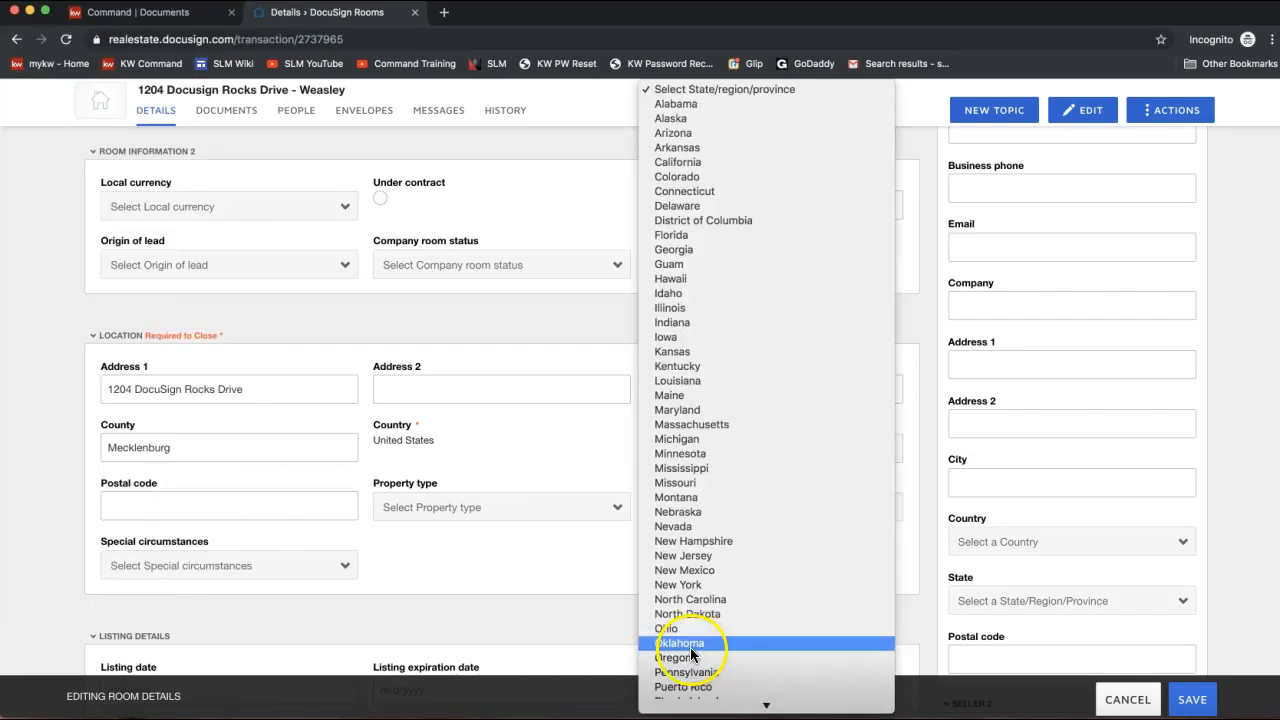
{"action": "left_click", "coordinate": [683, 620]}
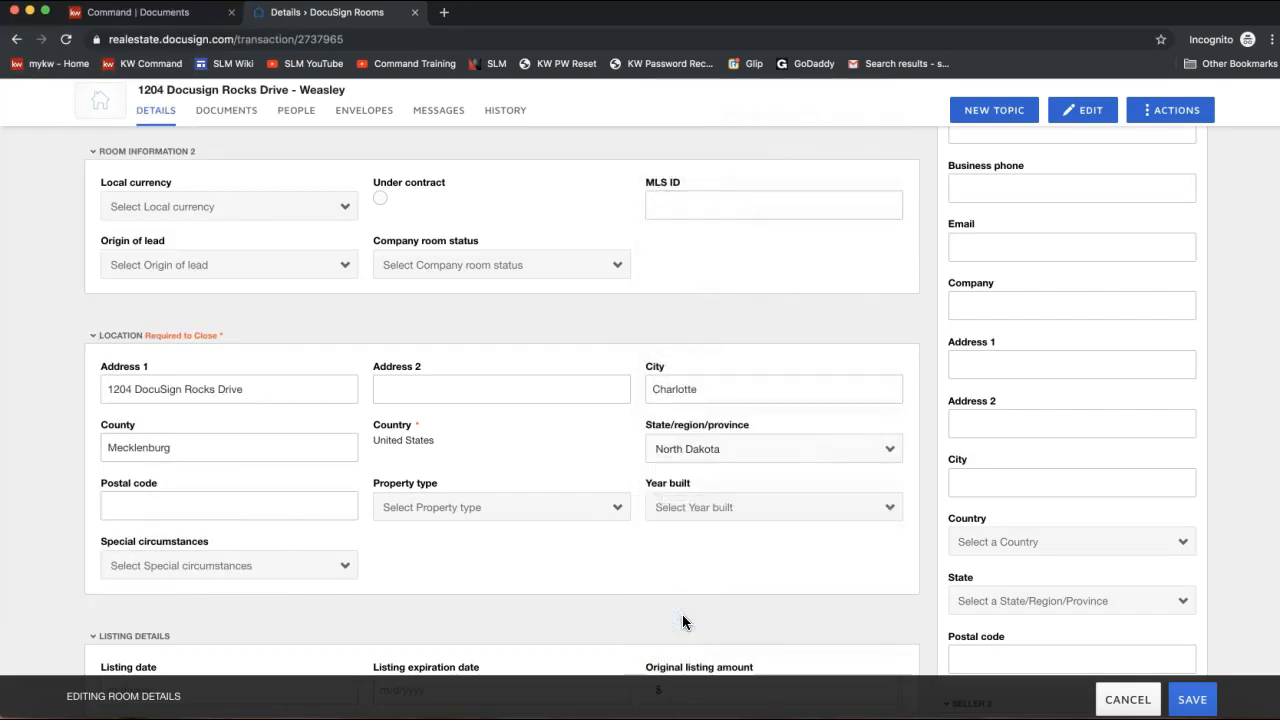
{"action": "left_click", "coordinate": [752, 450]}
{"action": "left_click", "coordinate": [743, 434]}
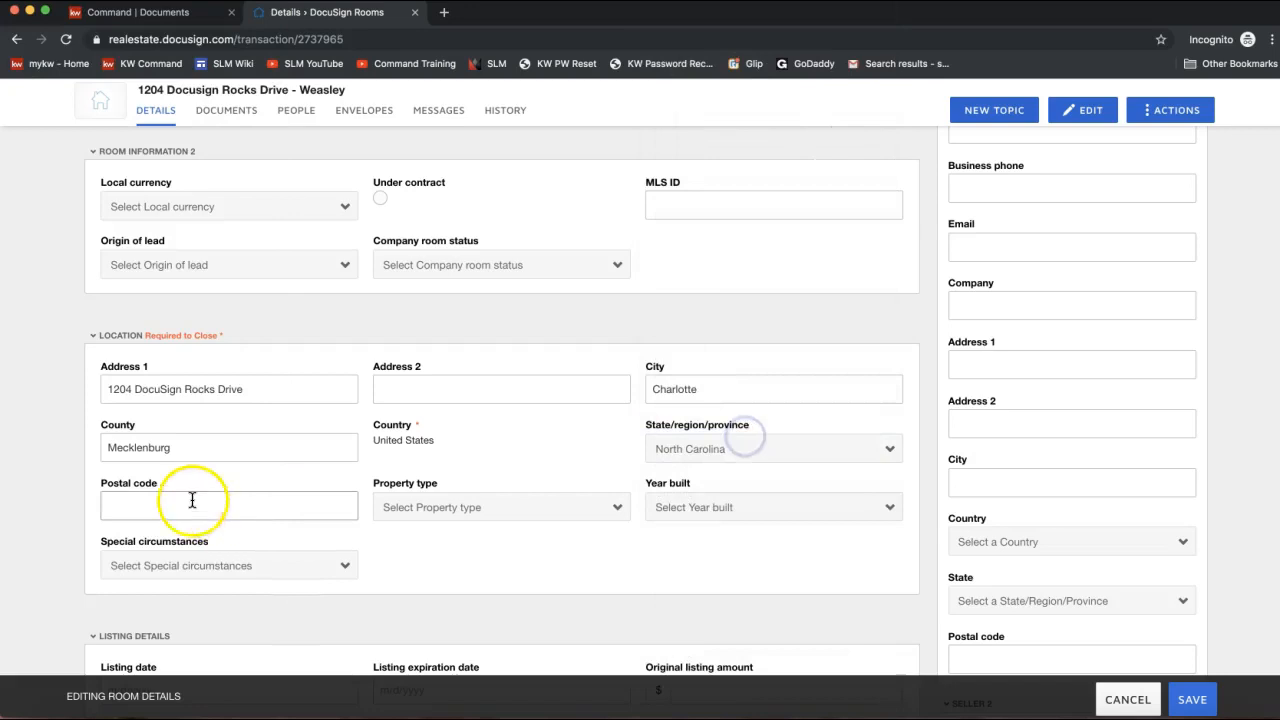
{"action": "left_click", "coordinate": [170, 498]}
{"action": "type", "text": "28277"}
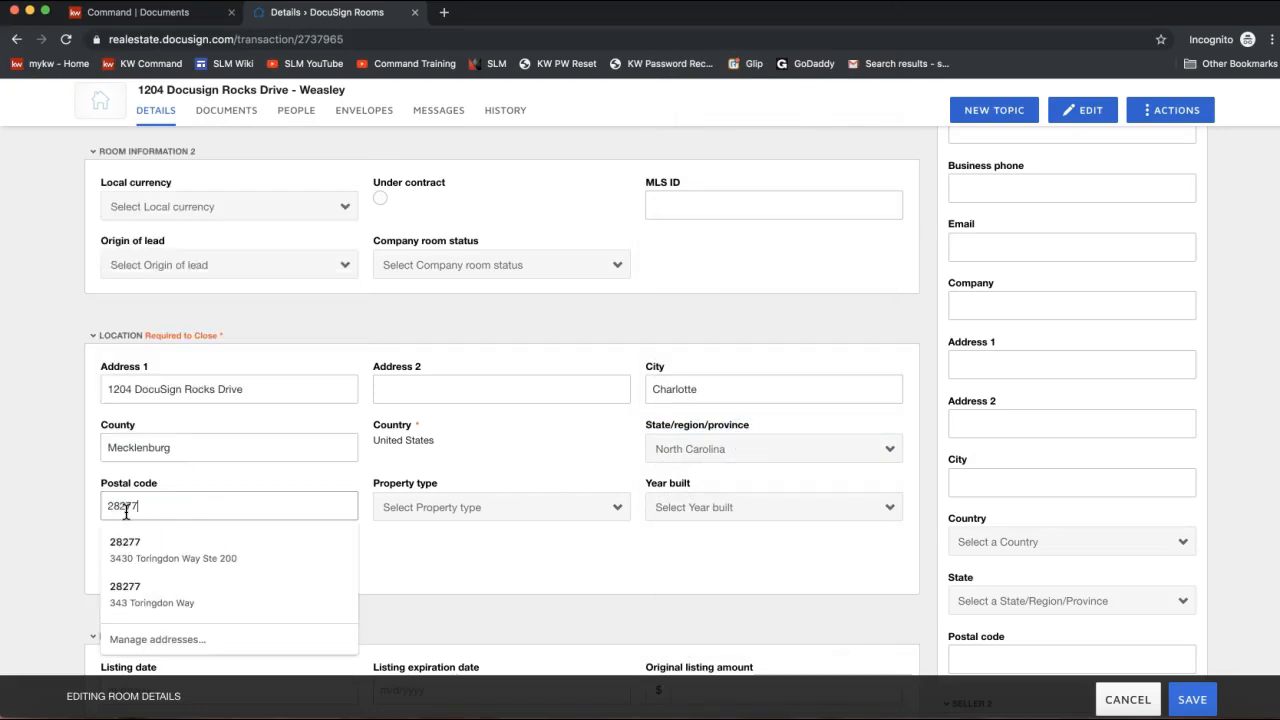
{"action": "left_click", "coordinate": [545, 465]}
Select the current listing amount field in the room details.
{"action": "scroll", "coordinate": [571, 566], "scroll_direction": "down", "scroll_amount": 3}
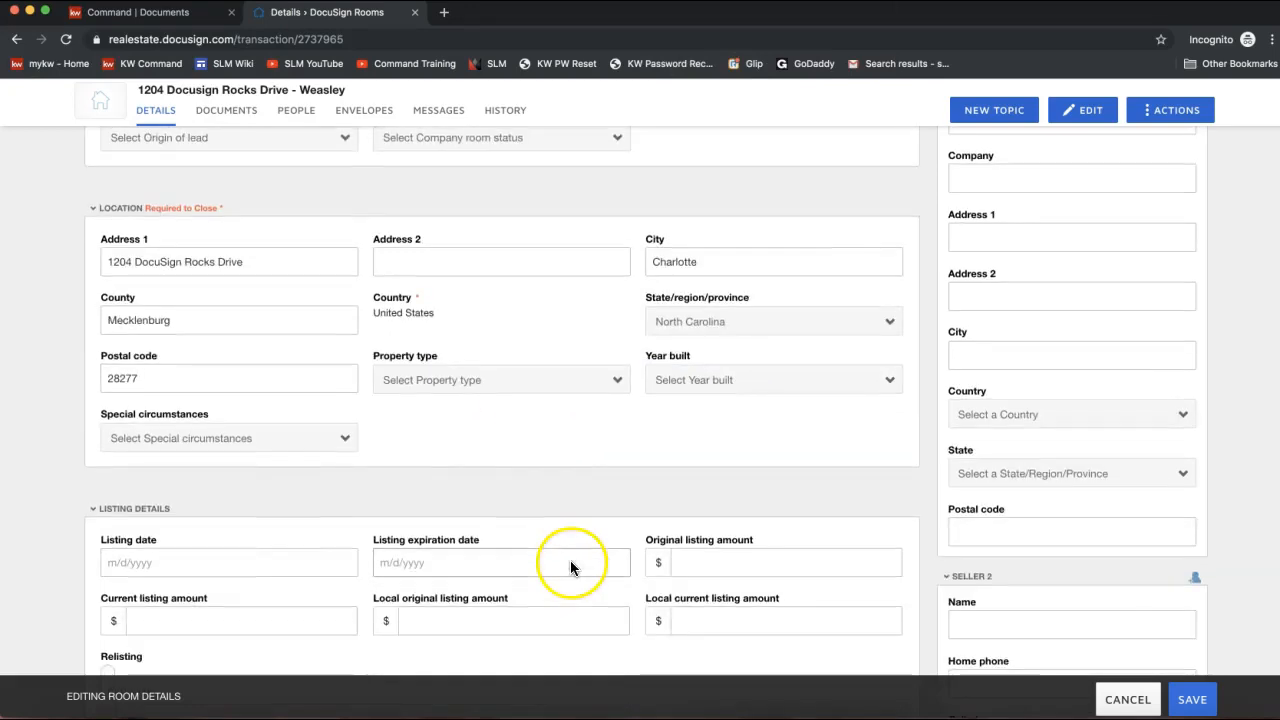
{"action": "scroll", "coordinate": [509, 526], "scroll_direction": "up", "scroll_amount": 4}
{"action": "scroll", "coordinate": [506, 530], "scroll_direction": "up", "scroll_amount": 2}
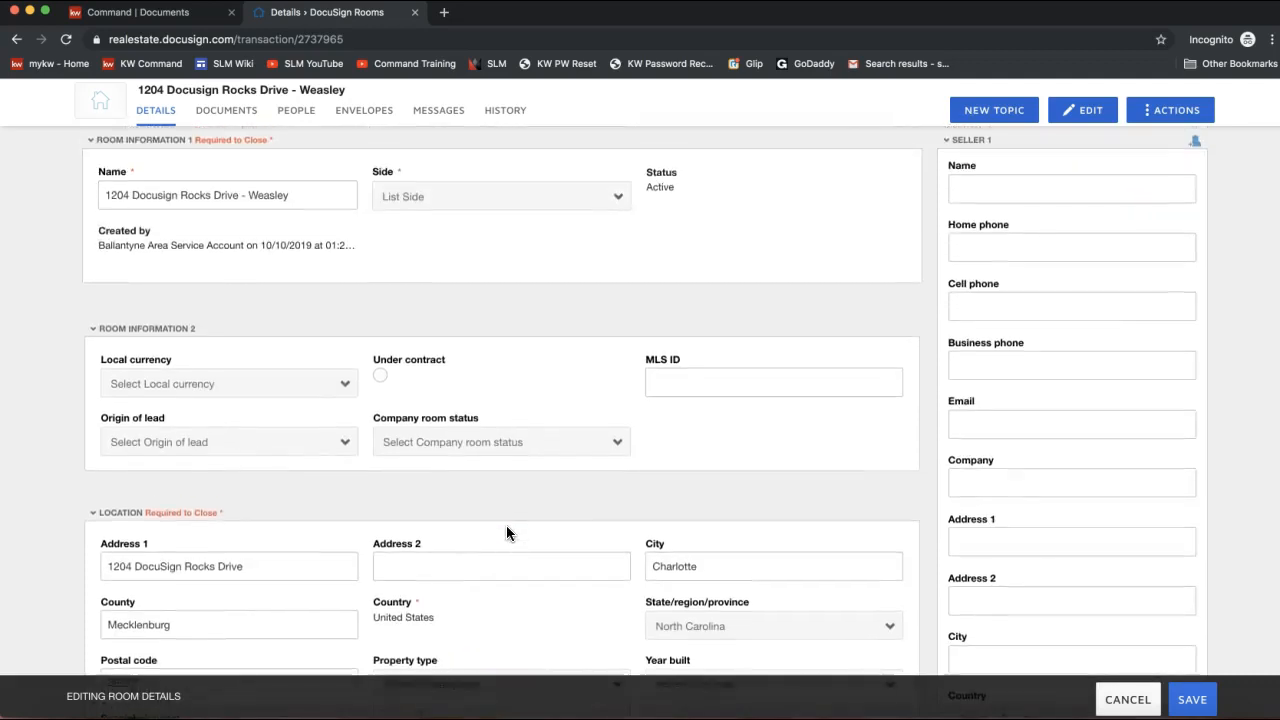
{"action": "scroll", "coordinate": [506, 530], "scroll_direction": "down", "scroll_amount": 3}
{"action": "scroll", "coordinate": [506, 525], "scroll_direction": "down", "scroll_amount": 9}
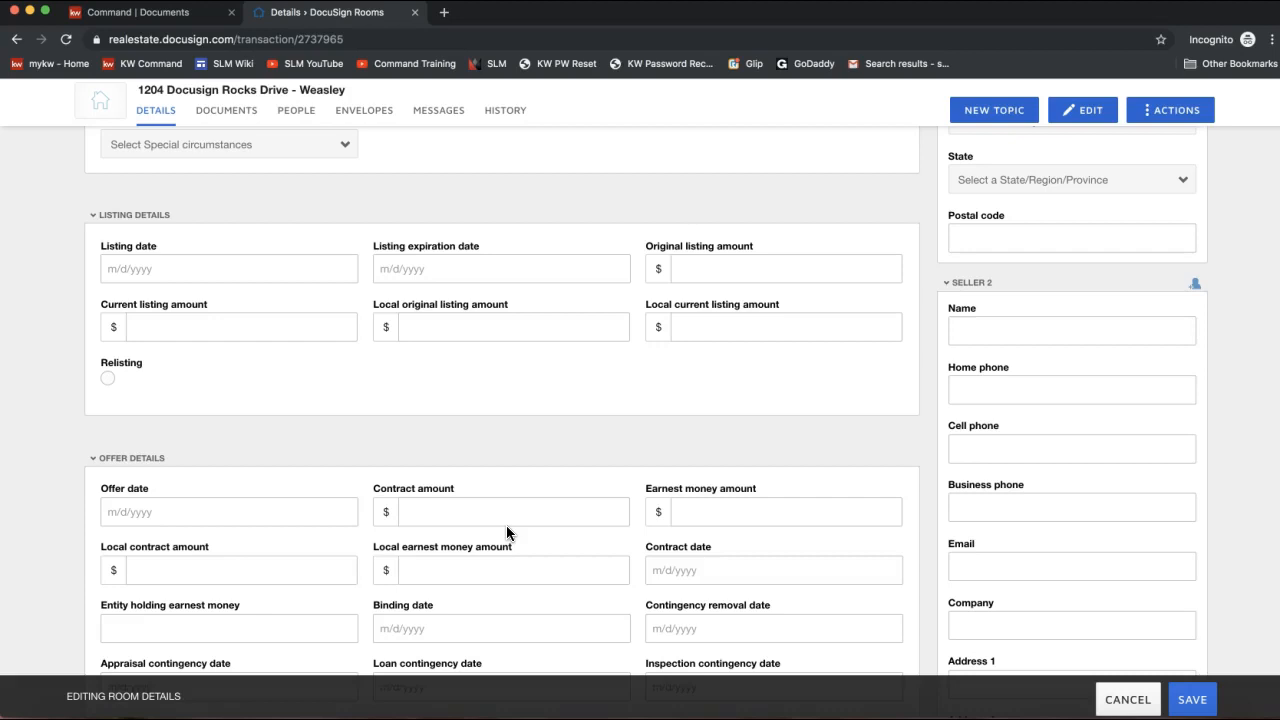
{"action": "left_click", "coordinate": [171, 332]}
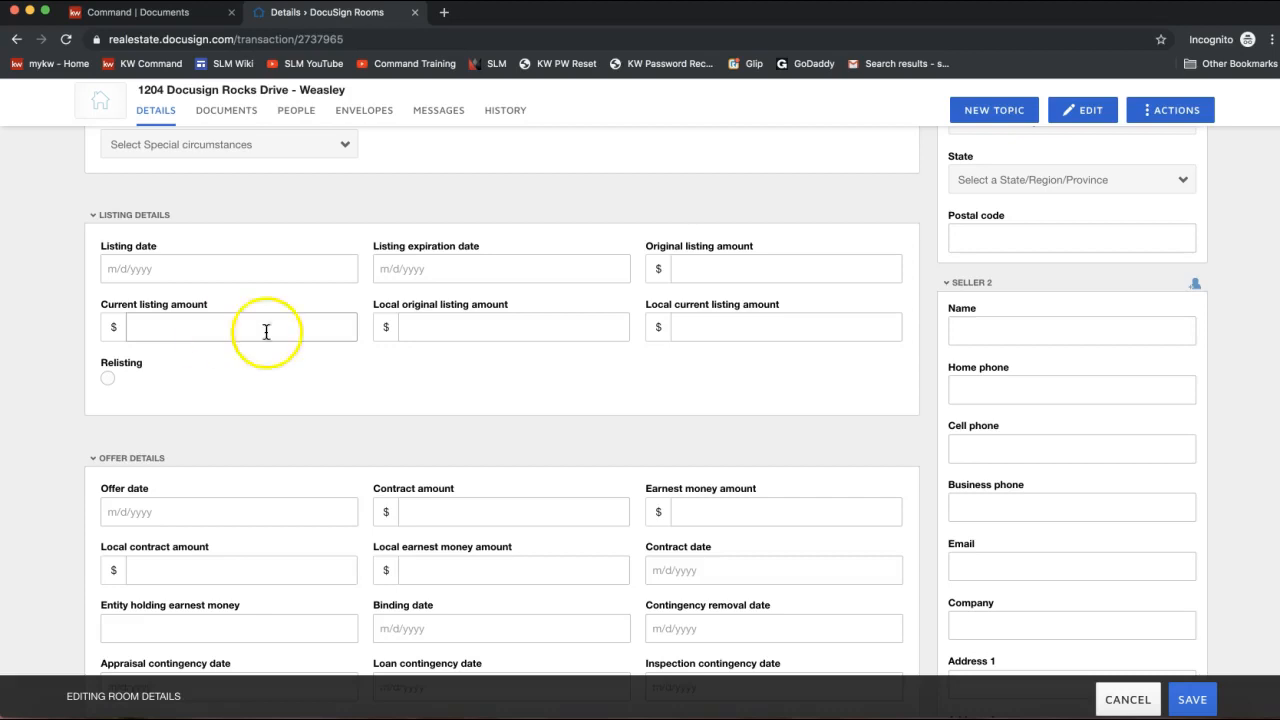
Set the offer date to 10/11/2019 in the calendar, then return to the top.
{"action": "scroll", "coordinate": [582, 394], "scroll_direction": "down", "scroll_amount": 2}
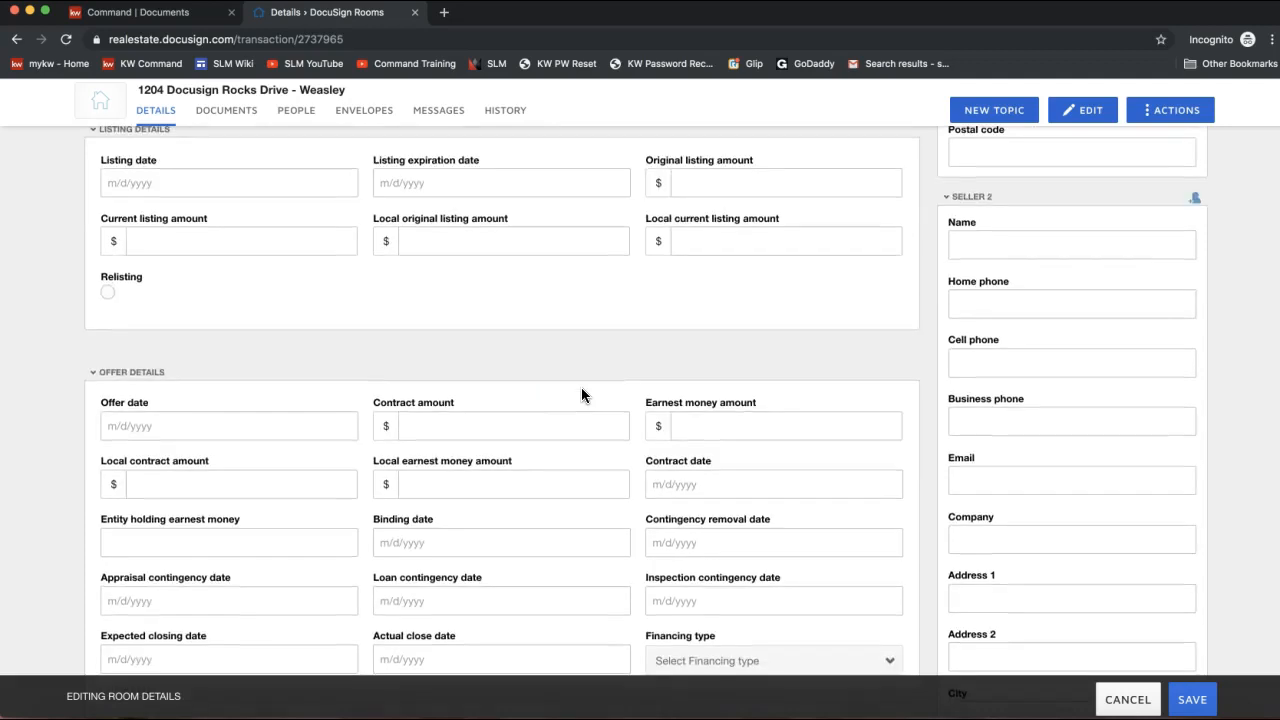
{"action": "scroll", "coordinate": [581, 394], "scroll_direction": "down", "scroll_amount": 3}
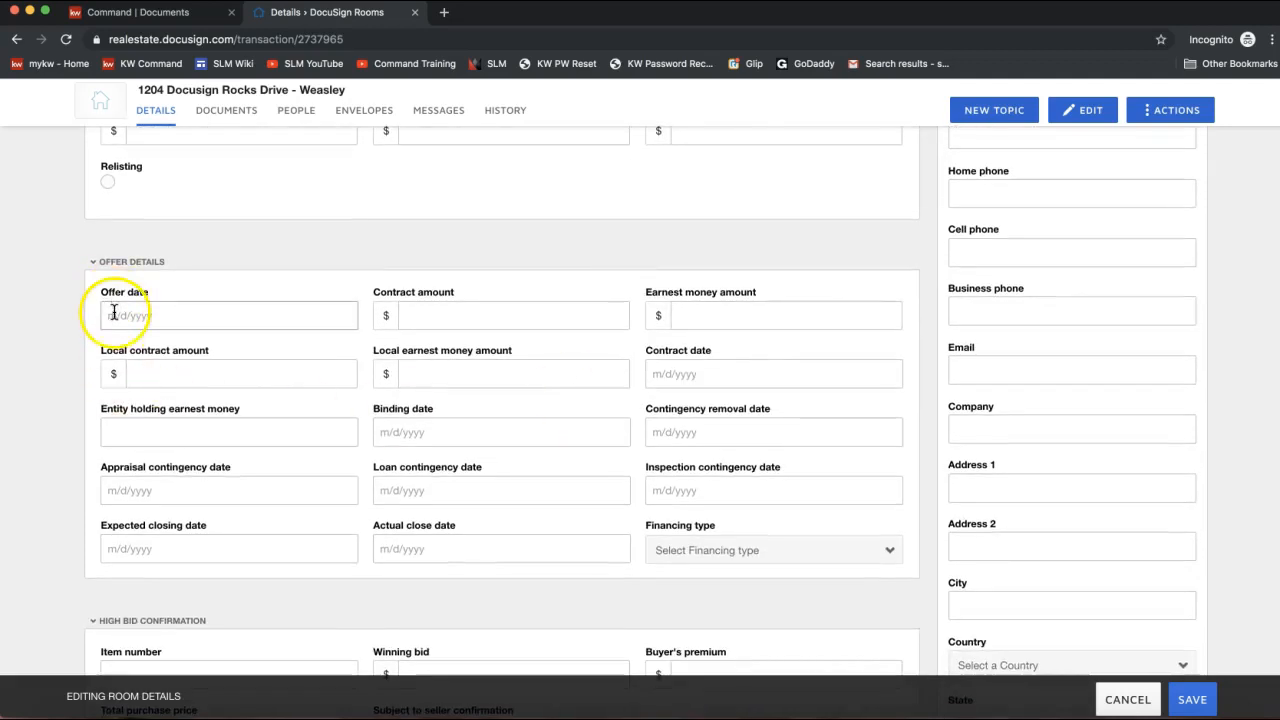
{"action": "left_click", "coordinate": [132, 316]}
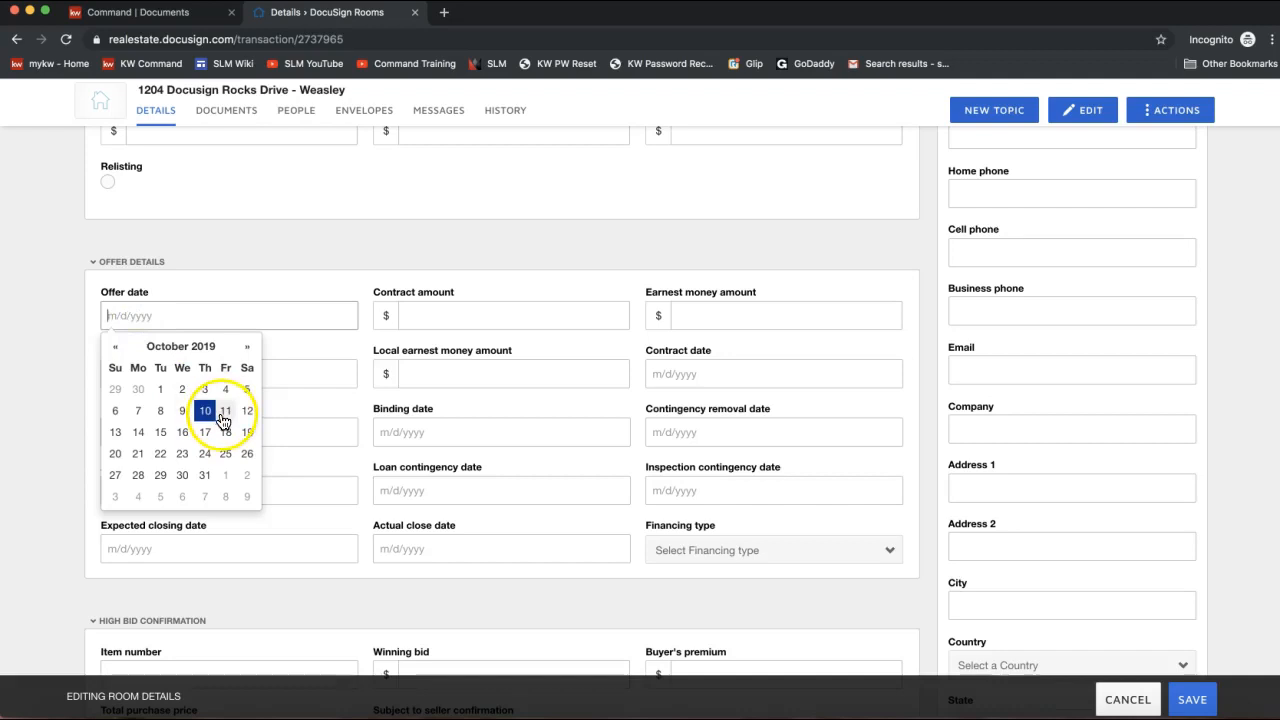
{"action": "left_click", "coordinate": [221, 414]}
{"action": "left_click", "coordinate": [447, 317]}
{"action": "left_click", "coordinate": [726, 318]}
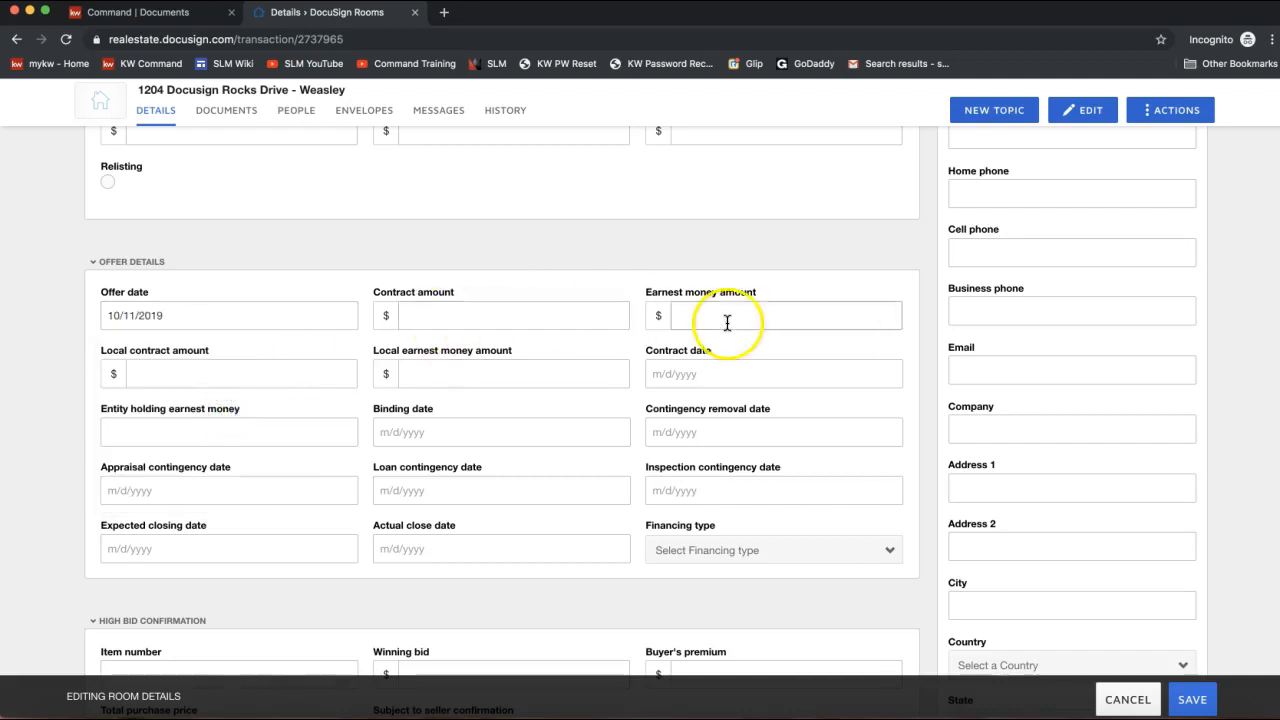
{"action": "scroll", "coordinate": [510, 457], "scroll_direction": "down", "scroll_amount": 10}
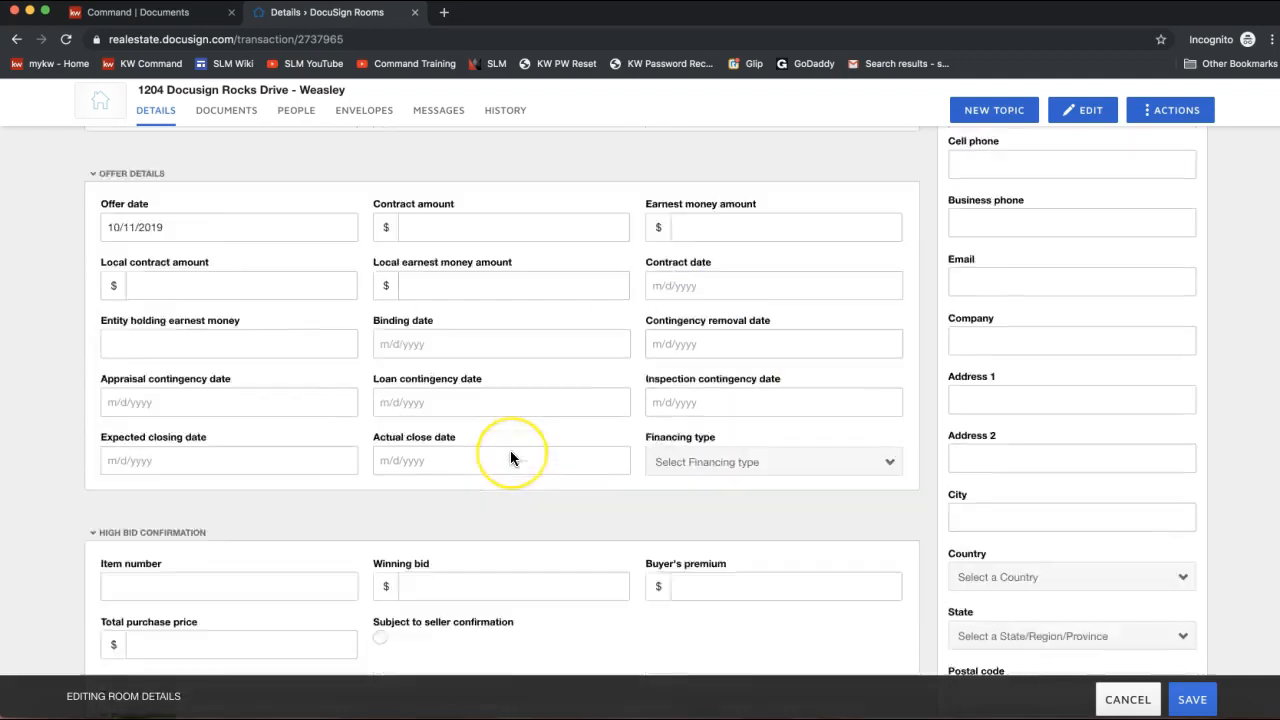
{"action": "scroll", "coordinate": [510, 455], "scroll_direction": "up", "scroll_amount": 12}
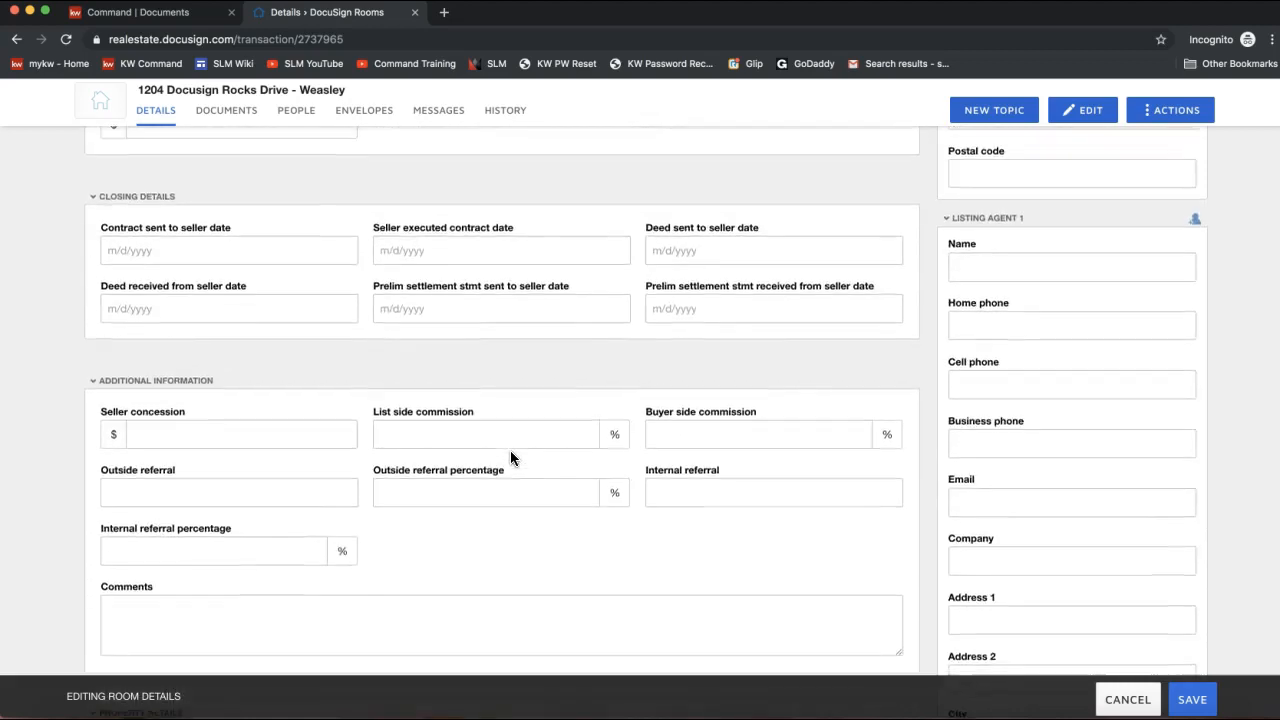
{"action": "scroll", "coordinate": [510, 457], "scroll_direction": "up", "scroll_amount": 10}
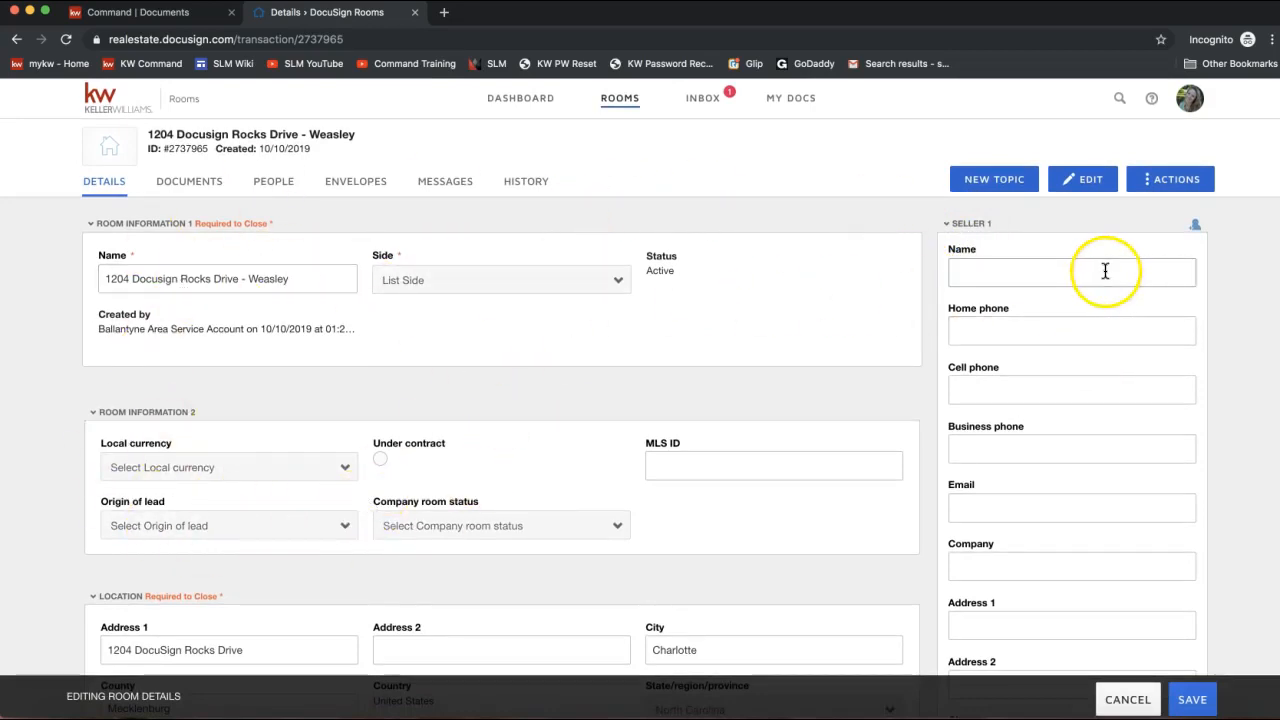
Enter the first seller's name and e-mail address.
{"action": "left_click", "coordinate": [985, 273]}
{"action": "type", "text": "Ronald We"}
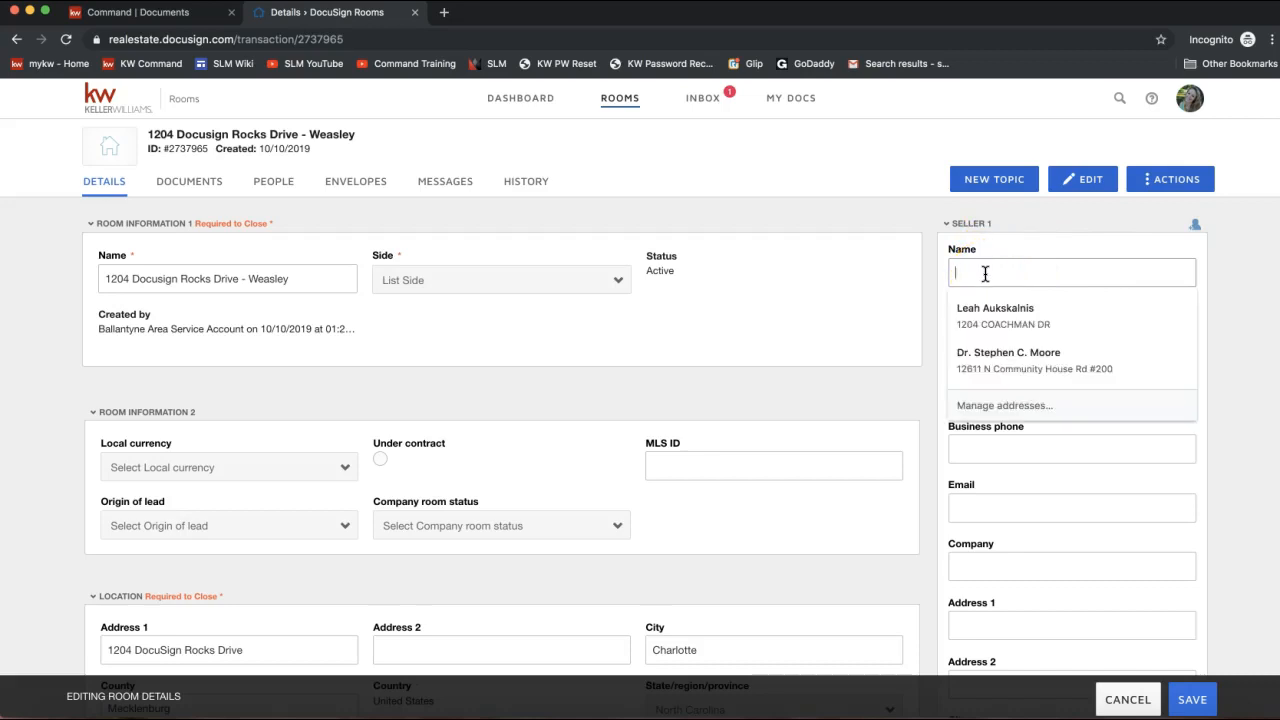
{"action": "type", "text": "asley"}
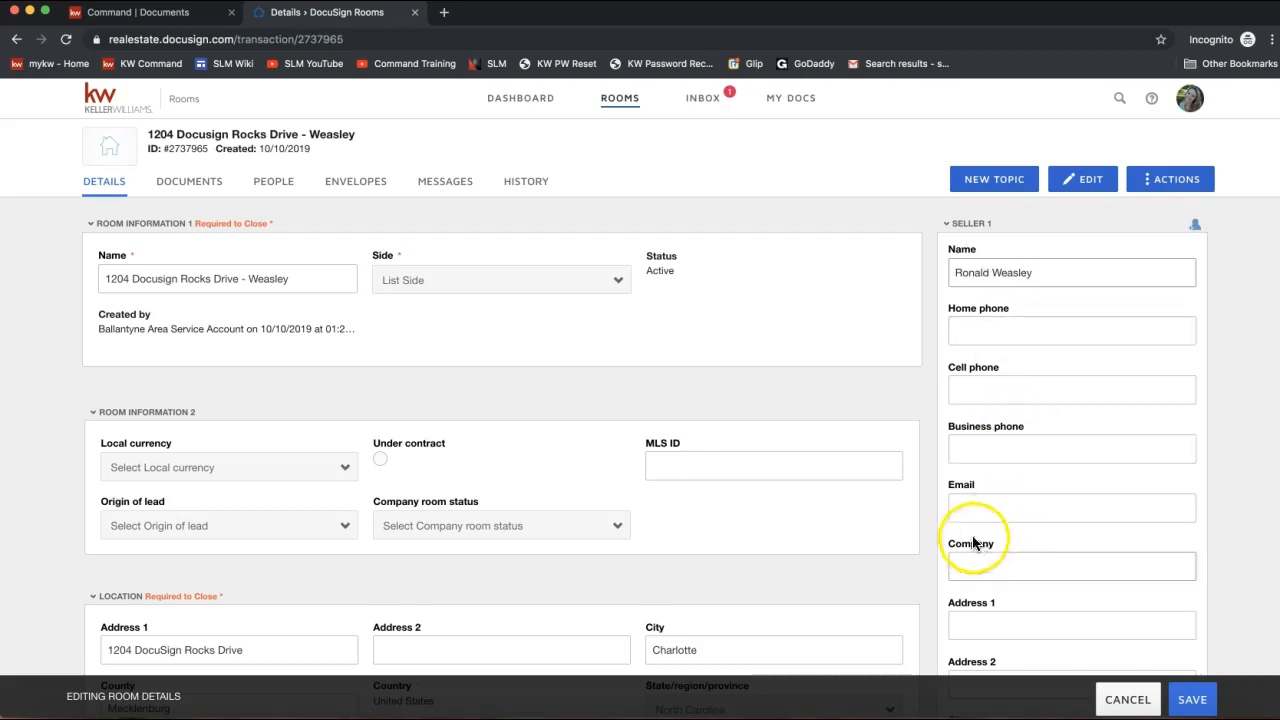
{"action": "left_click", "coordinate": [974, 503]}
{"action": "type", "text": "ron@h"}
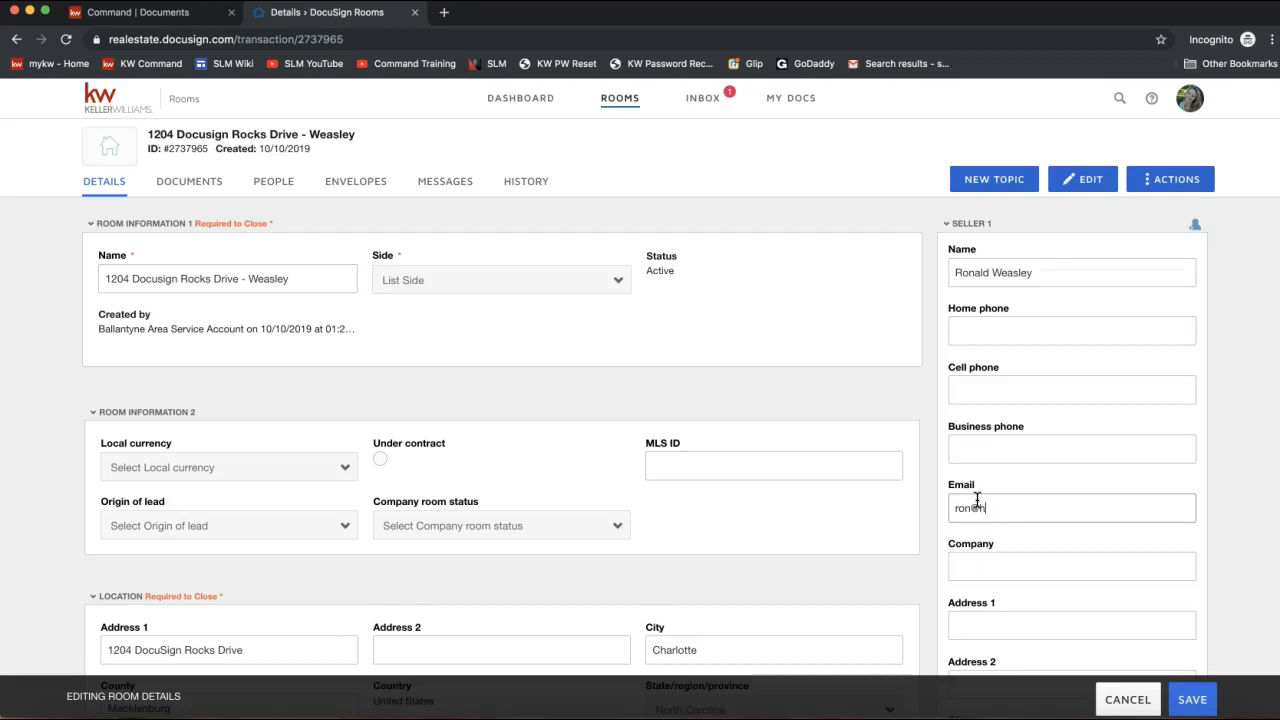
{"action": "type", "text": "ogwarts.com"}
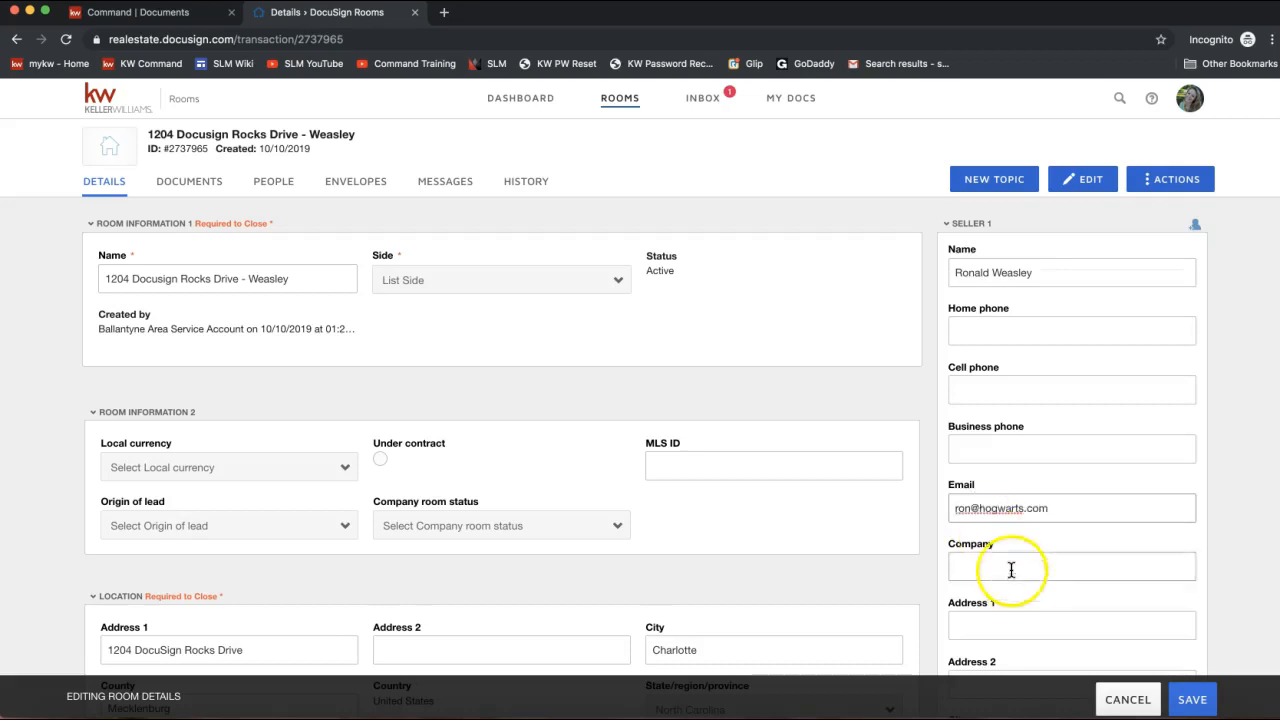
Enter the first seller's cell phone number.
{"action": "scroll", "coordinate": [1083, 563], "scroll_direction": "down", "scroll_amount": 1}
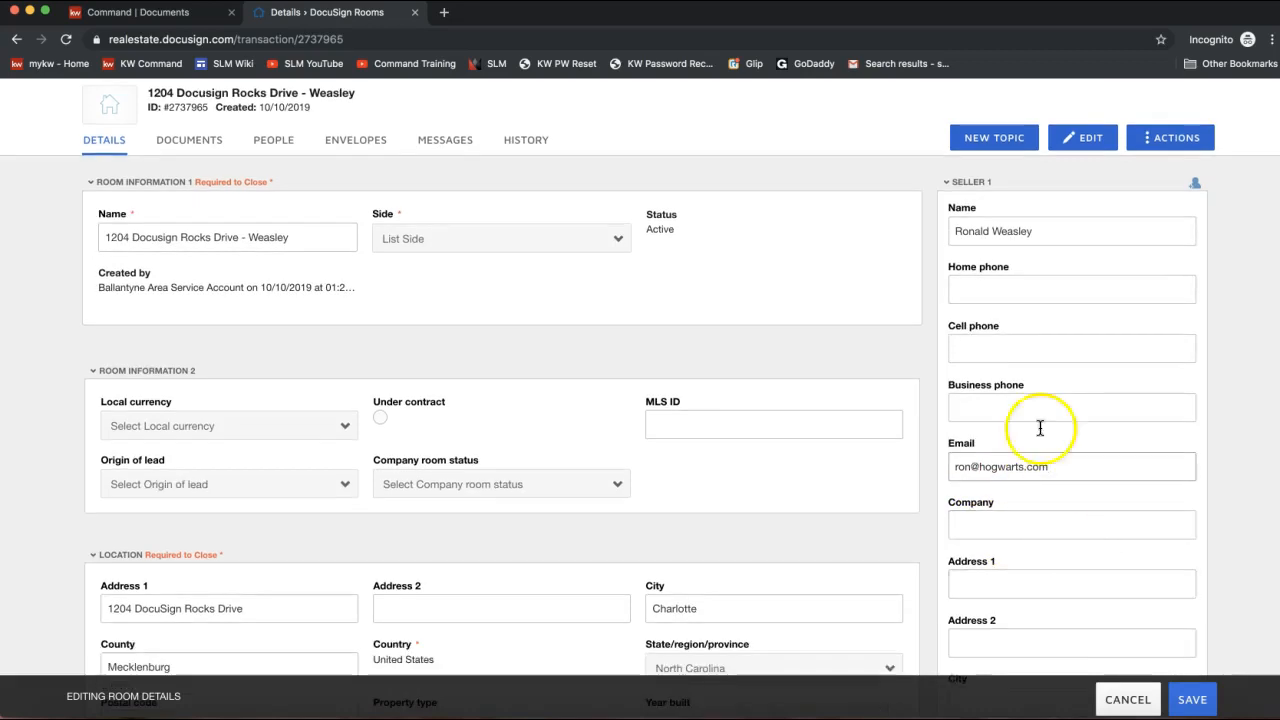
{"action": "scroll", "coordinate": [986, 408], "scroll_direction": "down", "scroll_amount": 3}
{"action": "scroll", "coordinate": [986, 408], "scroll_direction": "up", "scroll_amount": 3}
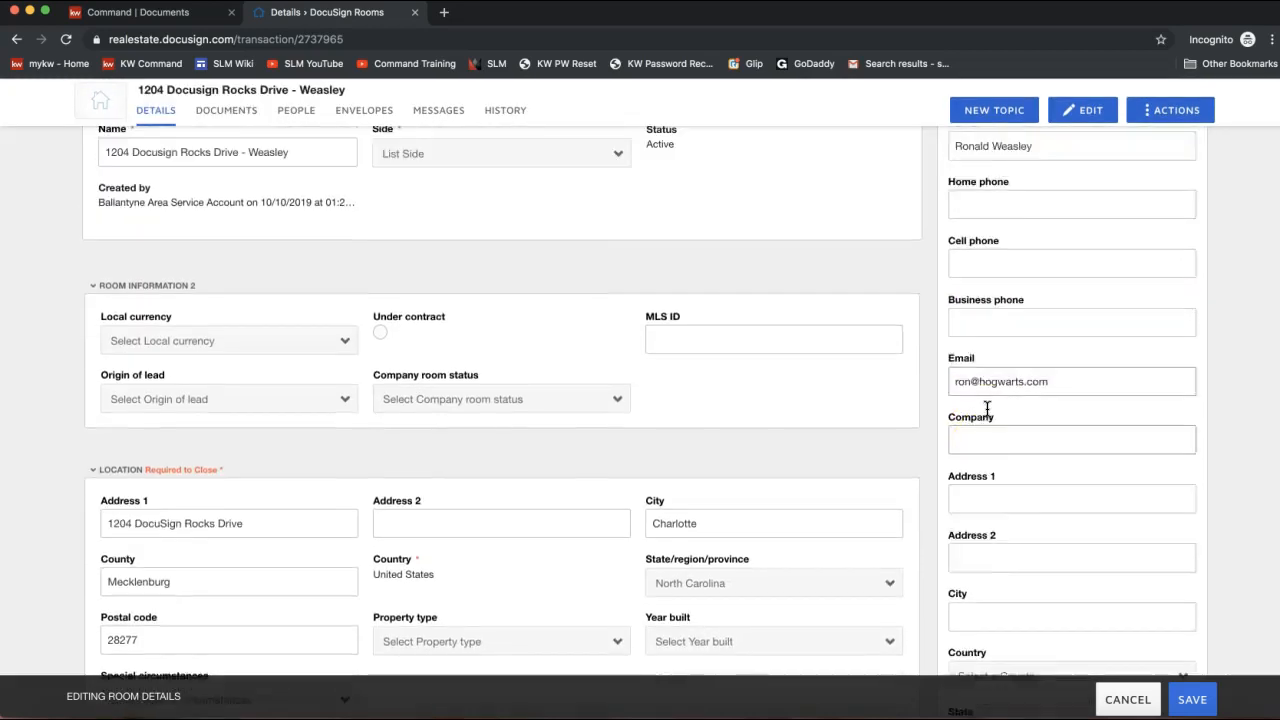
{"action": "left_click", "coordinate": [977, 337]}
{"action": "type", "text": "123-"}
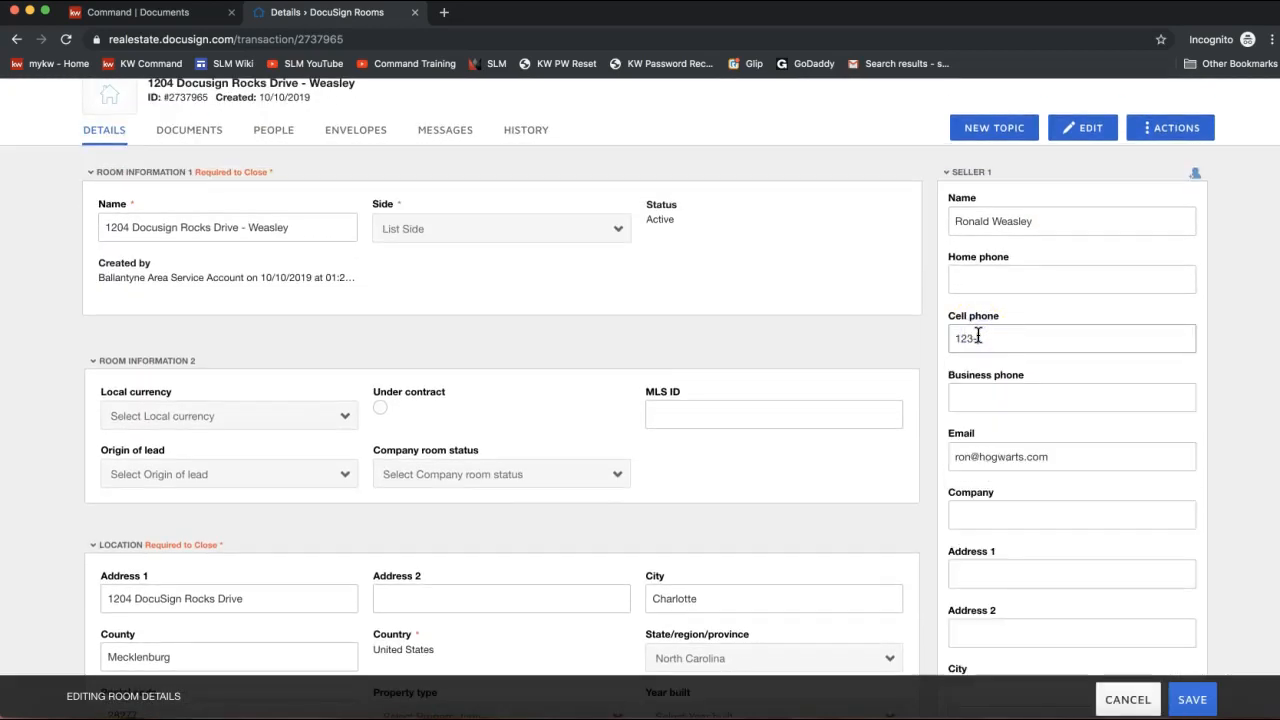
{"action": "type", "text": "456-7890"}
Check the second seller's fields and save the room details.
{"action": "scroll", "coordinate": [1147, 475], "scroll_direction": "down", "scroll_amount": 4}
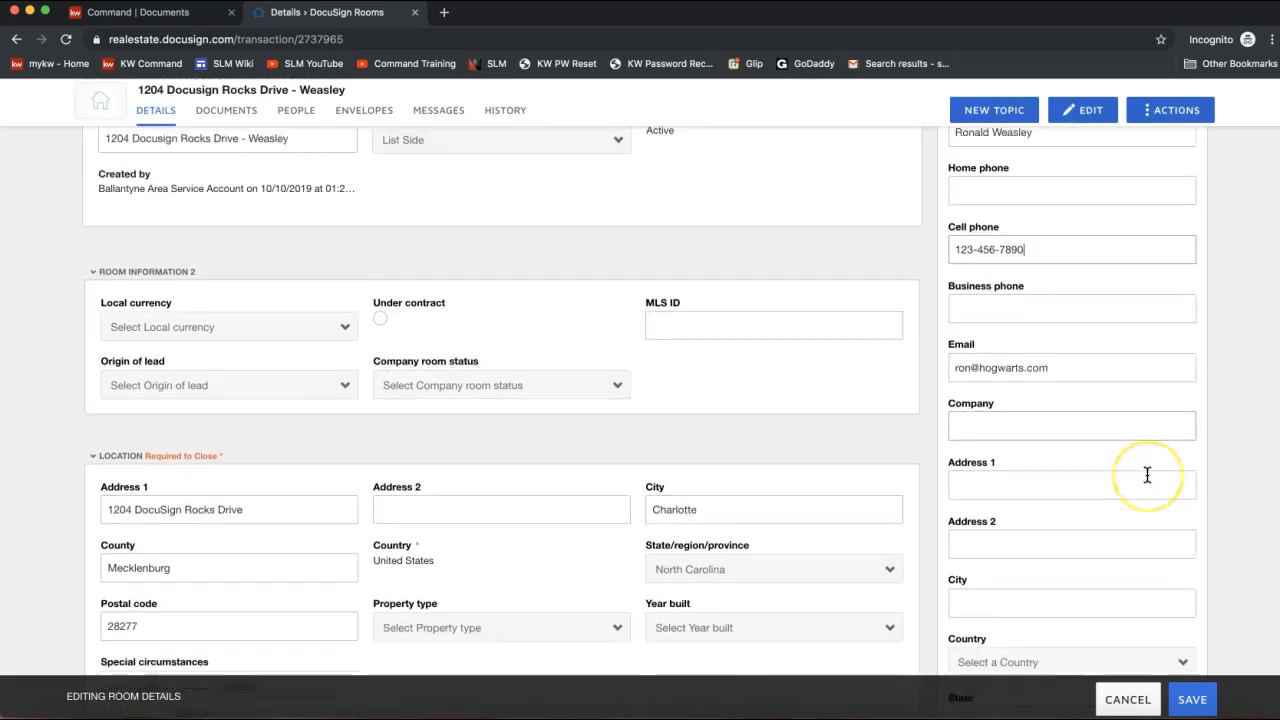
{"action": "scroll", "coordinate": [1147, 475], "scroll_direction": "down", "scroll_amount": 9}
{"action": "left_click", "coordinate": [1007, 341]}
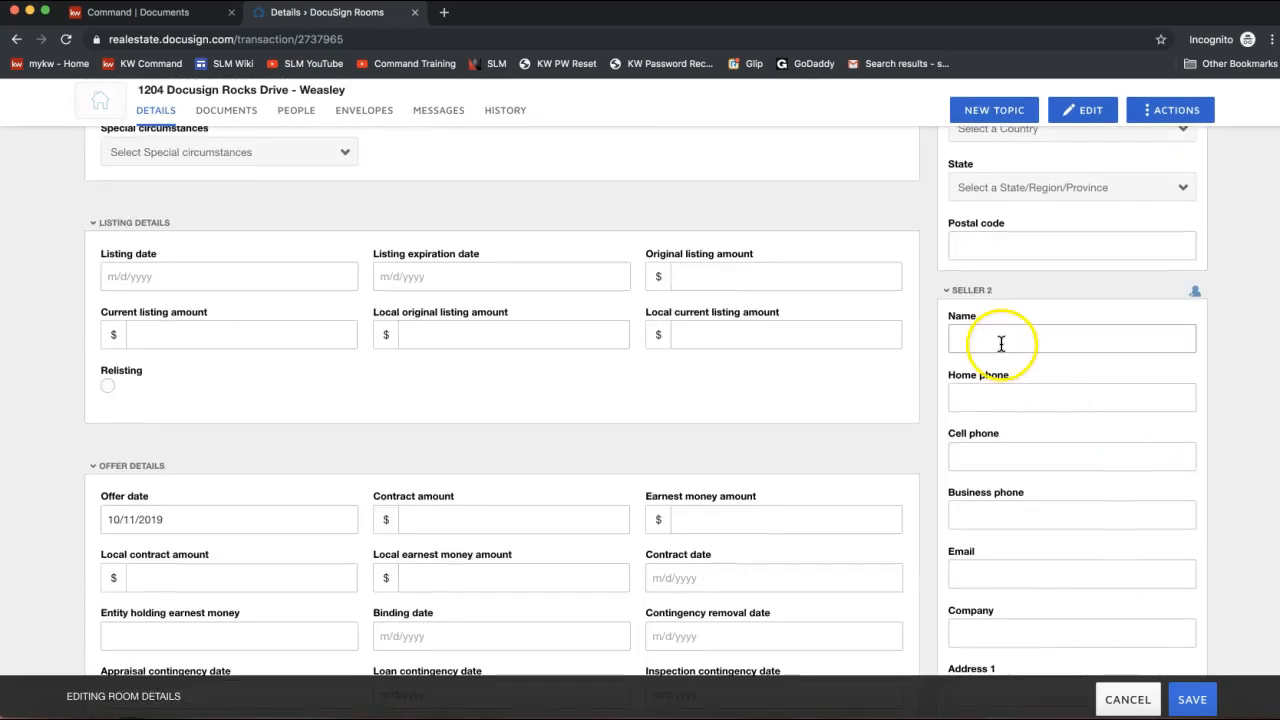
{"action": "scroll", "coordinate": [1128, 326], "scroll_direction": "up", "scroll_amount": 15}
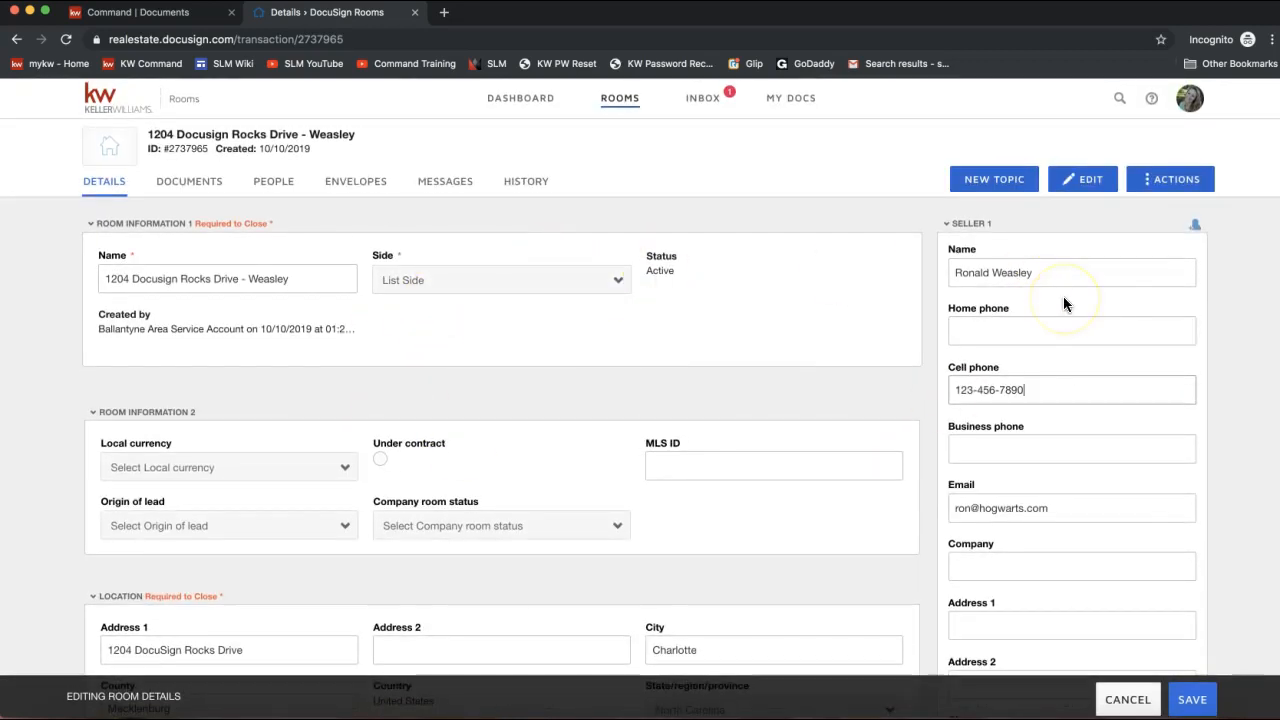
{"action": "left_click", "coordinate": [1195, 701]}
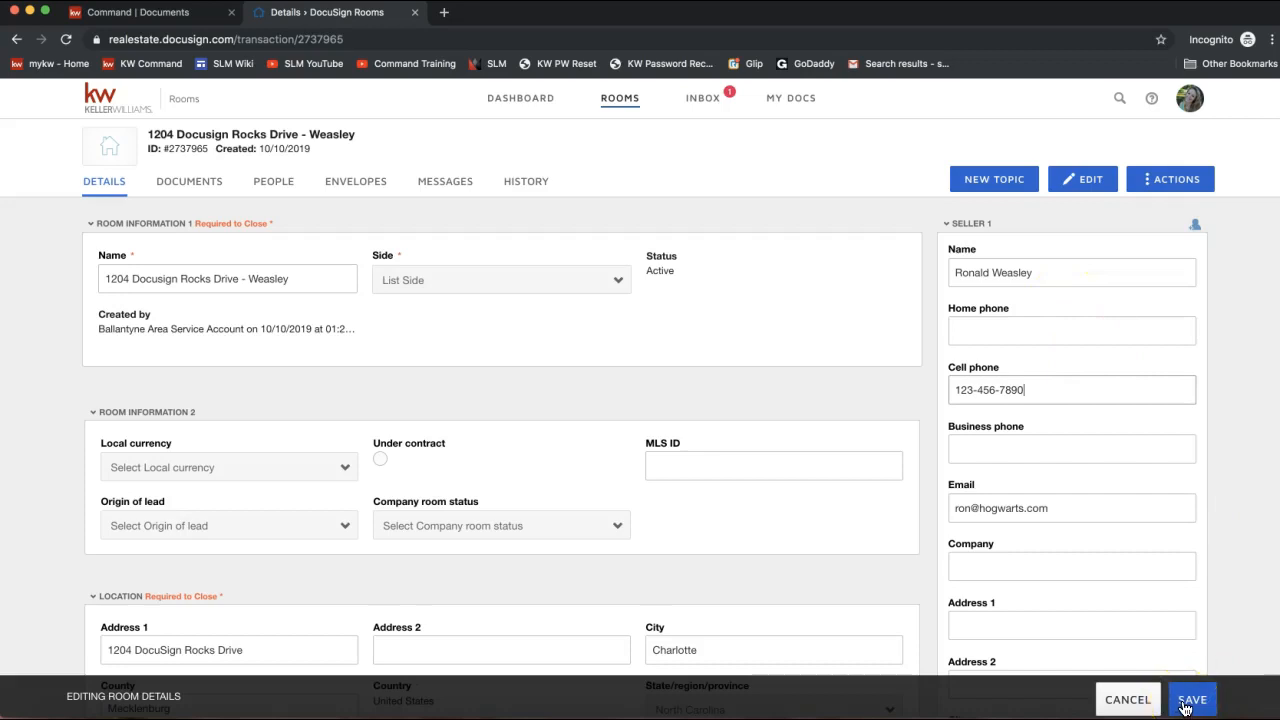
{"action": "left_click", "coordinate": [1187, 703]}
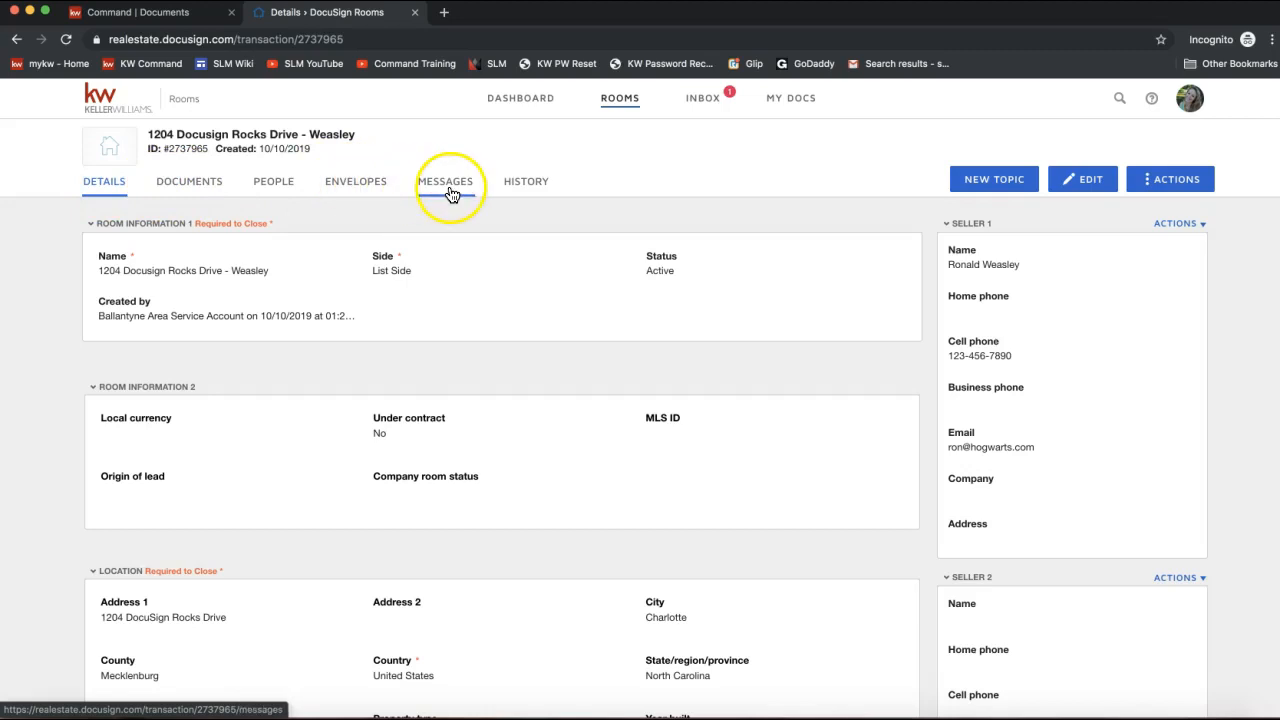
Review the empty Room Docs area on the Documents tab, then switch to the People tab.
{"action": "left_click", "coordinate": [187, 188]}
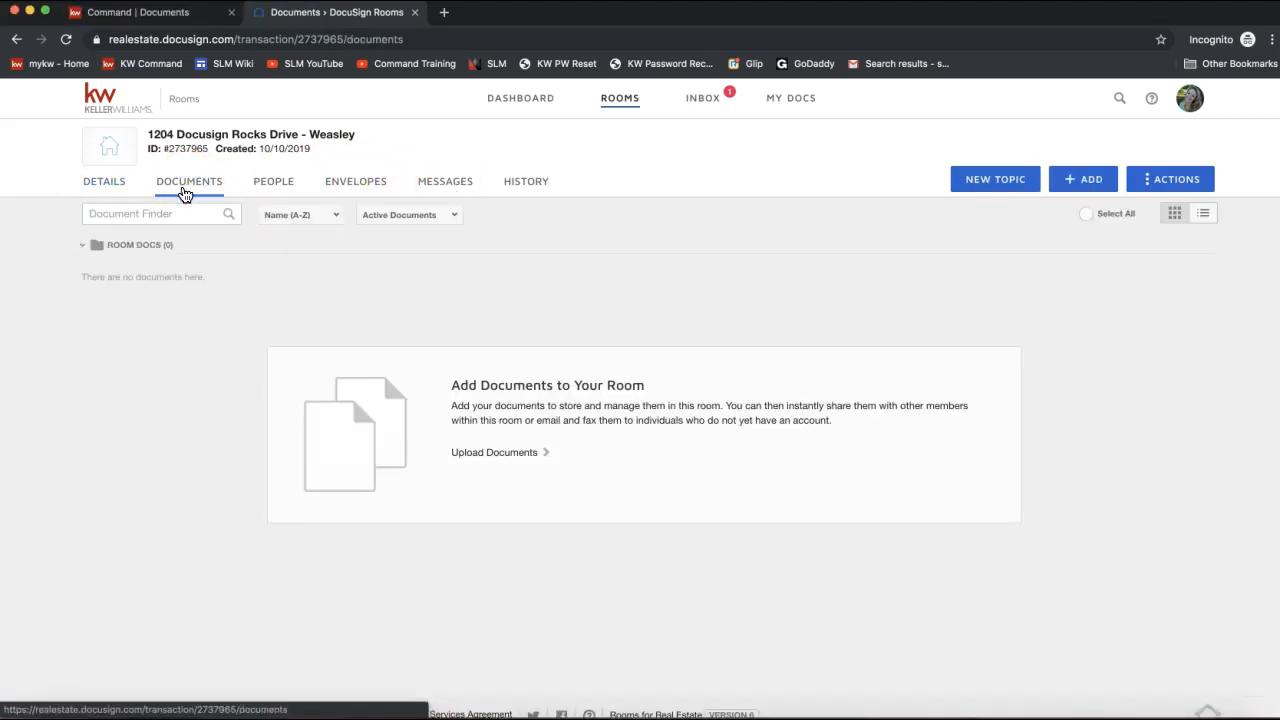
{"action": "left_click", "coordinate": [199, 192]}
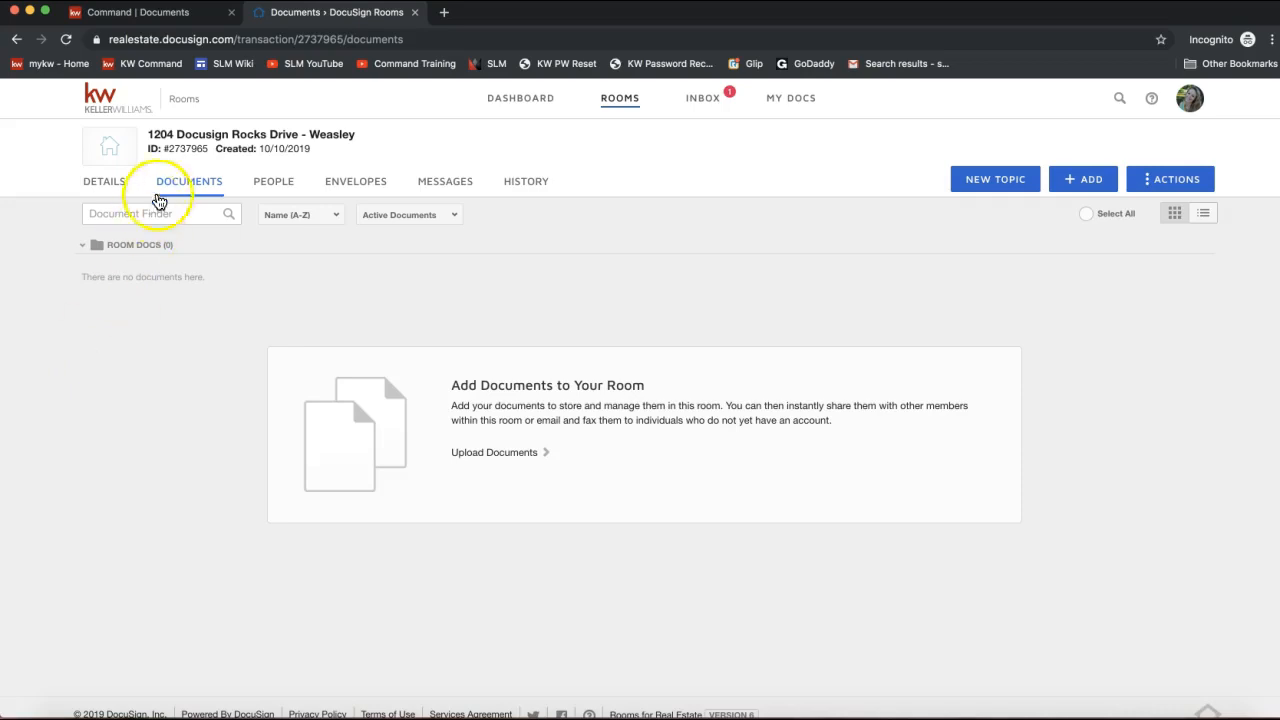
{"action": "left_click", "coordinate": [160, 188]}
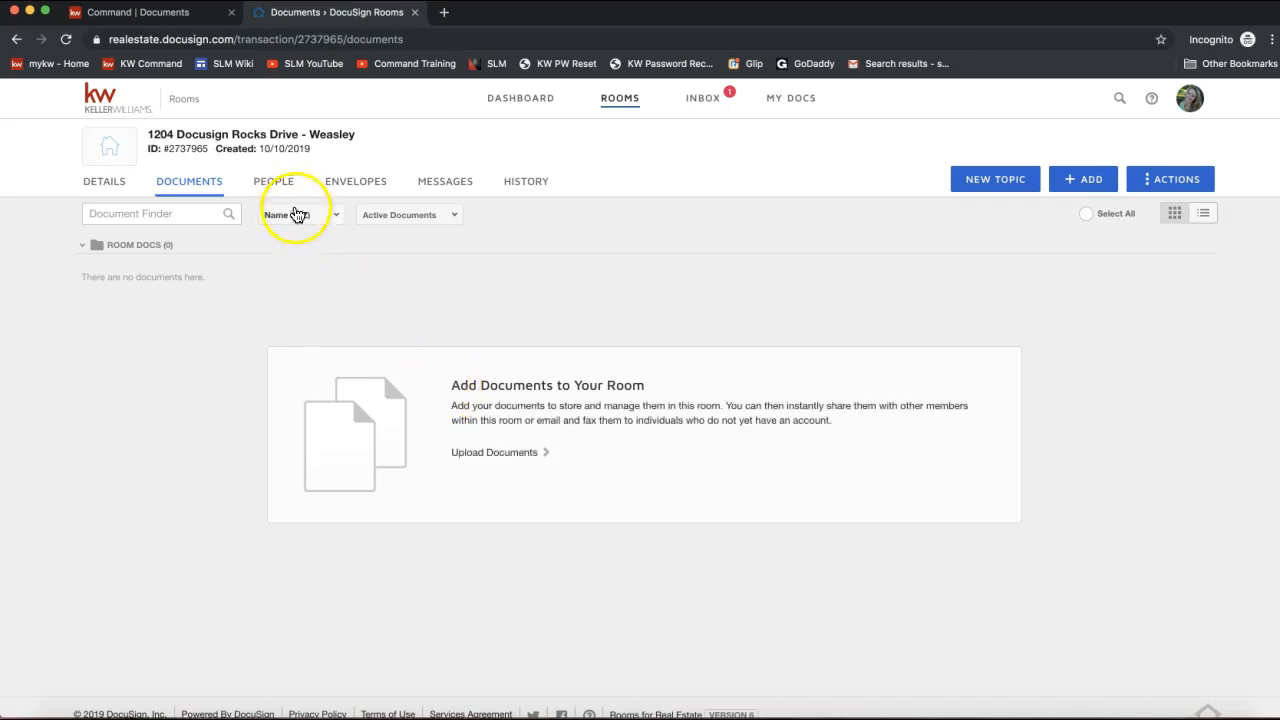
{"action": "left_click", "coordinate": [273, 189]}
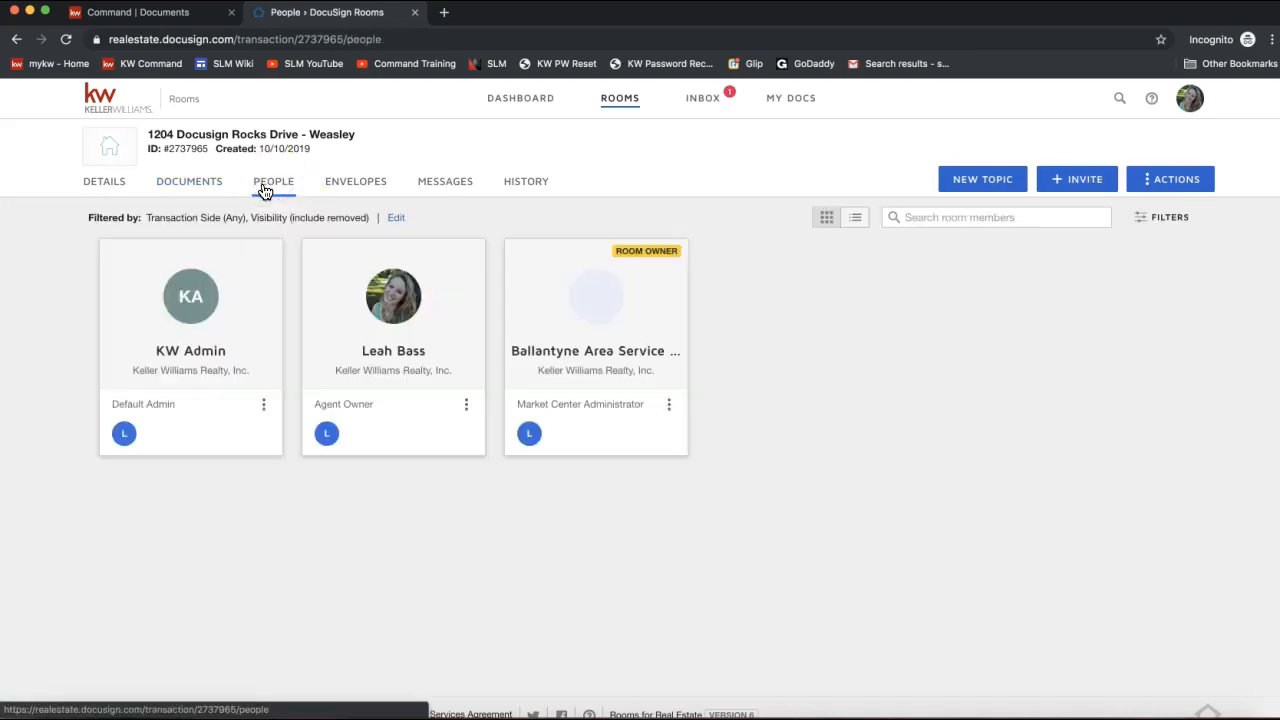
{"action": "left_click", "coordinate": [268, 193]}
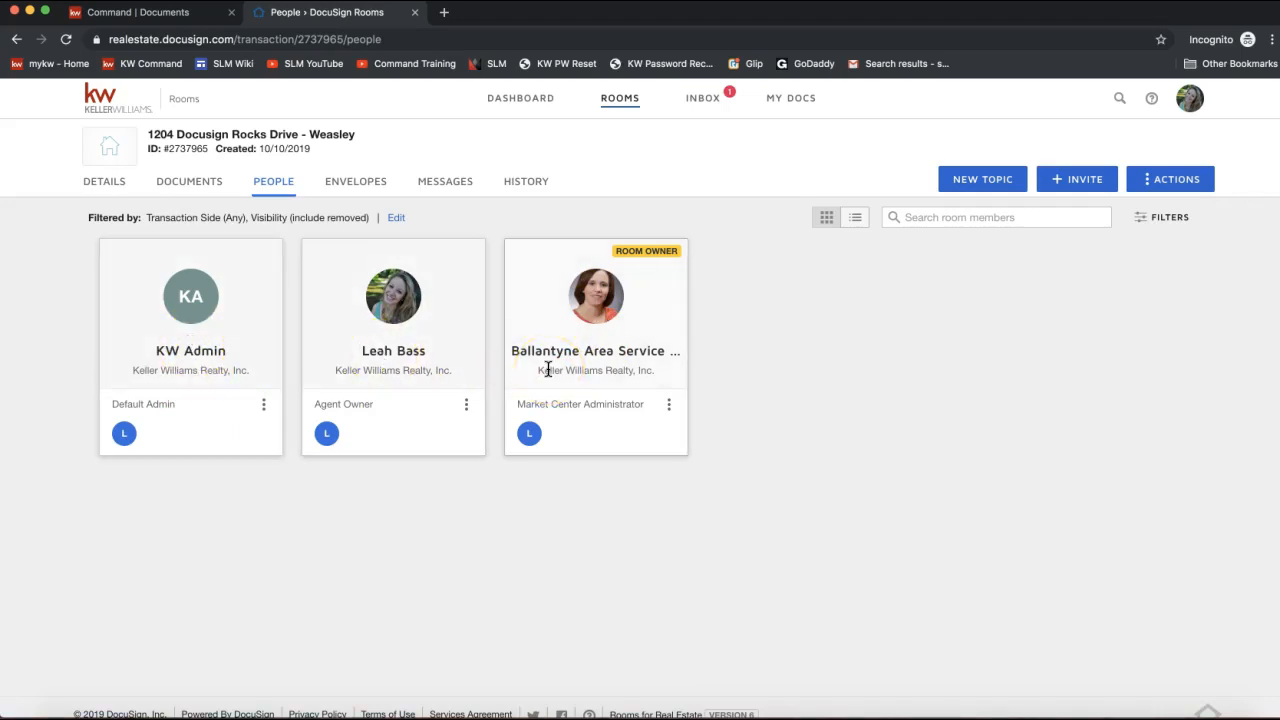
{"action": "left_click", "coordinate": [1072, 184]}
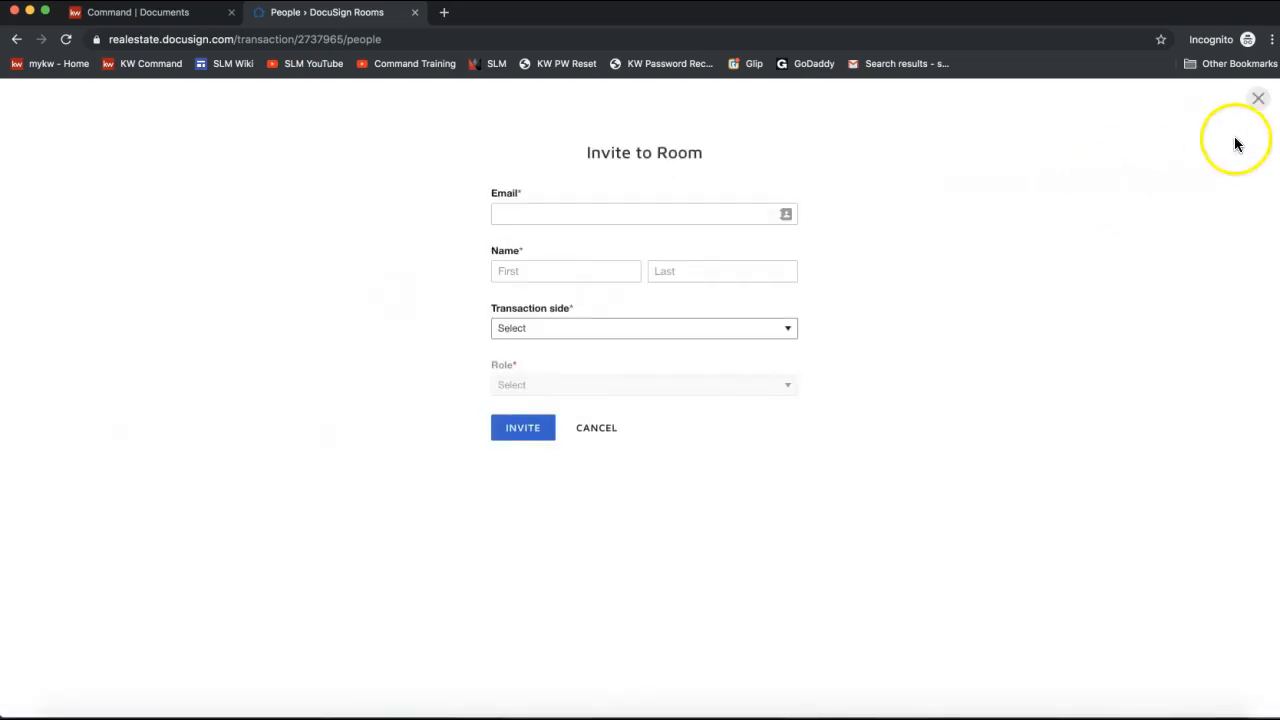
{"action": "left_click", "coordinate": [1256, 100]}
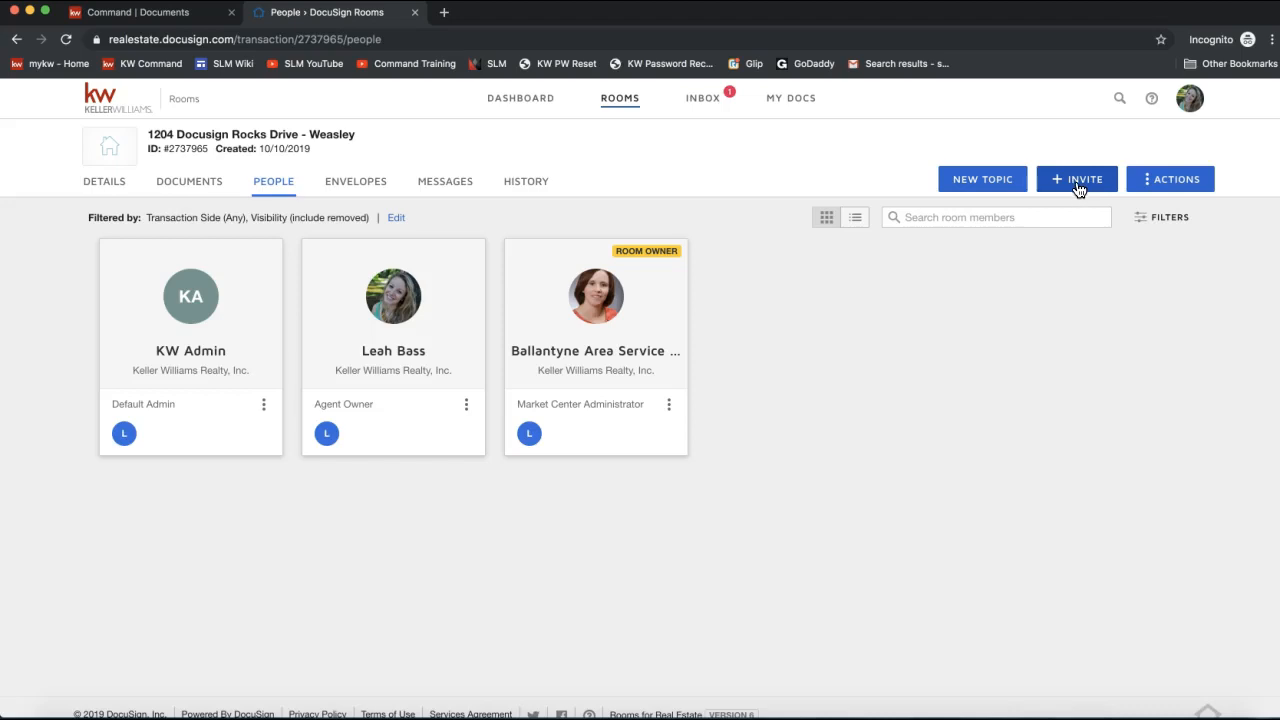
Start a room invite and enter the first seller's e-mail, first name and last name.
{"action": "left_click", "coordinate": [1079, 190]}
{"action": "left_click", "coordinate": [594, 214]}
{"action": "type", "text": "ron"}
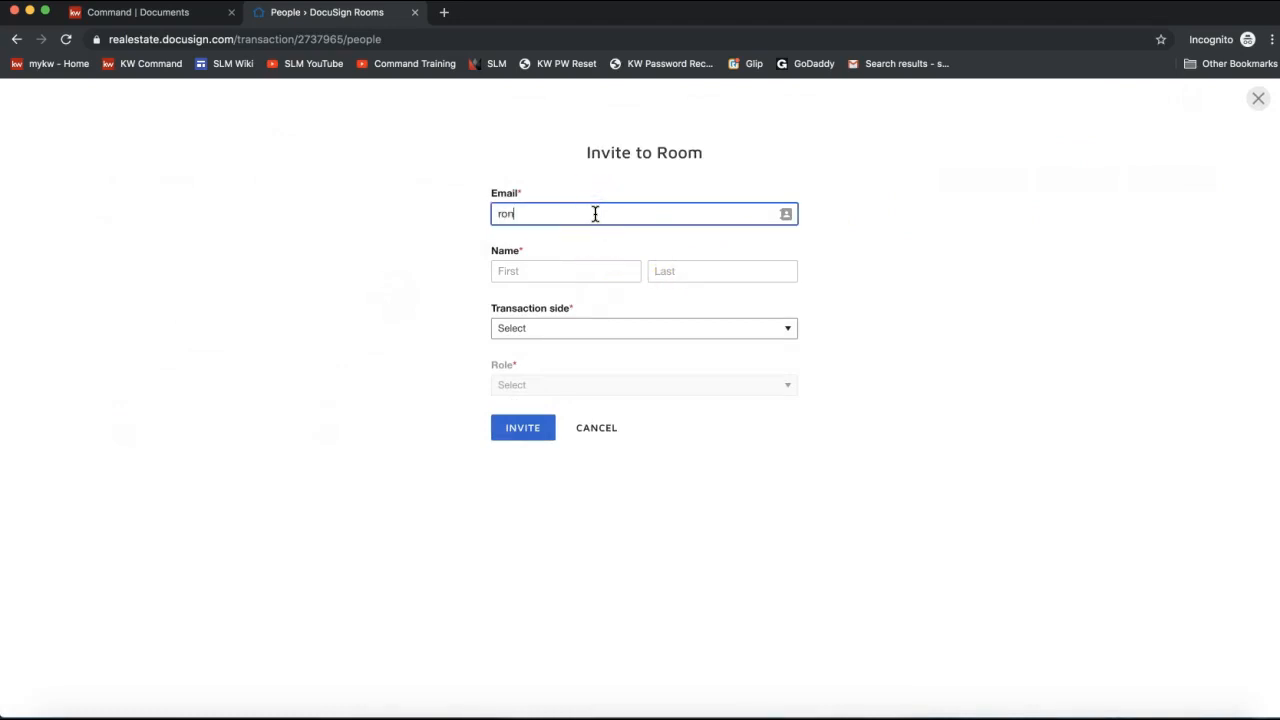
{"action": "type", "text": "@hogwarts.com"}
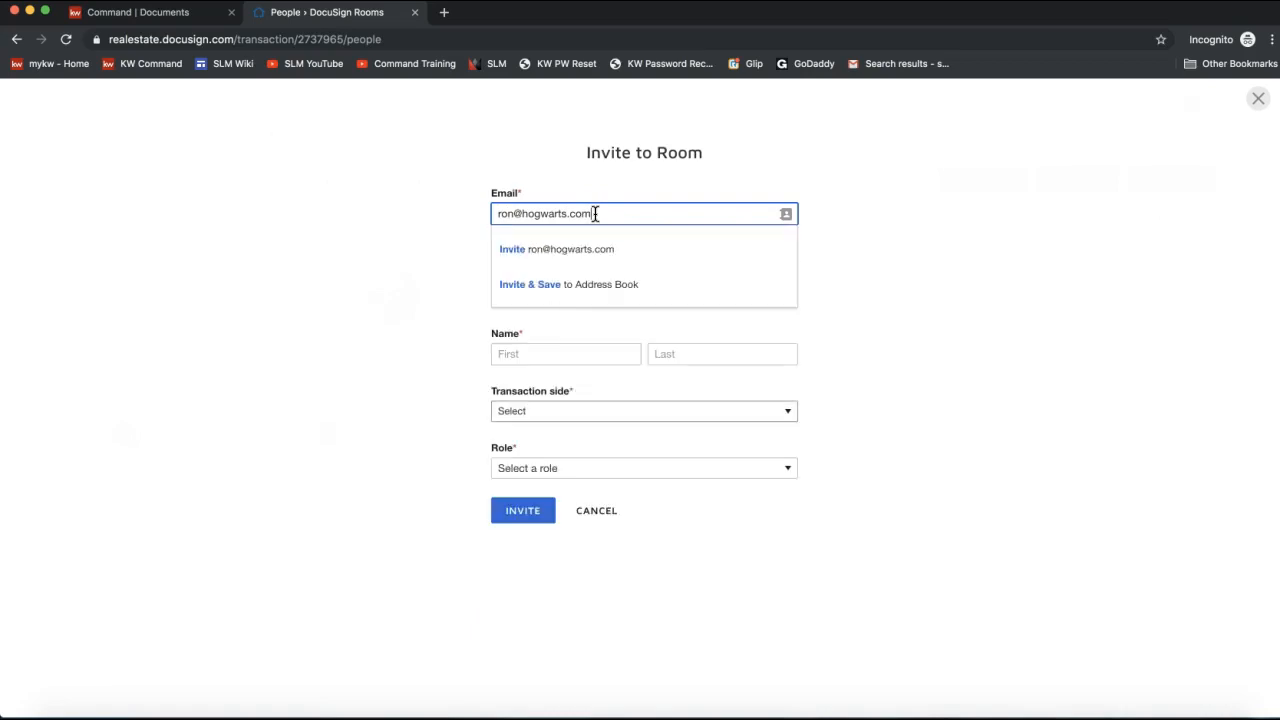
{"action": "left_click", "coordinate": [599, 258]}
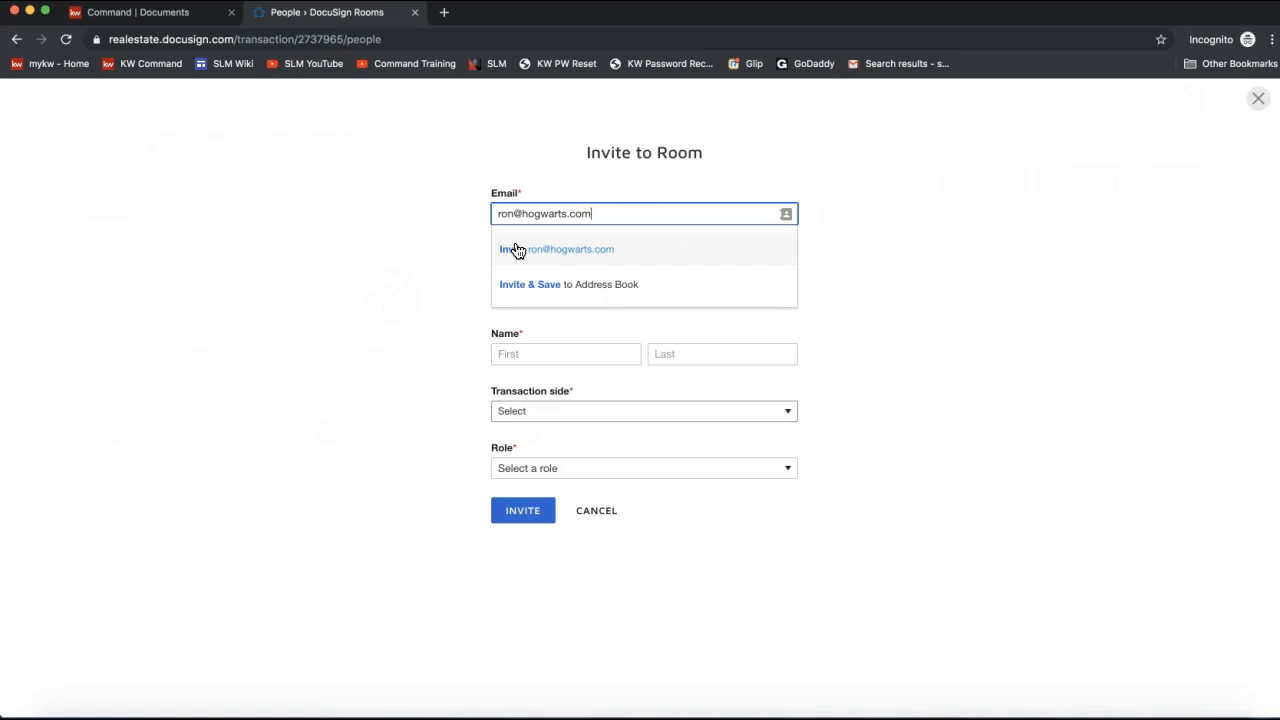
{"action": "left_click", "coordinate": [586, 293]}
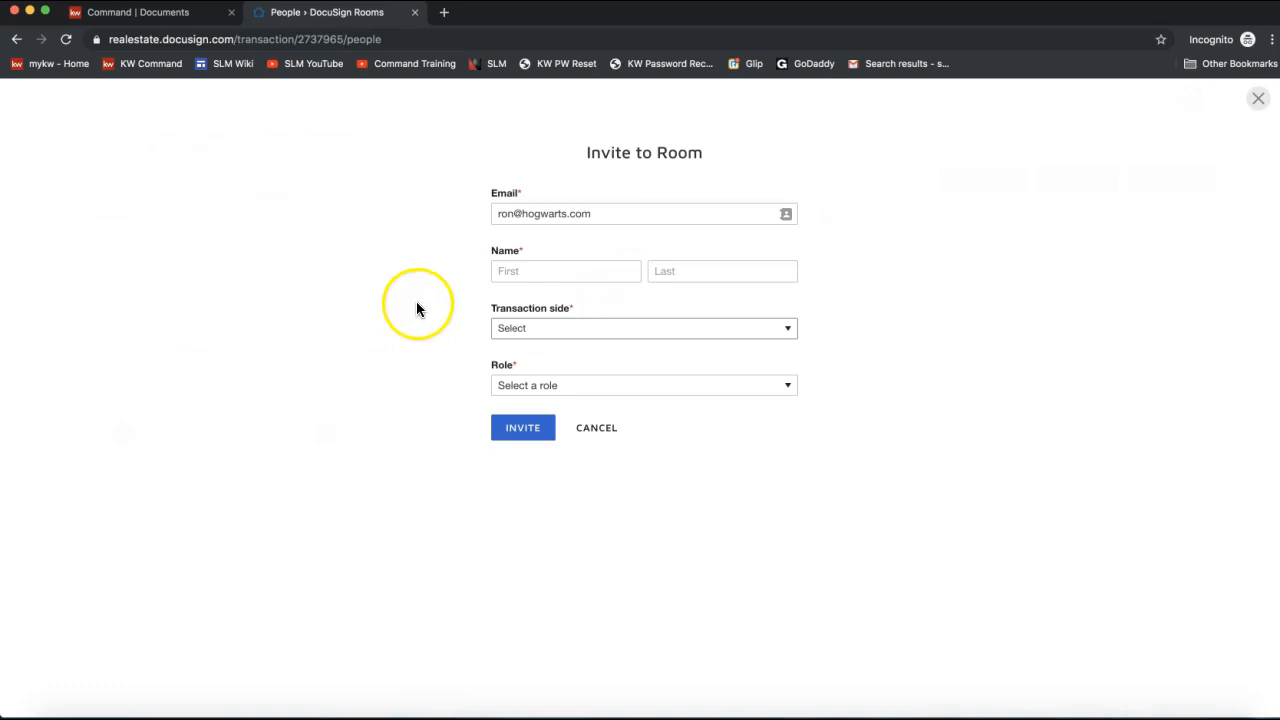
{"action": "left_click", "coordinate": [550, 270]}
{"action": "type", "text": "Ronald"}
{"action": "key", "text": "Tab"}
{"action": "type", "text": "Weasley"}
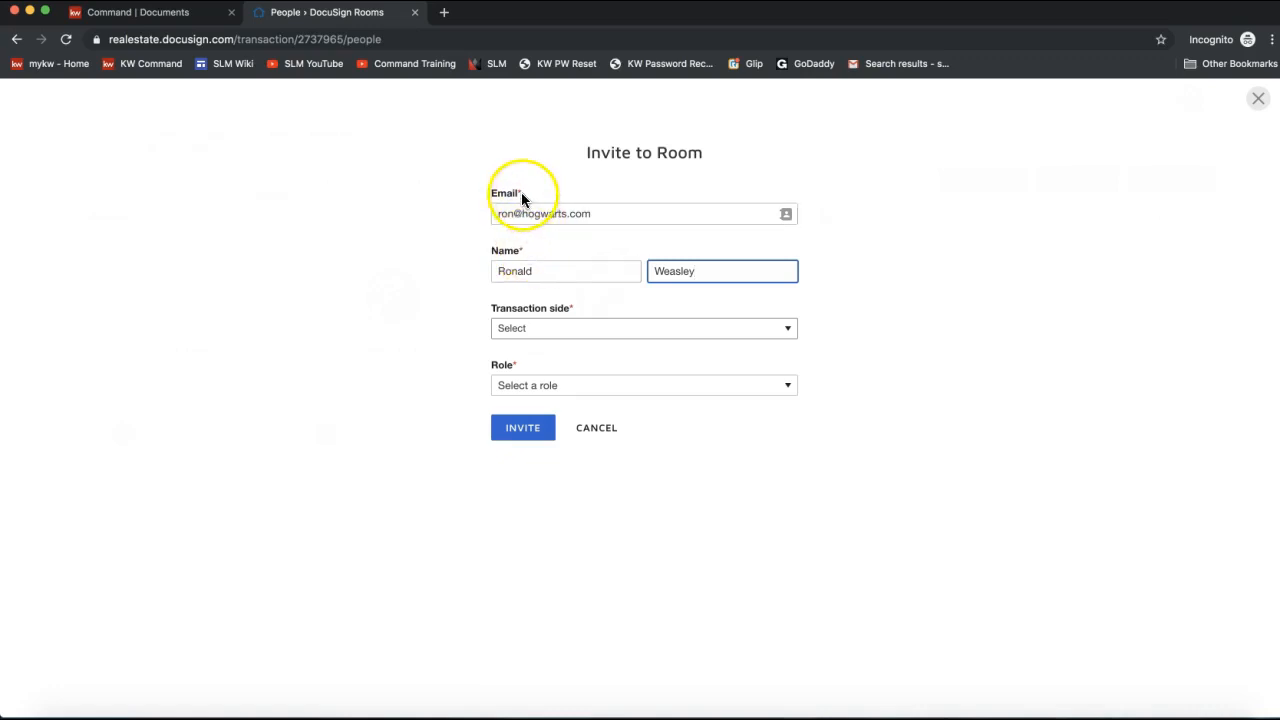
Set Transaction side to List Side and Role to Client, then send the invitation.
{"action": "left_click", "coordinate": [523, 330]}
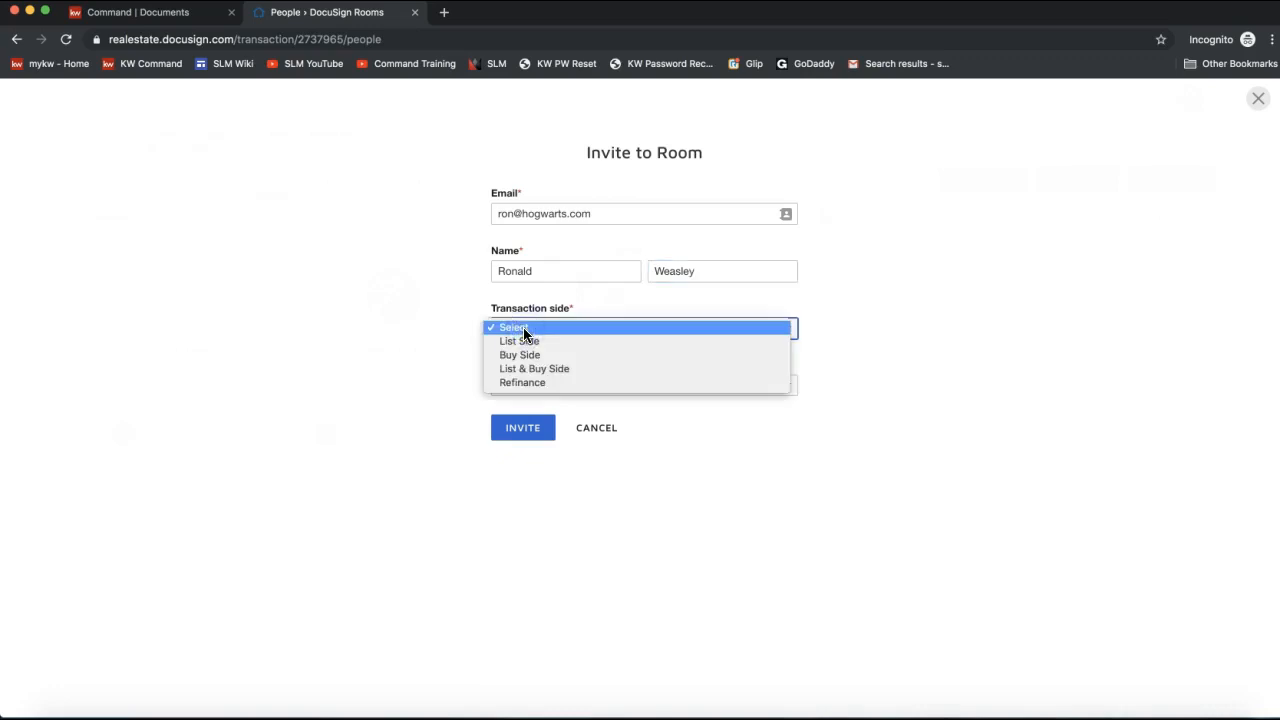
{"action": "left_click", "coordinate": [552, 312]}
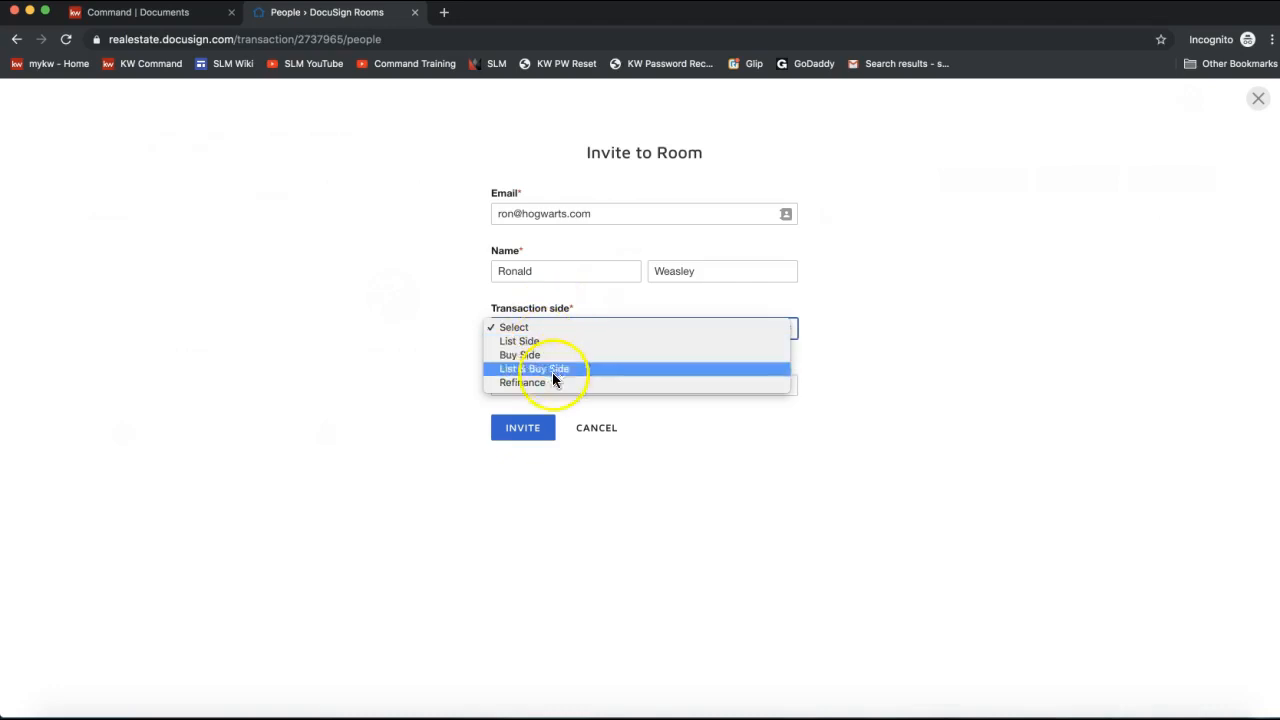
{"action": "left_click", "coordinate": [545, 341]}
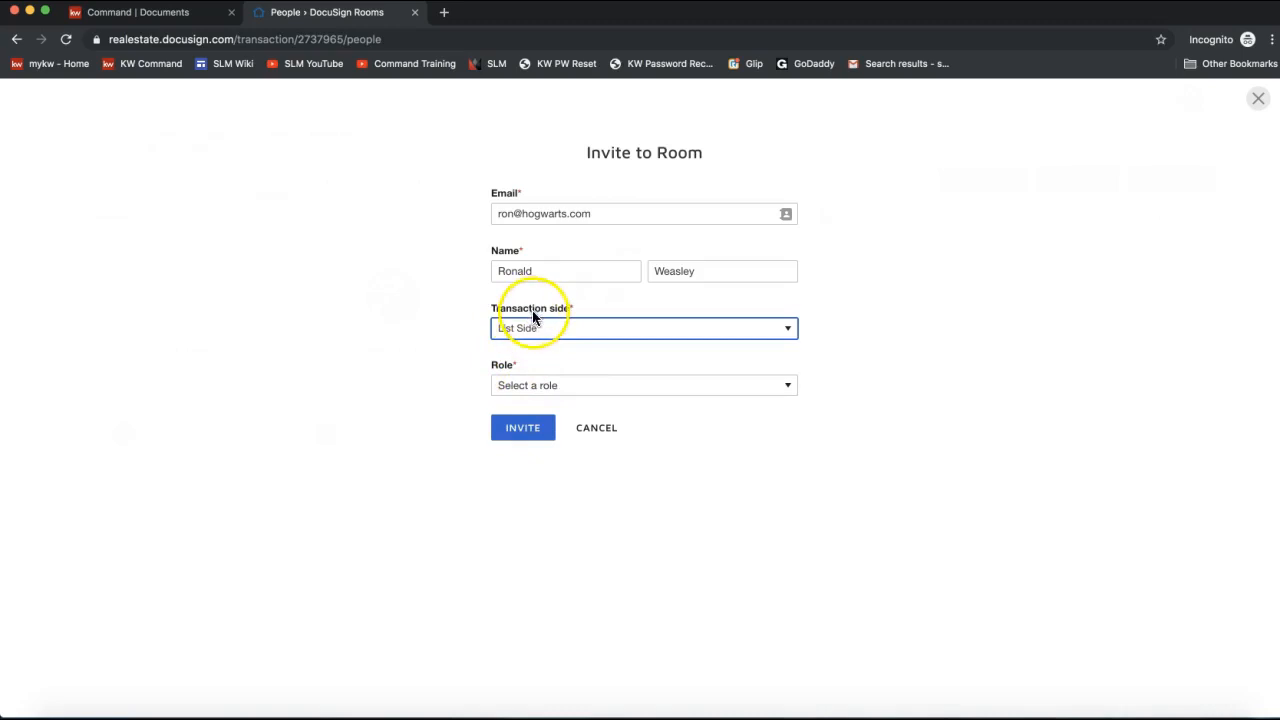
{"action": "left_click", "coordinate": [523, 386]}
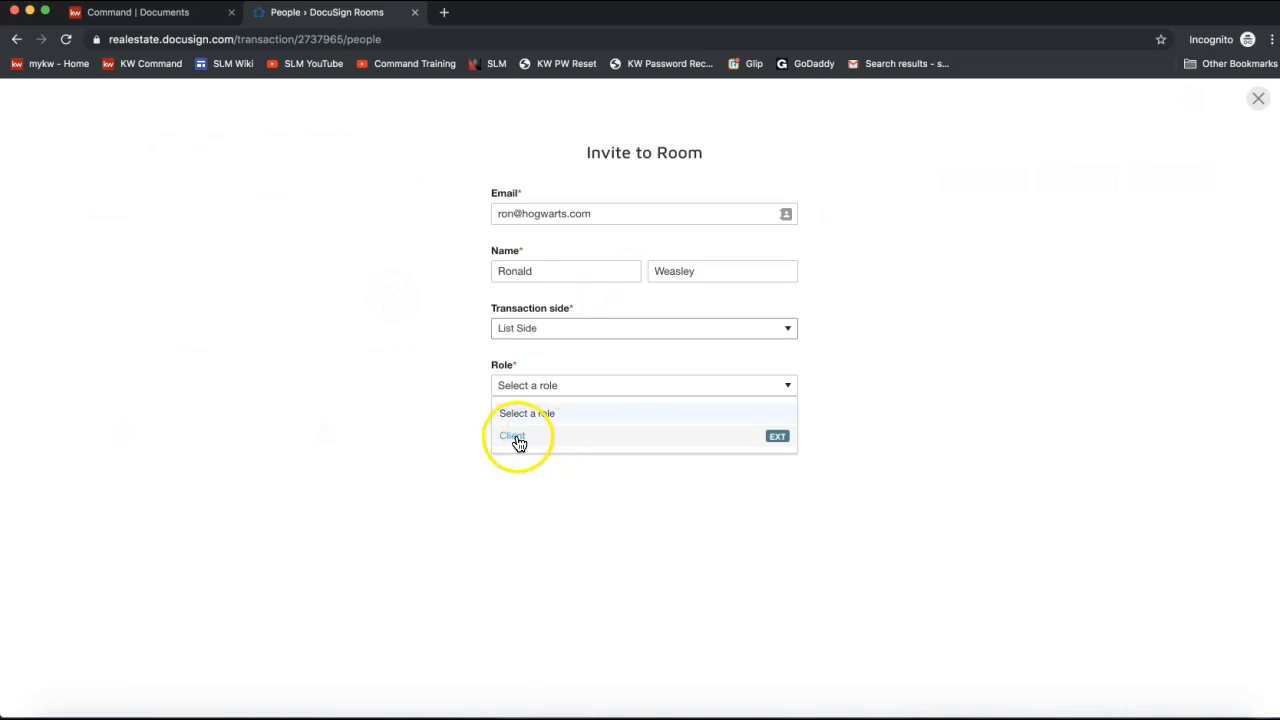
{"action": "left_click", "coordinate": [515, 438]}
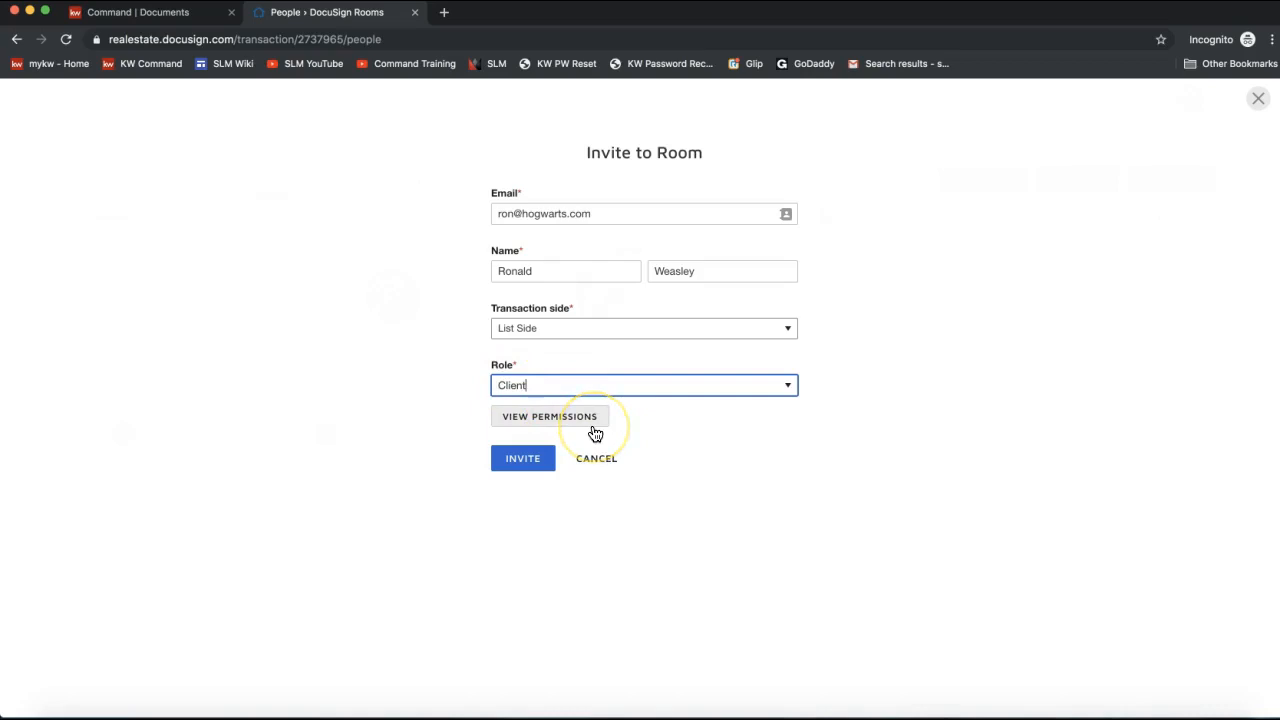
{"action": "left_click", "coordinate": [524, 468]}
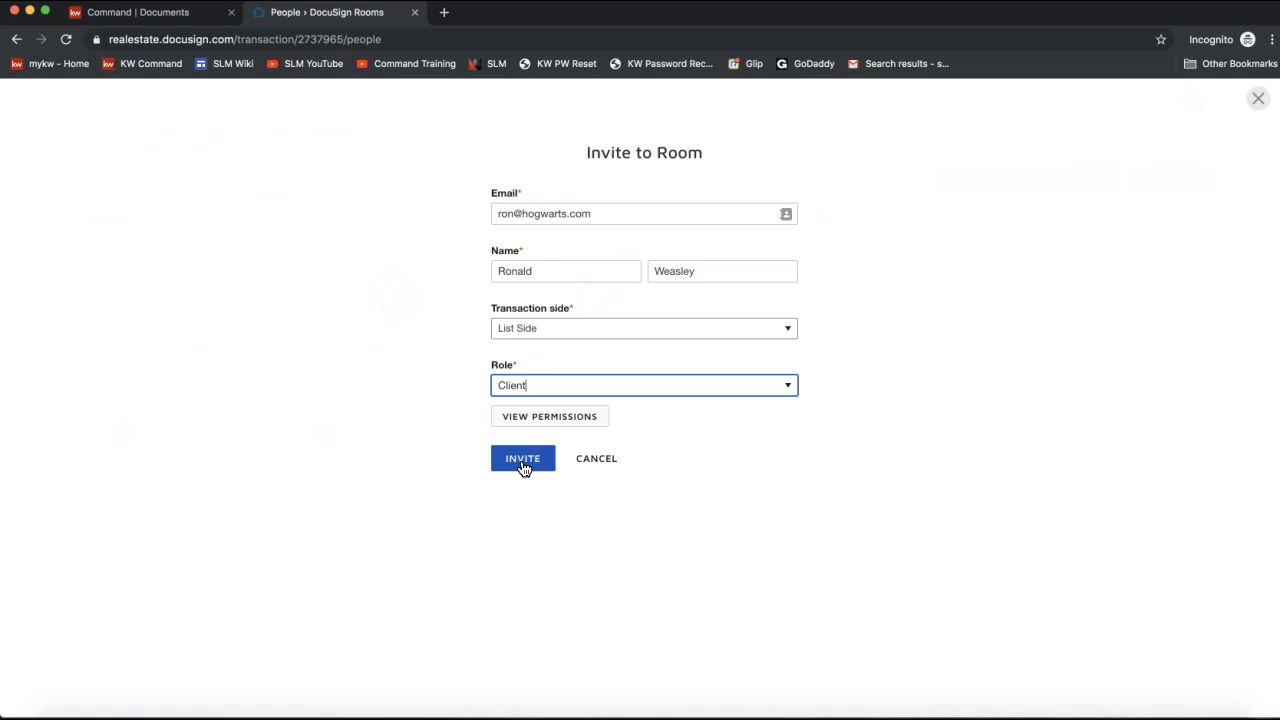
{"action": "left_click", "coordinate": [523, 462]}
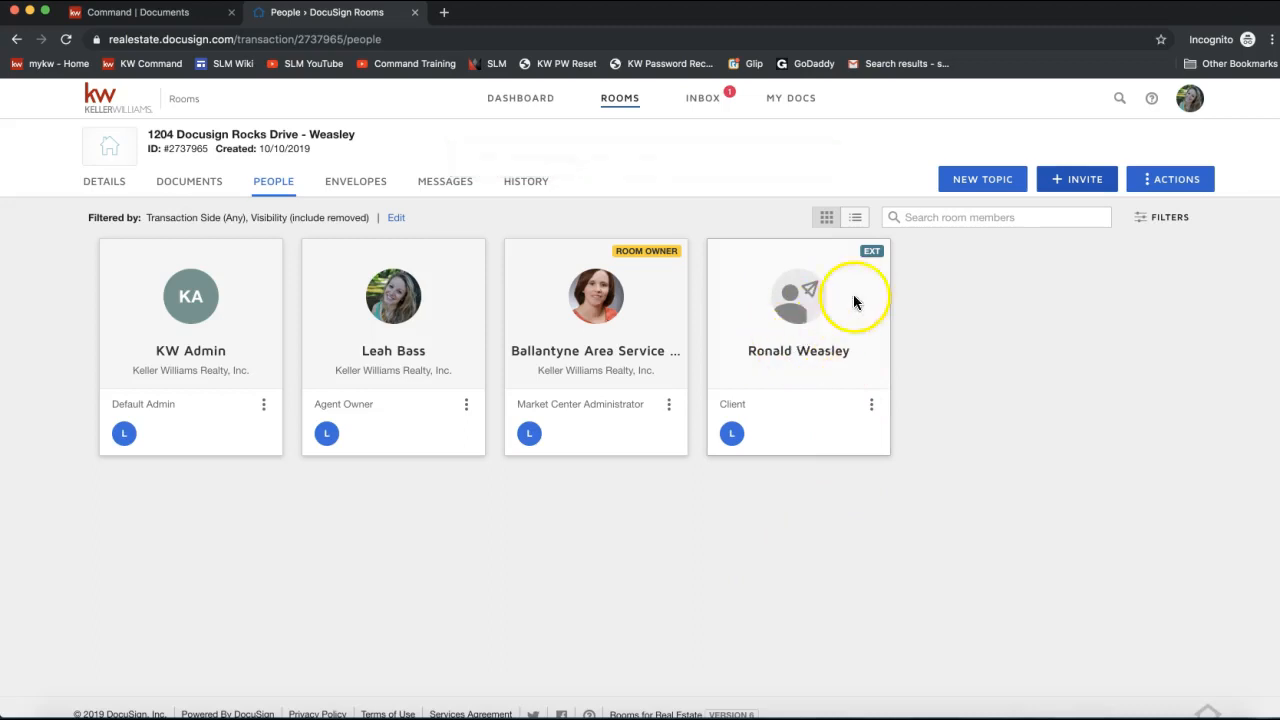
{"action": "mouse_move", "coordinate": [872, 254]}
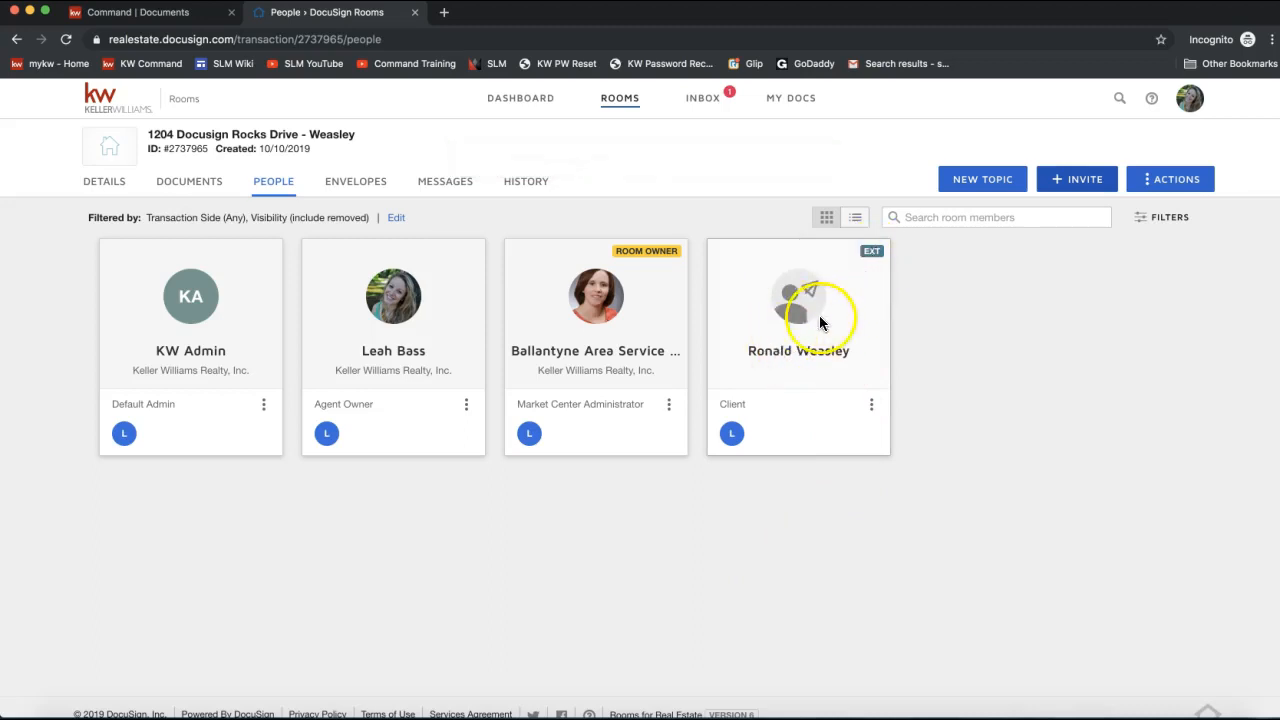
Start a new invite and fill e-mail and name from the second contact's saved suggestion.
{"action": "left_click", "coordinate": [1066, 189]}
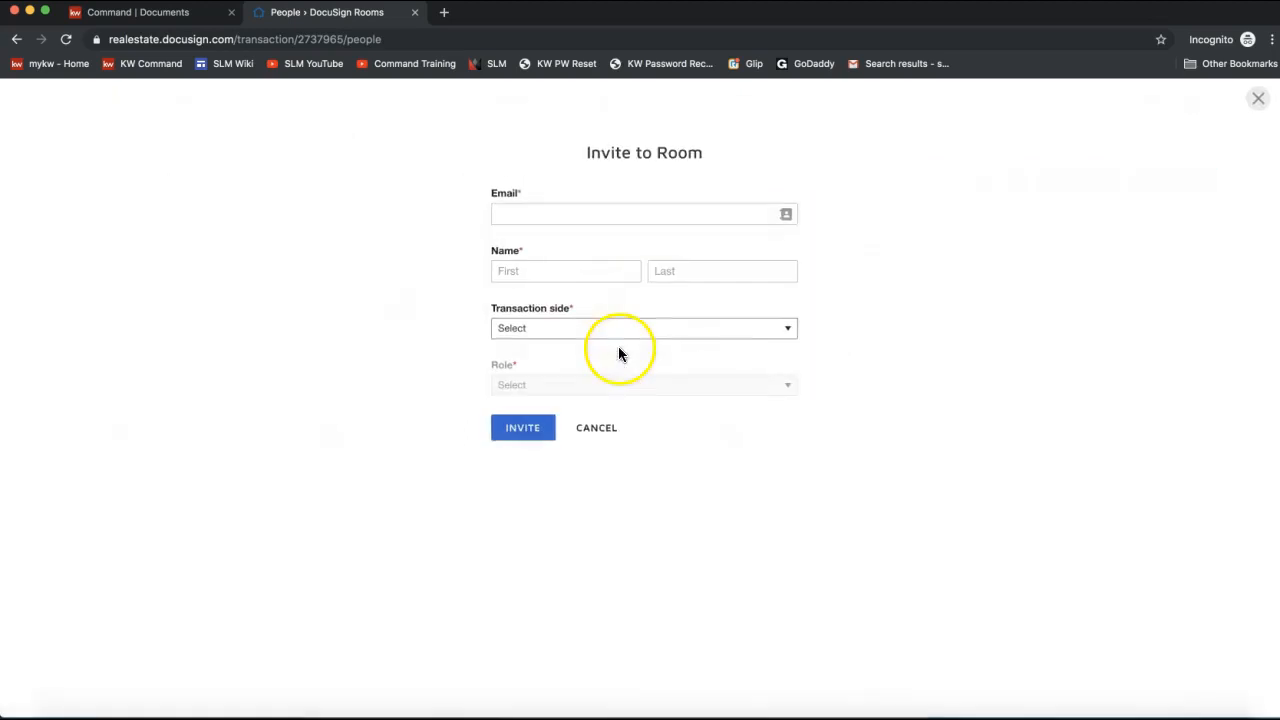
{"action": "left_click", "coordinate": [545, 206]}
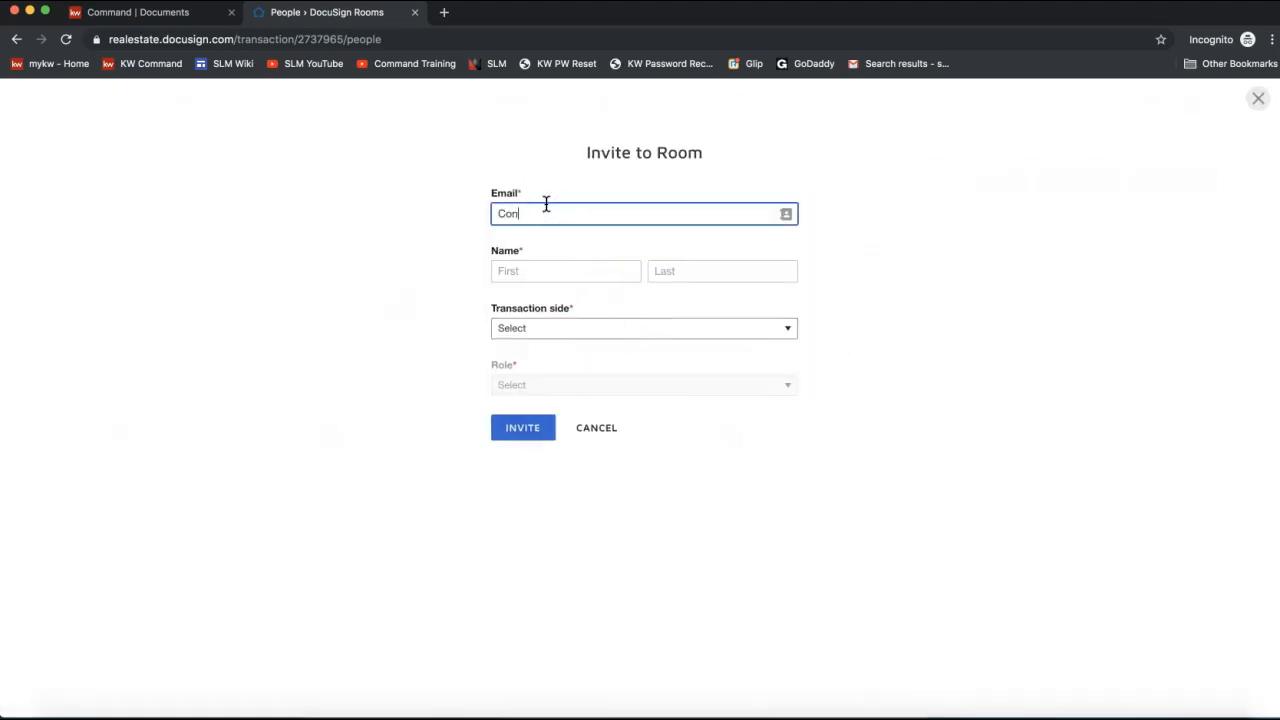
{"action": "left_click", "coordinate": [586, 270]}
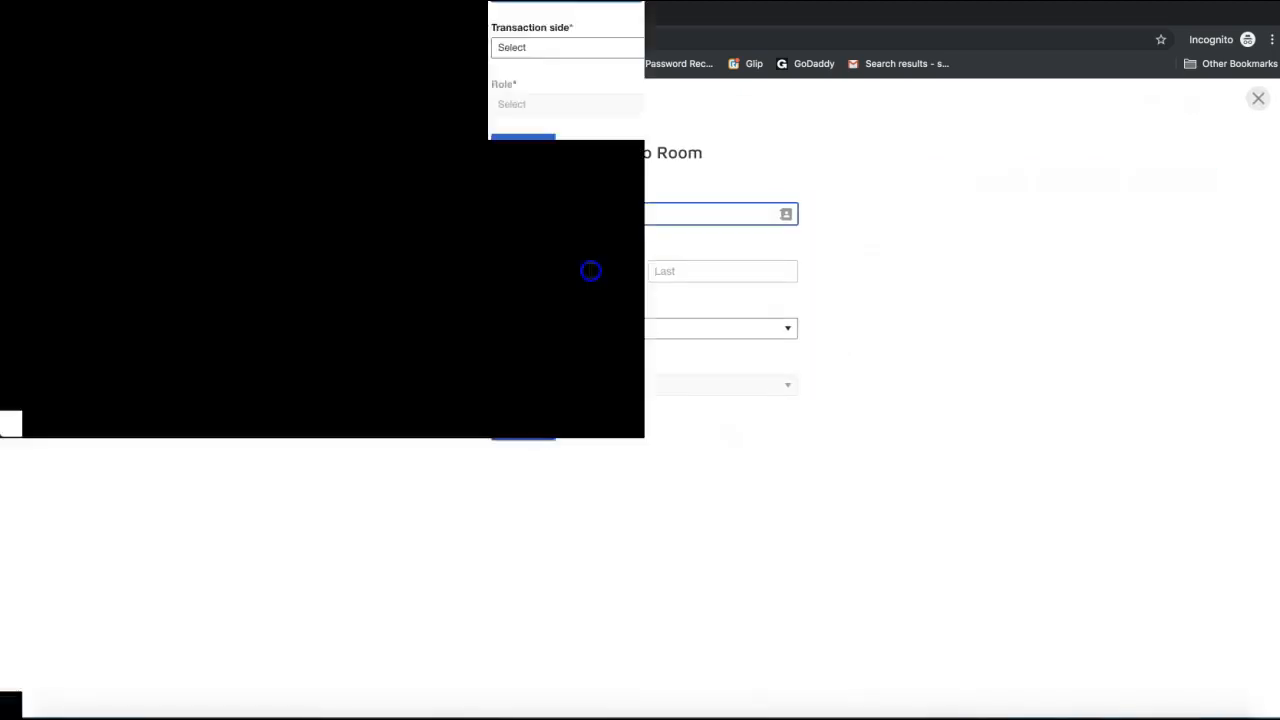
{"action": "type", "text": "Conni"}
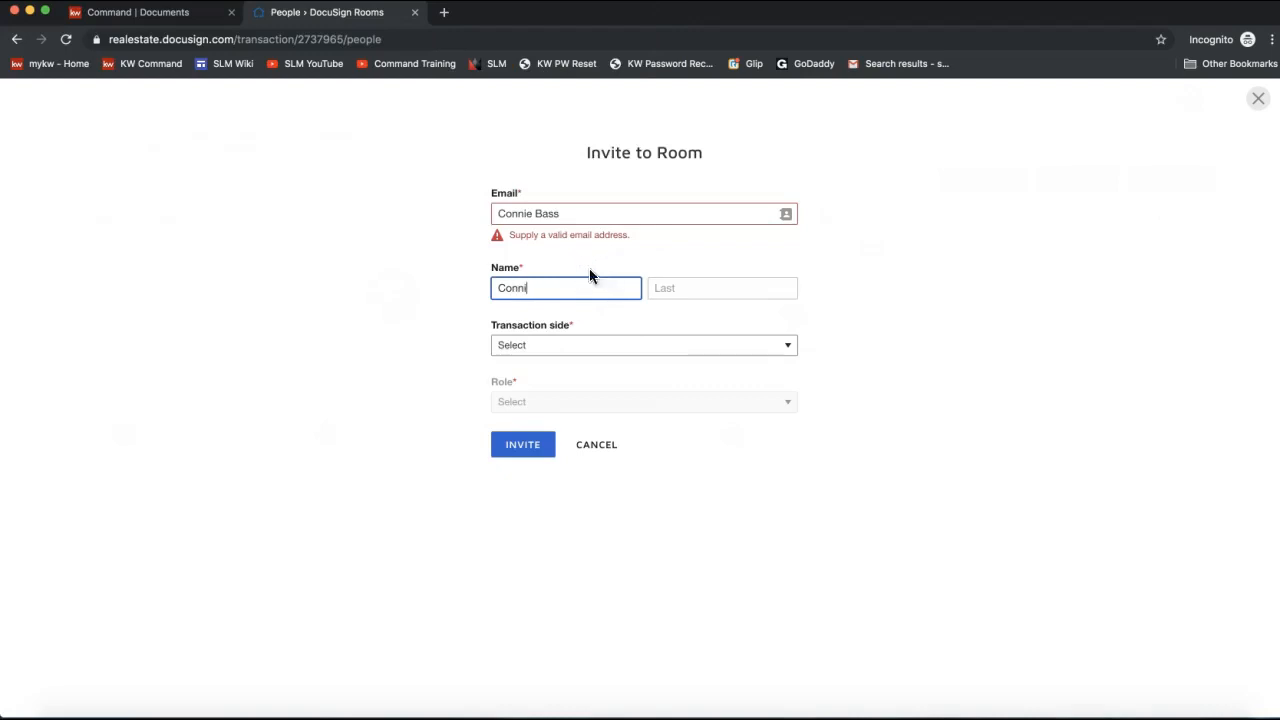
{"action": "triple_click", "coordinate": [592, 214]}
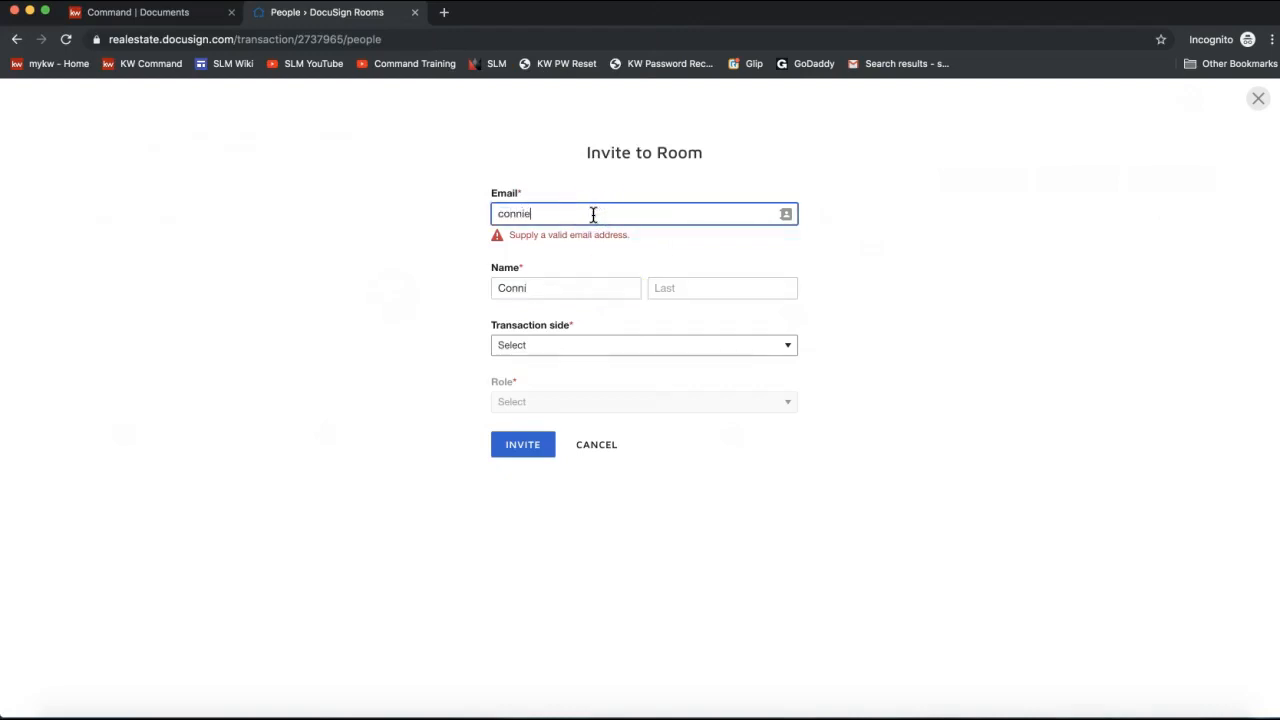
{"action": "left_click", "coordinate": [615, 250]}
{"action": "left_click", "coordinate": [571, 273]}
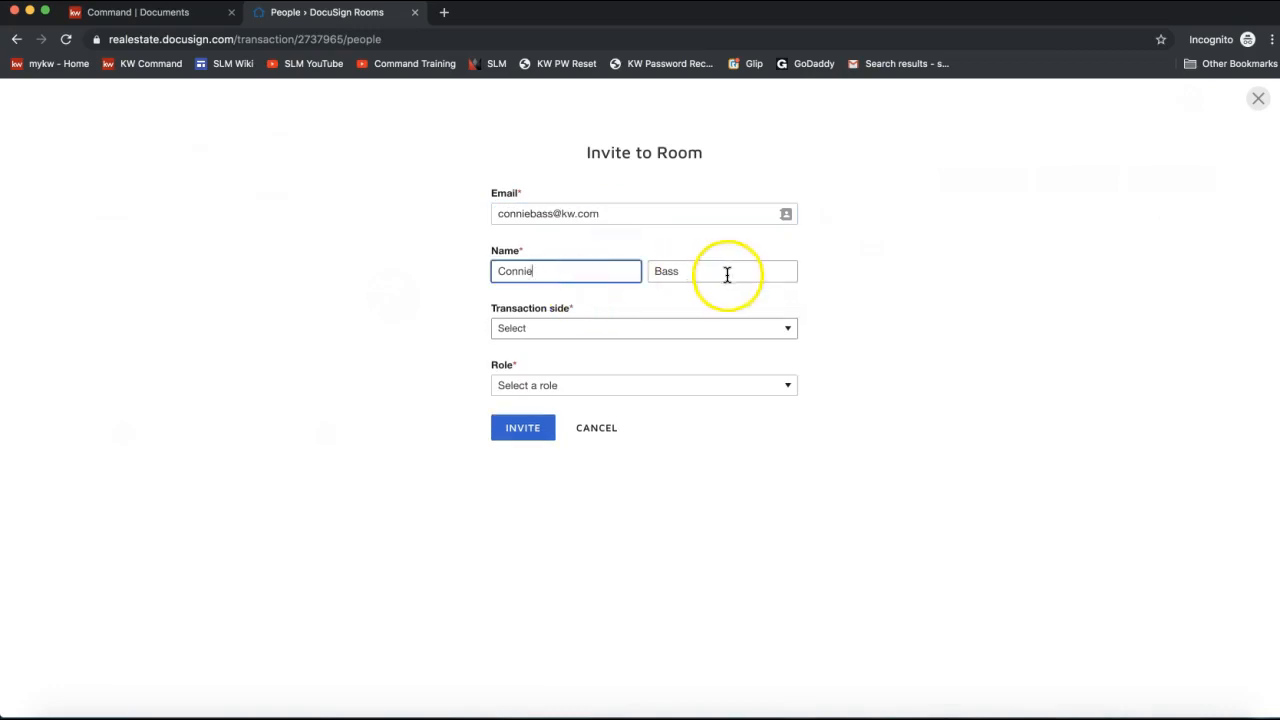
Set Transaction side to List Side and Role to Client, then send the invitation.
{"action": "left_click", "coordinate": [569, 329]}
{"action": "left_click", "coordinate": [561, 343]}
{"action": "left_click", "coordinate": [543, 385]}
{"action": "left_click", "coordinate": [535, 437]}
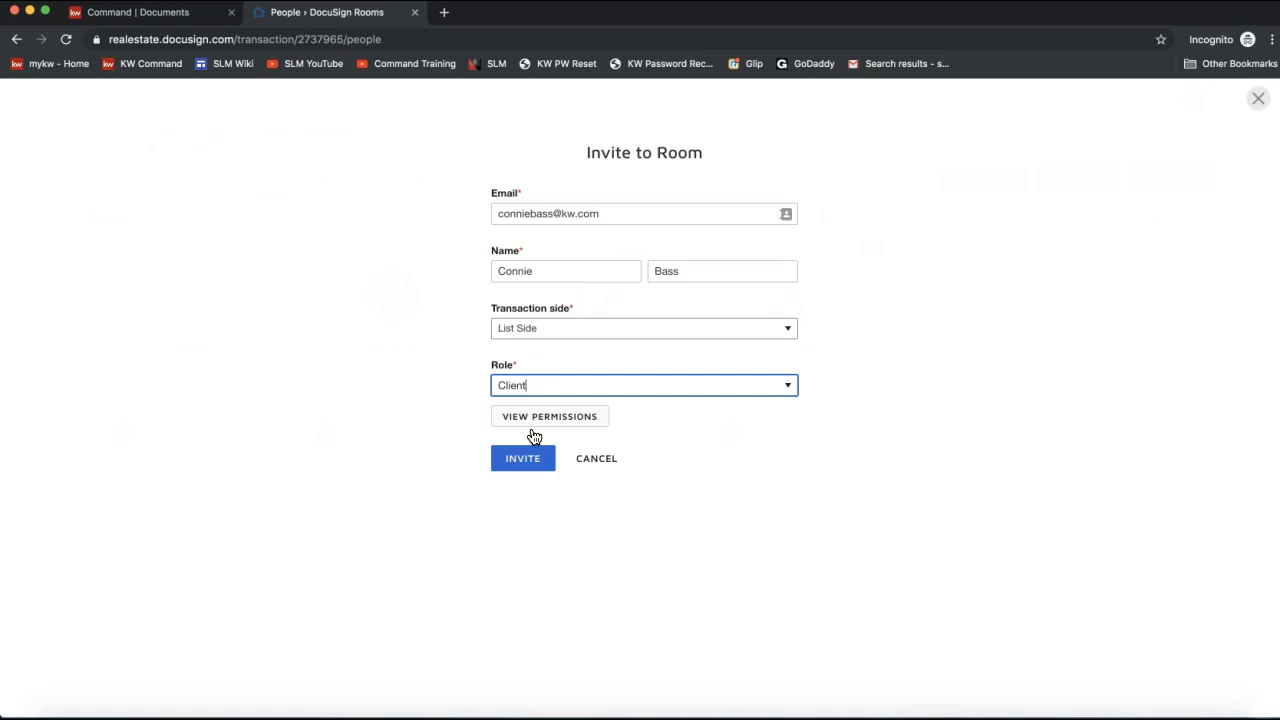
{"action": "left_click", "coordinate": [525, 461]}
{"action": "left_click", "coordinate": [514, 464]}
{"action": "left_click", "coordinate": [518, 466]}
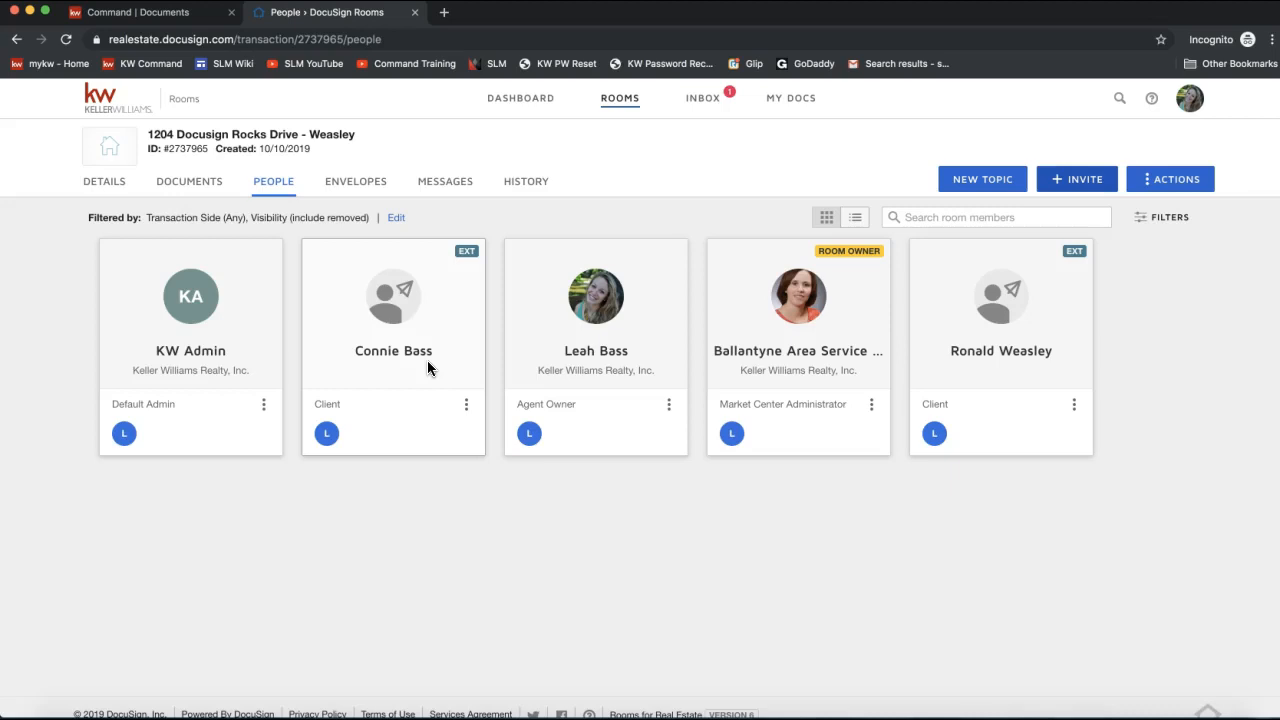
Switch to the room's Envelopes tab, which shows no envelopes yet.
{"action": "left_click", "coordinate": [360, 191]}
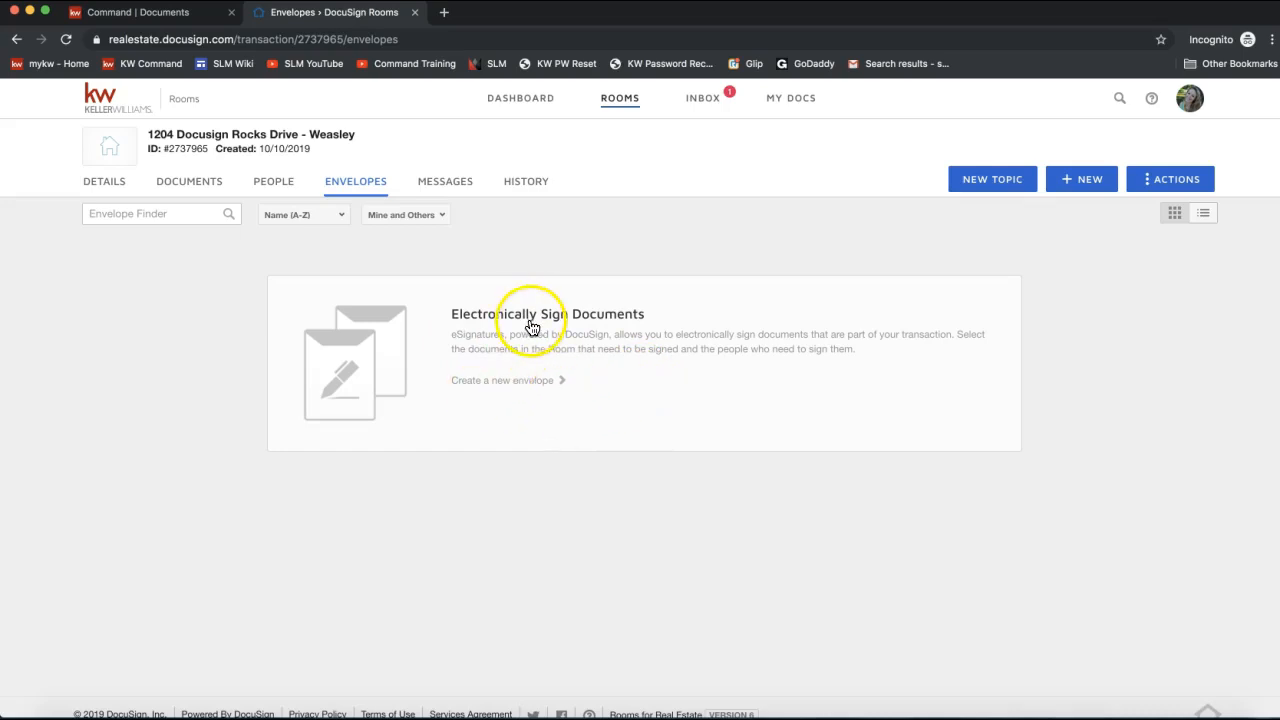
Look through the Messages and History tabs, ending on the empty Documents tab.
{"action": "left_click", "coordinate": [452, 188]}
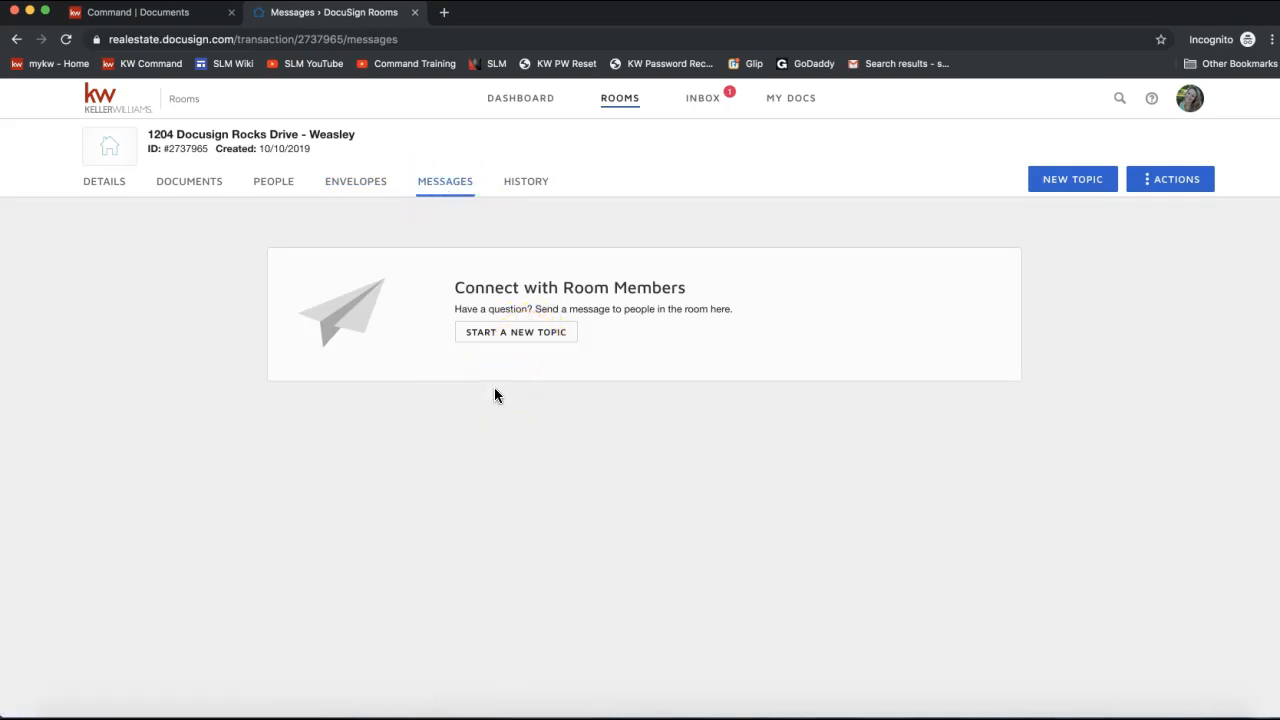
{"action": "left_click", "coordinate": [527, 185]}
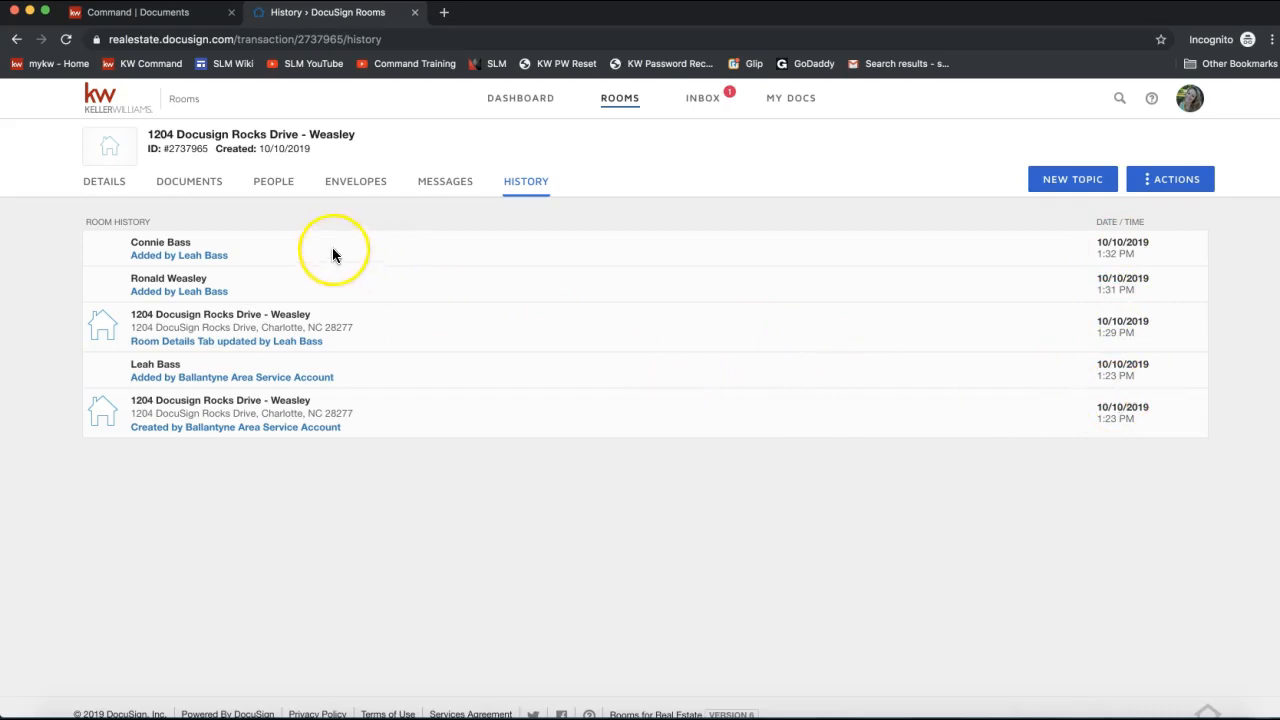
{"action": "left_click", "coordinate": [192, 188]}
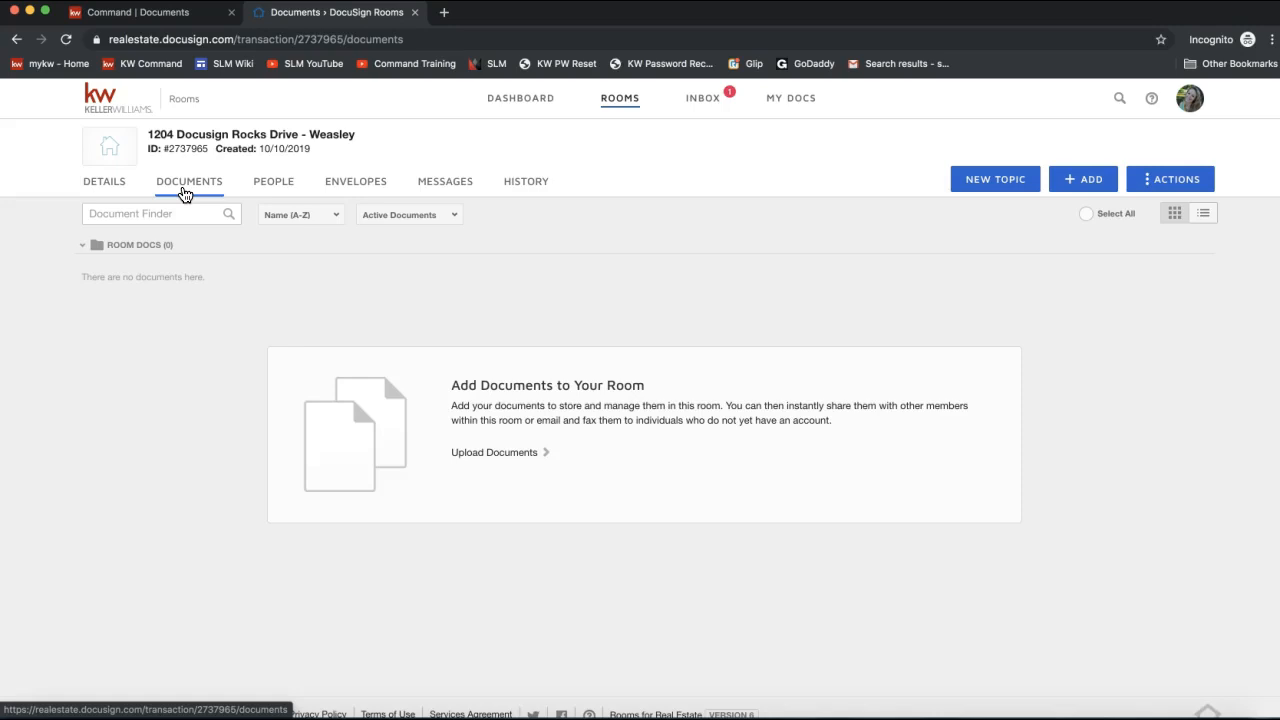
Open the + ADD menu, look over Computer, Docusign forms and Zipform, and pick Docusign forms.
{"action": "left_click", "coordinate": [185, 190]}
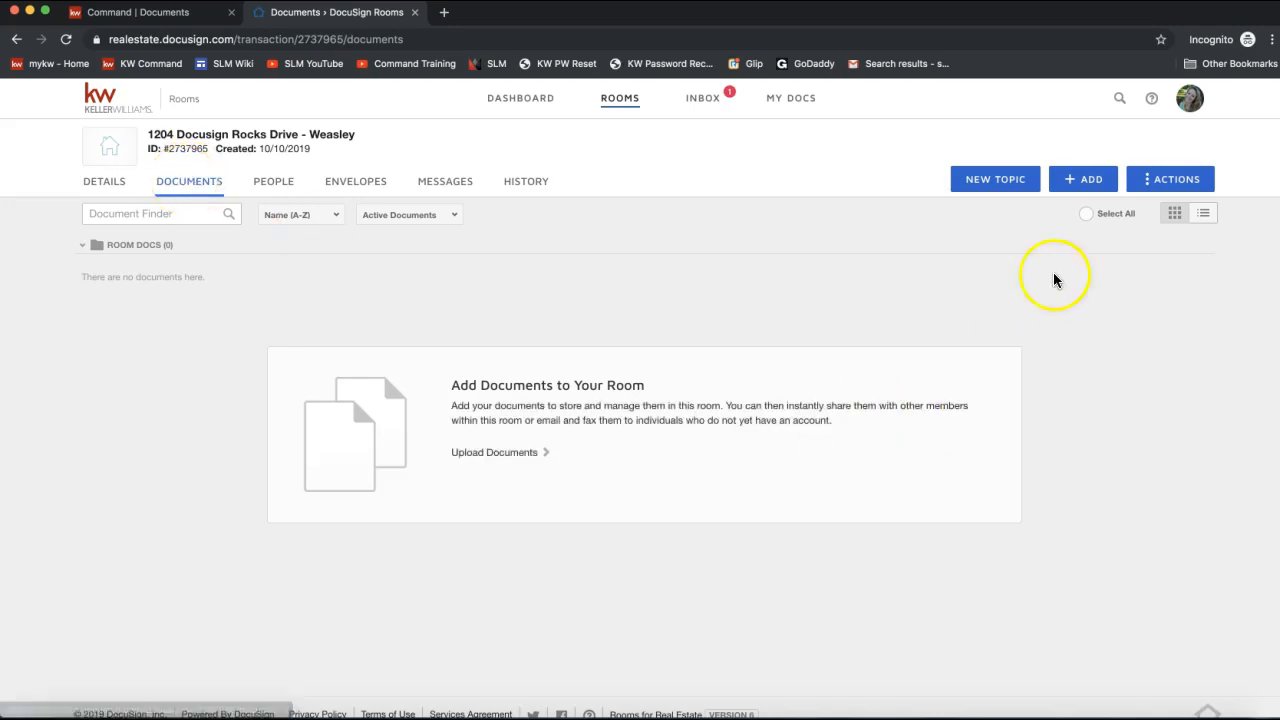
{"action": "left_click", "coordinate": [1078, 187]}
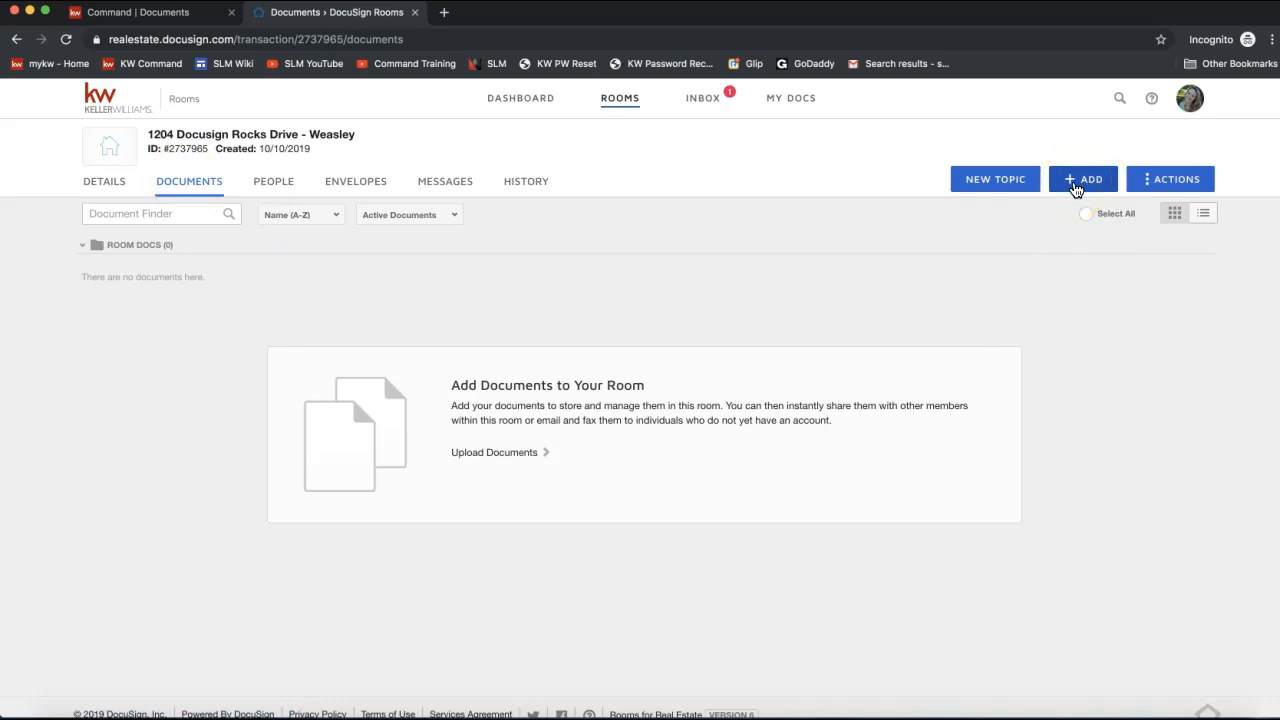
{"action": "left_click", "coordinate": [1098, 188]}
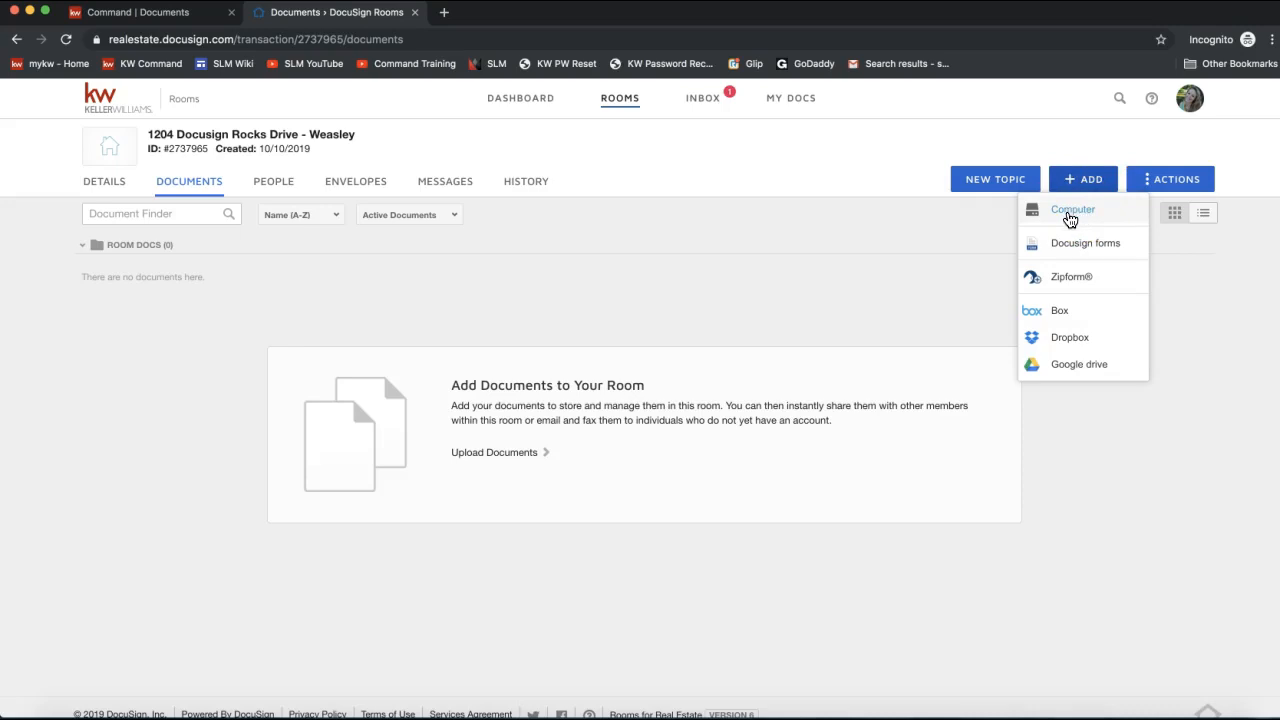
{"action": "left_click", "coordinate": [1071, 219]}
{"action": "left_click", "coordinate": [1074, 221]}
{"action": "left_click", "coordinate": [1083, 221]}
{"action": "left_click", "coordinate": [1078, 255]}
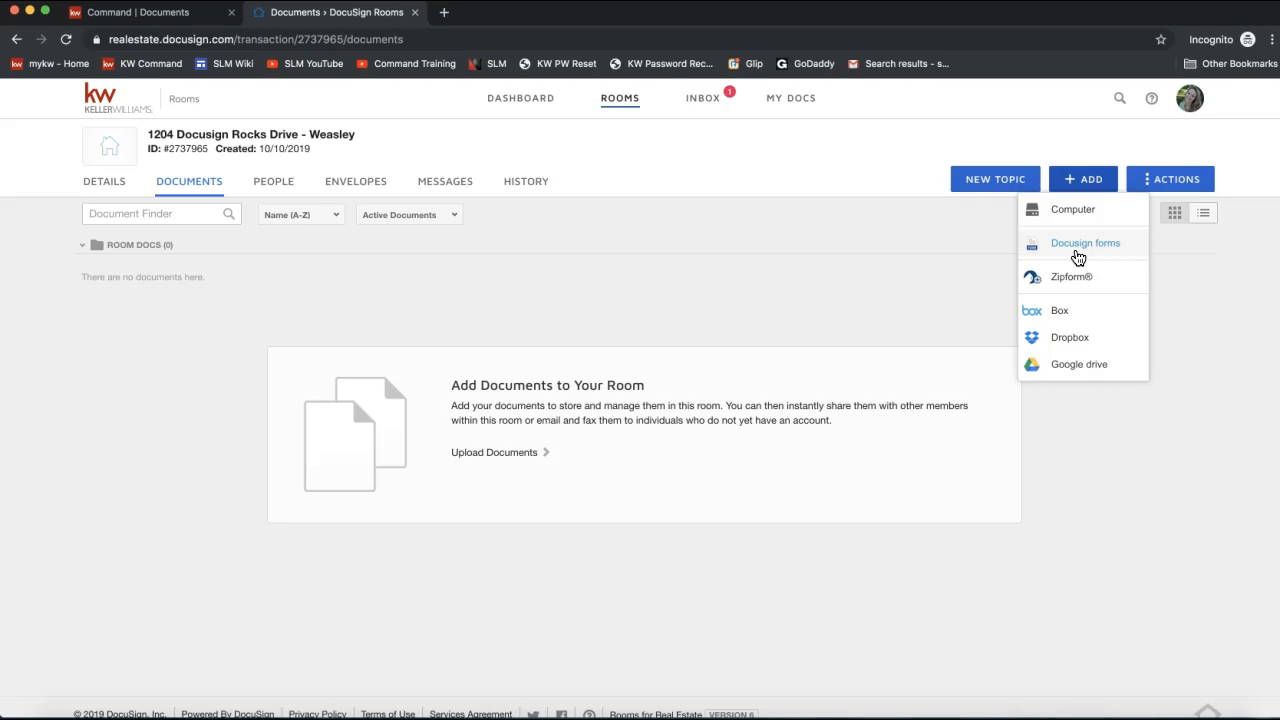
{"action": "left_click", "coordinate": [1078, 257]}
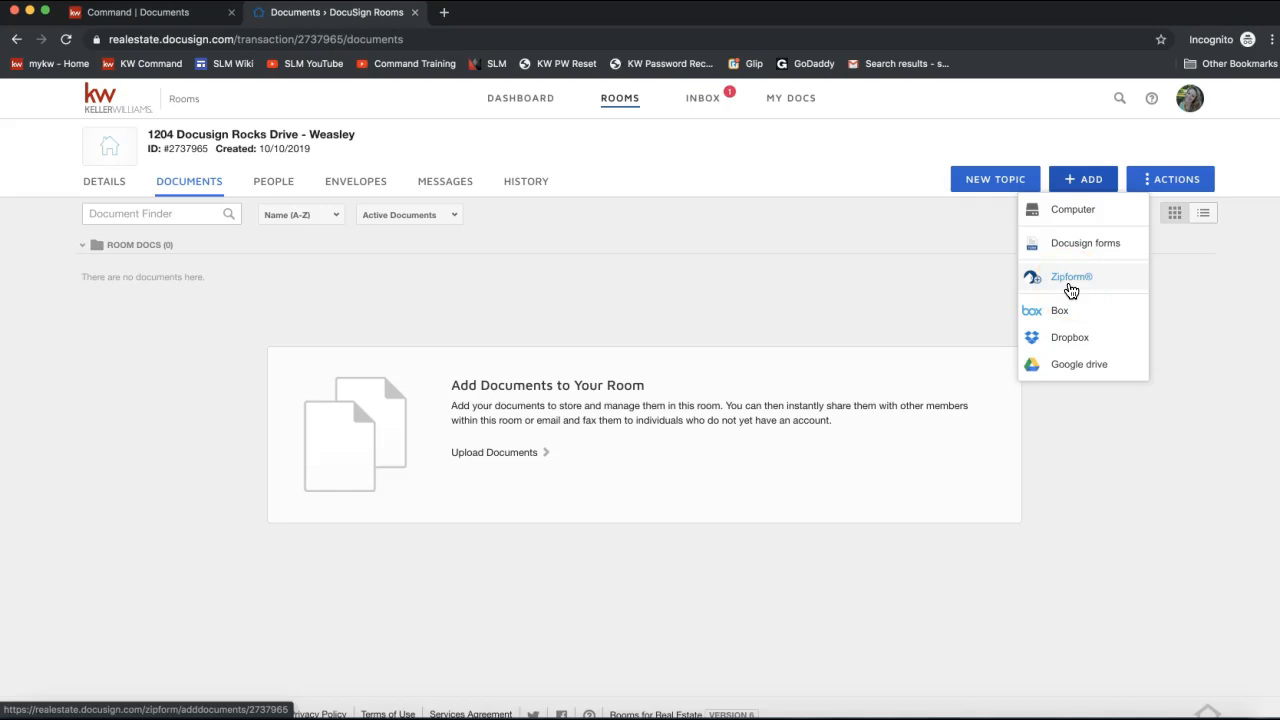
{"action": "left_click", "coordinate": [1067, 289]}
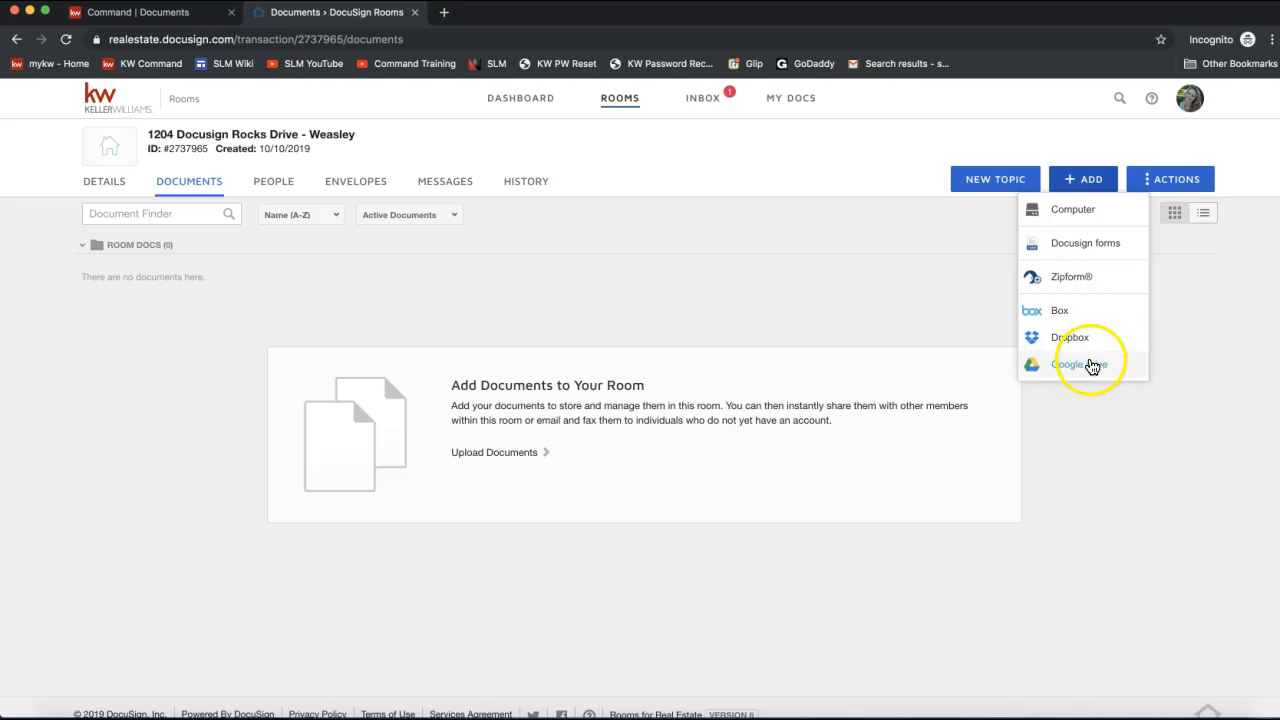
{"action": "left_click", "coordinate": [1071, 251]}
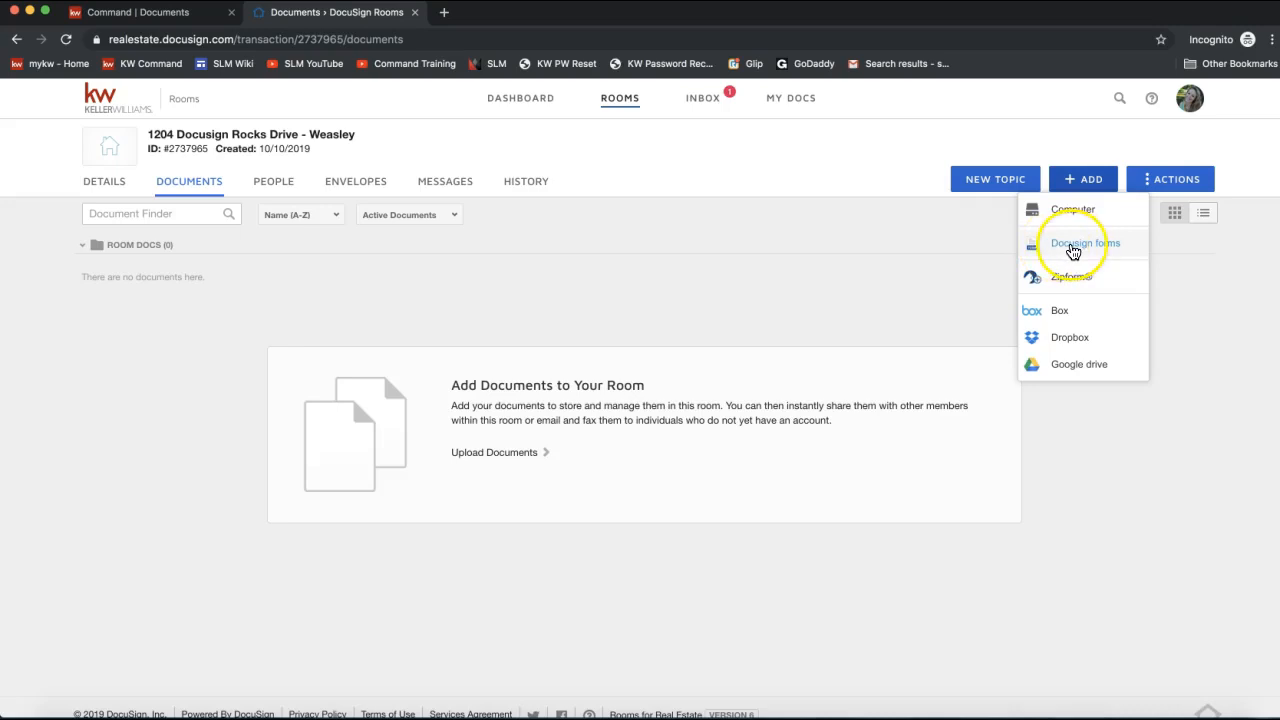
{"action": "left_click", "coordinate": [1087, 179]}
{"action": "left_click", "coordinate": [1074, 253]}
Choose Docusign forms and pick CULLMAN ASSOCIATION OF REALTORS® INC in the NRDS dialog.
{"action": "left_click", "coordinate": [1074, 253]}
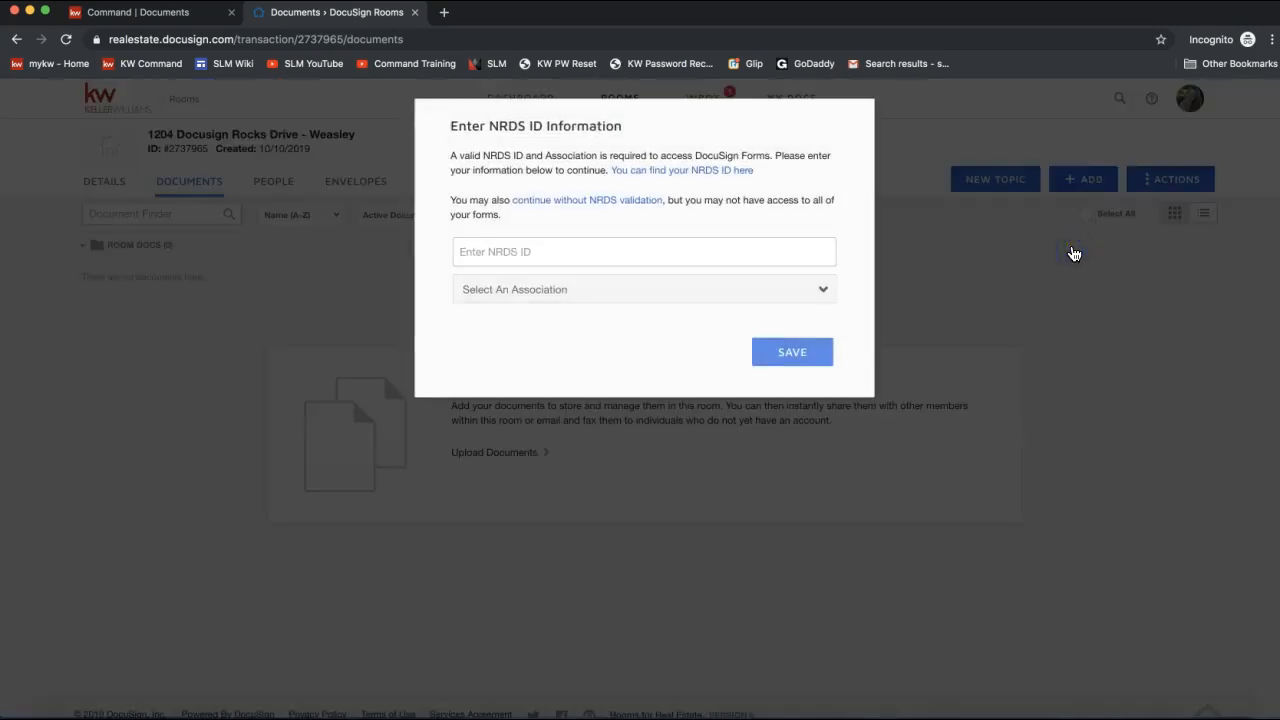
{"action": "left_click", "coordinate": [452, 126]}
{"action": "left_click_drag", "start_coordinate": [452, 126], "coordinate": [624, 125]}
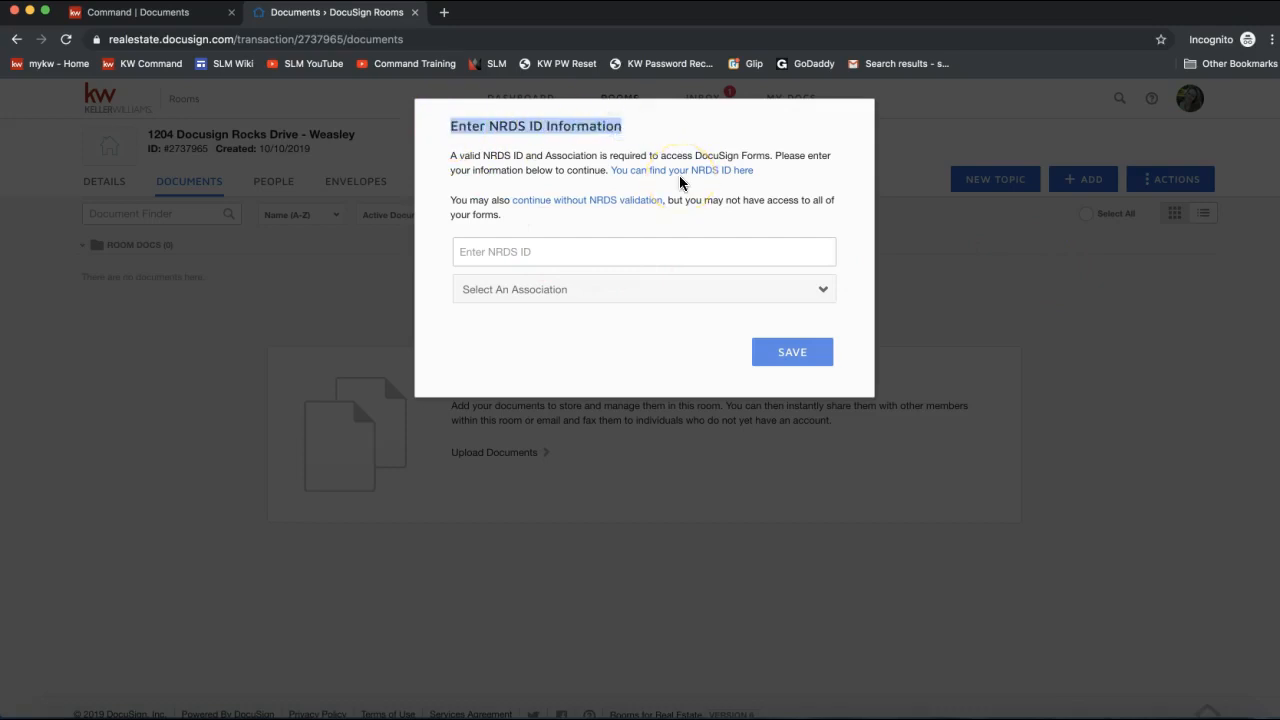
{"action": "left_click", "coordinate": [528, 296]}
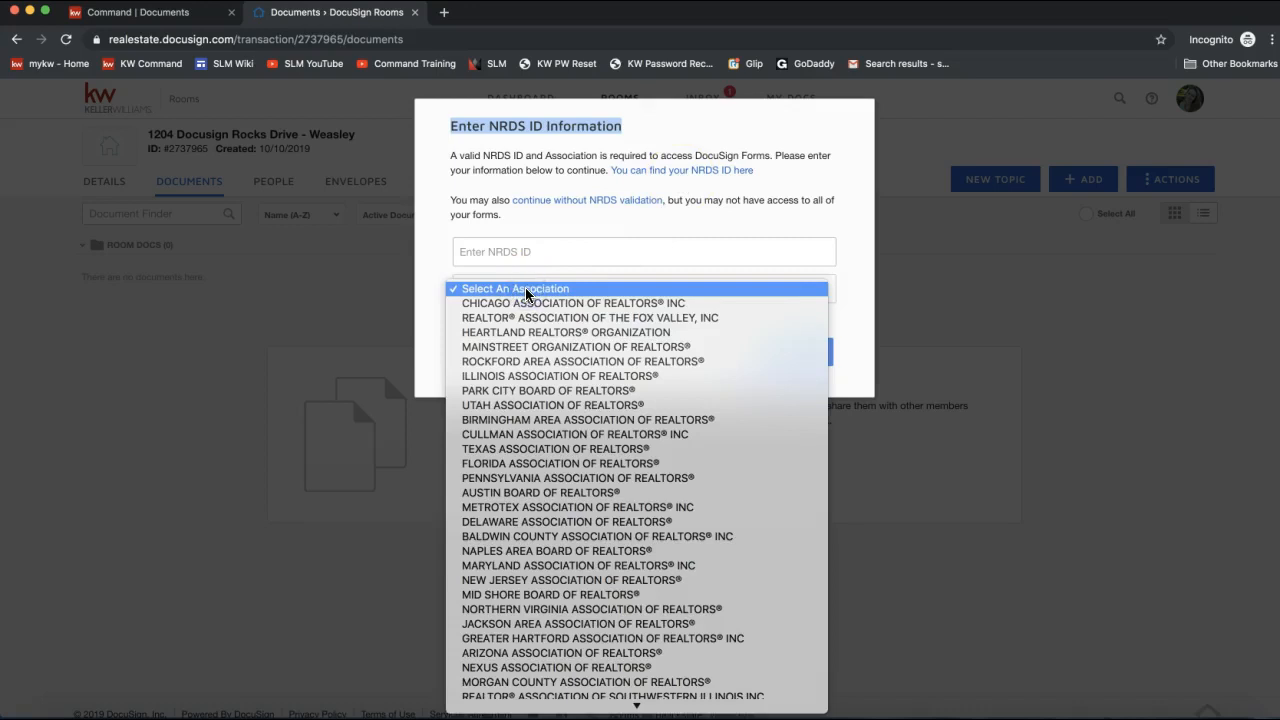
{"action": "scroll", "coordinate": [549, 460], "scroll_direction": "down", "scroll_amount": 3}
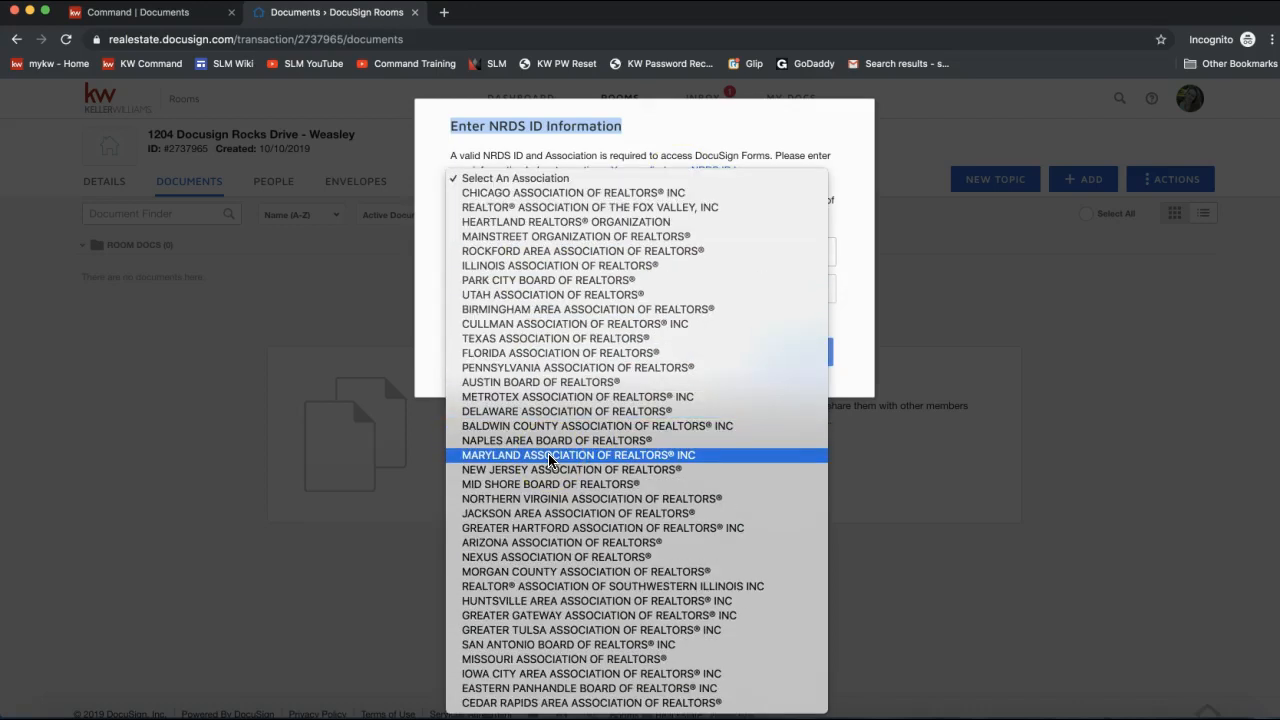
{"action": "left_click", "coordinate": [540, 326]}
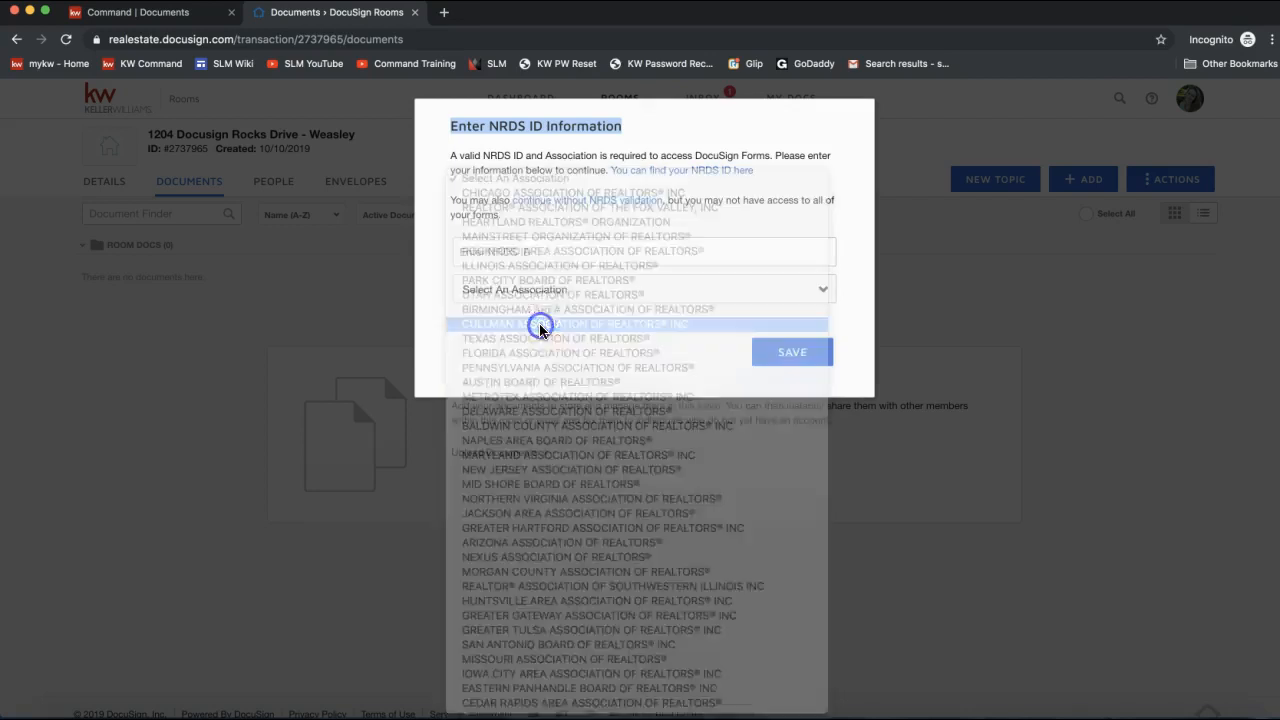
Reset the association to none and continue without NRDS validation.
{"action": "left_click", "coordinate": [506, 257]}
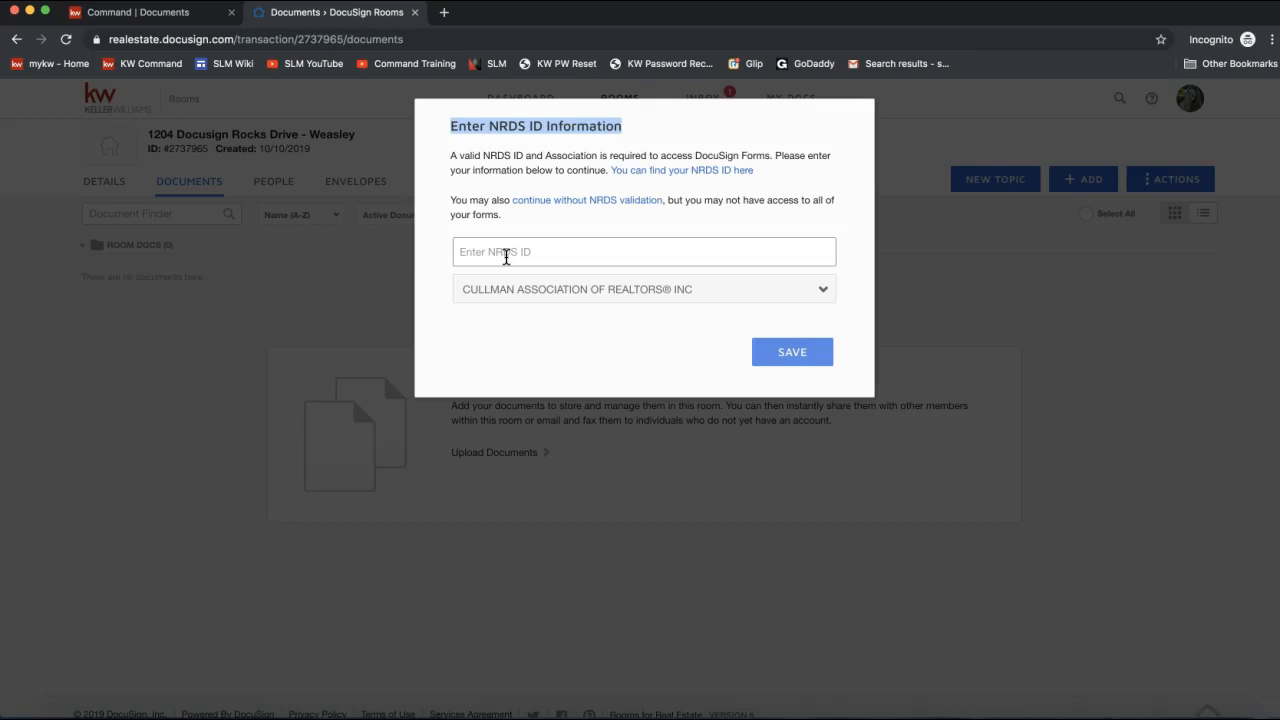
{"action": "left_click", "coordinate": [571, 150]}
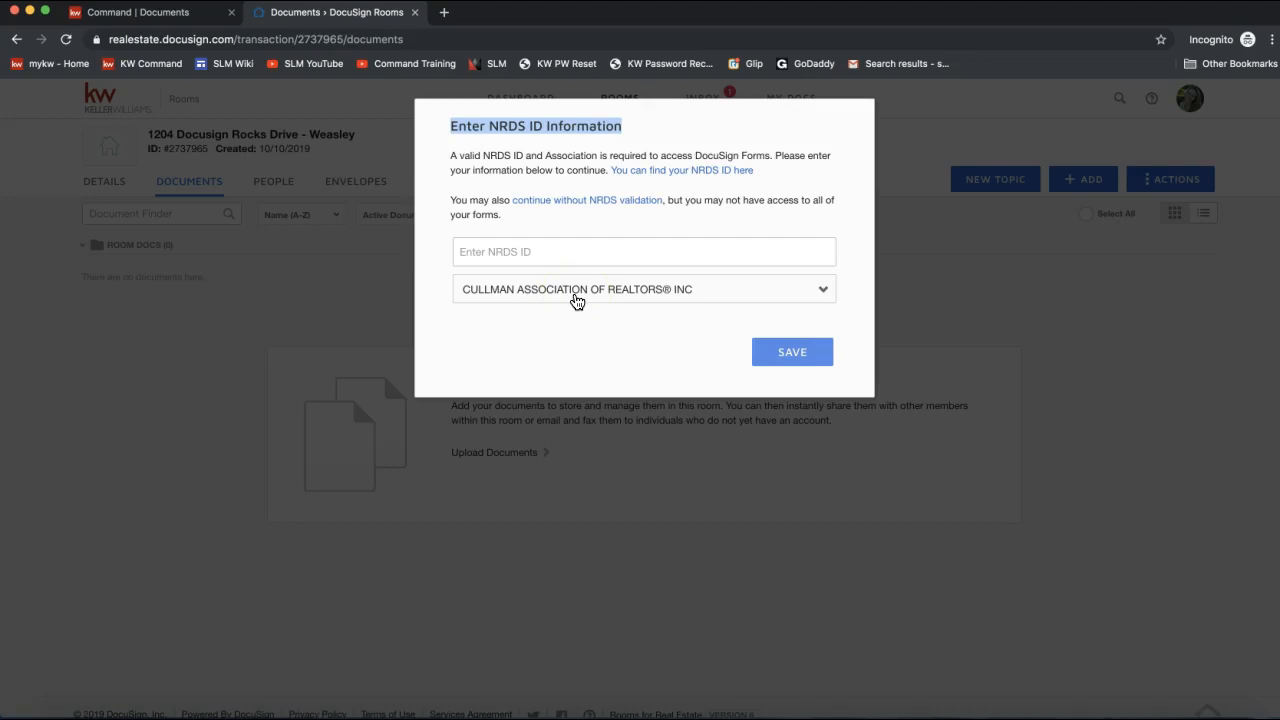
{"action": "left_click", "coordinate": [576, 296]}
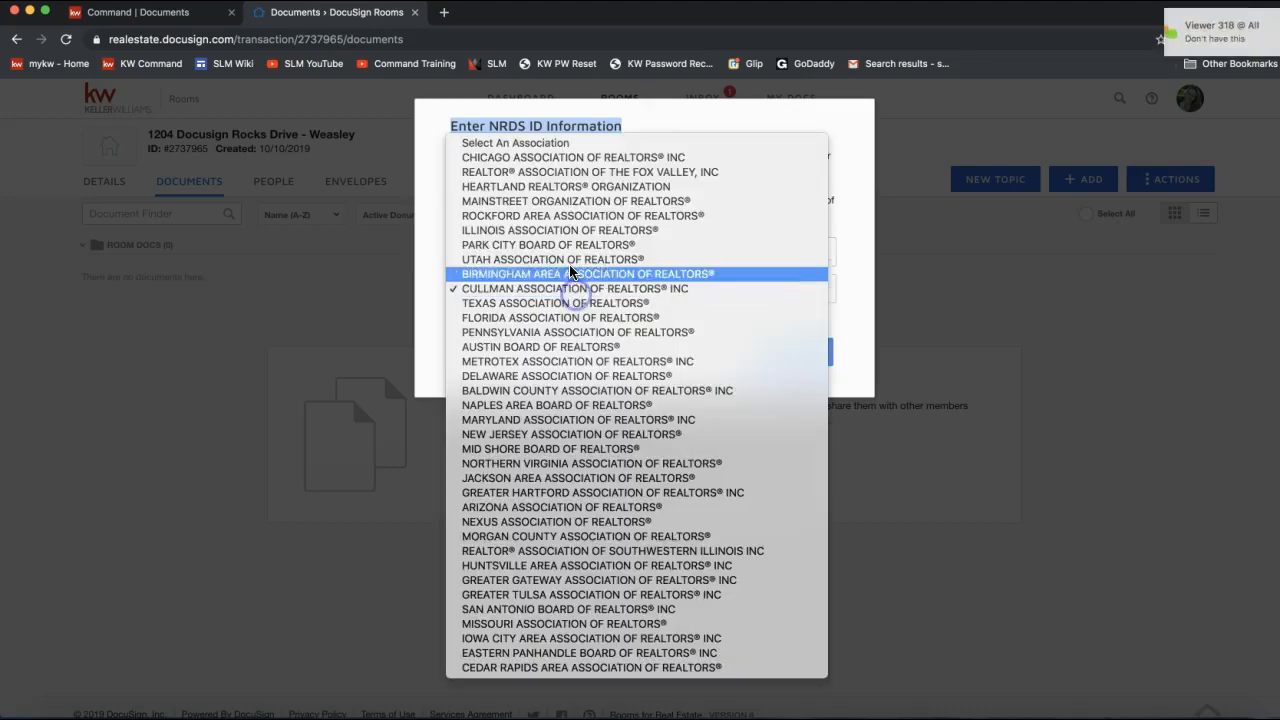
{"action": "left_click", "coordinate": [530, 124]}
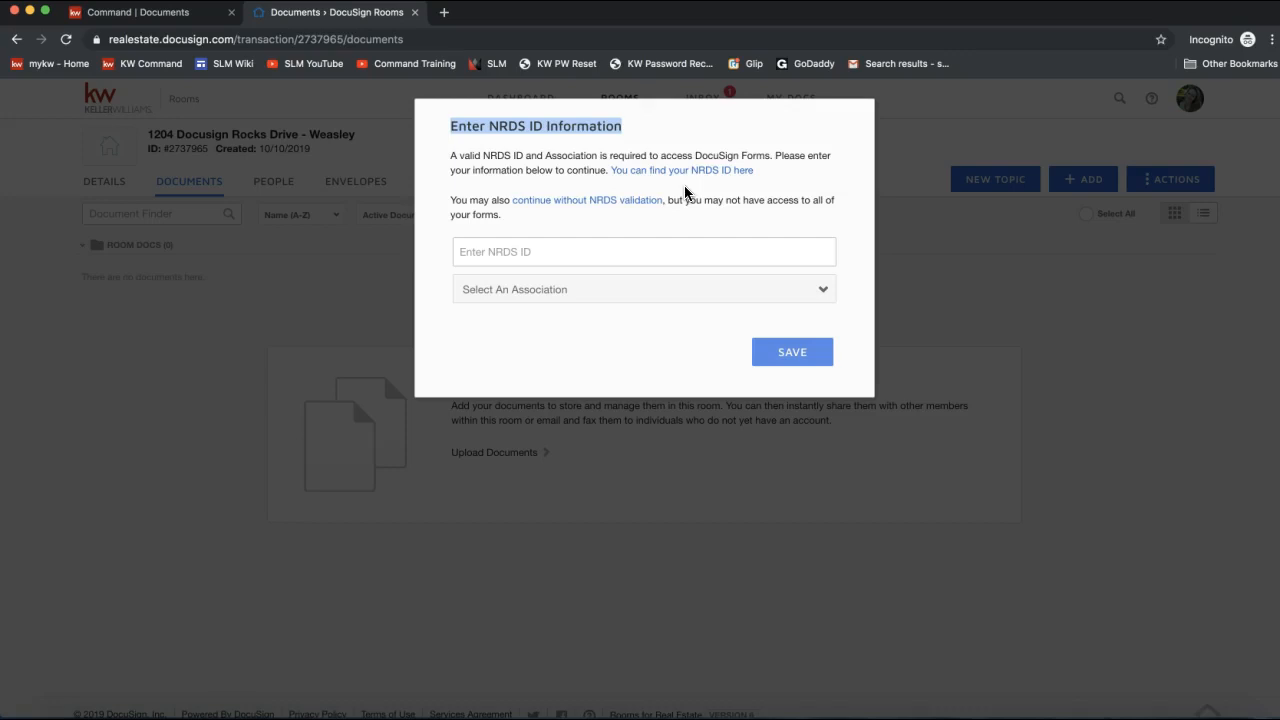
{"action": "left_click", "coordinate": [643, 187]}
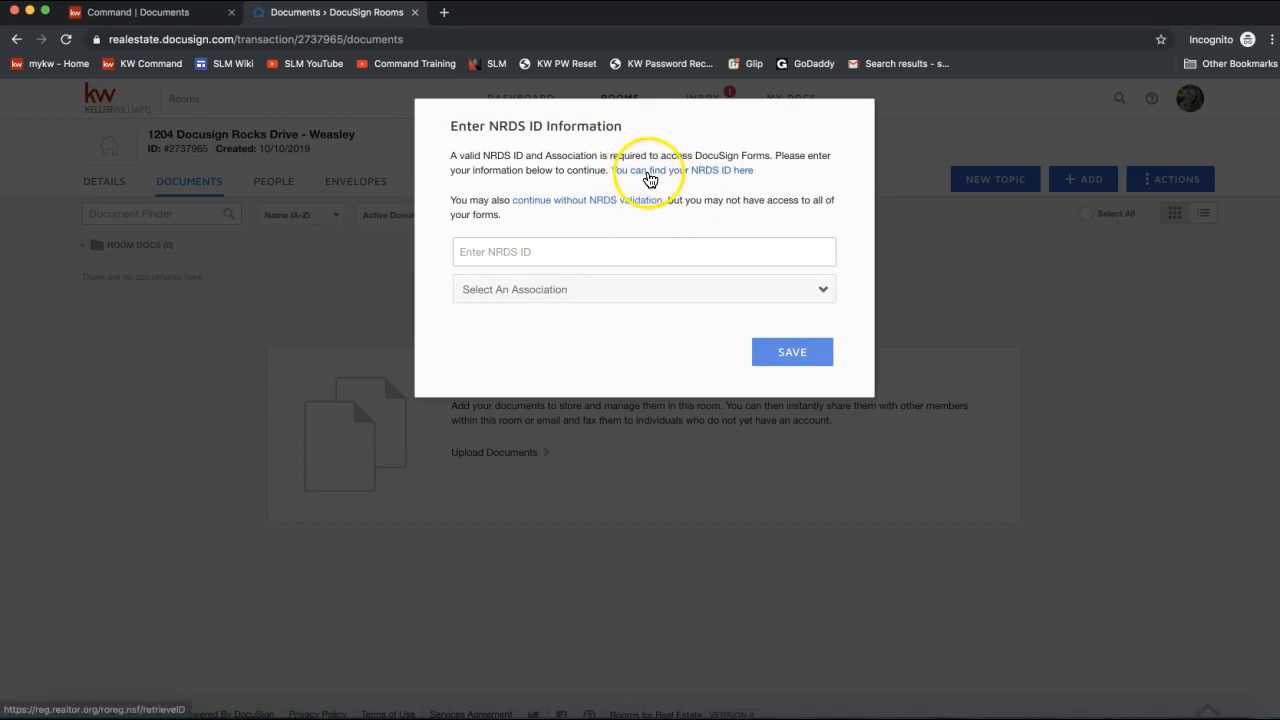
{"action": "left_click", "coordinate": [558, 202]}
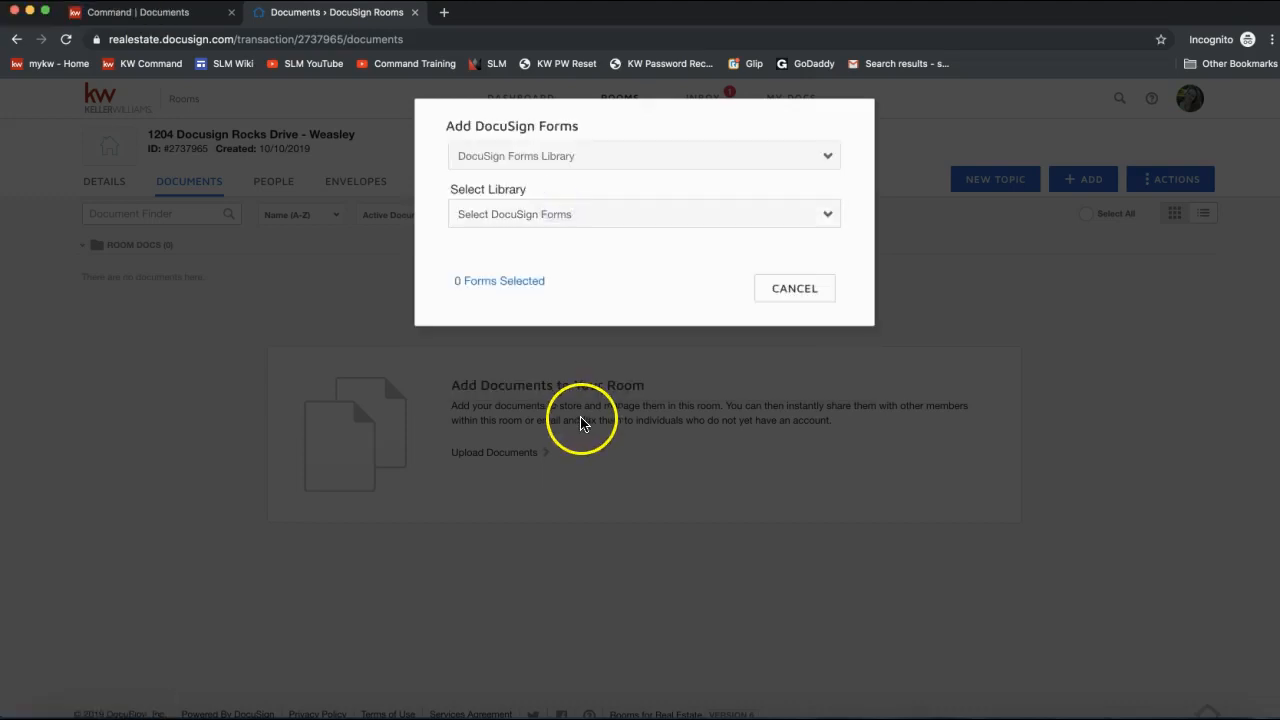
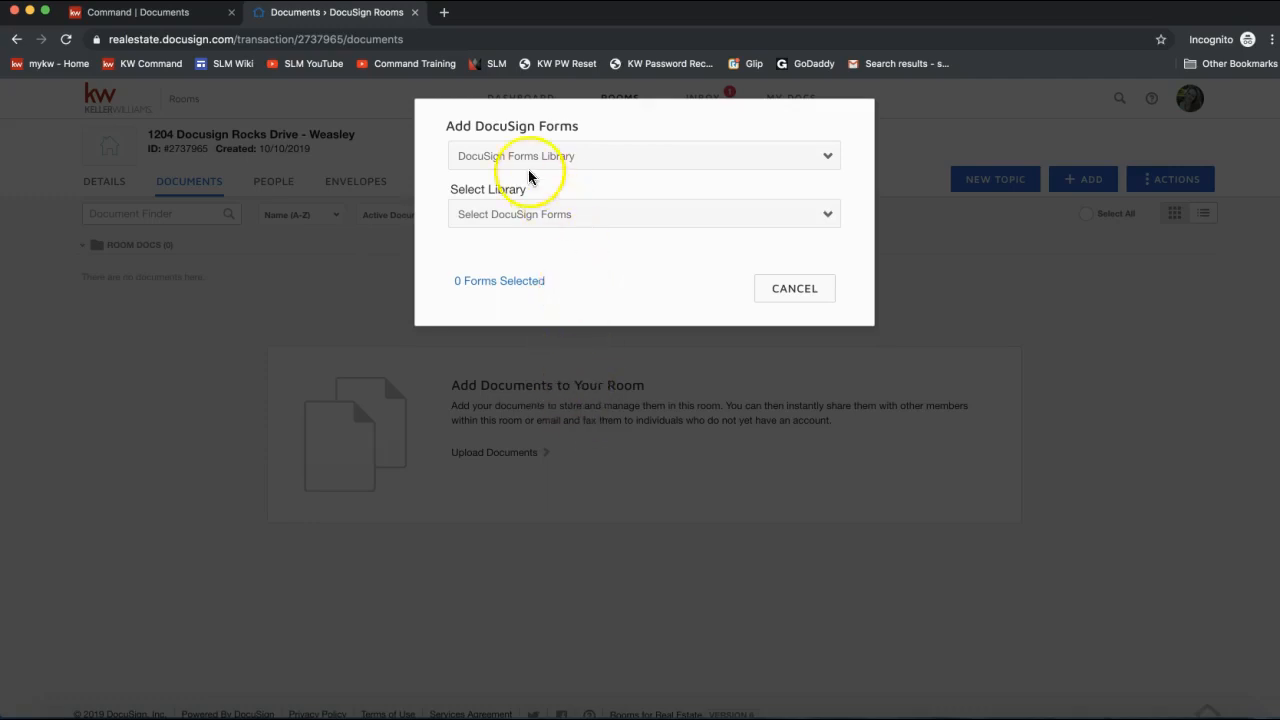
Try the form source list, switching to DocuSign Forms Group and back to DocuSign Forms Library.
{"action": "left_click", "coordinate": [500, 160]}
{"action": "left_click", "coordinate": [503, 157]}
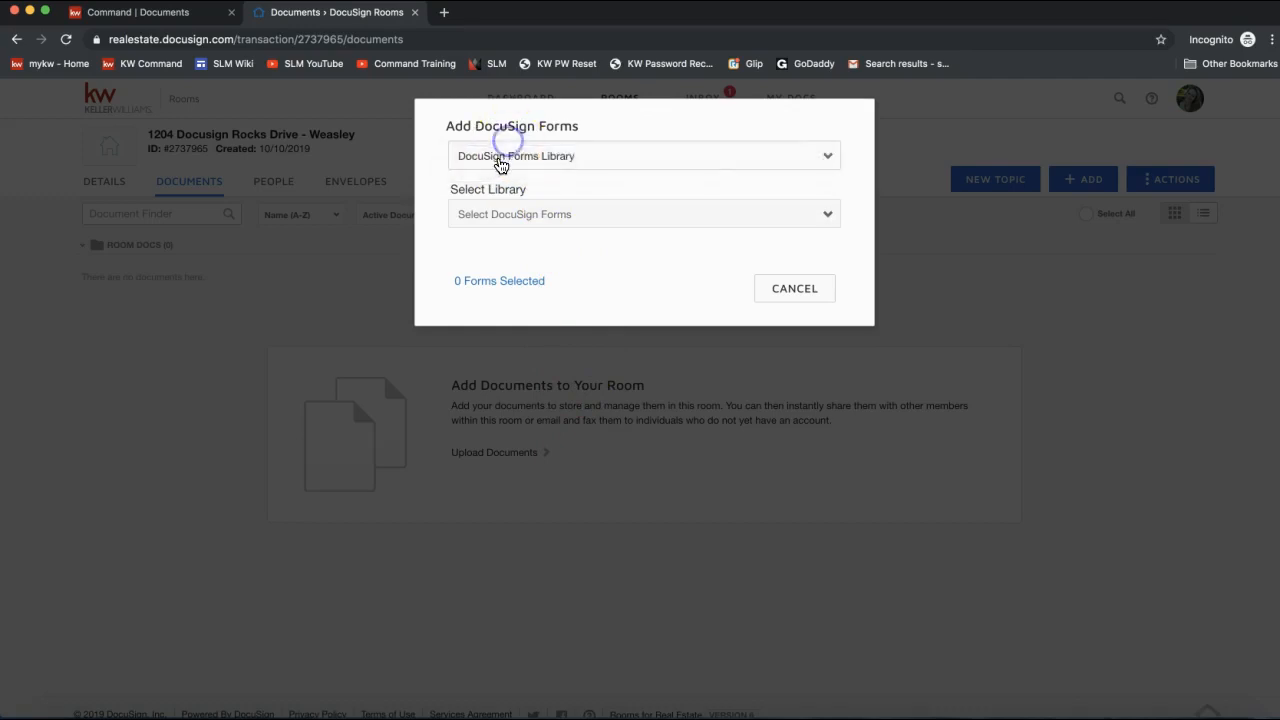
{"action": "left_click", "coordinate": [505, 156]}
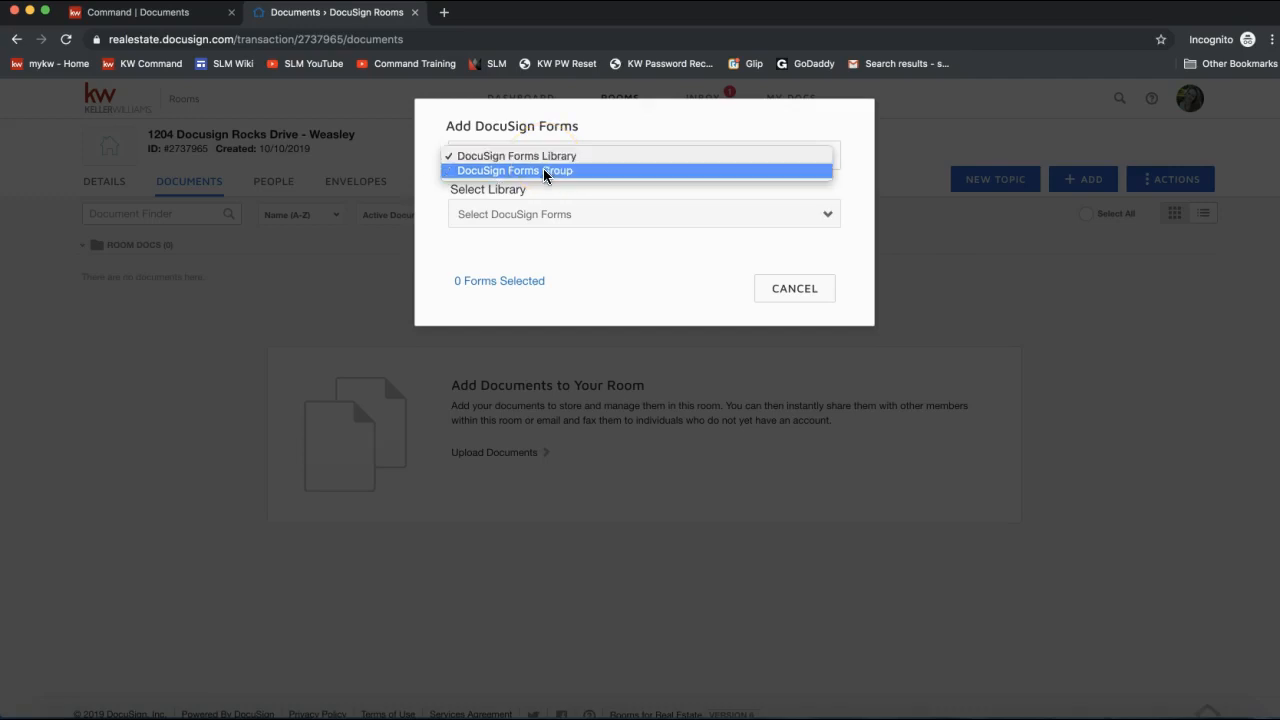
{"action": "left_click", "coordinate": [543, 168]}
{"action": "left_click", "coordinate": [545, 165]}
{"action": "left_click", "coordinate": [543, 142]}
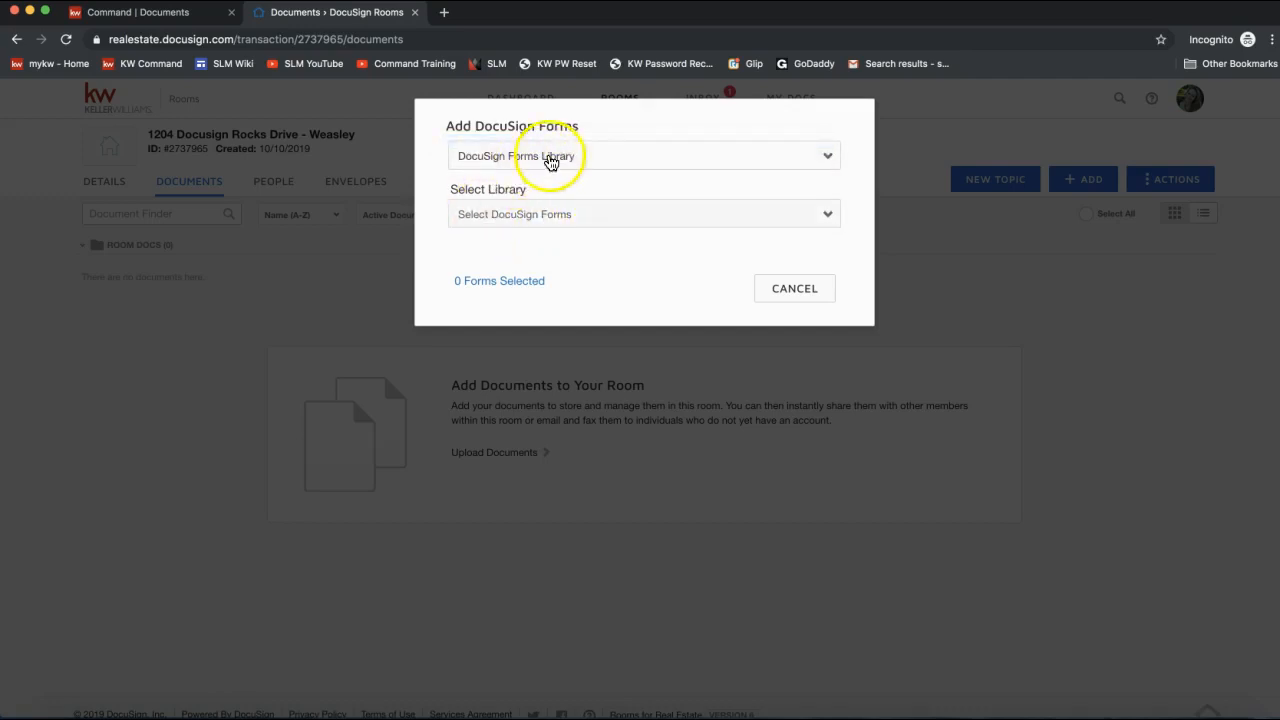
Choose the NCAR - North Carolina Association of Realtors library, then switch the source to DocuSign Forms Group.
{"action": "left_click", "coordinate": [530, 216]}
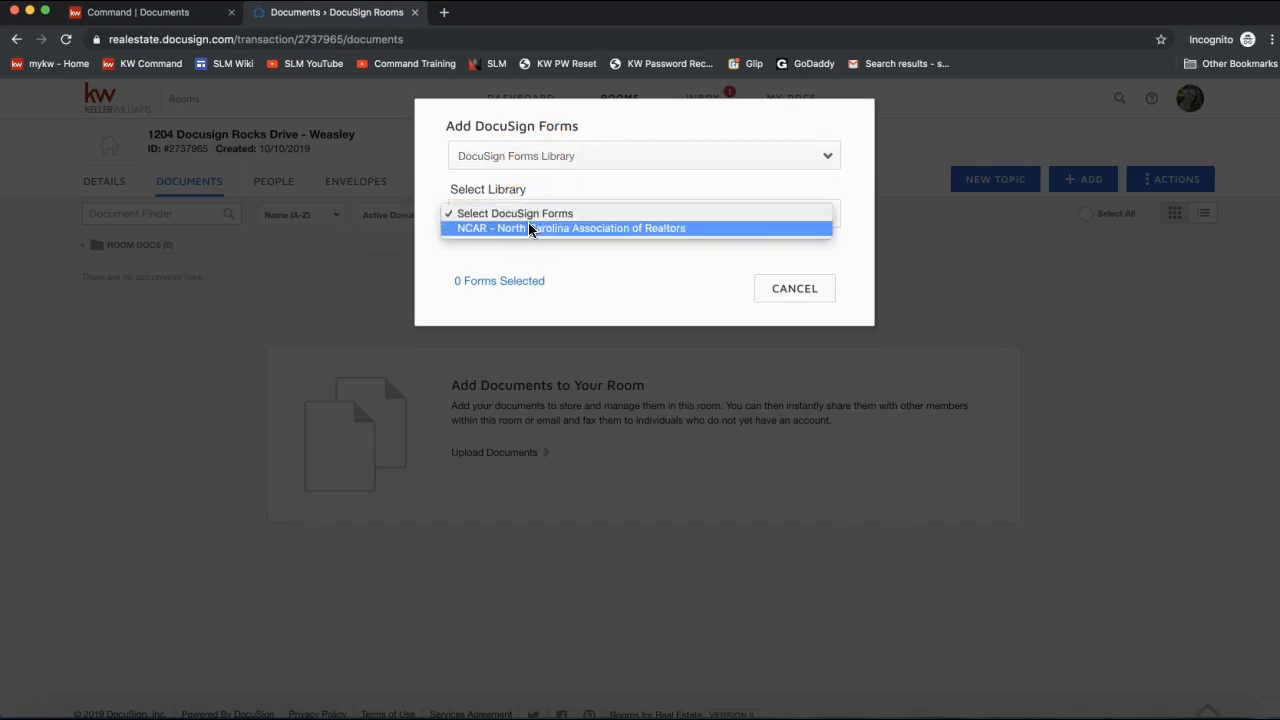
{"action": "left_click", "coordinate": [528, 228]}
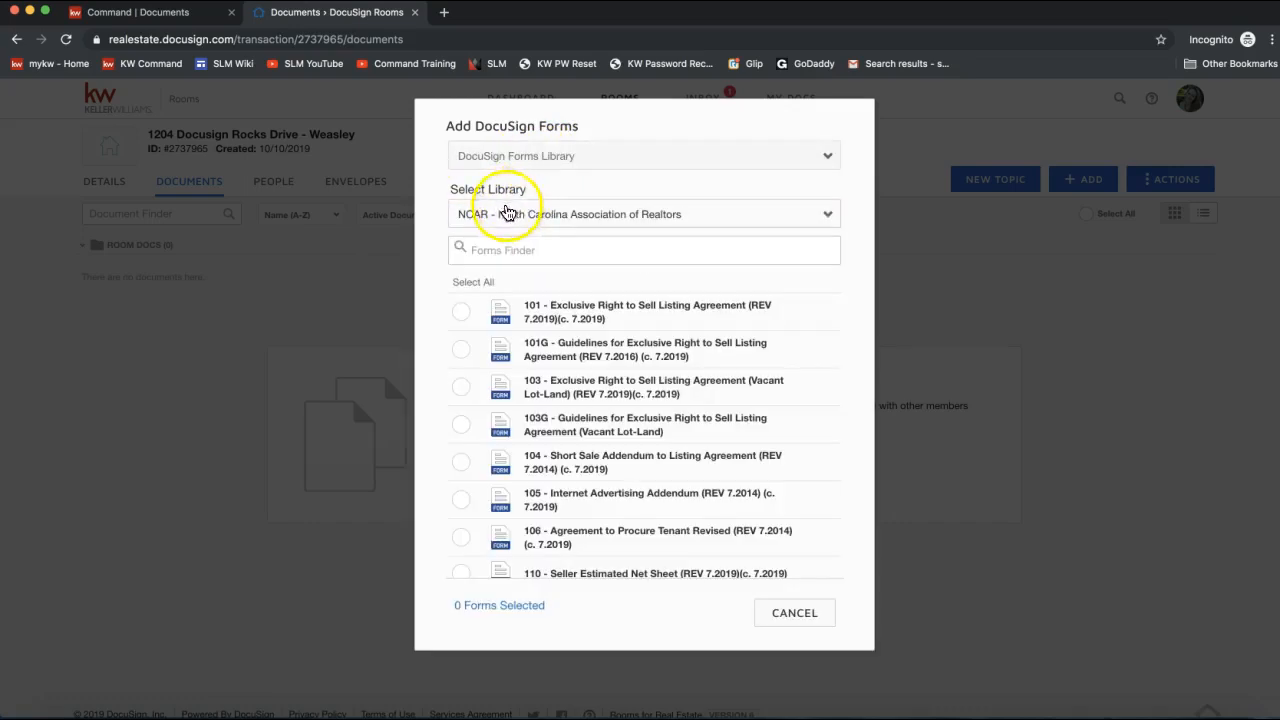
{"action": "left_click", "coordinate": [503, 212]}
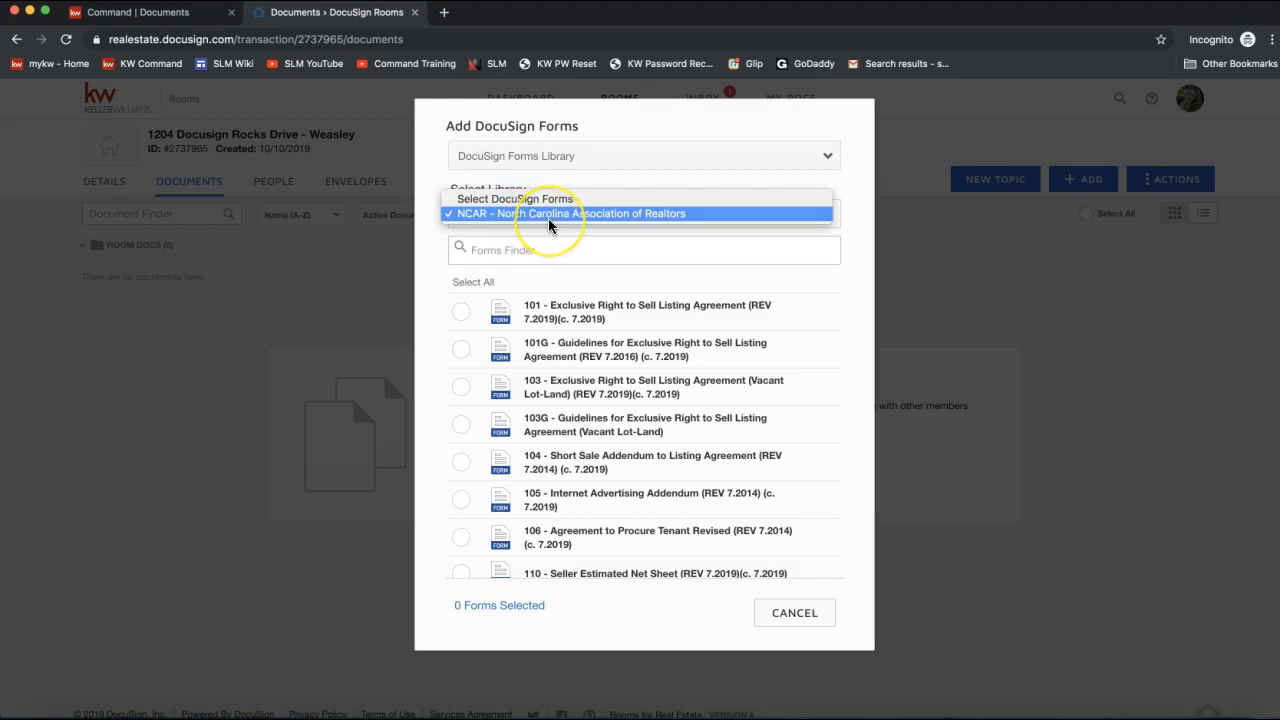
{"action": "left_click", "coordinate": [609, 173]}
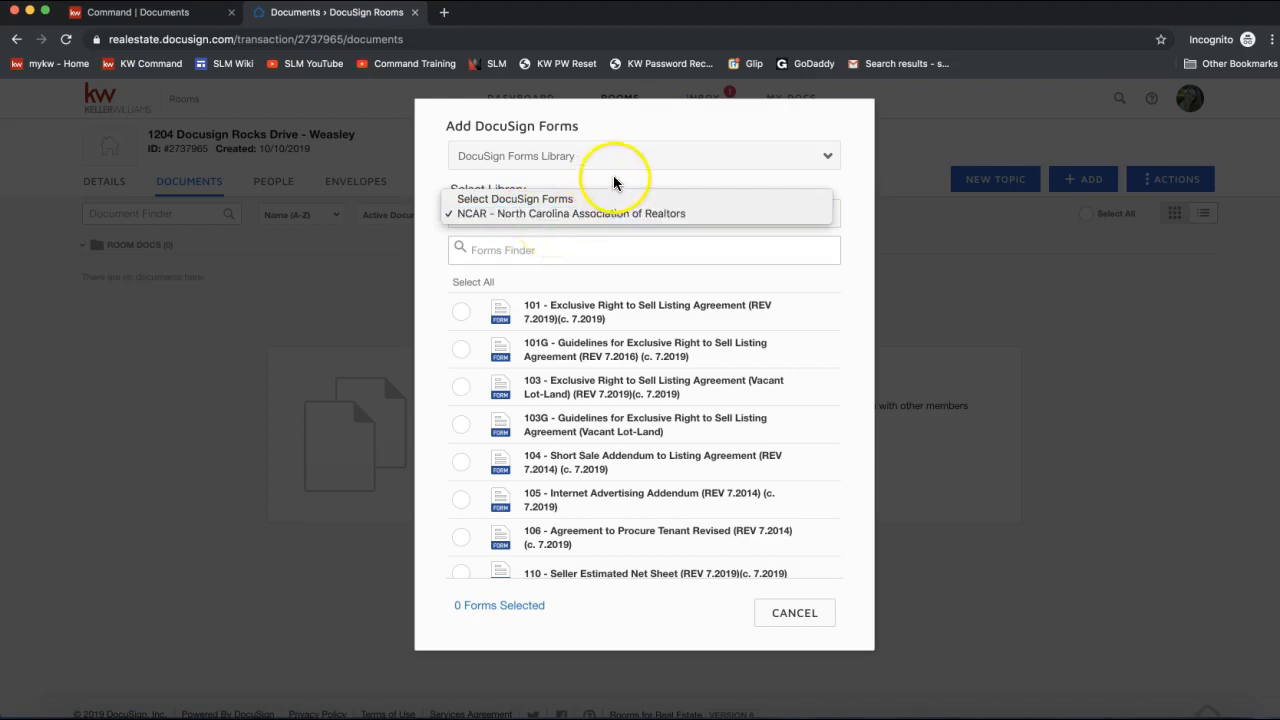
{"action": "left_click", "coordinate": [498, 322]}
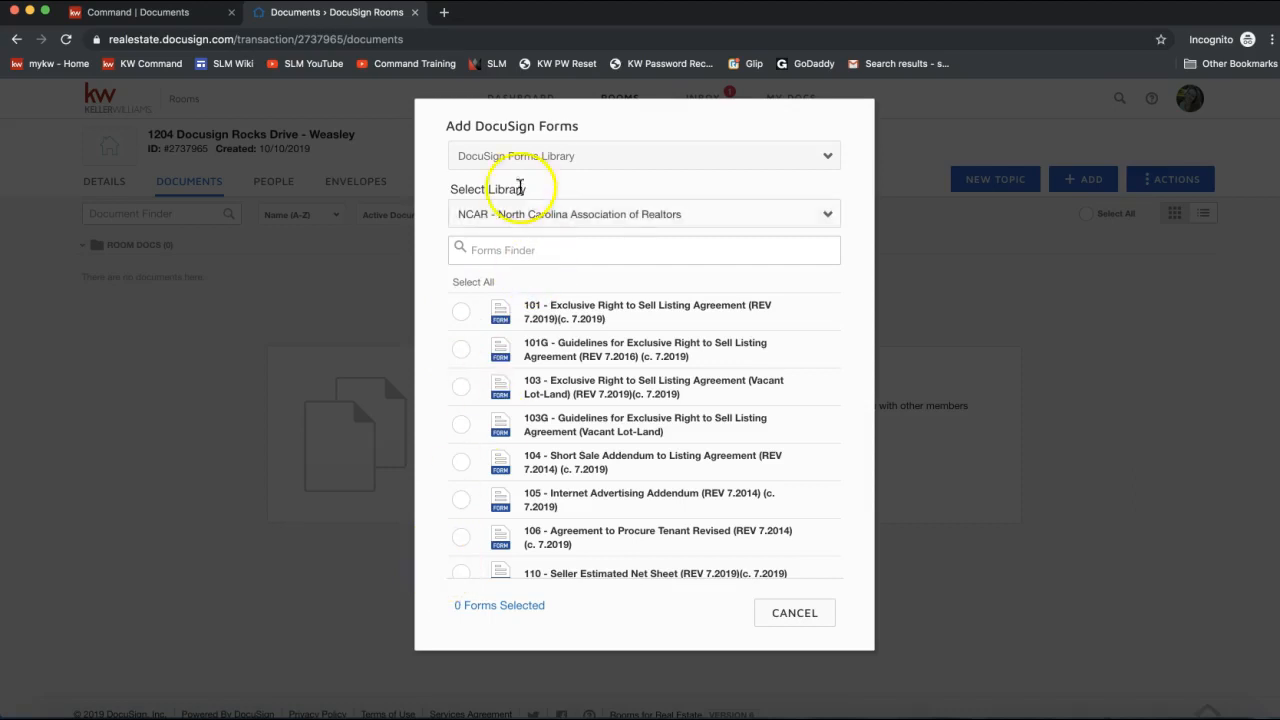
{"action": "left_click", "coordinate": [513, 156]}
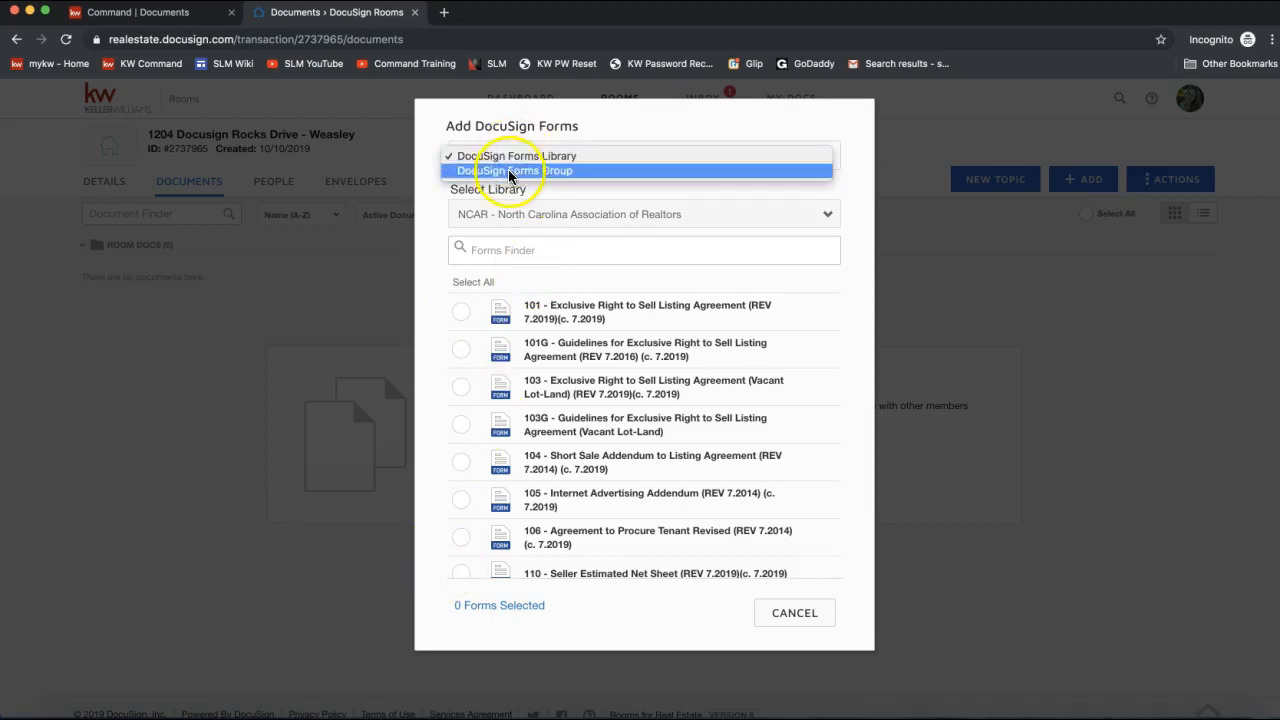
{"action": "left_click", "coordinate": [515, 171]}
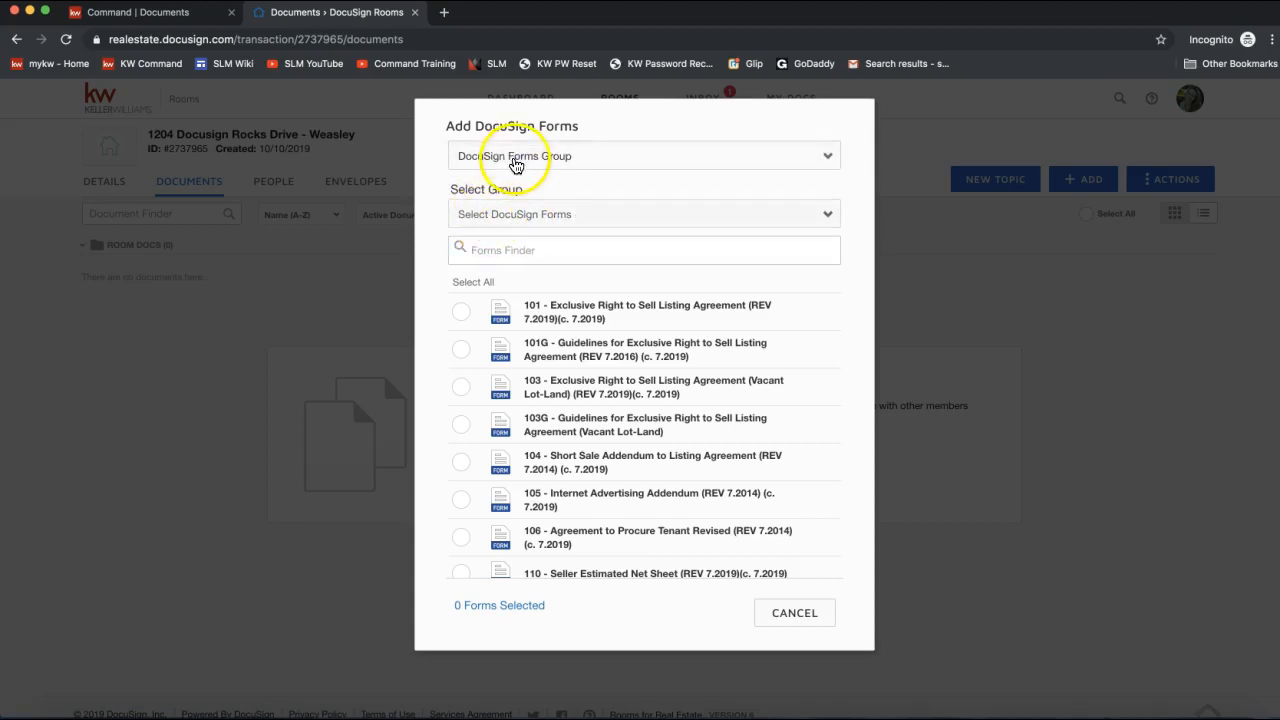
Keep DocuSign Forms Group as the source and choose the NC Listing File group.
{"action": "left_click", "coordinate": [512, 160]}
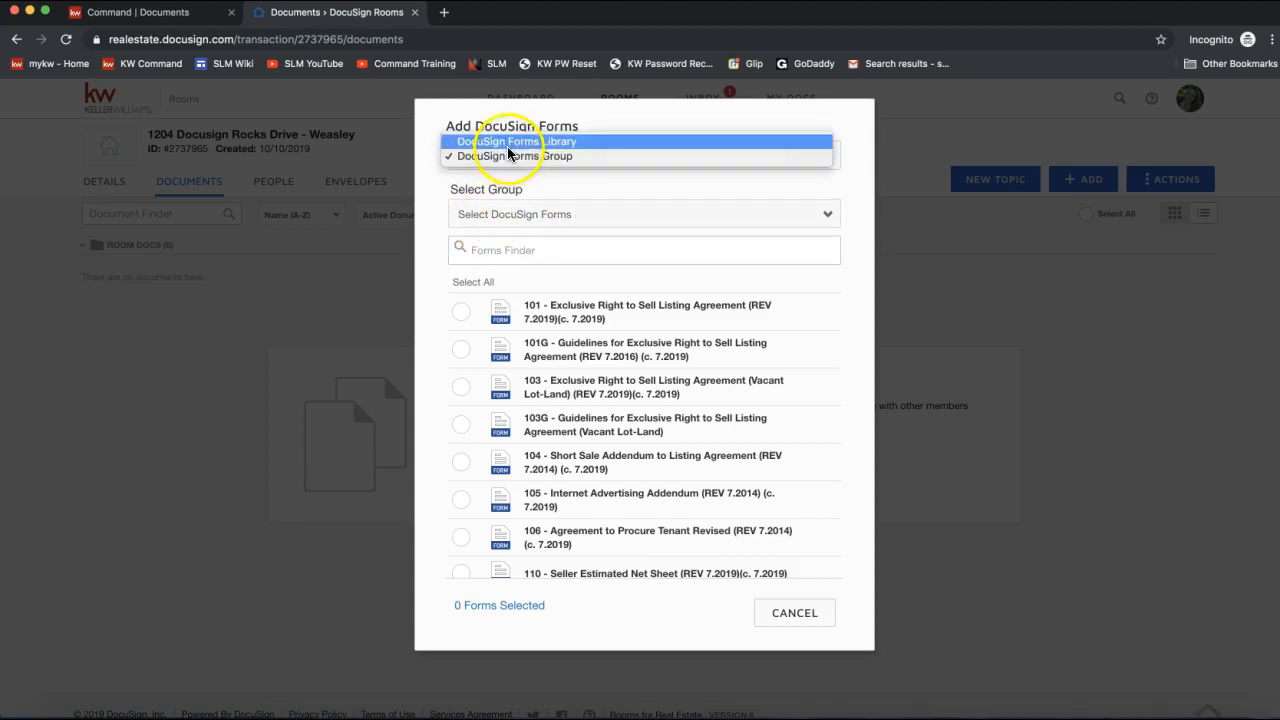
{"action": "left_click", "coordinate": [508, 178]}
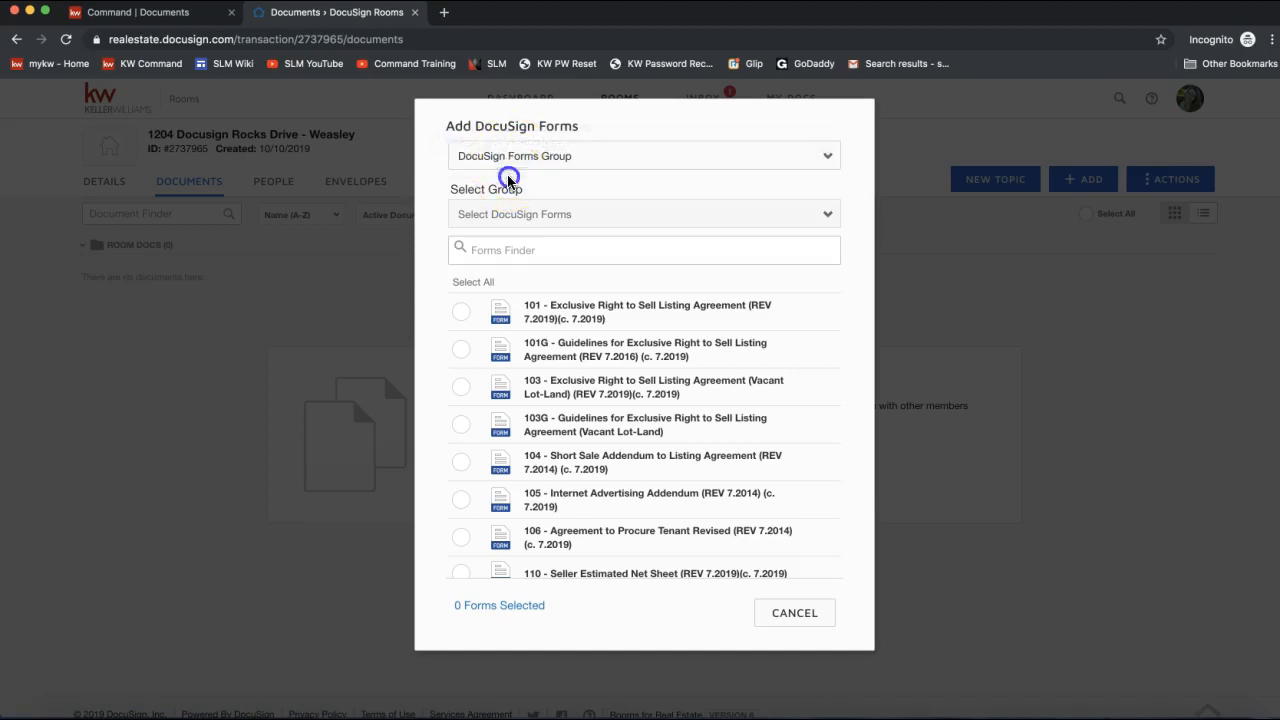
{"action": "left_click", "coordinate": [488, 216]}
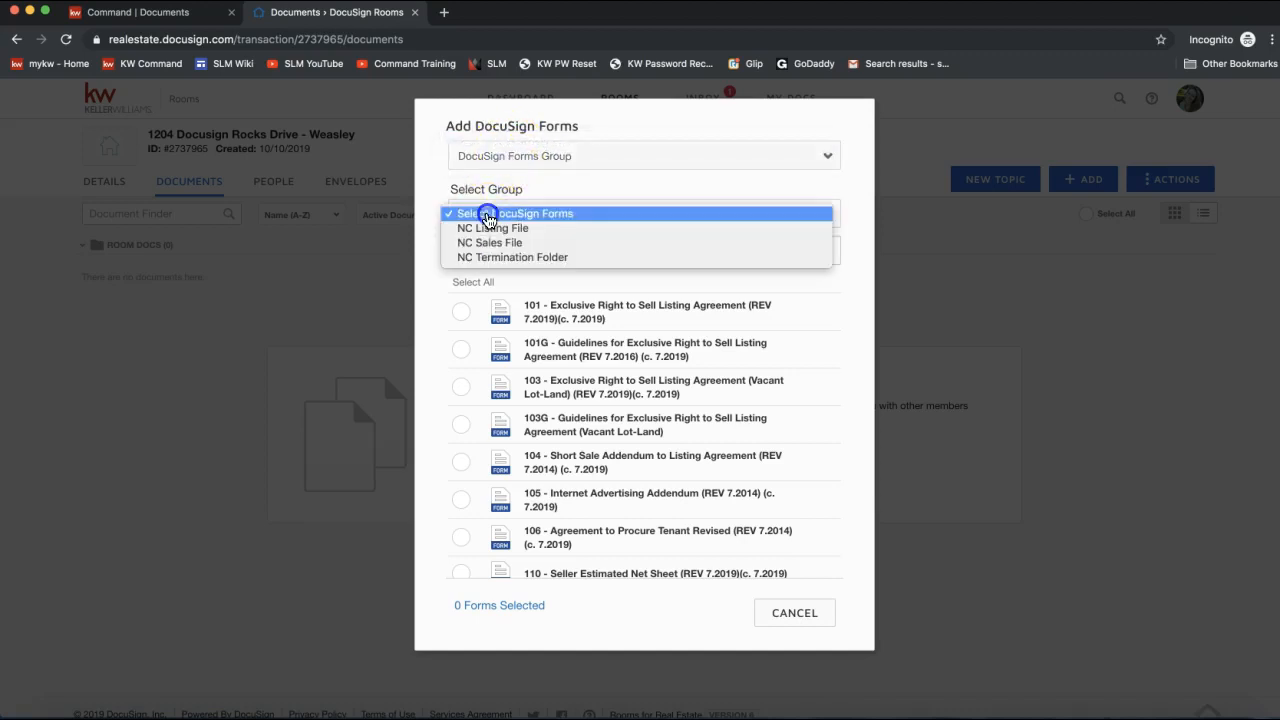
{"action": "left_click", "coordinate": [575, 160]}
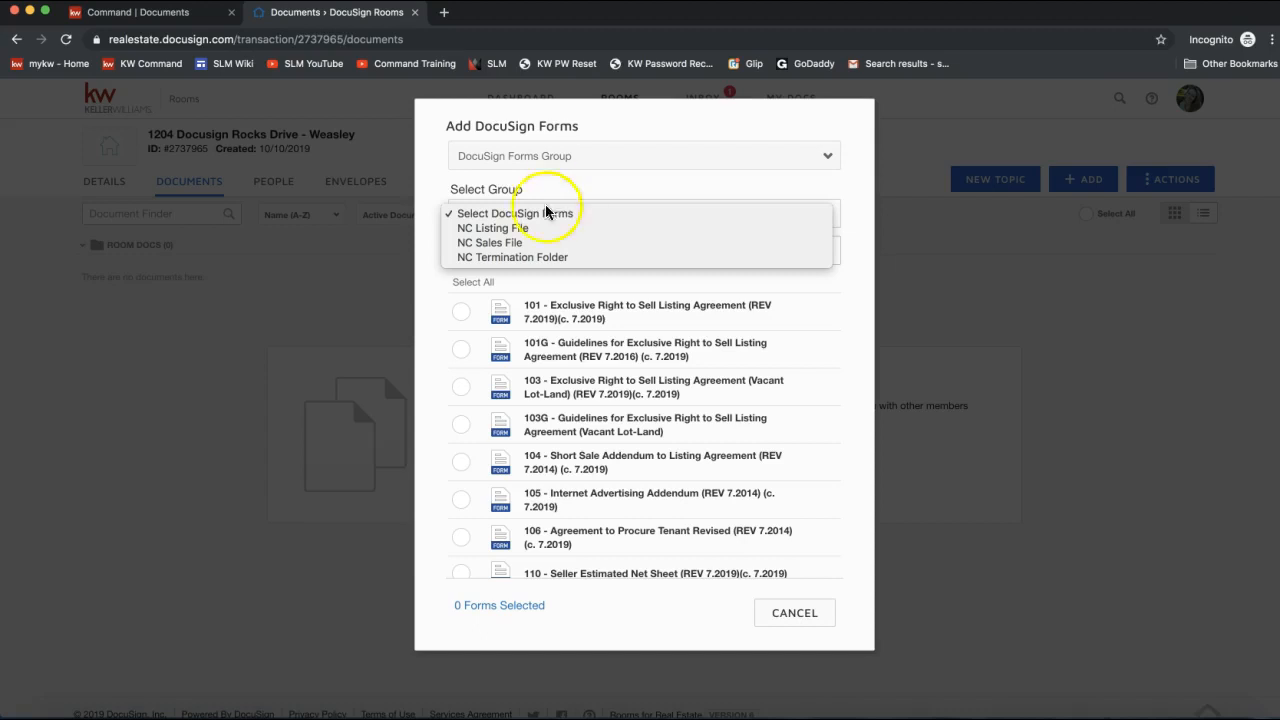
{"action": "left_click", "coordinate": [499, 230]}
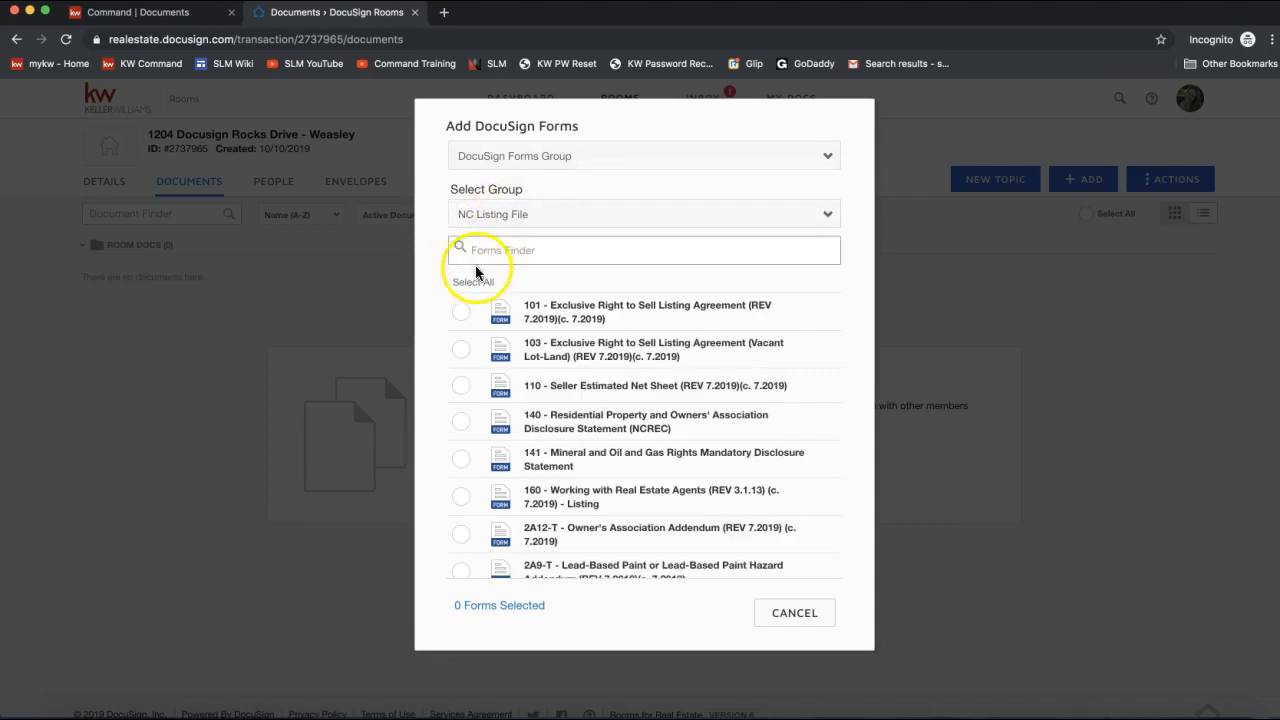
Review the NC Listing File forms, then set the source back to DocuSign Forms Library.
{"action": "left_click", "coordinate": [488, 218]}
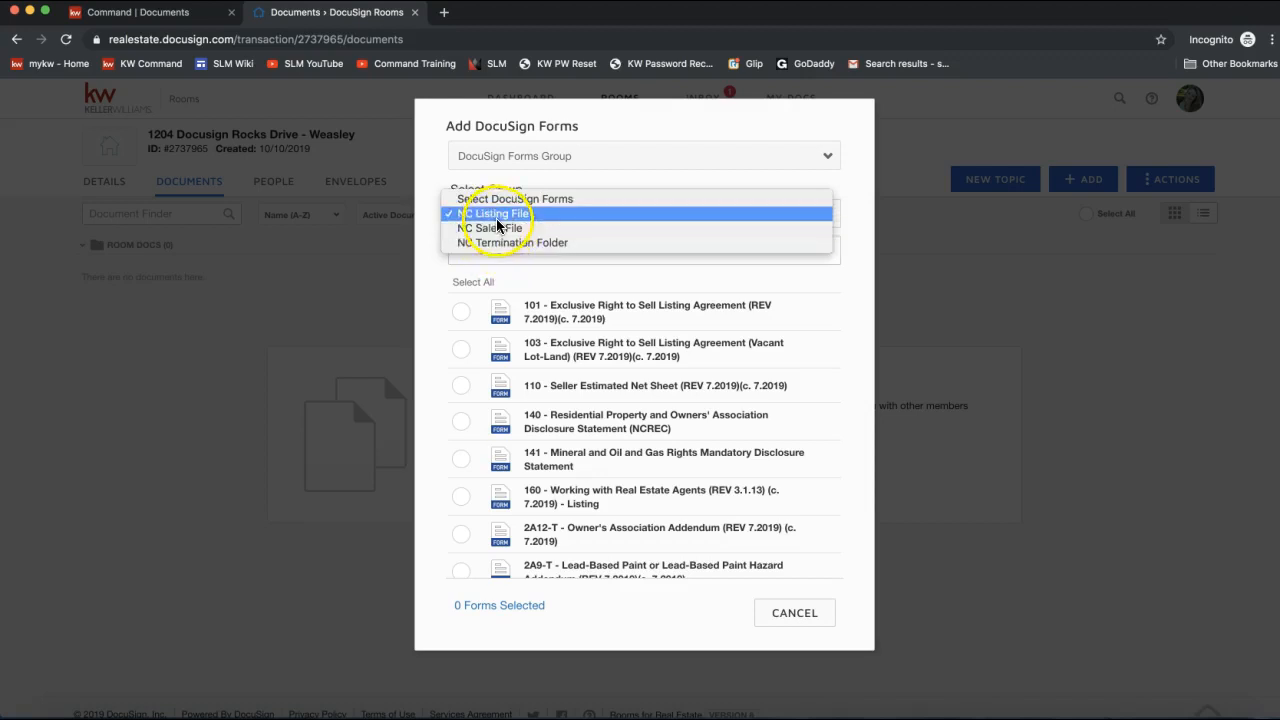
{"action": "left_click", "coordinate": [491, 176]}
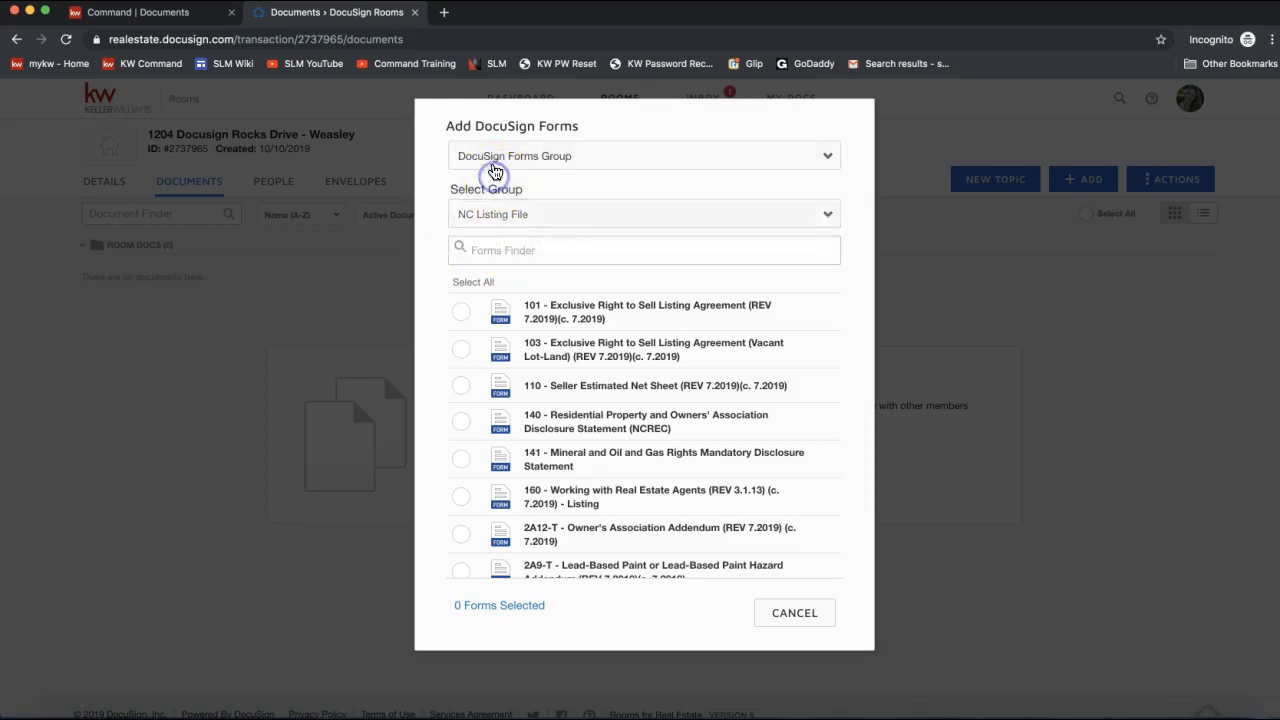
{"action": "left_click", "coordinate": [493, 159]}
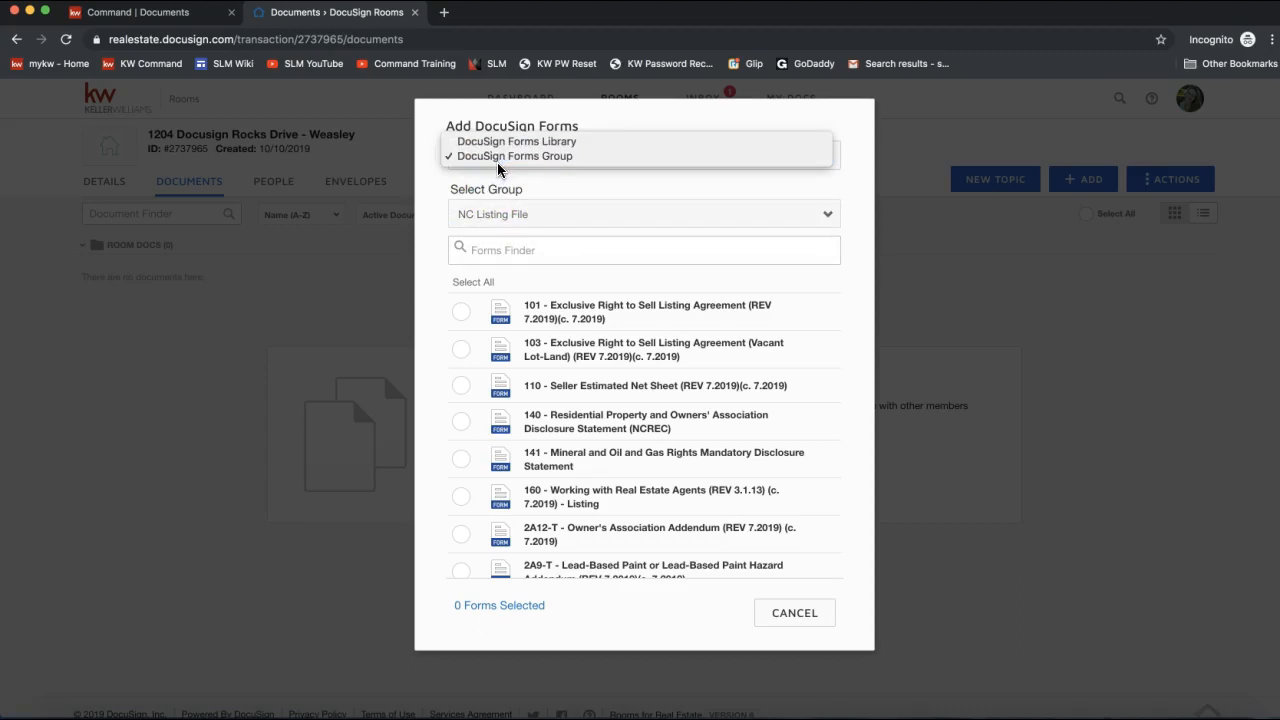
{"action": "left_click", "coordinate": [509, 145]}
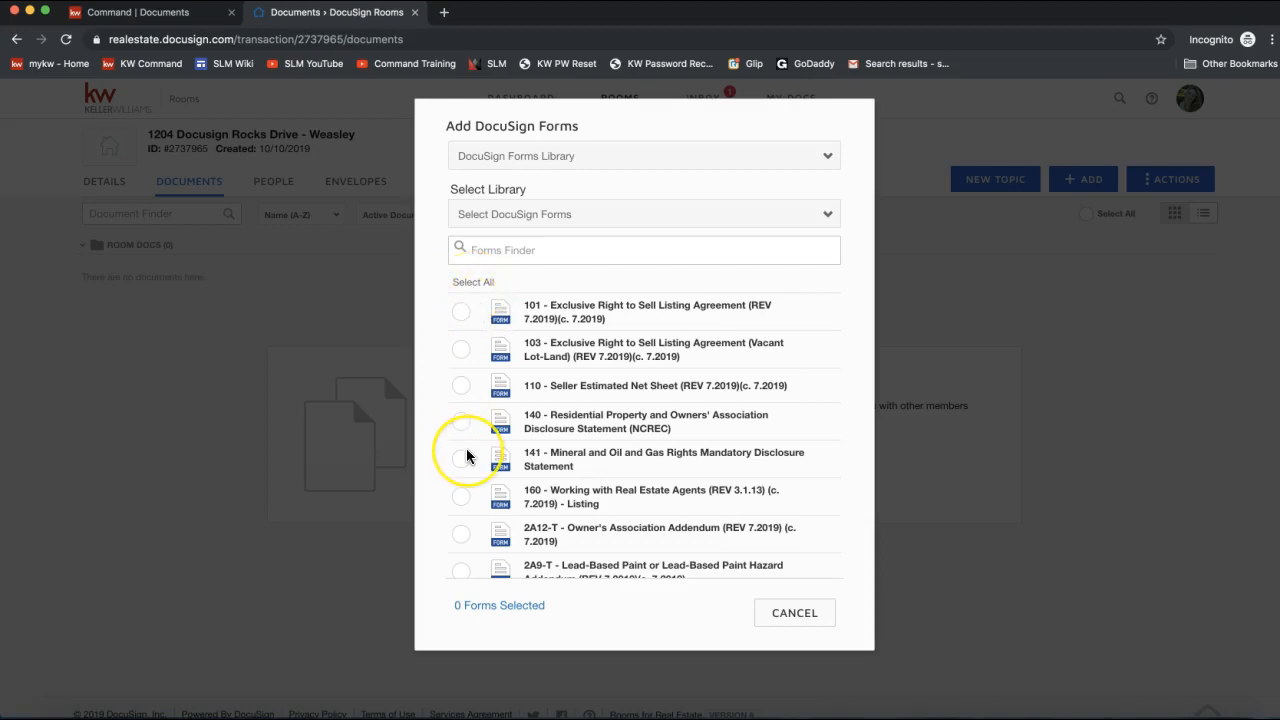
Search Forms Finder for 'listing' and check only form 101 - Exclusive Right to Sell Listing Agreement.
{"action": "left_click", "coordinate": [529, 258]}
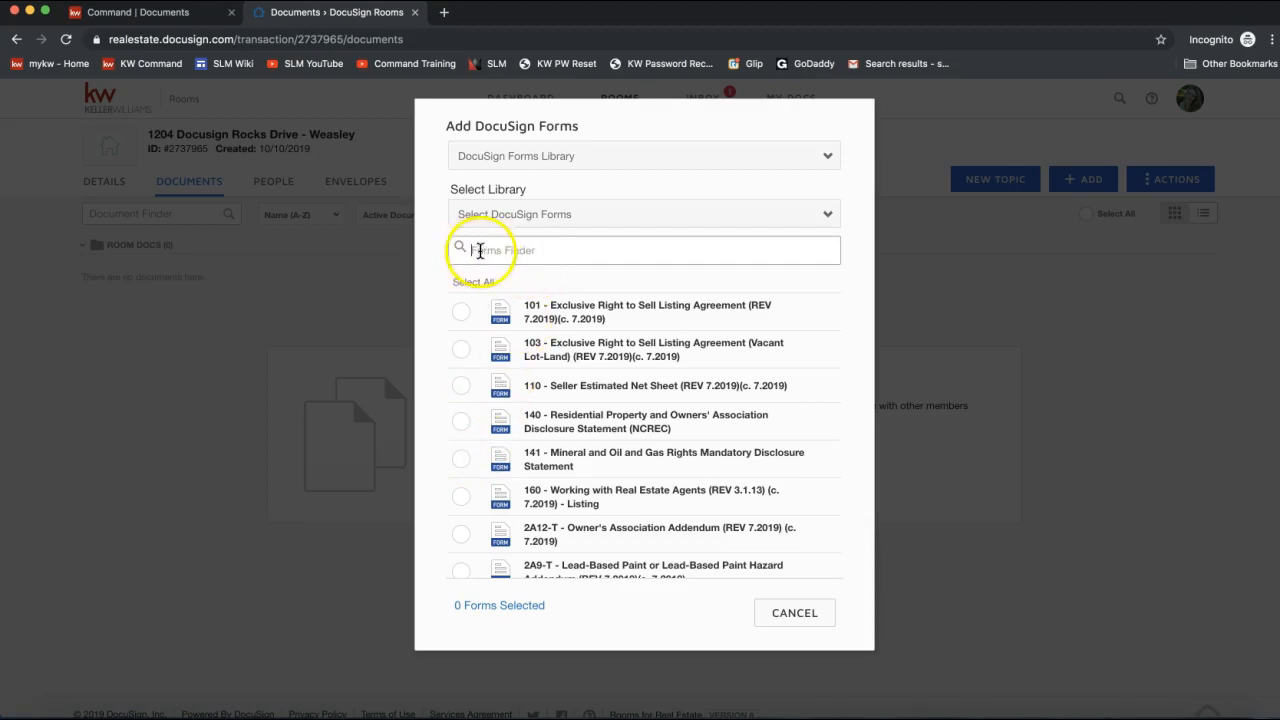
{"action": "type", "text": "listing"}
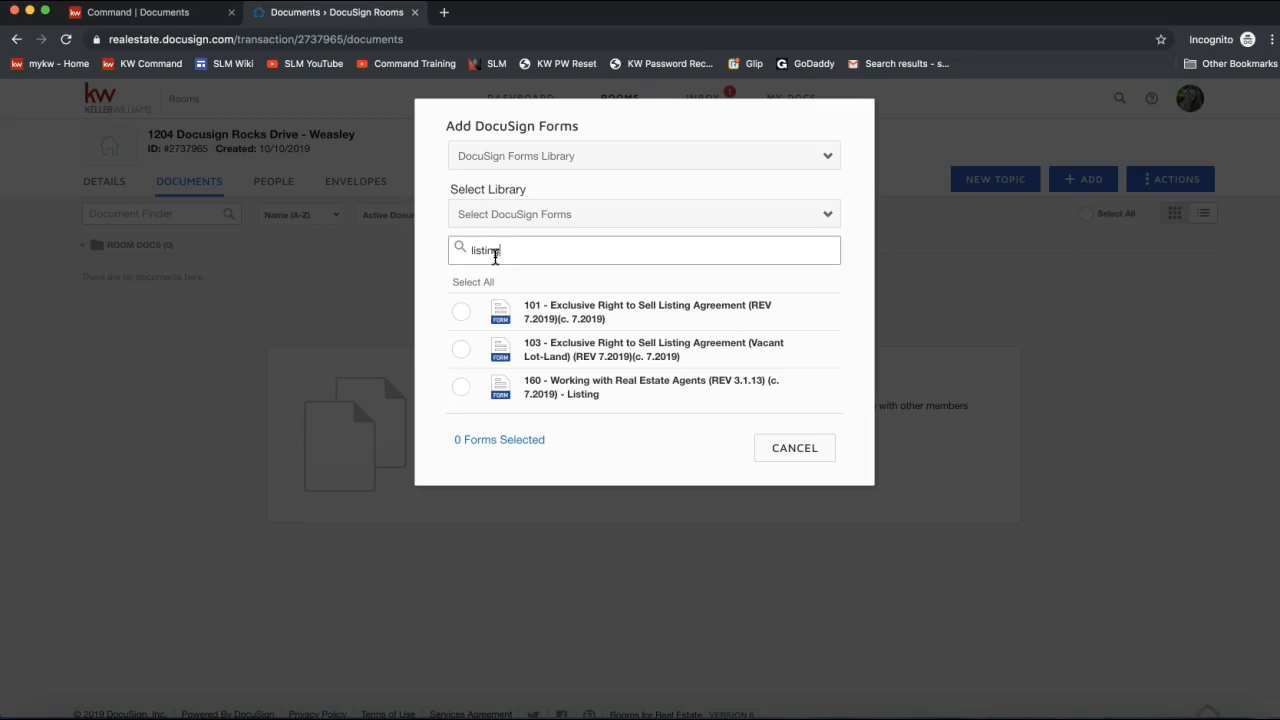
{"action": "left_click", "coordinate": [459, 316]}
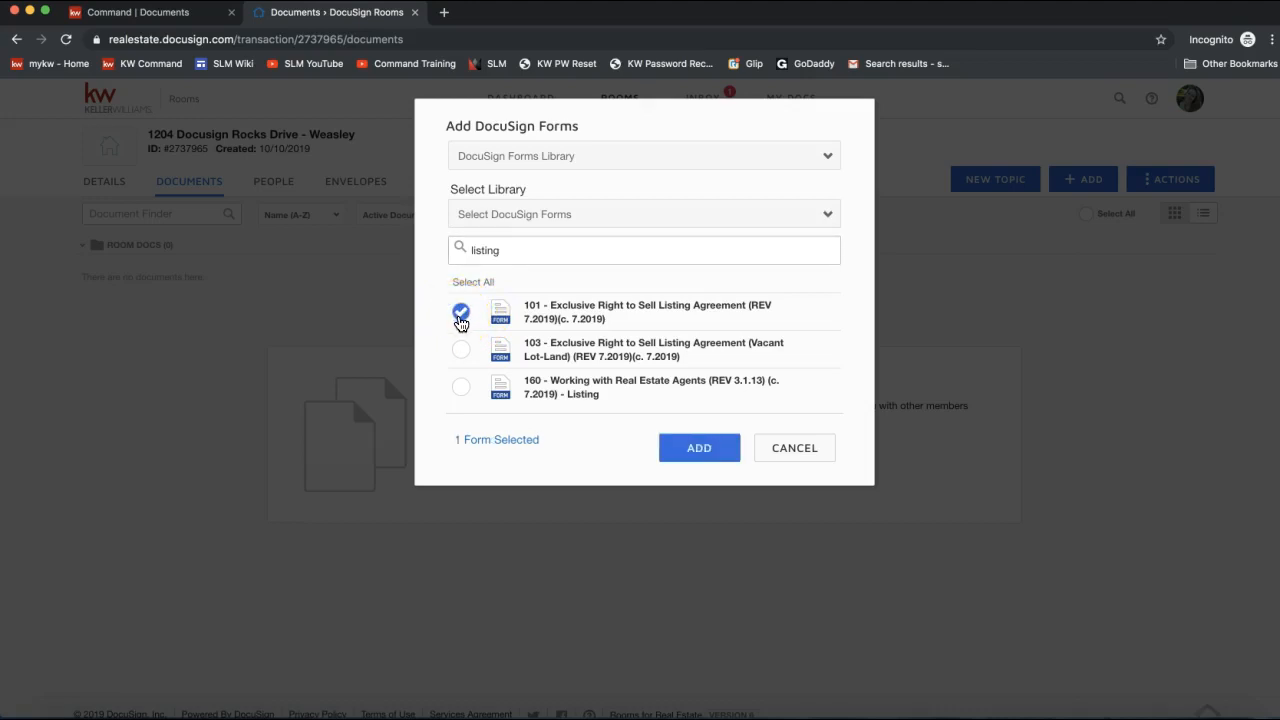
{"action": "left_click", "coordinate": [461, 388]}
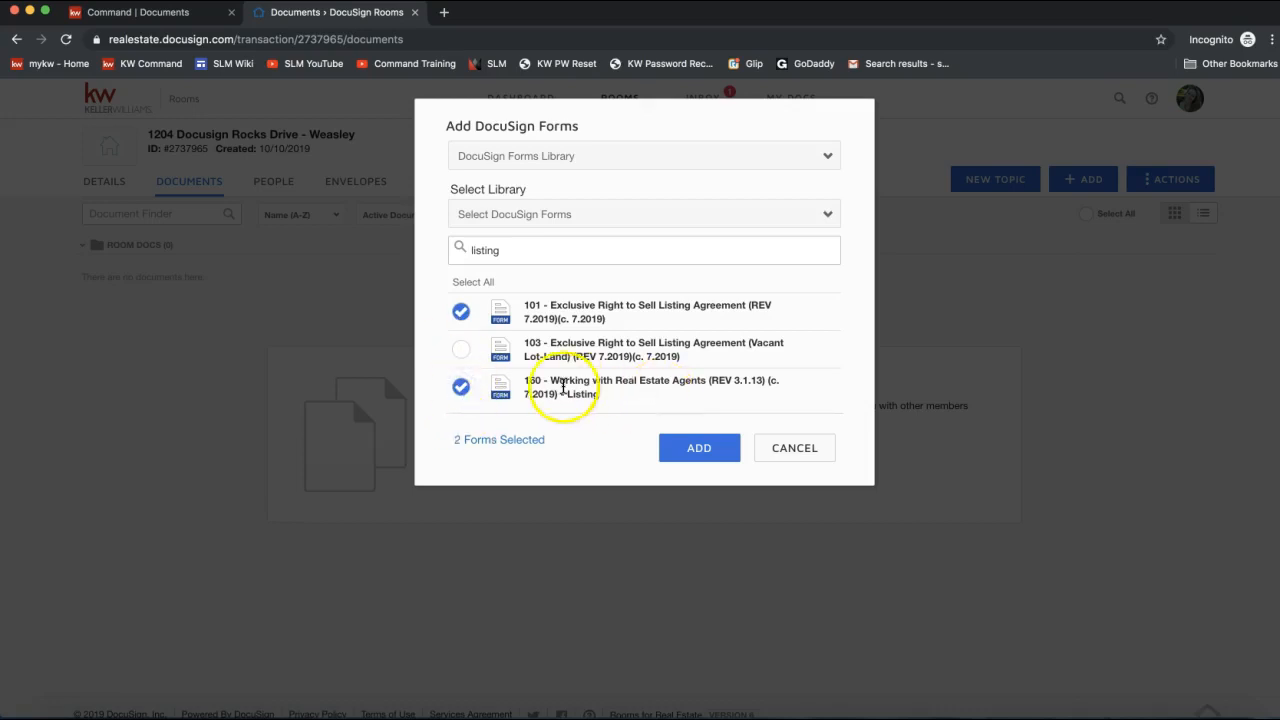
{"action": "left_click", "coordinate": [462, 389]}
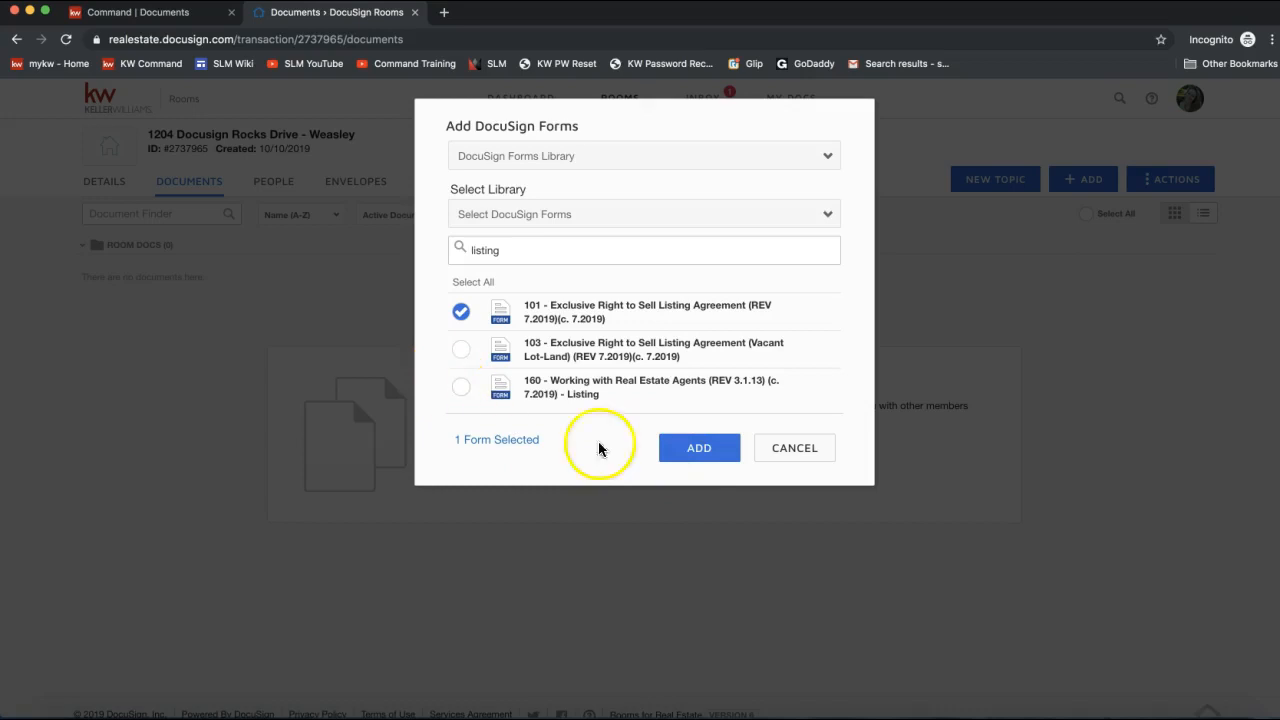
{"action": "left_click", "coordinate": [697, 455]}
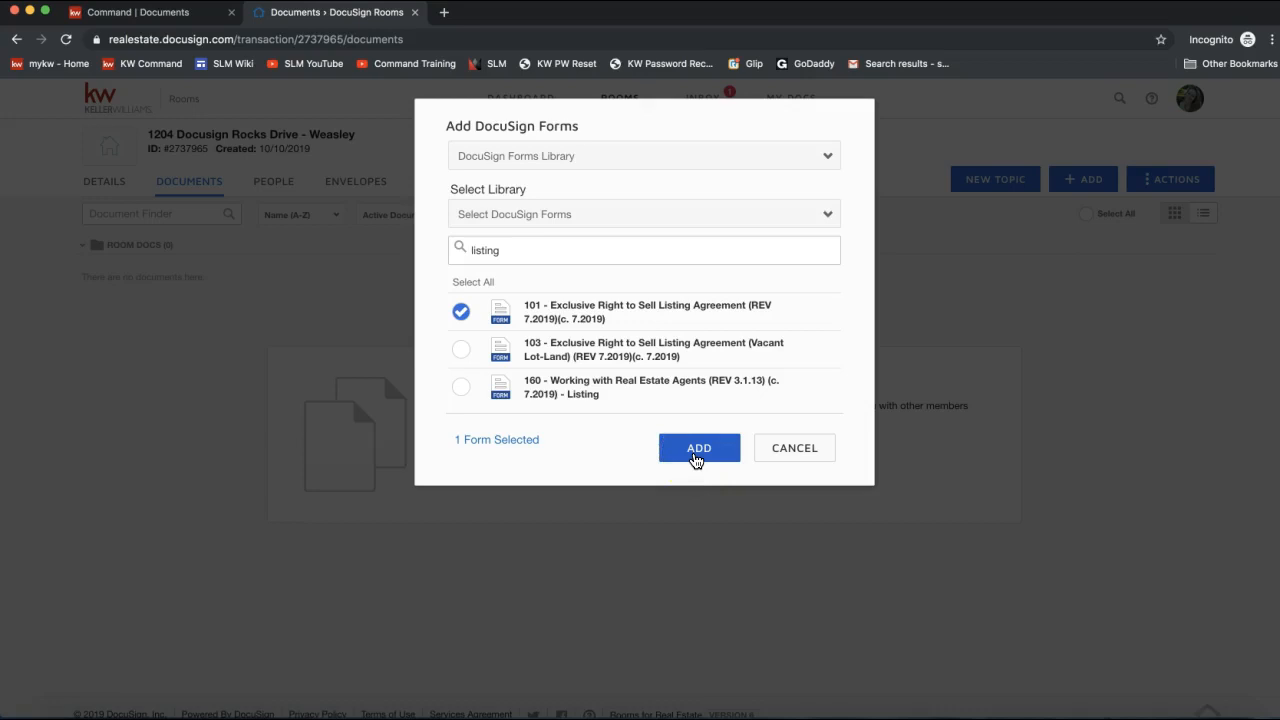
{"action": "left_click", "coordinate": [698, 455]}
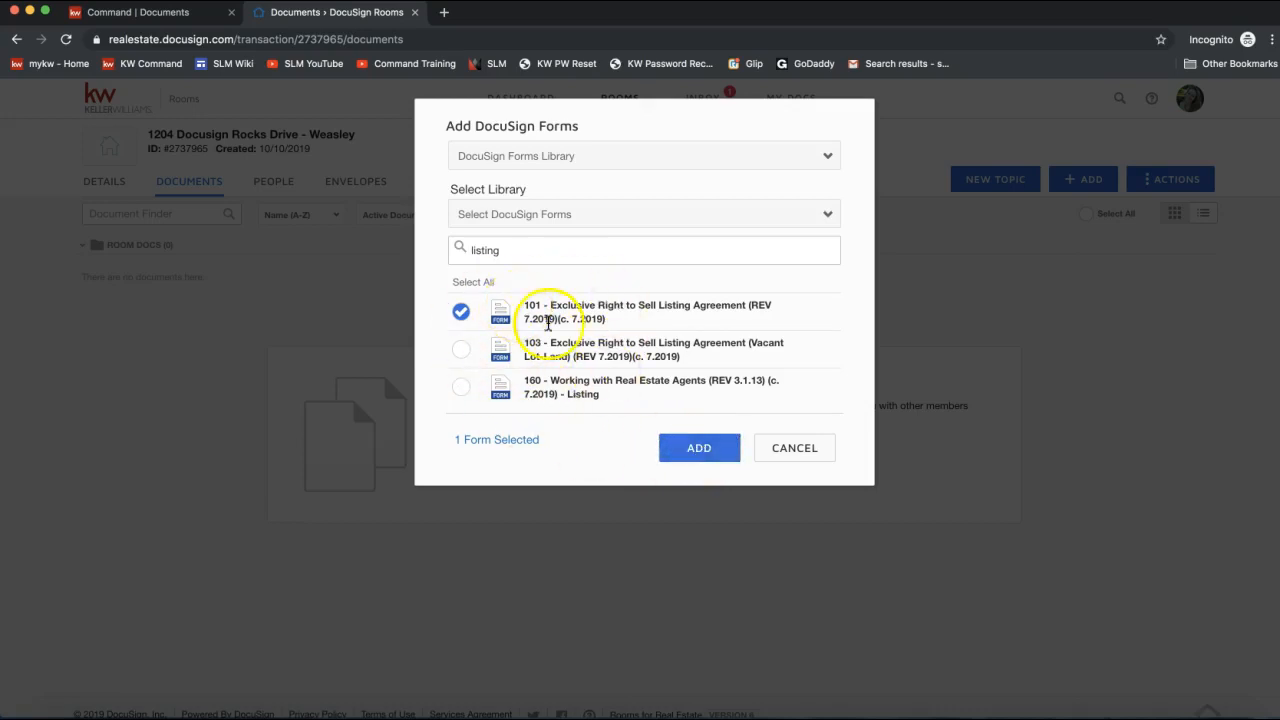
Add form 101 to Room Docs and open it in the editor.
{"action": "left_click", "coordinate": [690, 460]}
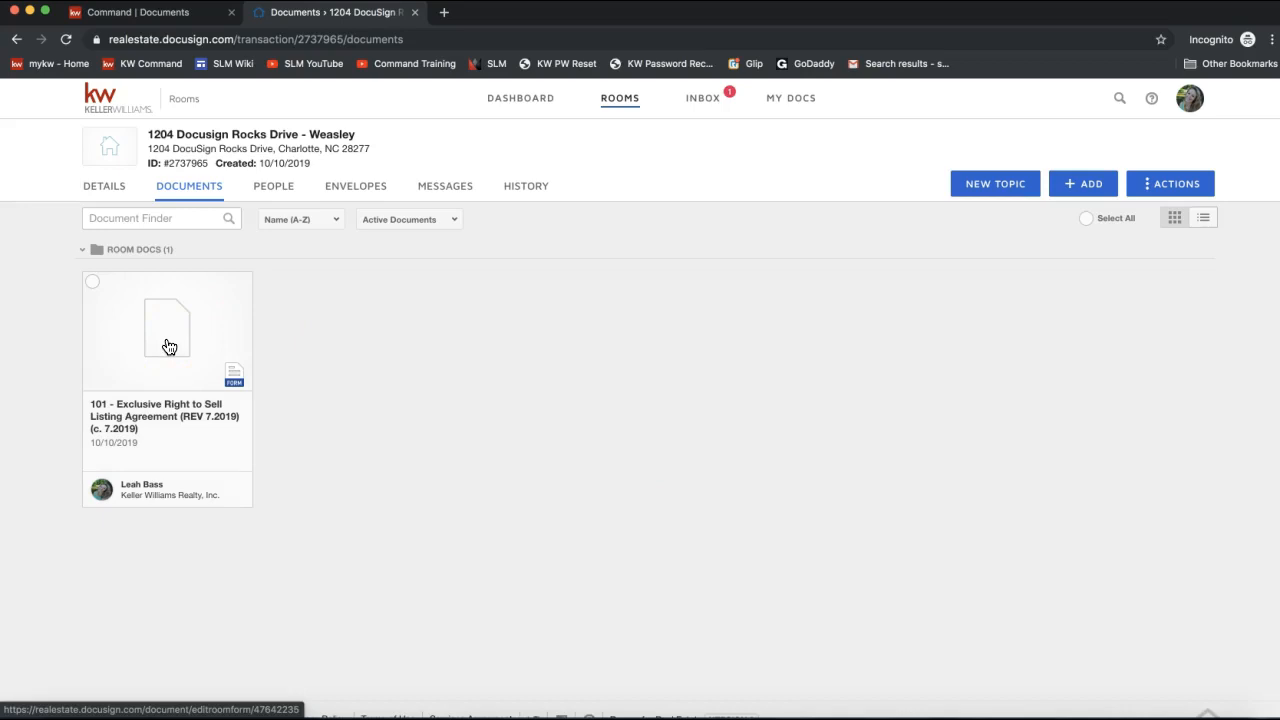
{"action": "left_click", "coordinate": [169, 346]}
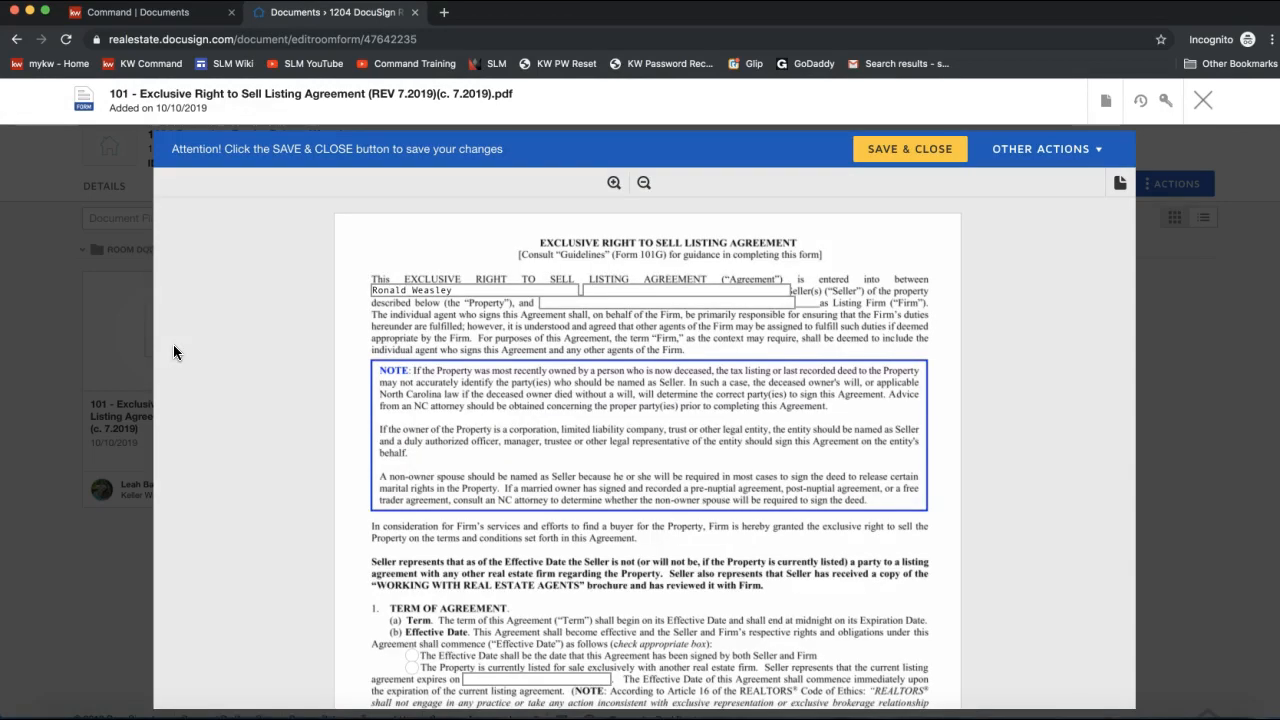
{"action": "left_click", "coordinate": [467, 290]}
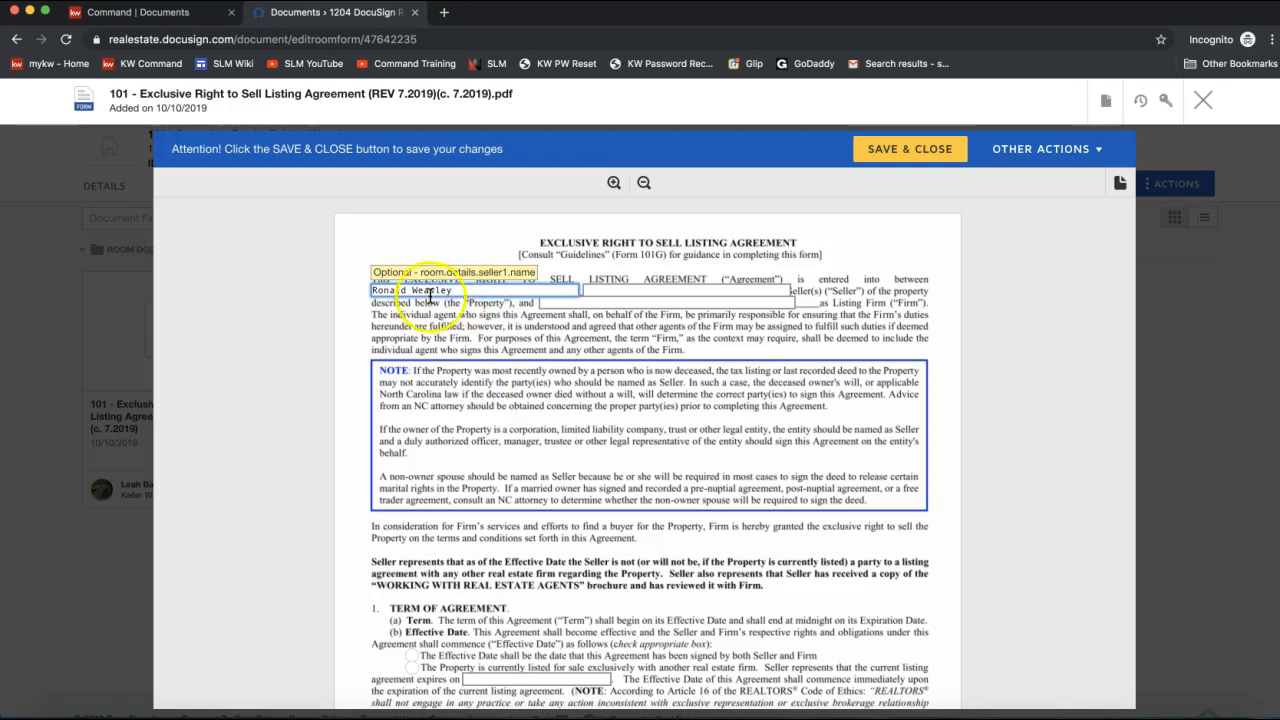
{"action": "left_click", "coordinate": [622, 288]}
{"action": "type", "text": "a"}
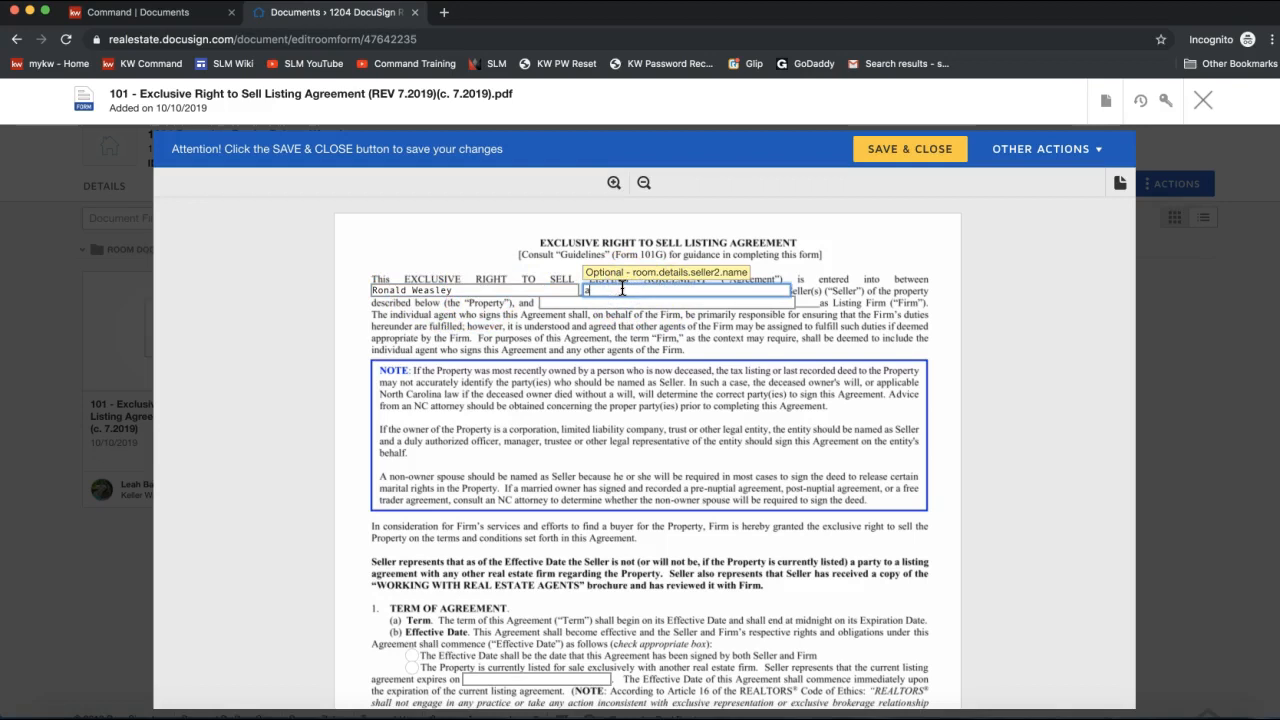
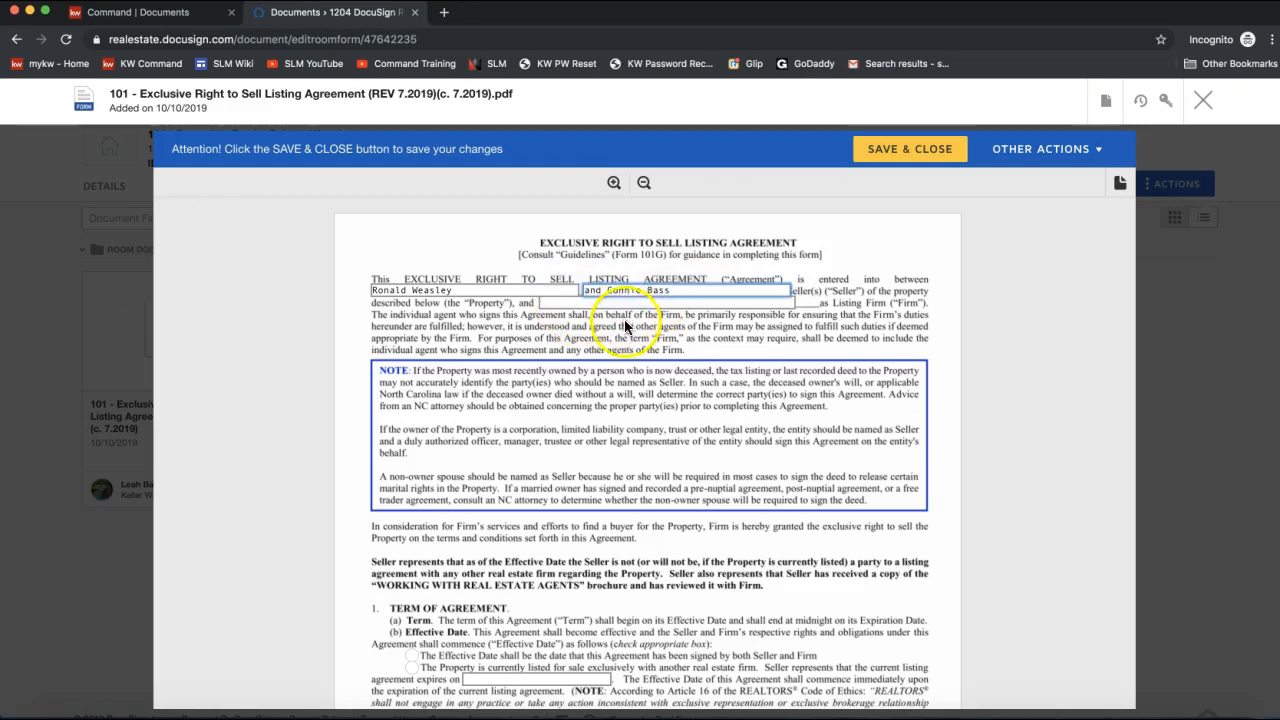
{"action": "left_click", "coordinate": [558, 303]}
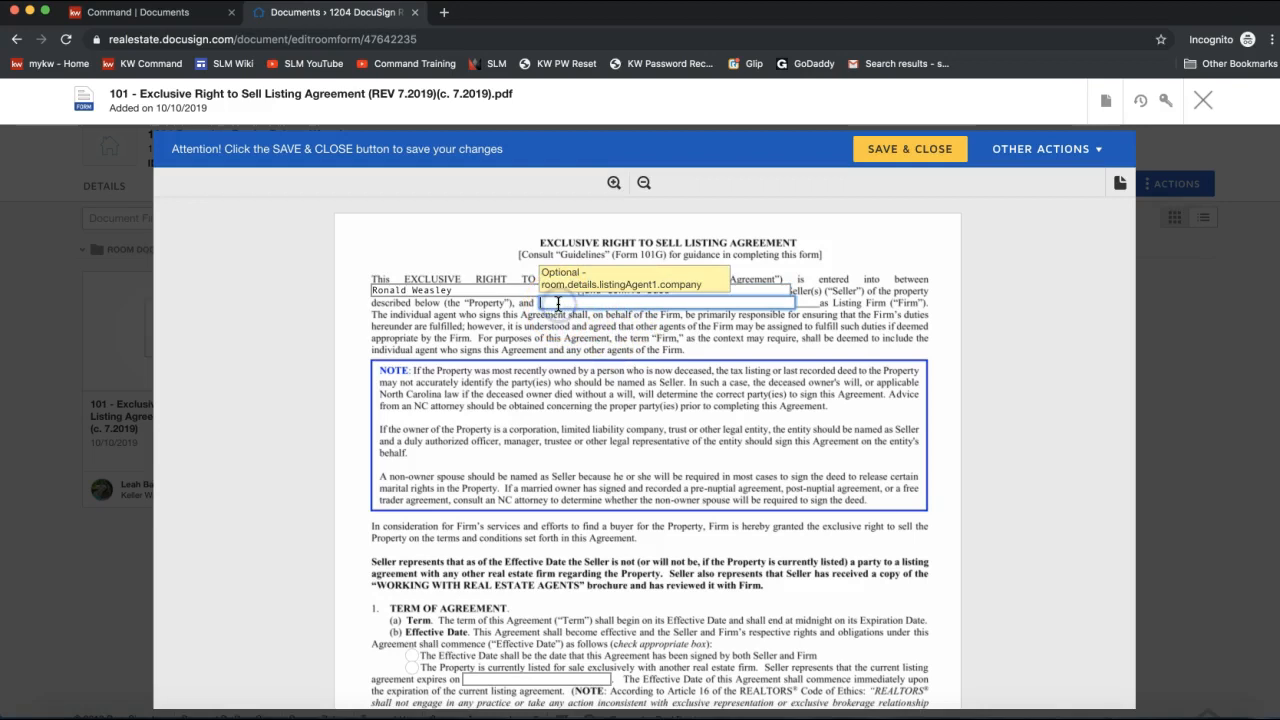
{"action": "type", "text": "Keller Williams Realty - "}
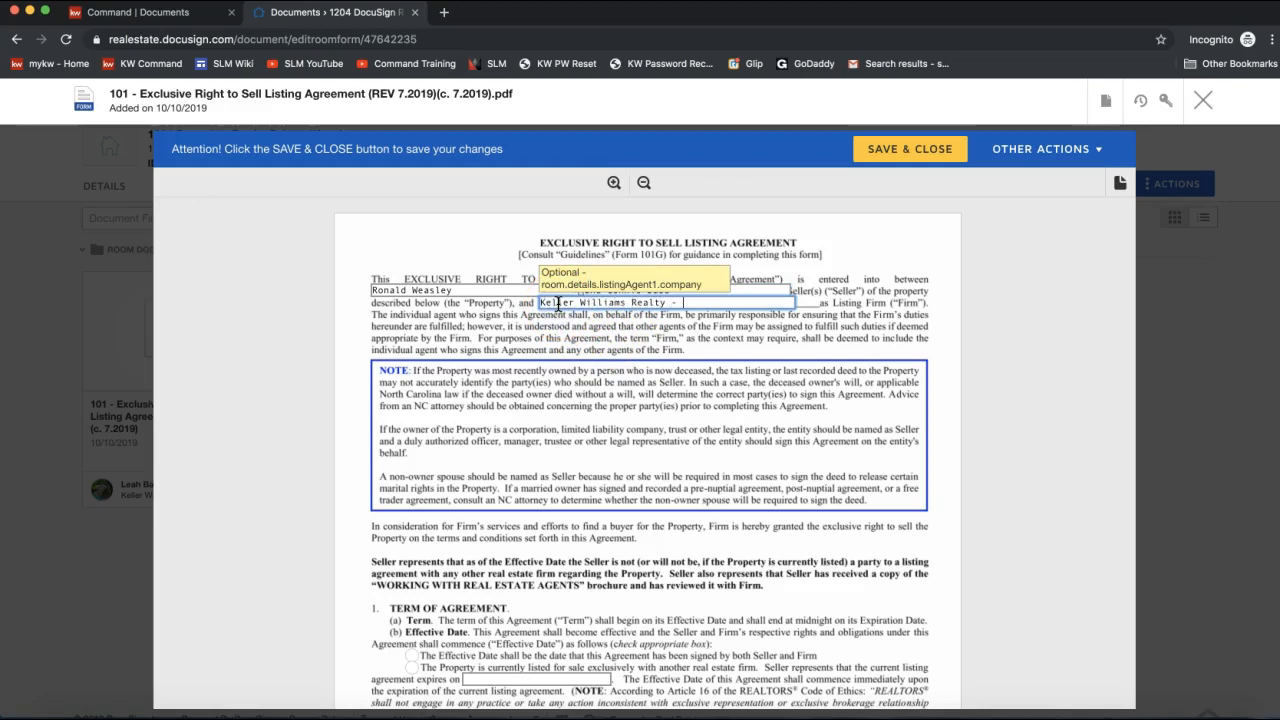
{"action": "type", "text": "Ballantyne Area"}
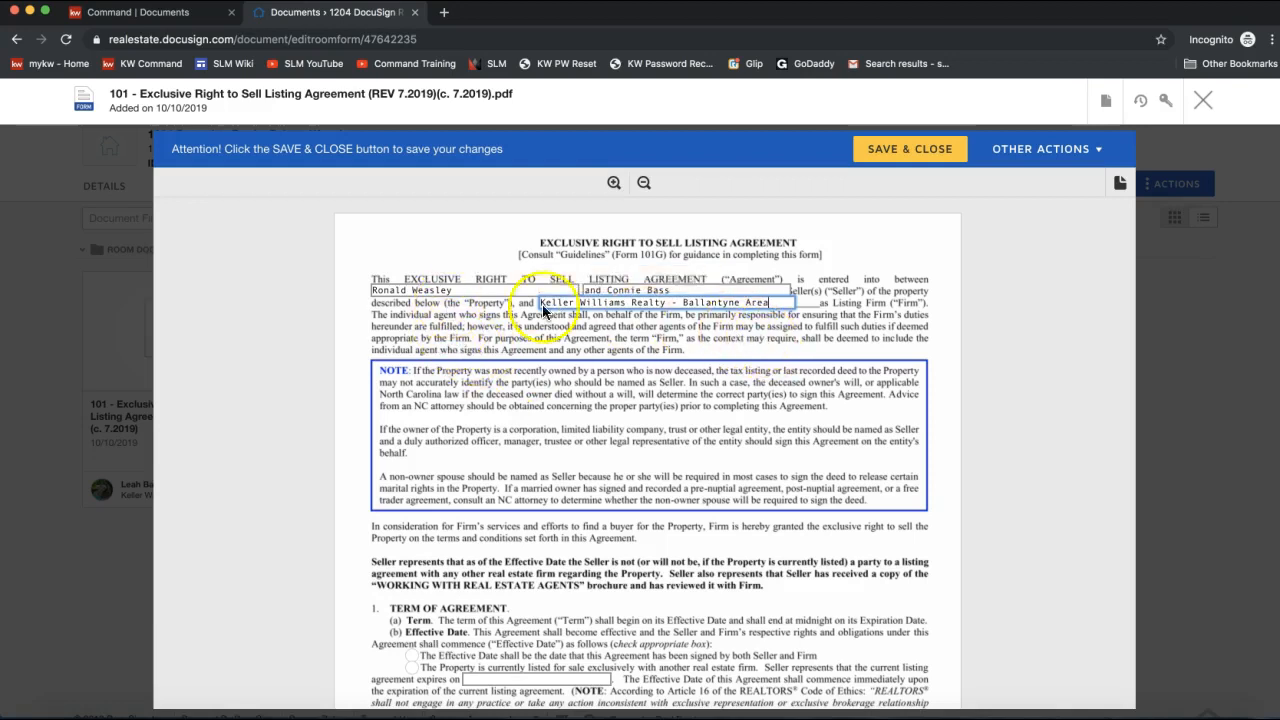
Under Term of Agreement, mark the property as currently listed exclusively with another real estate firm.
{"action": "scroll", "coordinate": [547, 415], "scroll_direction": "down", "scroll_amount": 2}
{"action": "scroll", "coordinate": [547, 415], "scroll_direction": "down", "scroll_amount": 3}
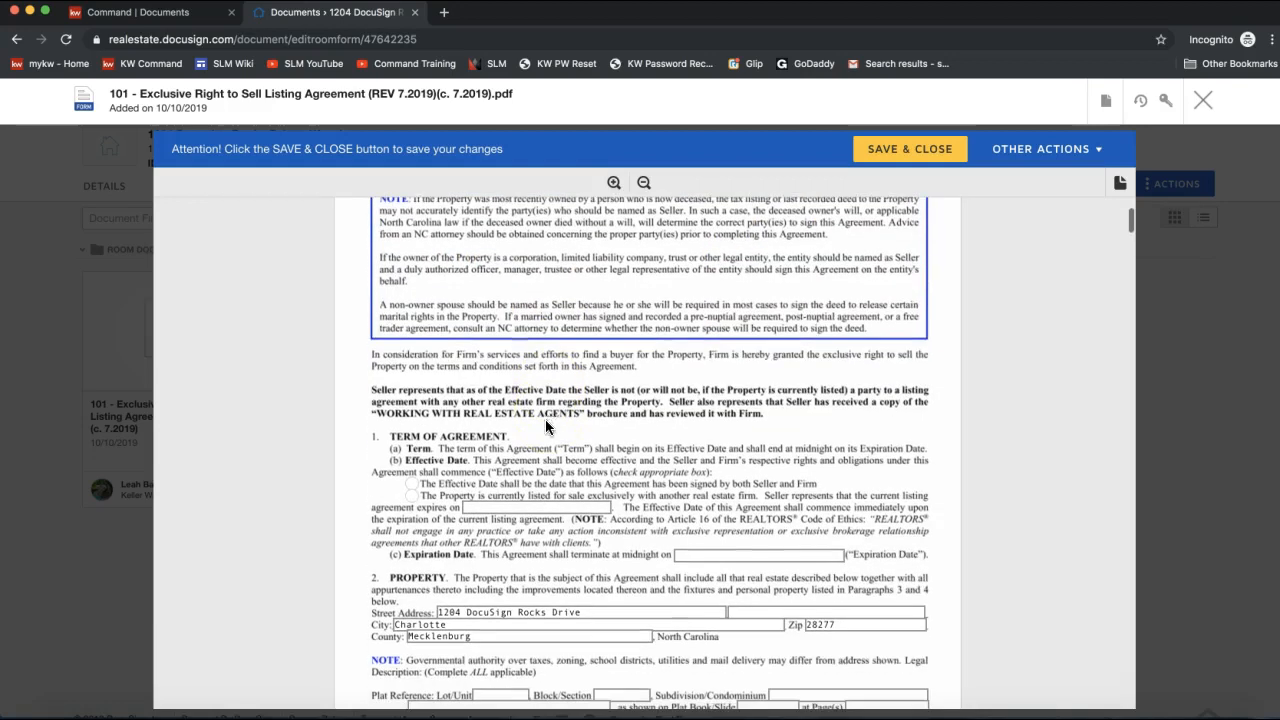
{"action": "left_click", "coordinate": [412, 497]}
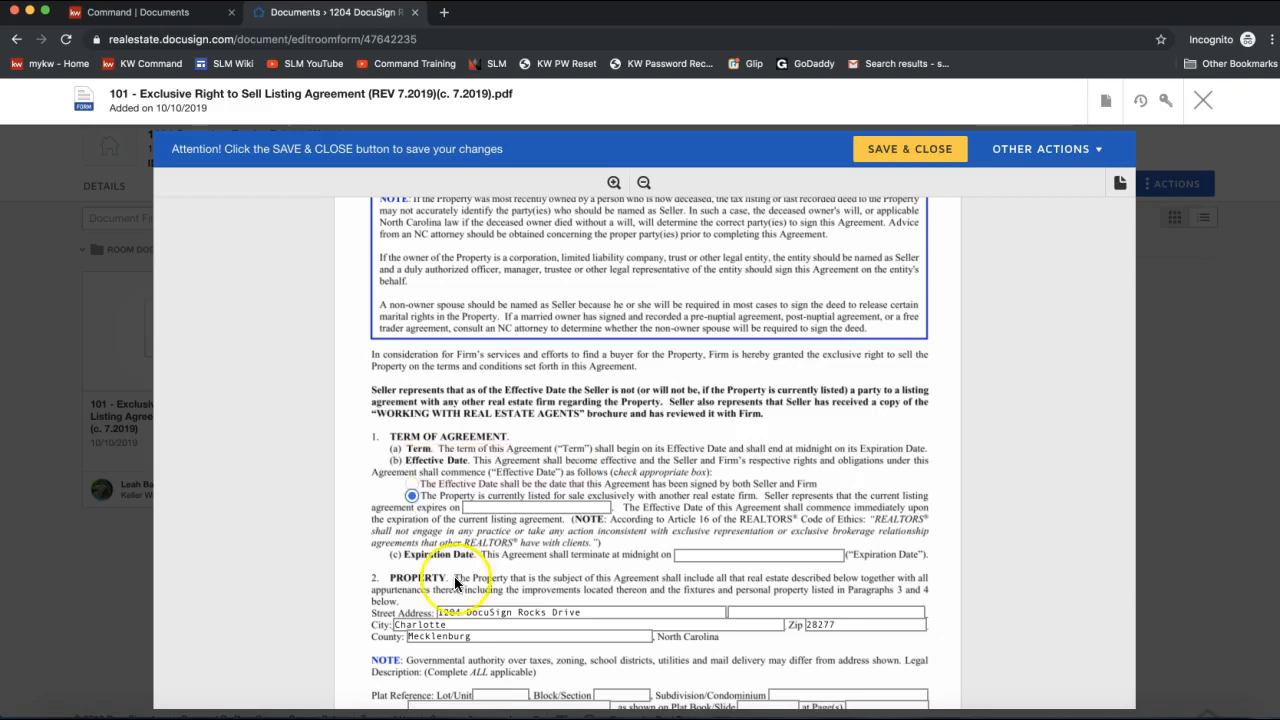
{"action": "scroll", "coordinate": [700, 548], "scroll_direction": "down", "scroll_amount": 5}
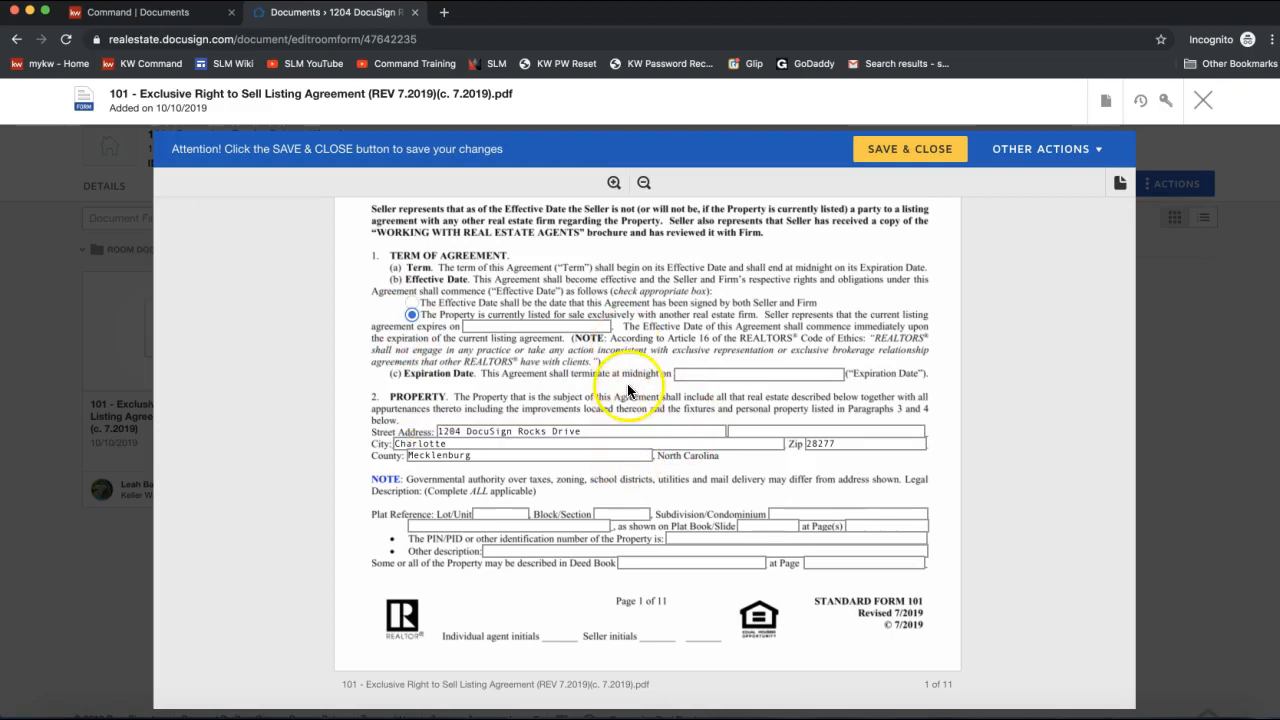
{"action": "scroll", "coordinate": [625, 320], "scroll_direction": "up", "scroll_amount": 4}
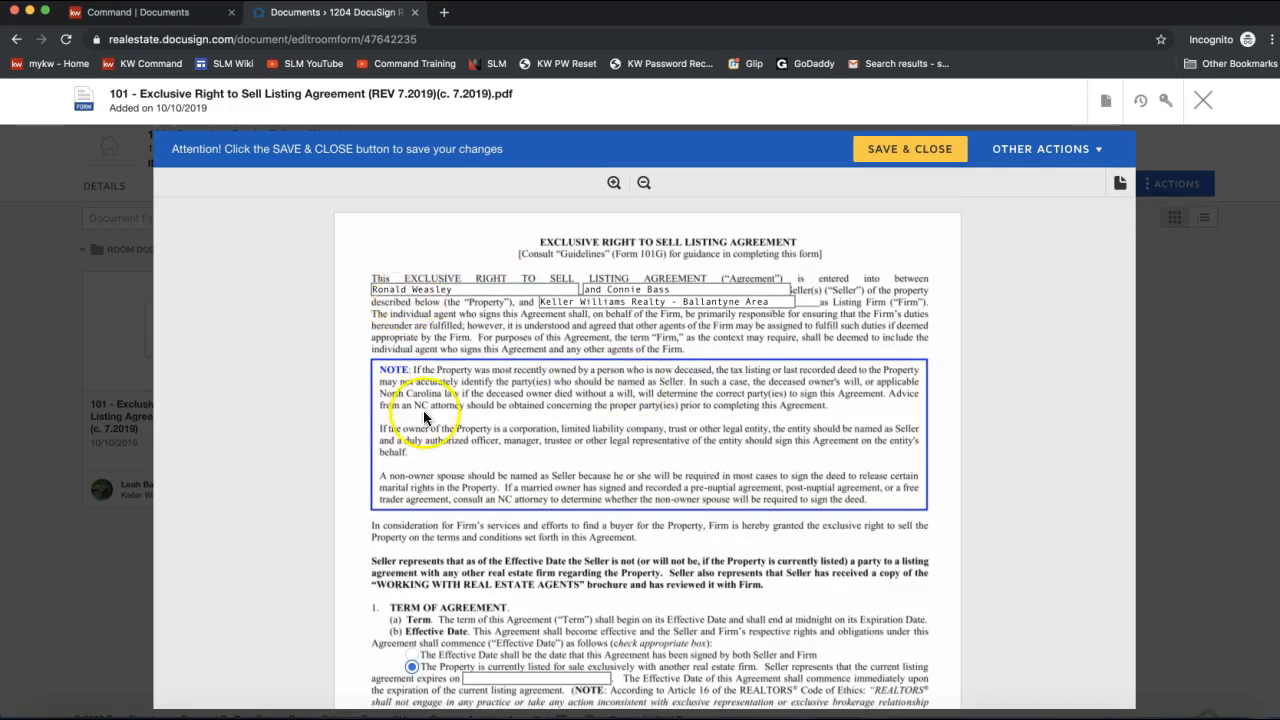
{"action": "scroll", "coordinate": [423, 410], "scroll_direction": "down", "scroll_amount": 3}
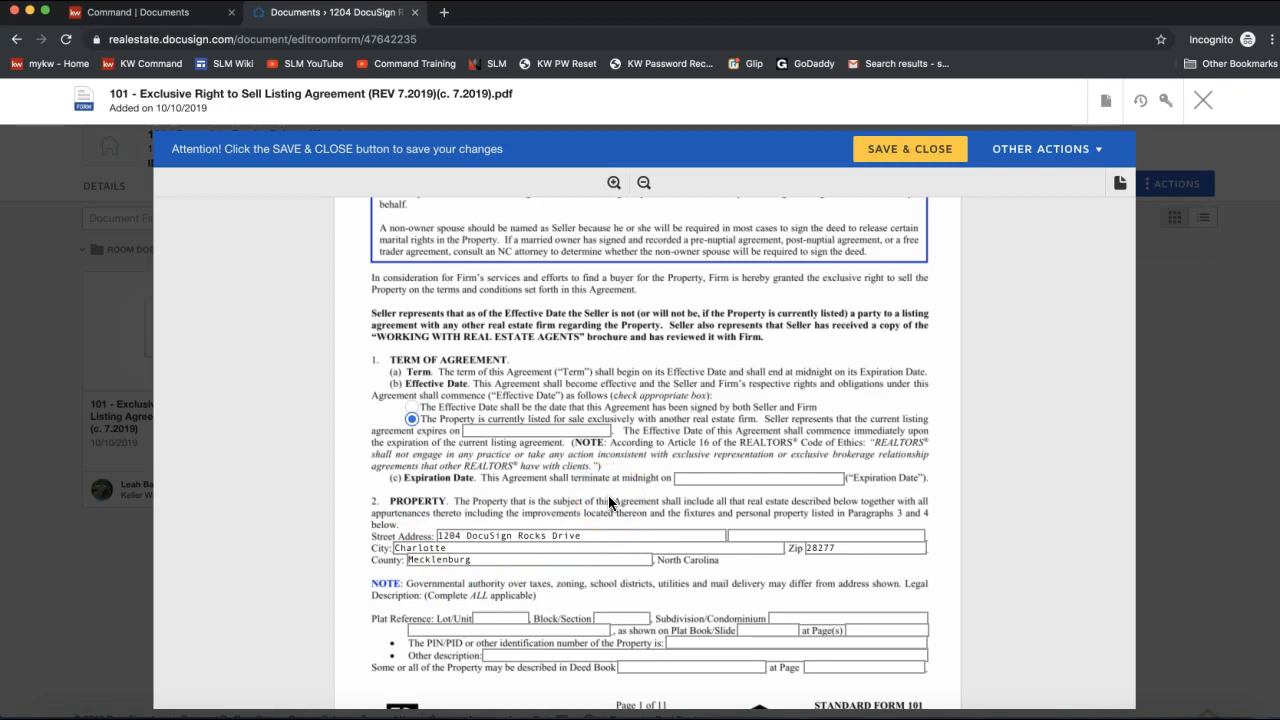
{"action": "scroll", "coordinate": [609, 502], "scroll_direction": "down", "scroll_amount": 2}
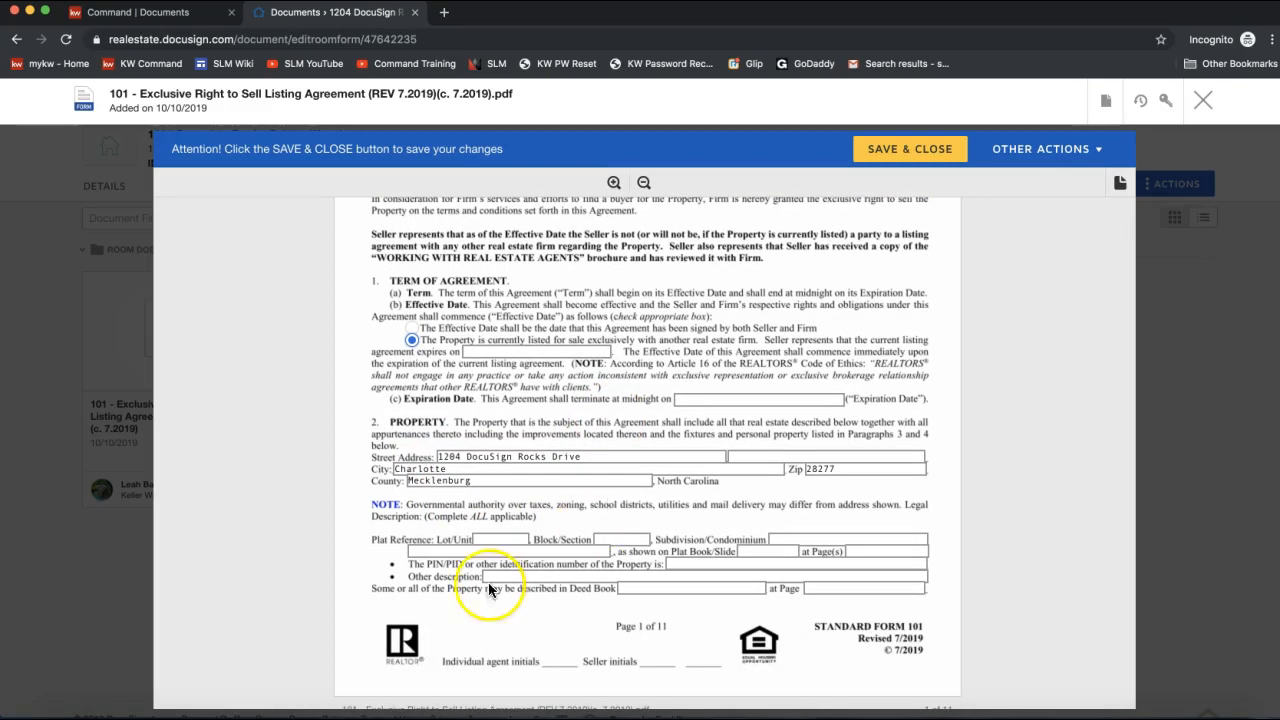
{"action": "scroll", "coordinate": [646, 340], "scroll_direction": "down", "scroll_amount": 10}
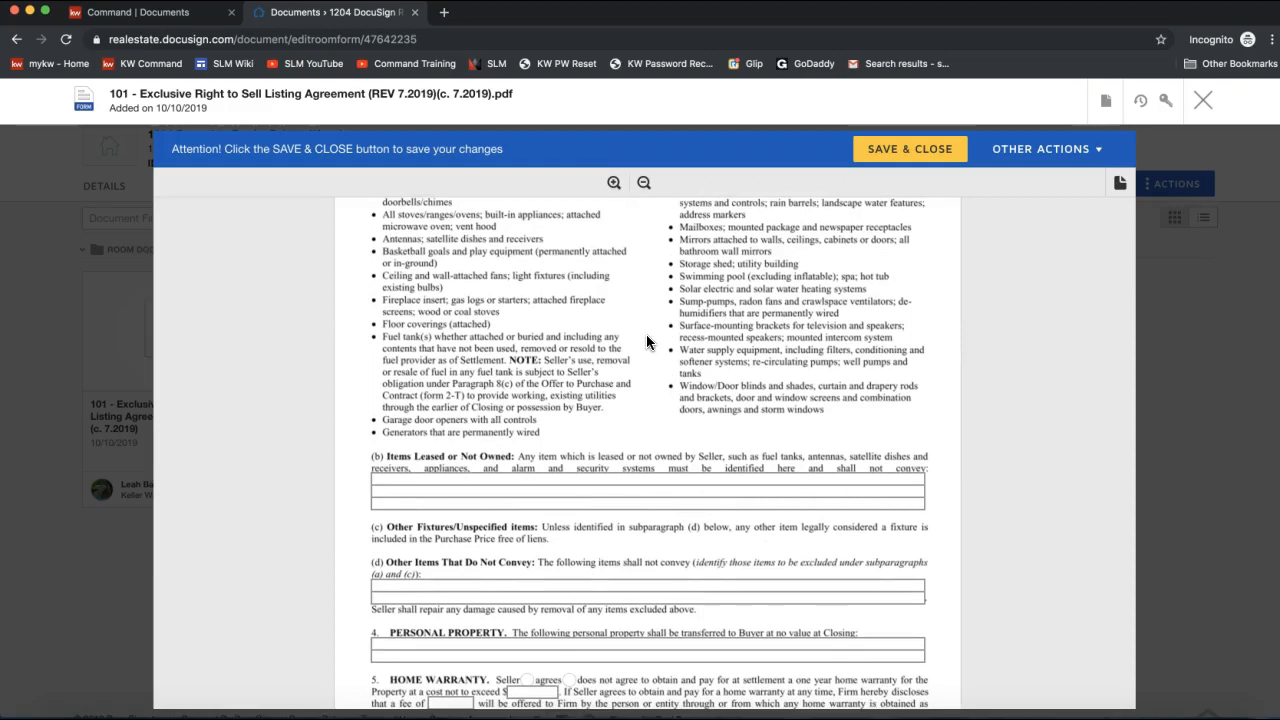
{"action": "scroll", "coordinate": [646, 340], "scroll_direction": "up", "scroll_amount": 10}
{"action": "scroll", "coordinate": [646, 340], "scroll_direction": "up", "scroll_amount": 5}
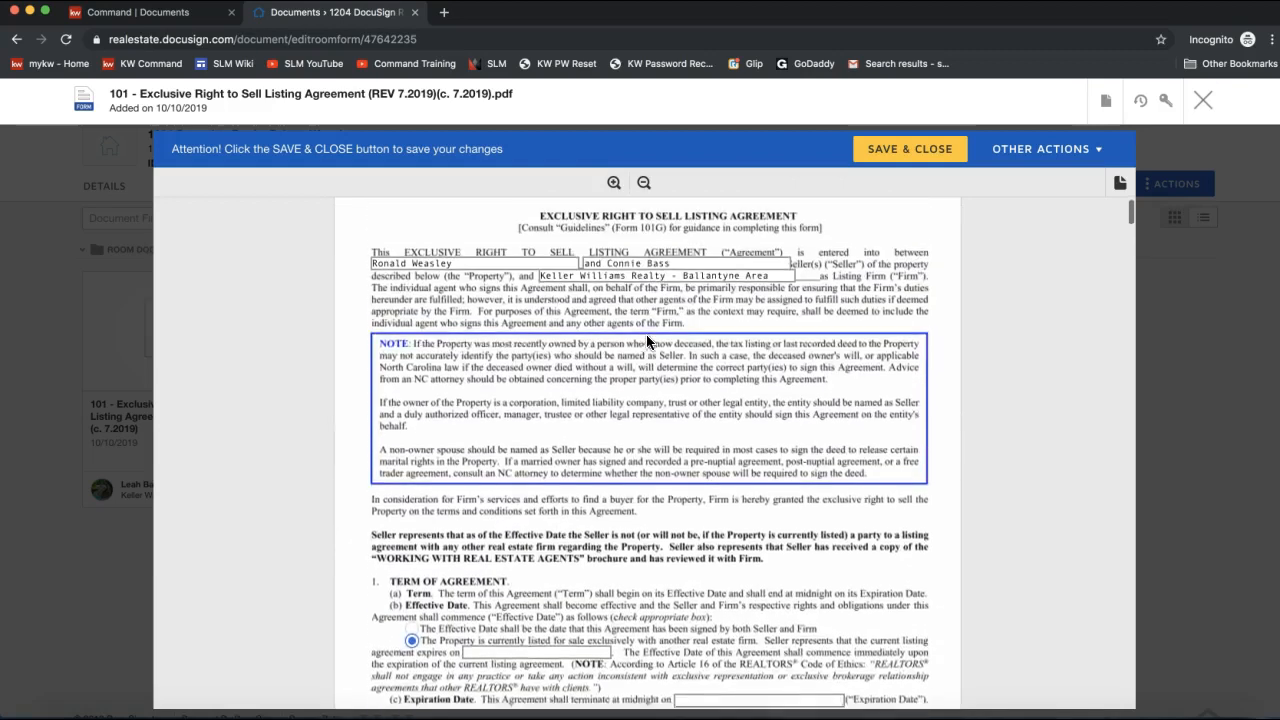
Go to page 7 via thumbnails and mark the FHA Appraisal clause as 'has'.
{"action": "left_click", "coordinate": [1120, 186]}
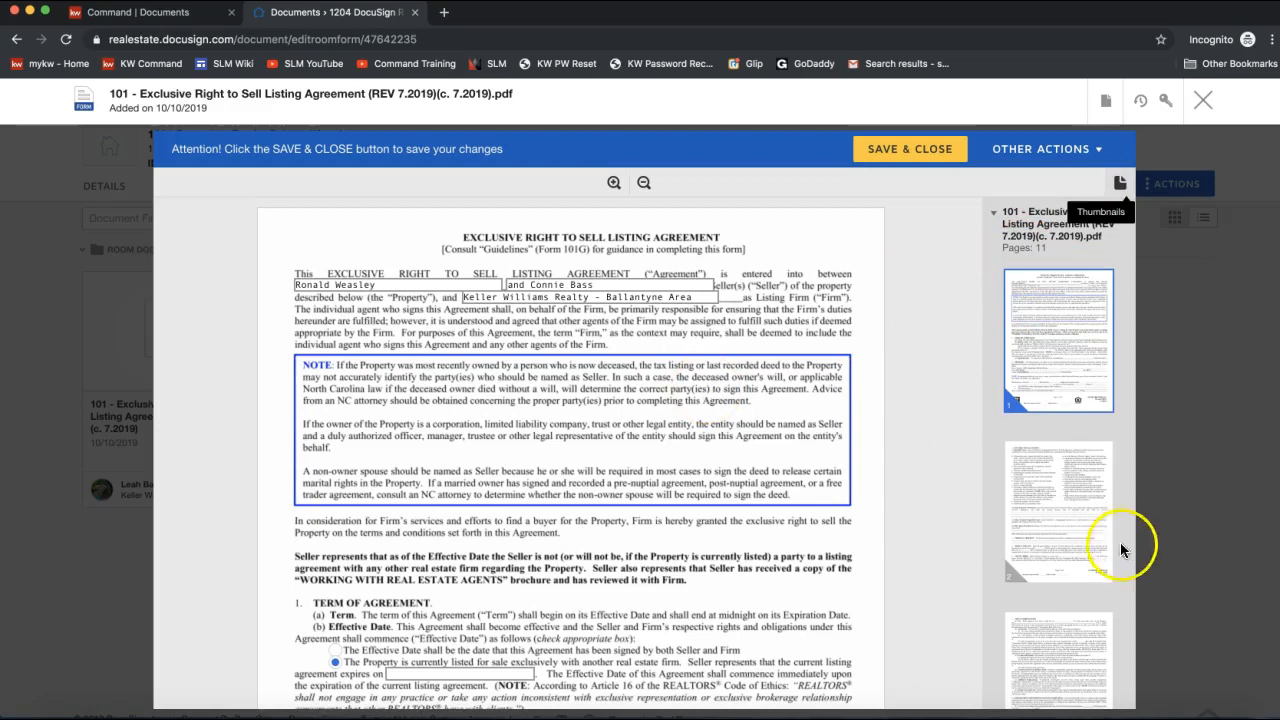
{"action": "scroll", "coordinate": [1060, 543], "scroll_direction": "down", "scroll_amount": 3}
{"action": "scroll", "coordinate": [1055, 542], "scroll_direction": "down", "scroll_amount": 5}
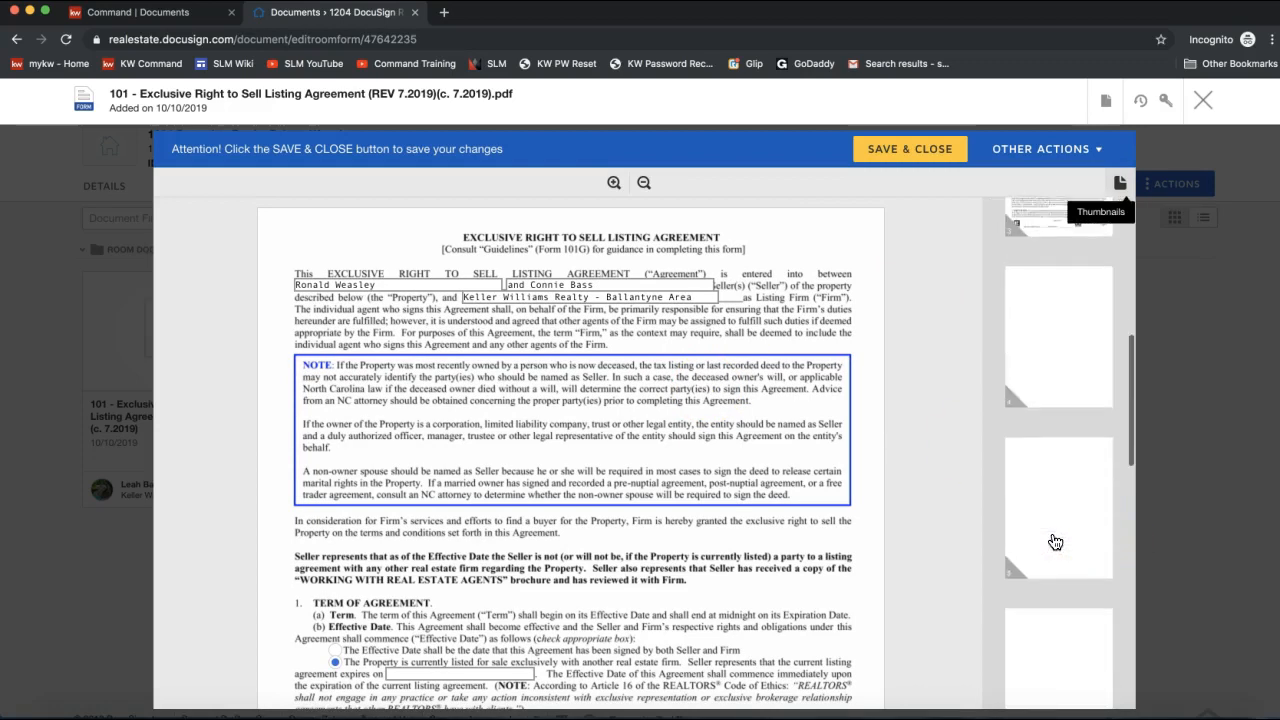
{"action": "left_click", "coordinate": [1049, 496]}
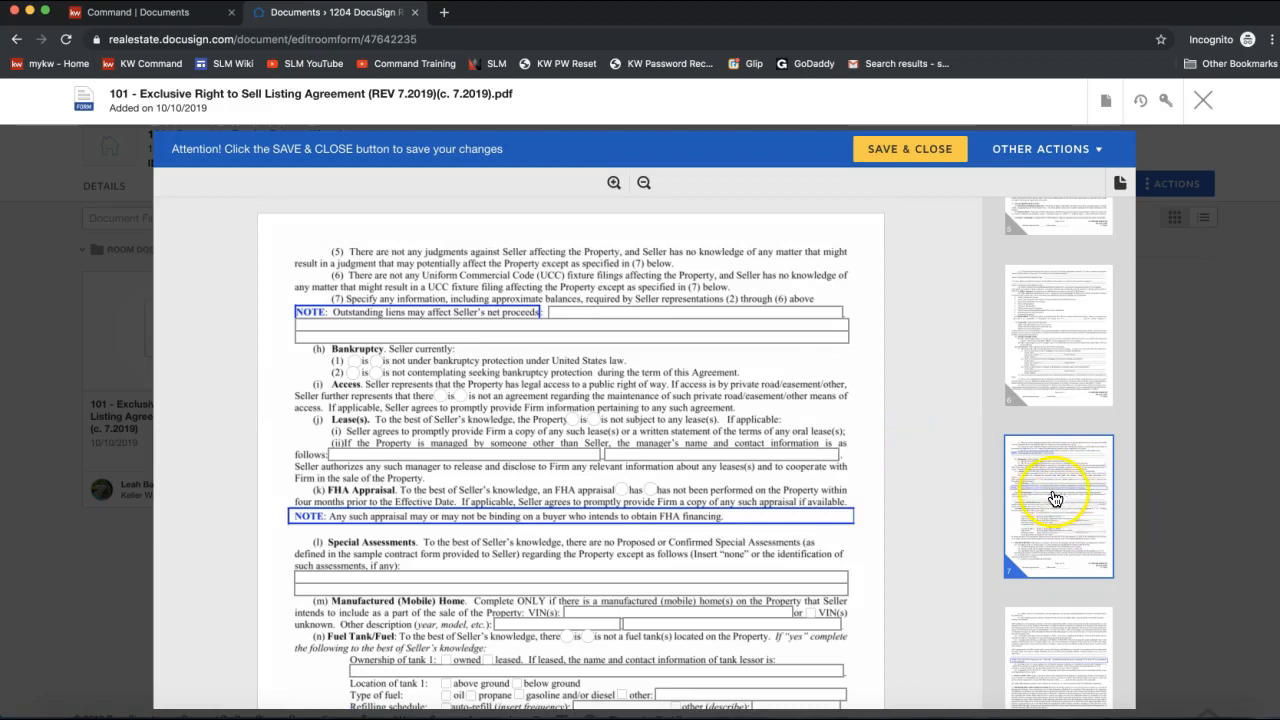
{"action": "left_click", "coordinate": [621, 489]}
{"action": "scroll", "coordinate": [417, 451], "scroll_direction": "down", "scroll_amount": 4}
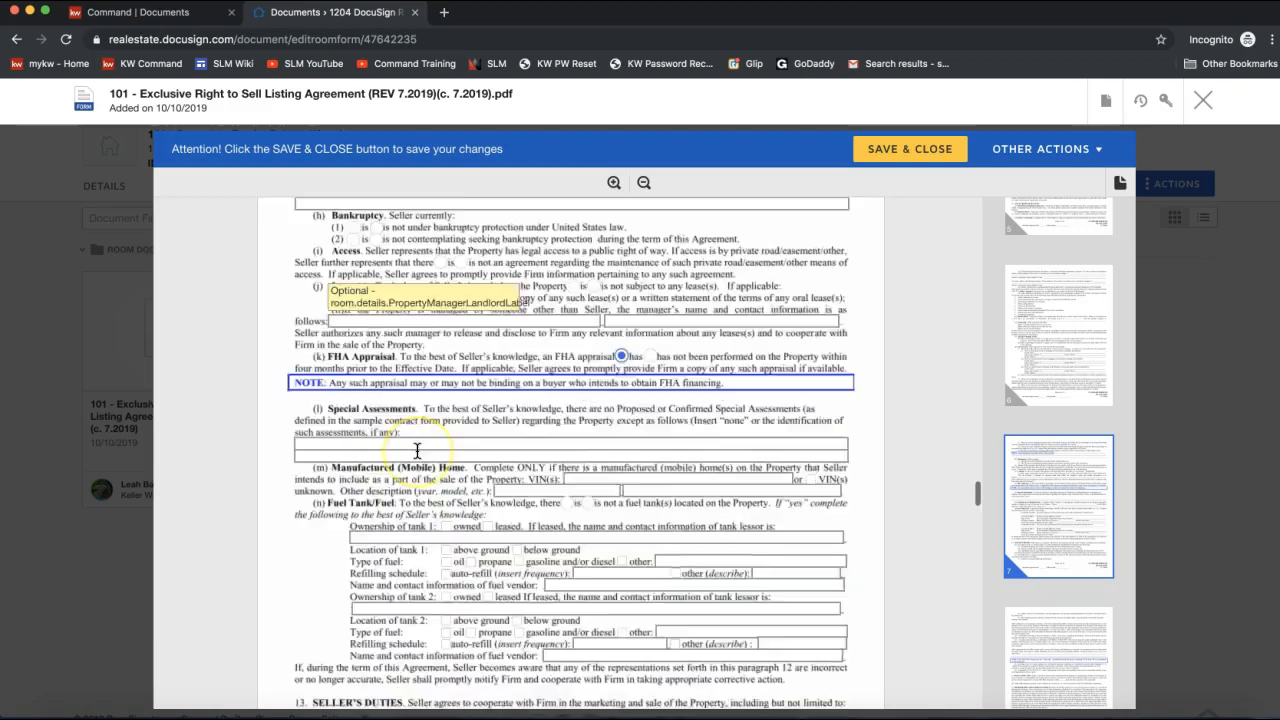
{"action": "scroll", "coordinate": [417, 451], "scroll_direction": "up", "scroll_amount": 5}
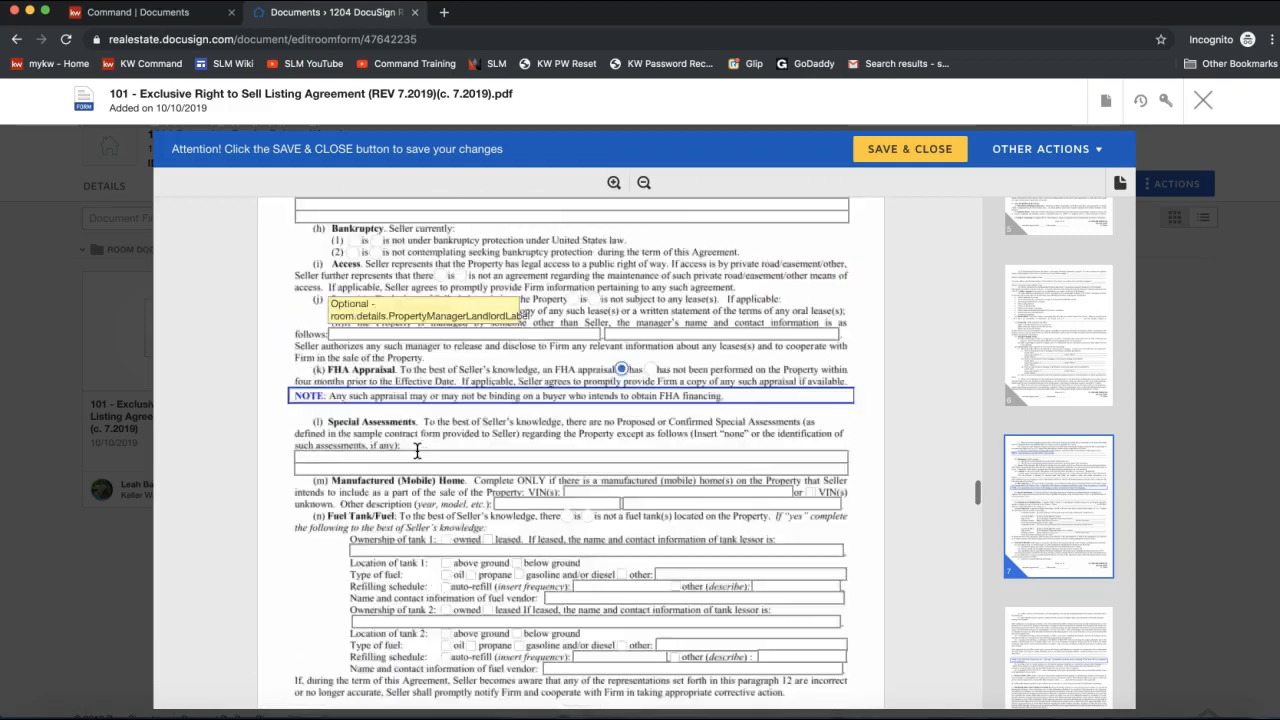
{"action": "scroll", "coordinate": [417, 451], "scroll_direction": "up", "scroll_amount": 1}
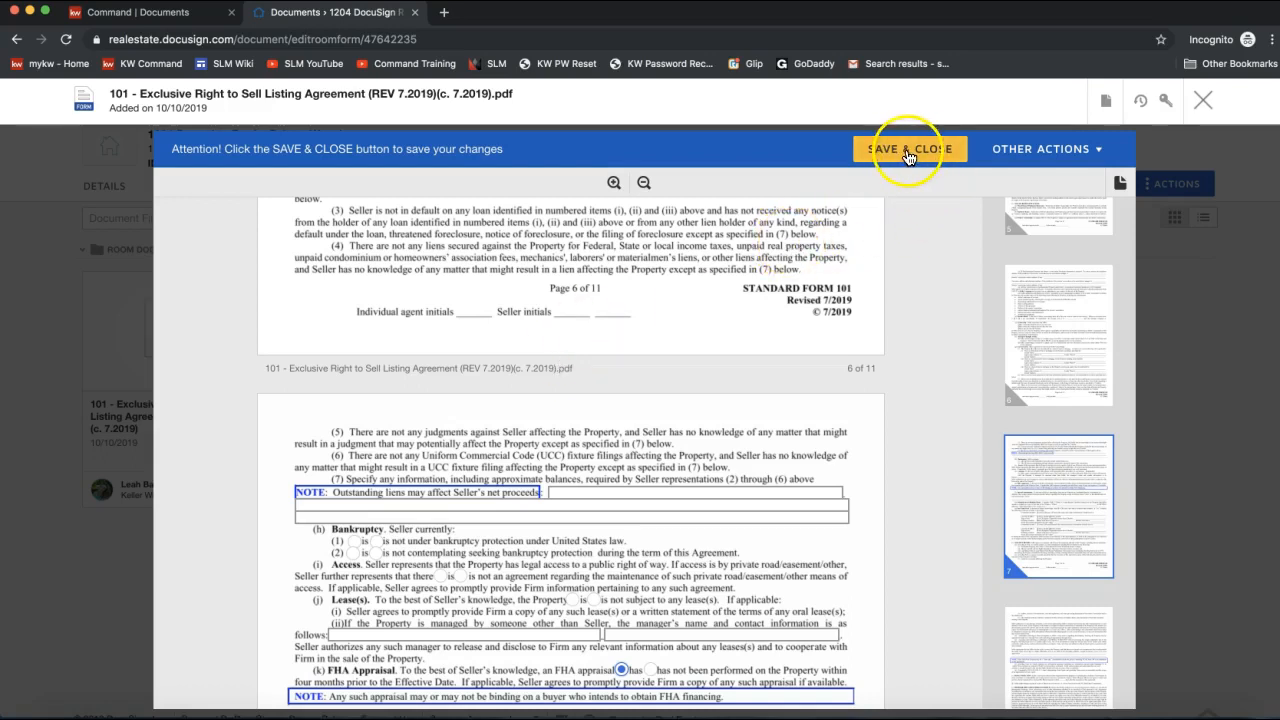
Check OTHER ACTIONS, then use the Document Actions menu to view the listing agreement's History.
{"action": "left_click", "coordinate": [1032, 150]}
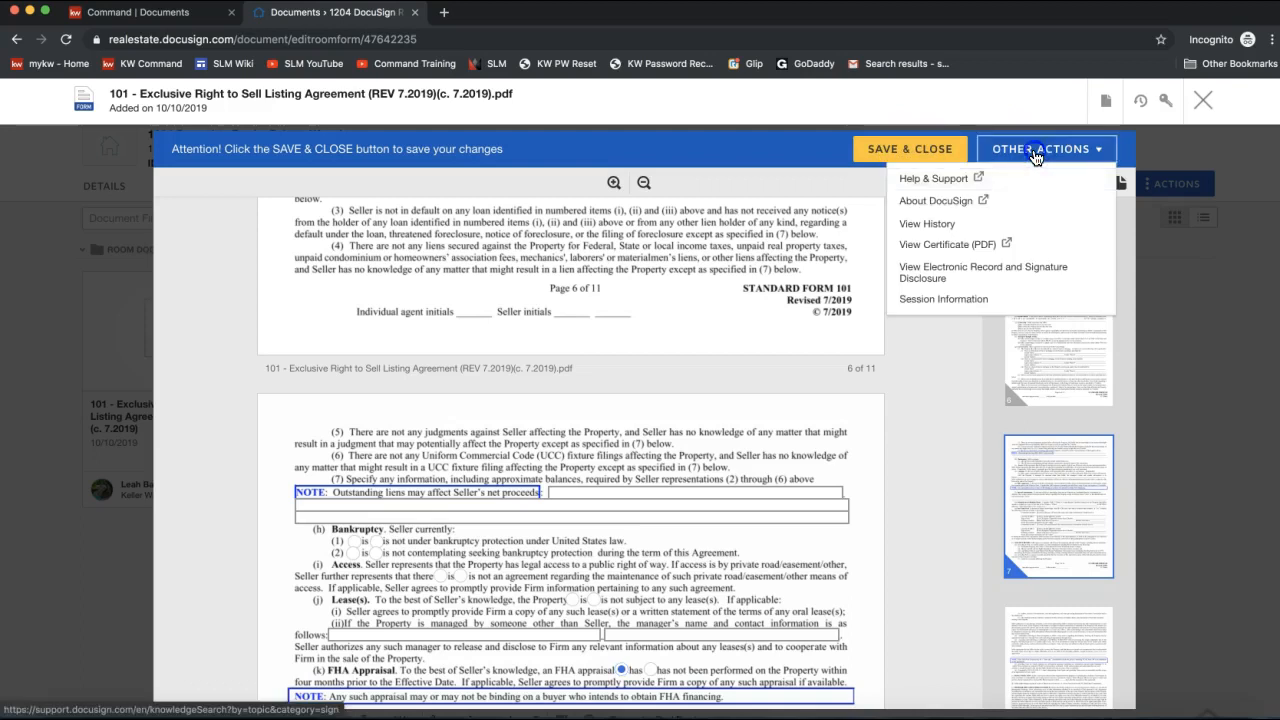
{"action": "left_click", "coordinate": [1036, 157]}
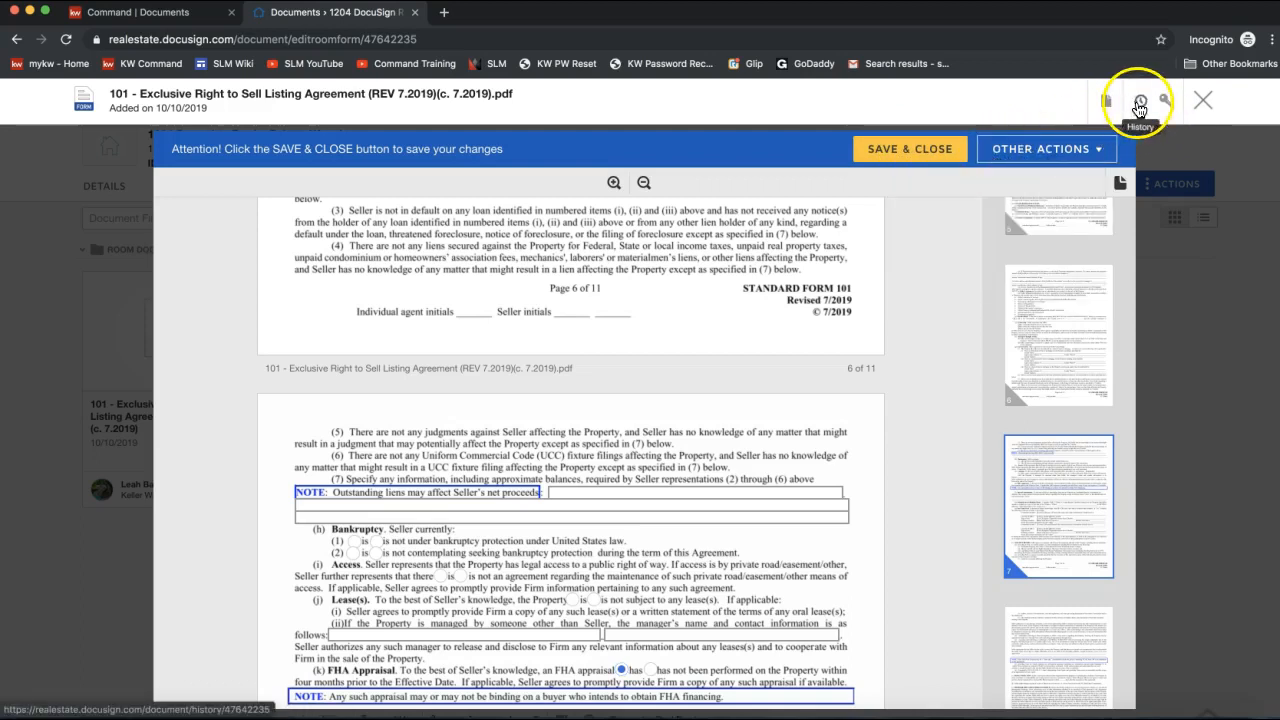
{"action": "left_click", "coordinate": [1108, 104]}
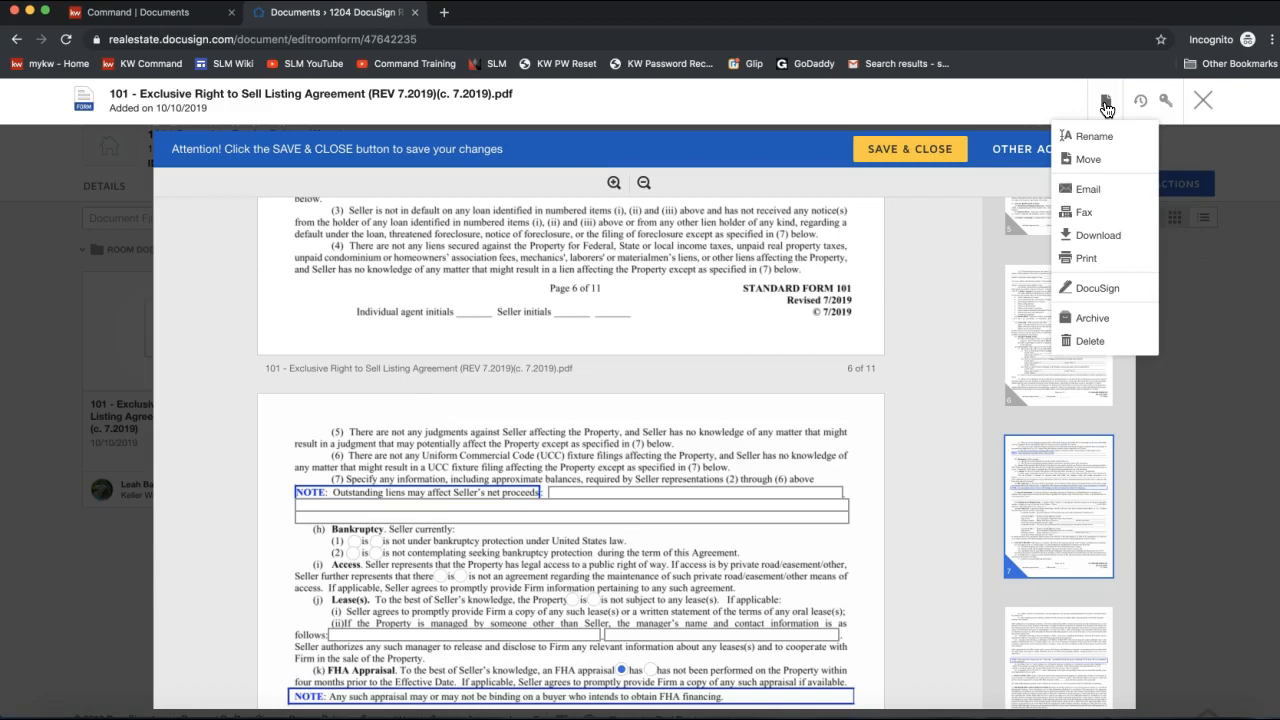
{"action": "left_click", "coordinate": [1106, 104]}
{"action": "left_click", "coordinate": [1107, 104]}
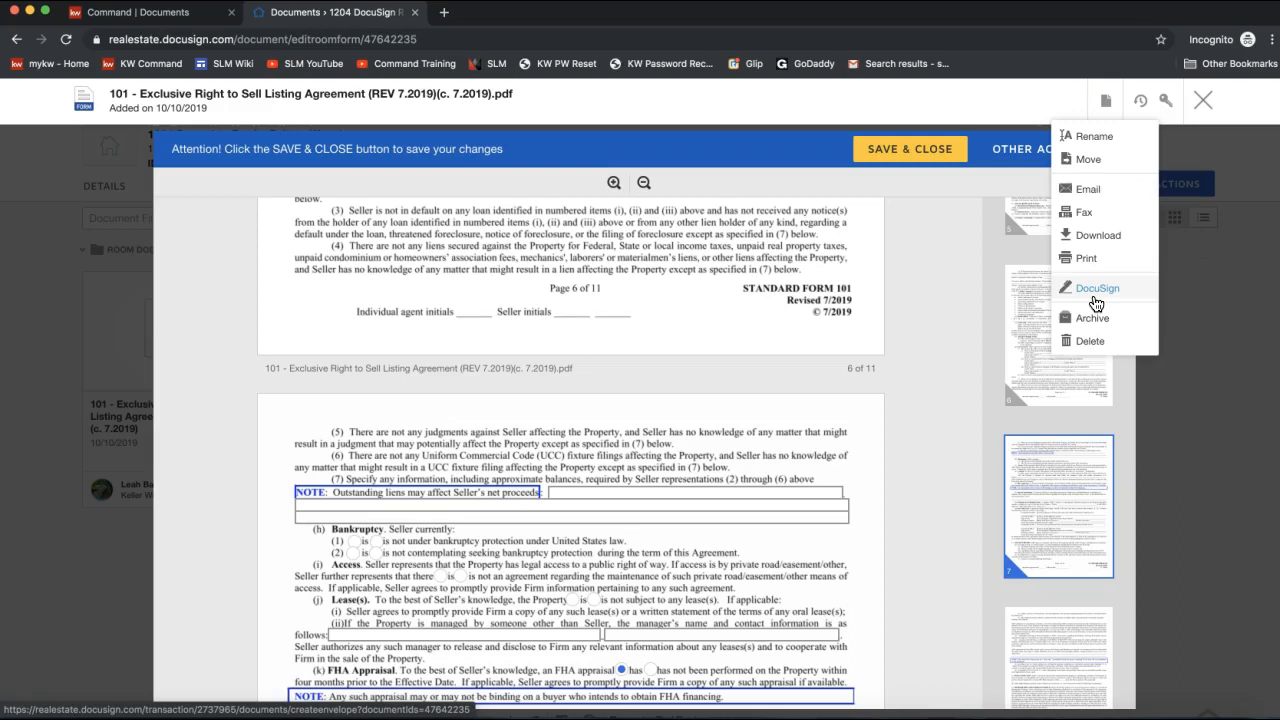
{"action": "left_click", "coordinate": [1094, 300]}
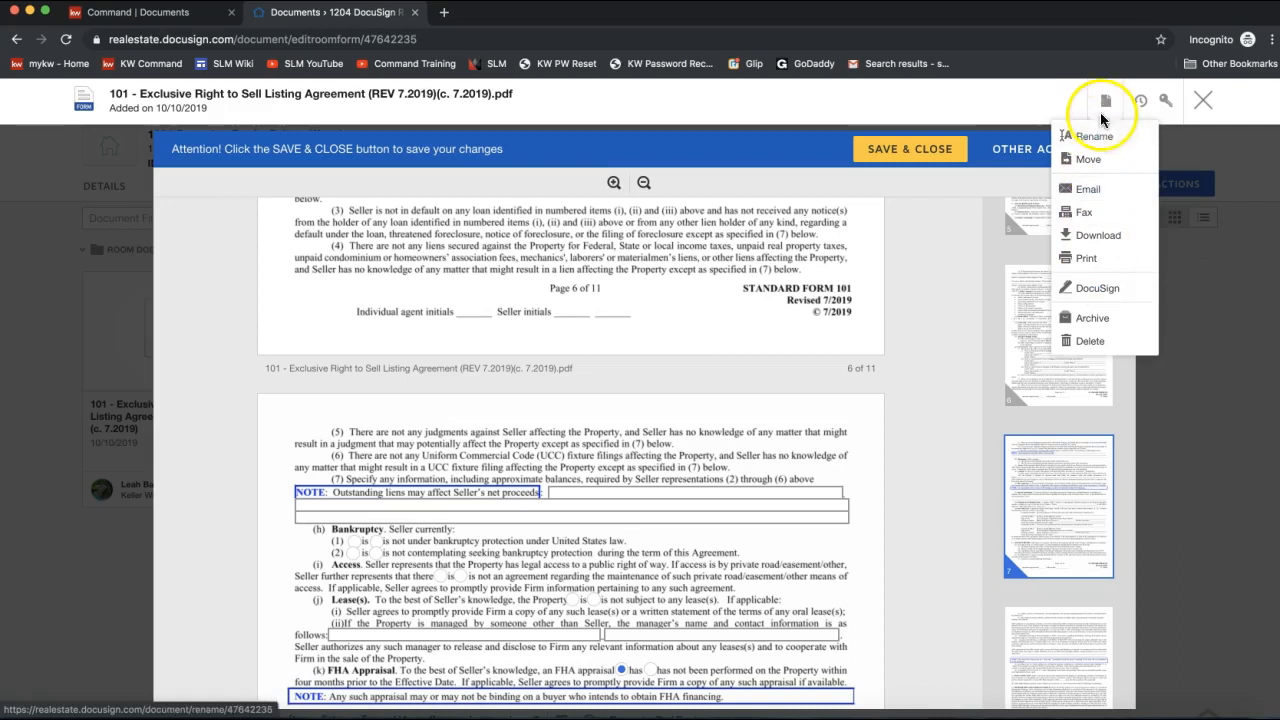
{"action": "left_click", "coordinate": [1105, 103]}
{"action": "left_click", "coordinate": [1147, 104]}
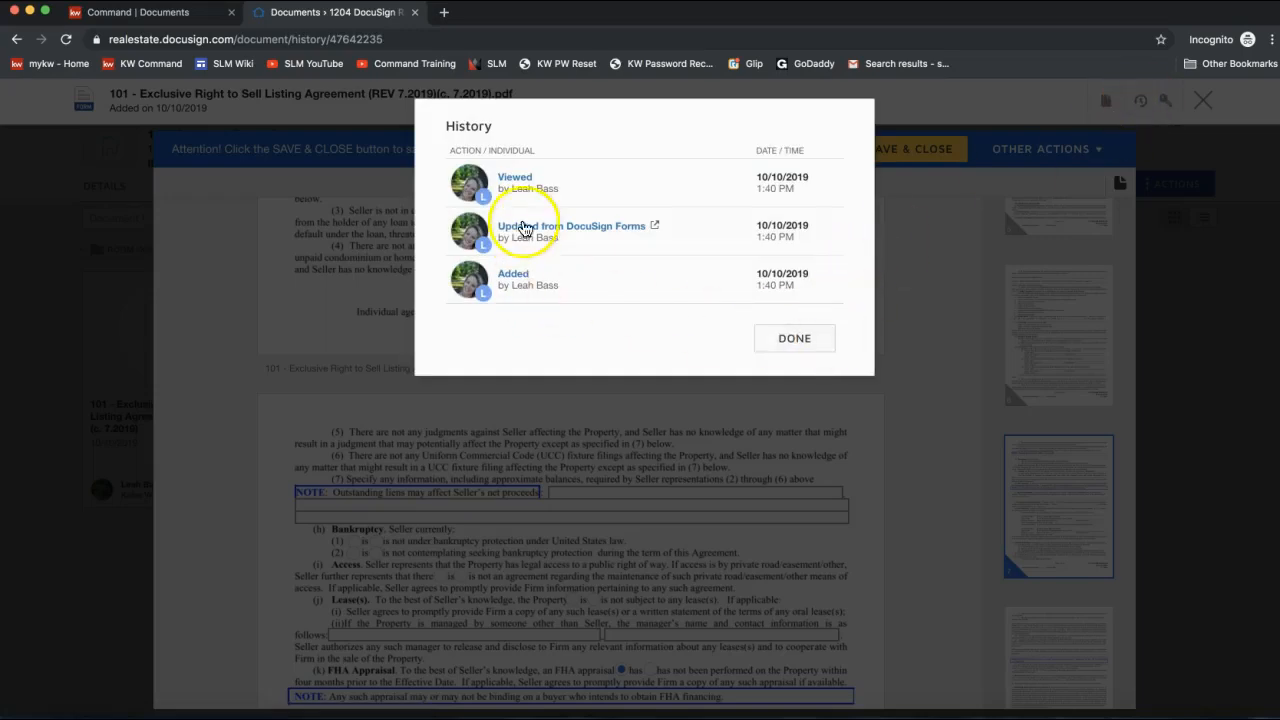
{"action": "left_click", "coordinate": [795, 340]}
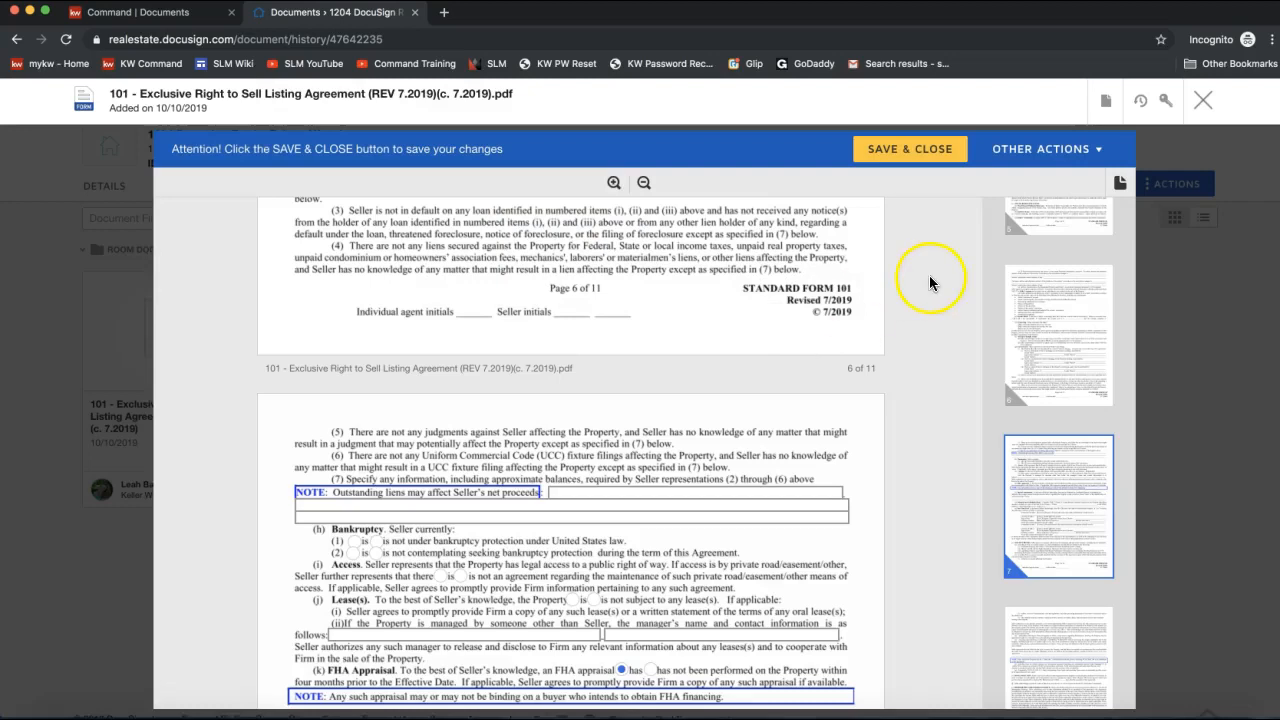
{"action": "left_click", "coordinate": [1172, 103]}
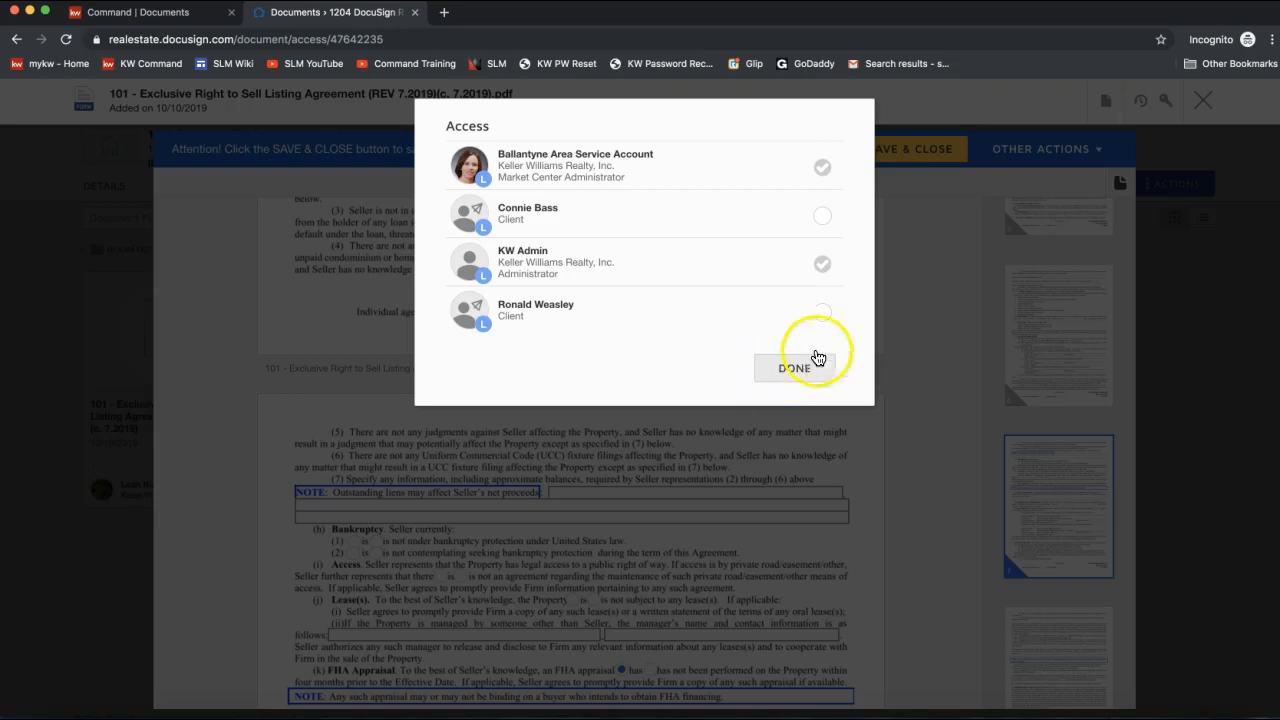
{"action": "mouse_move", "coordinate": [823, 166]}
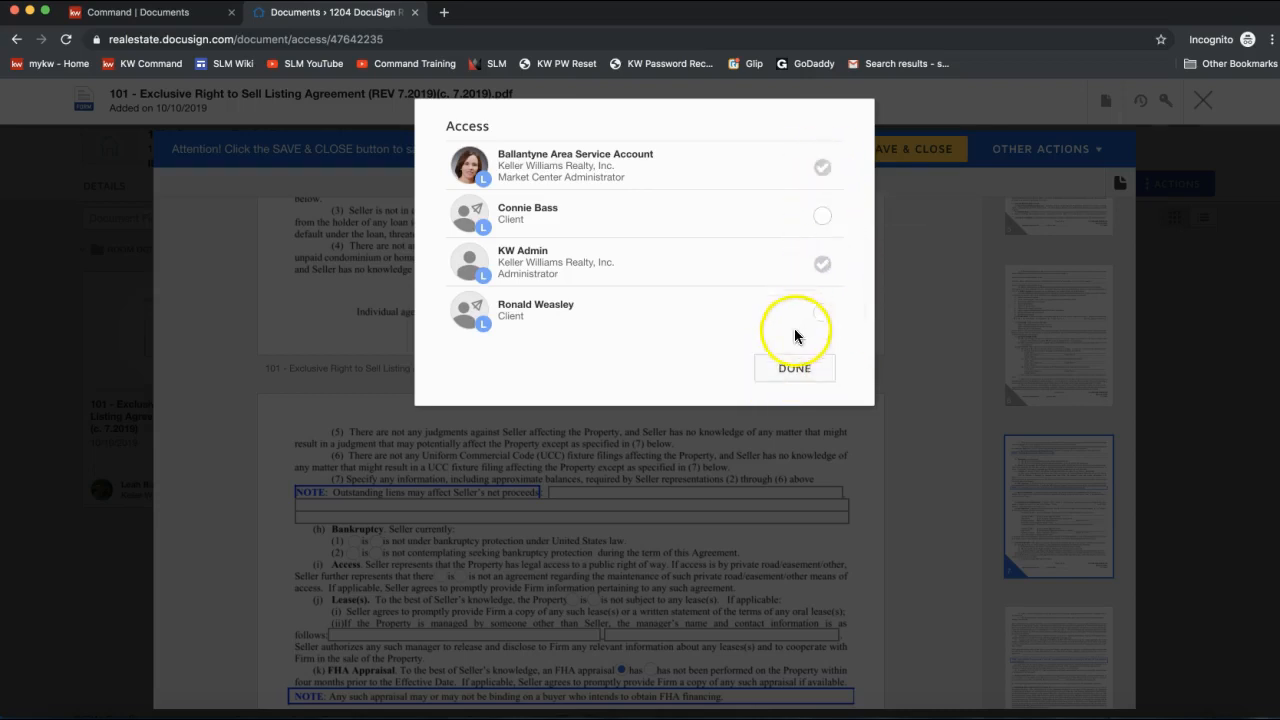
{"action": "left_click", "coordinate": [790, 367]}
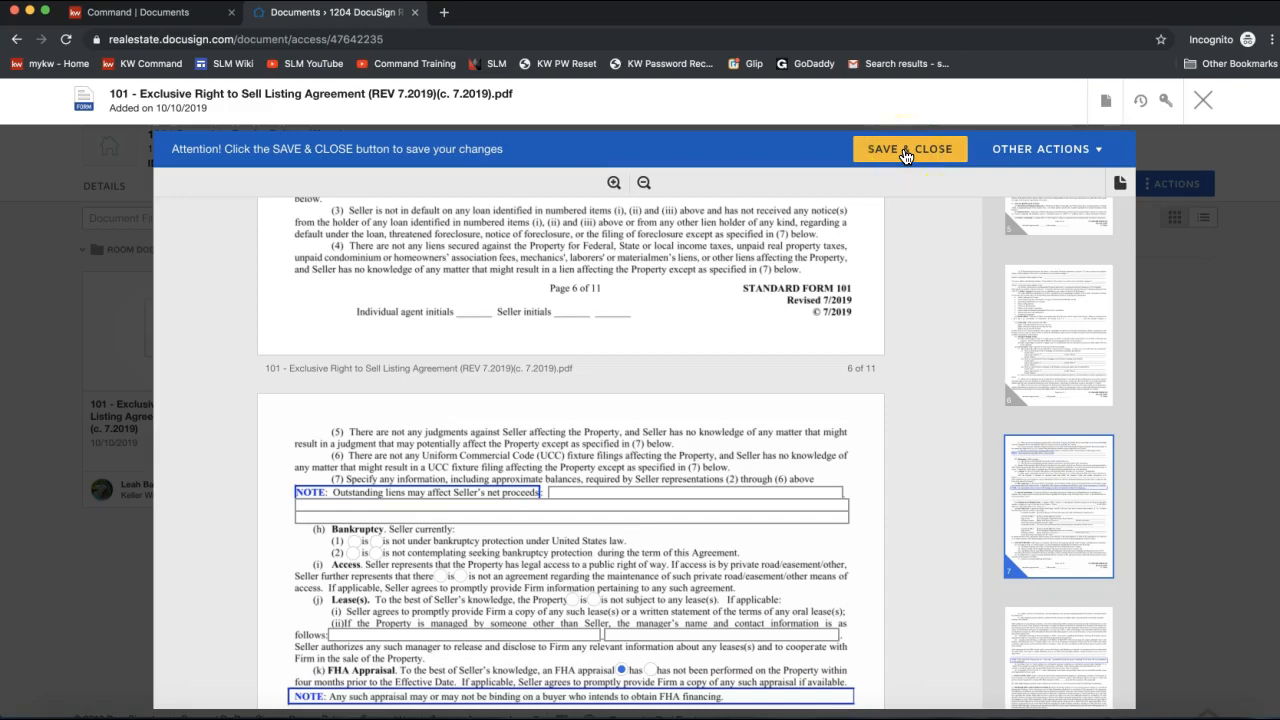
Save and close the listing agreement, then select form 101 on the Documents tab to show its actions.
{"action": "left_click", "coordinate": [905, 152]}
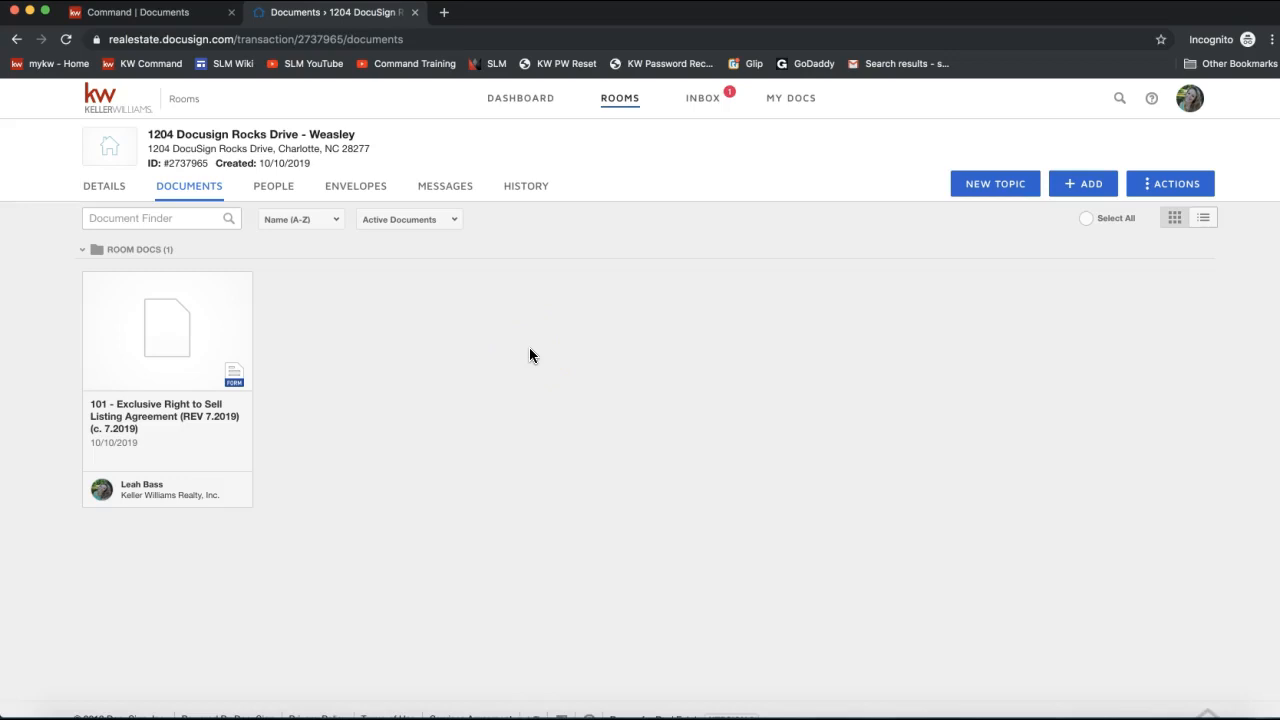
{"action": "mouse_move", "coordinate": [163, 345]}
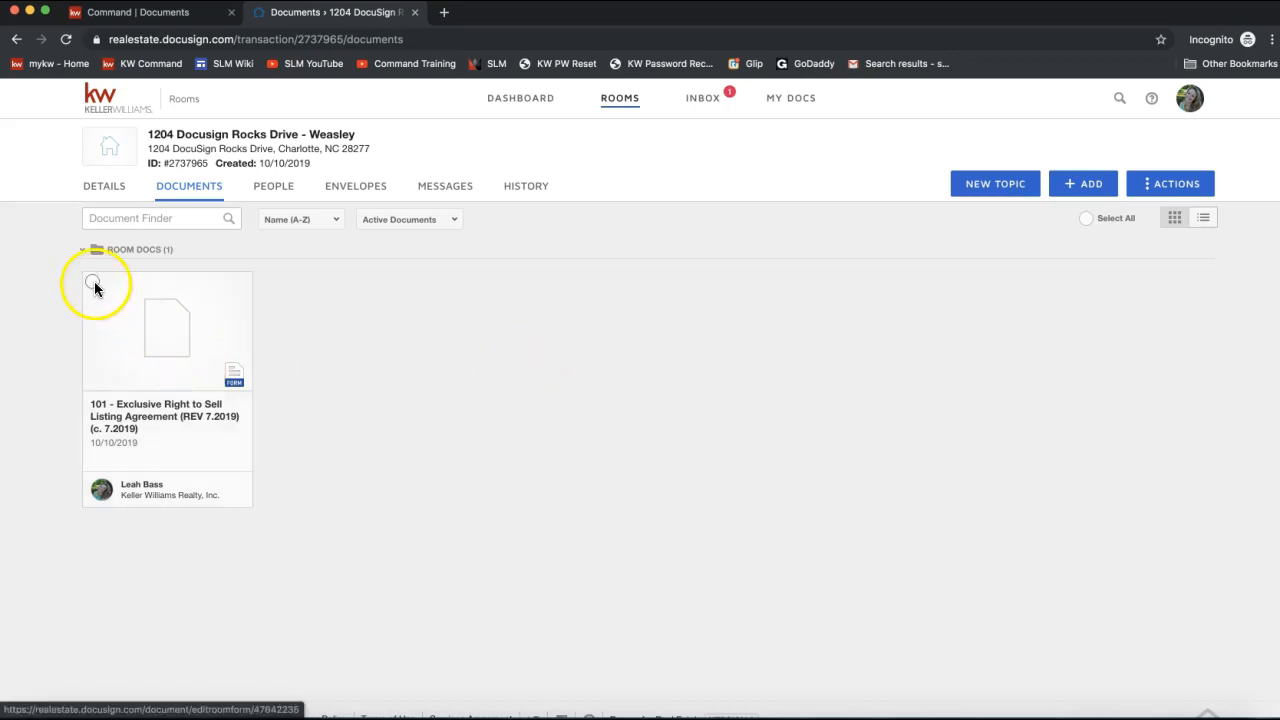
{"action": "left_click", "coordinate": [92, 284]}
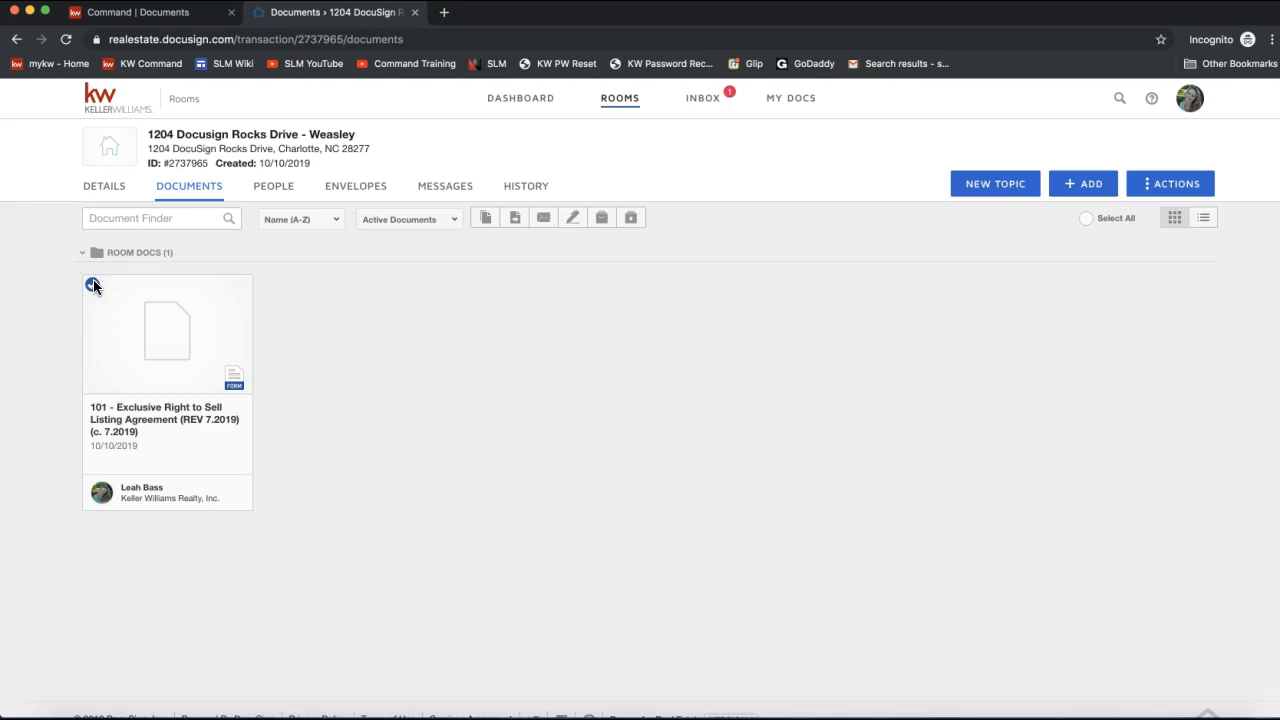
{"action": "left_click", "coordinate": [91, 292]}
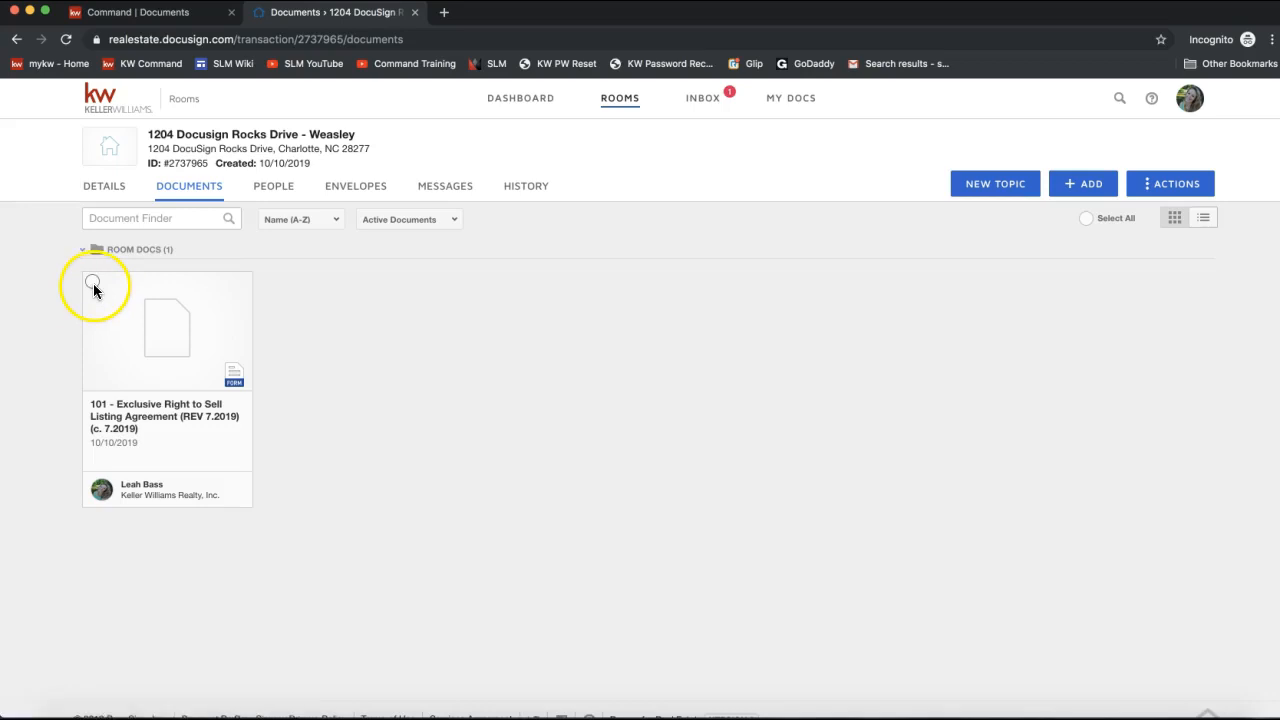
{"action": "left_click", "coordinate": [92, 285]}
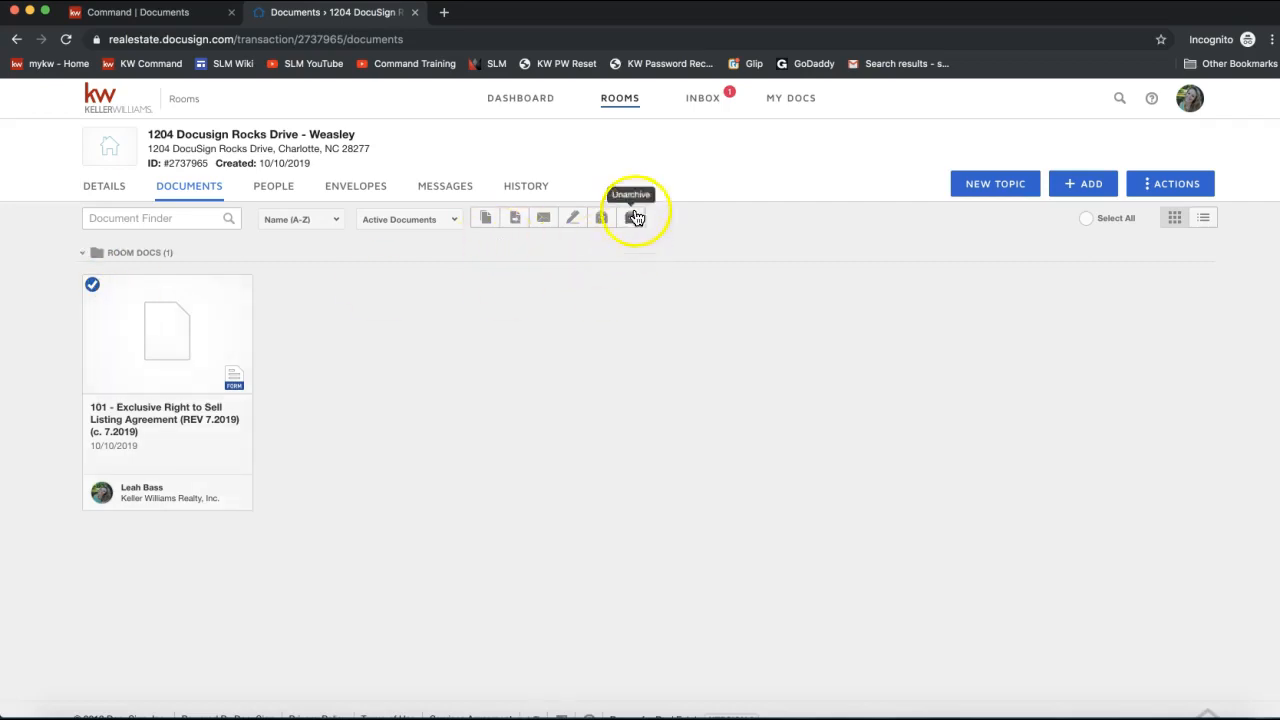
{"action": "left_click", "coordinate": [92, 285]}
{"action": "left_click", "coordinate": [91, 286]}
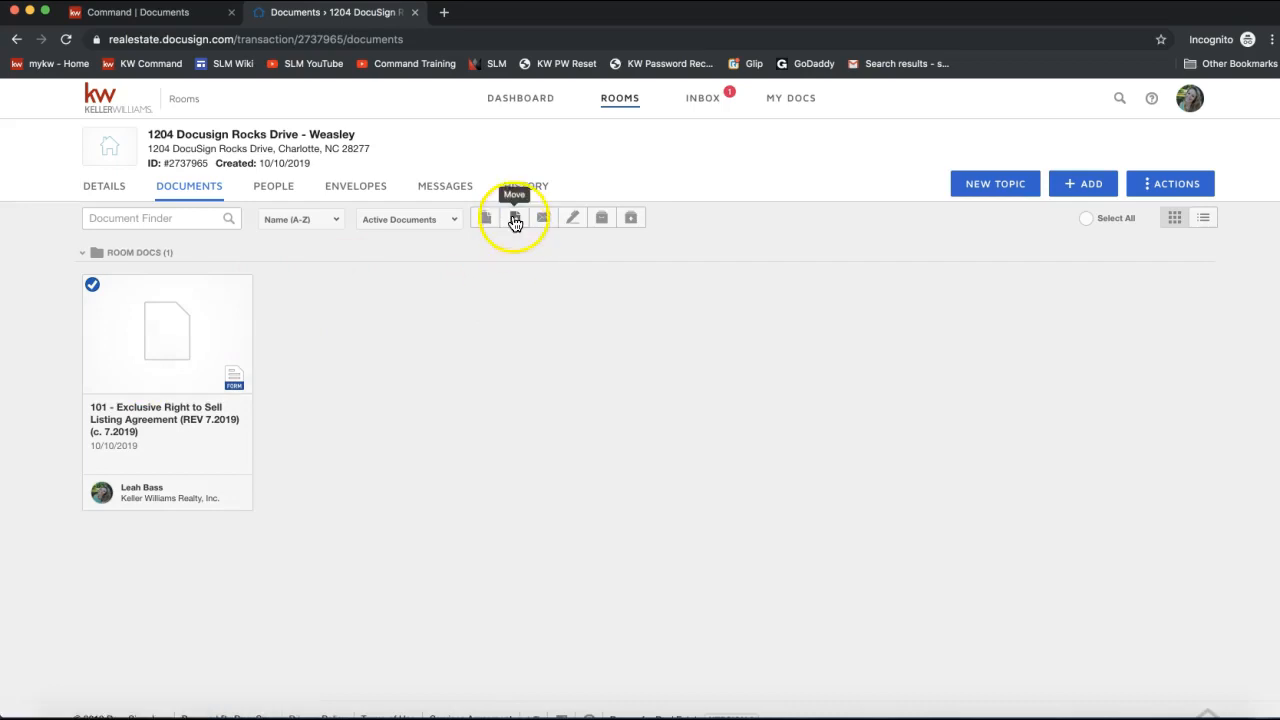
{"action": "left_click", "coordinate": [515, 220]}
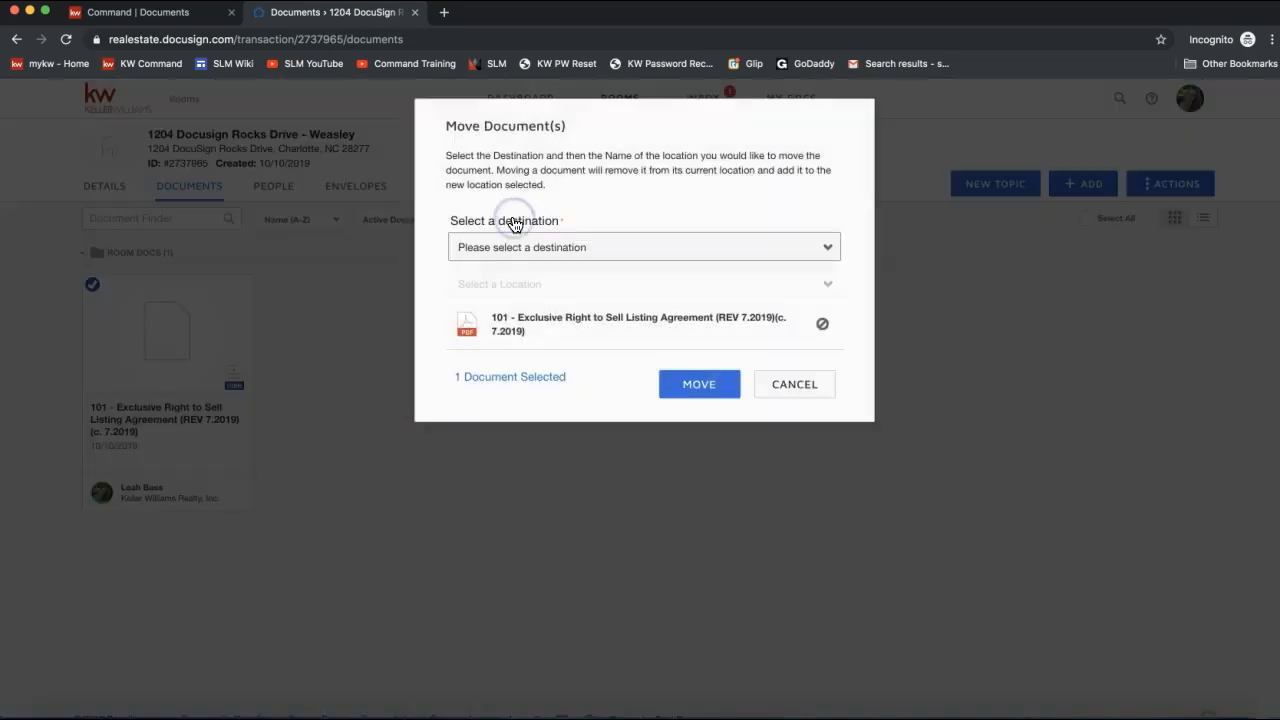
{"action": "left_click_drag", "start_coordinate": [453, 221], "coordinate": [557, 221]}
{"action": "left_click", "coordinate": [513, 247]}
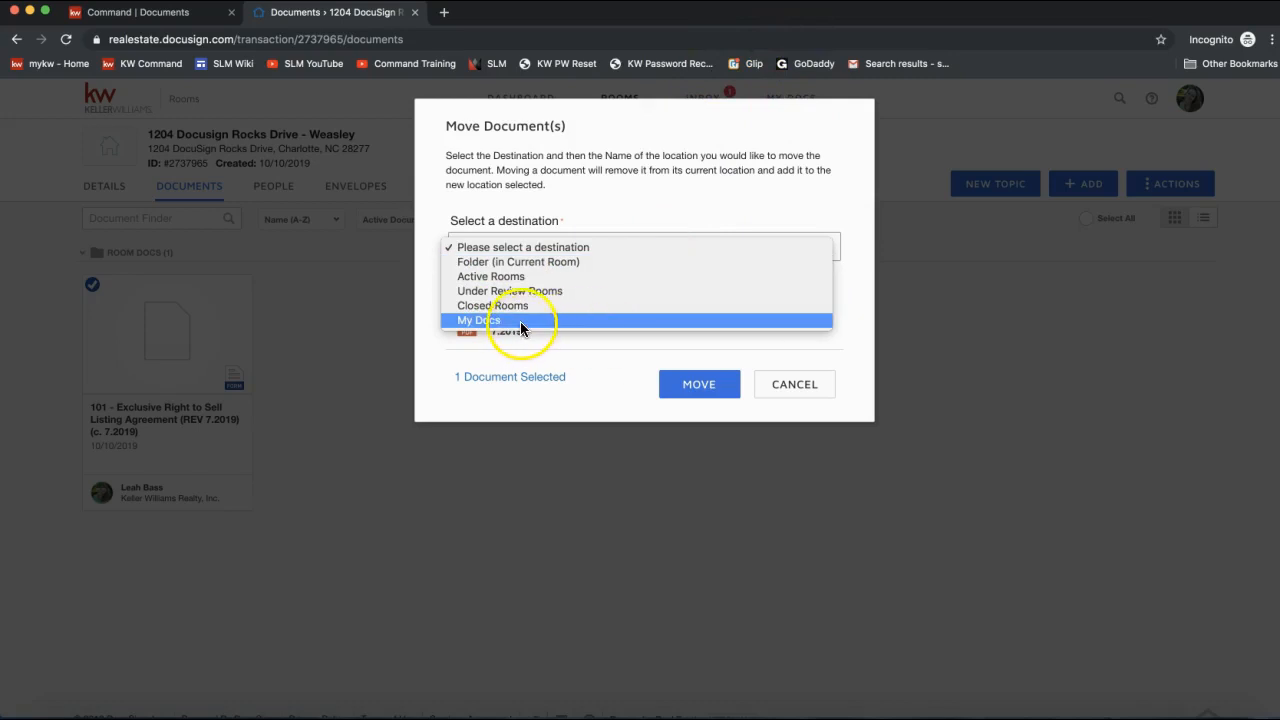
{"action": "left_click", "coordinate": [518, 250]}
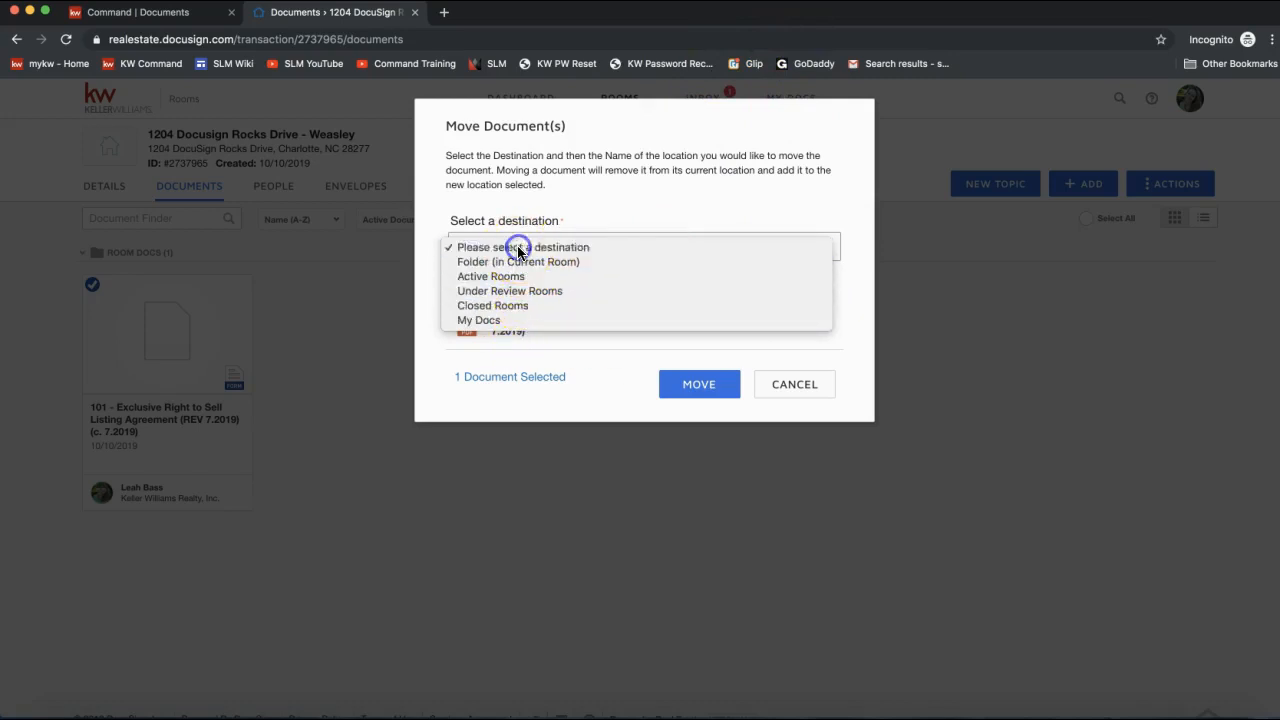
{"action": "left_click", "coordinate": [795, 385]}
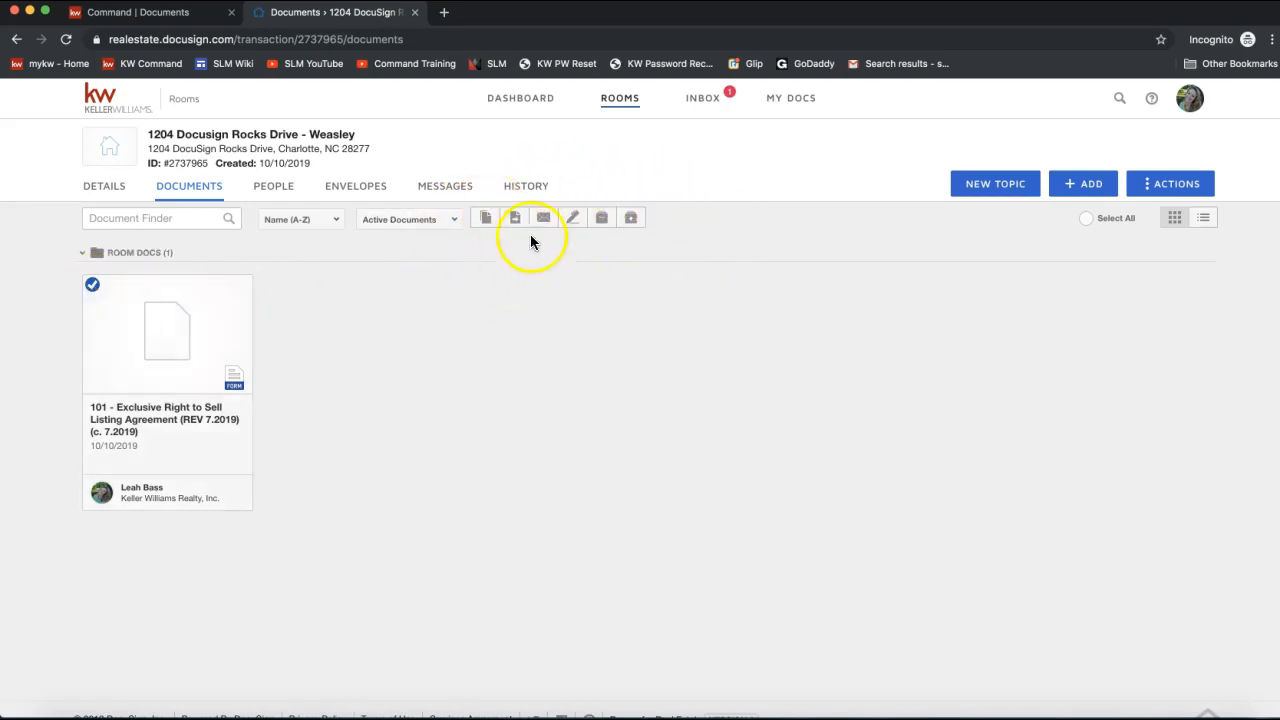
Create a 'Please DocuSign' envelope from the checked form 101 listing agreement.
{"action": "left_click", "coordinate": [571, 222]}
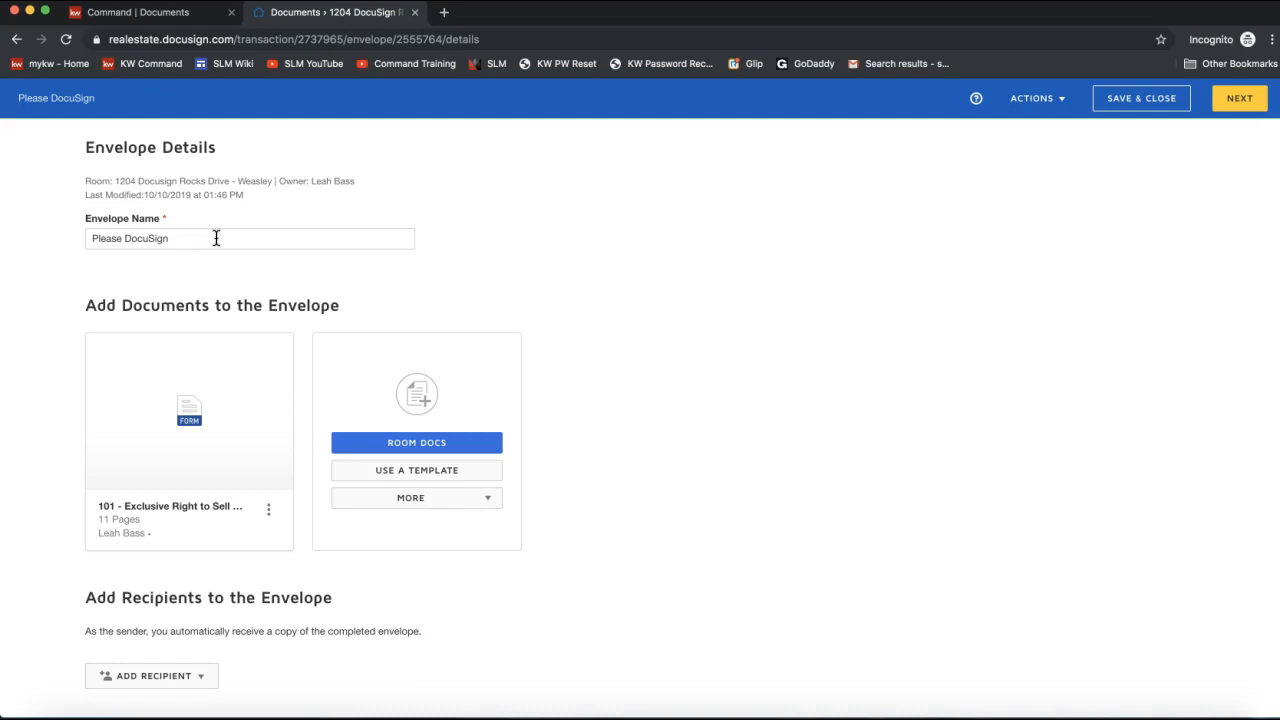
Append the seller's name and '- Listing Agreement' to the 'Please DocuSign' envelope name.
{"action": "left_click", "coordinate": [88, 240]}
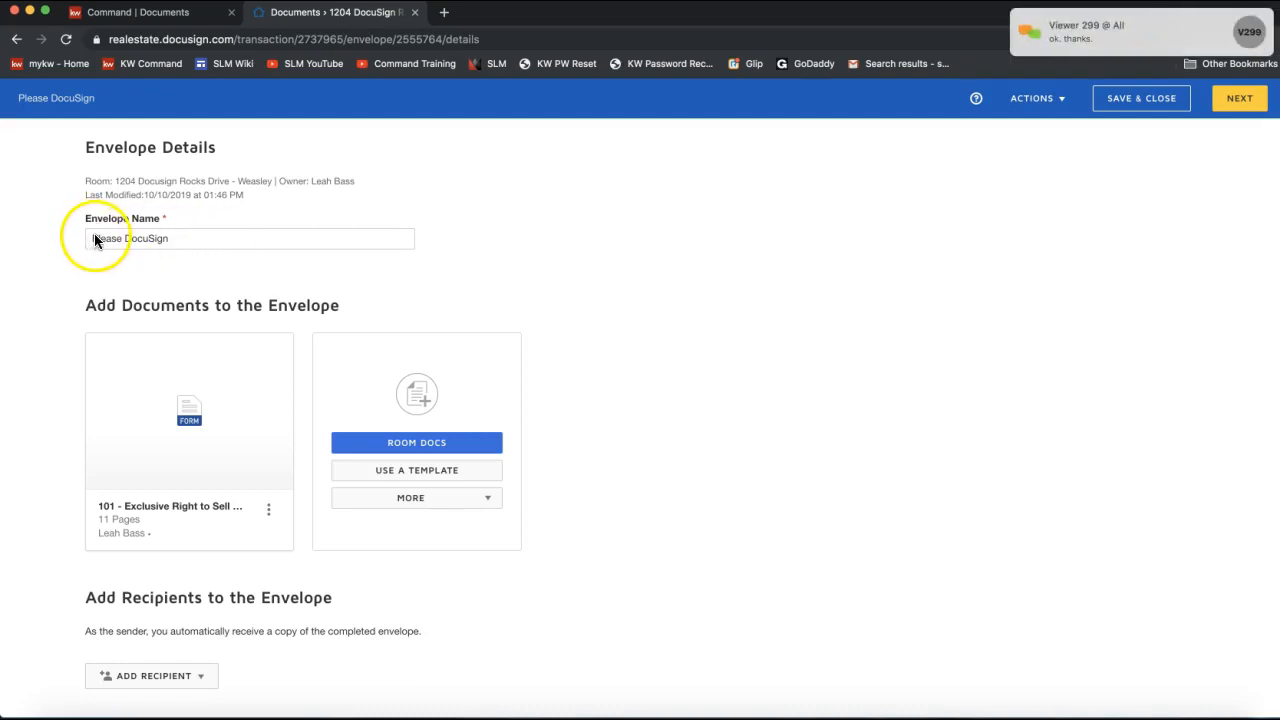
{"action": "left_click", "coordinate": [191, 240]}
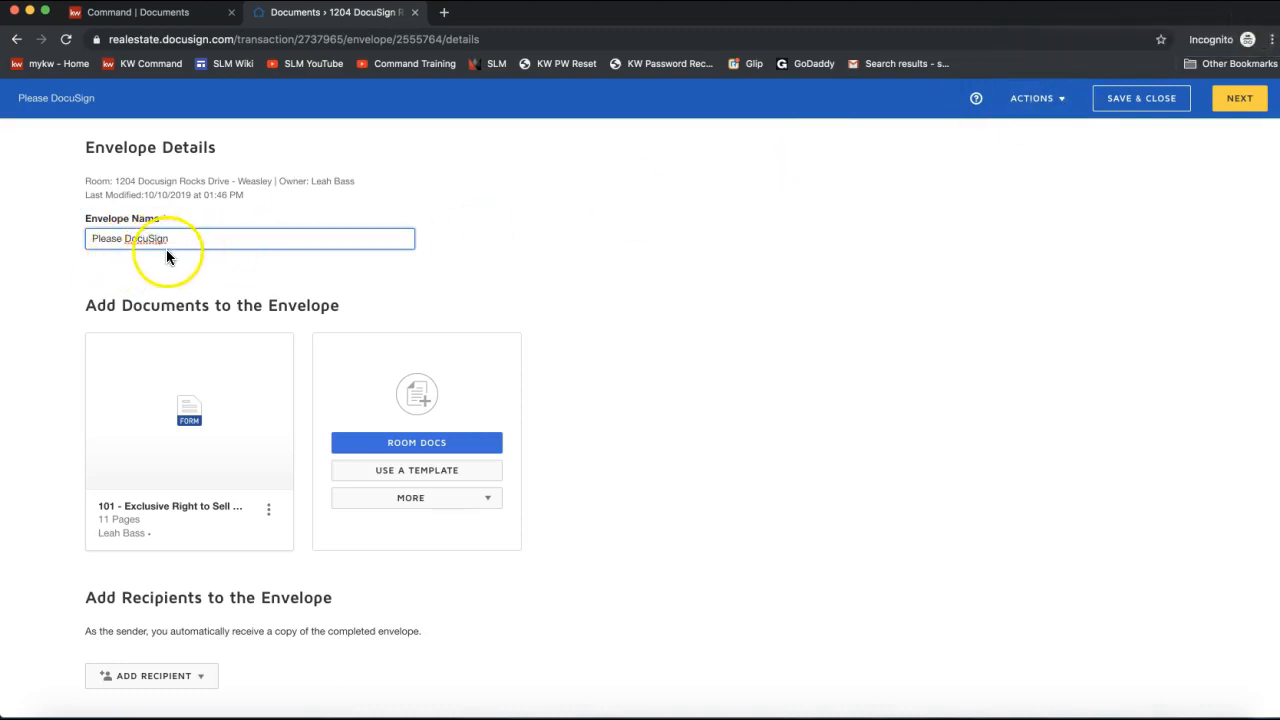
{"action": "scroll", "coordinate": [186, 237], "scroll_direction": "down", "scroll_amount": 1}
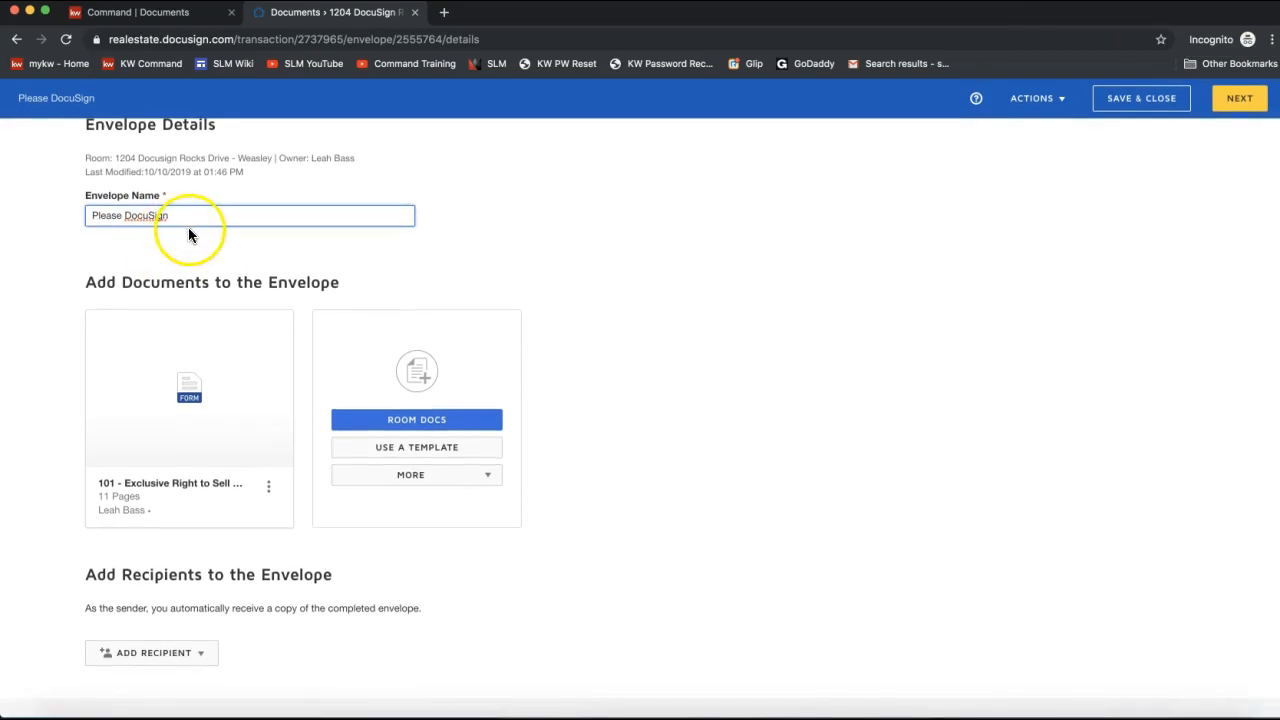
{"action": "type", "text": "- Ron Weasley - "}
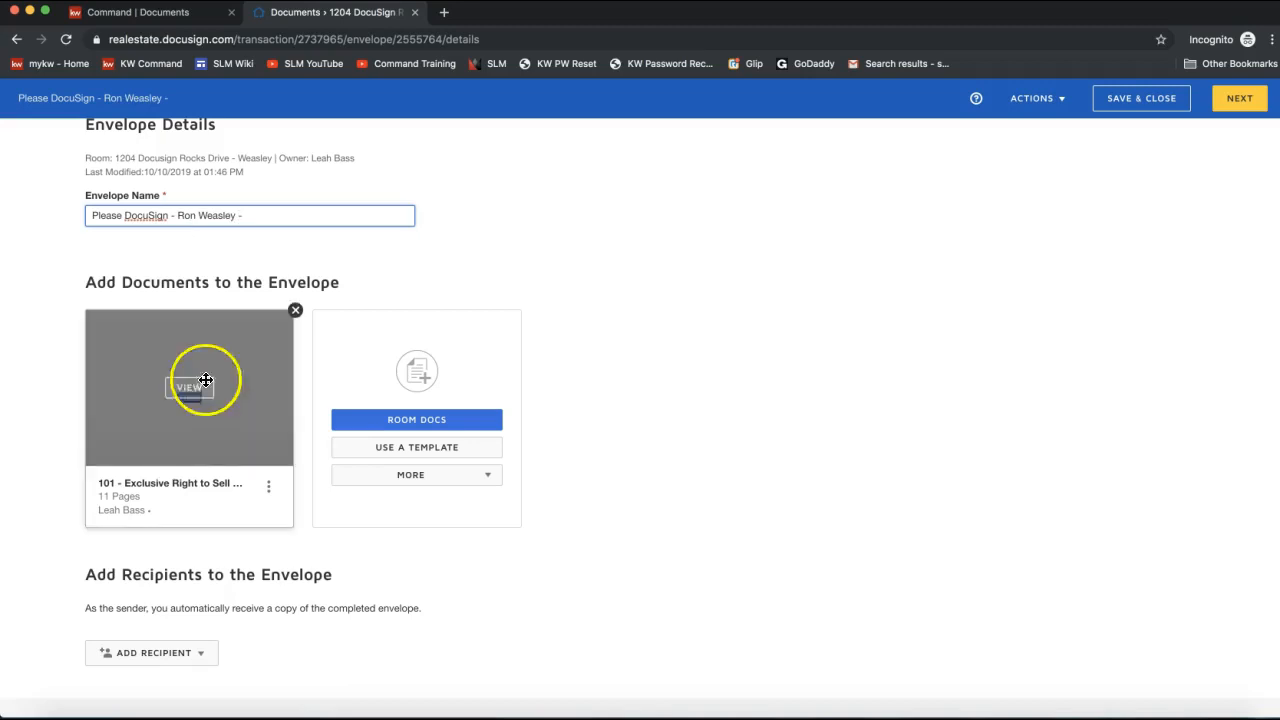
{"action": "type", "text": "Listing Agreement"}
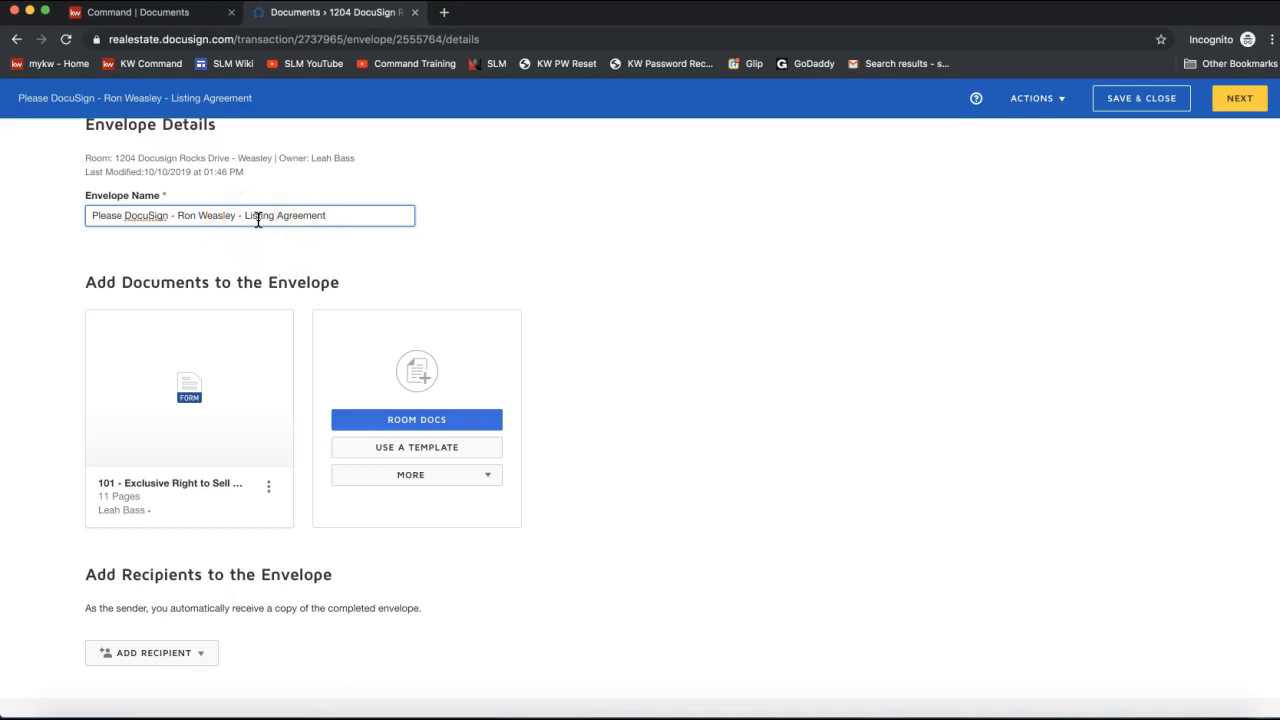
{"action": "left_click_drag", "start_coordinate": [246, 215], "coordinate": [349, 215]}
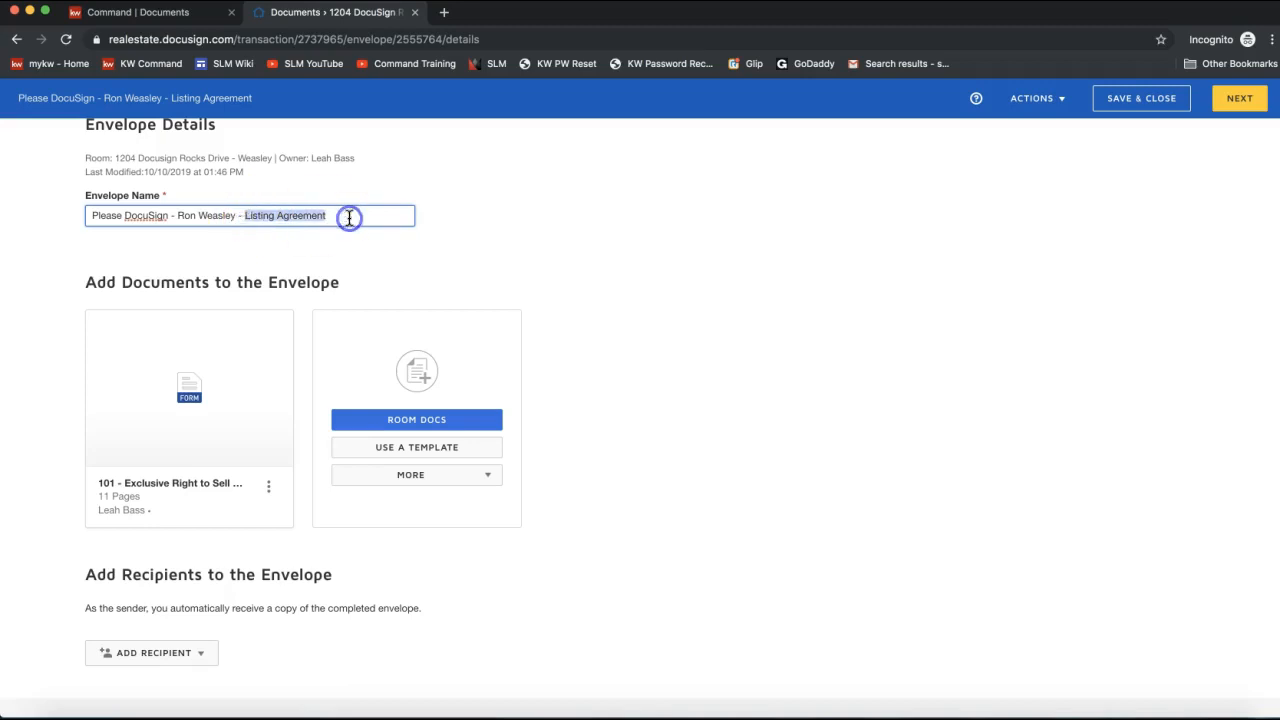
{"action": "left_click", "coordinate": [293, 248]}
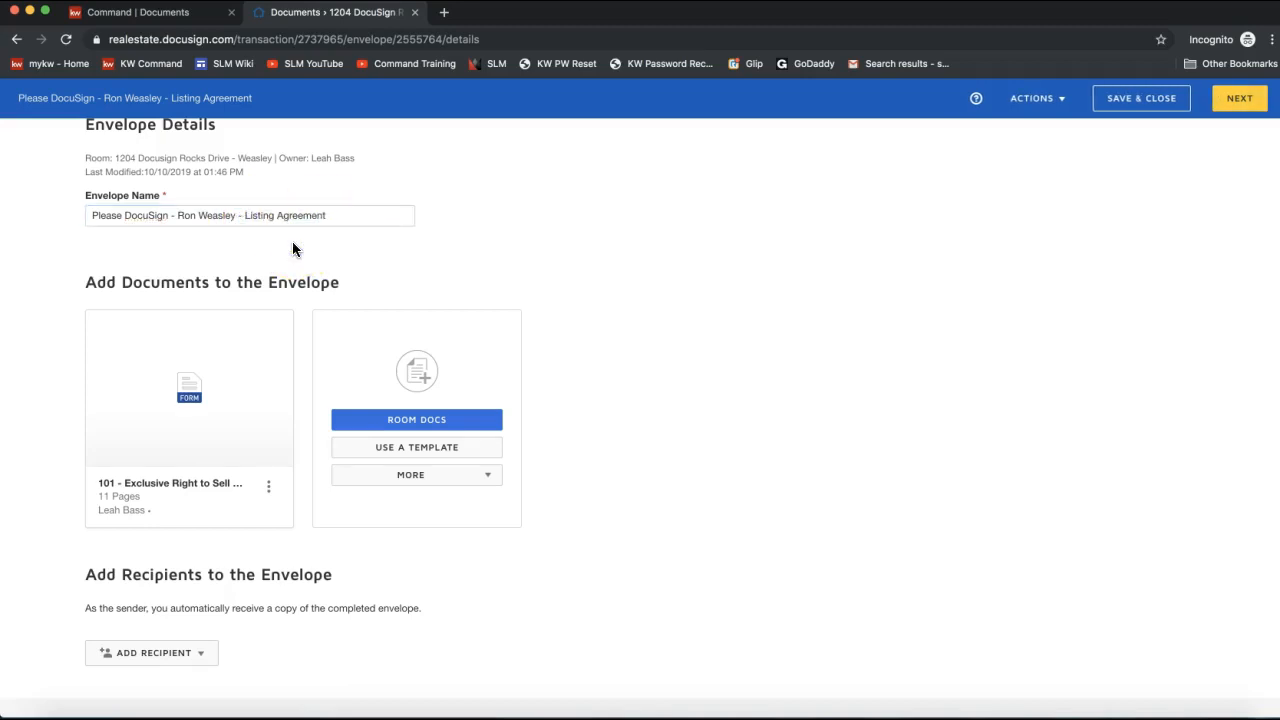
{"action": "scroll", "coordinate": [292, 241], "scroll_direction": "down", "scroll_amount": 2}
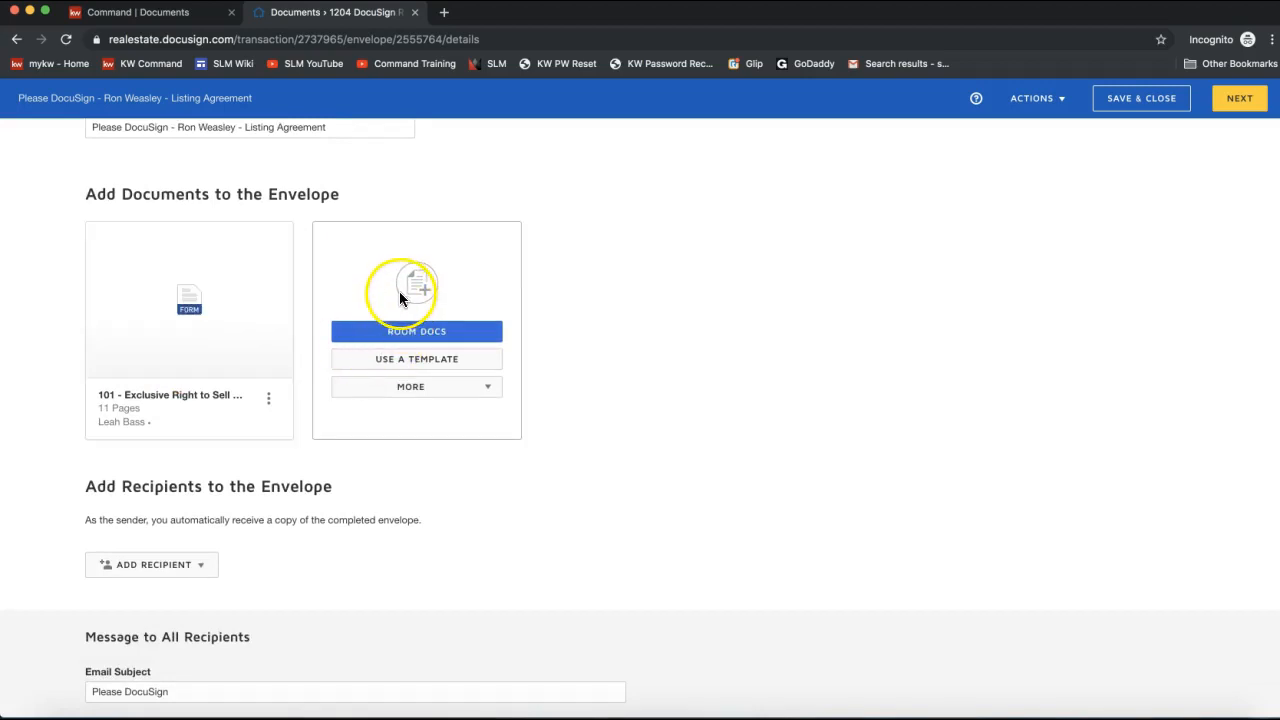
Scroll down to Add Recipients to the Envelope and open the ADD RECIPIENT dropdown.
{"action": "scroll", "coordinate": [690, 354], "scroll_direction": "down", "scroll_amount": 2}
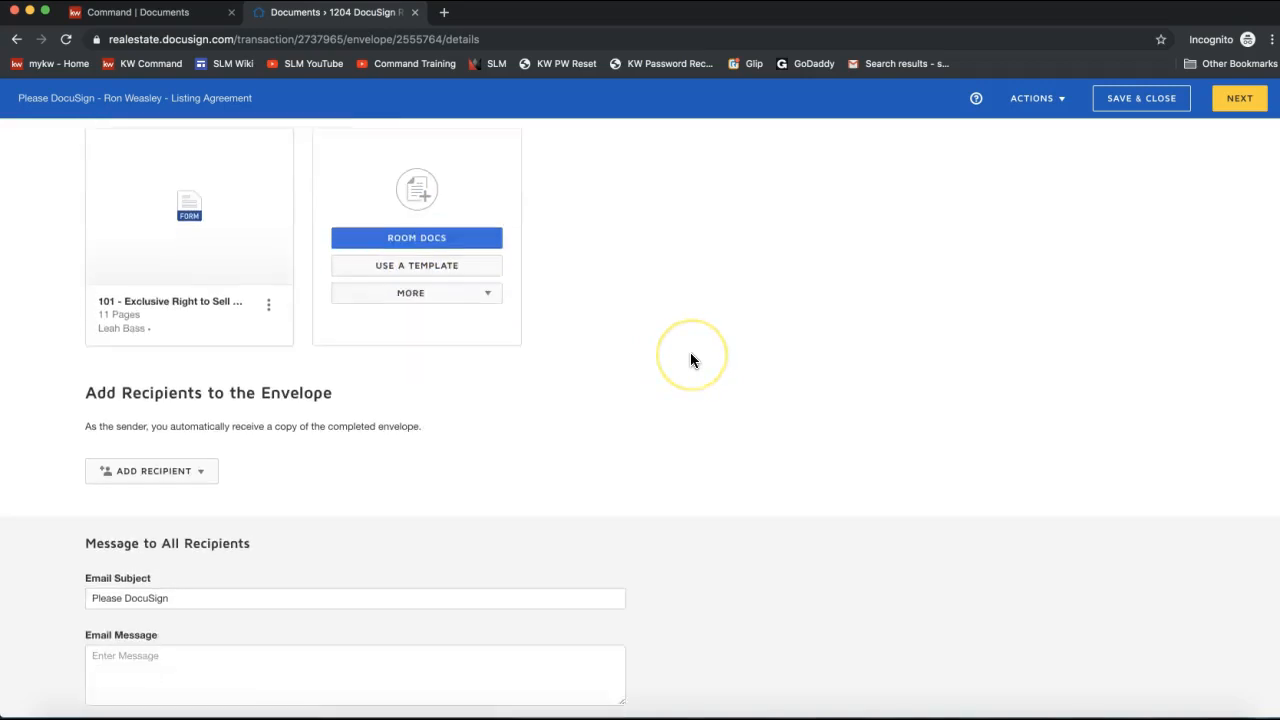
{"action": "scroll", "coordinate": [691, 355], "scroll_direction": "down", "scroll_amount": 1}
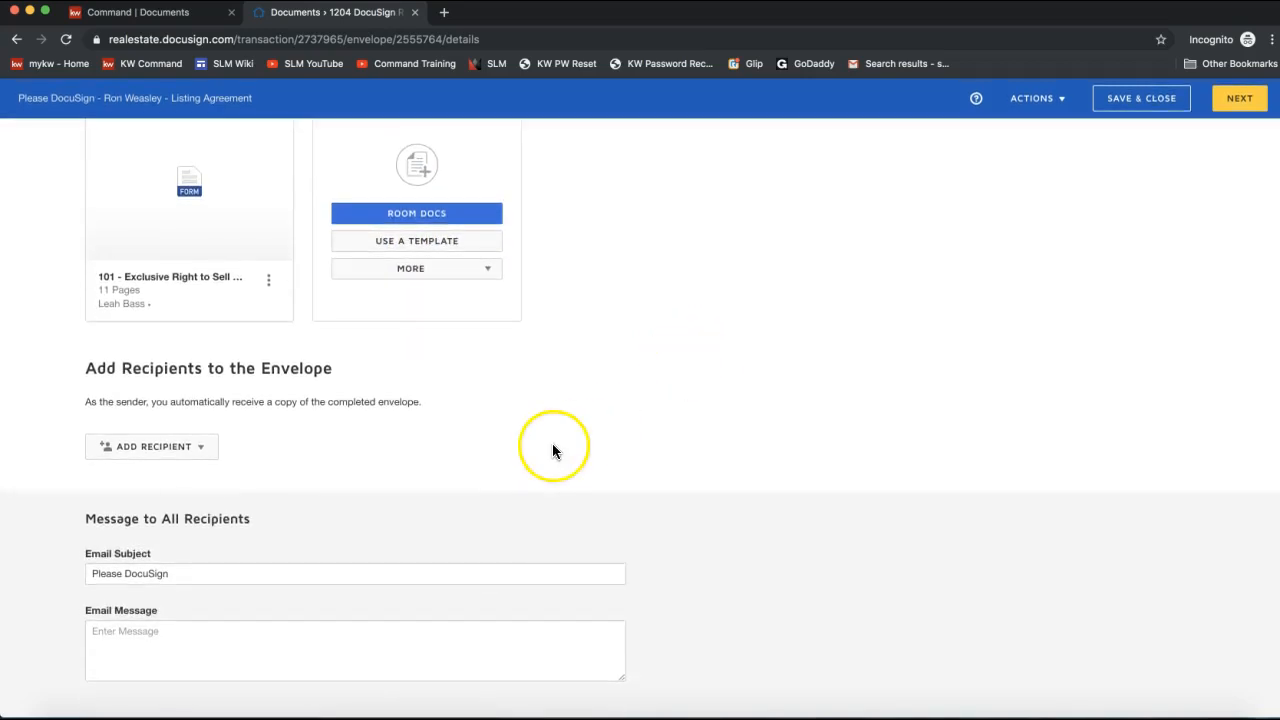
{"action": "left_click_drag", "start_coordinate": [342, 368], "coordinate": [91, 378]}
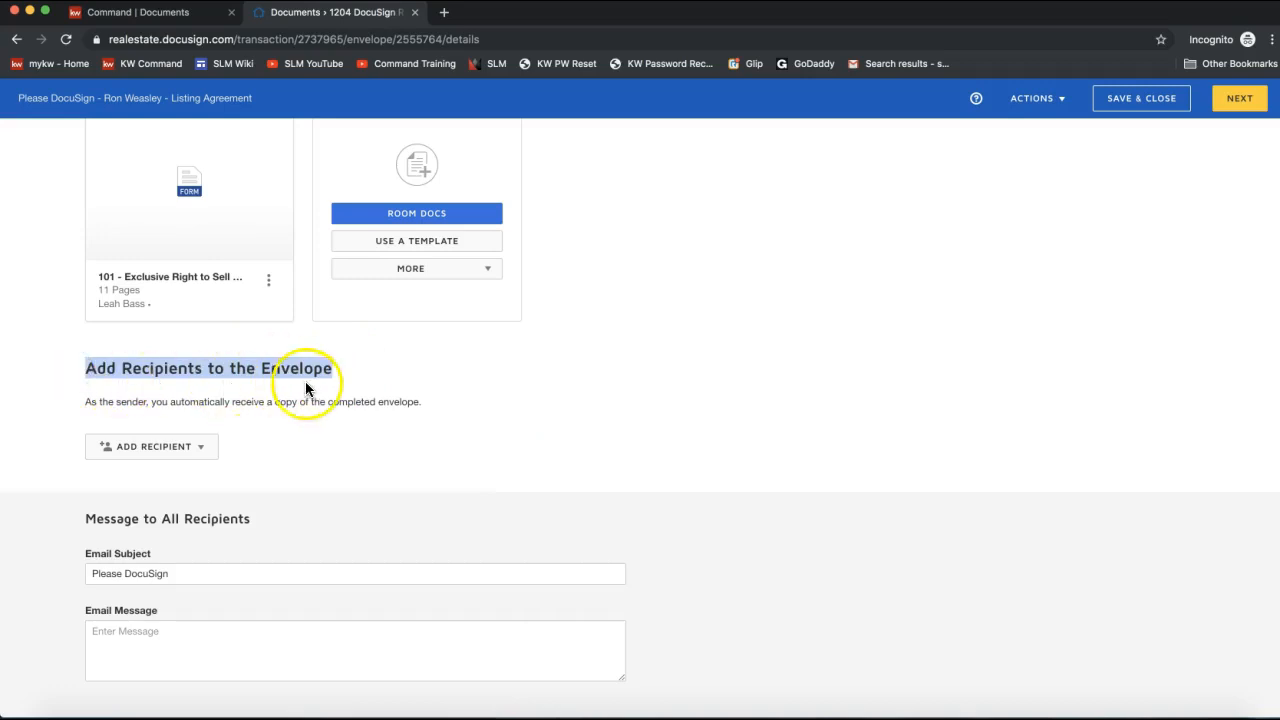
{"action": "left_click", "coordinate": [156, 449]}
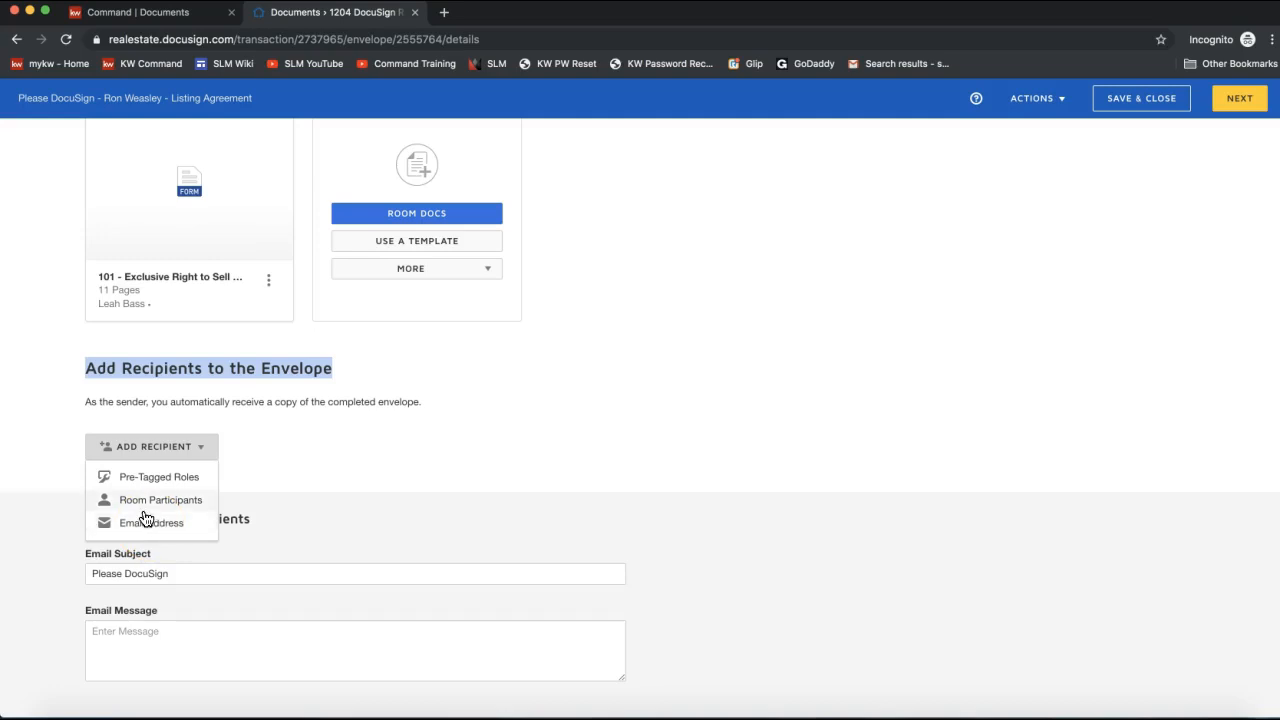
Choose Pre-Tagged Roles for form 101 and tick the Seller One role.
{"action": "left_click", "coordinate": [140, 484]}
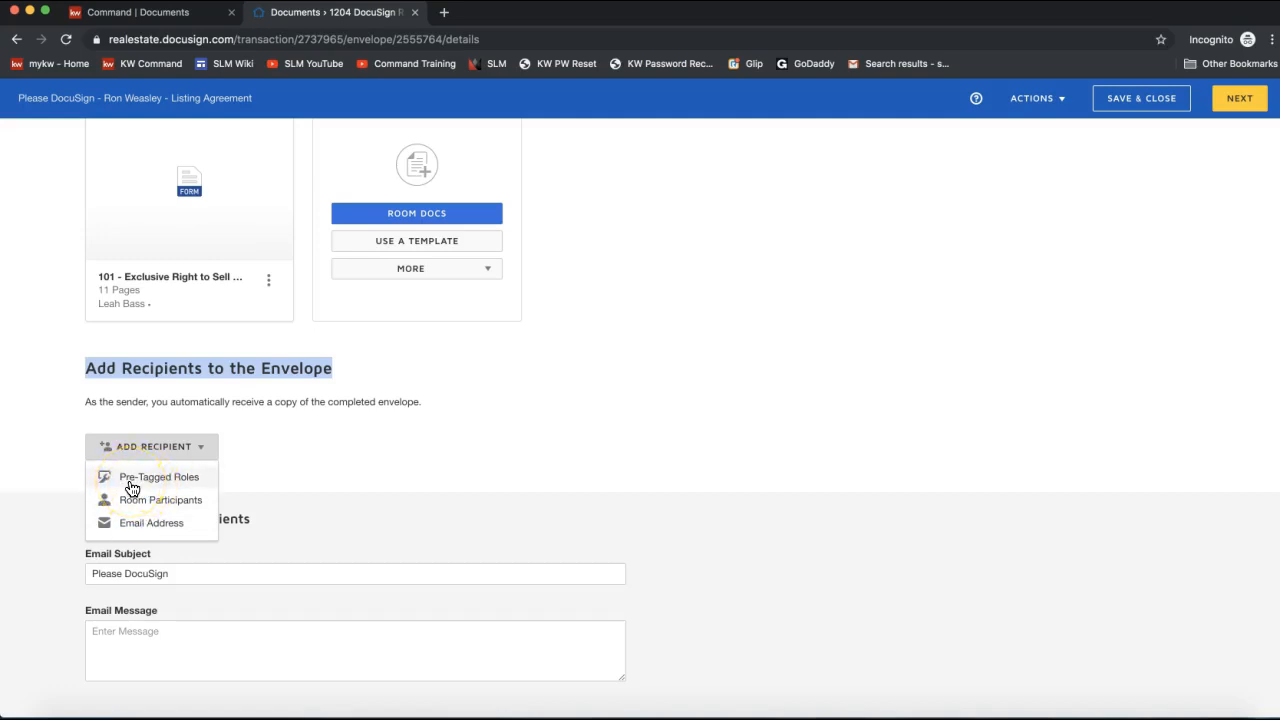
{"action": "left_click", "coordinate": [131, 486]}
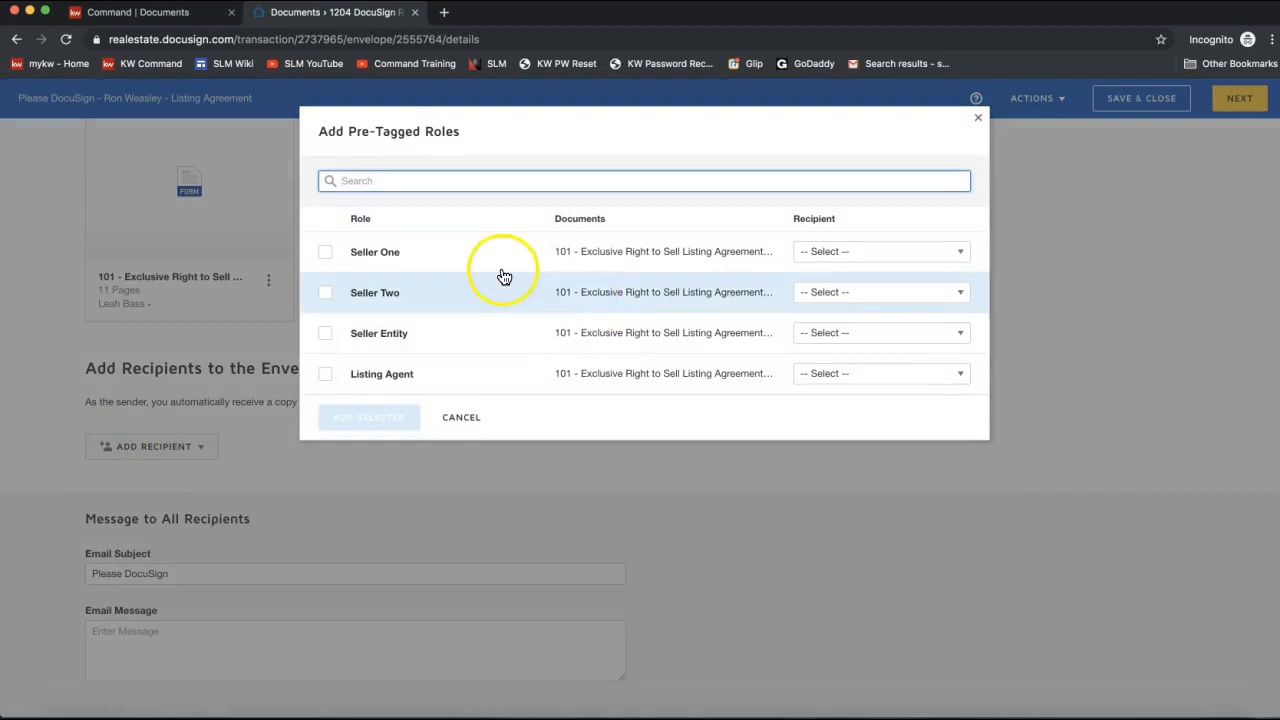
{"action": "left_click", "coordinate": [328, 254]}
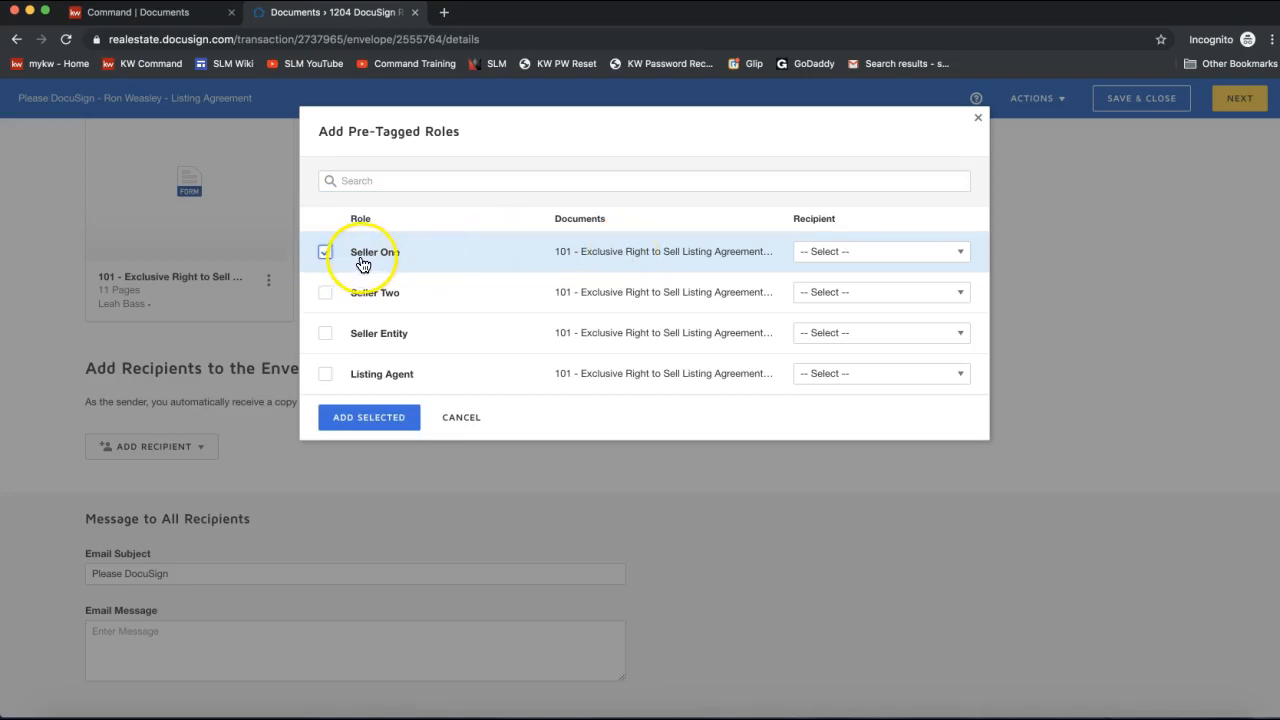
Assign room participants to Seller One, Seller Two and Listing Agent, then add all three.
{"action": "left_click", "coordinate": [849, 258]}
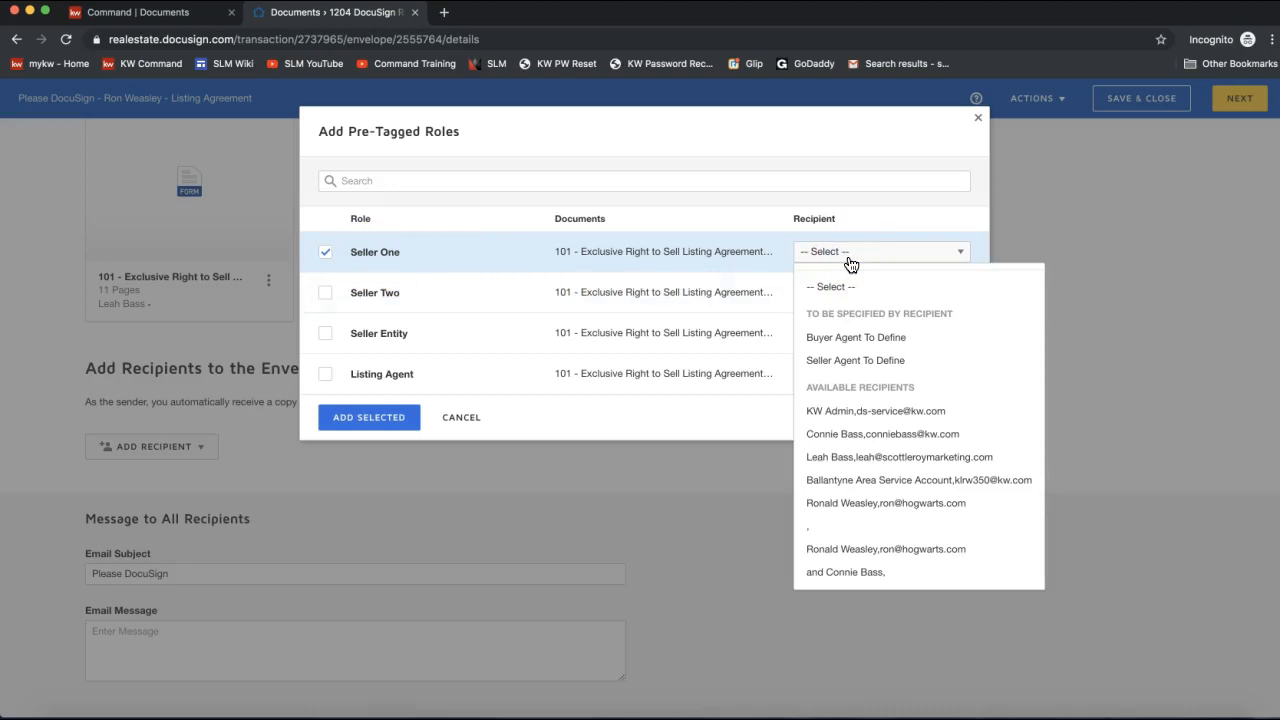
{"action": "left_click", "coordinate": [841, 509]}
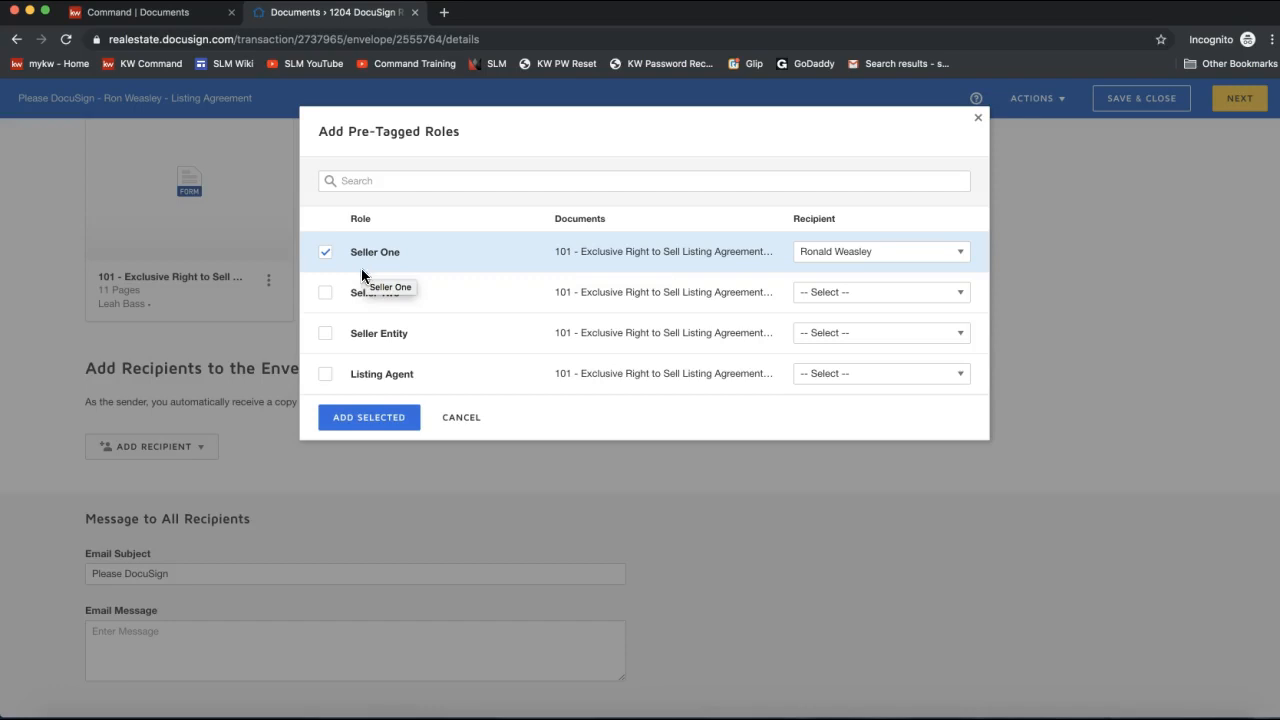
{"action": "left_click", "coordinate": [830, 296]}
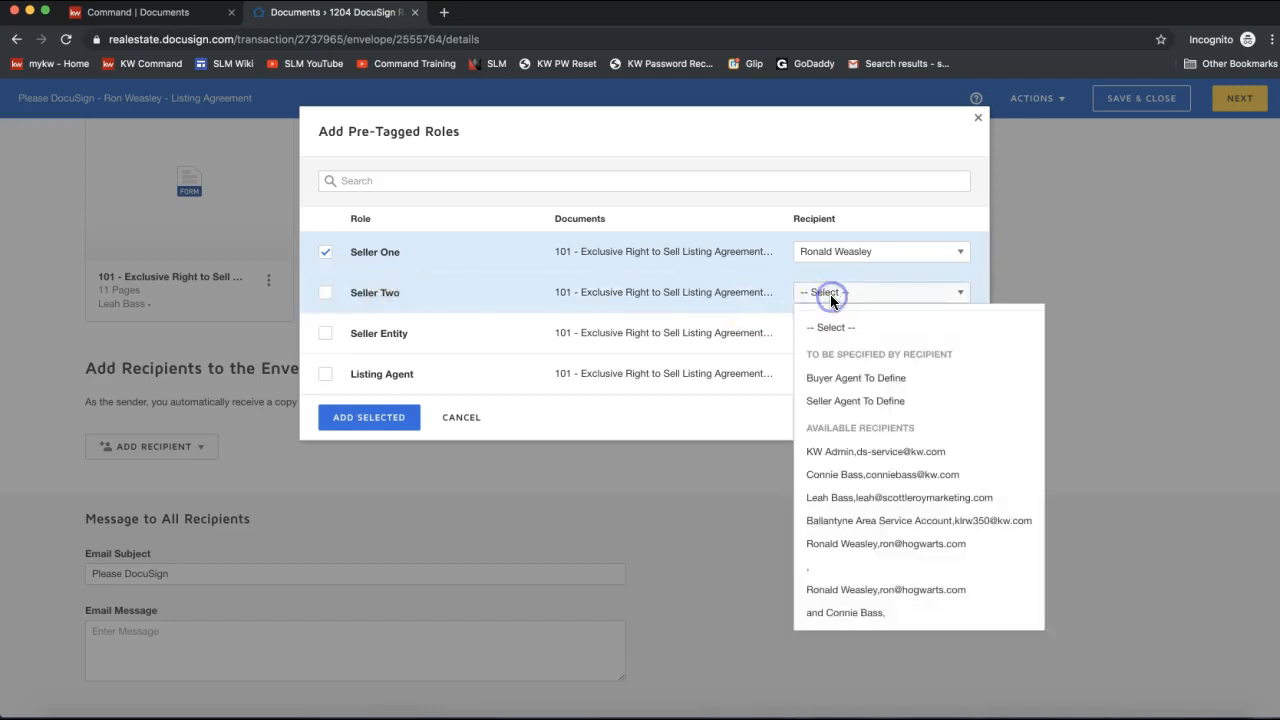
{"action": "left_click", "coordinate": [858, 475]}
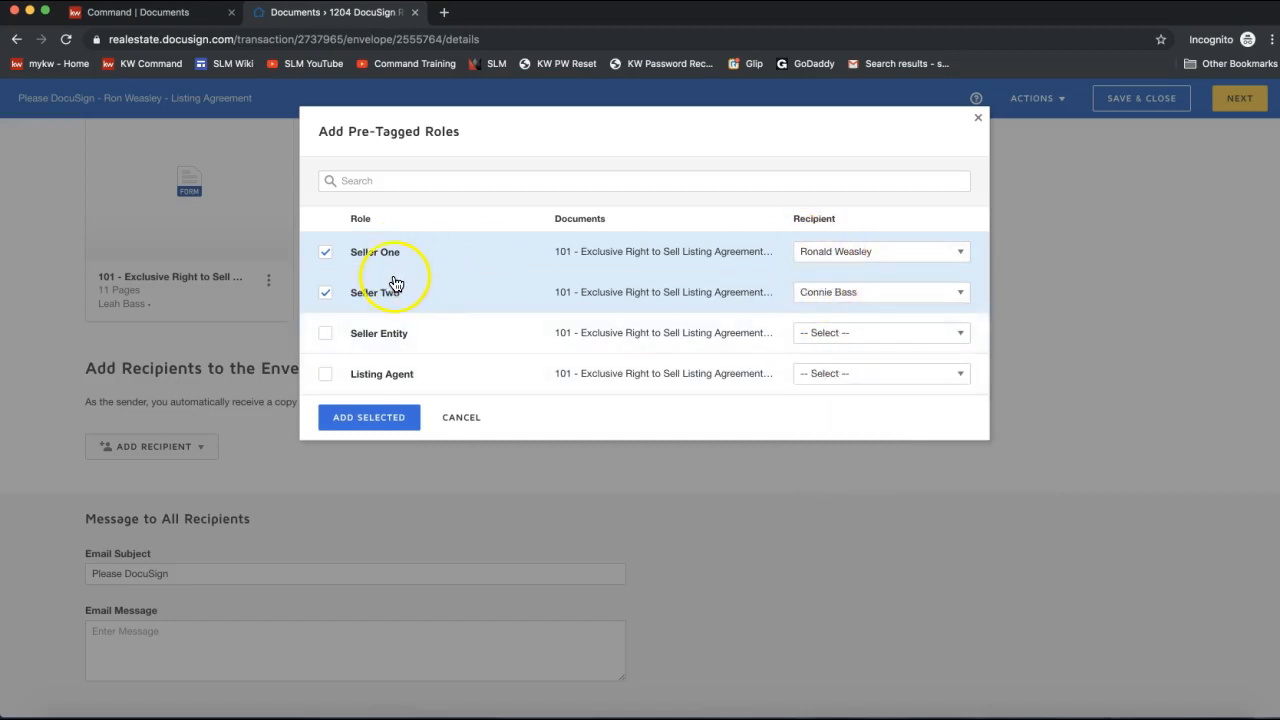
{"action": "left_click", "coordinate": [818, 373]}
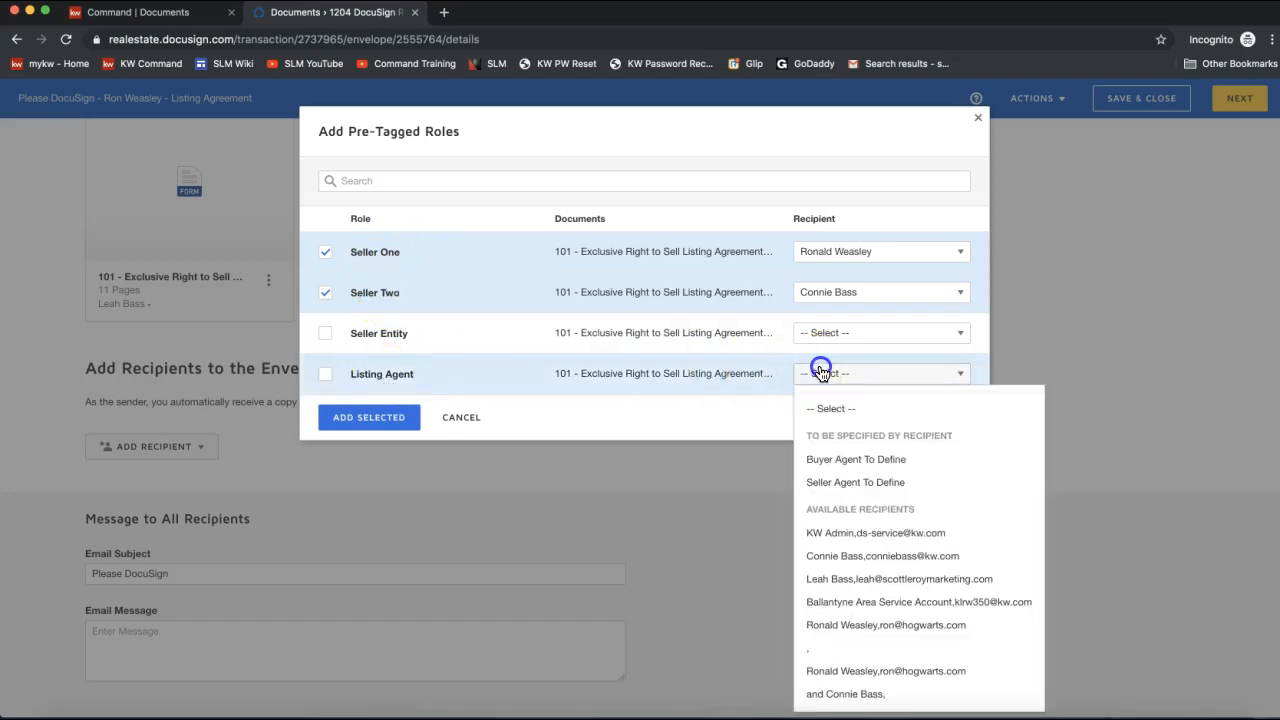
{"action": "left_click", "coordinate": [877, 579]}
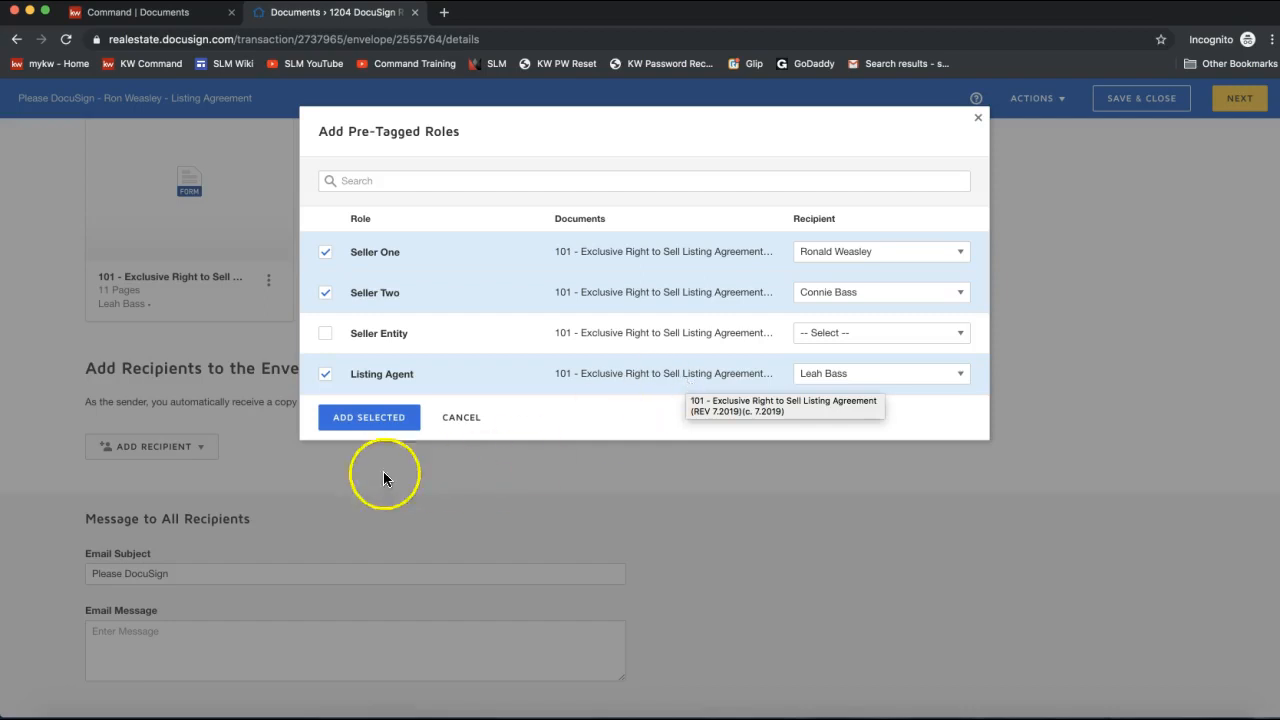
{"action": "left_click", "coordinate": [347, 418]}
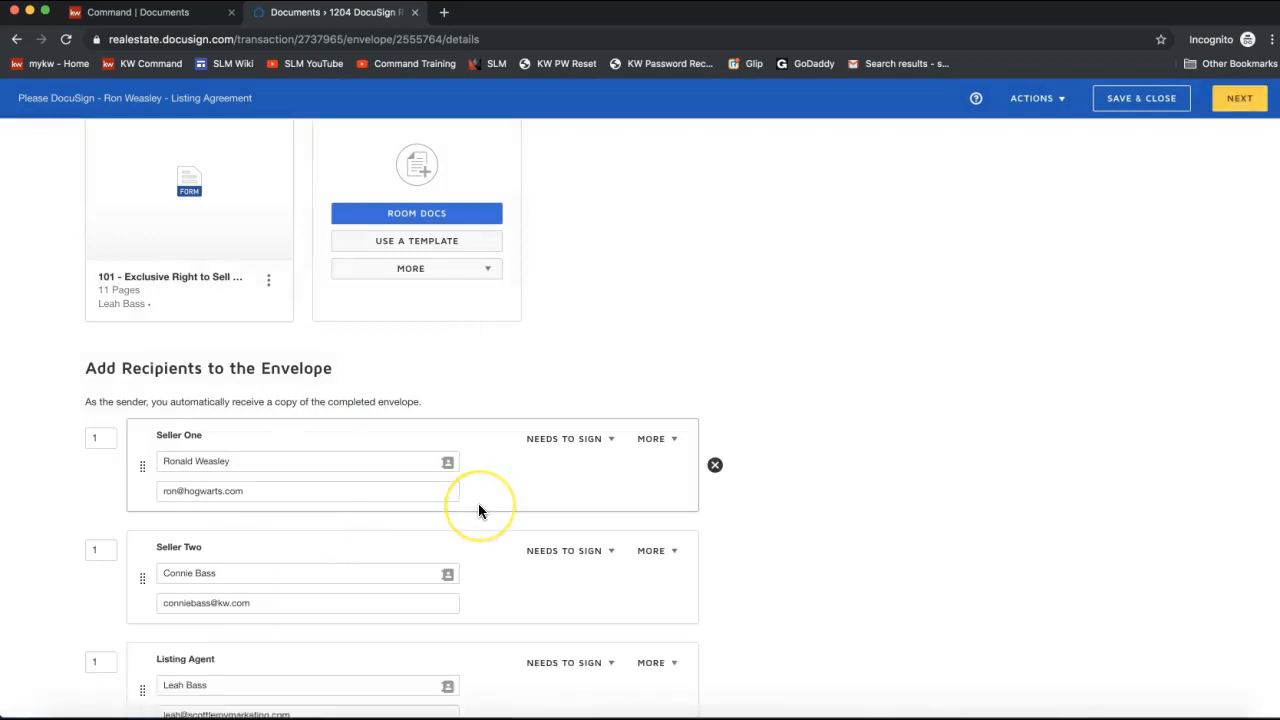
Set Seller One's recipient action to Needs to Sign, after briefly trying view-only.
{"action": "scroll", "coordinate": [479, 509], "scroll_direction": "down", "scroll_amount": 2}
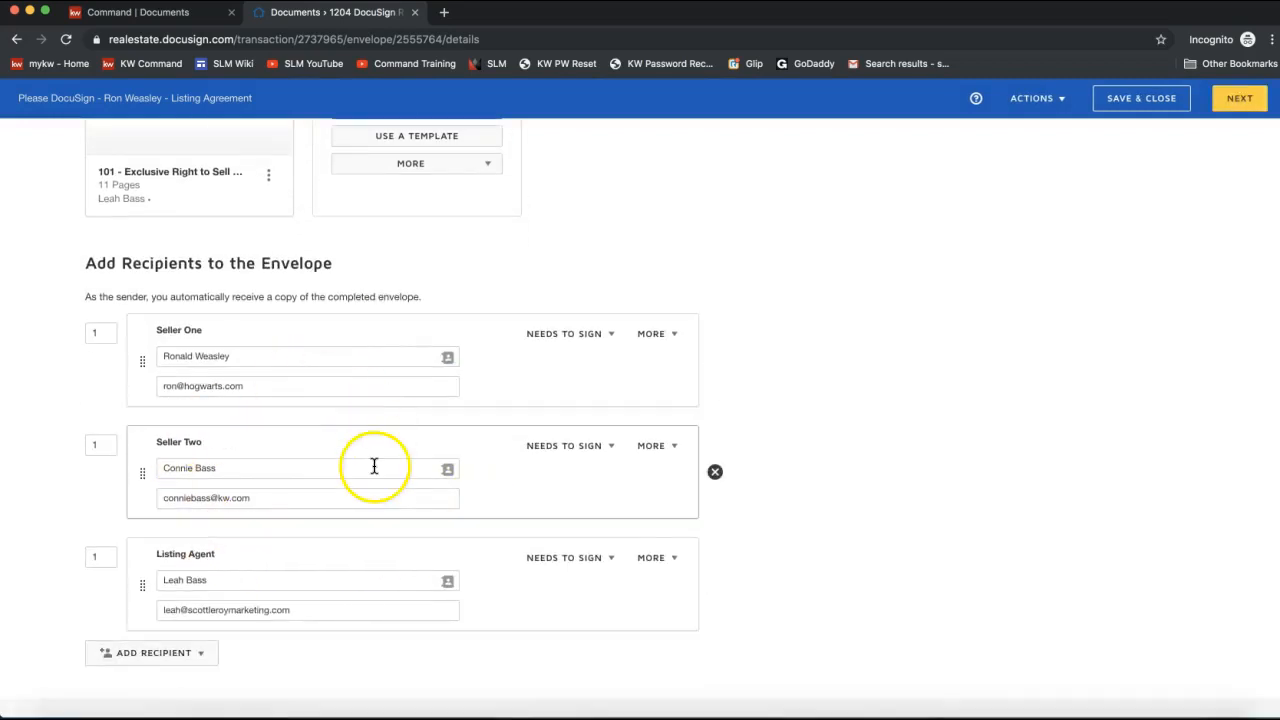
{"action": "left_click_drag", "start_coordinate": [95, 263], "coordinate": [336, 268]}
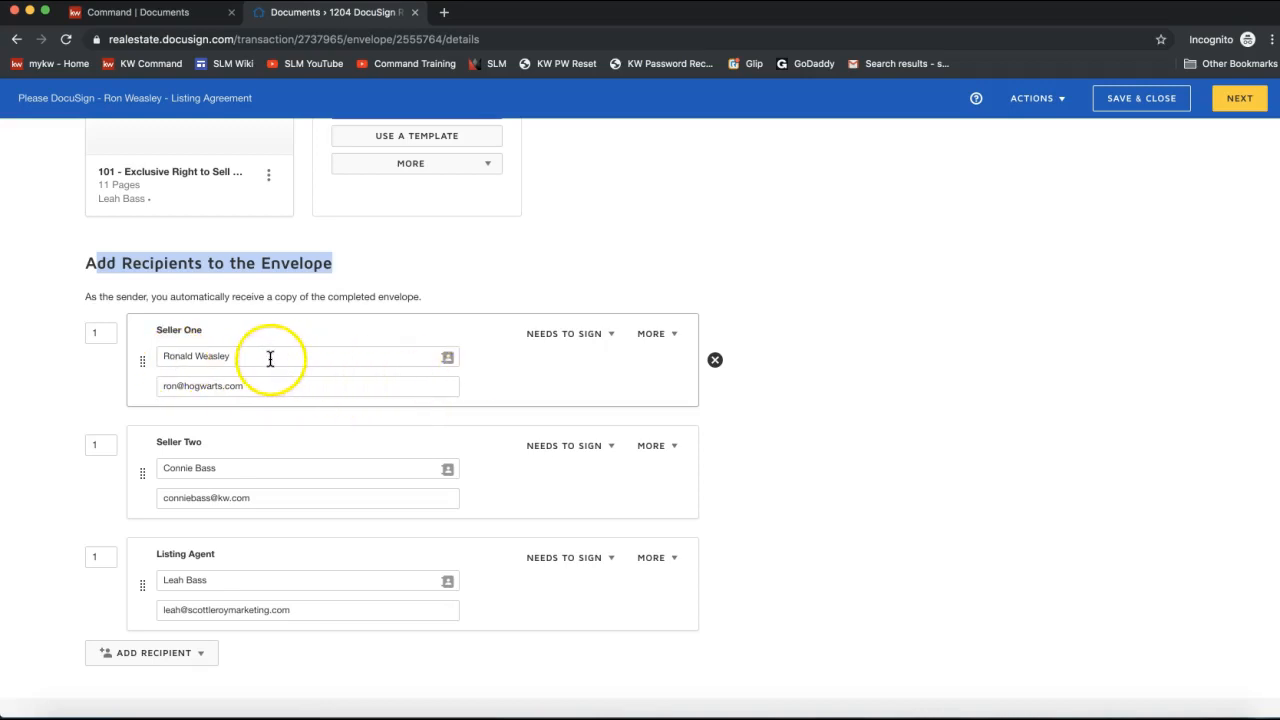
{"action": "left_click", "coordinate": [561, 336]}
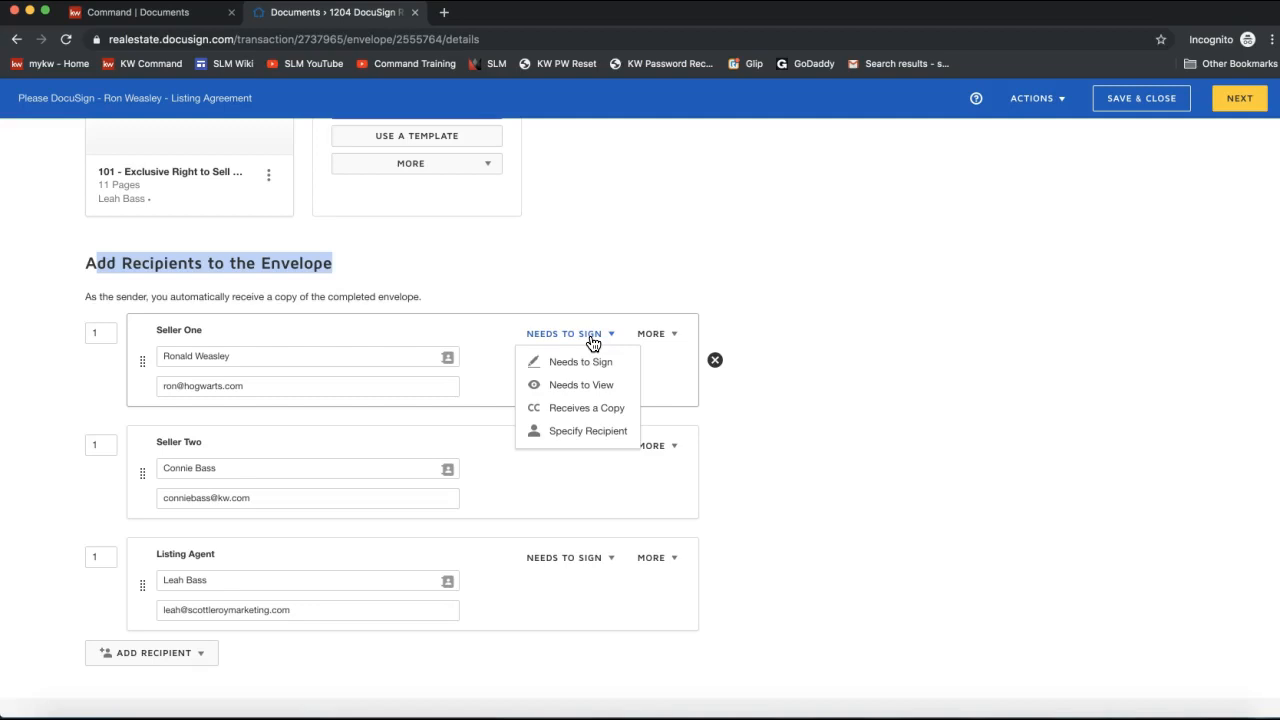
{"action": "left_click", "coordinate": [582, 394]}
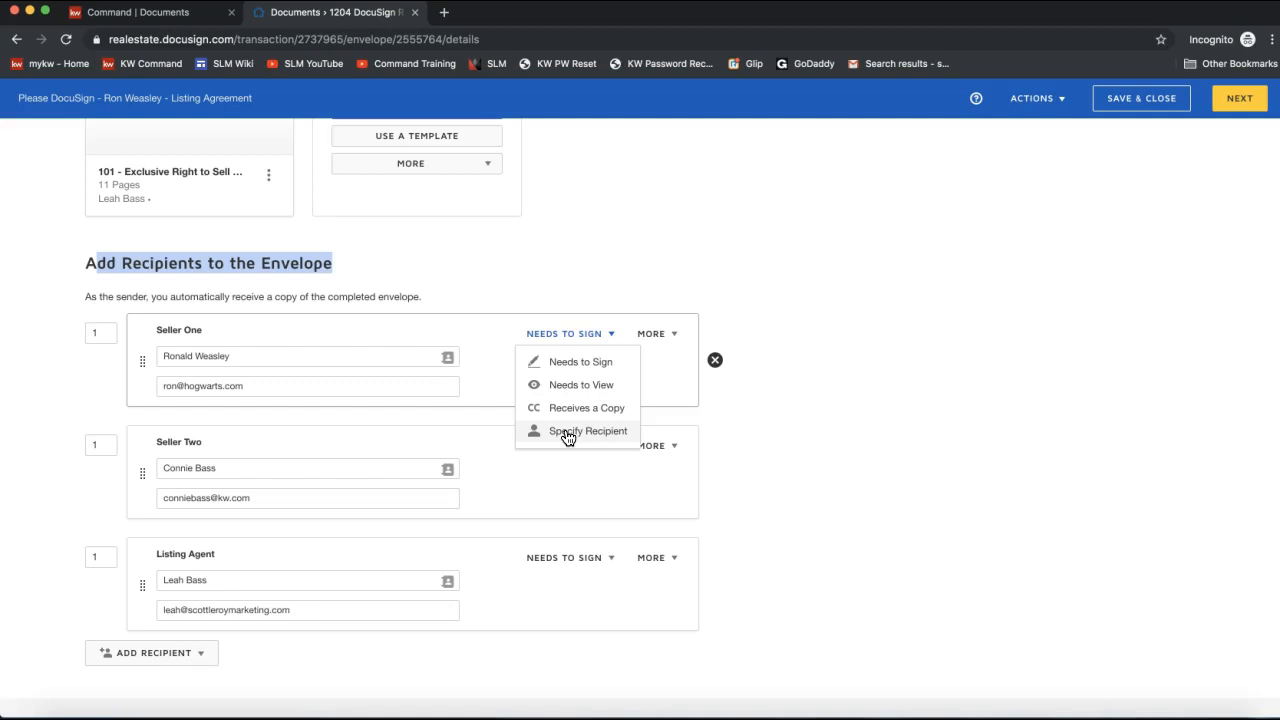
{"action": "left_click", "coordinate": [546, 362]}
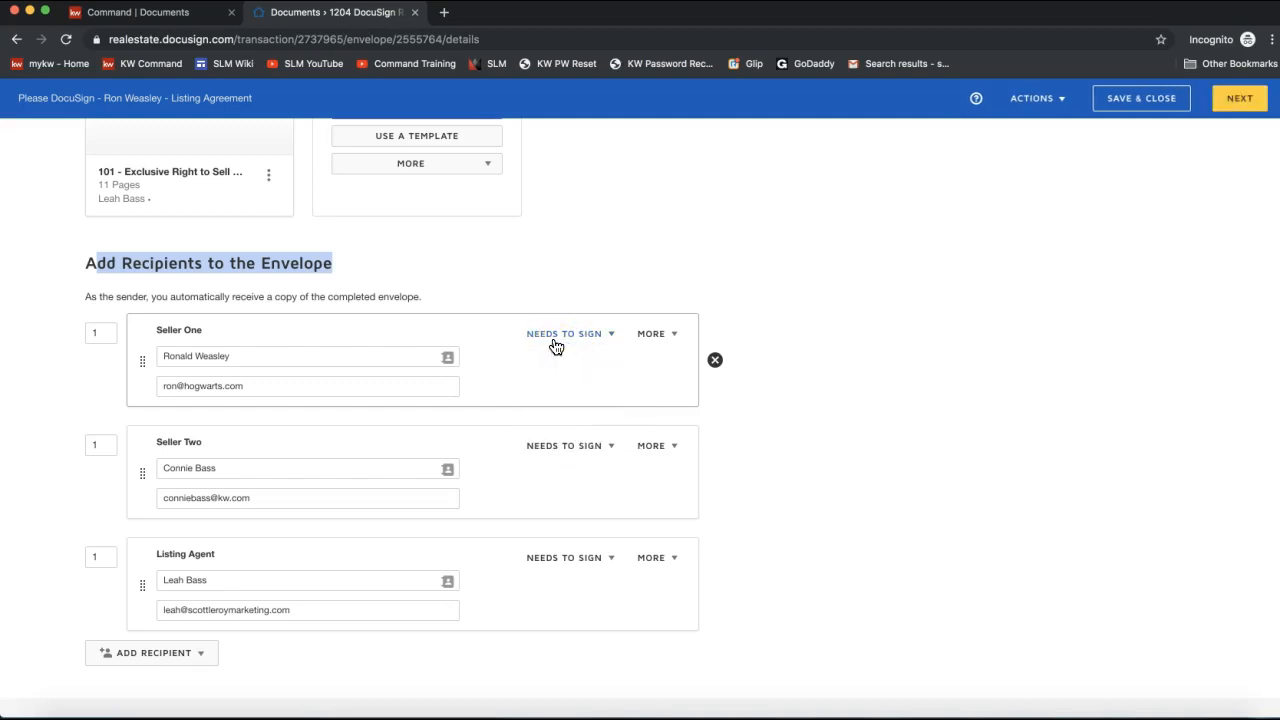
{"action": "left_click", "coordinate": [662, 340]}
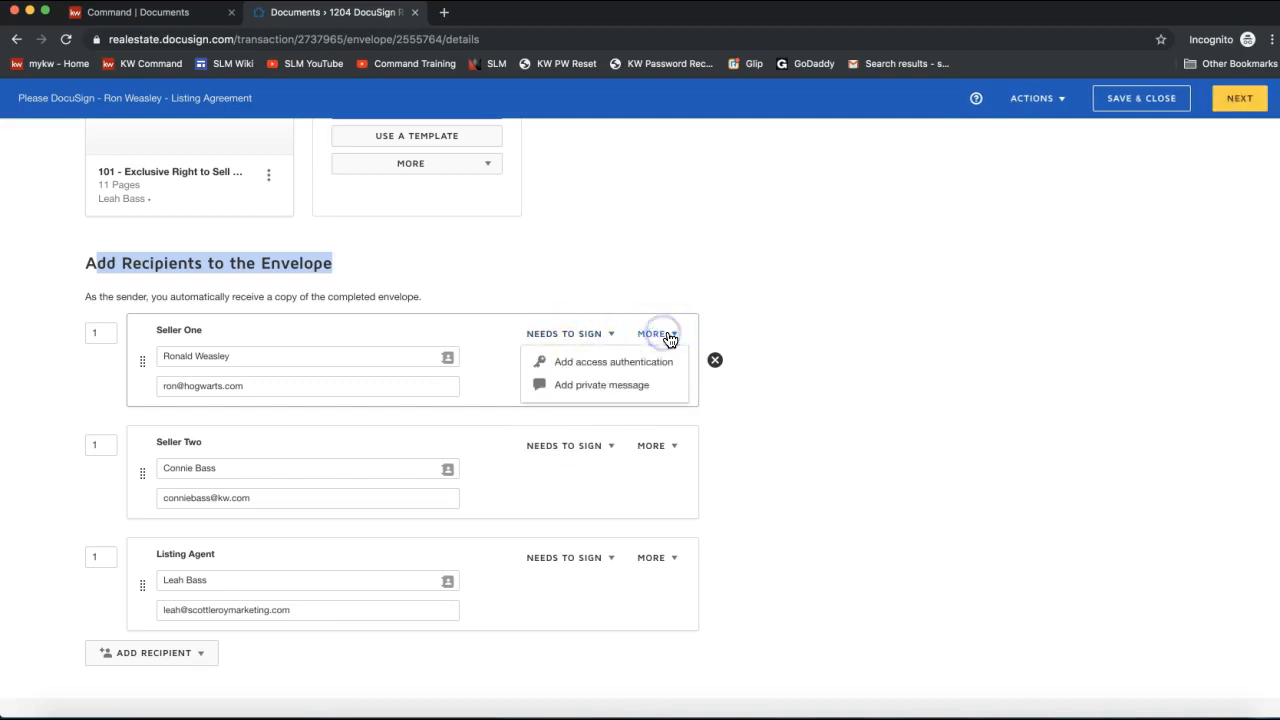
{"action": "left_click", "coordinate": [580, 366]}
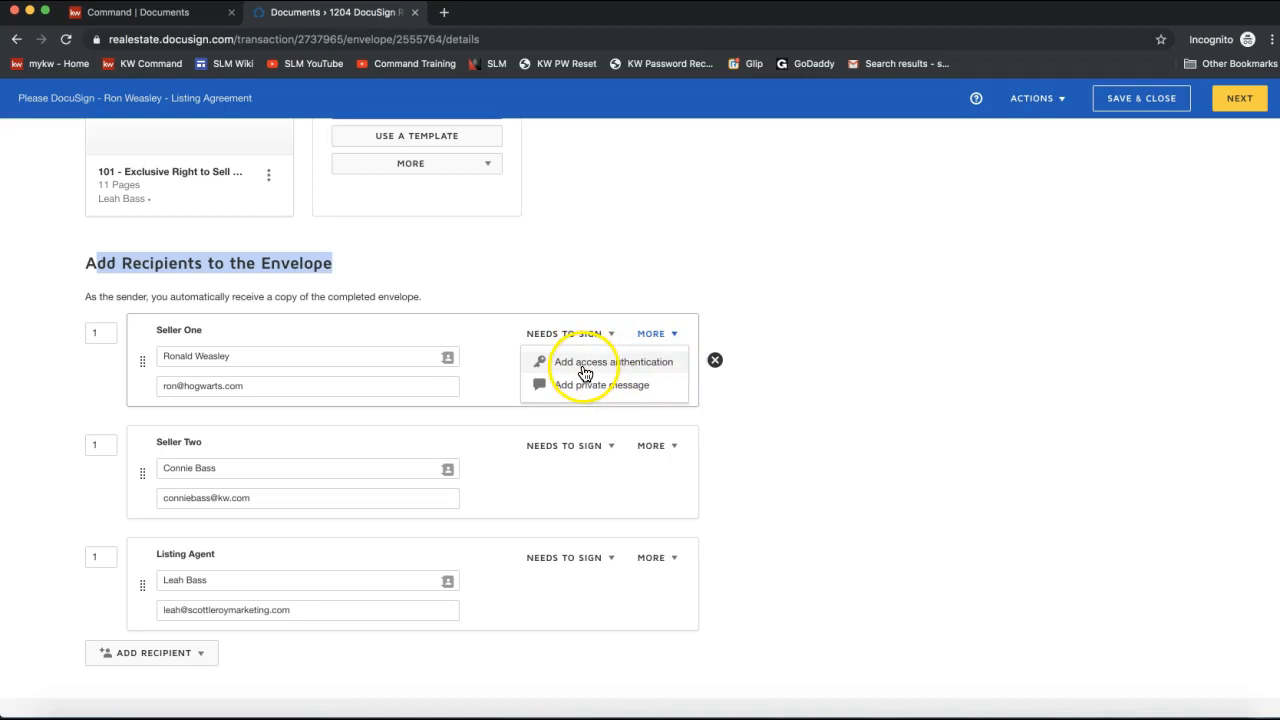
{"action": "left_click", "coordinate": [585, 372]}
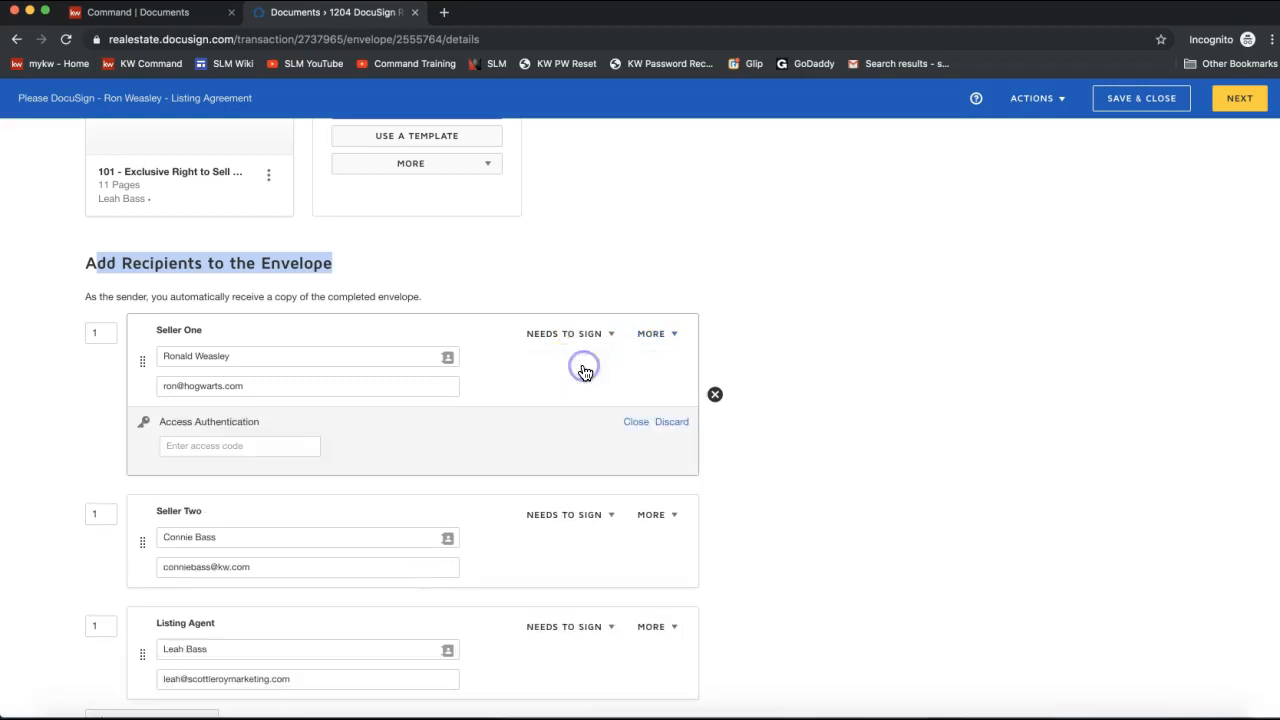
{"action": "left_click", "coordinate": [215, 446]}
{"action": "type", "text": "1234"}
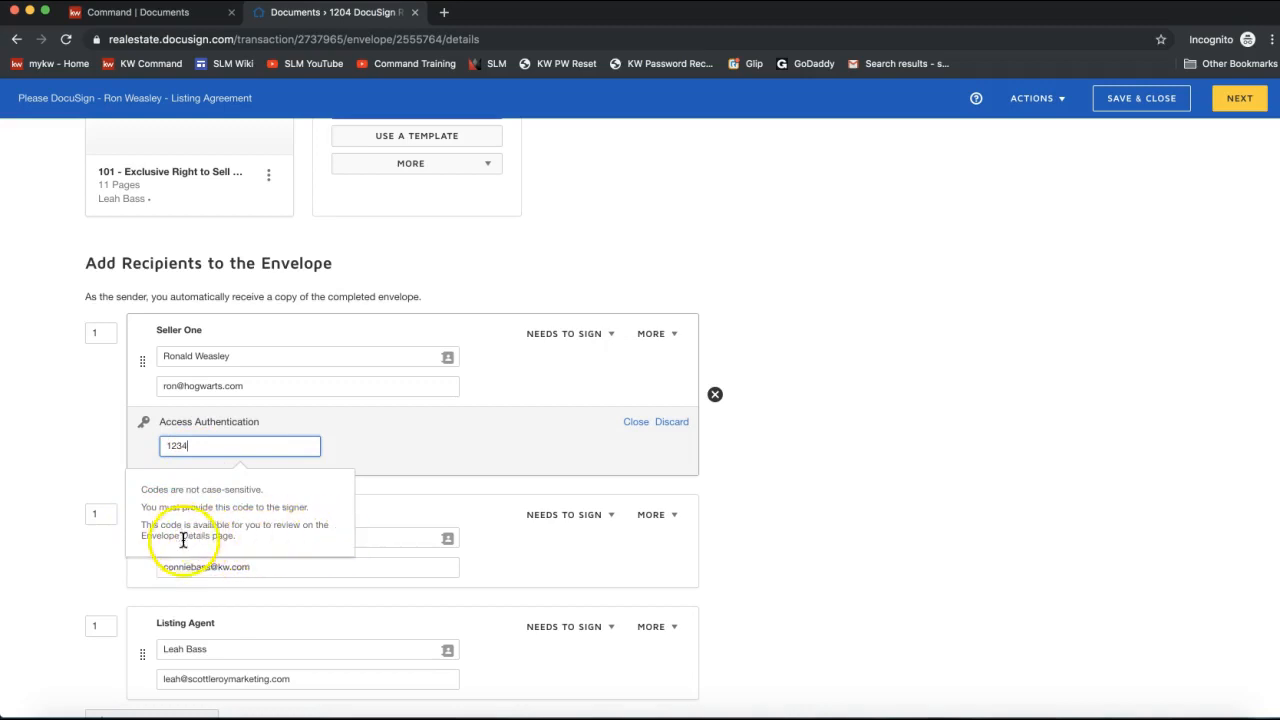
{"action": "left_click_drag", "start_coordinate": [140, 507], "coordinate": [309, 507]}
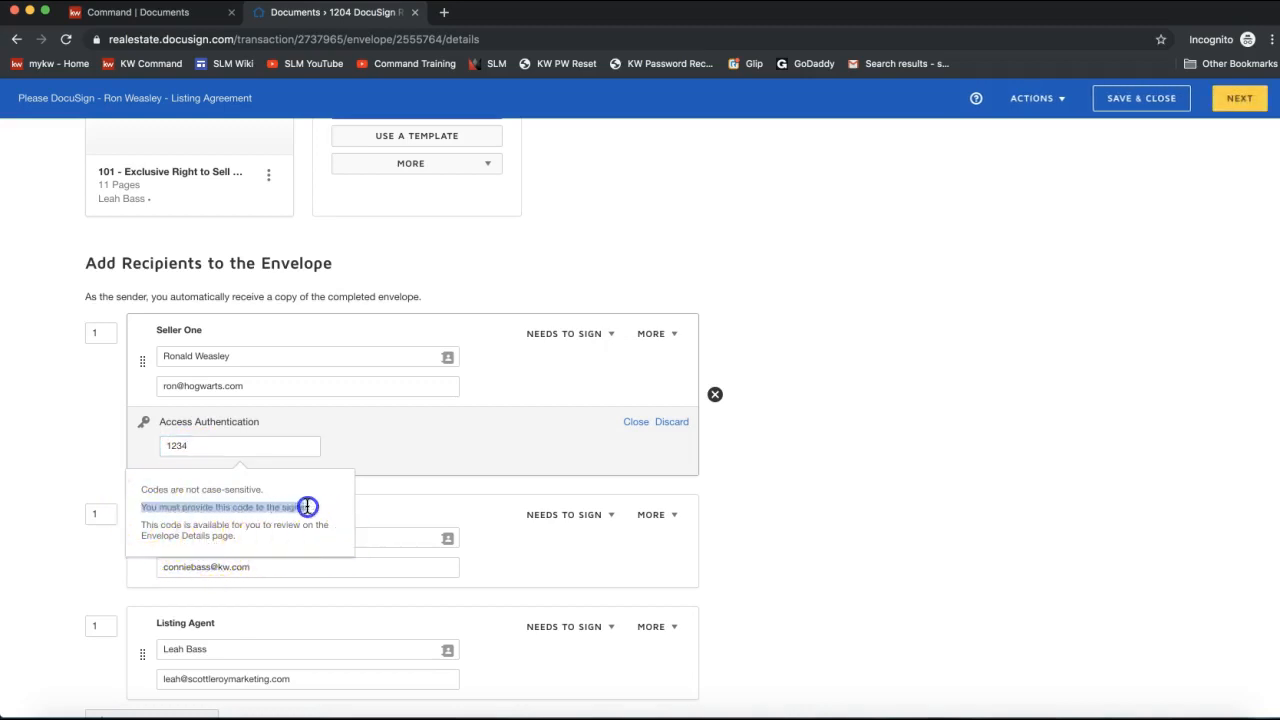
{"action": "left_click", "coordinate": [203, 450]}
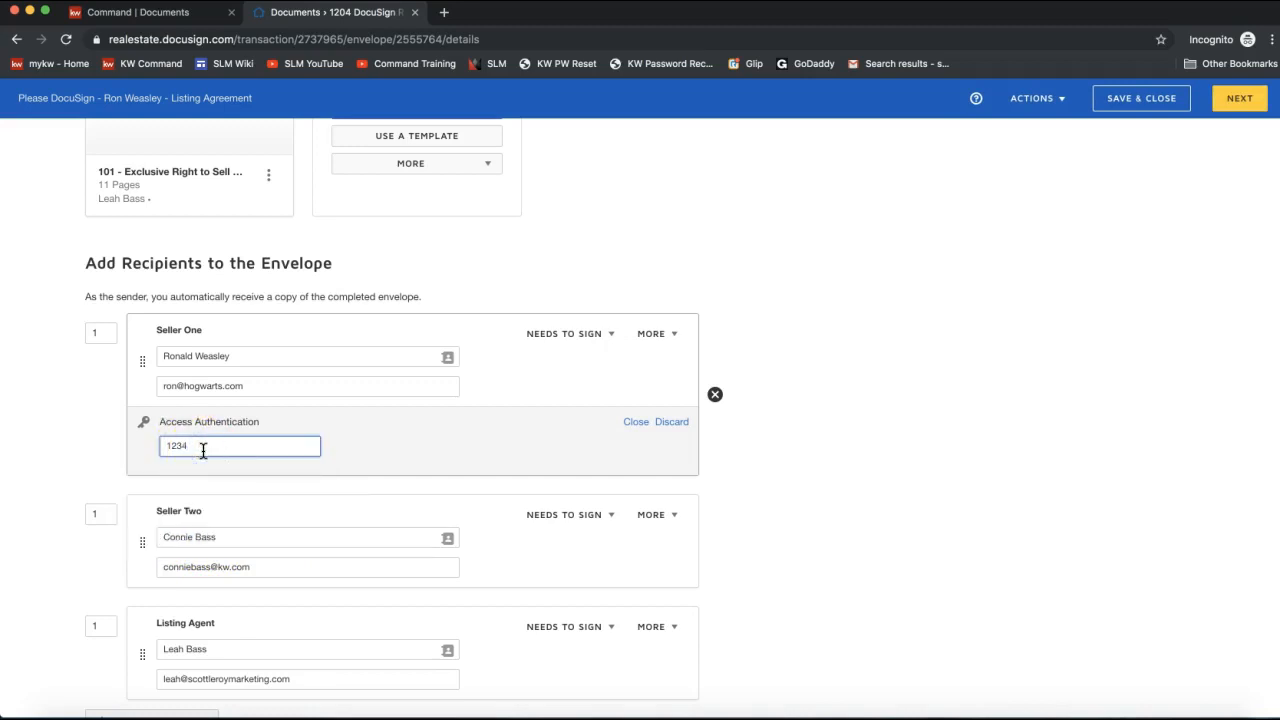
{"action": "left_click", "coordinate": [196, 450]}
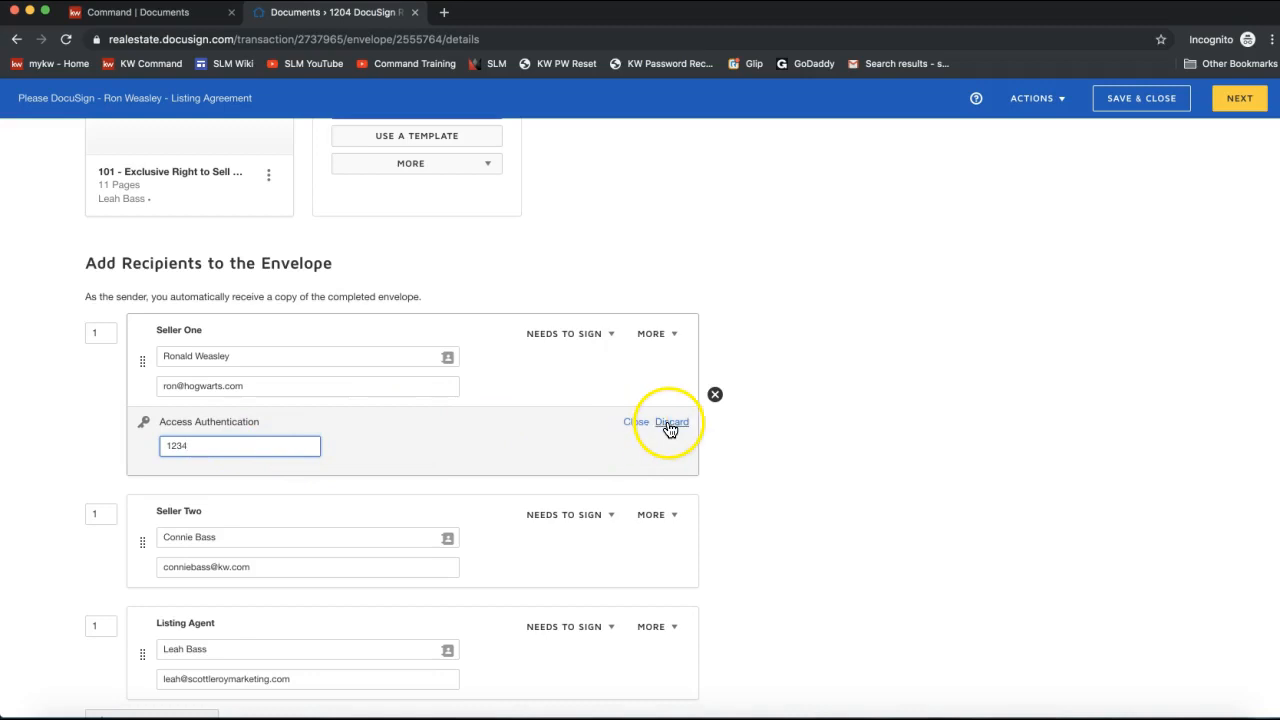
{"action": "left_click", "coordinate": [671, 423]}
{"action": "left_click", "coordinate": [660, 337]}
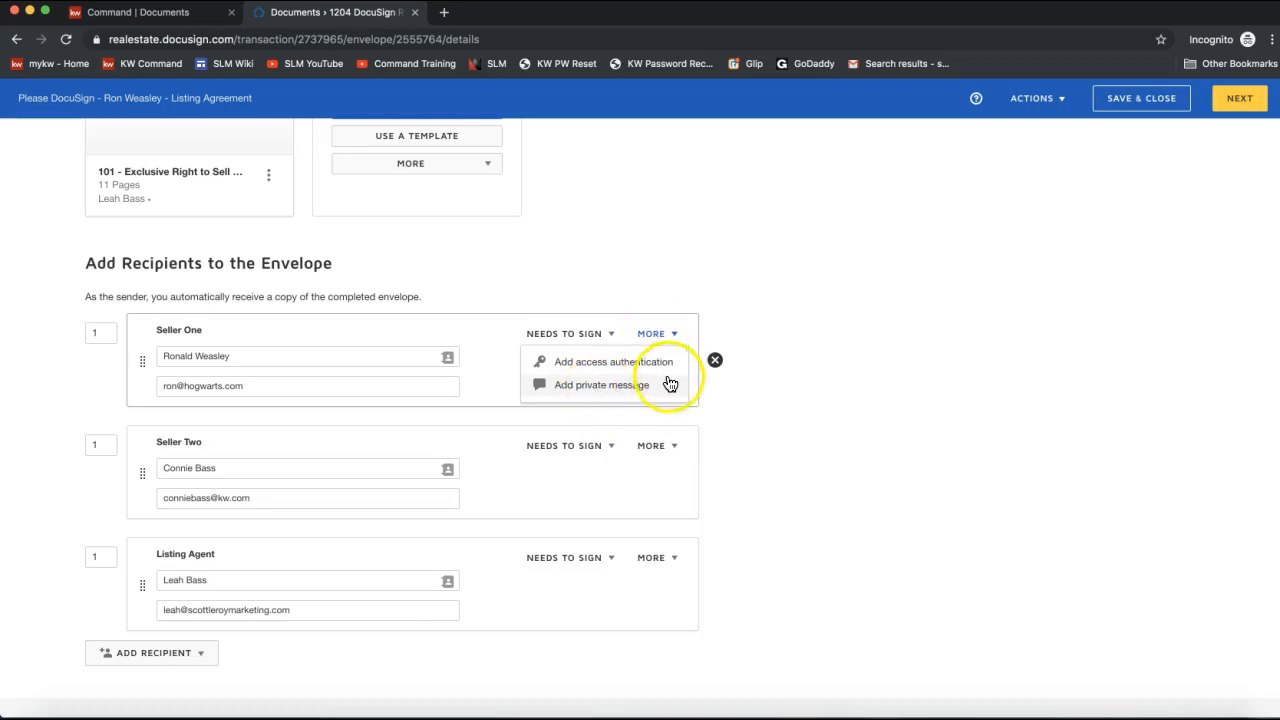
{"action": "left_click", "coordinate": [708, 222]}
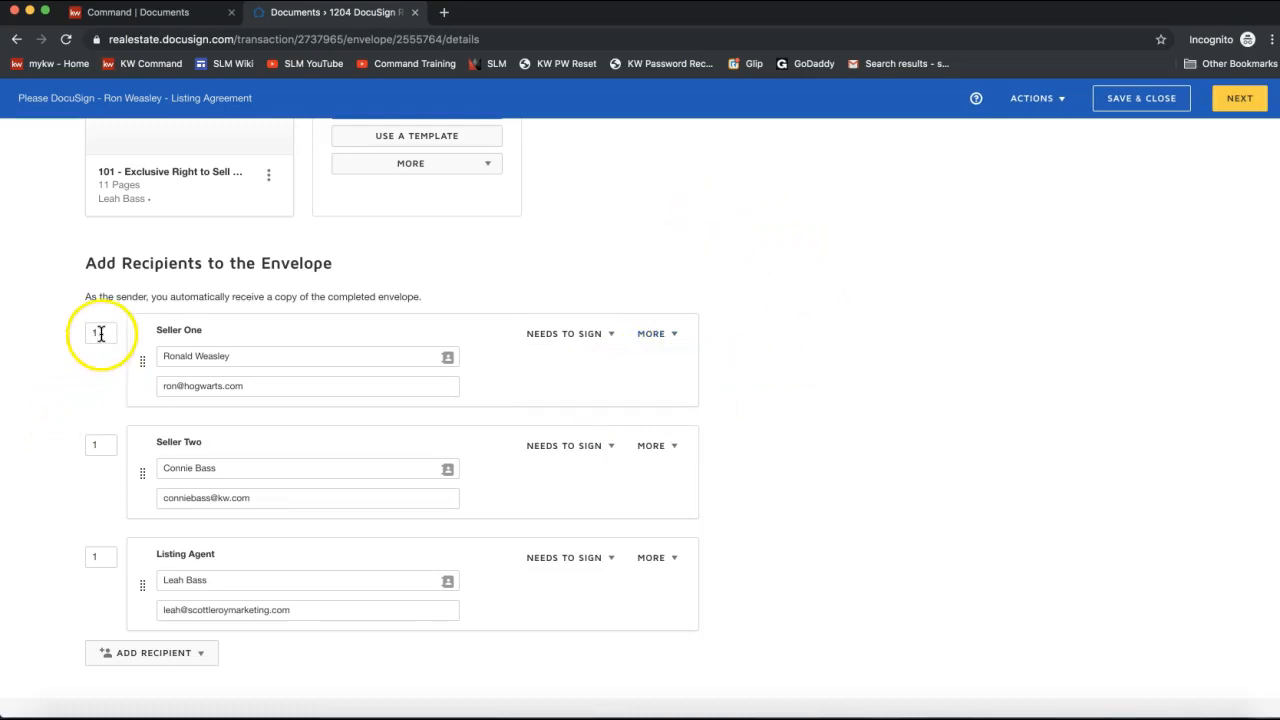
{"action": "left_click", "coordinate": [99, 448]}
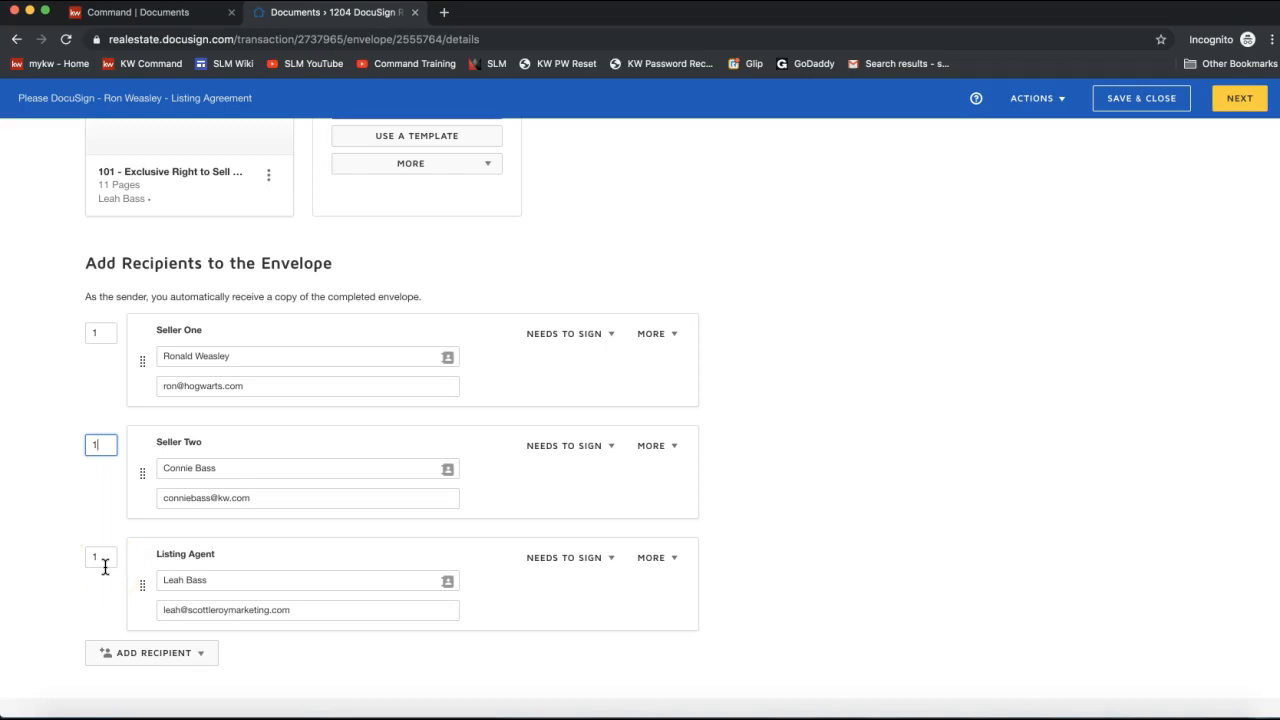
{"action": "left_click", "coordinate": [92, 443]}
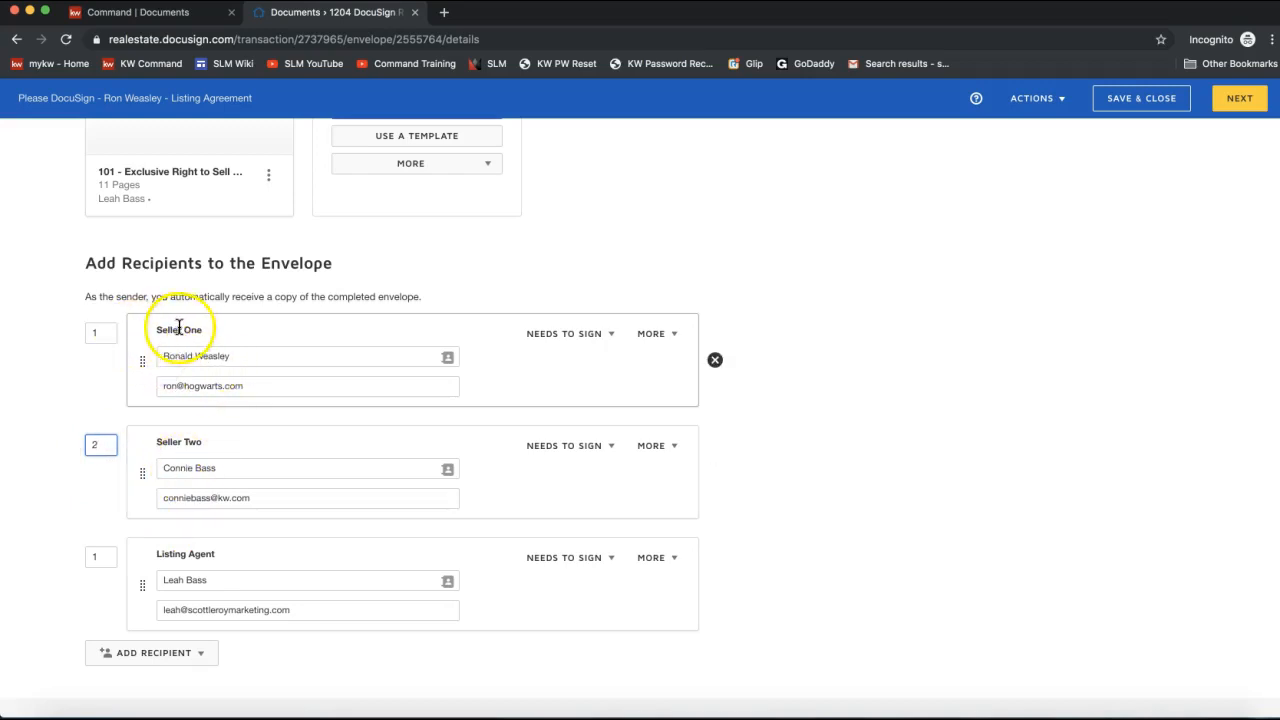
{"action": "left_click", "coordinate": [94, 445]}
{"action": "type", "text": "2"}
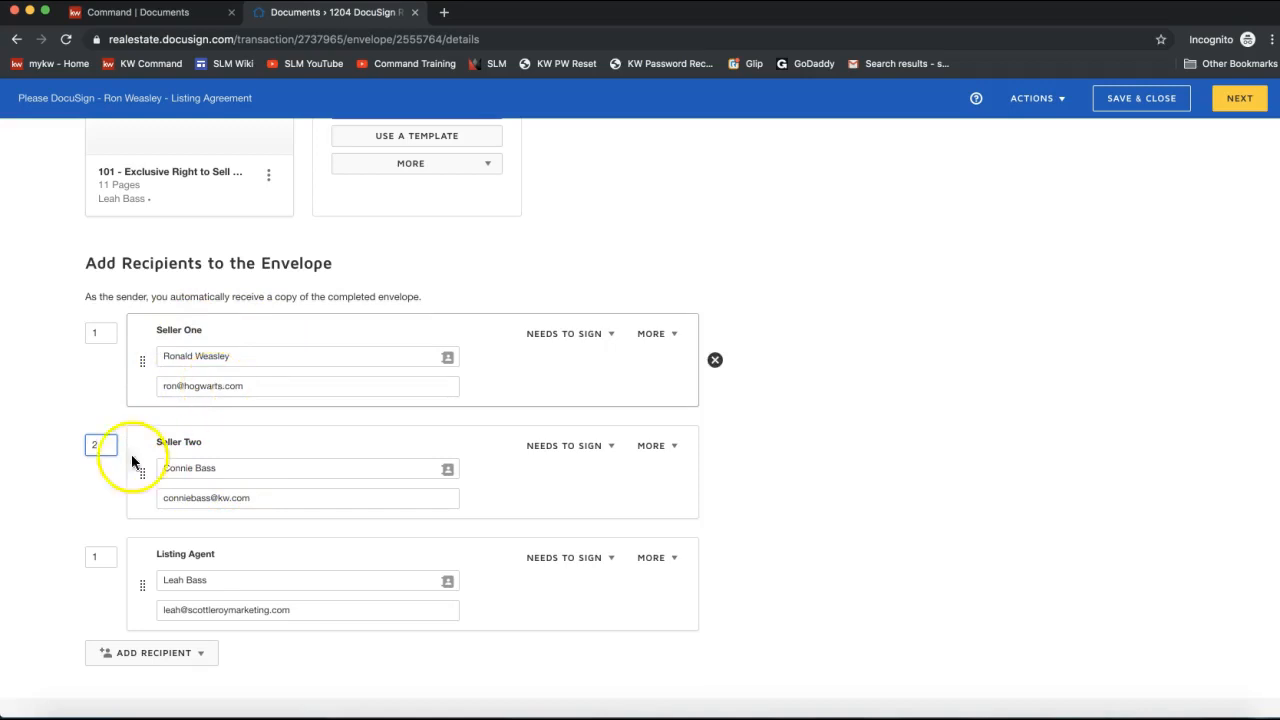
{"action": "left_click_drag", "start_coordinate": [100, 444], "coordinate": [61, 447]}
{"action": "type", "text": "1"}
{"action": "left_click", "coordinate": [87, 574]}
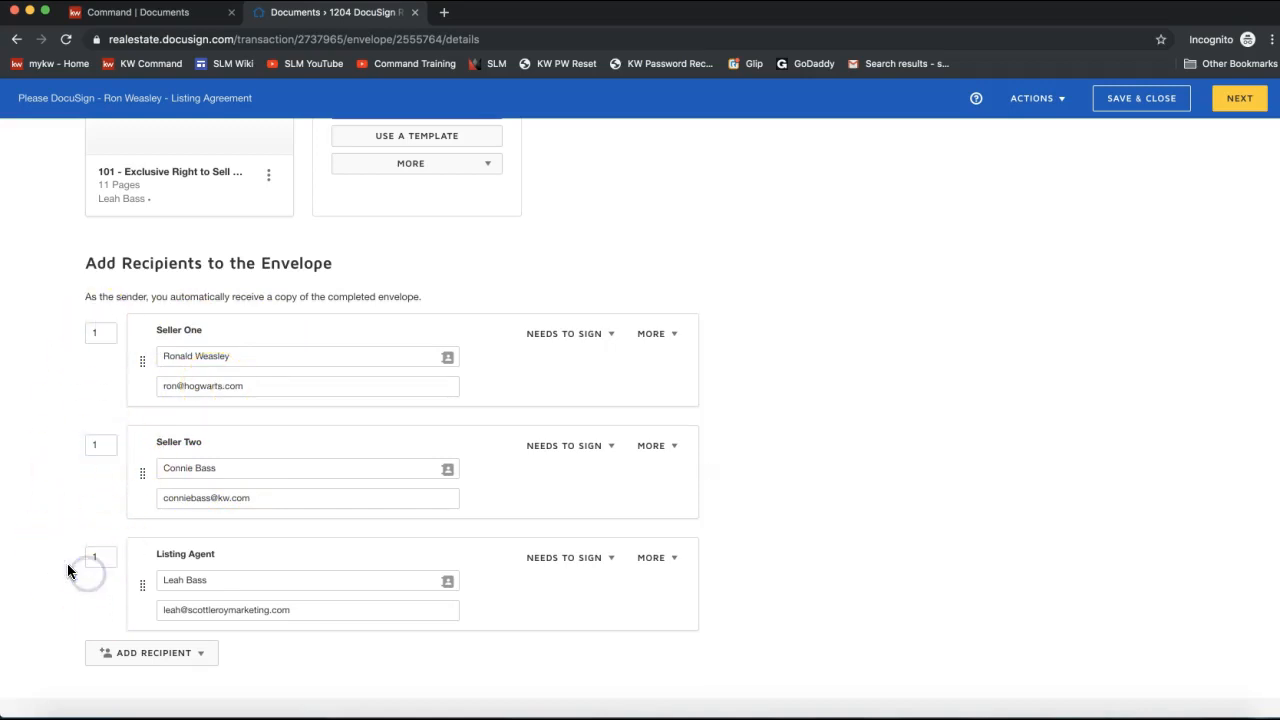
Change the email subject to 'Please DocuSign the Listing Agreement'.
{"action": "scroll", "coordinate": [60, 558], "scroll_direction": "down", "scroll_amount": 2}
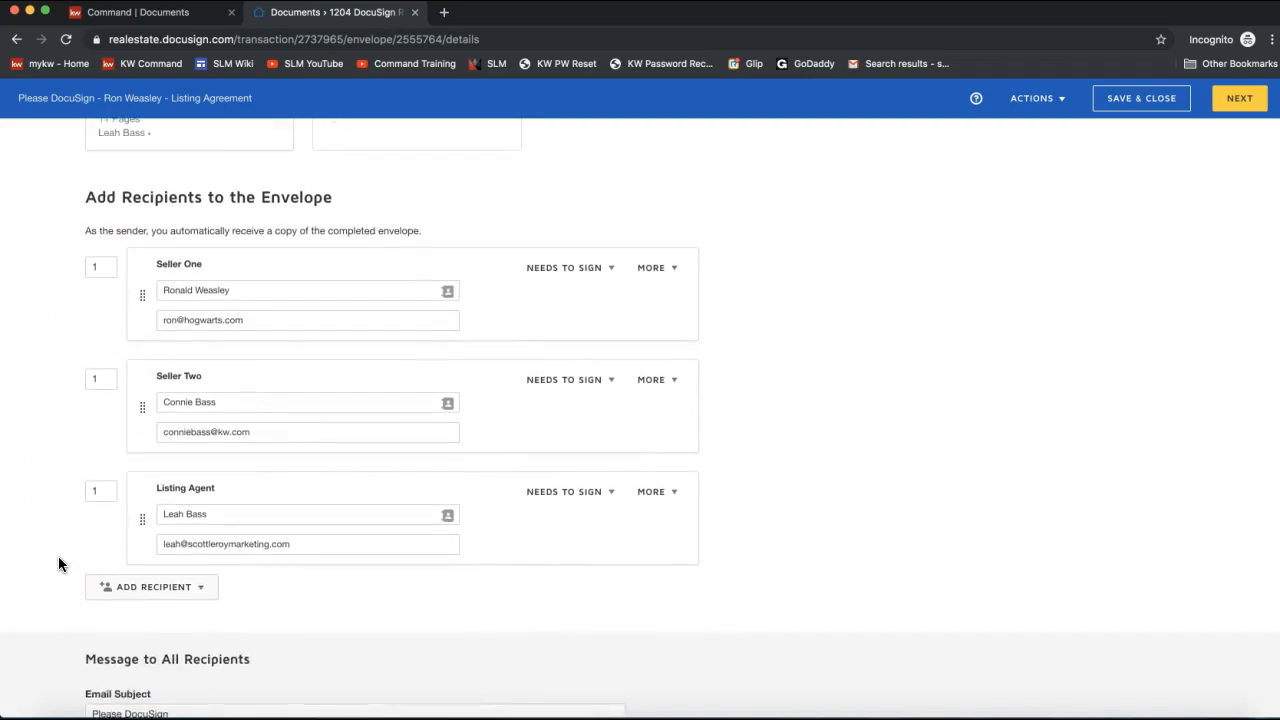
{"action": "scroll", "coordinate": [58, 558], "scroll_direction": "down", "scroll_amount": 3}
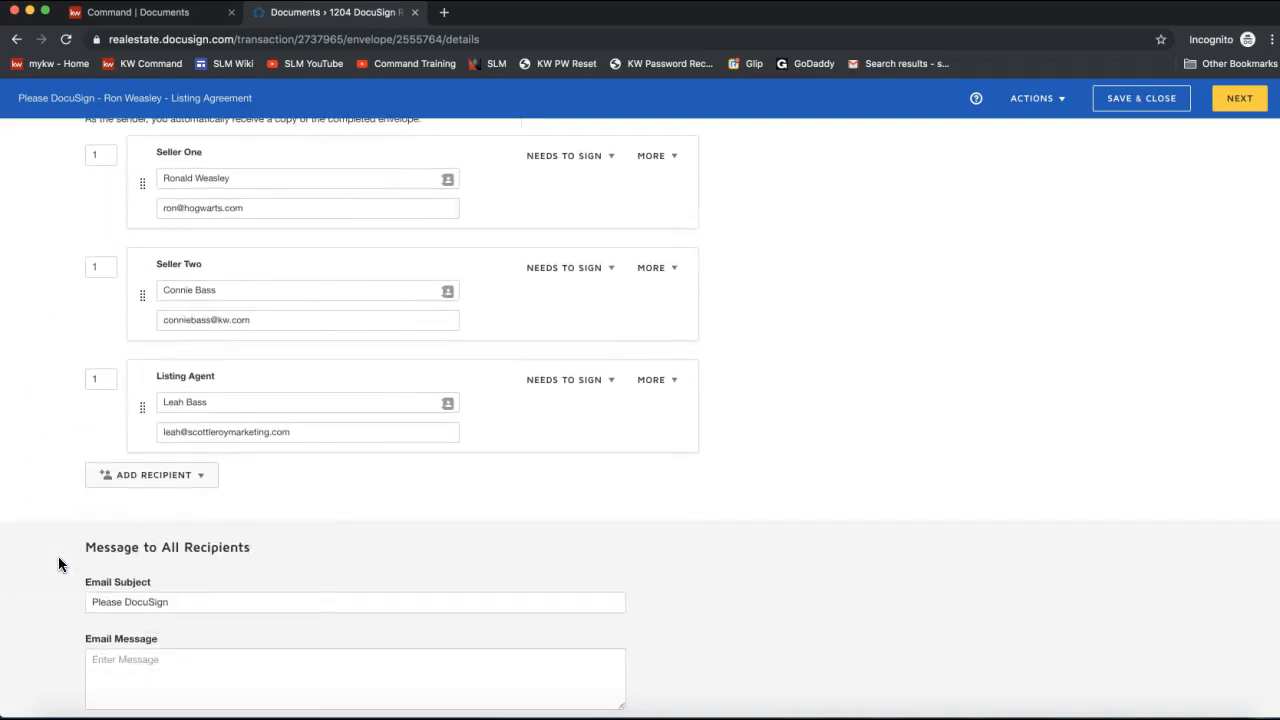
{"action": "scroll", "coordinate": [58, 556], "scroll_direction": "down", "scroll_amount": 1}
{"action": "left_click_drag", "start_coordinate": [87, 520], "coordinate": [257, 526]}
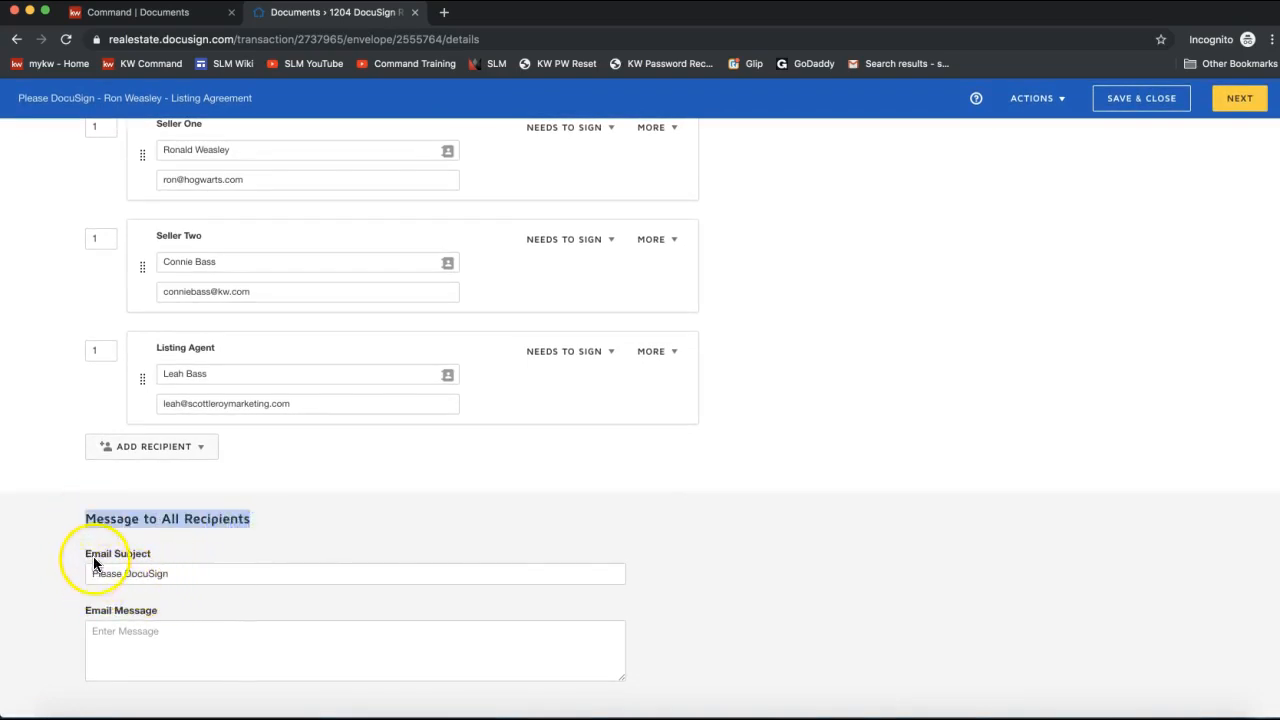
{"action": "left_click", "coordinate": [196, 575]}
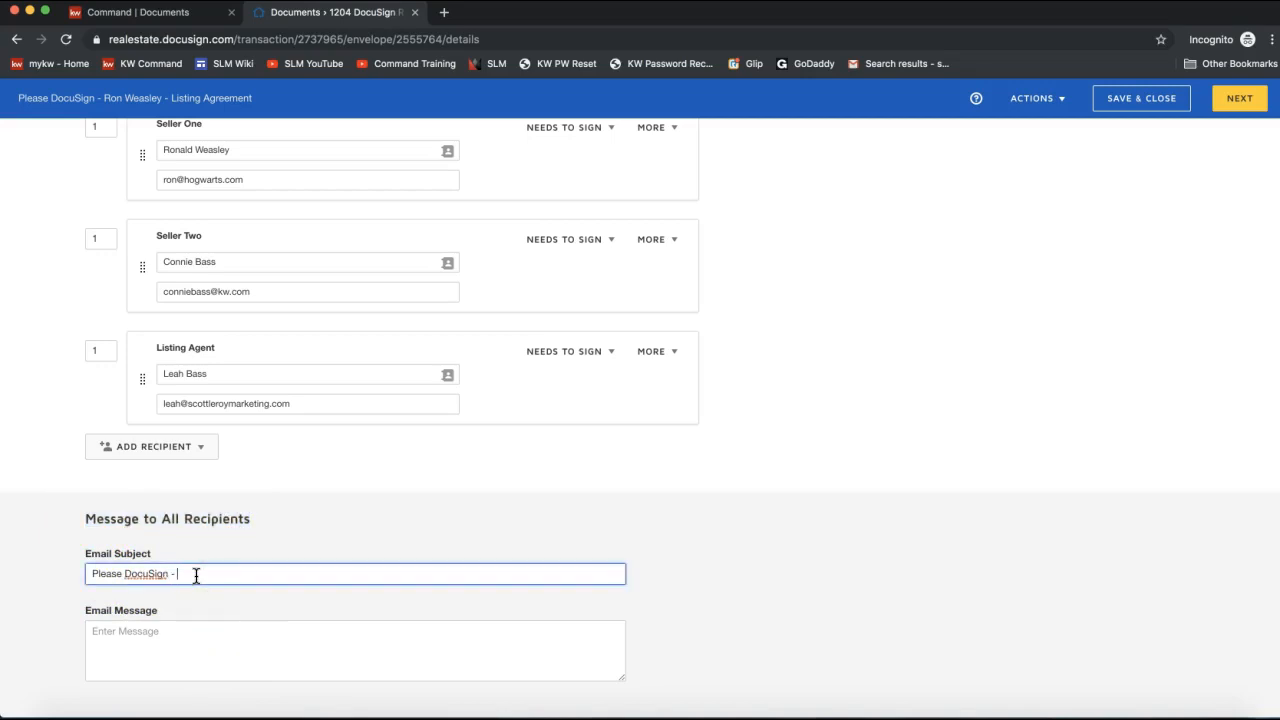
{"action": "type", "text": "hte L"}
{"action": "key", "text": "BackSpace"}
{"action": "key", "text": "BackSpace"}
{"action": "key", "text": "BackSpace"}
{"action": "key", "text": "BackSpace"}
{"action": "key", "text": "BackSpace"}
{"action": "type", "text": "the Listing Agreement"}
Write a friendly message inviting the seller to sign the listing agreement, then continue.
{"action": "left_click", "coordinate": [189, 640]}
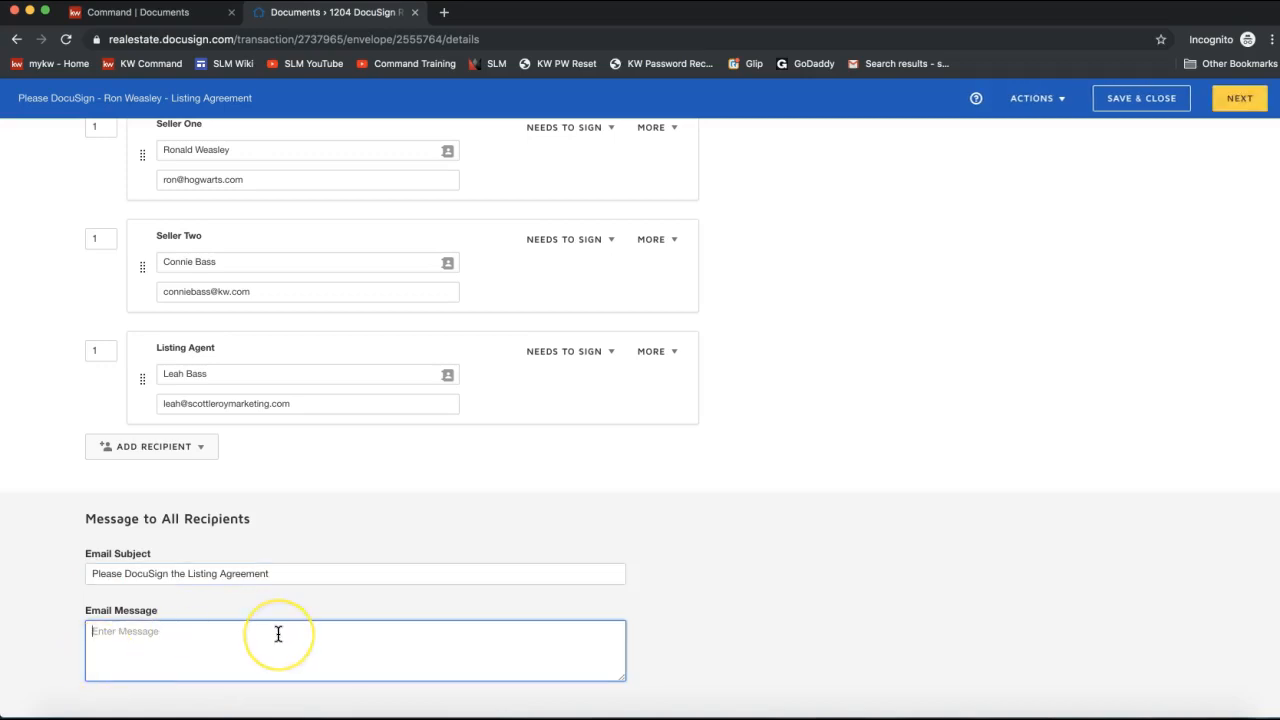
{"action": "type", "text": "Hello! "}
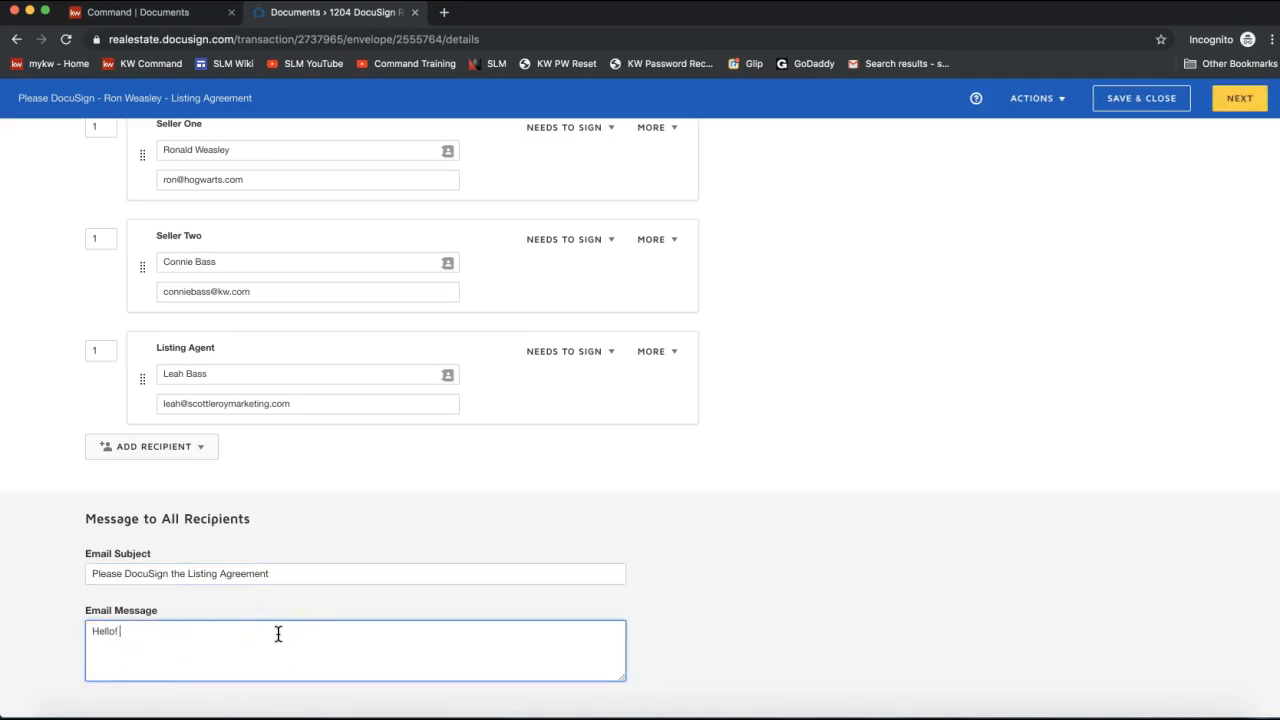
{"action": "type", "text": "As we discussed on the phone, here is "}
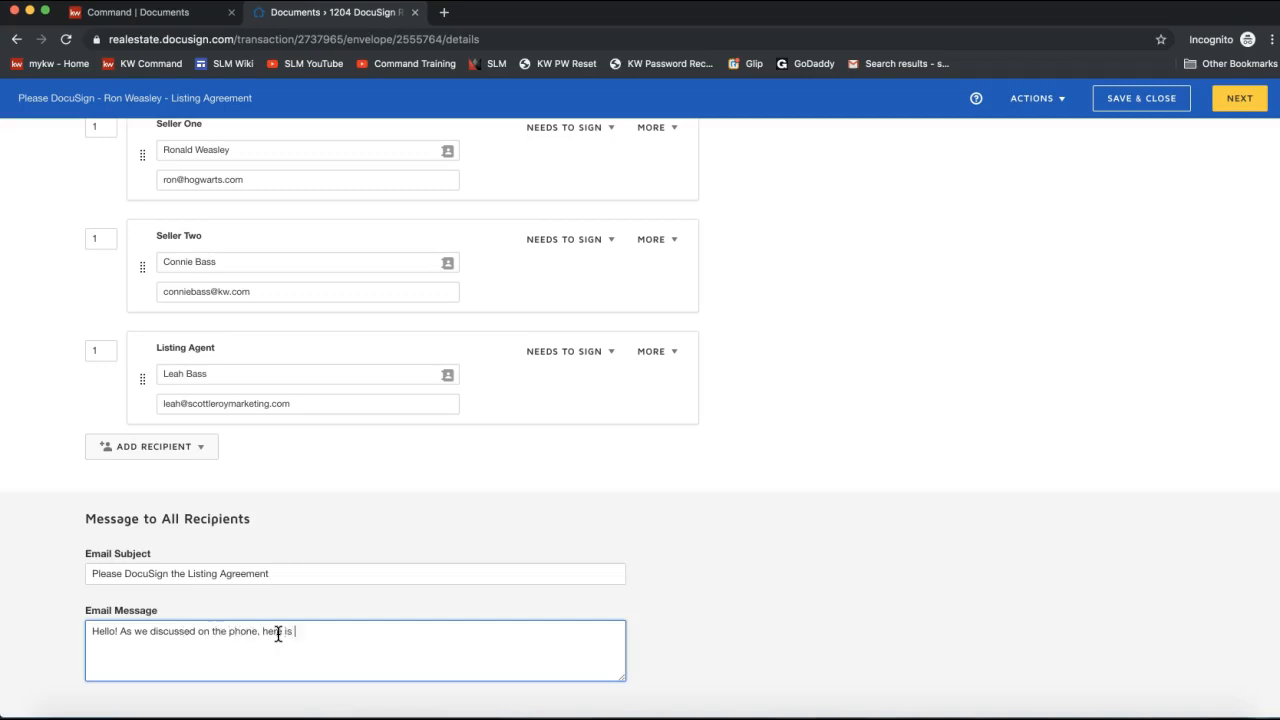
{"action": "type", "text": "the listing agreement to sign "}
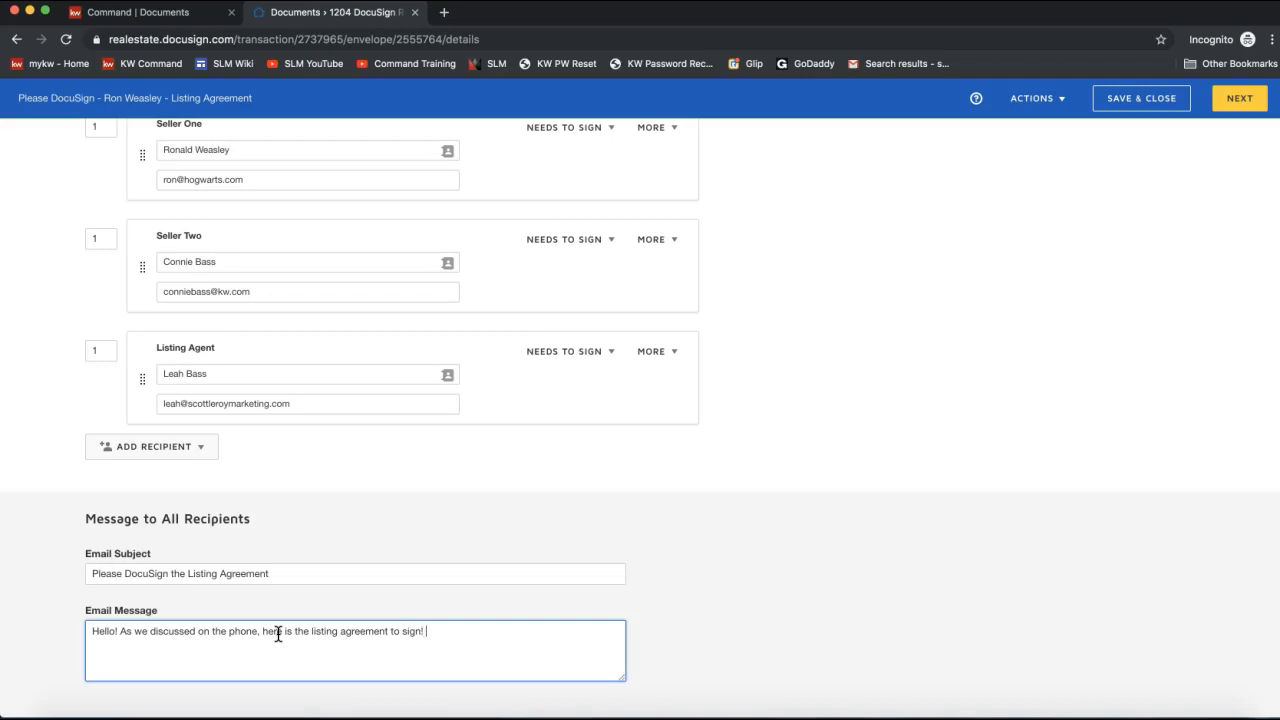
{"action": "type", "text": " Let me know if you have questions."}
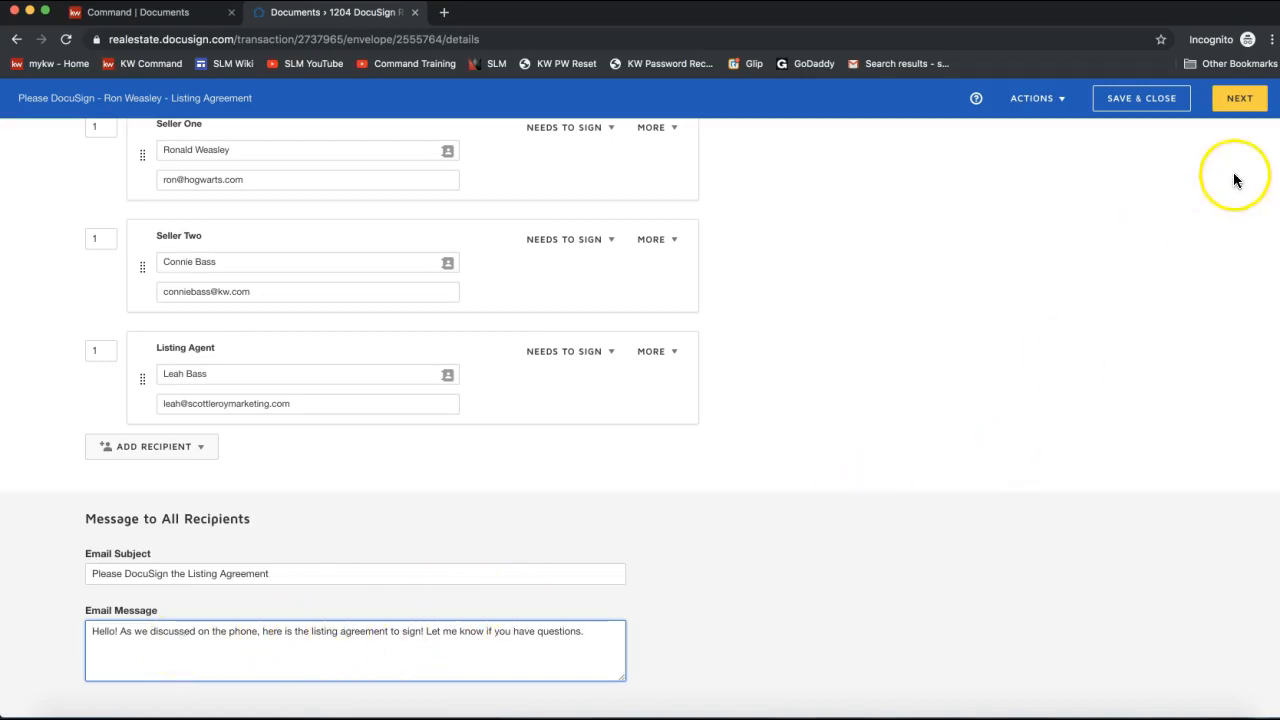
{"action": "left_click", "coordinate": [1038, 106]}
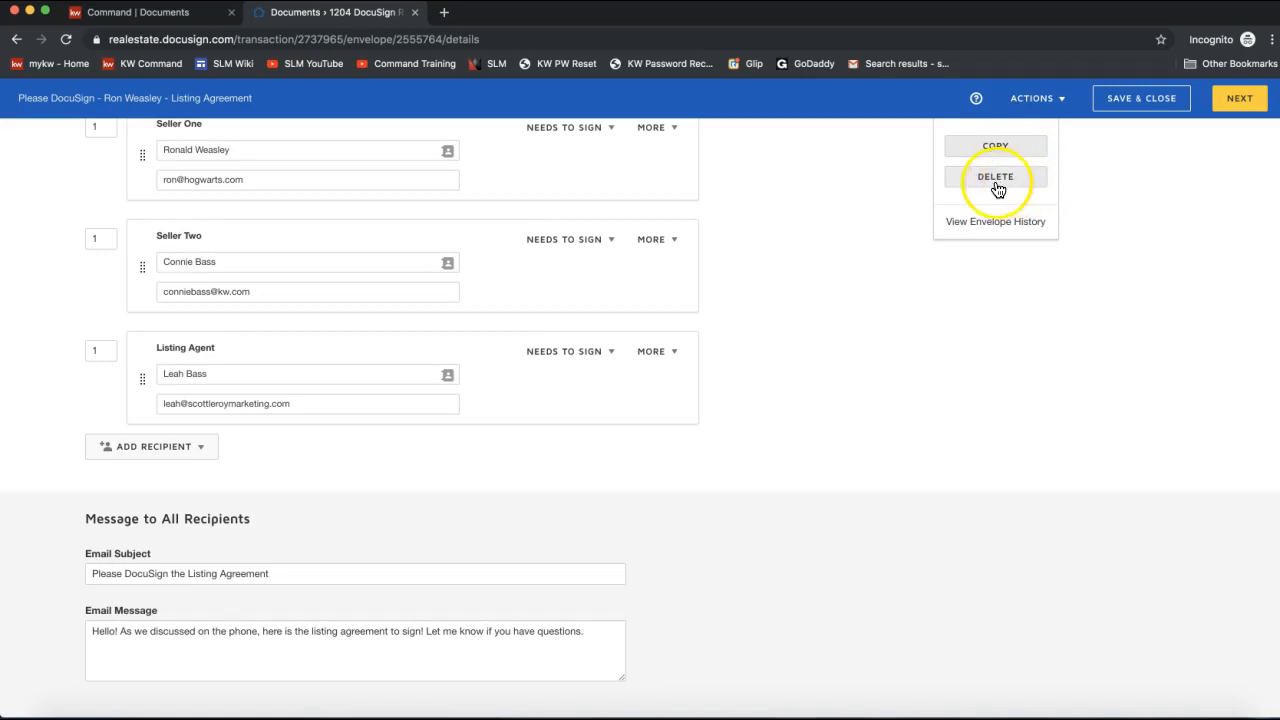
{"action": "left_click", "coordinate": [1126, 188]}
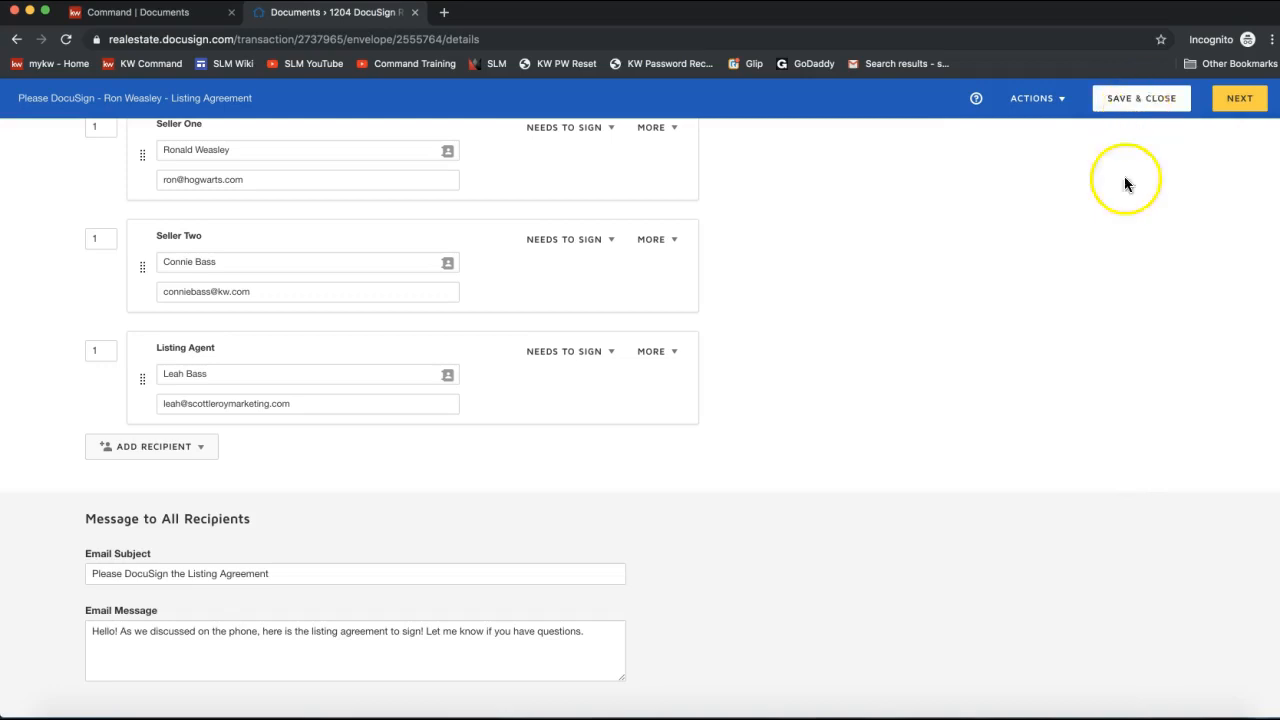
{"action": "left_click", "coordinate": [1133, 106]}
{"action": "left_click", "coordinate": [1243, 106]}
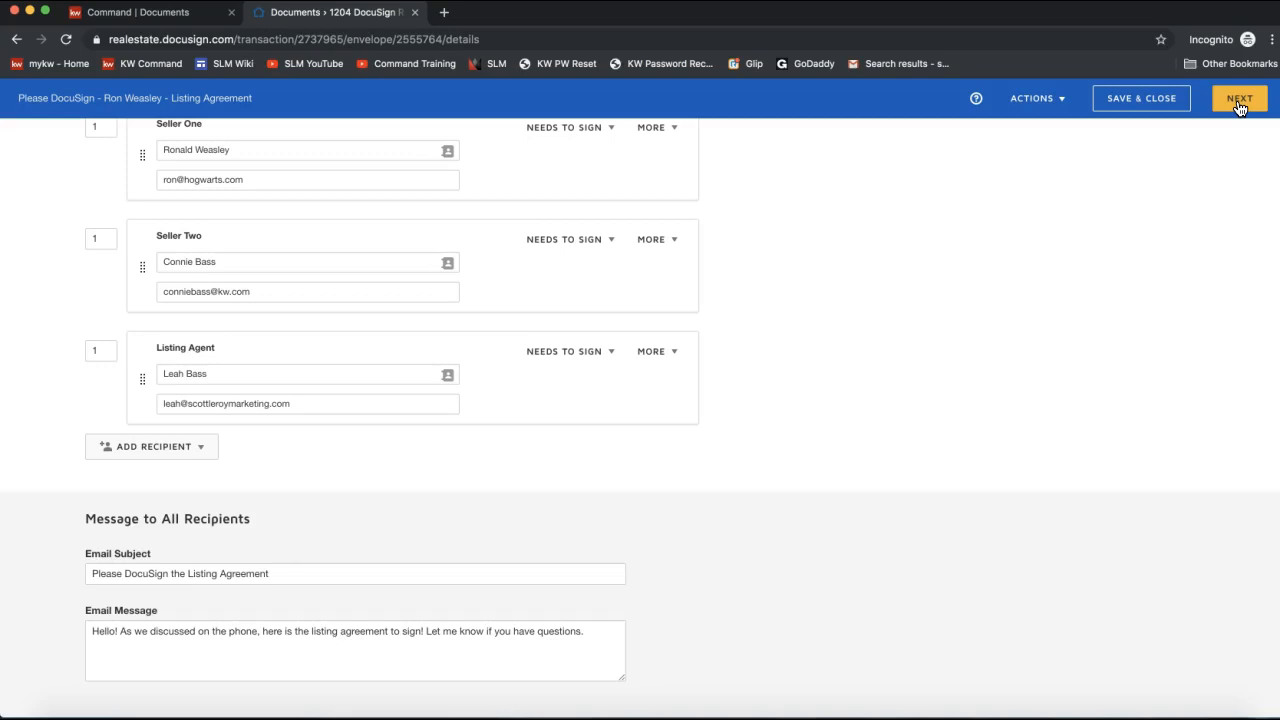
{"action": "left_click", "coordinate": [1240, 100]}
Advance to the Add Fields editor and scroll through the agreement's first page.
{"action": "left_click", "coordinate": [1155, 312]}
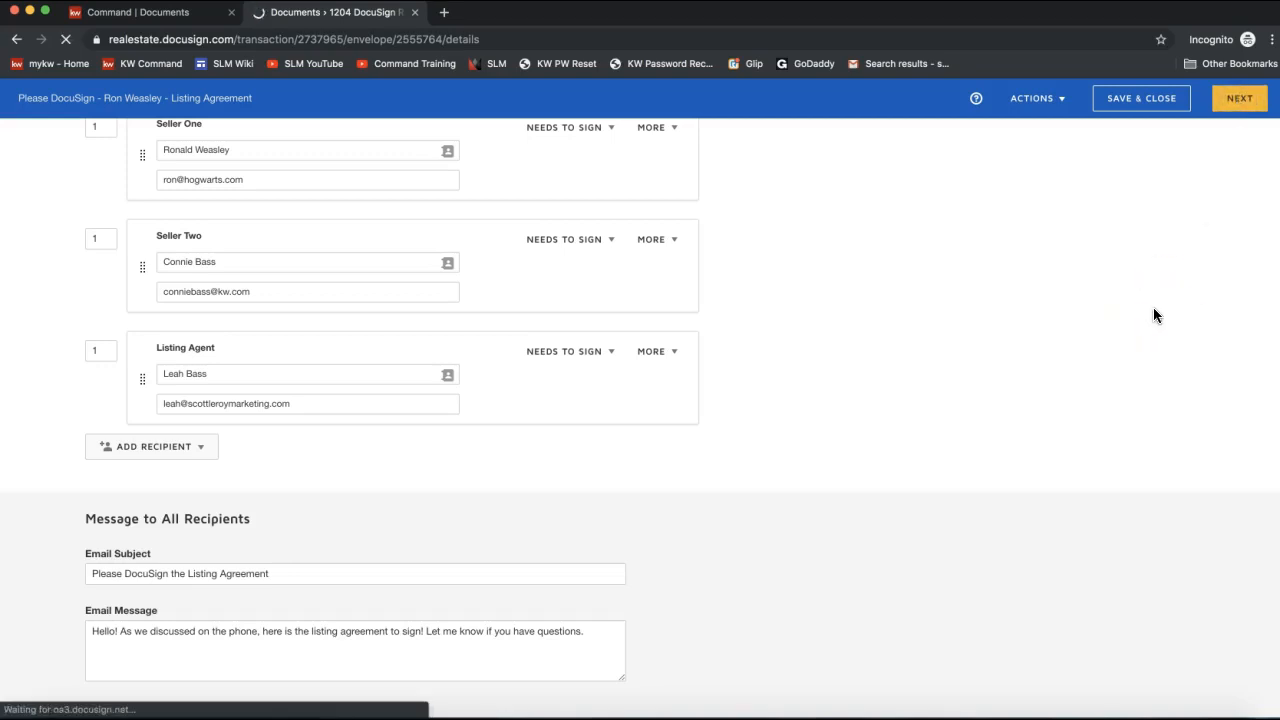
{"action": "left_click", "coordinate": [1157, 302]}
{"action": "left_click", "coordinate": [1238, 100]}
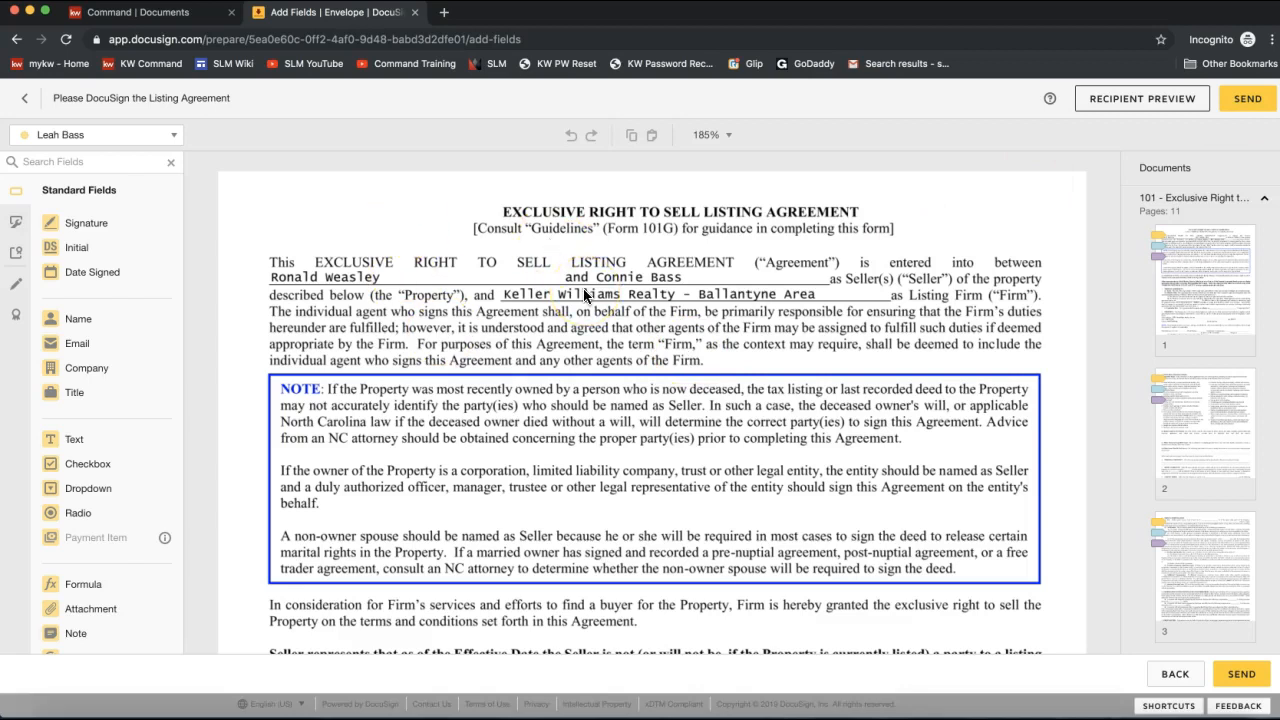
{"action": "scroll", "coordinate": [585, 293], "scroll_direction": "down", "scroll_amount": 5}
{"action": "scroll", "coordinate": [585, 293], "scroll_direction": "up", "scroll_amount": 5}
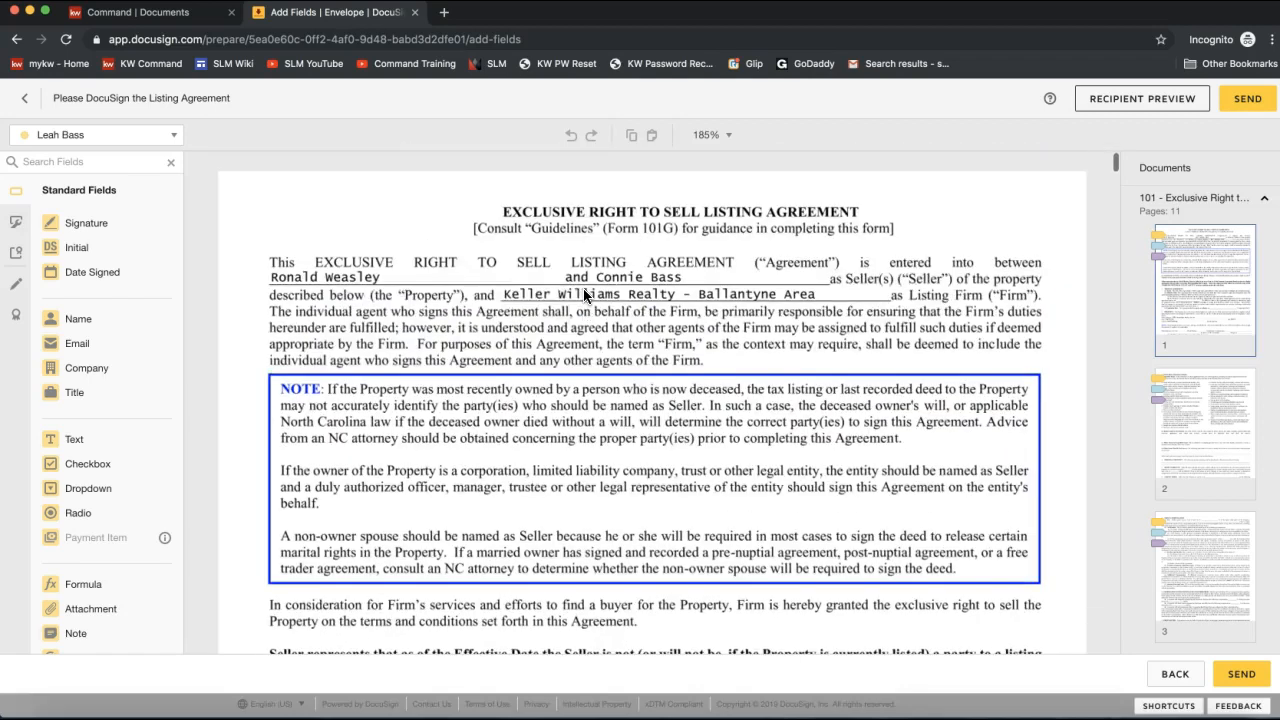
{"action": "scroll", "coordinate": [546, 297], "scroll_direction": "down", "scroll_amount": 15}
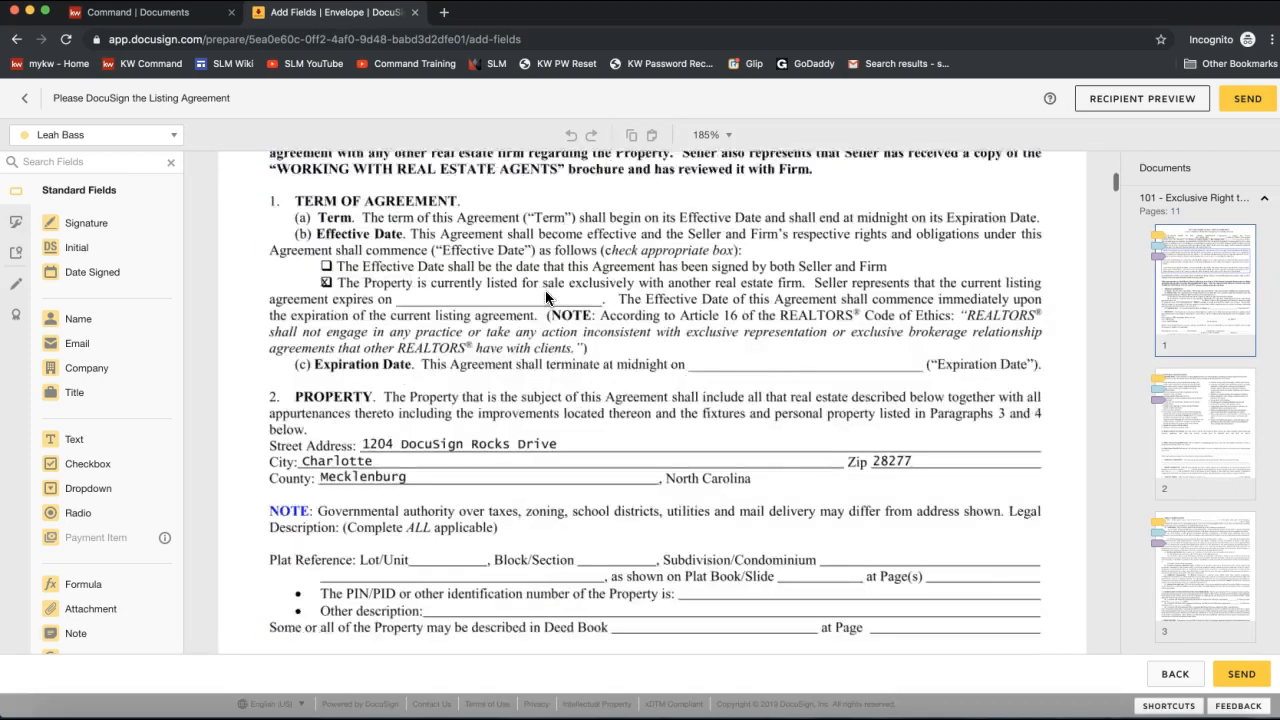
{"action": "scroll", "coordinate": [587, 338], "scroll_direction": "up", "scroll_amount": 2}
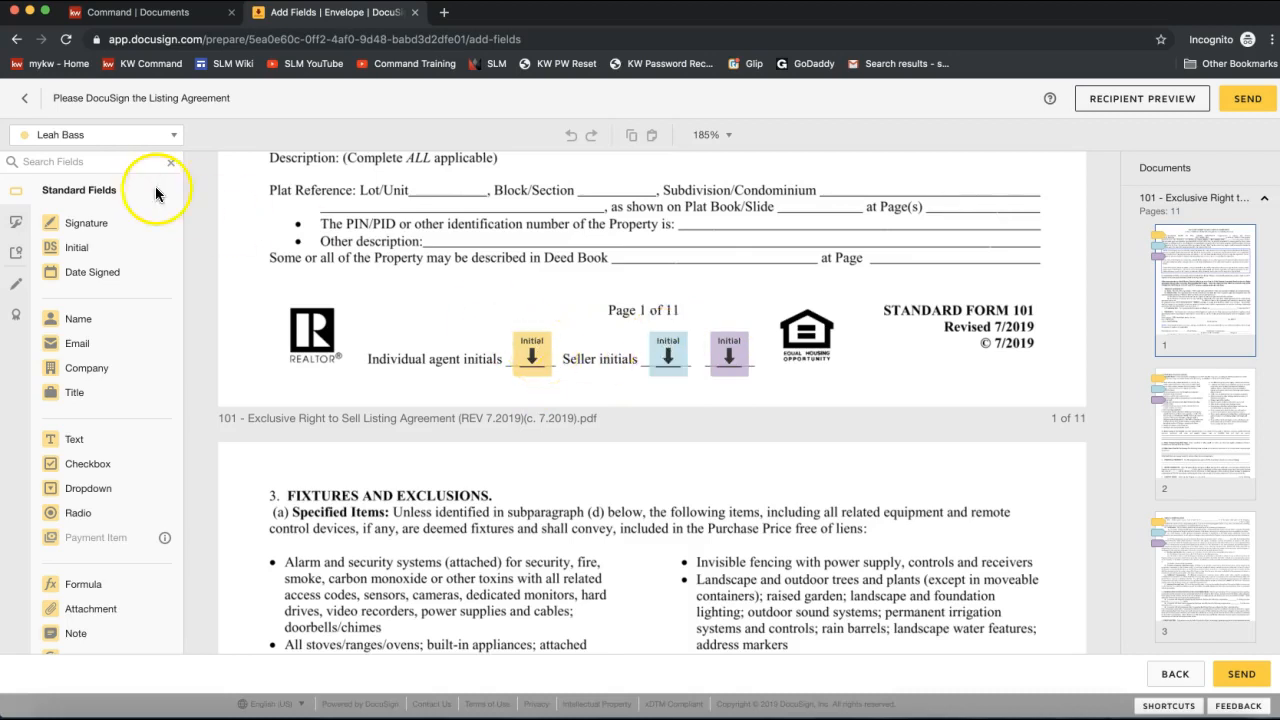
Review which recipients fields can be assigned to, then return to the agreement's top.
{"action": "left_click", "coordinate": [62, 138]}
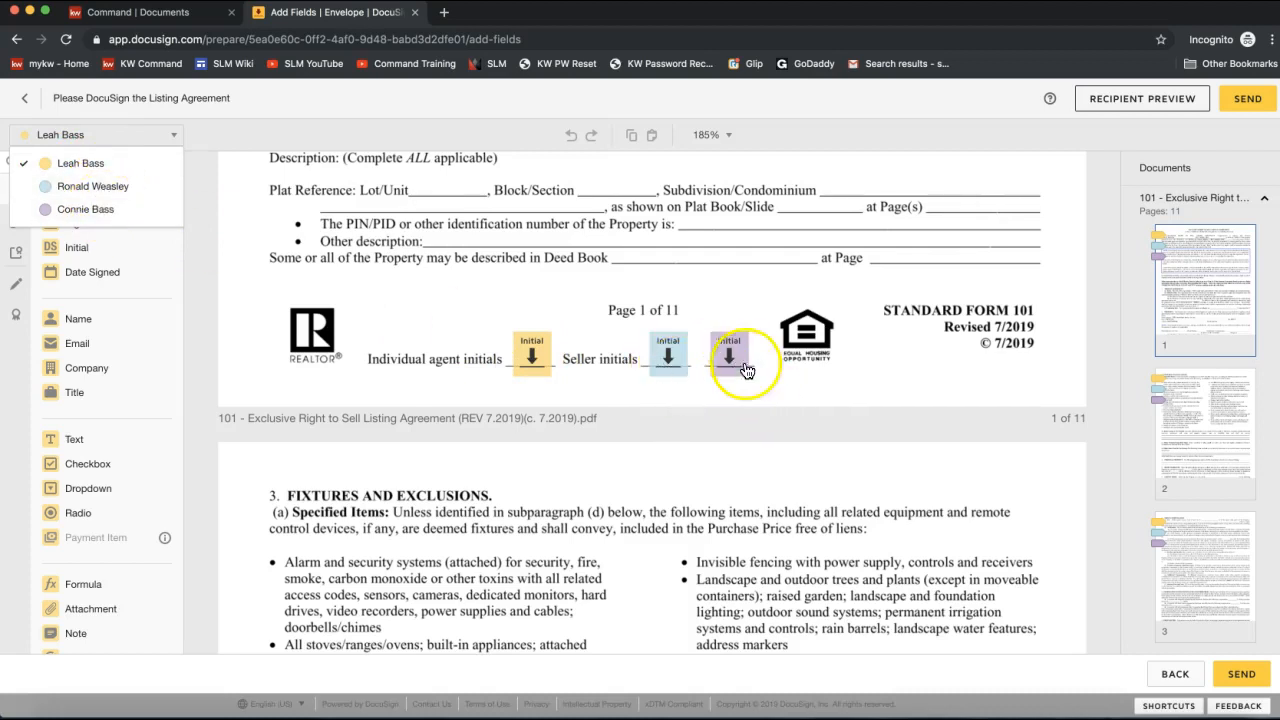
{"action": "left_click", "coordinate": [740, 280]}
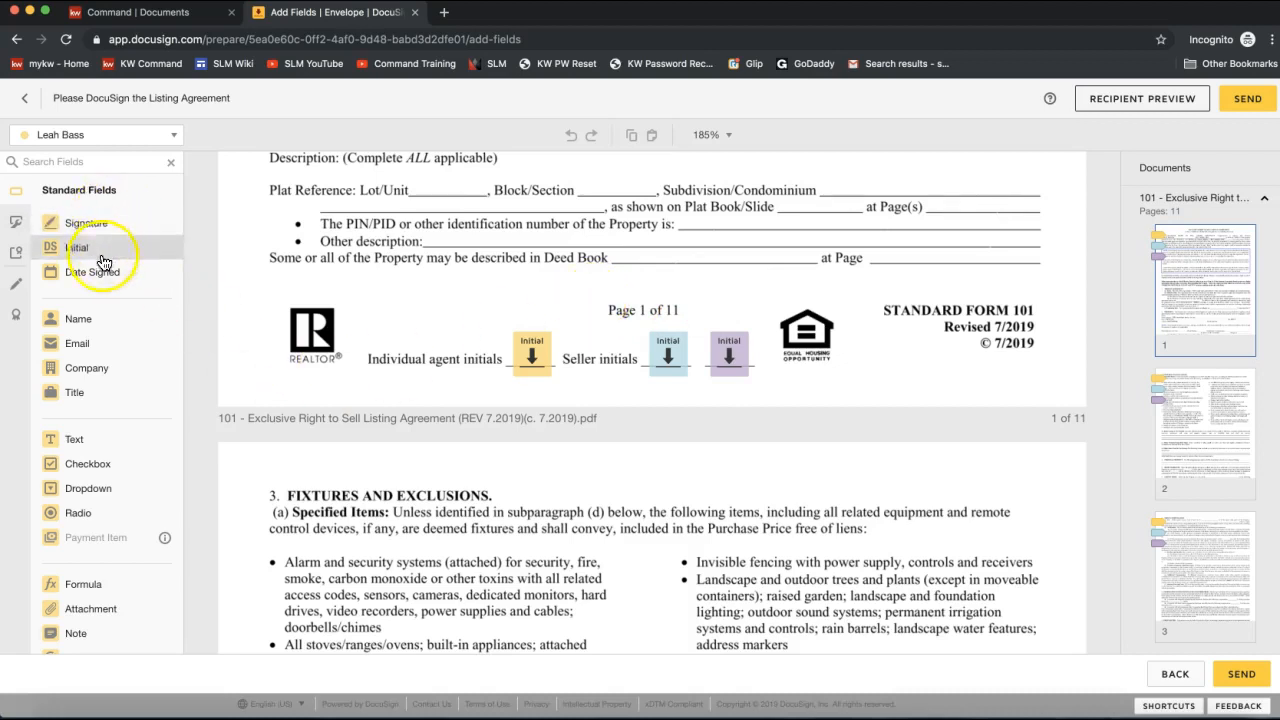
{"action": "scroll", "coordinate": [100, 390], "scroll_direction": "down", "scroll_amount": 1}
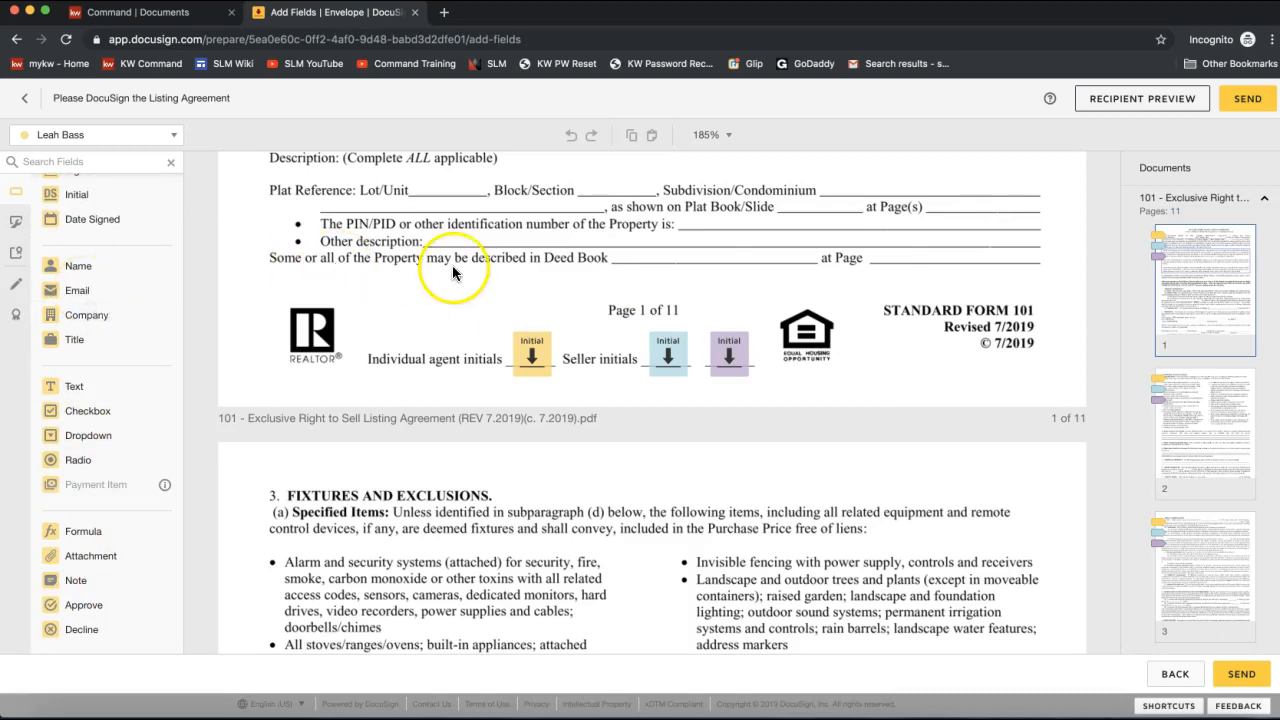
{"action": "scroll", "coordinate": [598, 262], "scroll_direction": "up", "scroll_amount": 10}
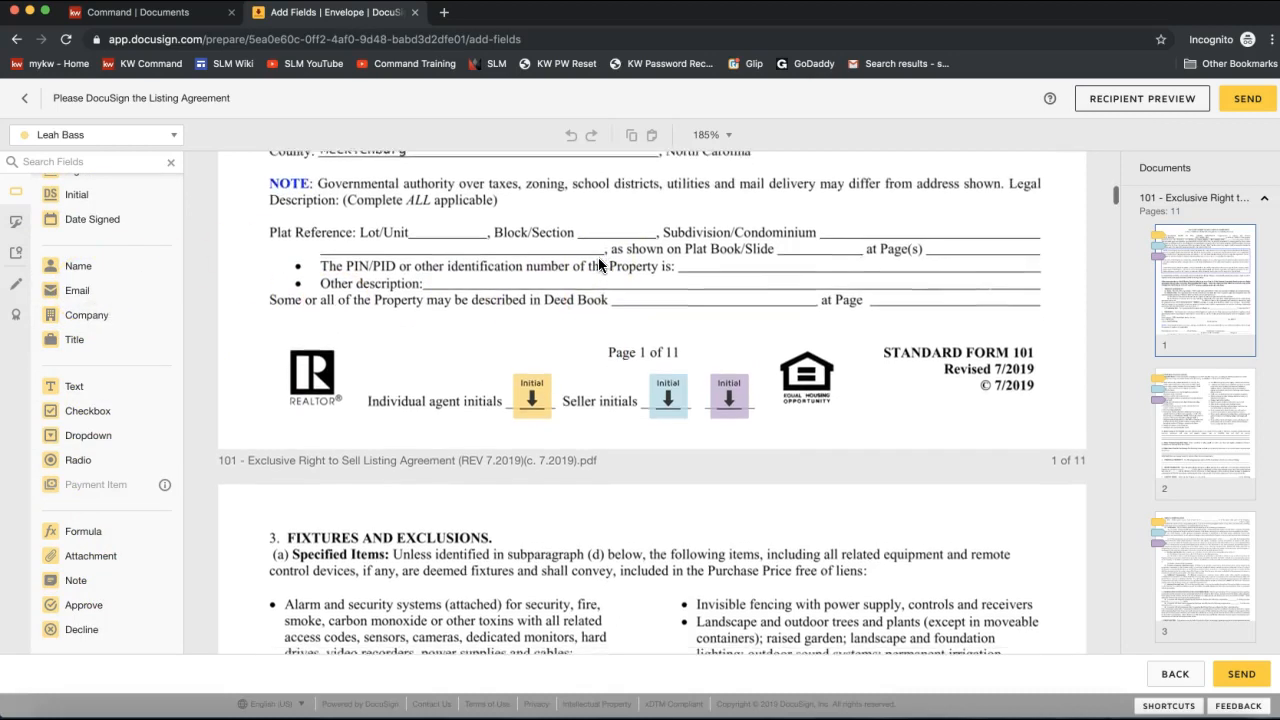
{"action": "scroll", "coordinate": [598, 257], "scroll_direction": "up", "scroll_amount": 5}
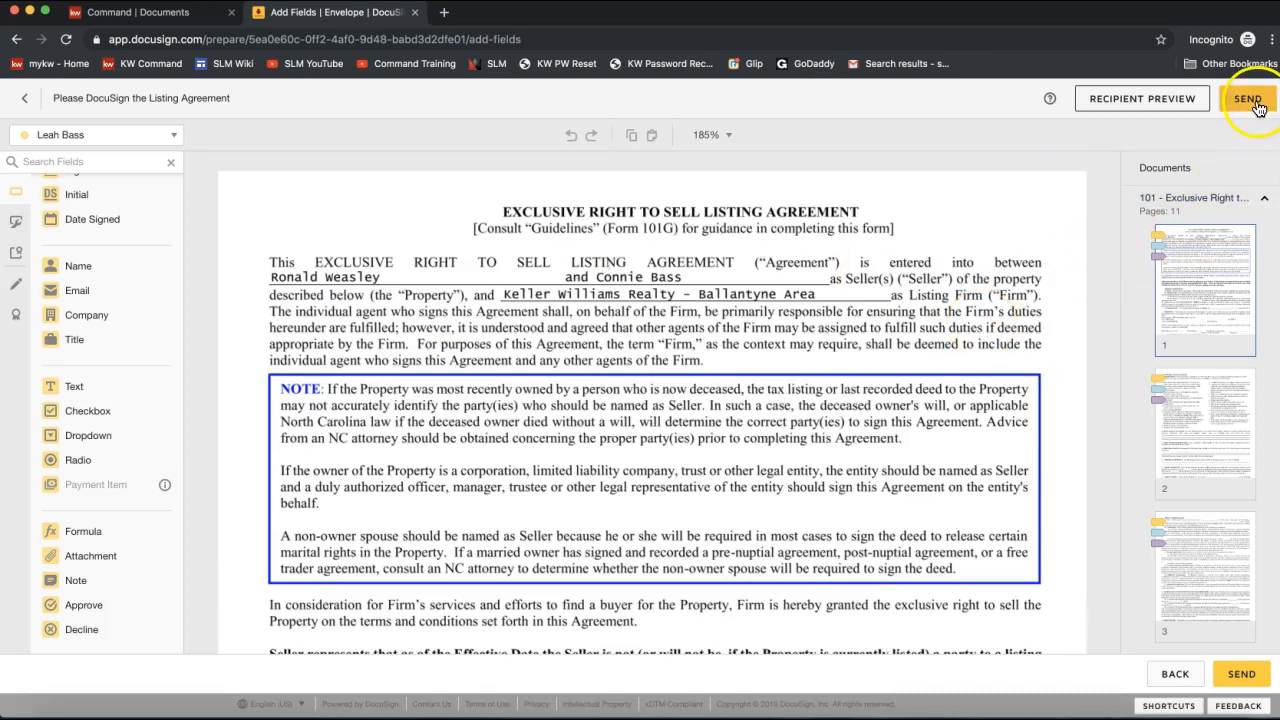
{"action": "left_click", "coordinate": [1108, 110]}
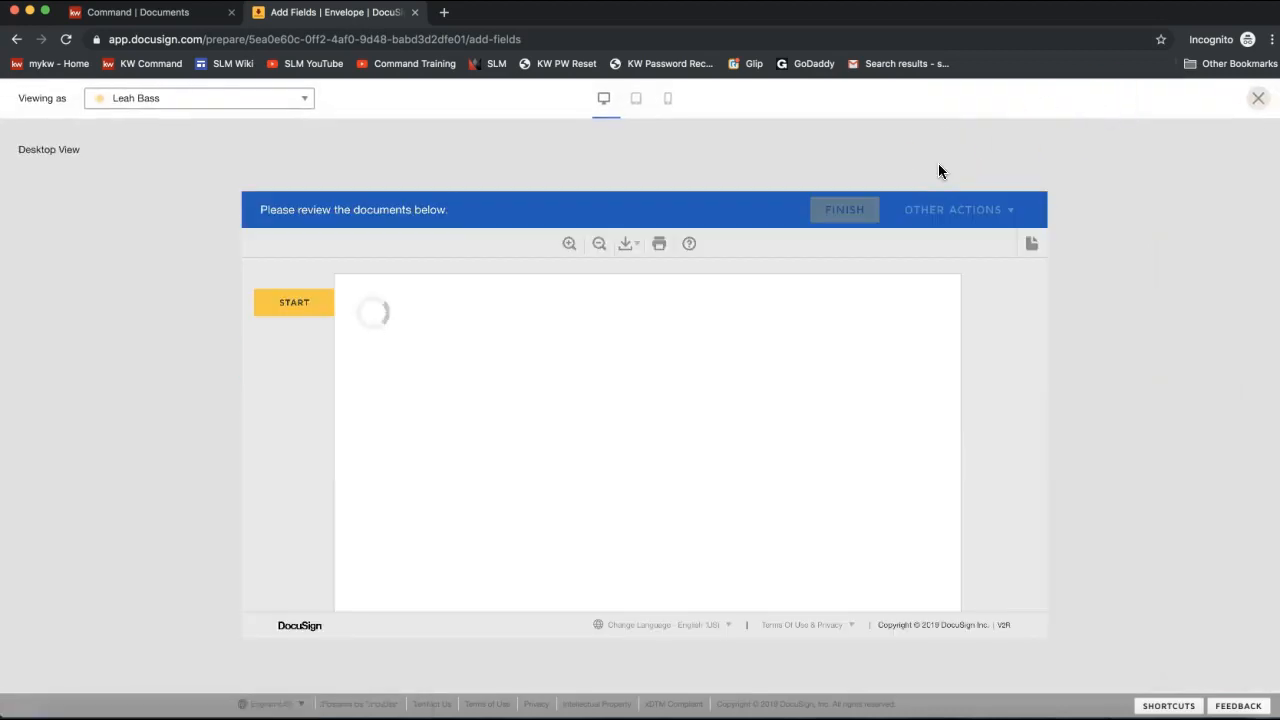
{"action": "left_click", "coordinate": [160, 100]}
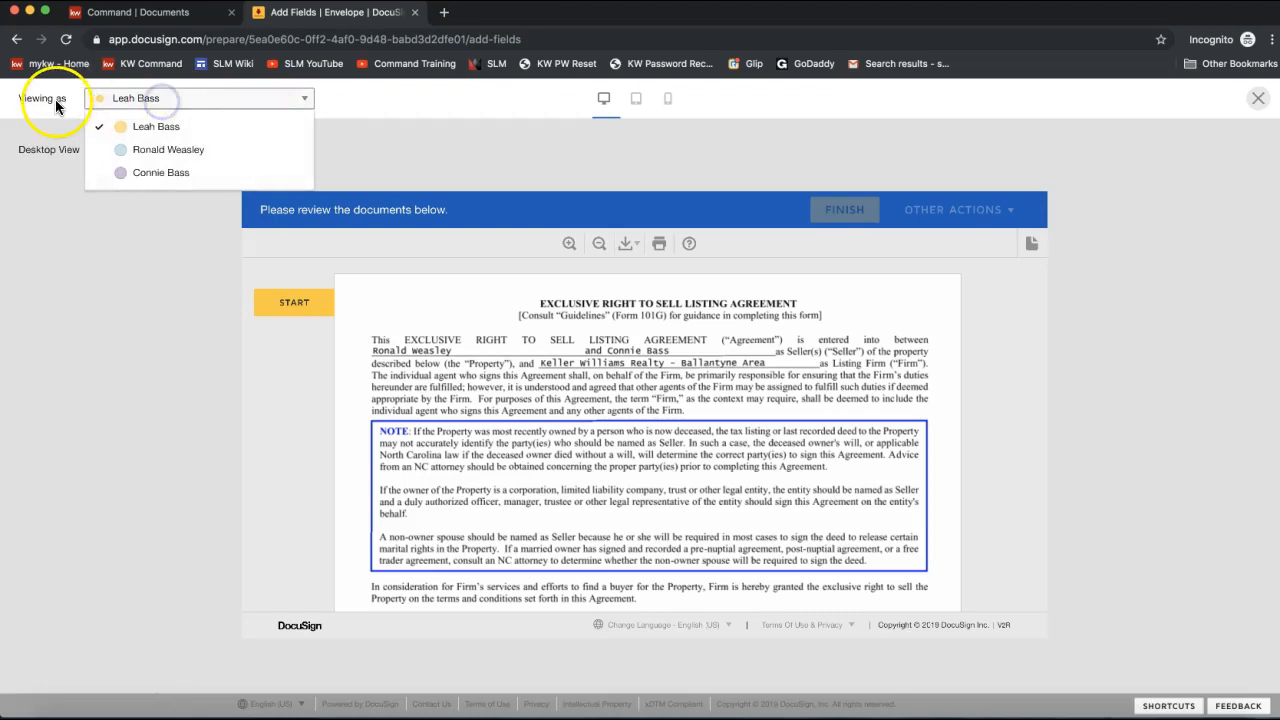
{"action": "left_click", "coordinate": [147, 156]}
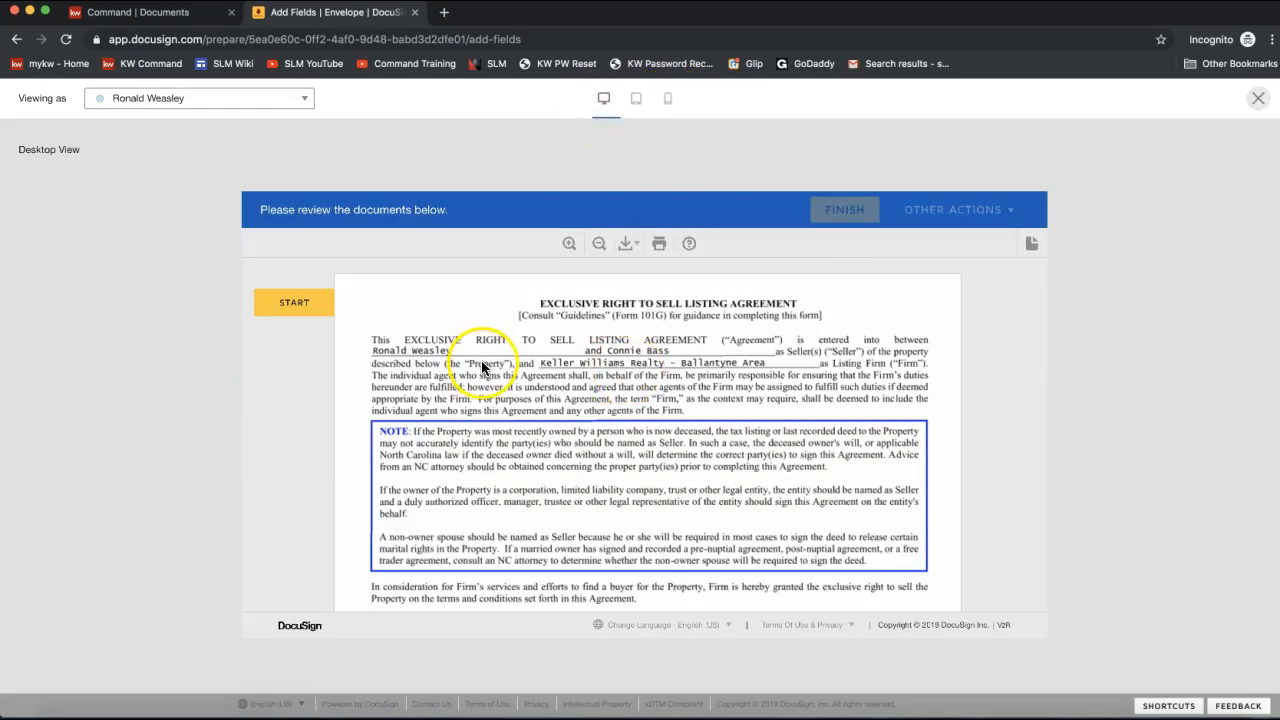
{"action": "left_click", "coordinate": [298, 305]}
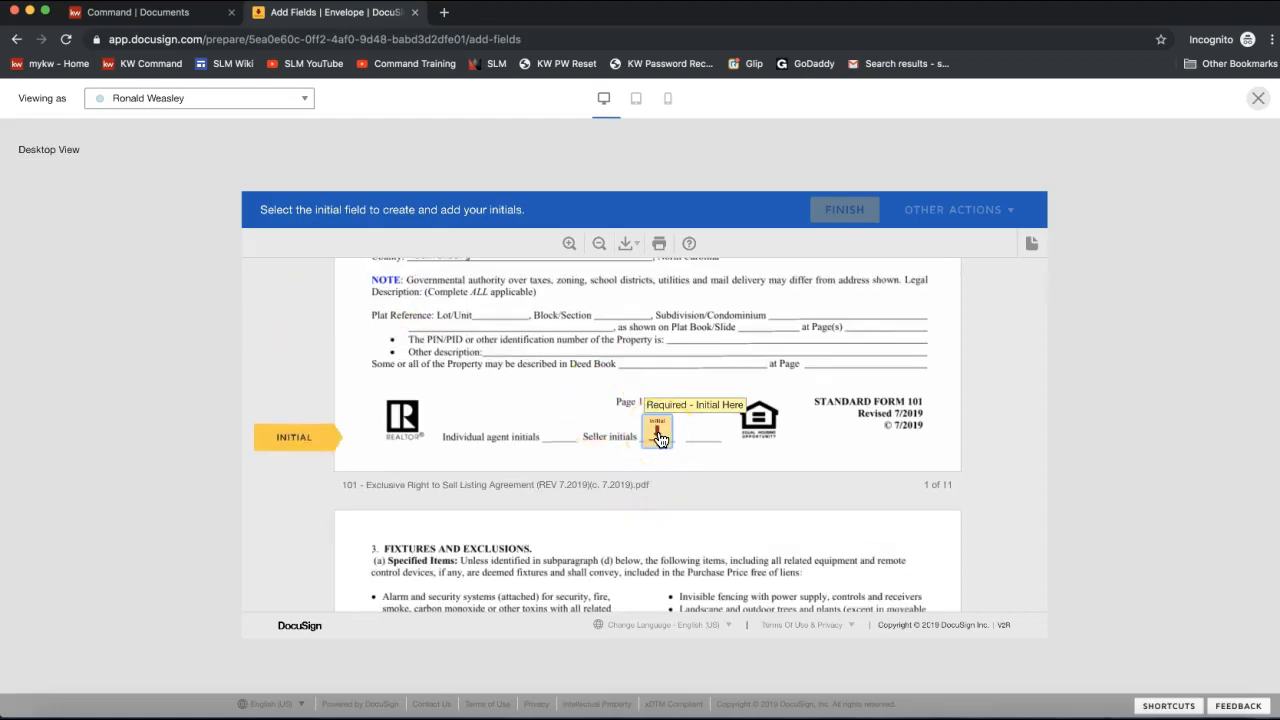
{"action": "left_click", "coordinate": [312, 448]}
{"action": "left_click", "coordinate": [343, 517]}
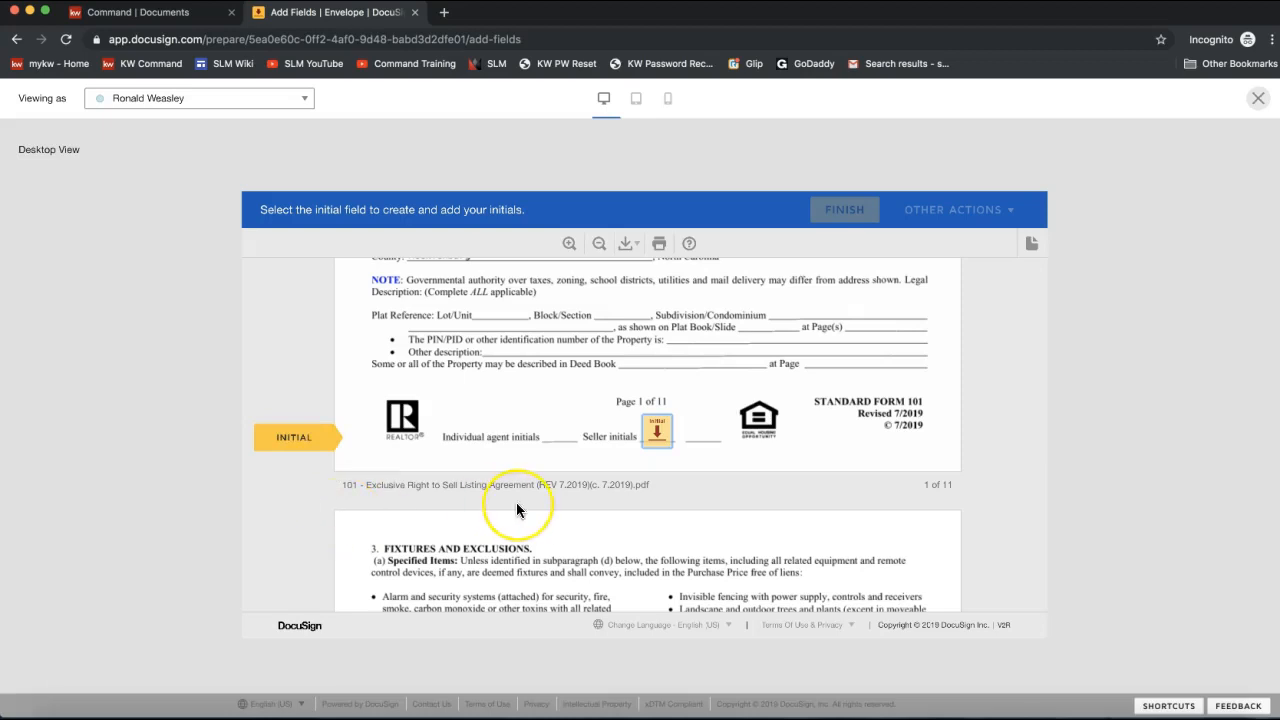
{"action": "left_click", "coordinate": [655, 441]}
{"action": "left_click", "coordinate": [1258, 102]}
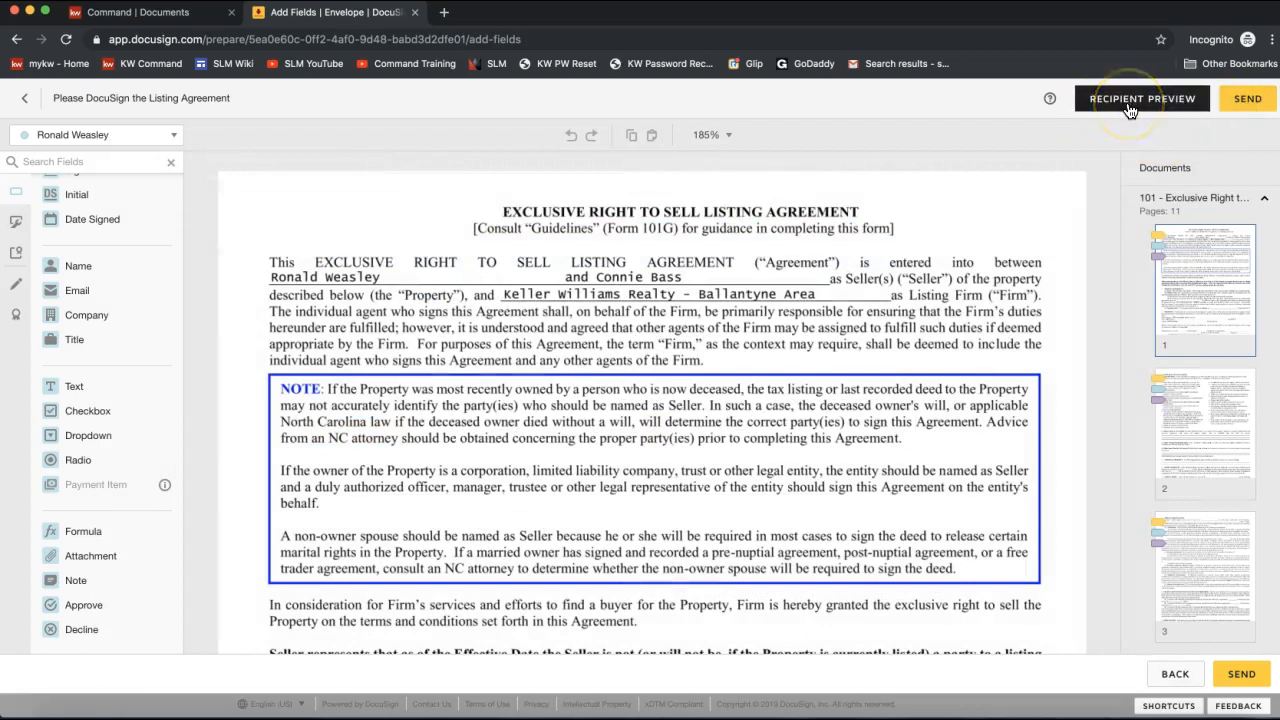
Send the listing agreement envelope and open it from Envelopes as Needs My Signature.
{"action": "left_click", "coordinate": [1251, 104]}
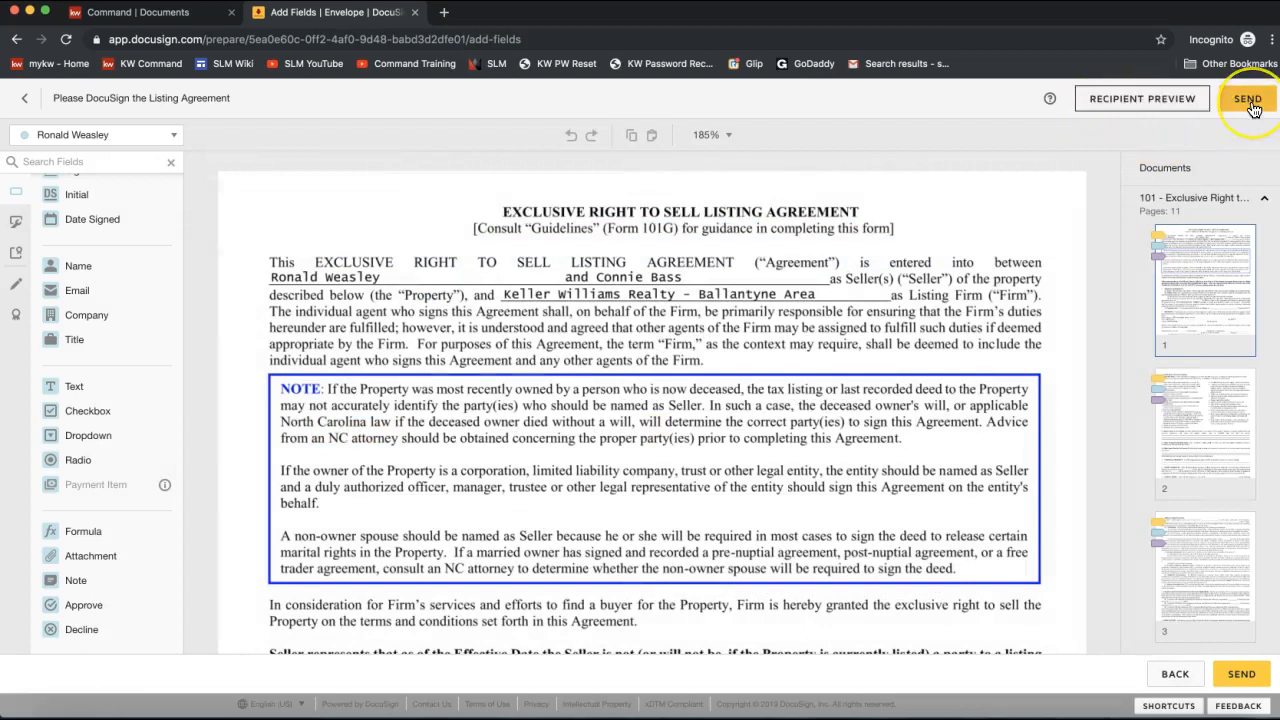
{"action": "left_click", "coordinate": [1249, 100]}
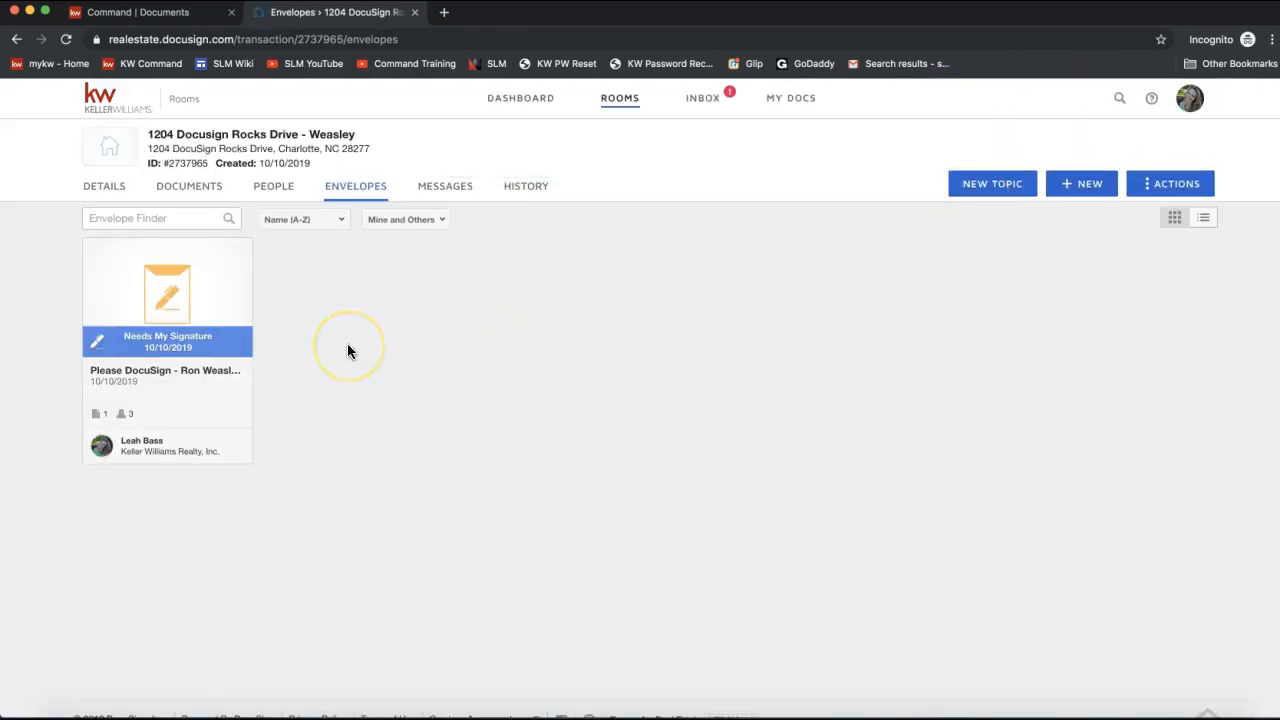
{"action": "left_click", "coordinate": [155, 346]}
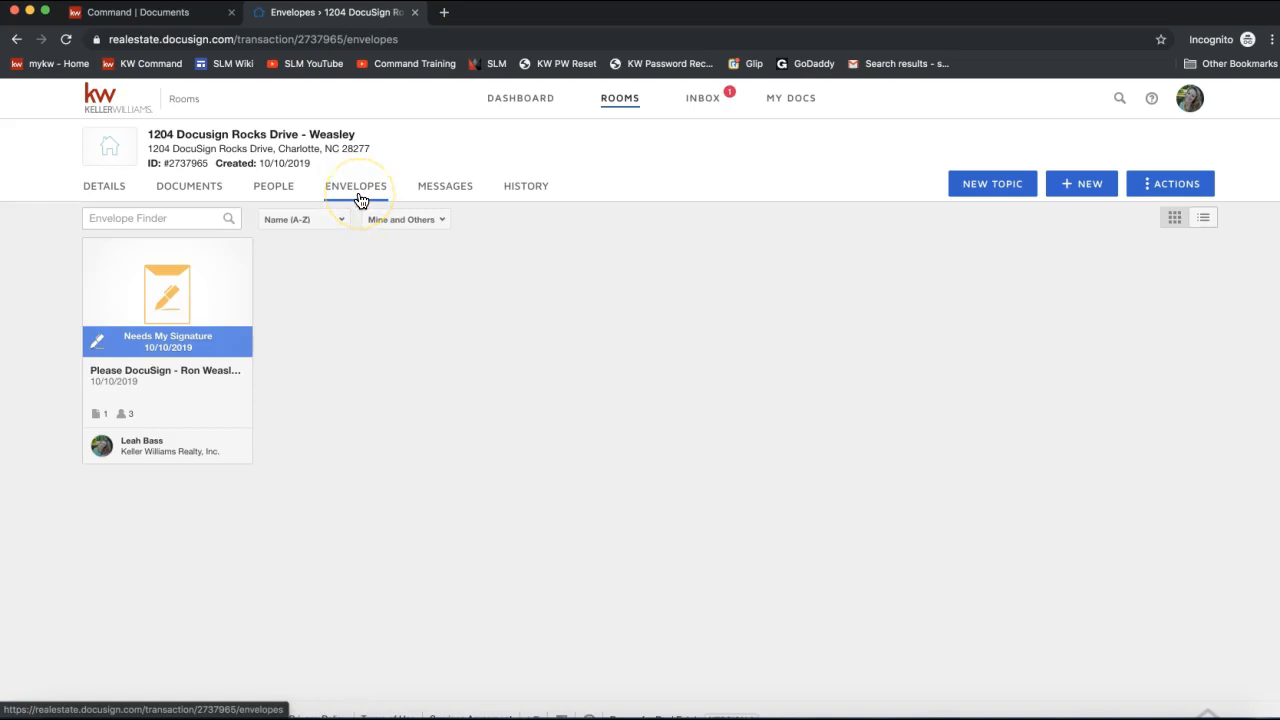
{"action": "left_click", "coordinate": [158, 346]}
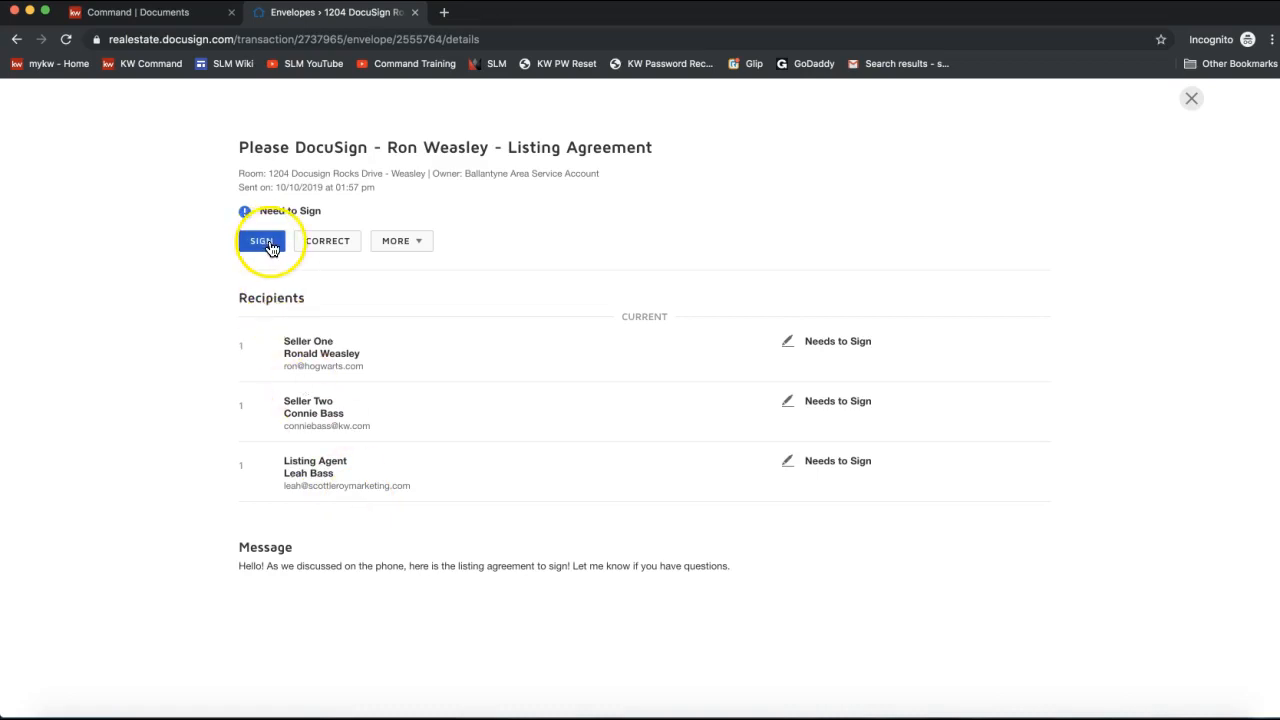
{"action": "left_click", "coordinate": [413, 246]}
{"action": "left_click", "coordinate": [415, 248]}
{"action": "left_click", "coordinate": [415, 248]}
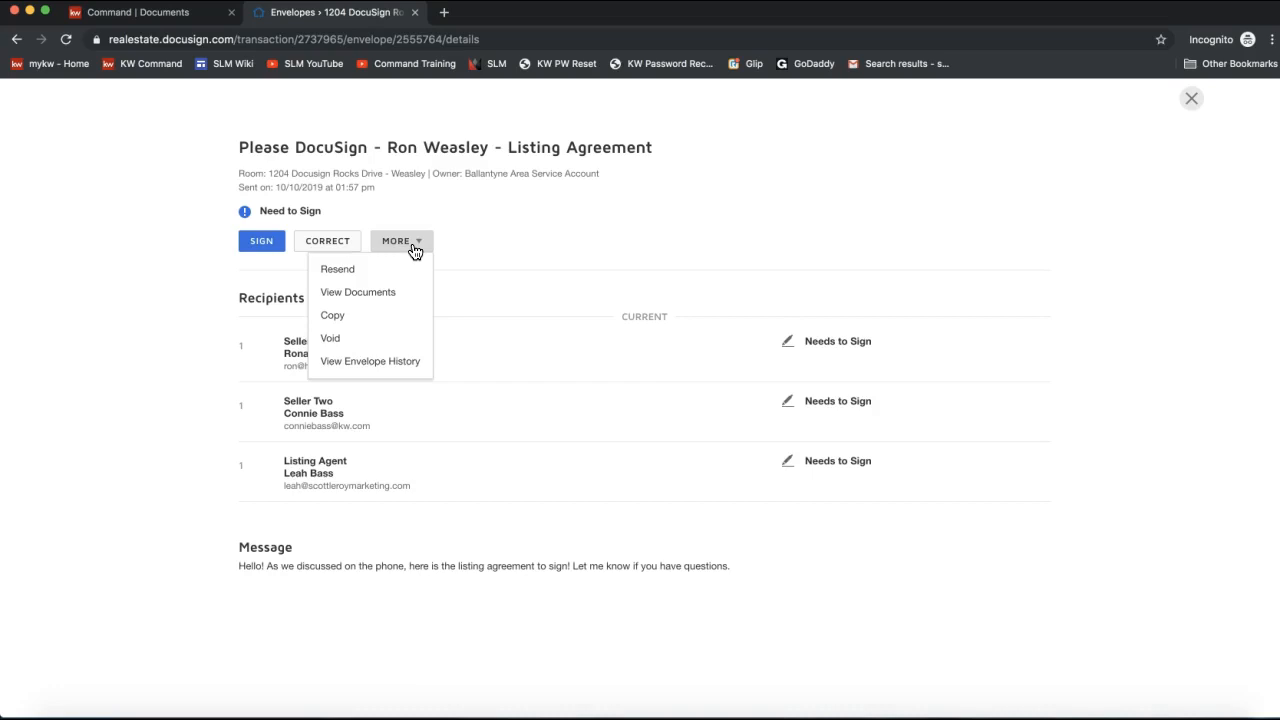
{"action": "left_click", "coordinate": [380, 270]}
{"action": "left_click", "coordinate": [353, 345]}
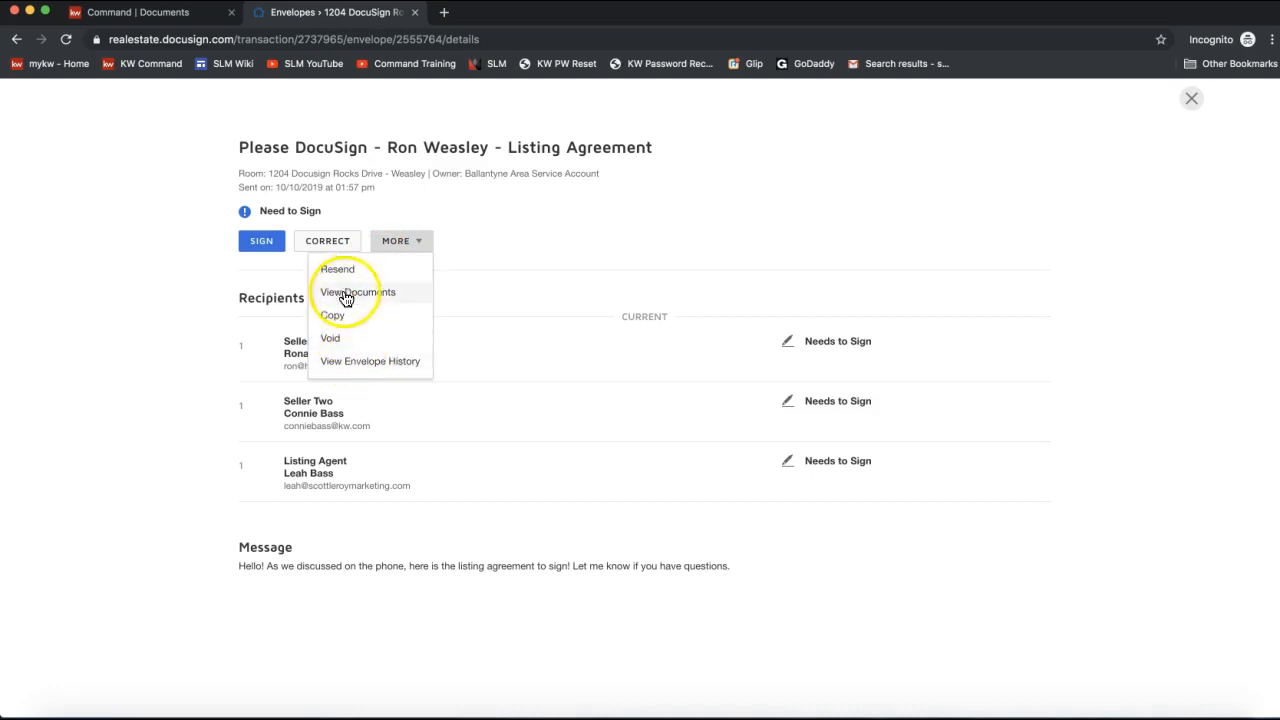
{"action": "left_click", "coordinate": [264, 272]}
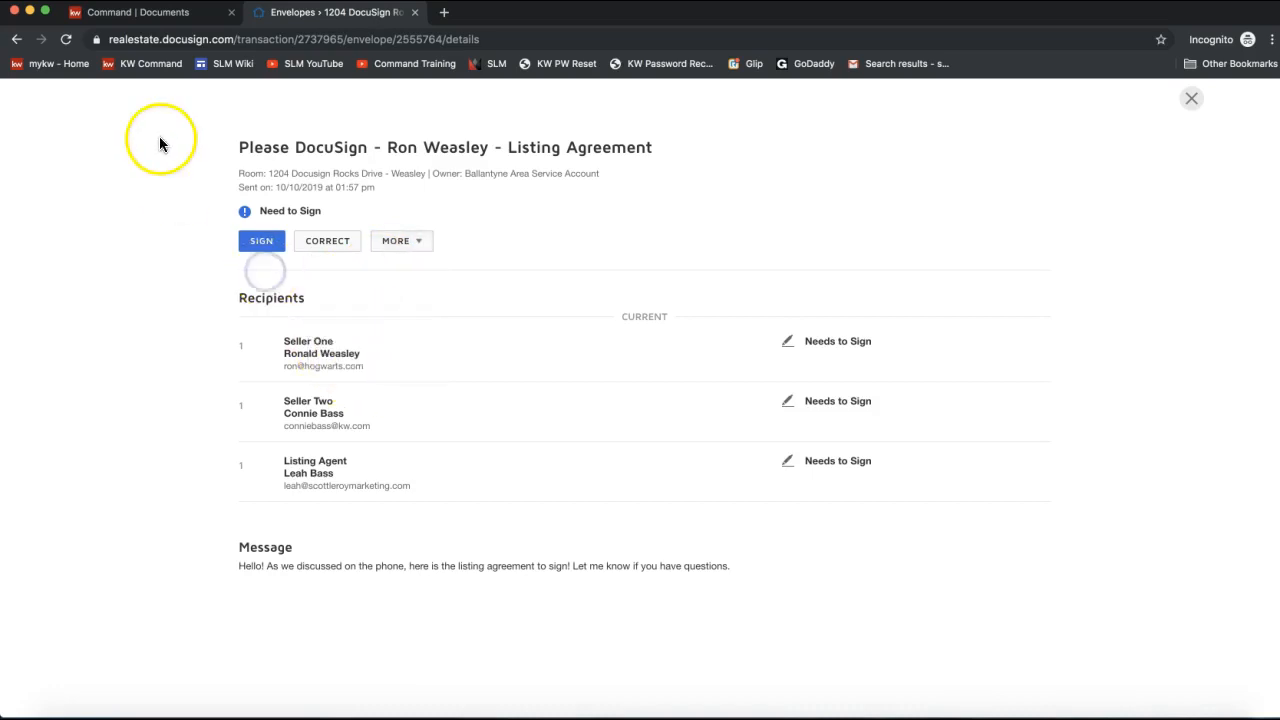
{"action": "left_click", "coordinate": [13, 42]}
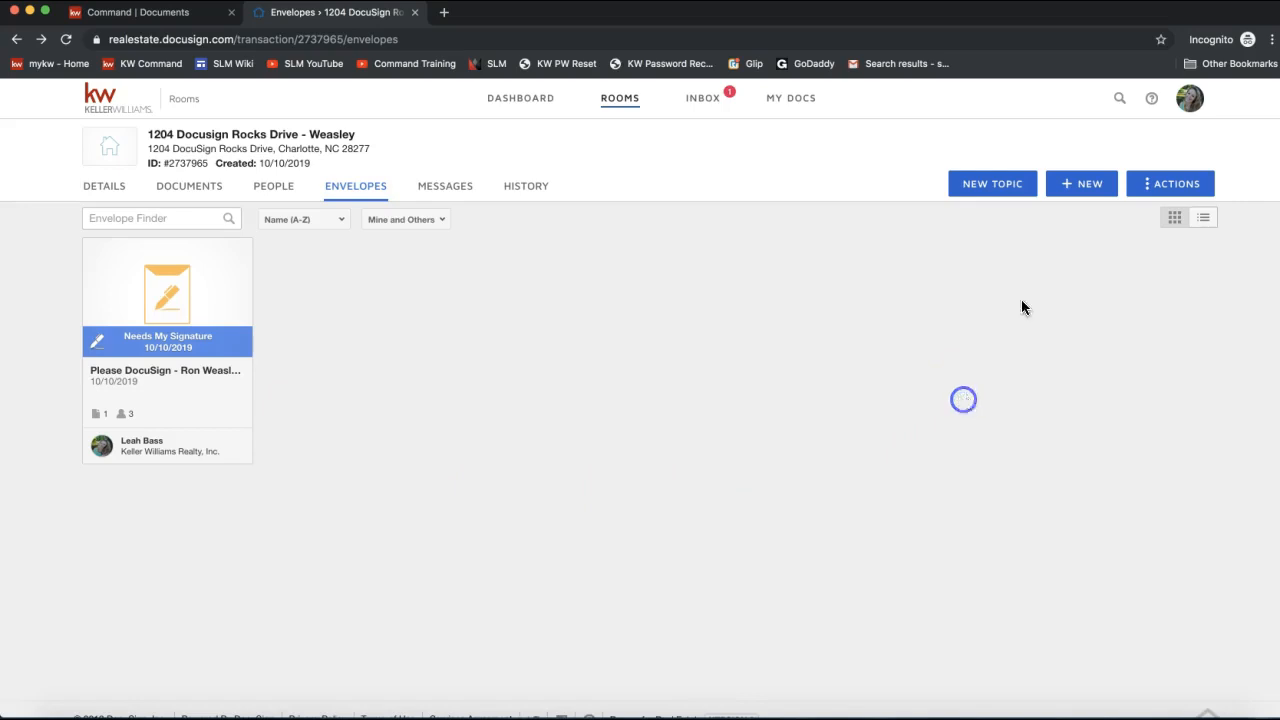
Leave the new envelope, switch to the room's Documents tab and open the + ADD sources.
{"action": "left_click", "coordinate": [1082, 192]}
{"action": "left_click", "coordinate": [16, 39]}
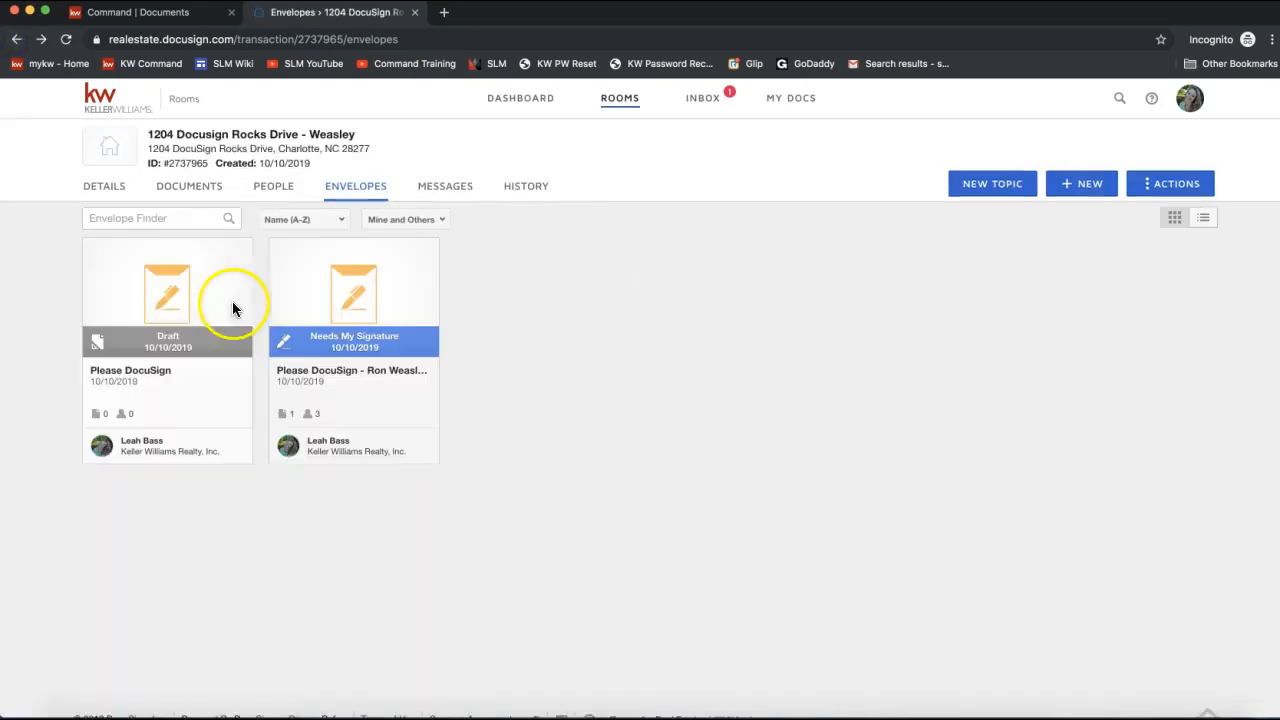
{"action": "left_click", "coordinate": [186, 201]}
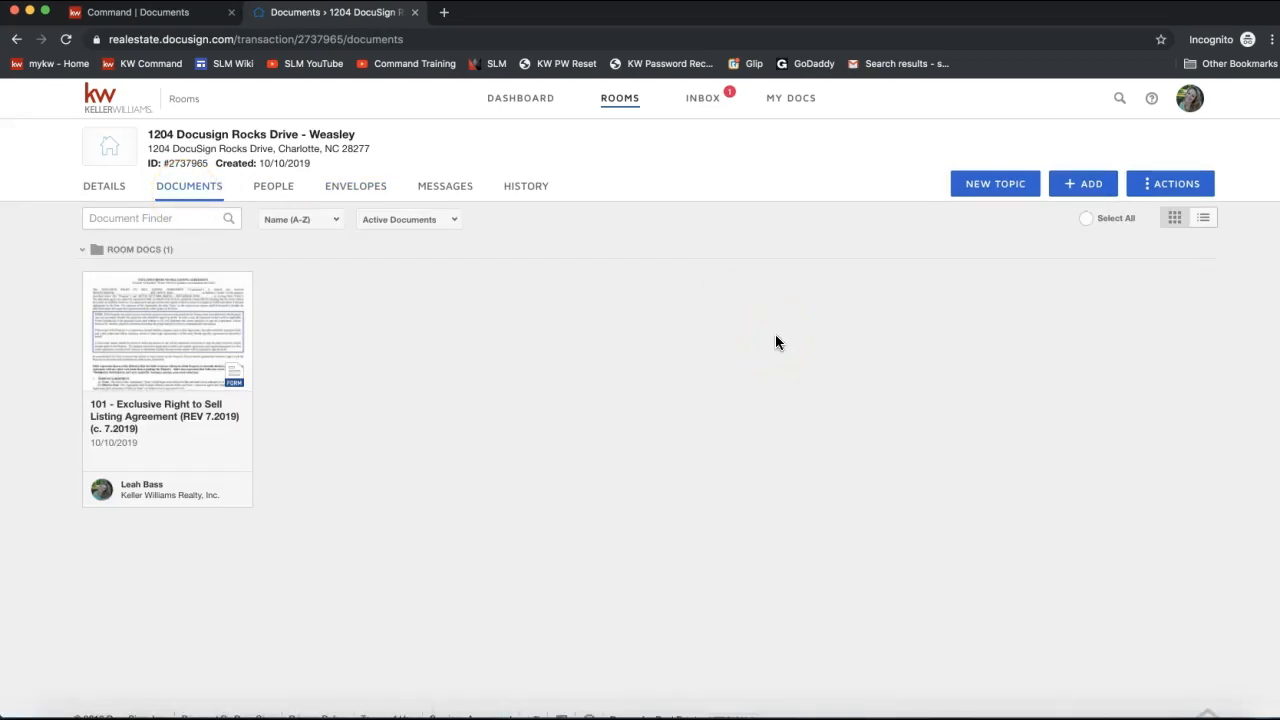
{"action": "left_click", "coordinate": [190, 192]}
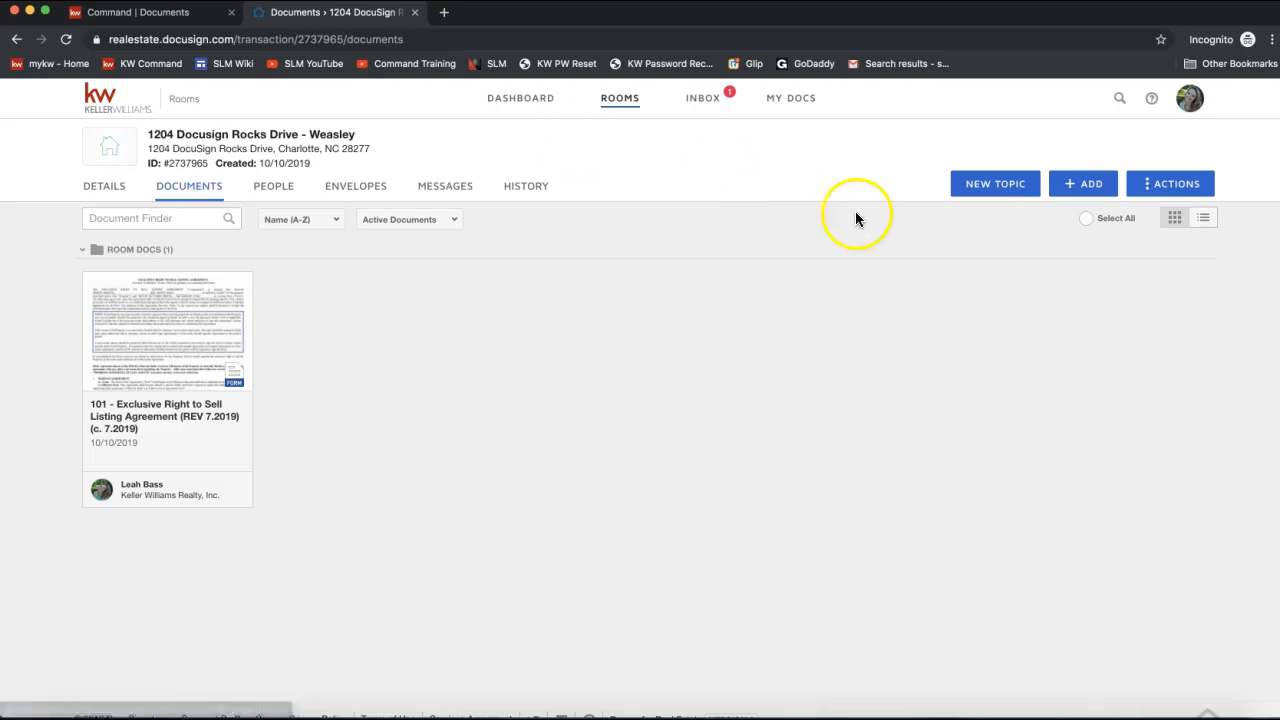
{"action": "left_click", "coordinate": [1092, 190]}
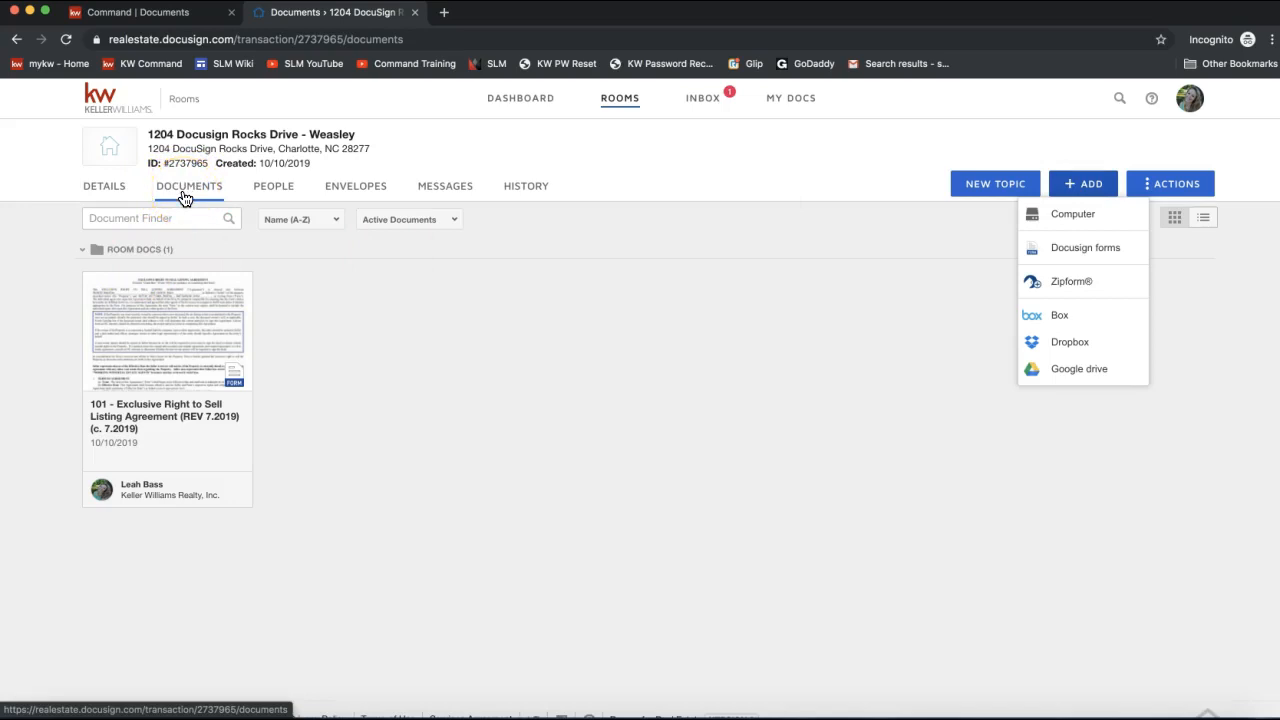
Upload the 2-T Offer to Purchase and Contract PDF from the computer into Room Docs.
{"action": "left_click", "coordinate": [1075, 221]}
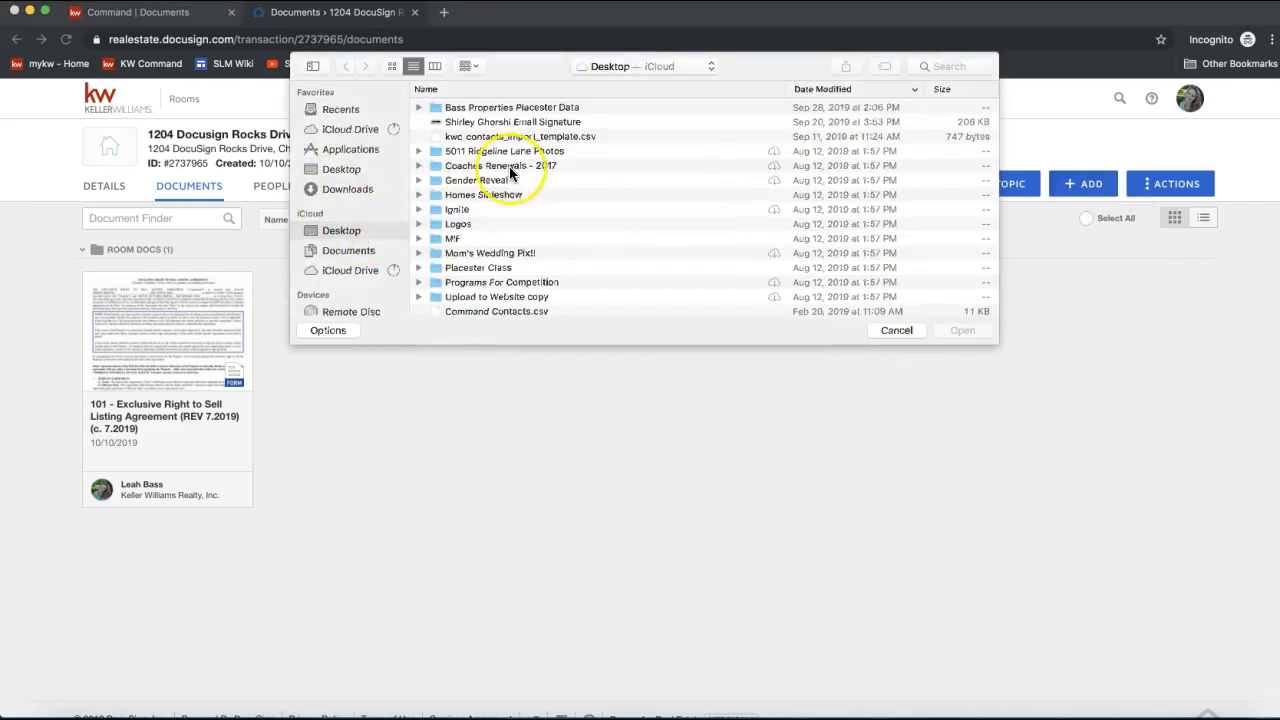
{"action": "scroll", "coordinate": [509, 166], "scroll_direction": "down", "scroll_amount": 15}
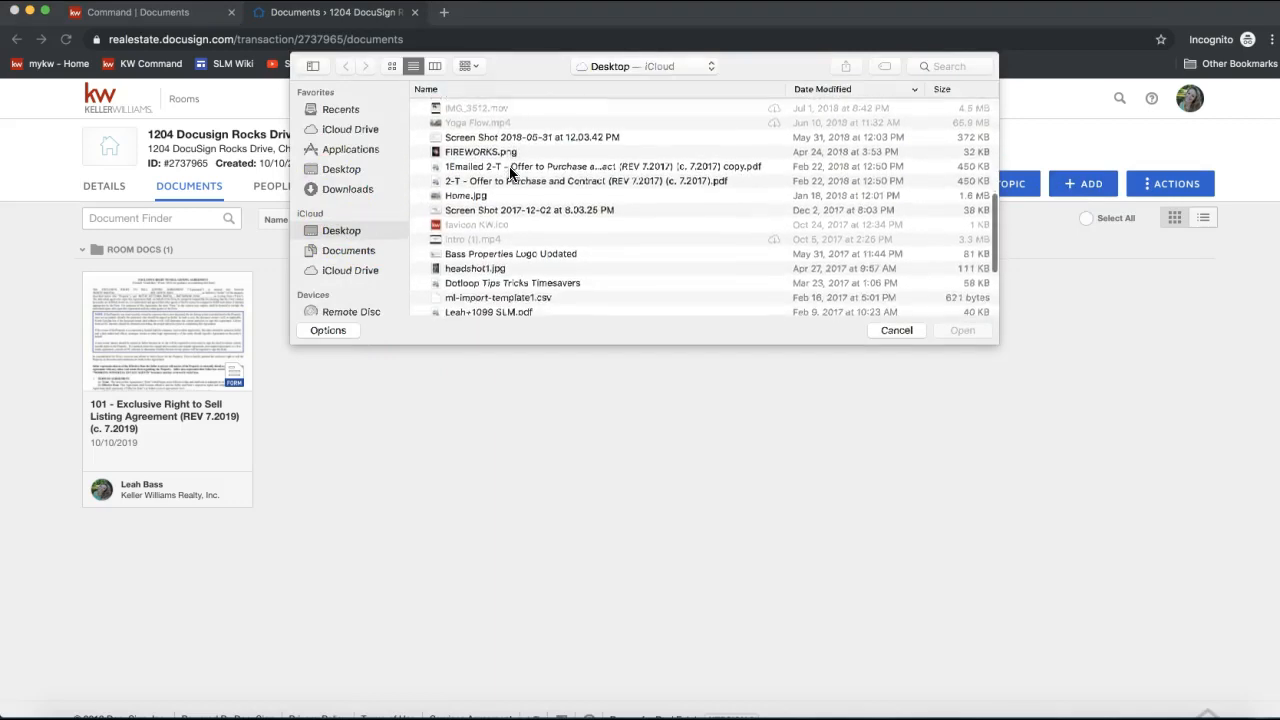
{"action": "scroll", "coordinate": [478, 170], "scroll_direction": "down", "scroll_amount": 1}
{"action": "double_click", "coordinate": [472, 166]}
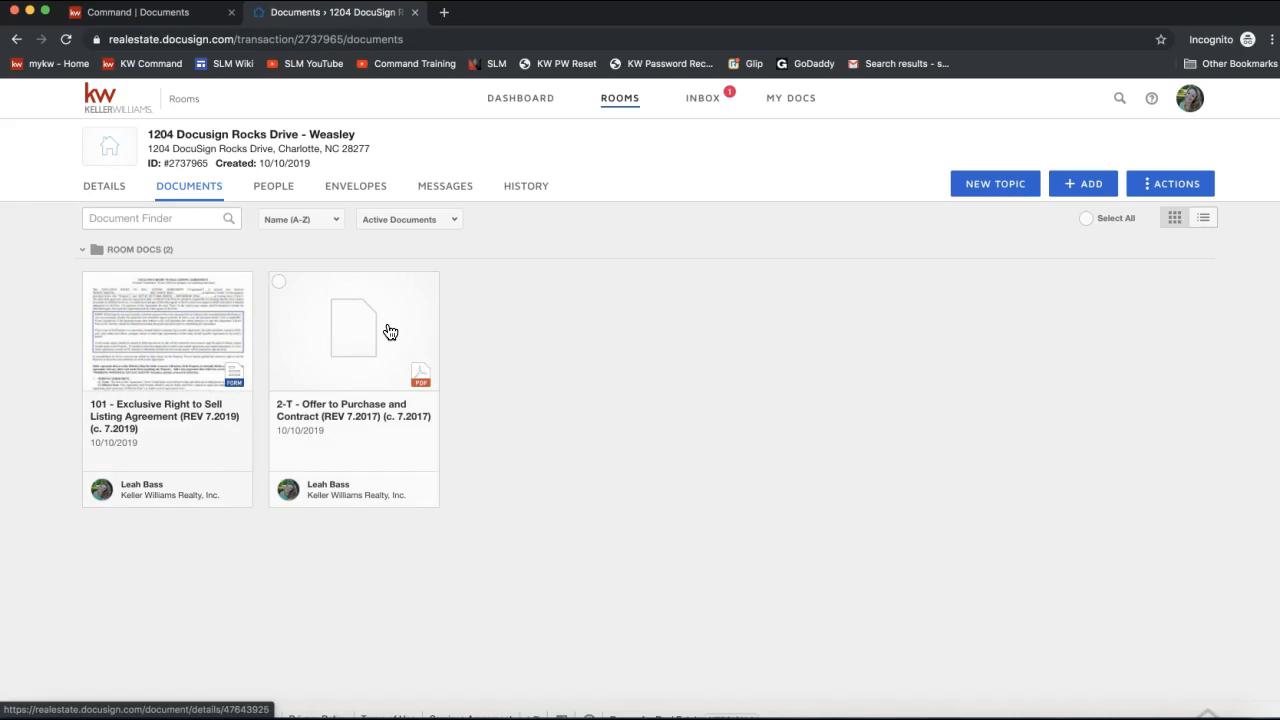
{"action": "left_click", "coordinate": [1205, 220]}
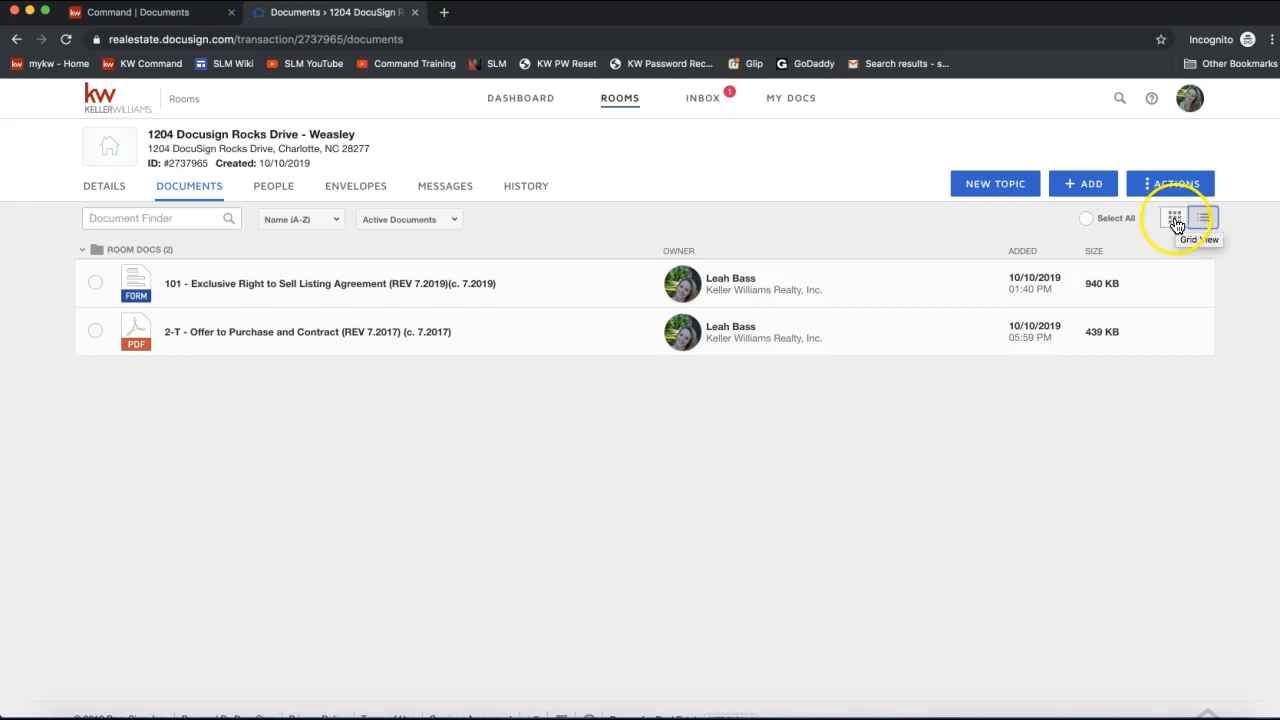
Switch Room Docs back to grid view and open the 2-T Offer to Purchase PDF.
{"action": "left_click", "coordinate": [1175, 222]}
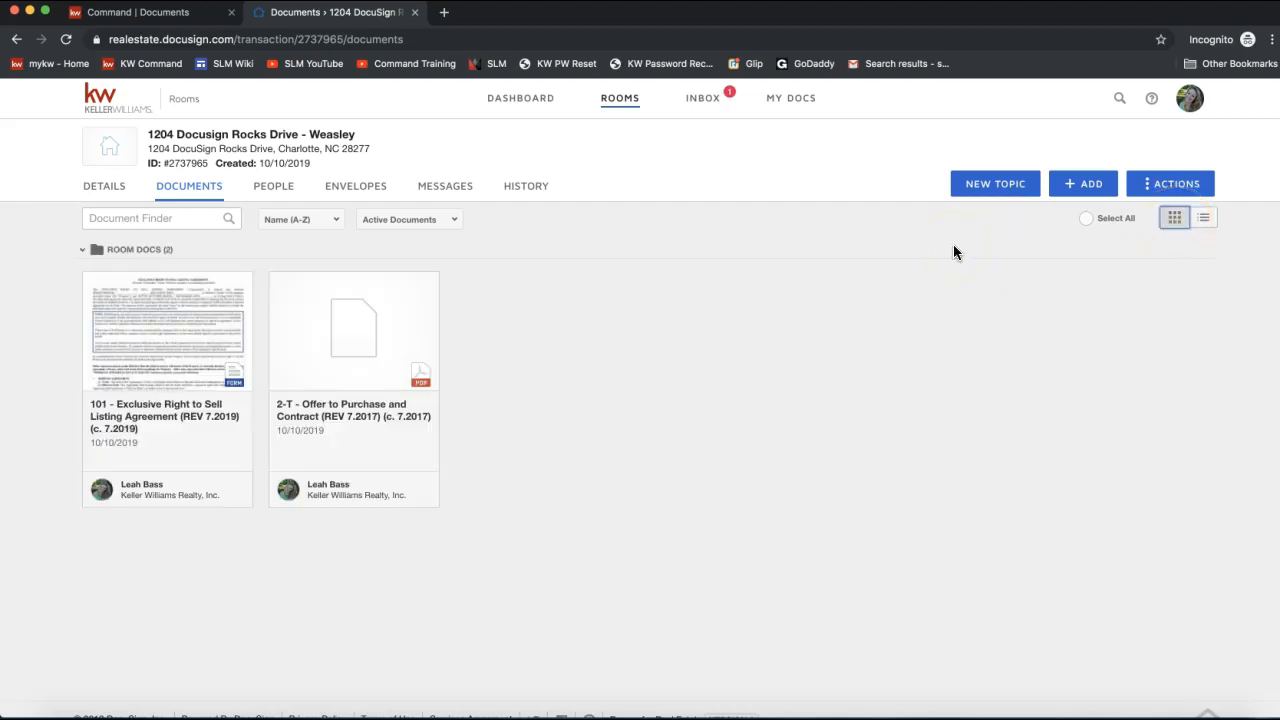
{"action": "left_click", "coordinate": [331, 349]}
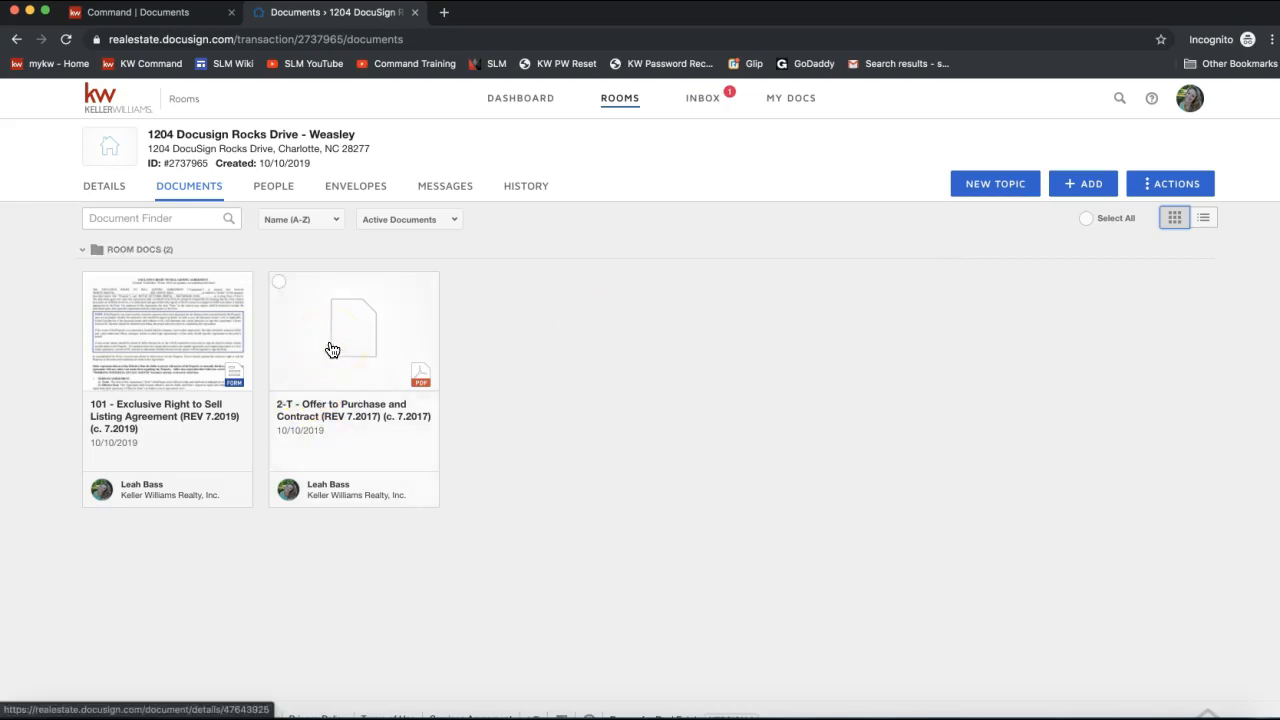
{"action": "left_click", "coordinate": [327, 320]}
{"action": "left_click", "coordinate": [319, 314]}
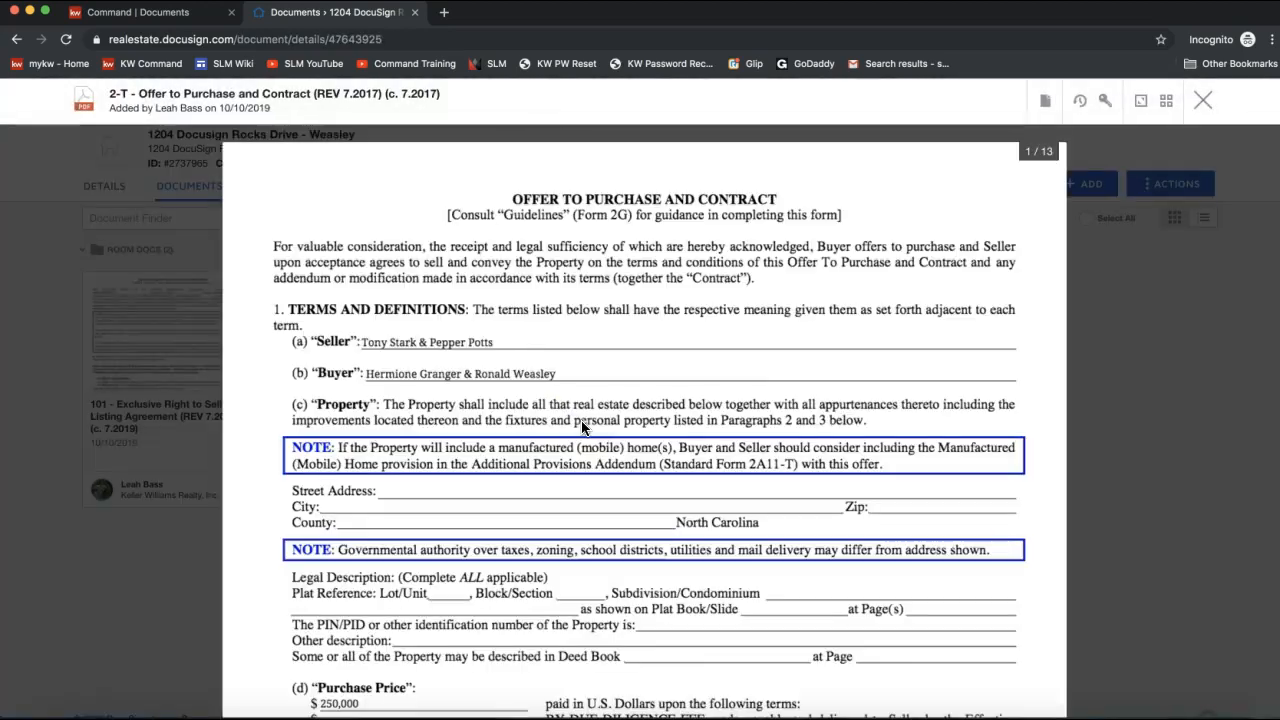
{"action": "left_click", "coordinate": [505, 343]}
{"action": "scroll", "coordinate": [496, 346], "scroll_direction": "down", "scroll_amount": 3}
{"action": "scroll", "coordinate": [496, 346], "scroll_direction": "down", "scroll_amount": 3}
{"action": "scroll", "coordinate": [496, 346], "scroll_direction": "up", "scroll_amount": 6}
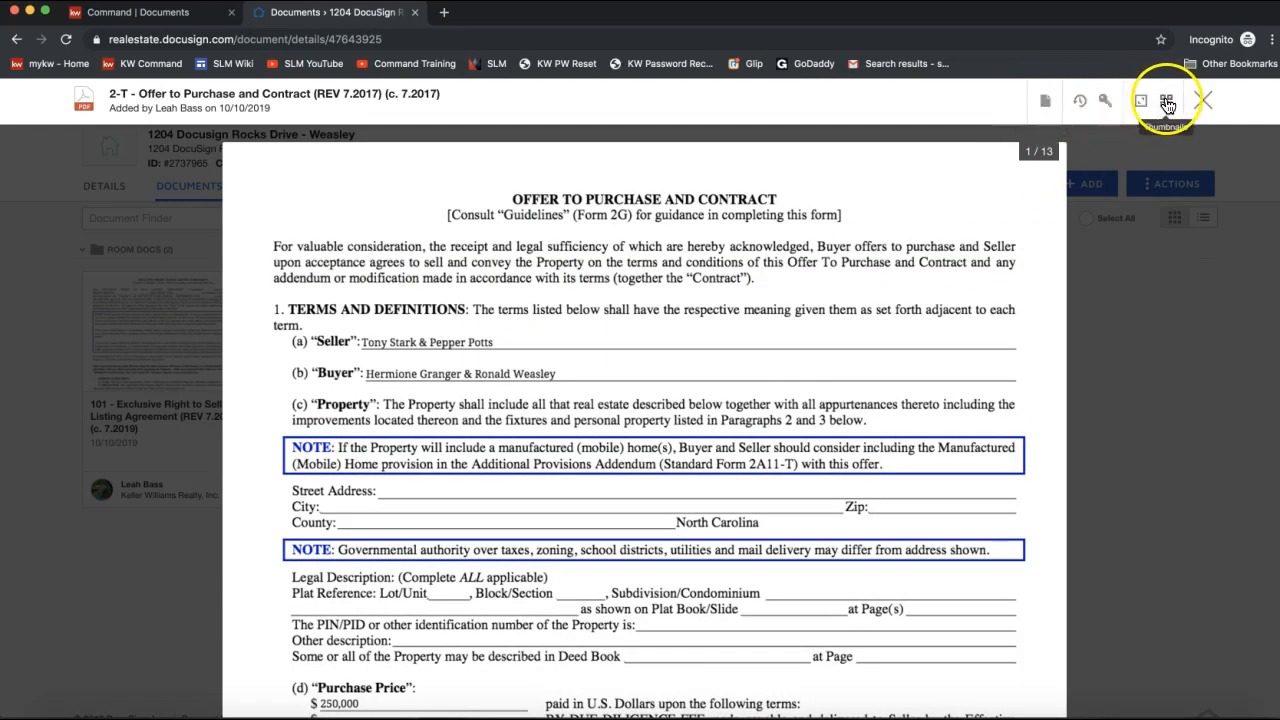
{"action": "left_click", "coordinate": [1045, 101]}
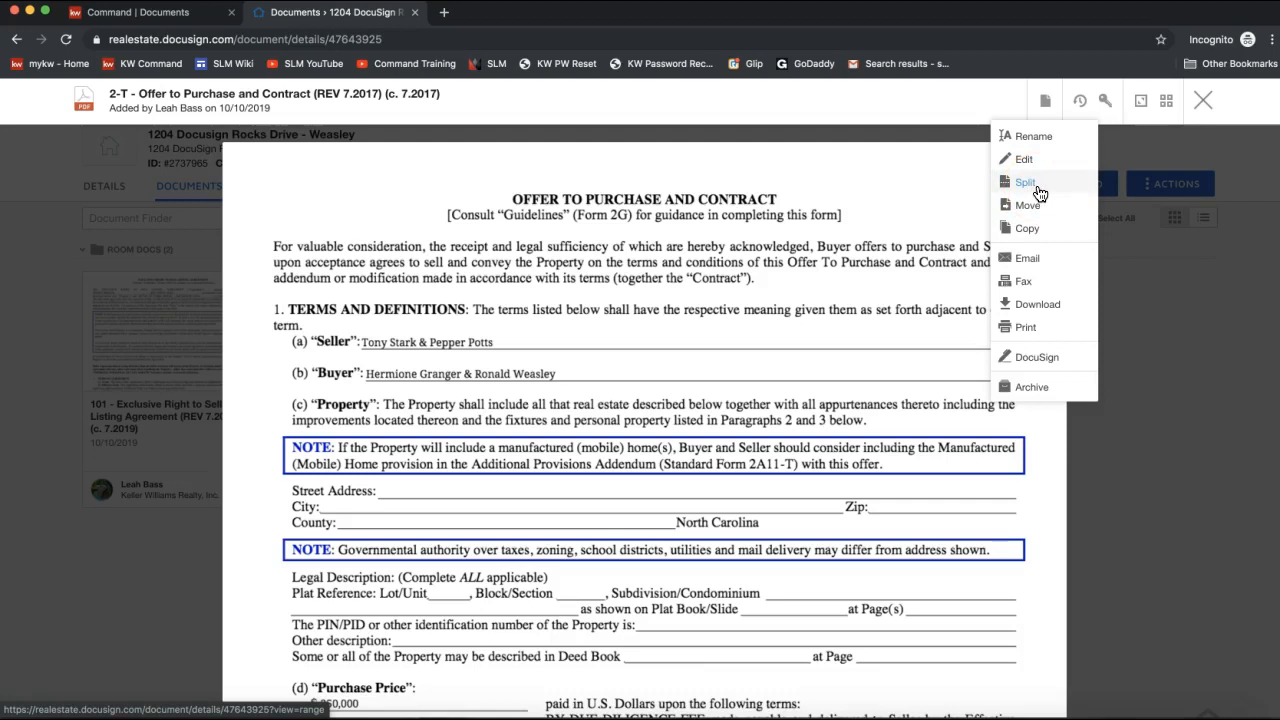
{"action": "left_click", "coordinate": [1204, 104]}
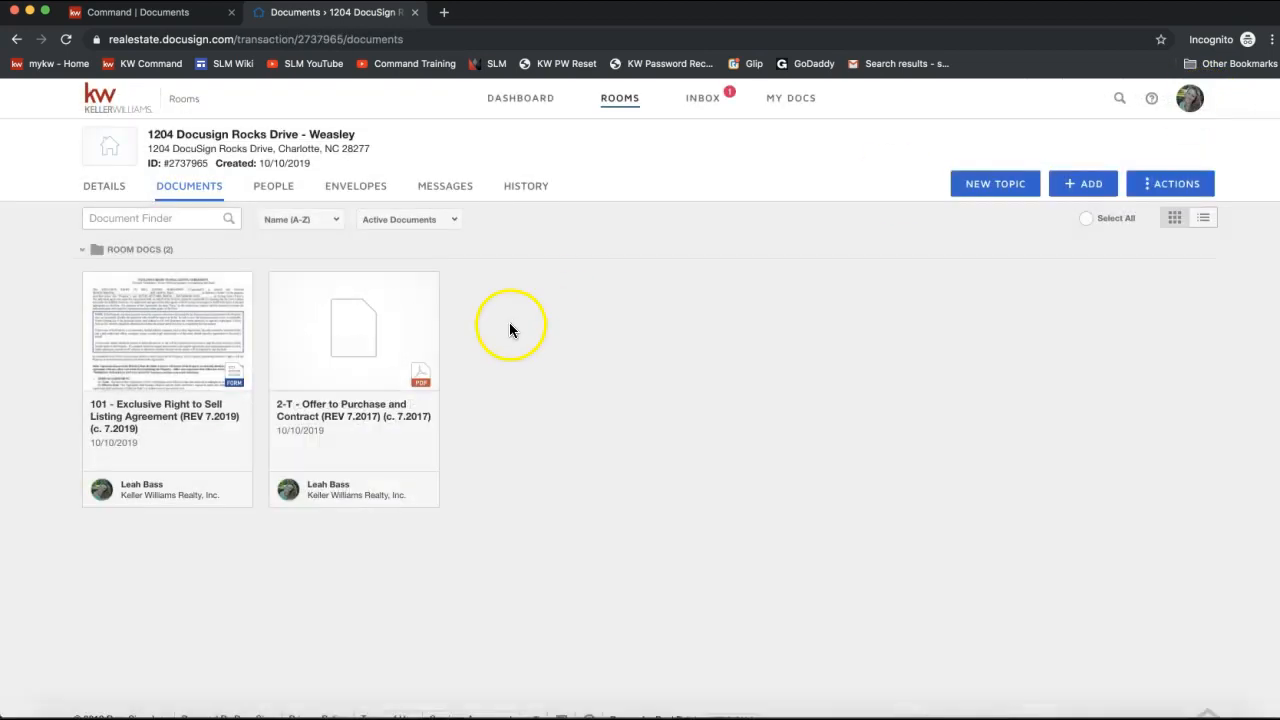
Create a DocuSign envelope from the checked 2-T Offer to Purchase and Contract document.
{"action": "left_click", "coordinate": [280, 285]}
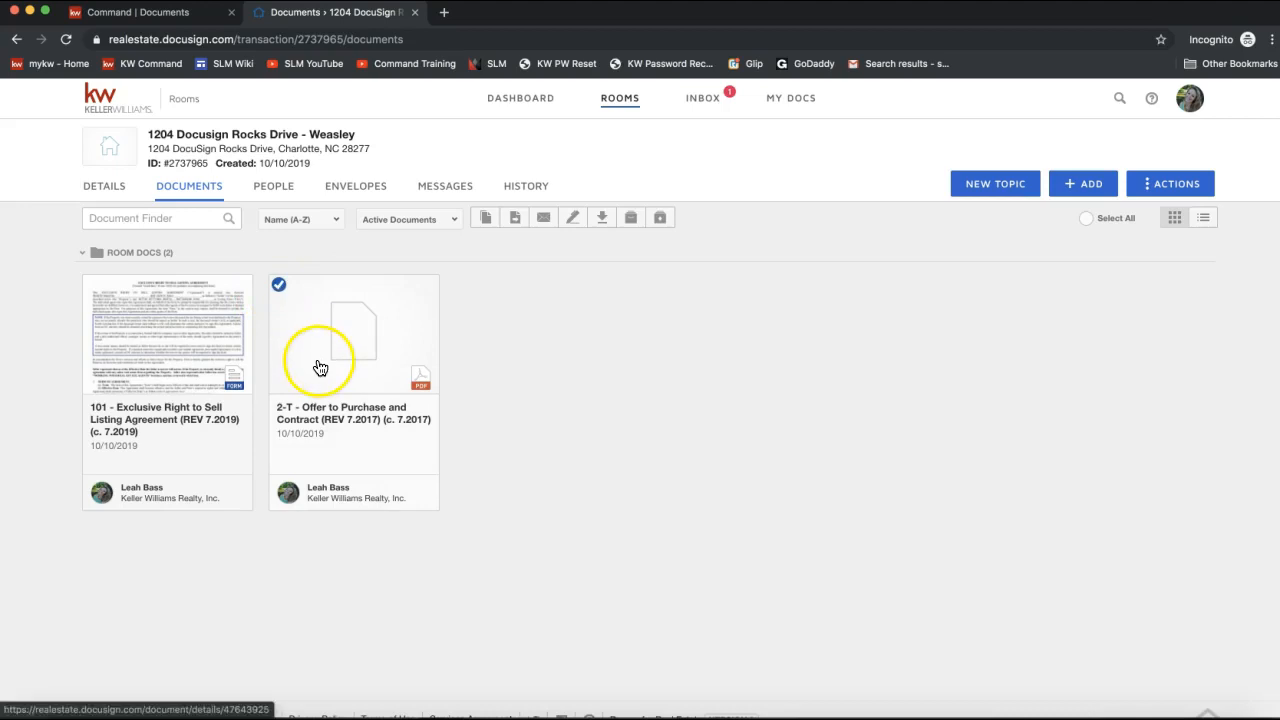
{"action": "left_click", "coordinate": [573, 220]}
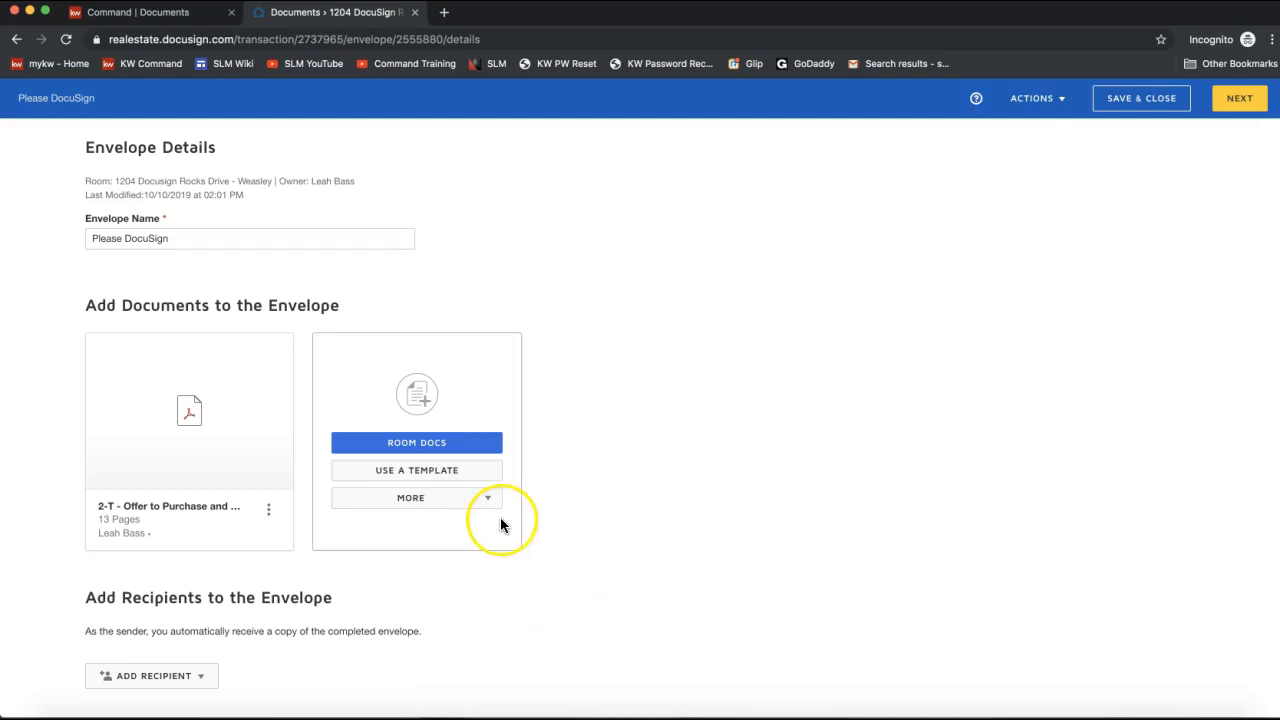
Choose Room Participants under Add Recipient to list the room's contacts for selection.
{"action": "scroll", "coordinate": [500, 520], "scroll_direction": "down", "scroll_amount": 3}
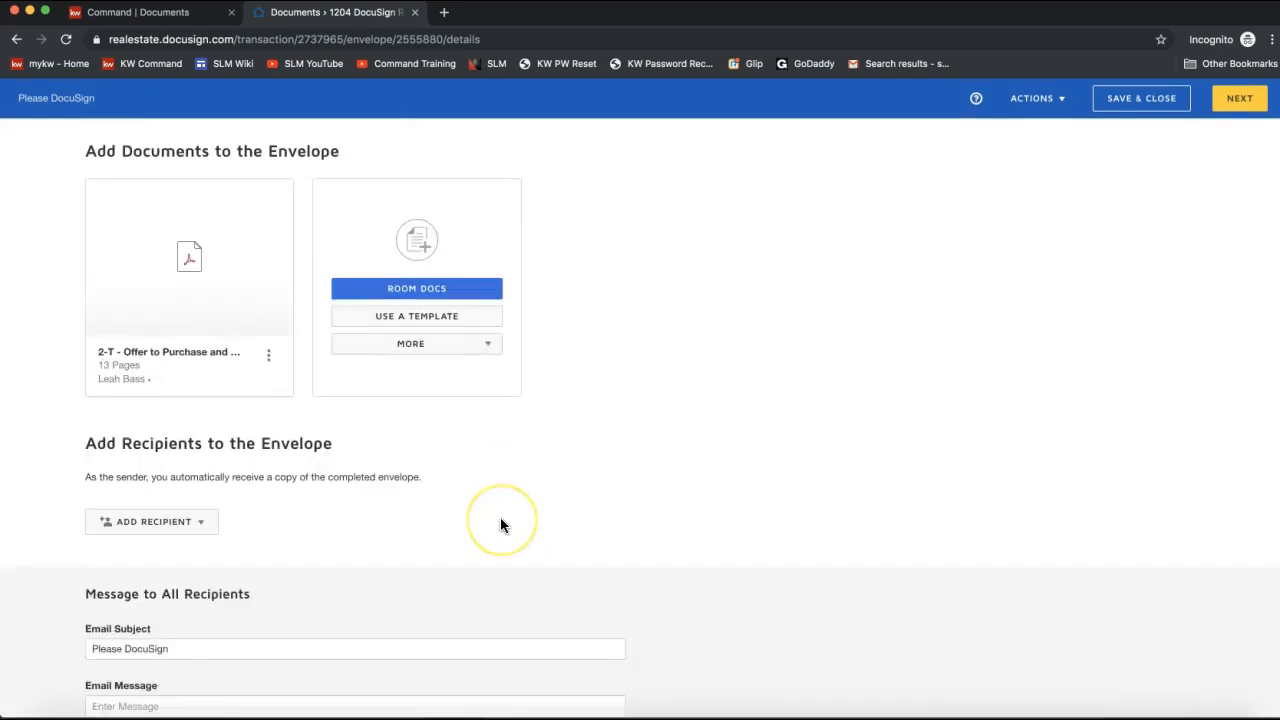
{"action": "left_click", "coordinate": [172, 513]}
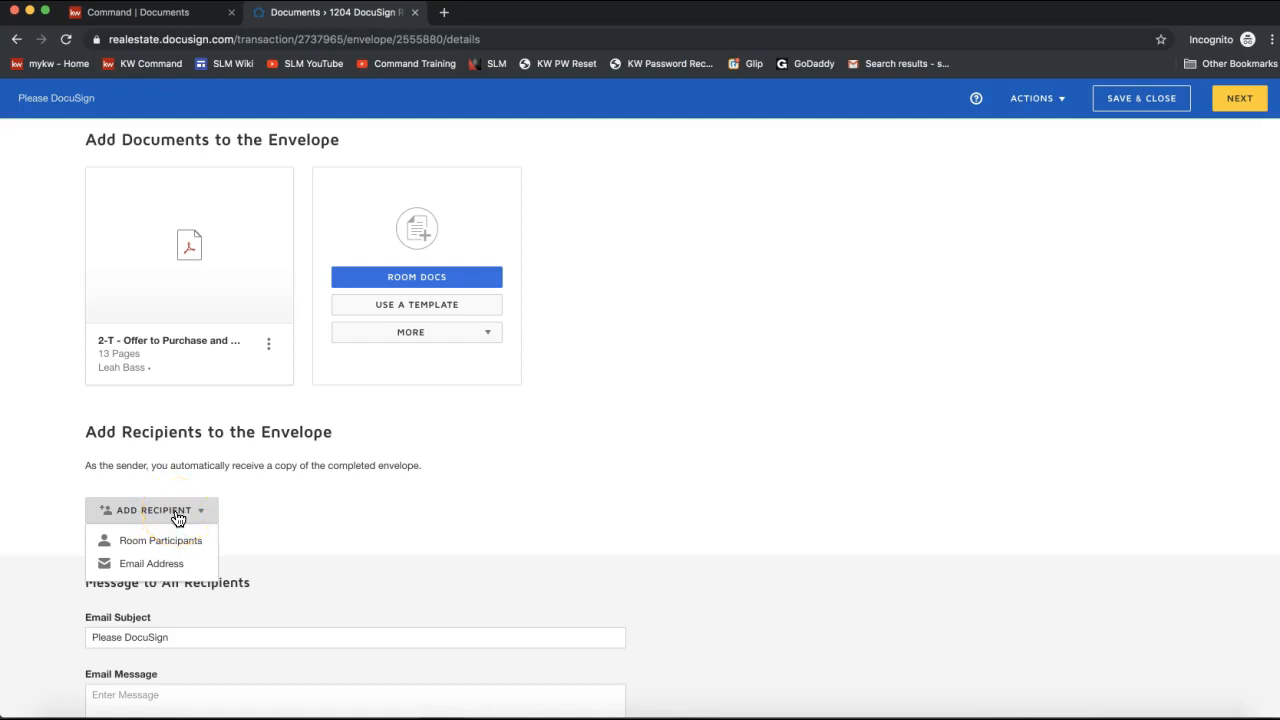
{"action": "left_click", "coordinate": [152, 546]}
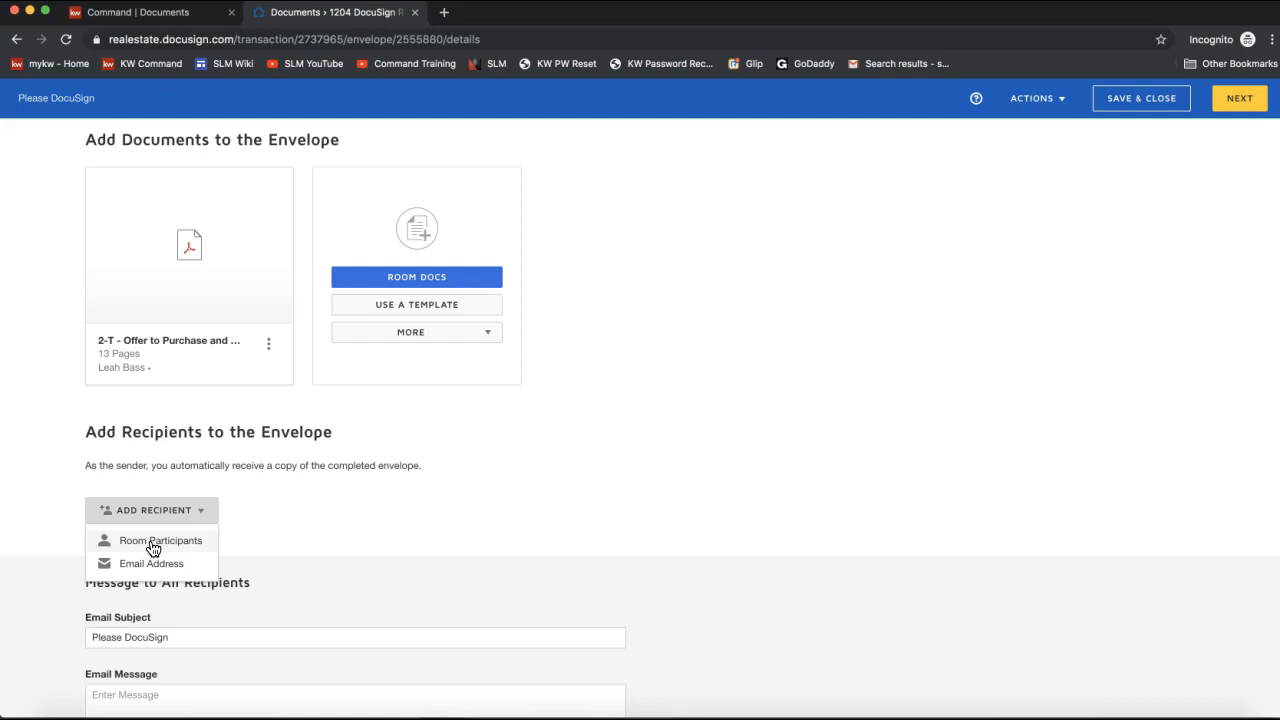
{"action": "left_click", "coordinate": [155, 546]}
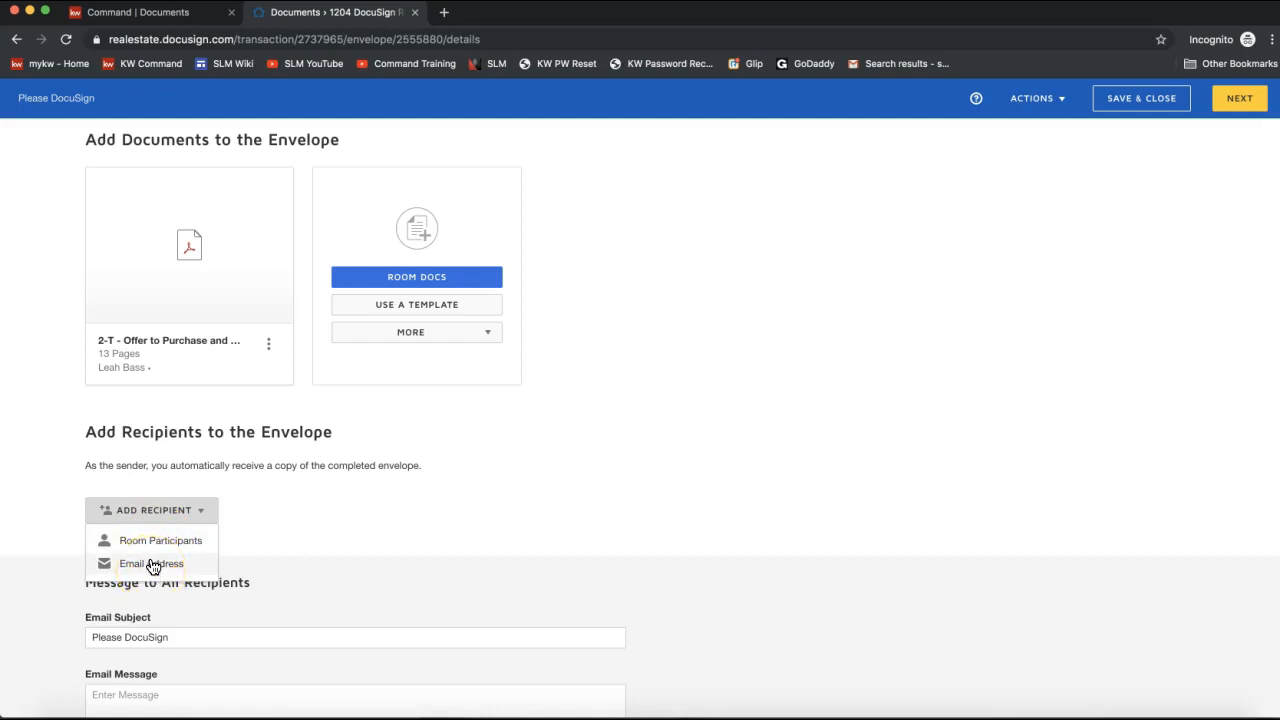
{"action": "left_click", "coordinate": [146, 549]}
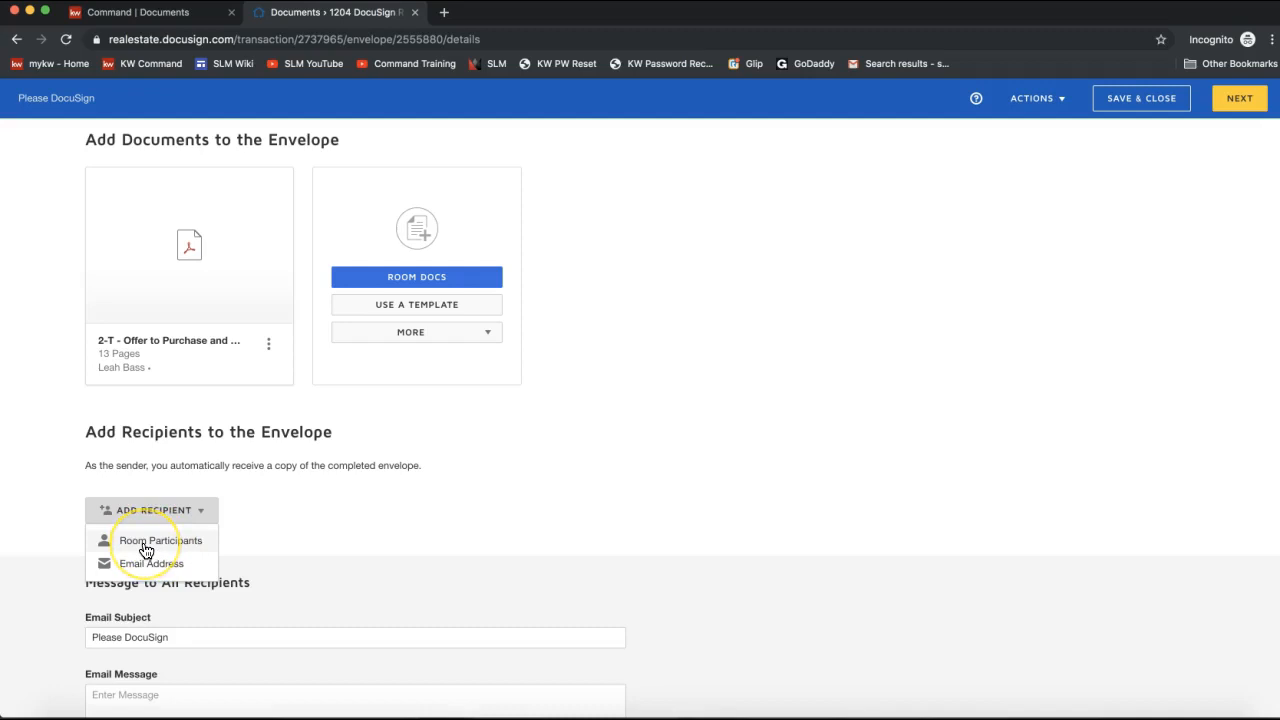
{"action": "left_click", "coordinate": [146, 546]}
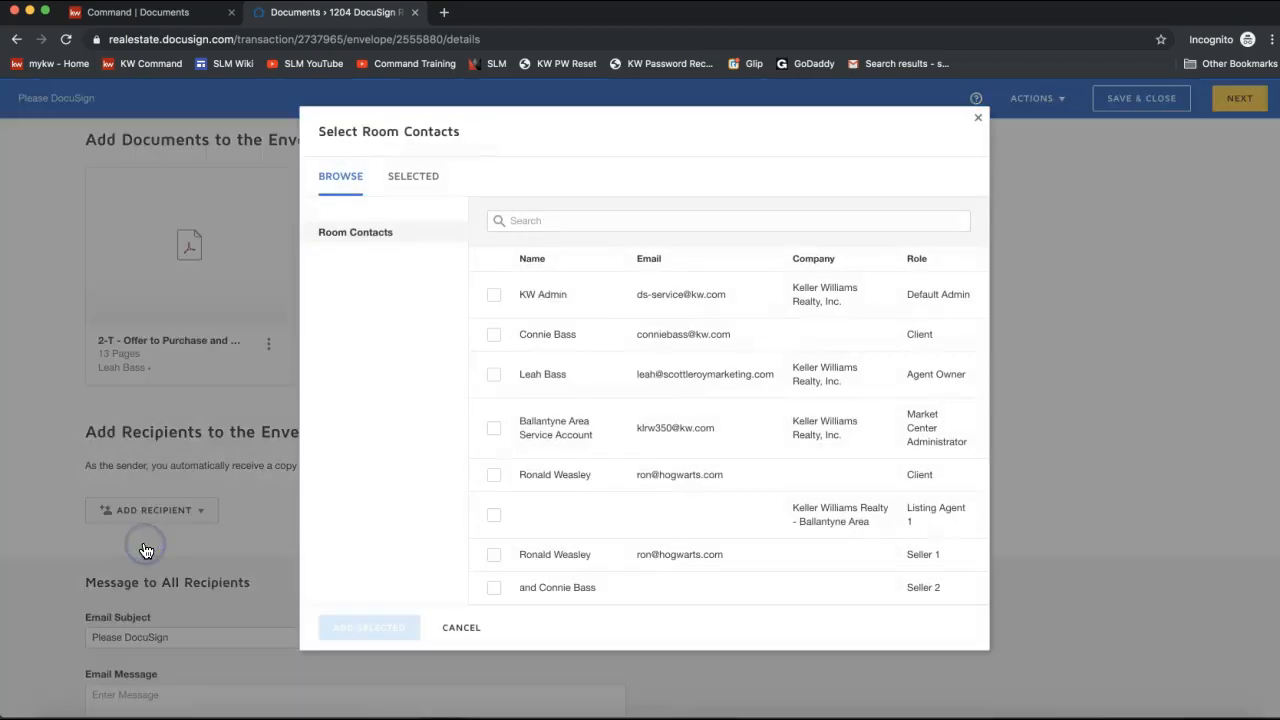
Add the two buyer Client contacts as Needs to Sign recipients, leaving the listing agent out.
{"action": "left_click", "coordinate": [493, 476]}
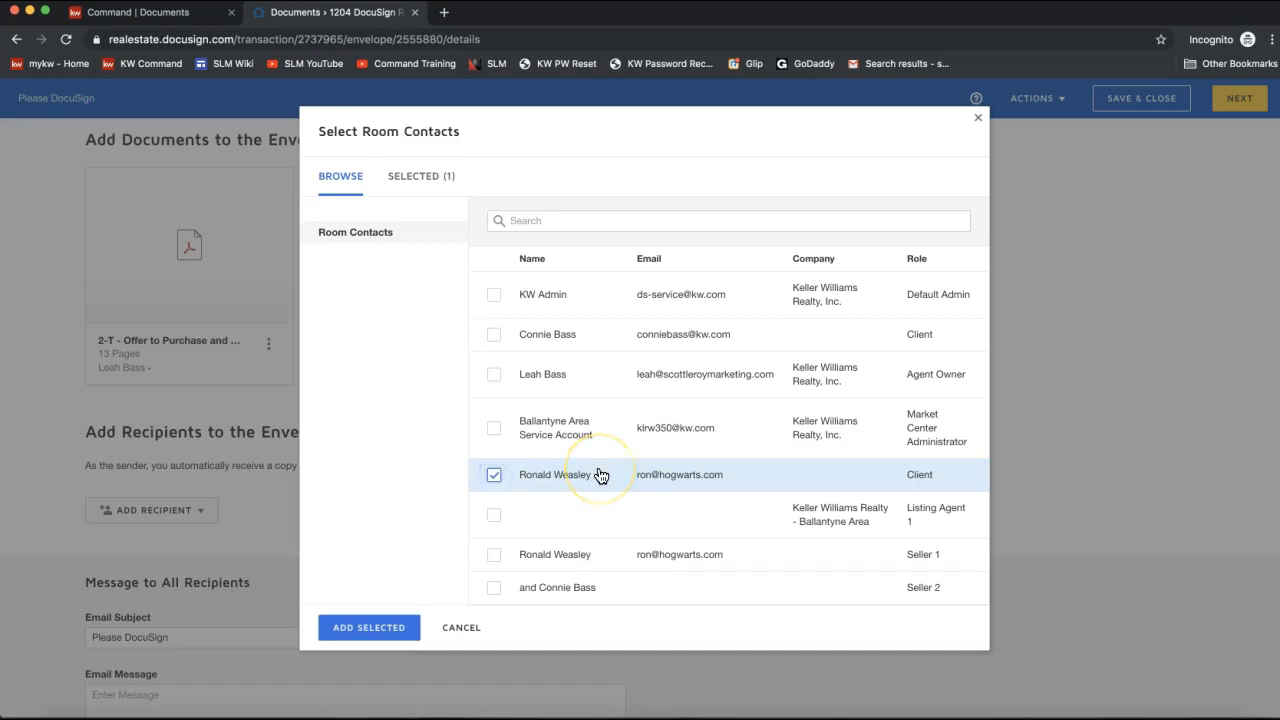
{"action": "left_click", "coordinate": [493, 476]}
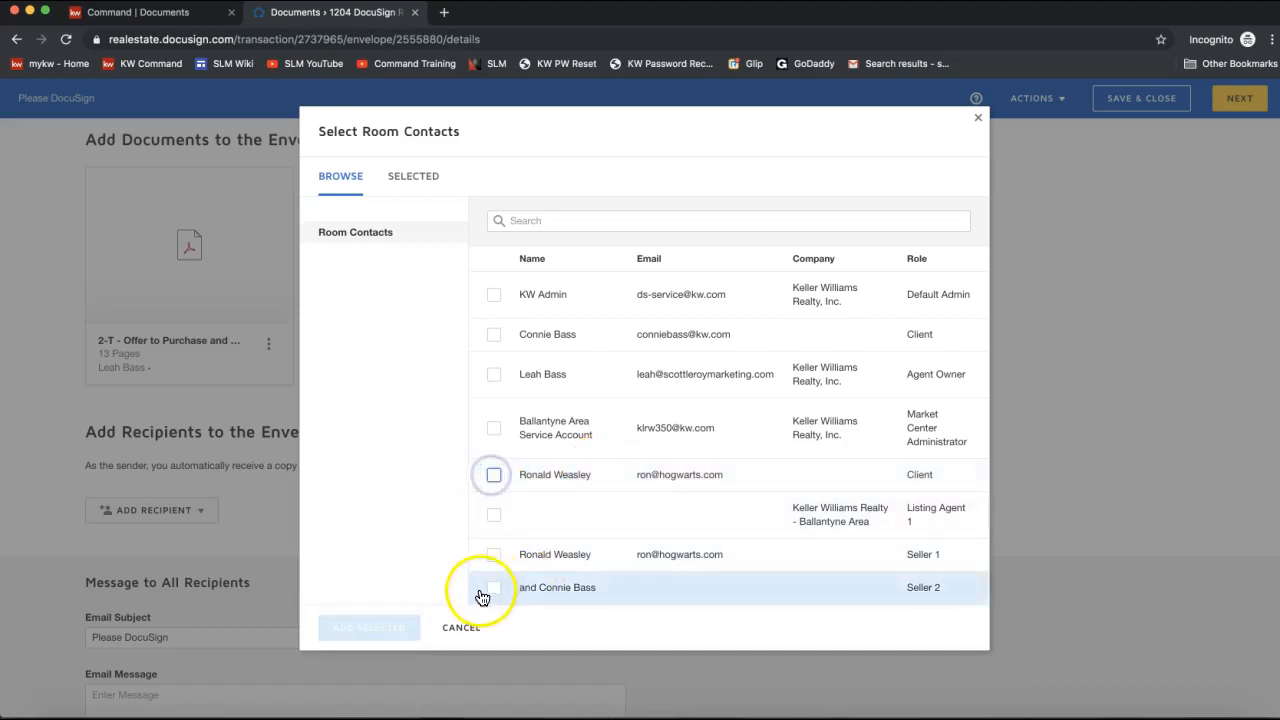
{"action": "left_click", "coordinate": [493, 476]}
{"action": "left_click", "coordinate": [494, 517]}
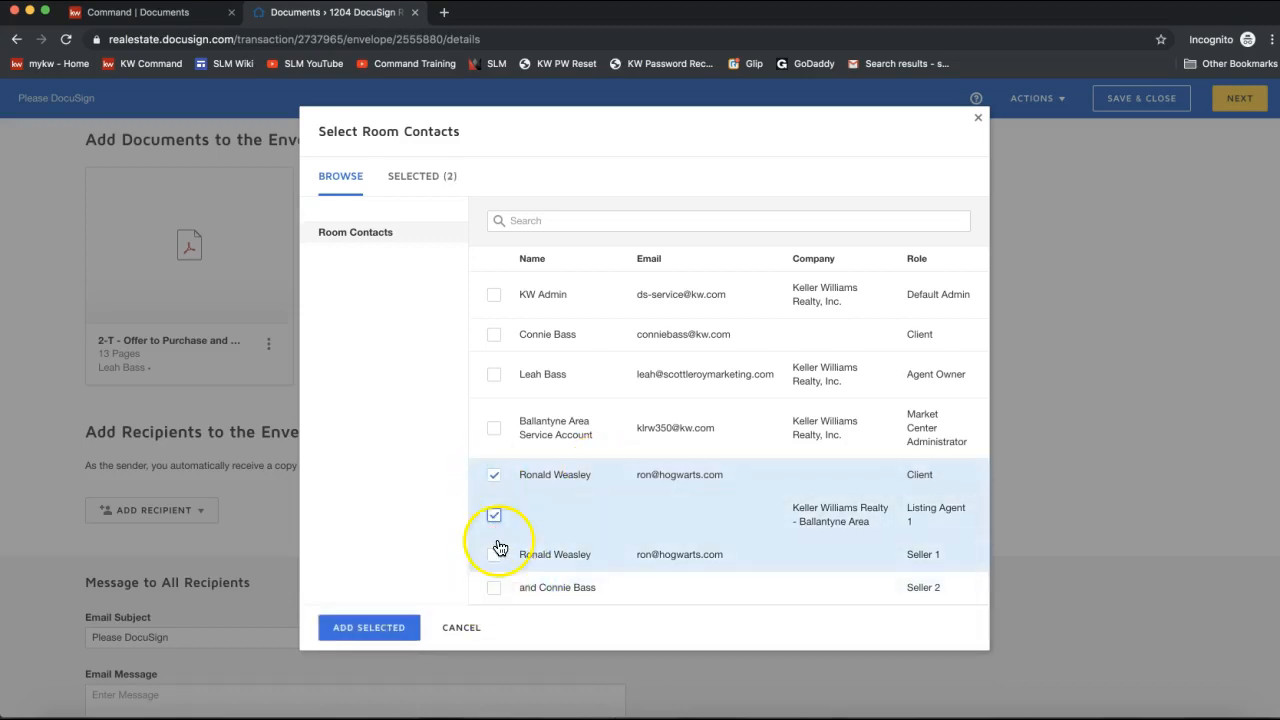
{"action": "left_click", "coordinate": [494, 516]}
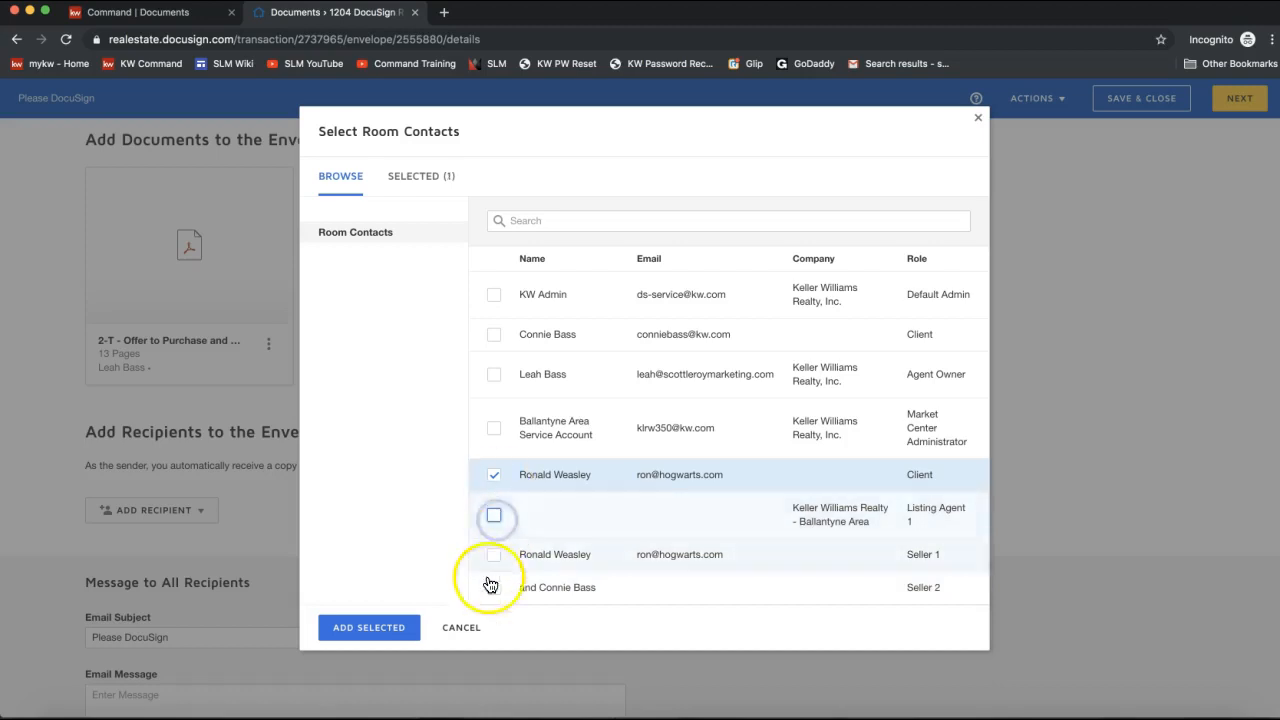
{"action": "left_click", "coordinate": [494, 334]}
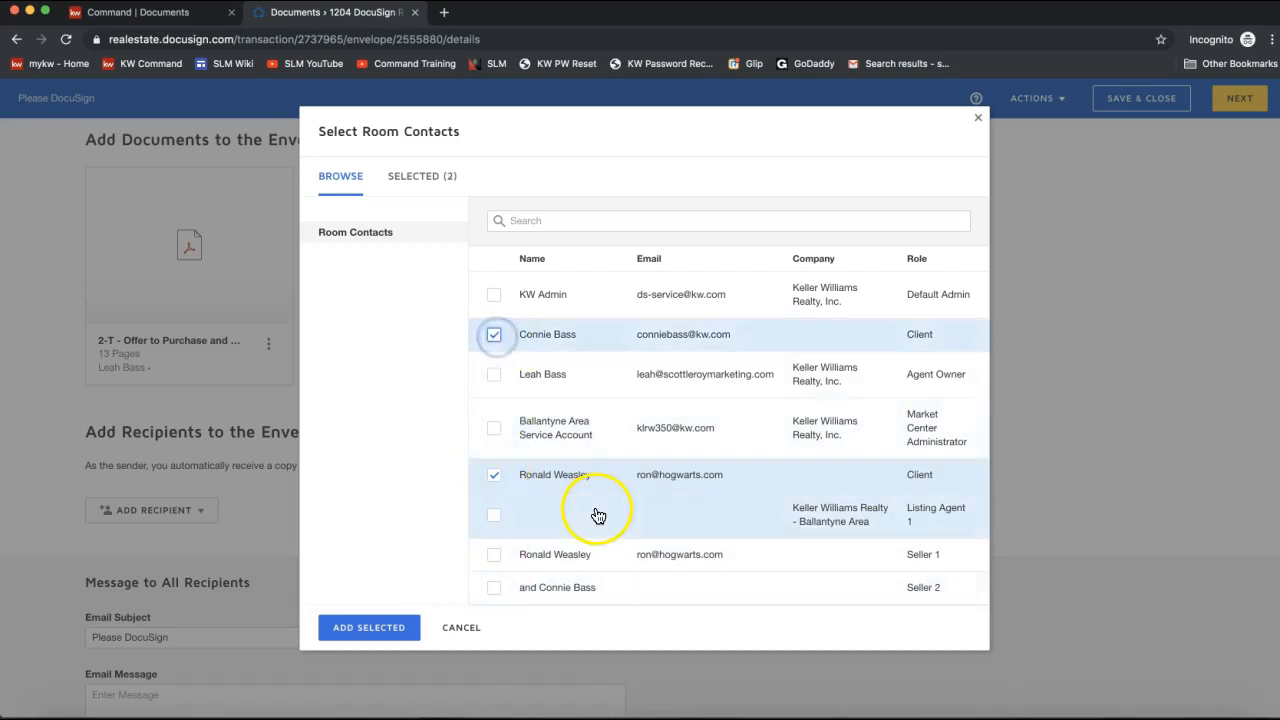
{"action": "left_click", "coordinate": [356, 628]}
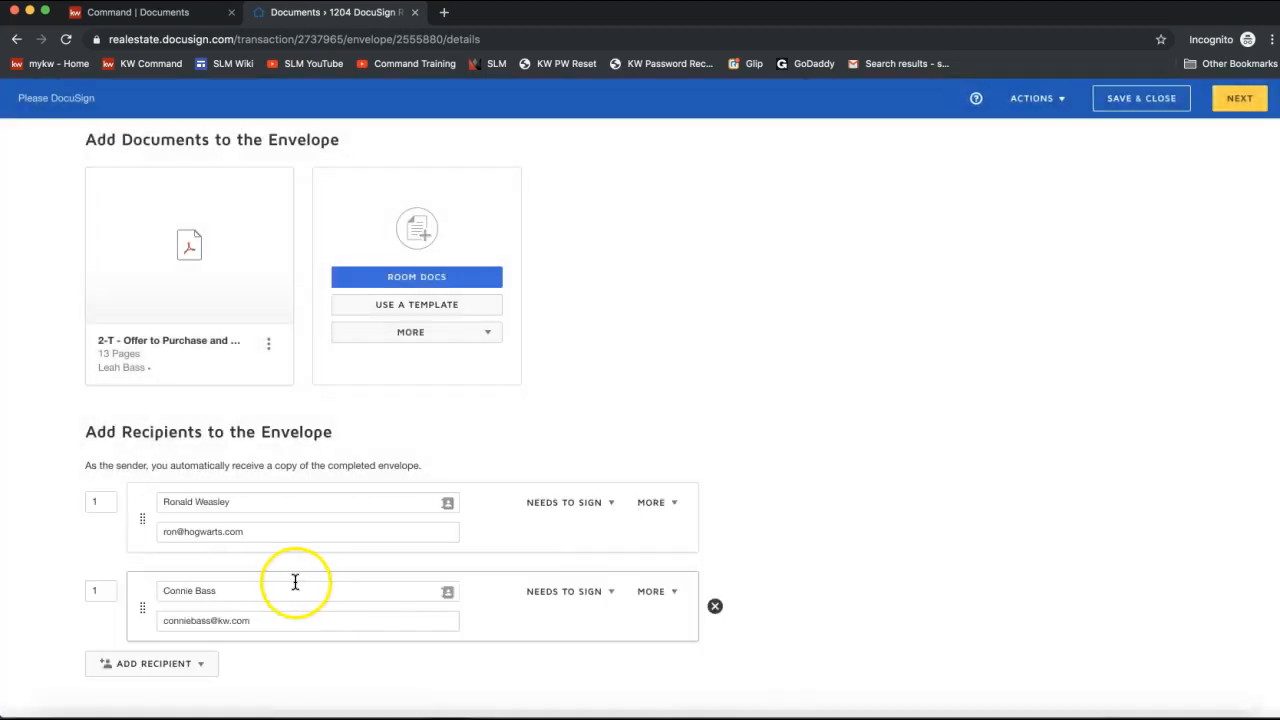
Review the two recipients and continue to the Add Fields page for the contract.
{"action": "scroll", "coordinate": [295, 583], "scroll_direction": "down", "scroll_amount": 3}
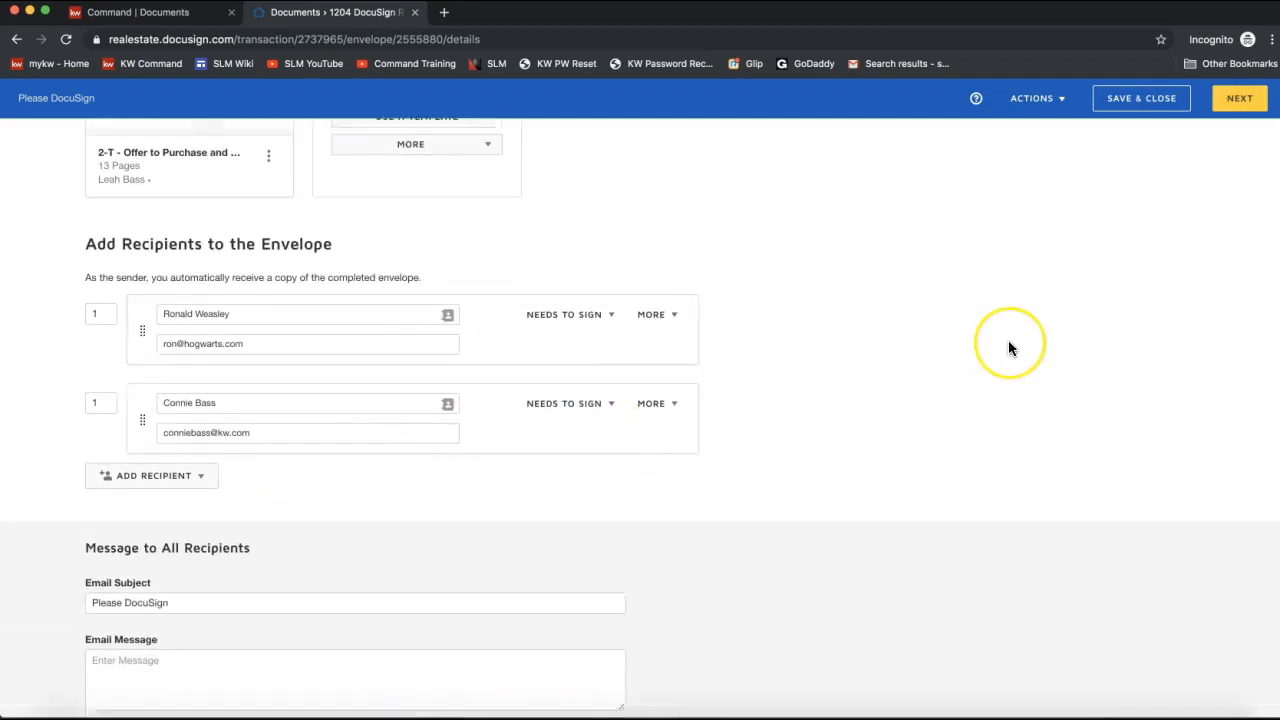
{"action": "scroll", "coordinate": [1008, 345], "scroll_direction": "up", "scroll_amount": 4}
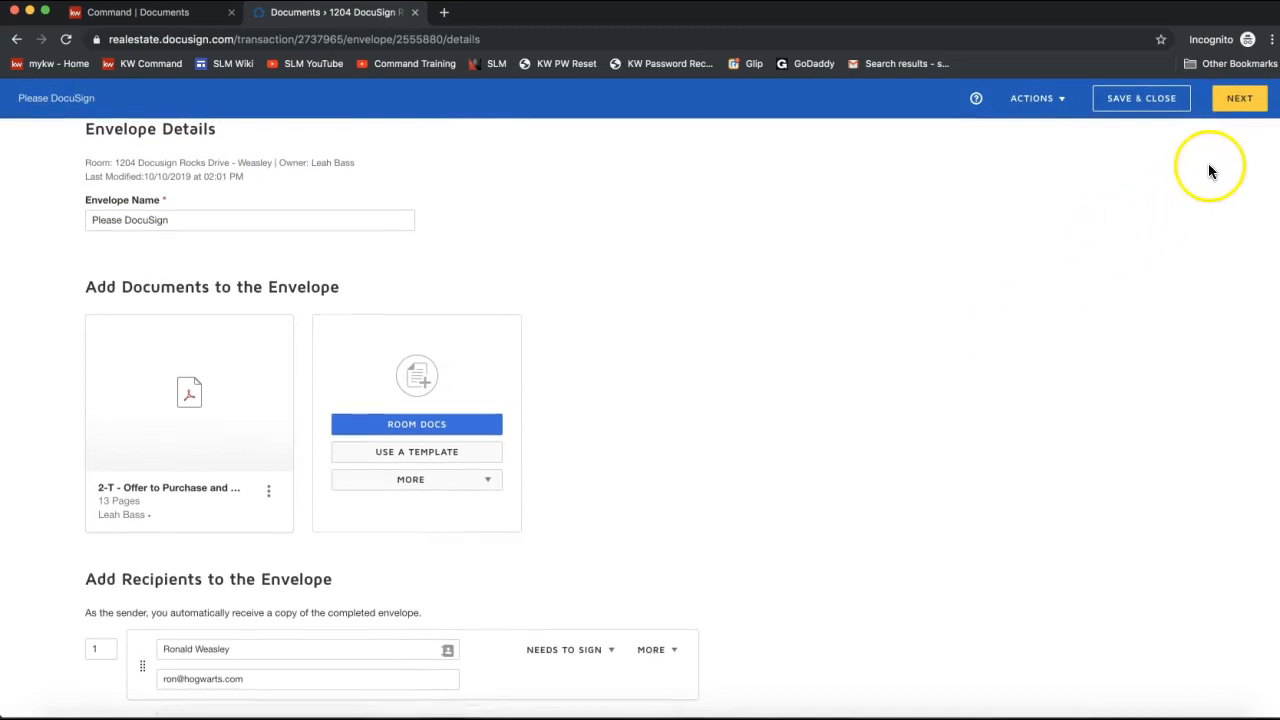
{"action": "left_click", "coordinate": [1237, 104]}
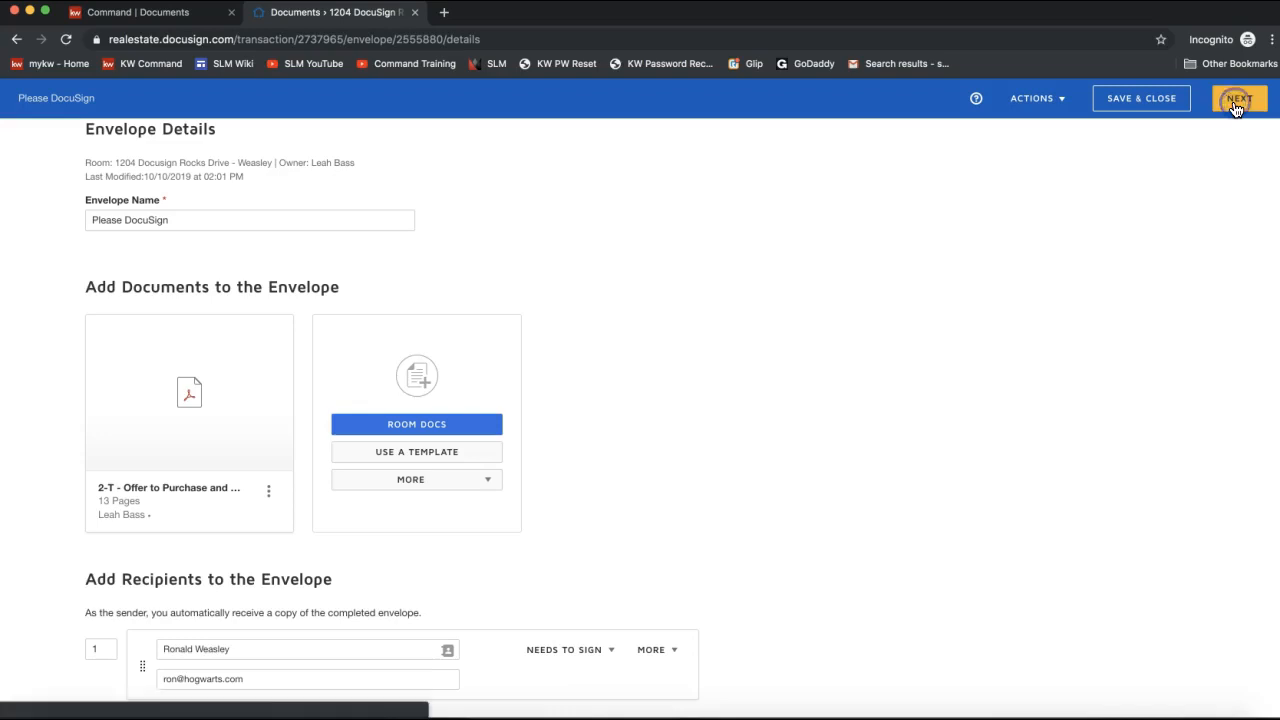
{"action": "left_click", "coordinate": [920, 264]}
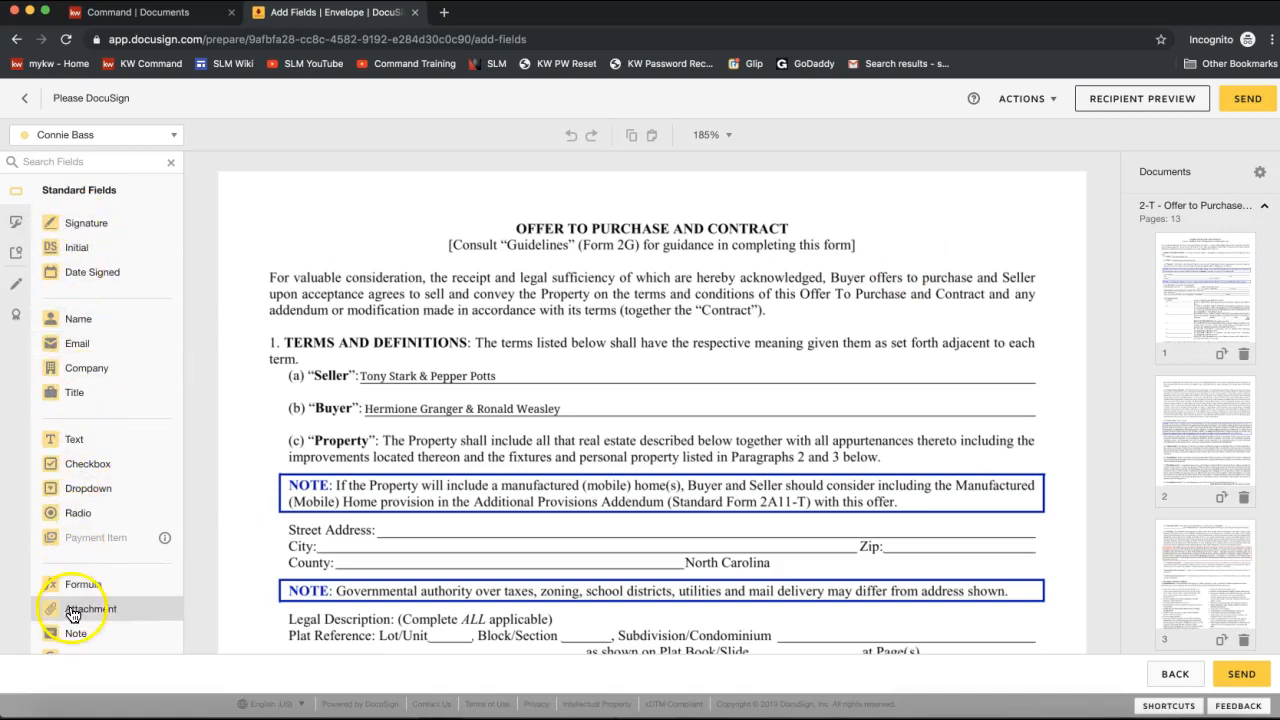
Find Terms and Definitions and drag a Text field toward the Street Address line.
{"action": "scroll", "coordinate": [386, 285], "scroll_direction": "down", "scroll_amount": 2}
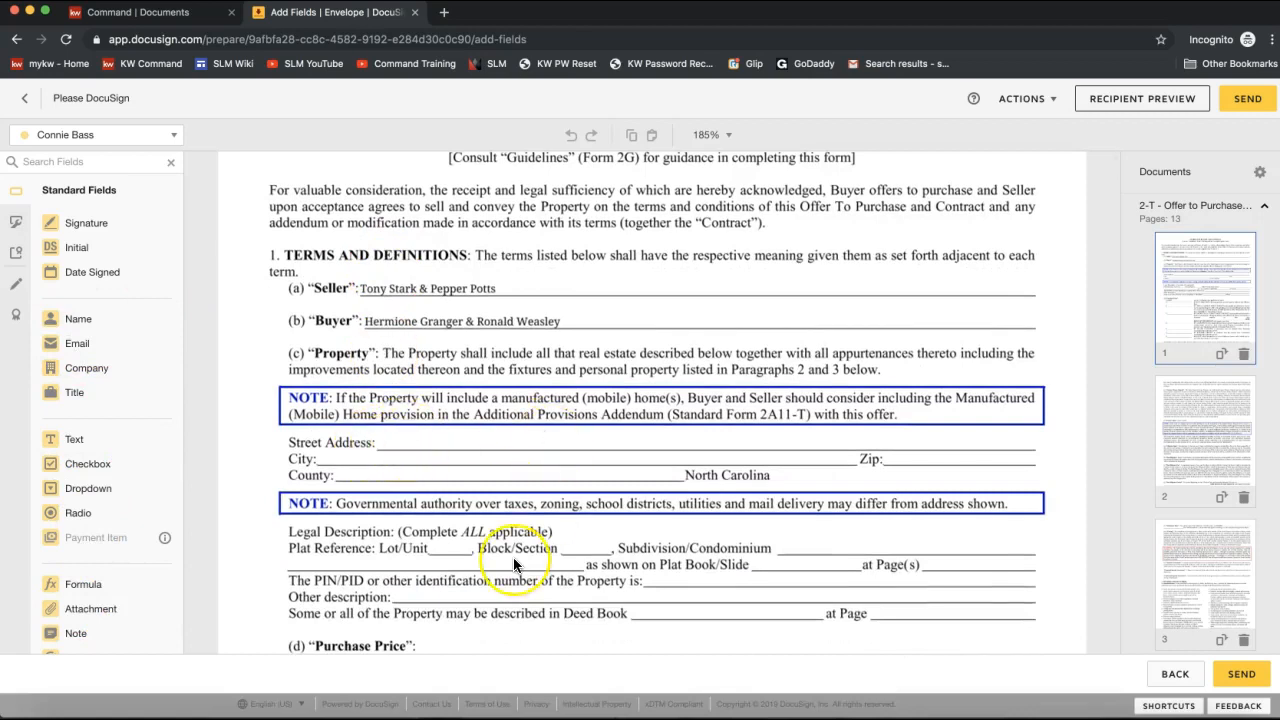
{"action": "scroll", "coordinate": [513, 557], "scroll_direction": "down", "scroll_amount": 10}
{"action": "scroll", "coordinate": [513, 565], "scroll_direction": "up", "scroll_amount": 5}
{"action": "scroll", "coordinate": [513, 565], "scroll_direction": "up", "scroll_amount": 4}
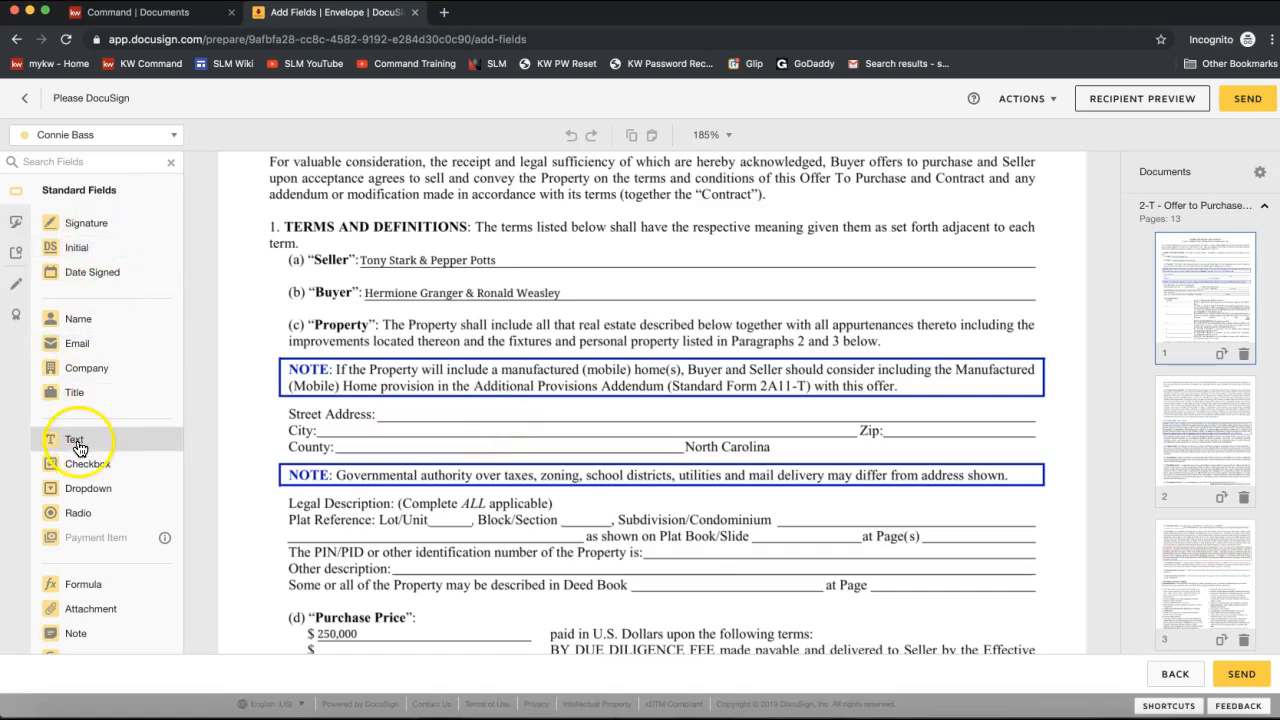
{"action": "left_click_drag", "start_coordinate": [92, 447], "coordinate": [410, 407]}
Drop the text field on Street Address, prefill it with the property's street address, and widen it to one line.
{"action": "left_click", "coordinate": [377, 402]}
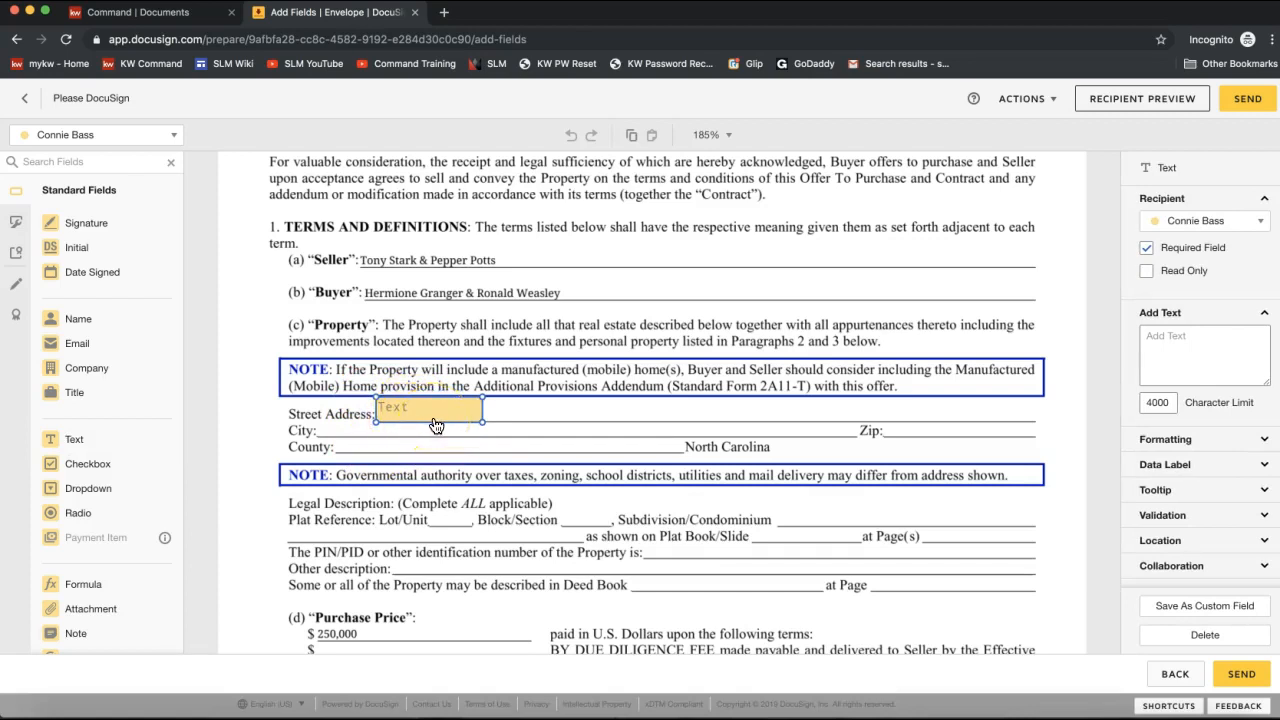
{"action": "left_click", "coordinate": [1180, 339]}
{"action": "type", "text": "120"}
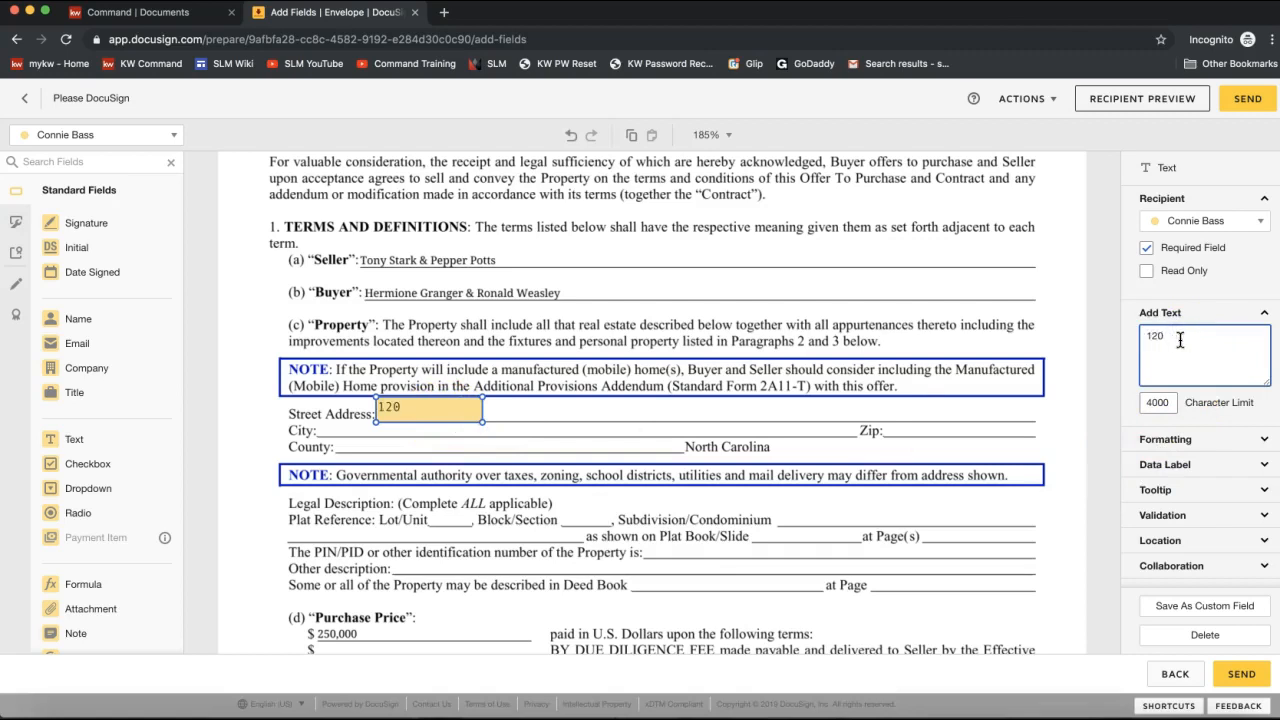
{"action": "type", "text": "4 Docusign Rocks Drive"}
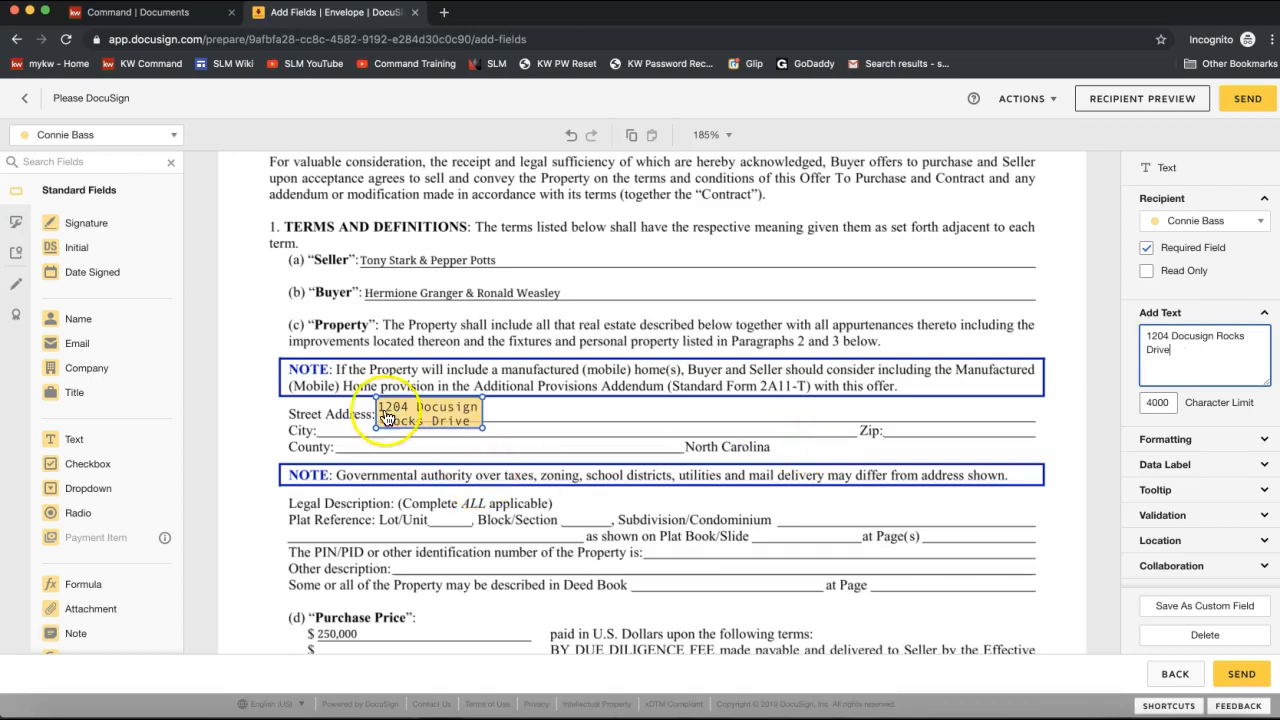
{"action": "left_click", "coordinate": [430, 428]}
{"action": "left_click", "coordinate": [483, 427]}
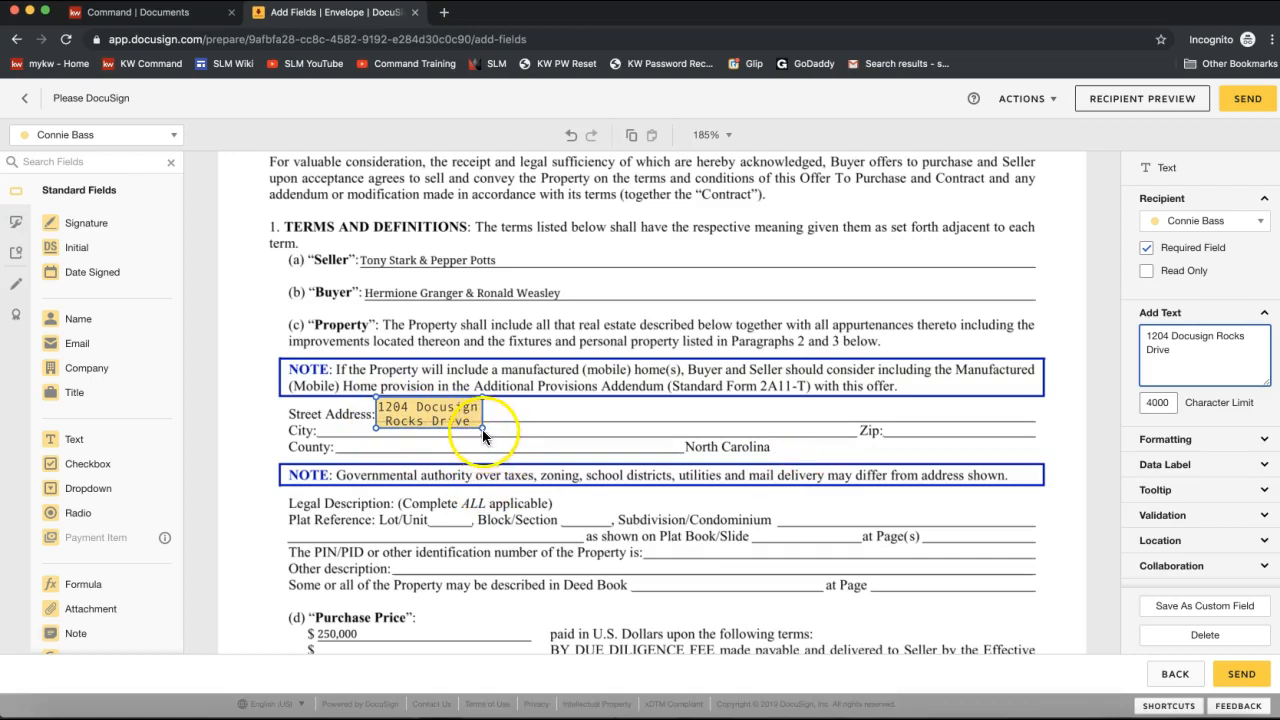
{"action": "left_click_drag", "start_coordinate": [482, 430], "coordinate": [672, 421]}
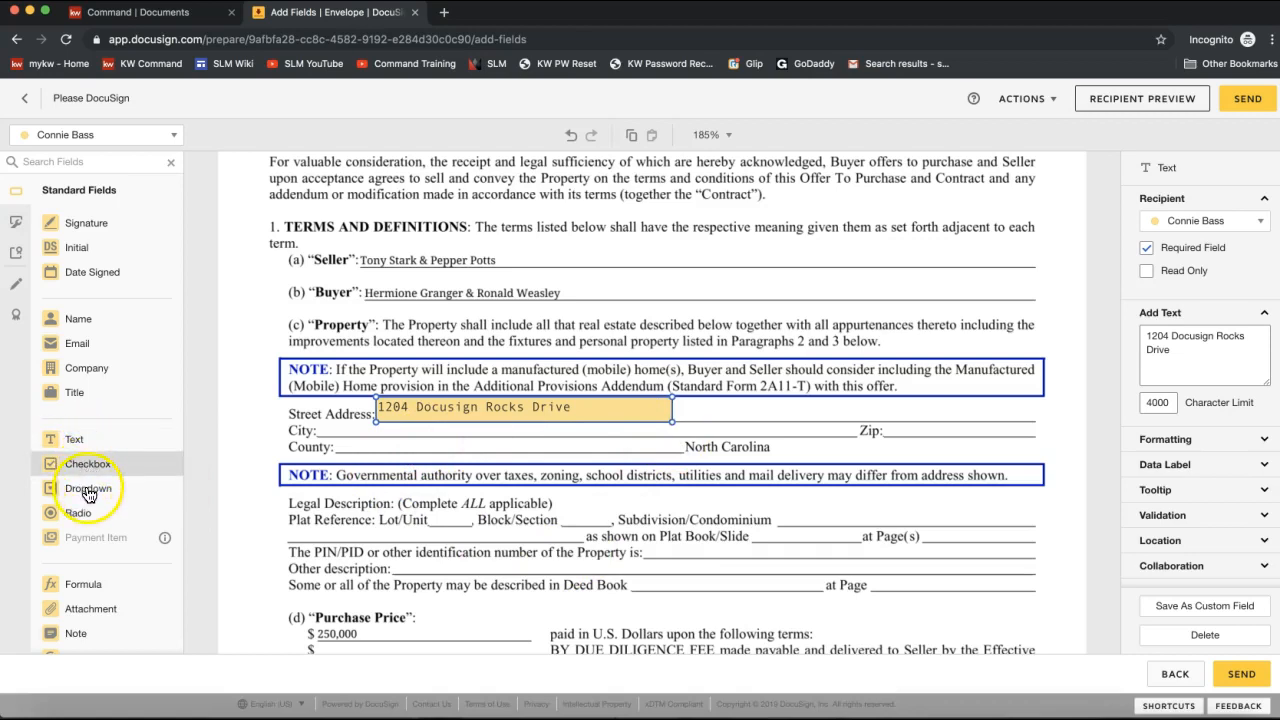
Place an Email field for the first buyer at the end of the Seller line.
{"action": "left_click", "coordinate": [87, 346]}
{"action": "left_click_drag", "start_coordinate": [87, 347], "coordinate": [739, 257]}
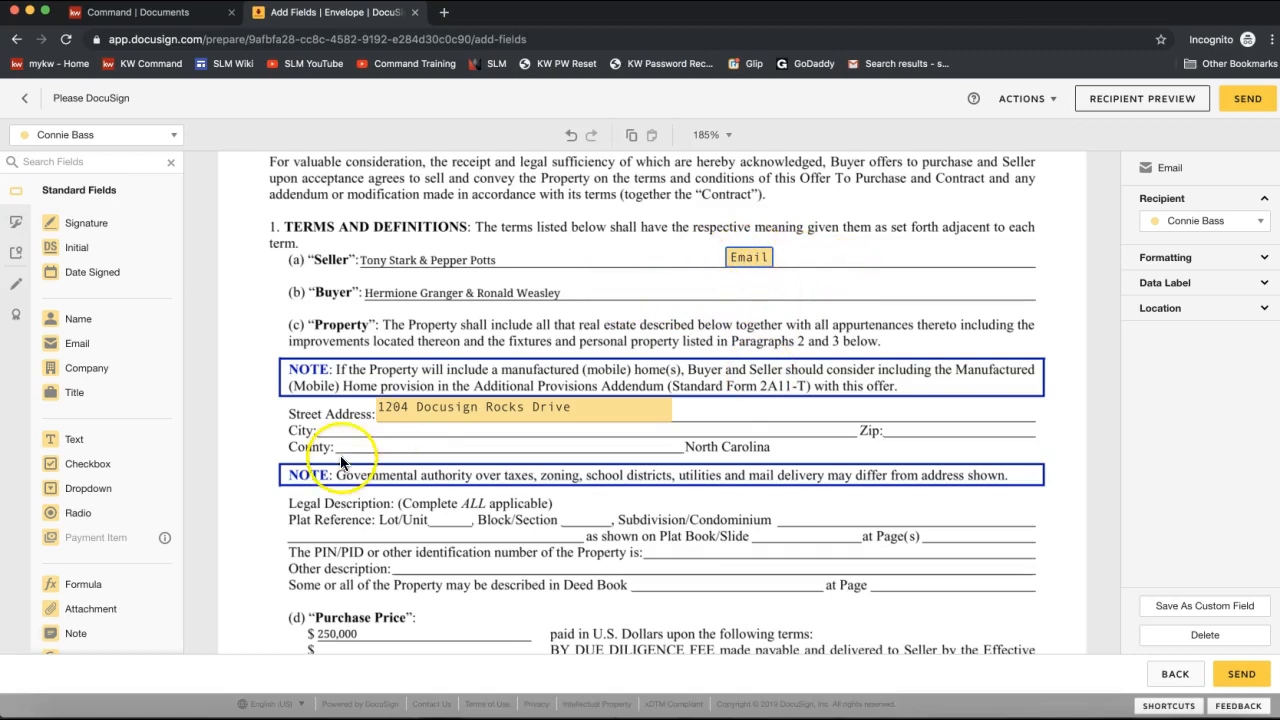
{"action": "scroll", "coordinate": [344, 498], "scroll_direction": "down", "scroll_amount": 5}
{"action": "scroll", "coordinate": [344, 496], "scroll_direction": "down", "scroll_amount": 3}
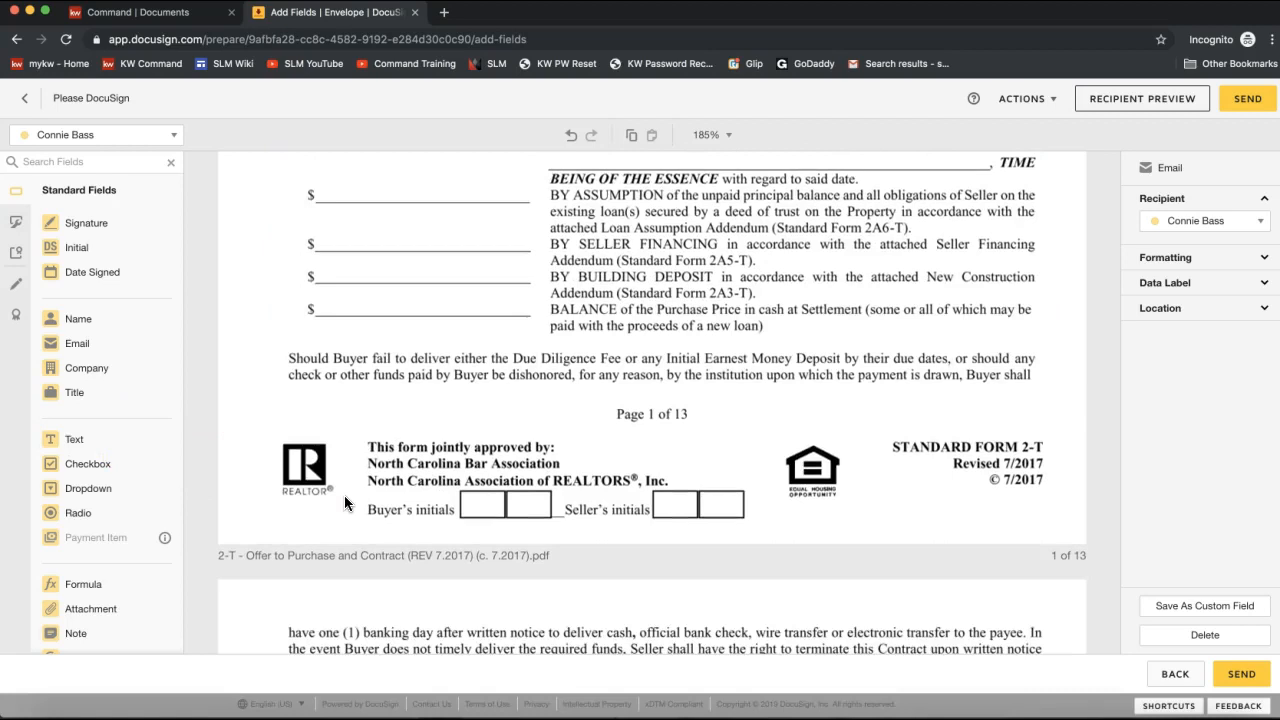
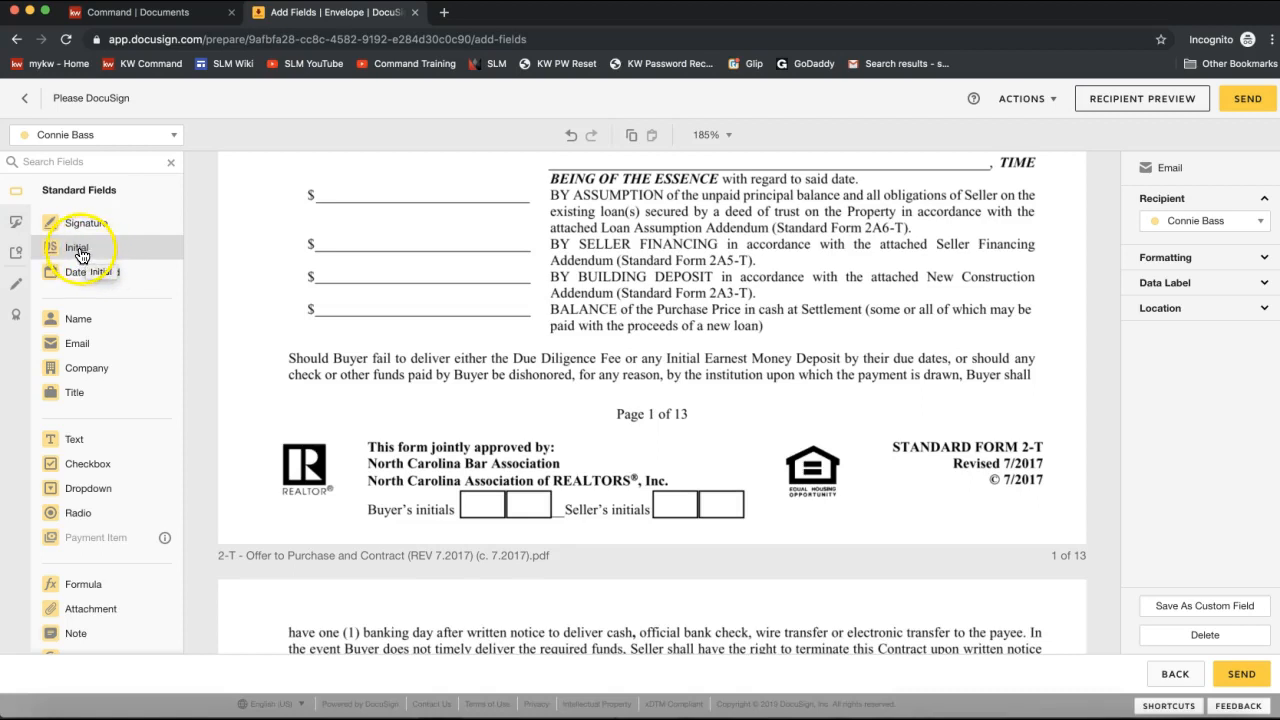
Drop the first signer's Initial field into page 1's Seller's initials box, then select the second recipient.
{"action": "left_click_drag", "start_coordinate": [82, 255], "coordinate": [654, 488]}
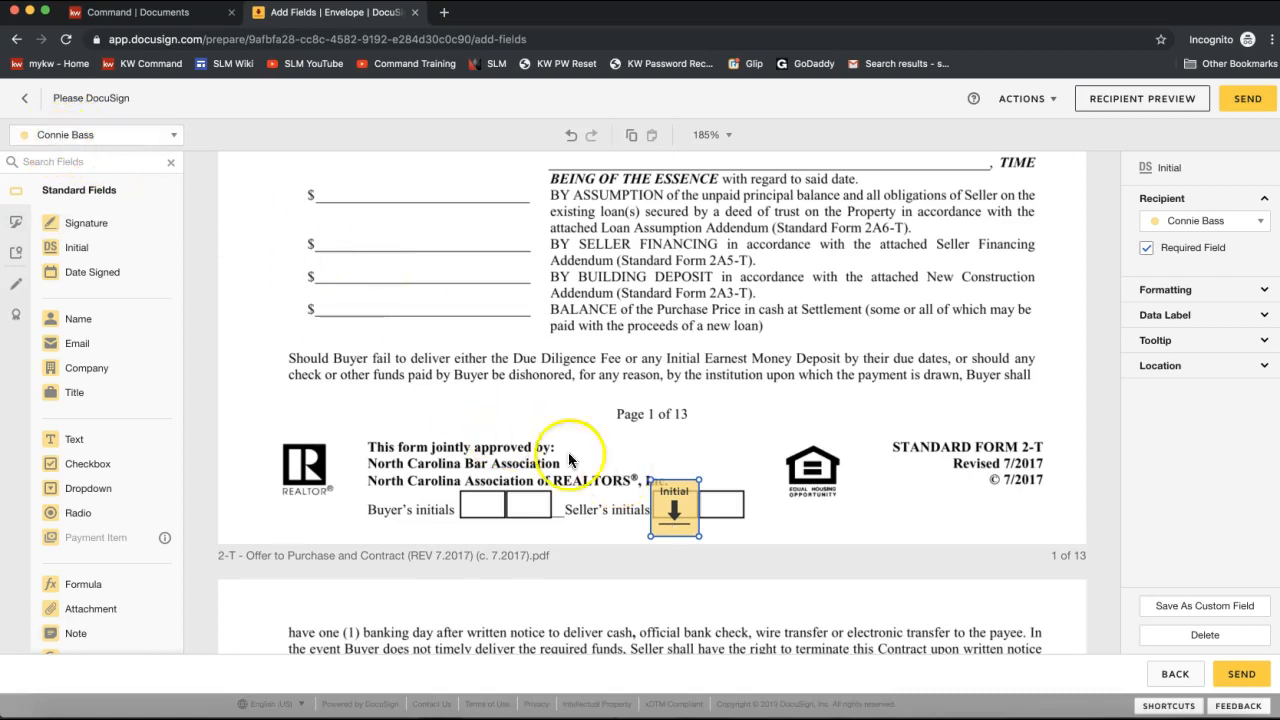
{"action": "left_click", "coordinate": [100, 135]}
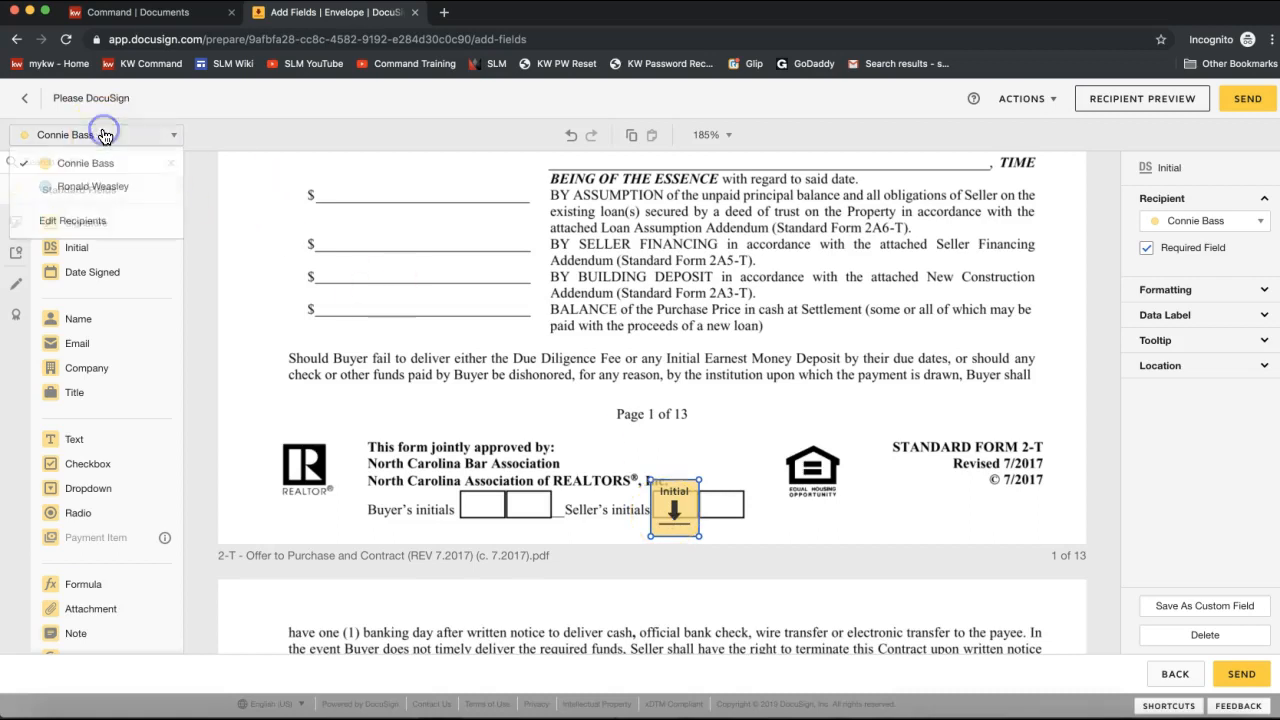
{"action": "left_click", "coordinate": [88, 190]}
{"action": "left_click", "coordinate": [70, 135]}
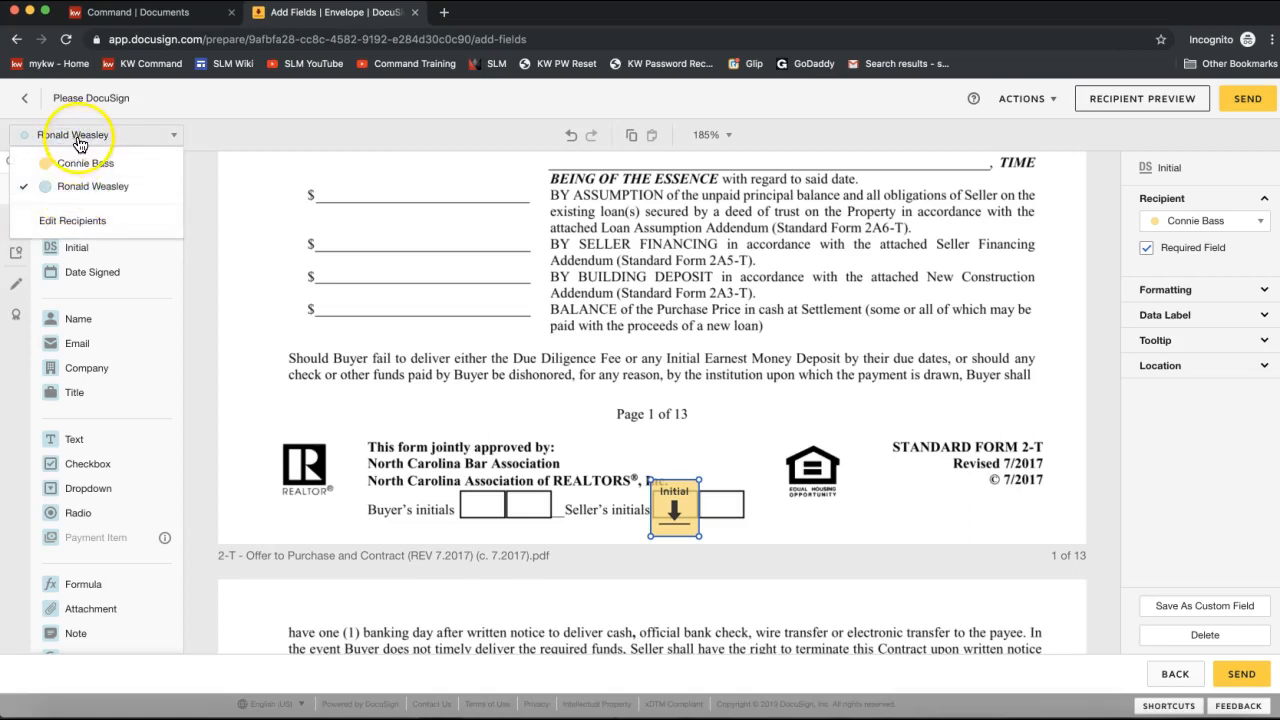
{"action": "left_click", "coordinate": [73, 188]}
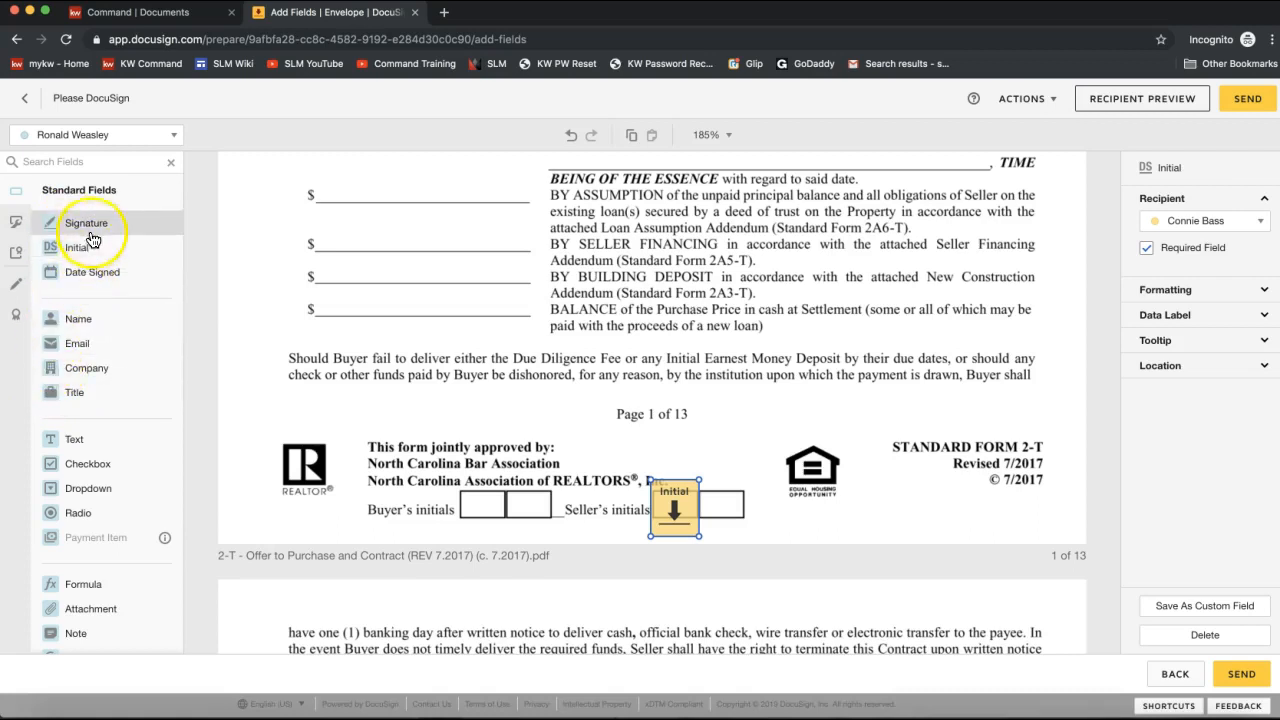
Place the second signer's Initial field in the next Seller's initials box and confirm that recipient is still selected.
{"action": "left_click_drag", "start_coordinate": [87, 251], "coordinate": [704, 487]}
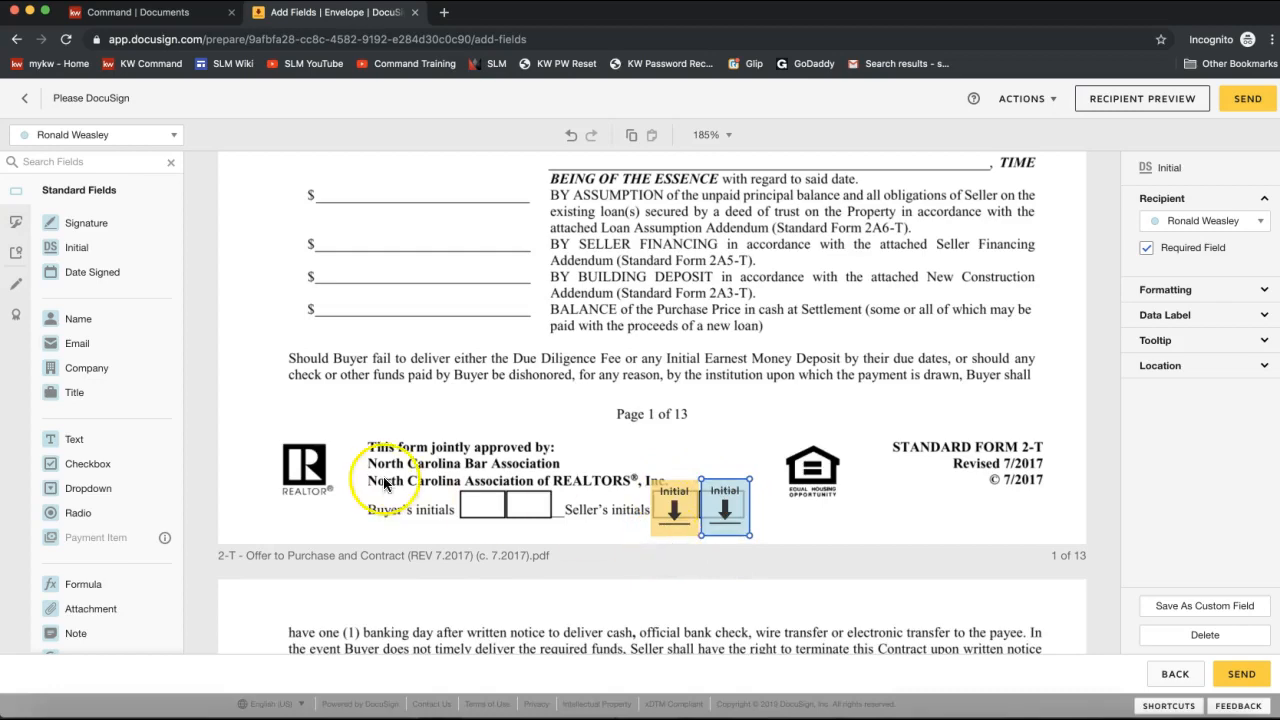
{"action": "scroll", "coordinate": [779, 483], "scroll_direction": "down", "scroll_amount": 1}
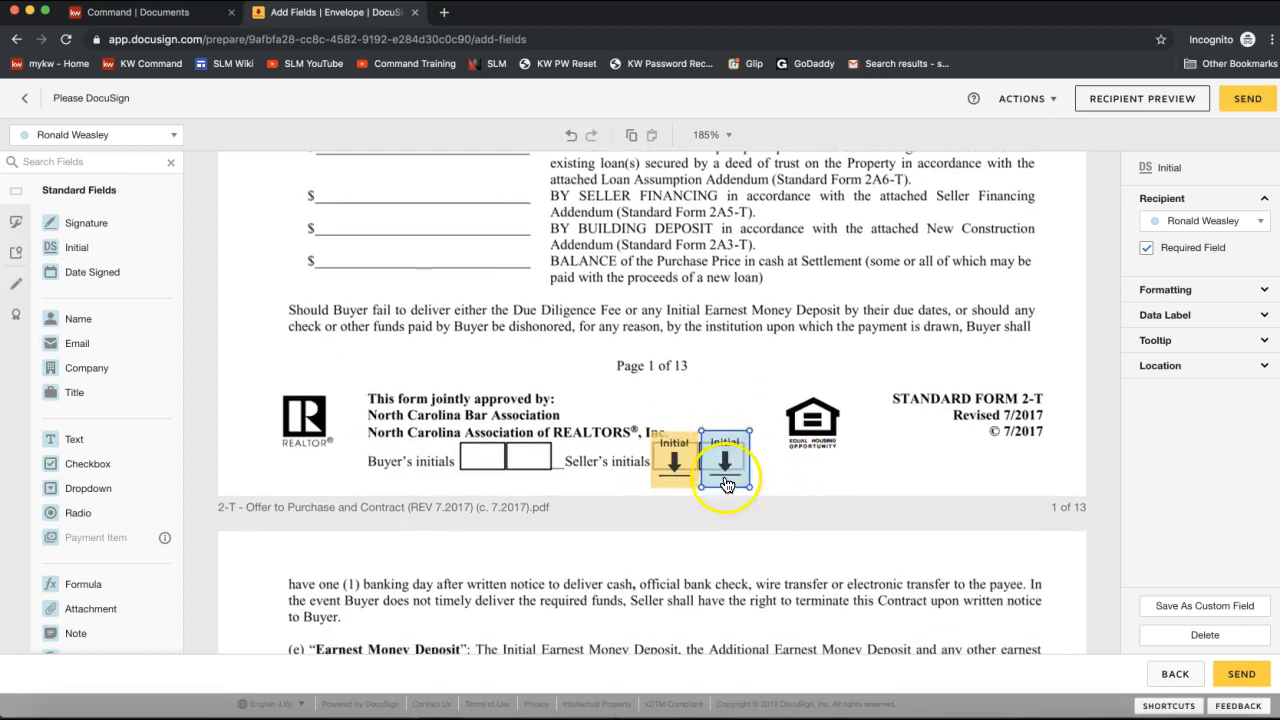
{"action": "scroll", "coordinate": [725, 470], "scroll_direction": "down", "scroll_amount": 12}
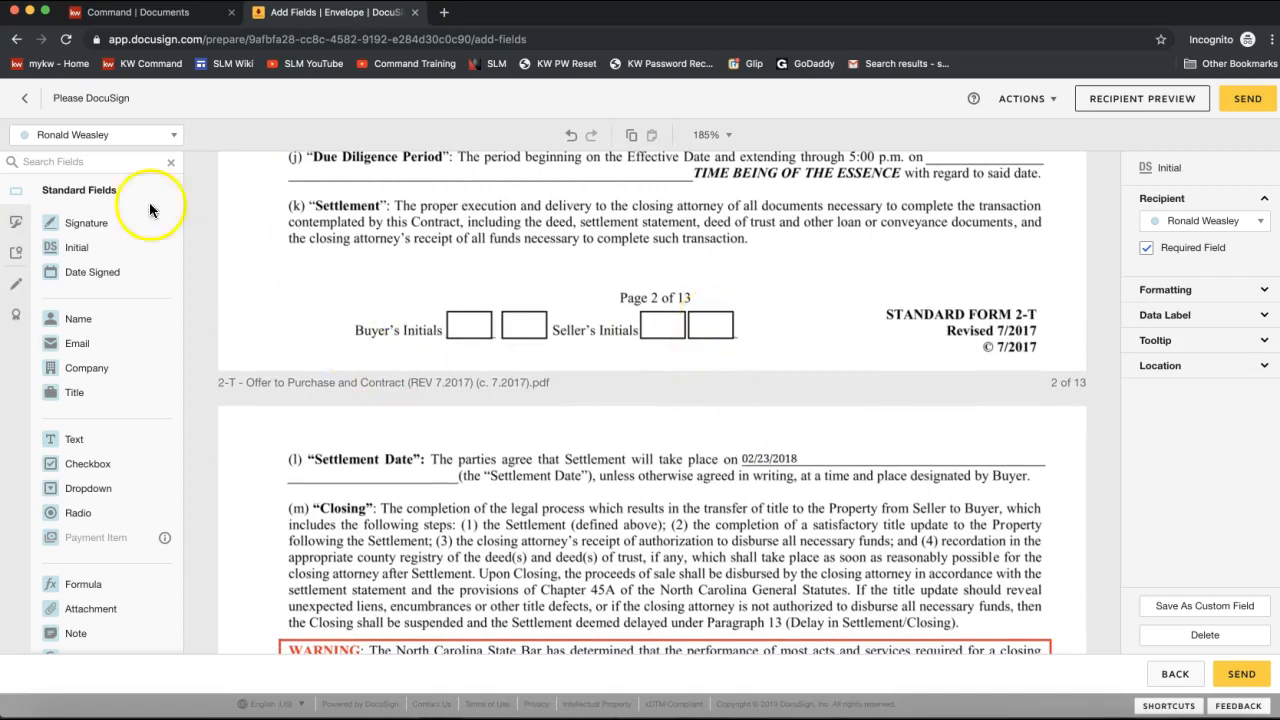
{"action": "left_click", "coordinate": [91, 141]}
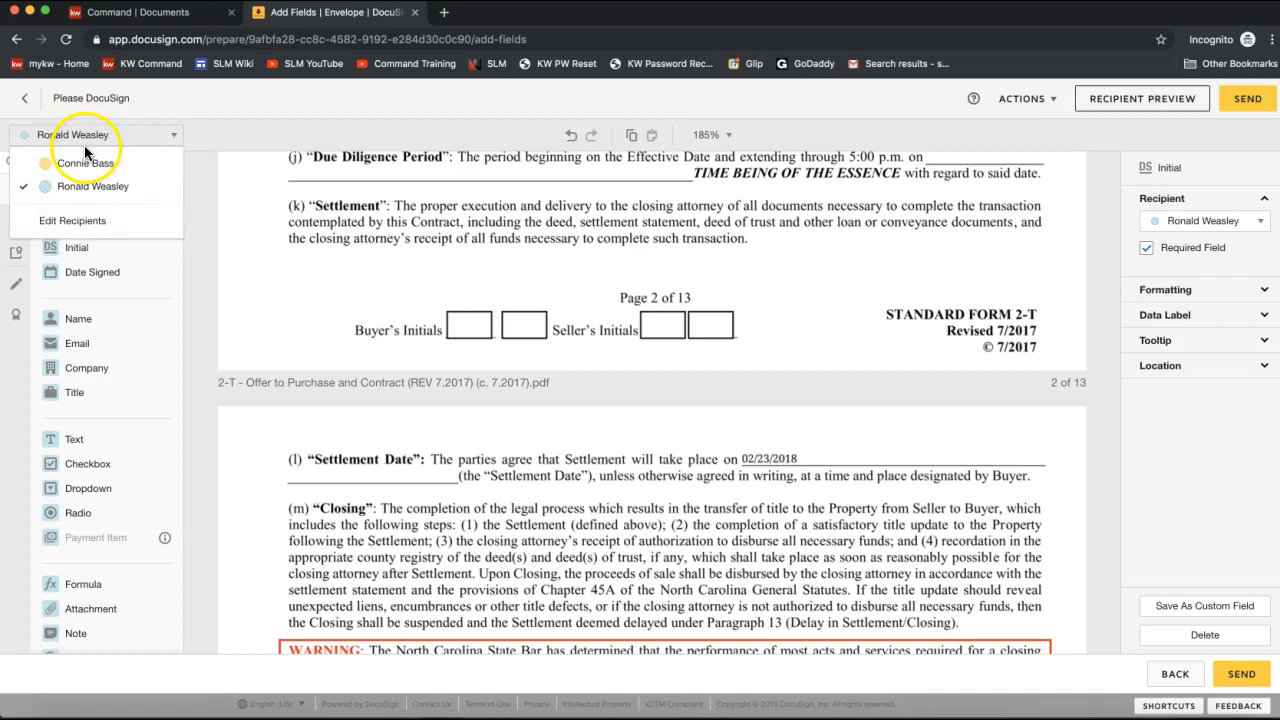
{"action": "left_click", "coordinate": [137, 134]}
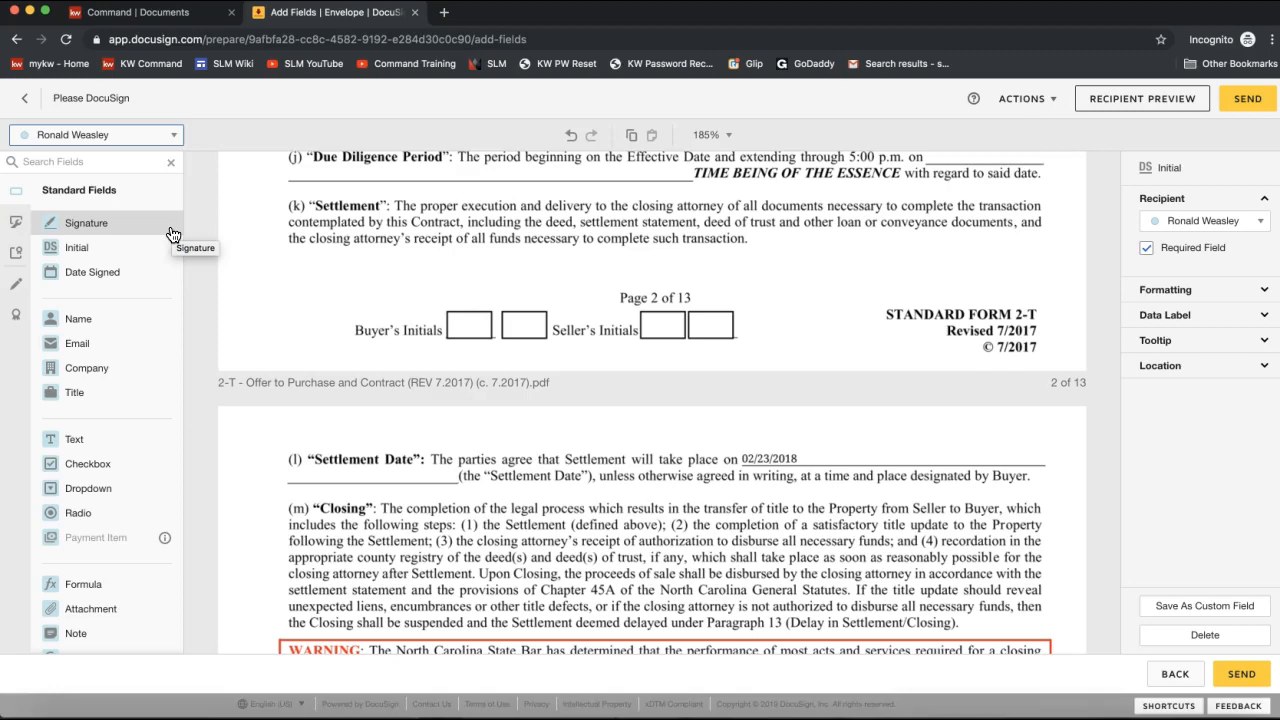
{"action": "scroll", "coordinate": [730, 423], "scroll_direction": "up", "scroll_amount": 12}
{"action": "scroll", "coordinate": [730, 415], "scroll_direction": "up", "scroll_amount": 4}
{"action": "scroll", "coordinate": [700, 500], "scroll_direction": "down", "scroll_amount": 3}
{"action": "left_click", "coordinate": [662, 582]}
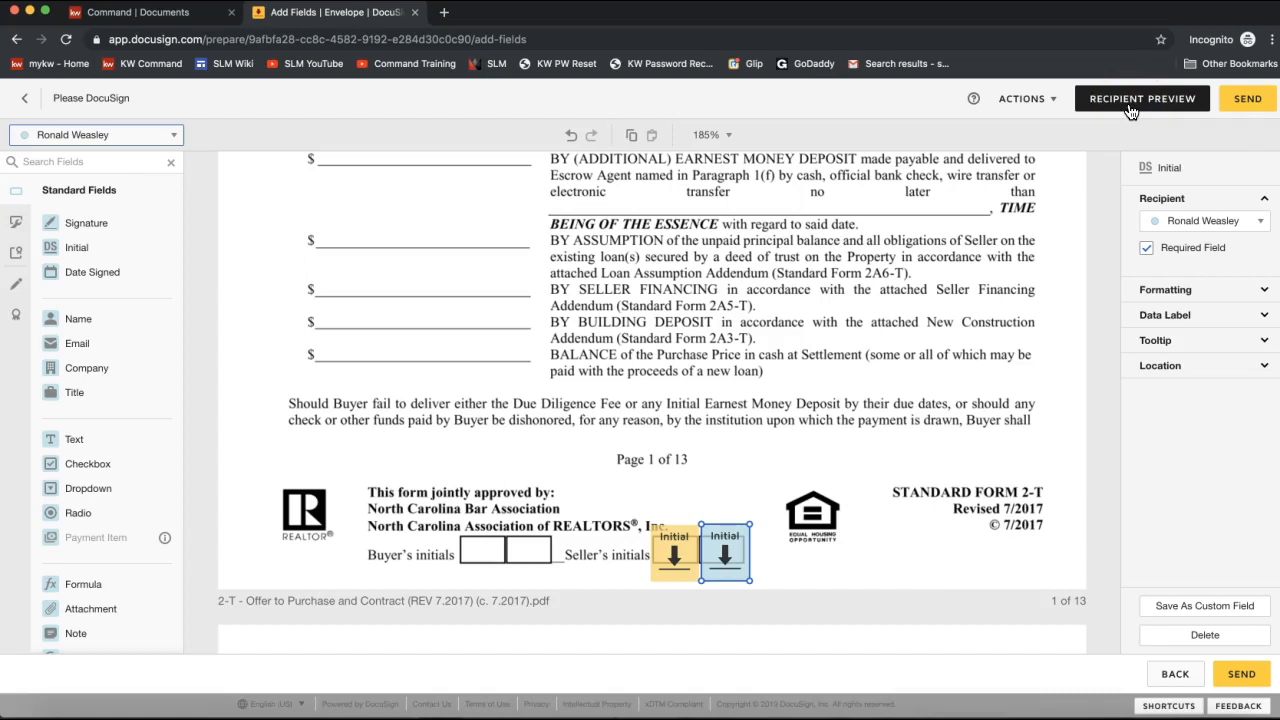
Send the envelope and go back to the previous pages.
{"action": "left_click", "coordinate": [1247, 105]}
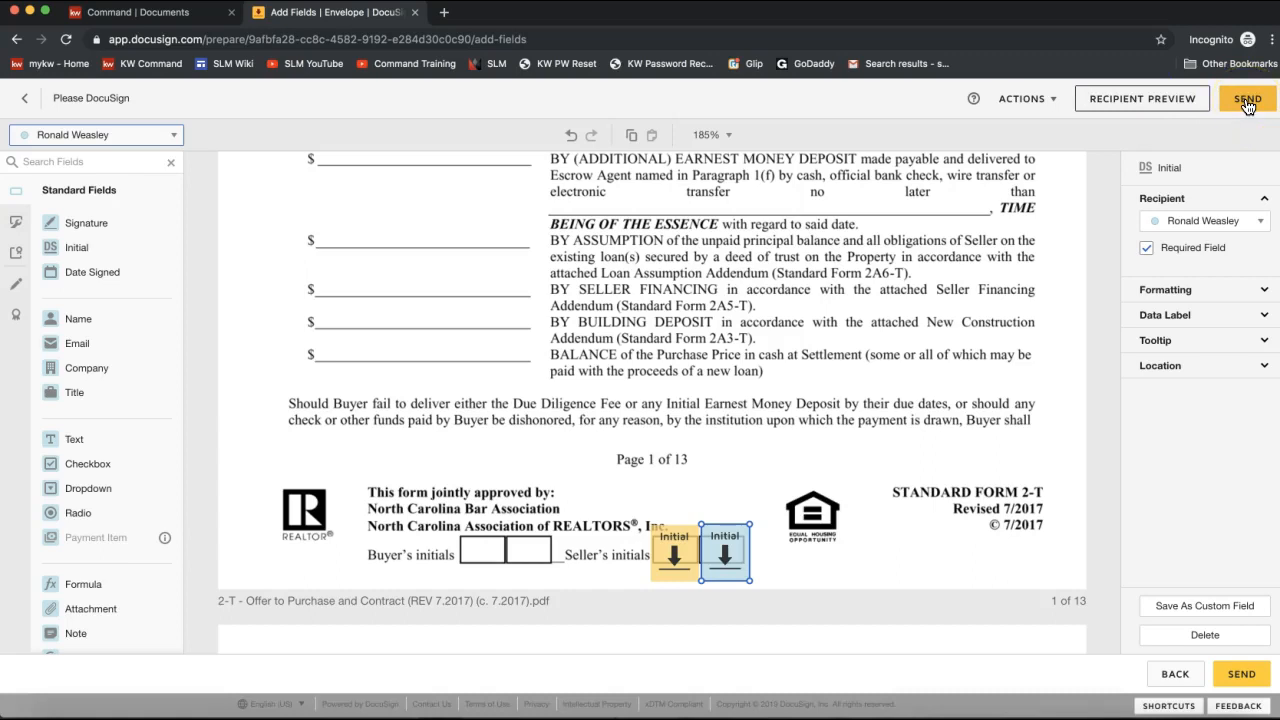
{"action": "left_click", "coordinate": [1247, 102]}
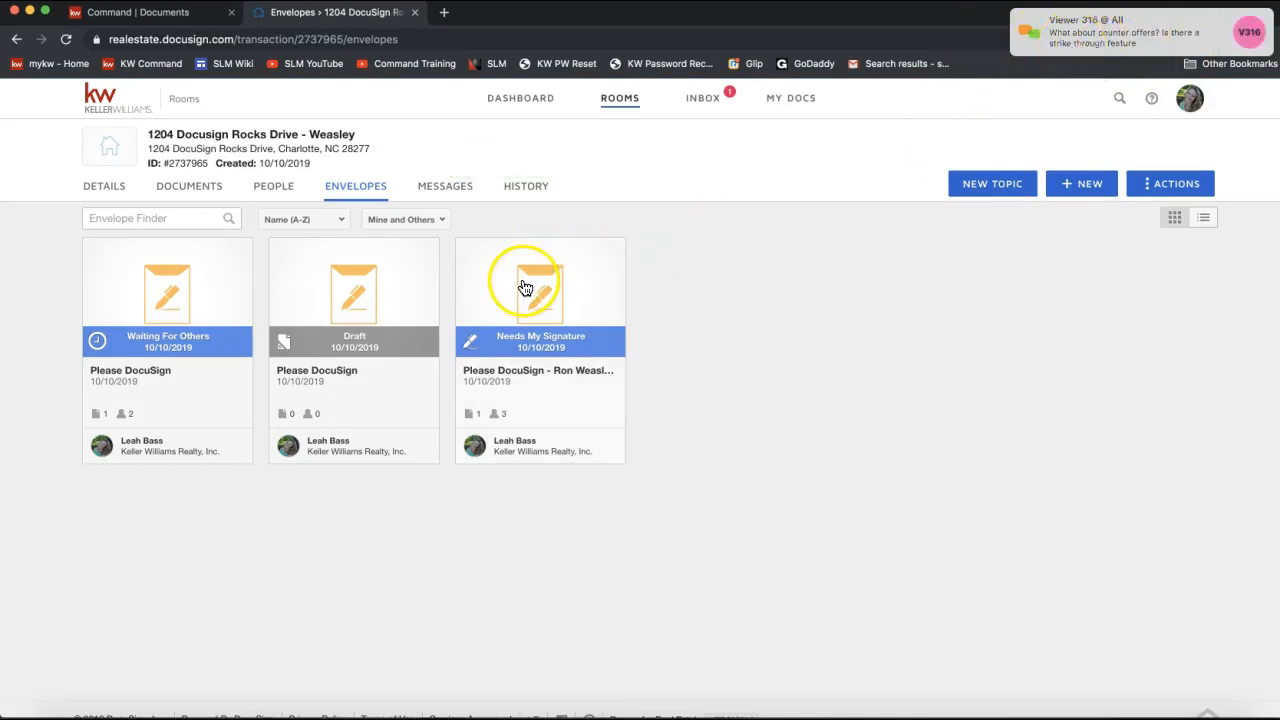
{"action": "left_click", "coordinate": [15, 39]}
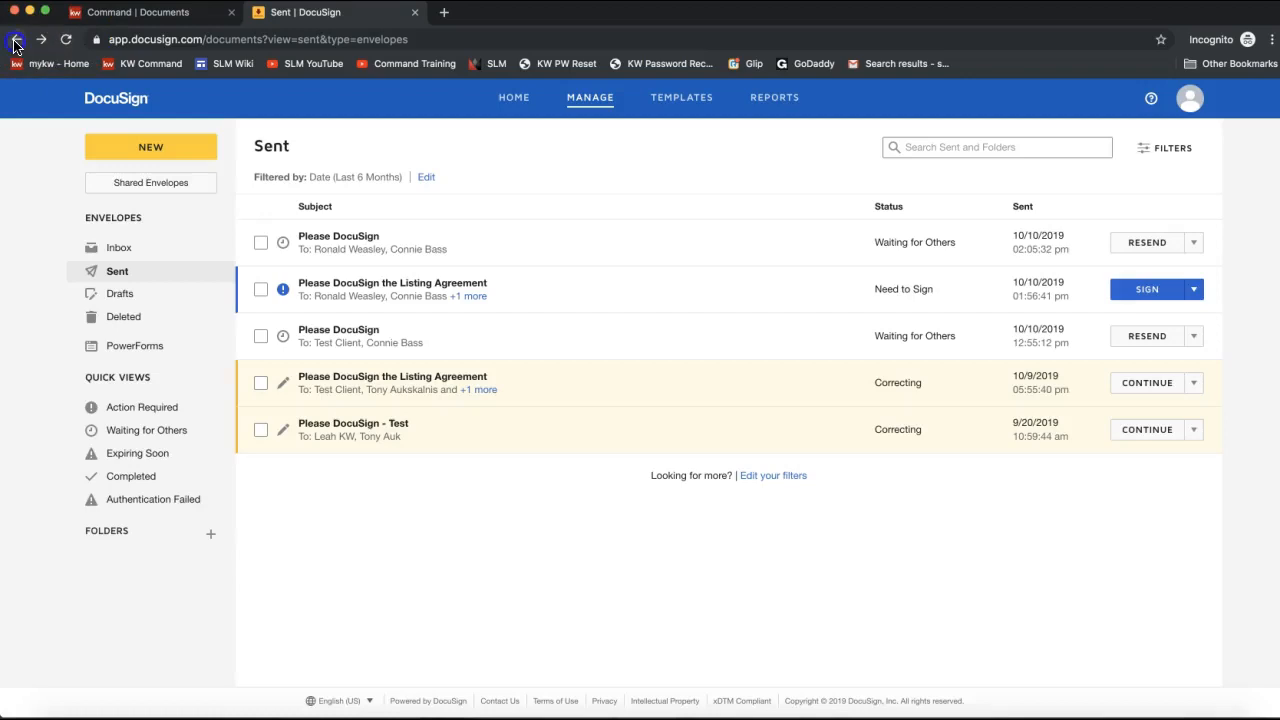
{"action": "left_click", "coordinate": [41, 39]}
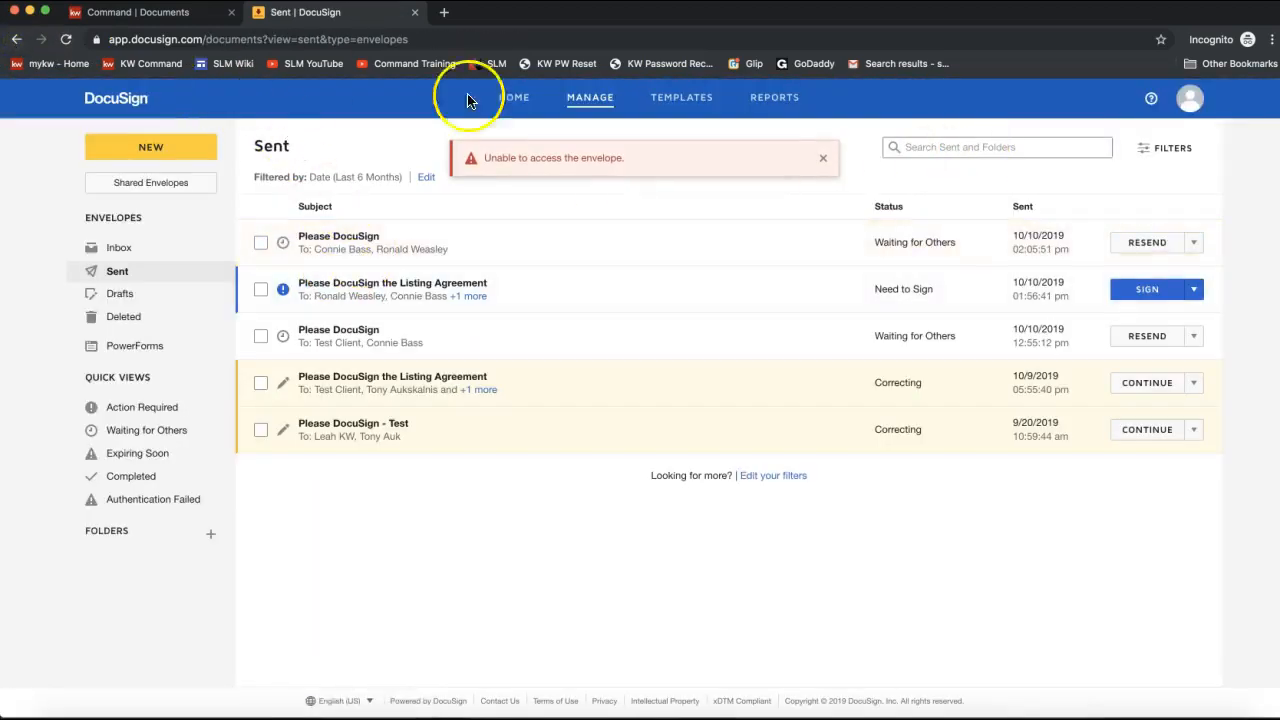
From DocuSign Home, switch the account over to DocuSign Rooms.
{"action": "left_click", "coordinate": [513, 97]}
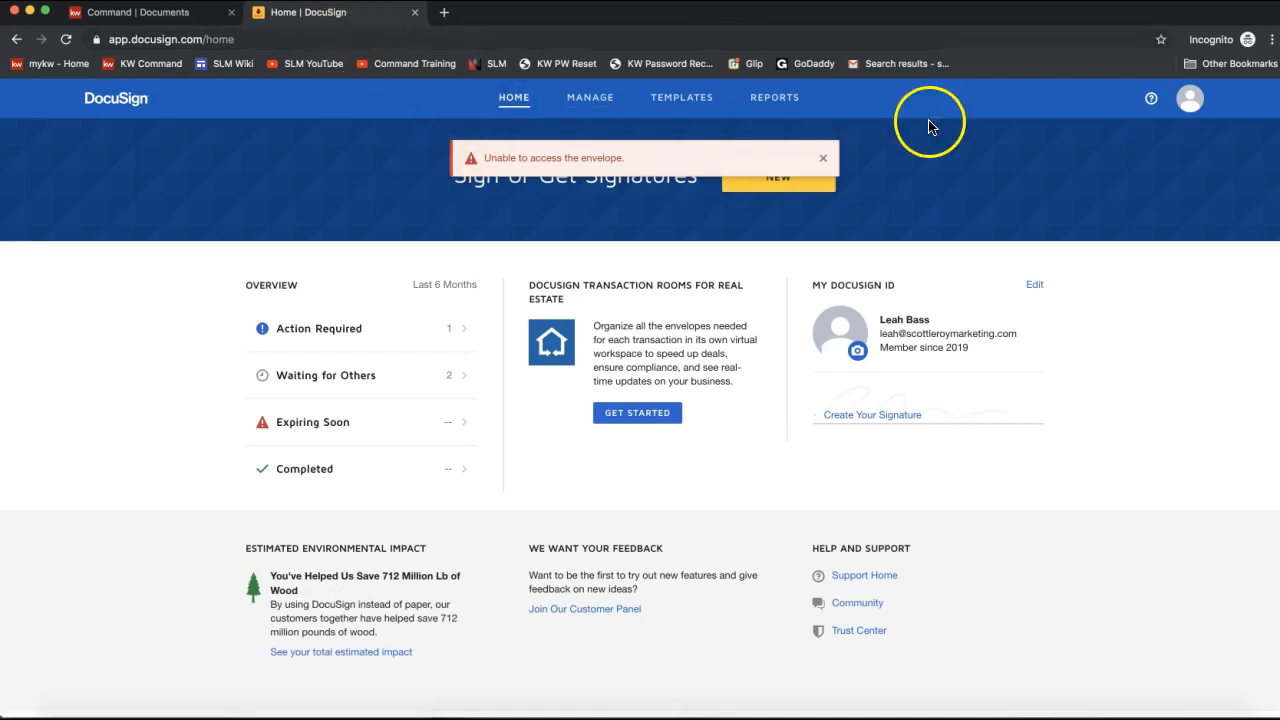
{"action": "left_click", "coordinate": [1187, 100]}
{"action": "left_click", "coordinate": [1087, 253]}
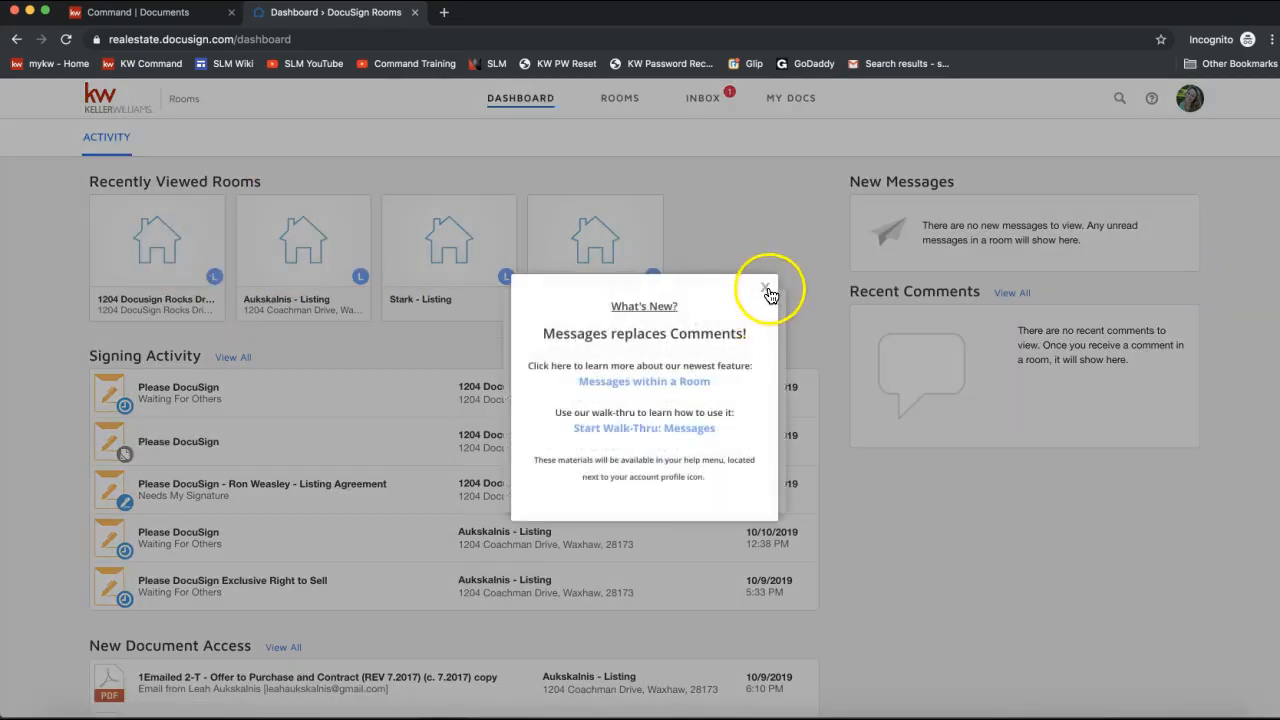
Dismiss the announcements and start an envelope from the 1204 room's 2-T Offer to Purchase document.
{"action": "left_click", "coordinate": [767, 290]}
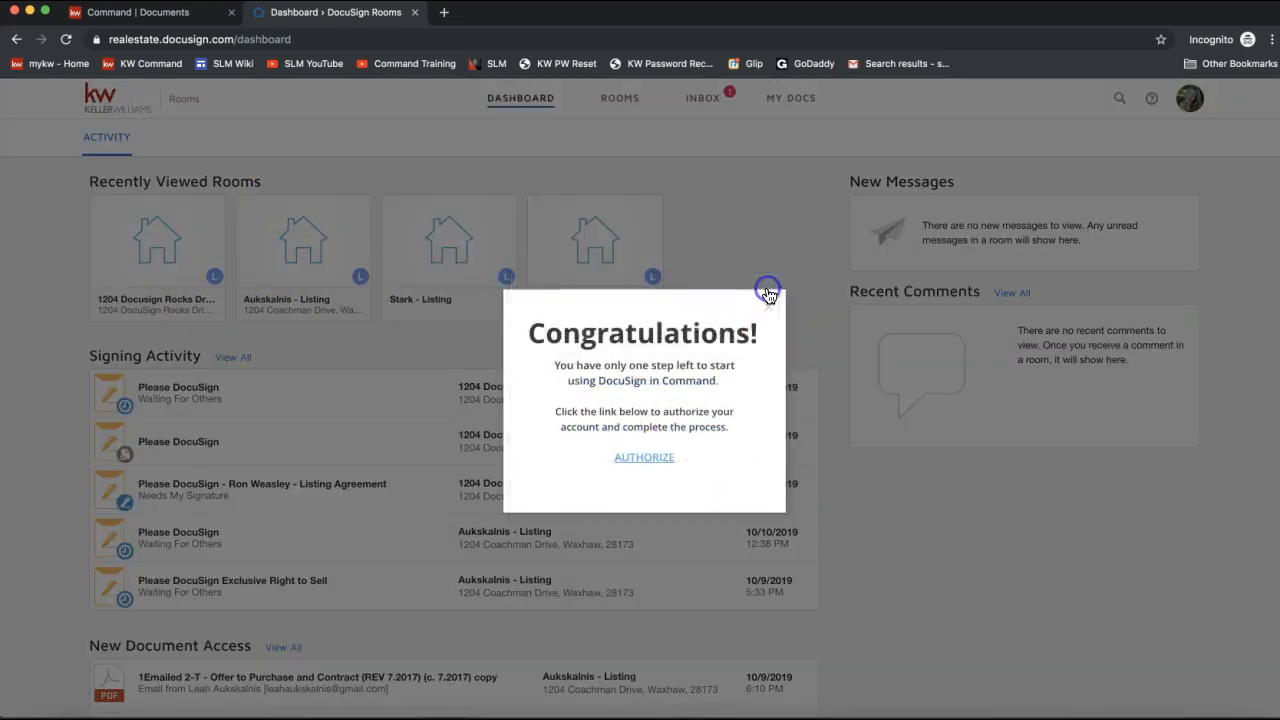
{"action": "left_click", "coordinate": [769, 306]}
{"action": "left_click", "coordinate": [145, 235]}
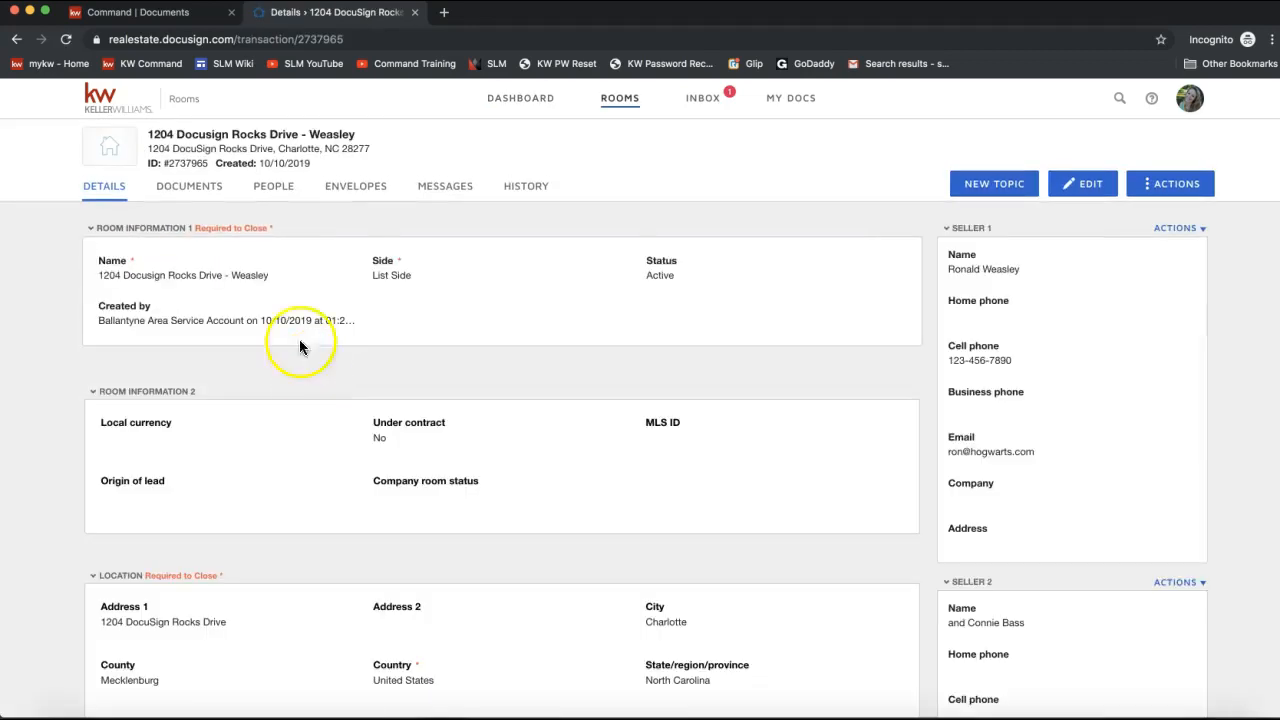
{"action": "left_click", "coordinate": [200, 190]}
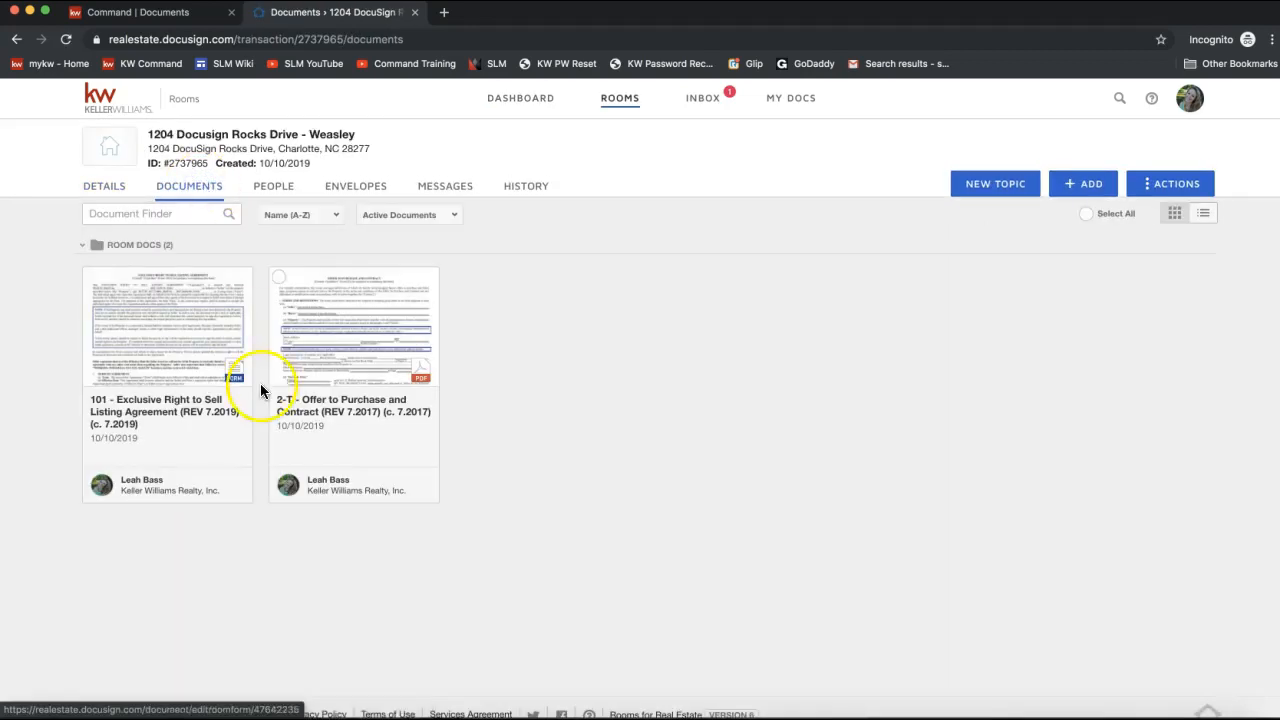
{"action": "left_click", "coordinate": [281, 280]}
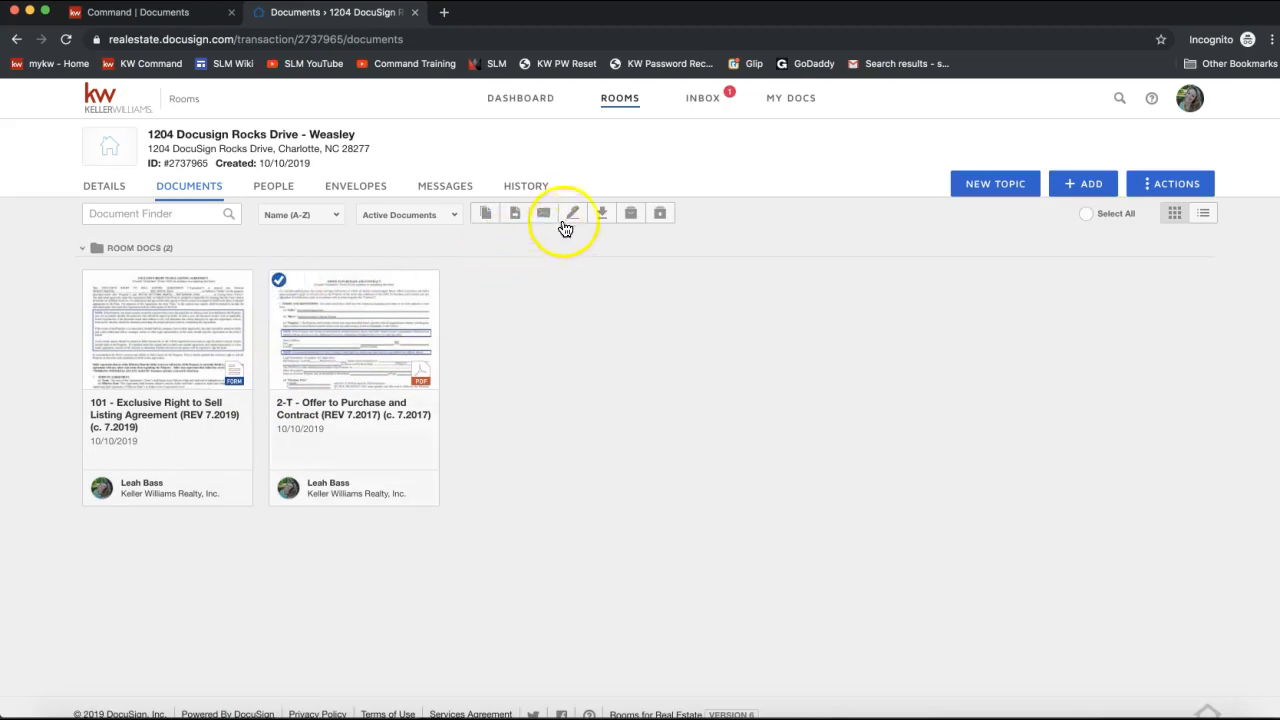
{"action": "left_click", "coordinate": [572, 213]}
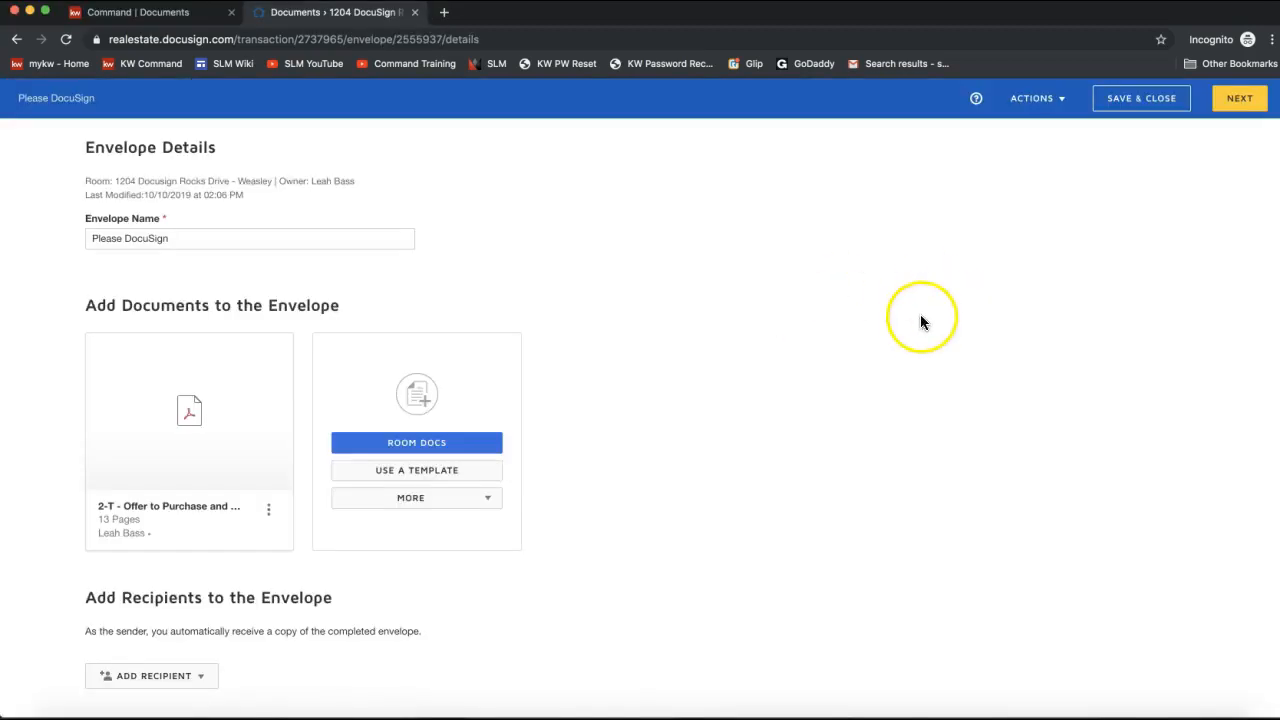
Add a seller from Room Participants as the envelope's recipient and continue to field placement.
{"action": "left_click", "coordinate": [1230, 102]}
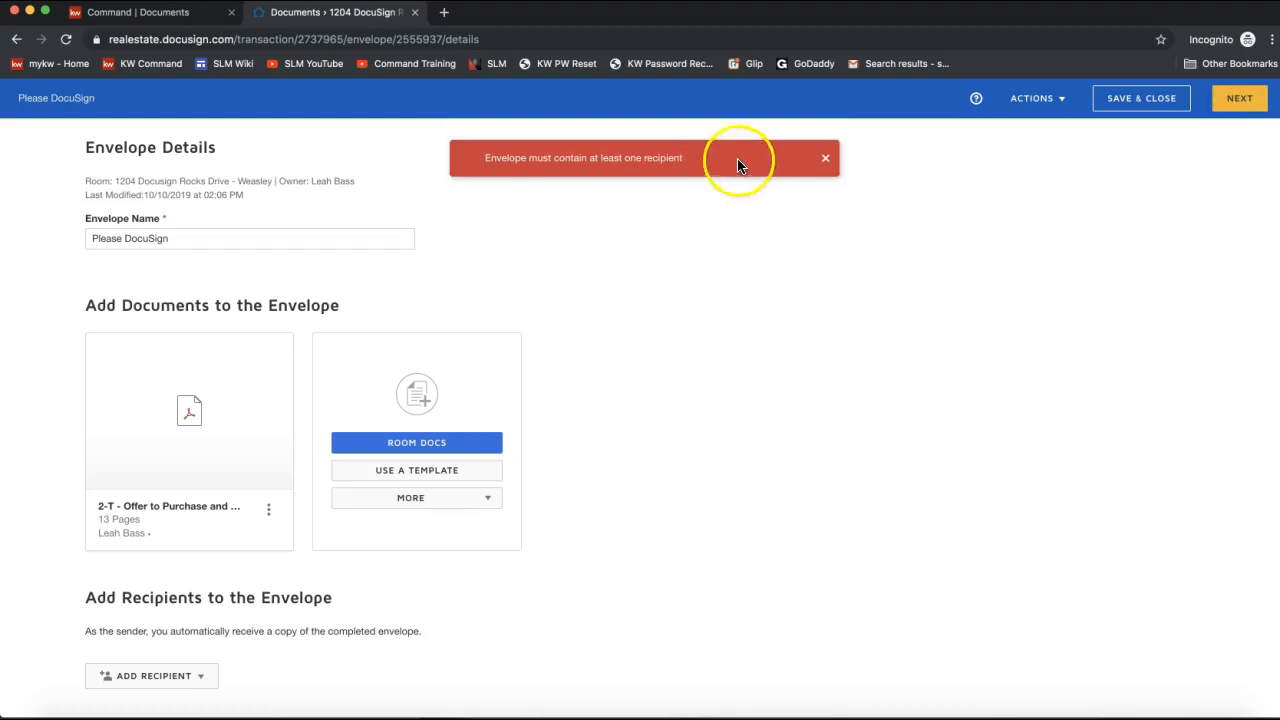
{"action": "left_click", "coordinate": [828, 161]}
{"action": "scroll", "coordinate": [235, 530], "scroll_direction": "down", "scroll_amount": 3}
{"action": "left_click", "coordinate": [200, 533]}
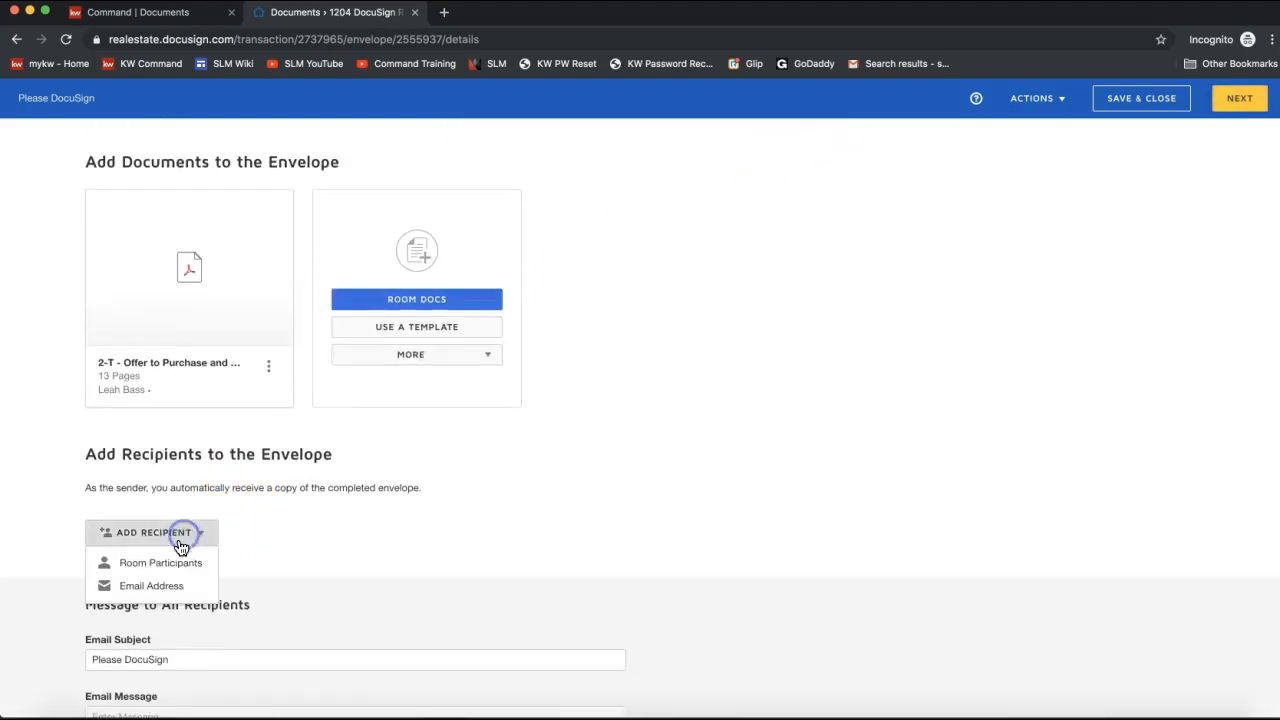
{"action": "left_click", "coordinate": [162, 566]}
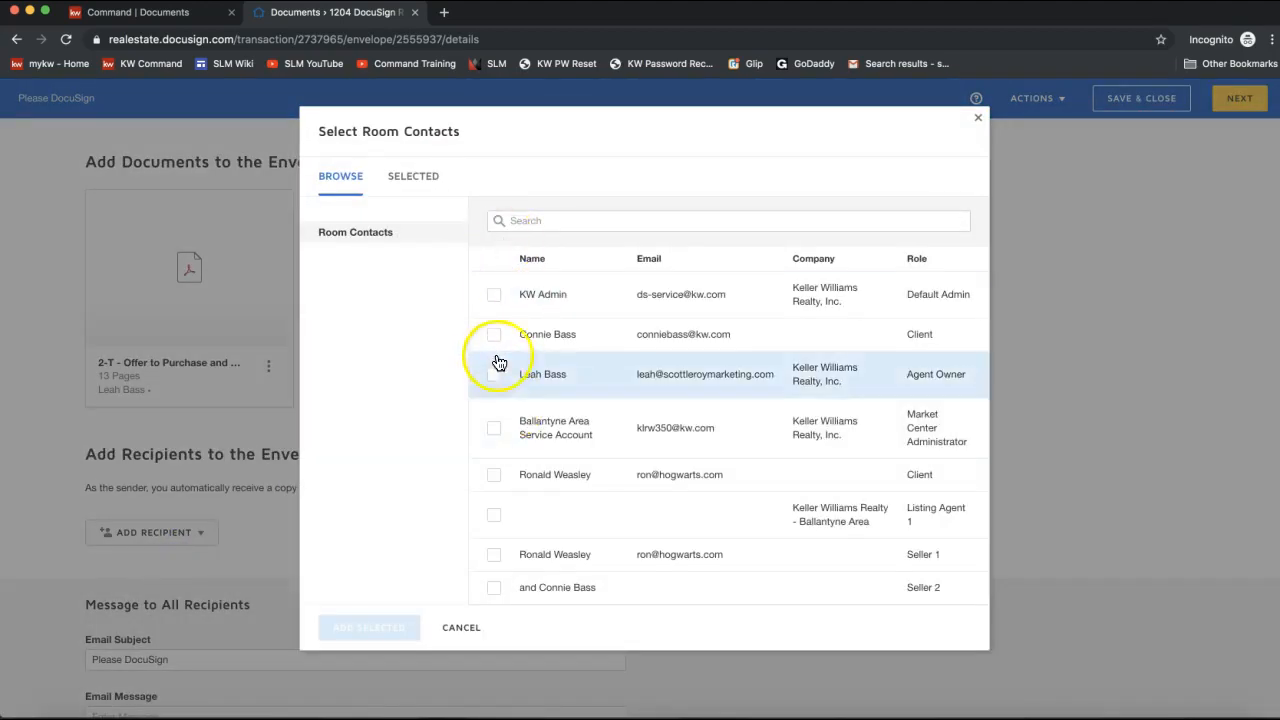
{"action": "left_click", "coordinate": [494, 336]}
{"action": "left_click", "coordinate": [362, 627]}
{"action": "left_click", "coordinate": [1236, 98]}
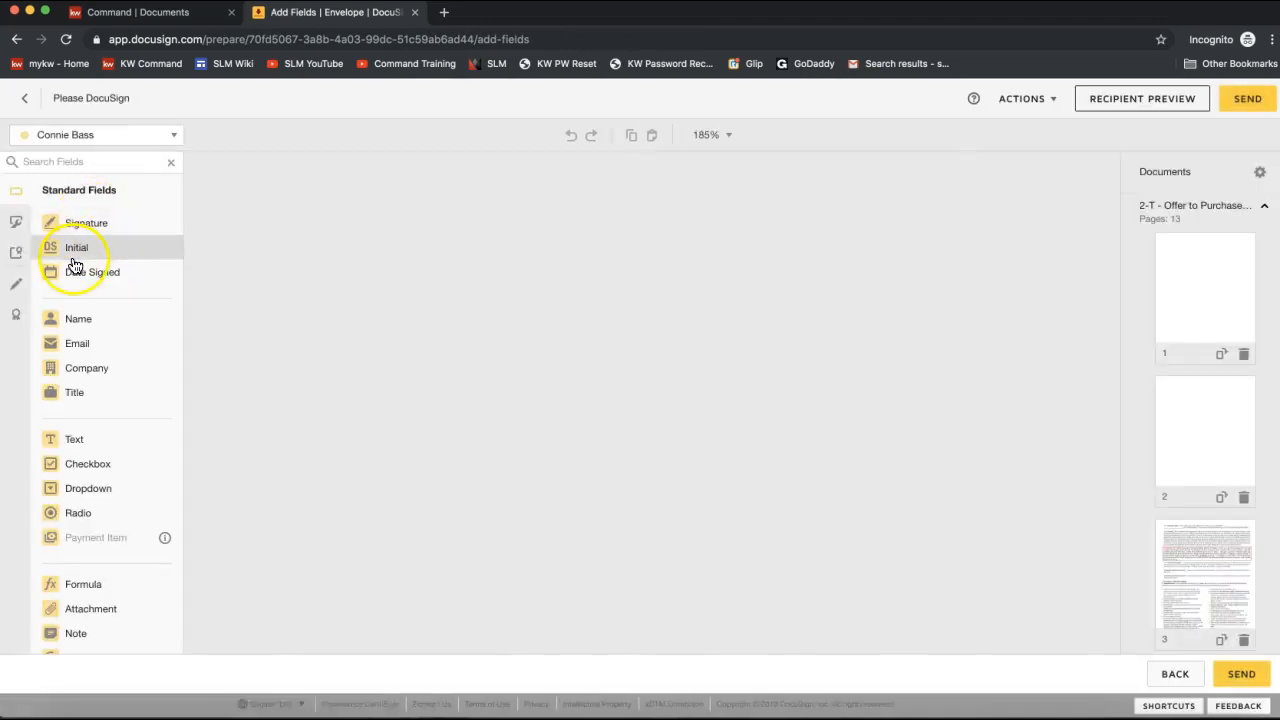
Place a required Text field on page 1's Seller name line of the offer.
{"action": "scroll", "coordinate": [95, 255], "scroll_direction": "down", "scroll_amount": 1}
{"action": "scroll", "coordinate": [77, 264], "scroll_direction": "down", "scroll_amount": 1}
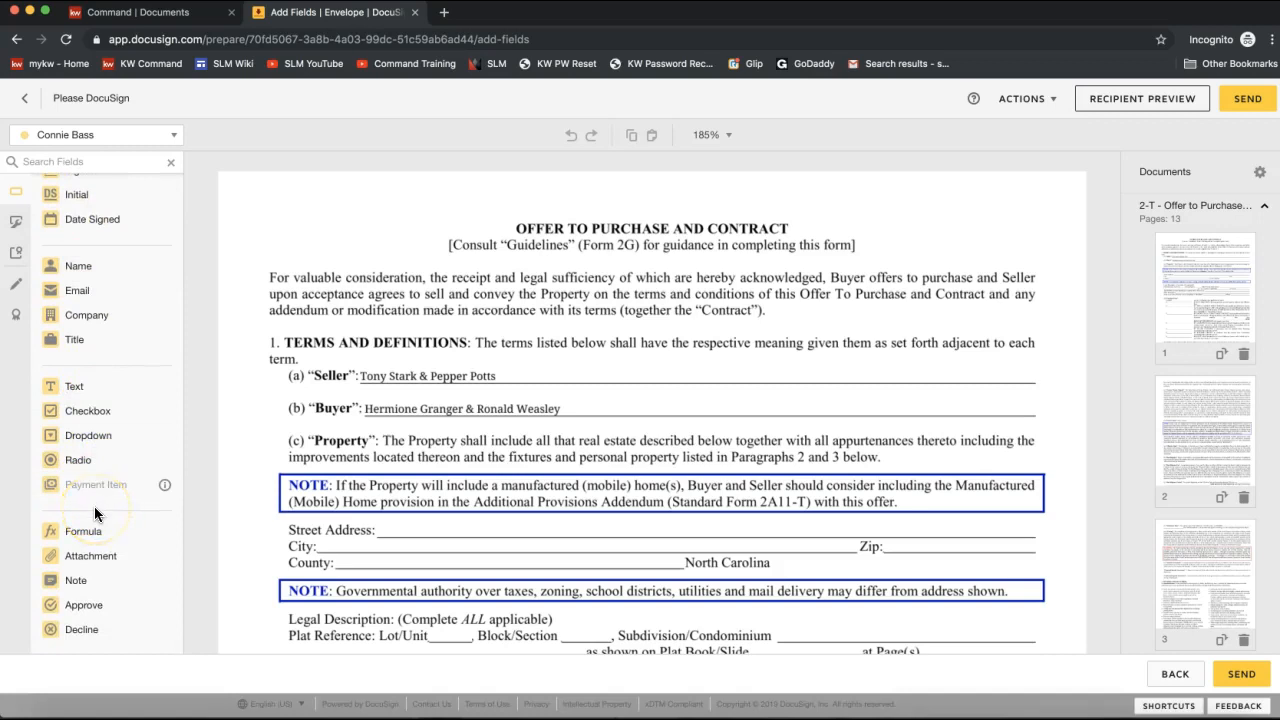
{"action": "scroll", "coordinate": [90, 400], "scroll_direction": "up", "scroll_amount": 2}
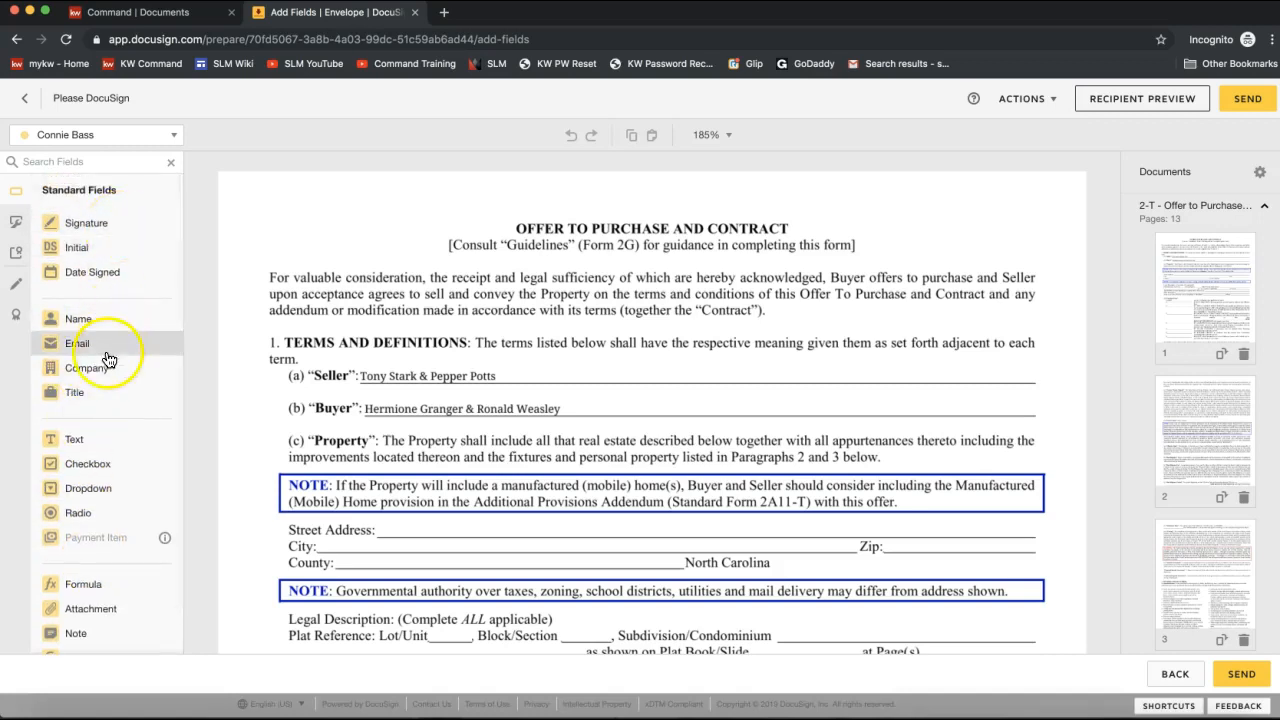
{"action": "left_click_drag", "start_coordinate": [84, 453], "coordinate": [358, 368]}
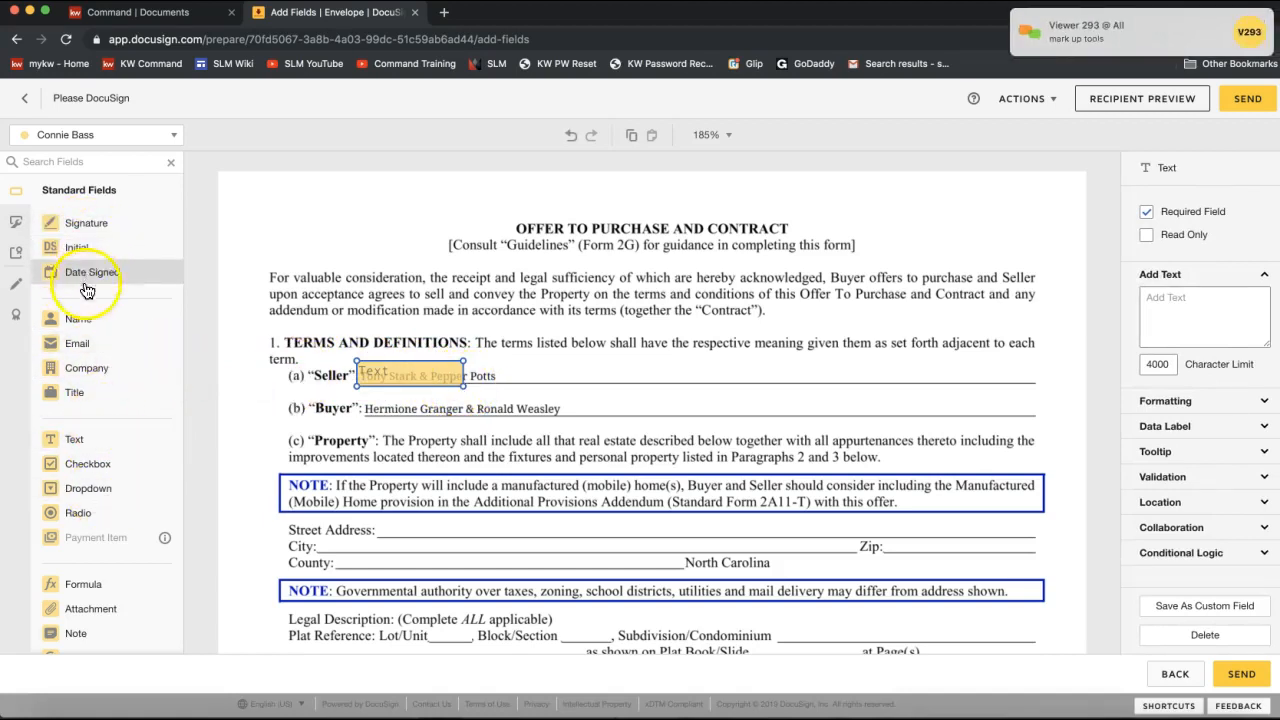
{"action": "scroll", "coordinate": [84, 340], "scroll_direction": "down", "scroll_amount": 1}
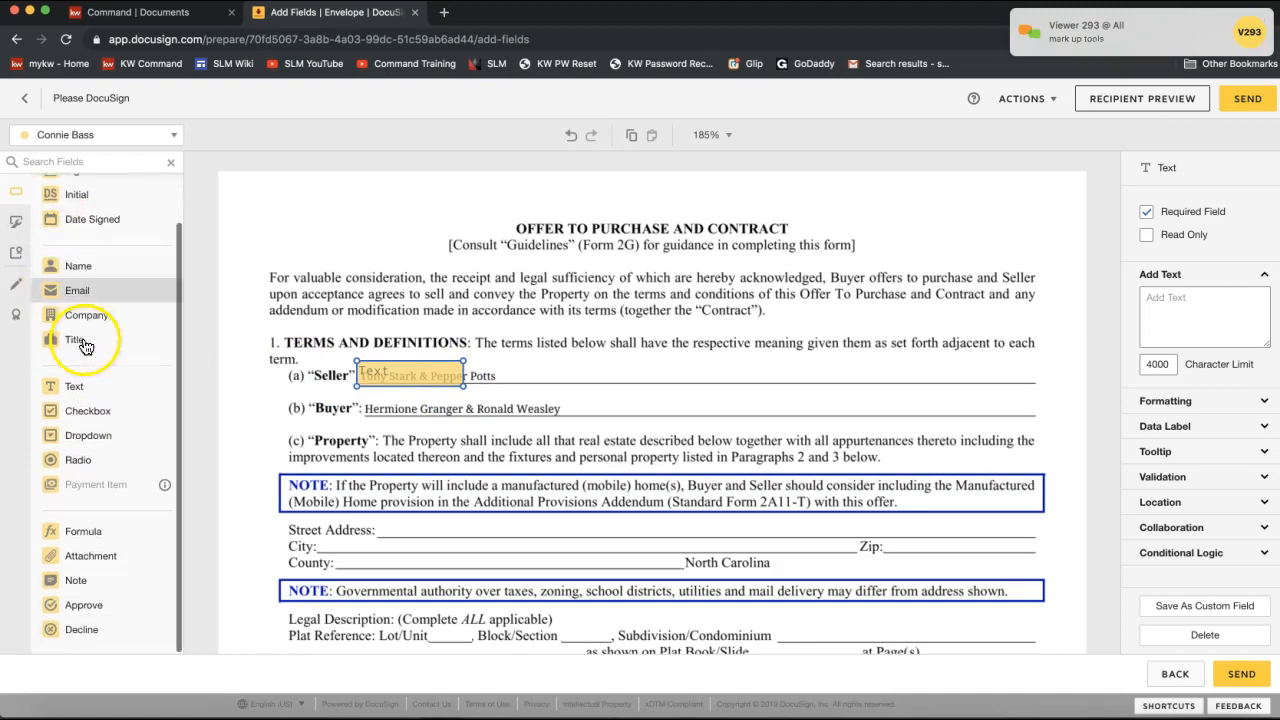
{"action": "left_click", "coordinate": [15, 283]}
Strike a markup line through the original seller names on page 1.
{"action": "left_click_drag", "start_coordinate": [418, 376], "coordinate": [662, 336]}
{"action": "left_click", "coordinate": [75, 223]}
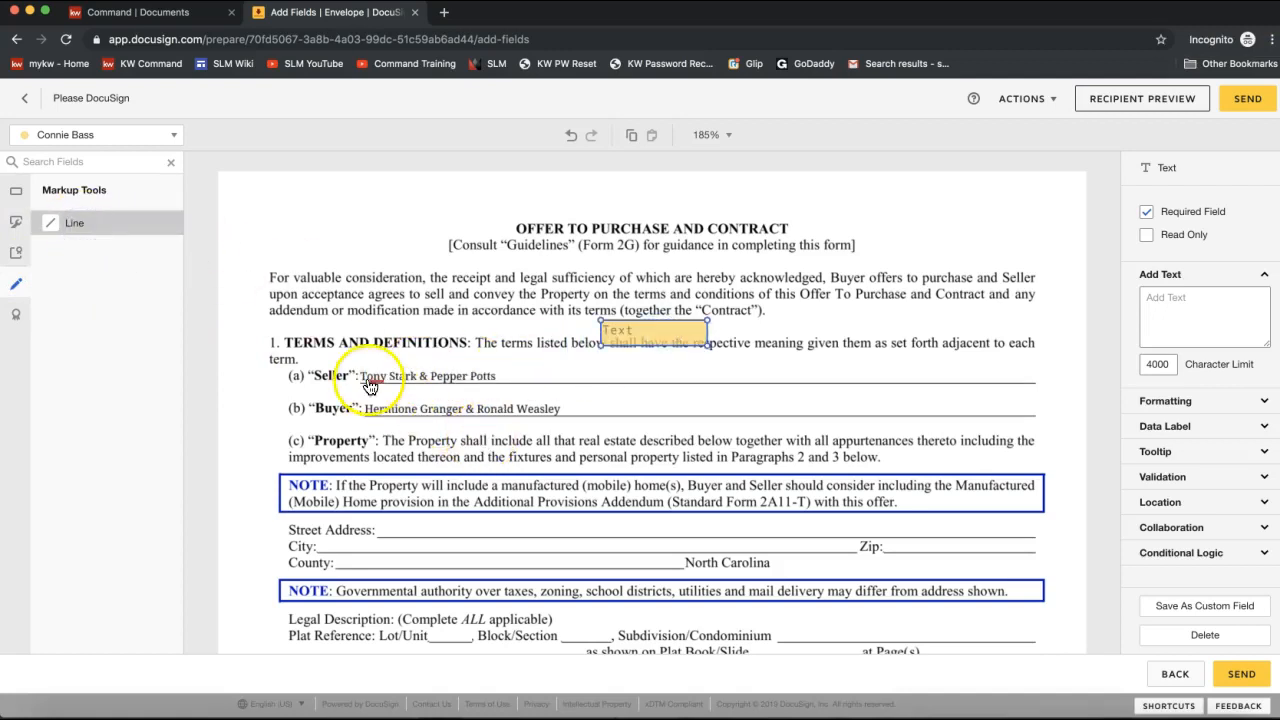
{"action": "left_click_drag", "start_coordinate": [362, 376], "coordinate": [513, 375]}
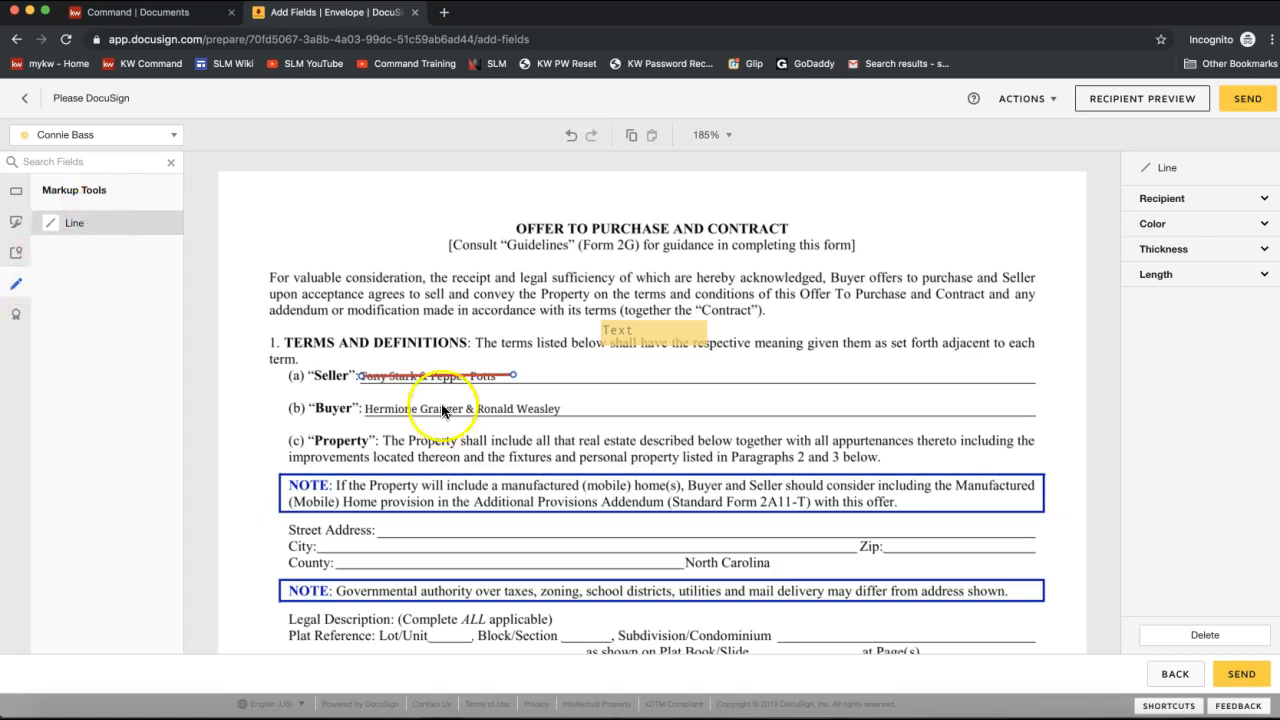
Move the Text field onto the Seller line and fill in the corrected seller's full name.
{"action": "left_click_drag", "start_coordinate": [647, 344], "coordinate": [645, 340]}
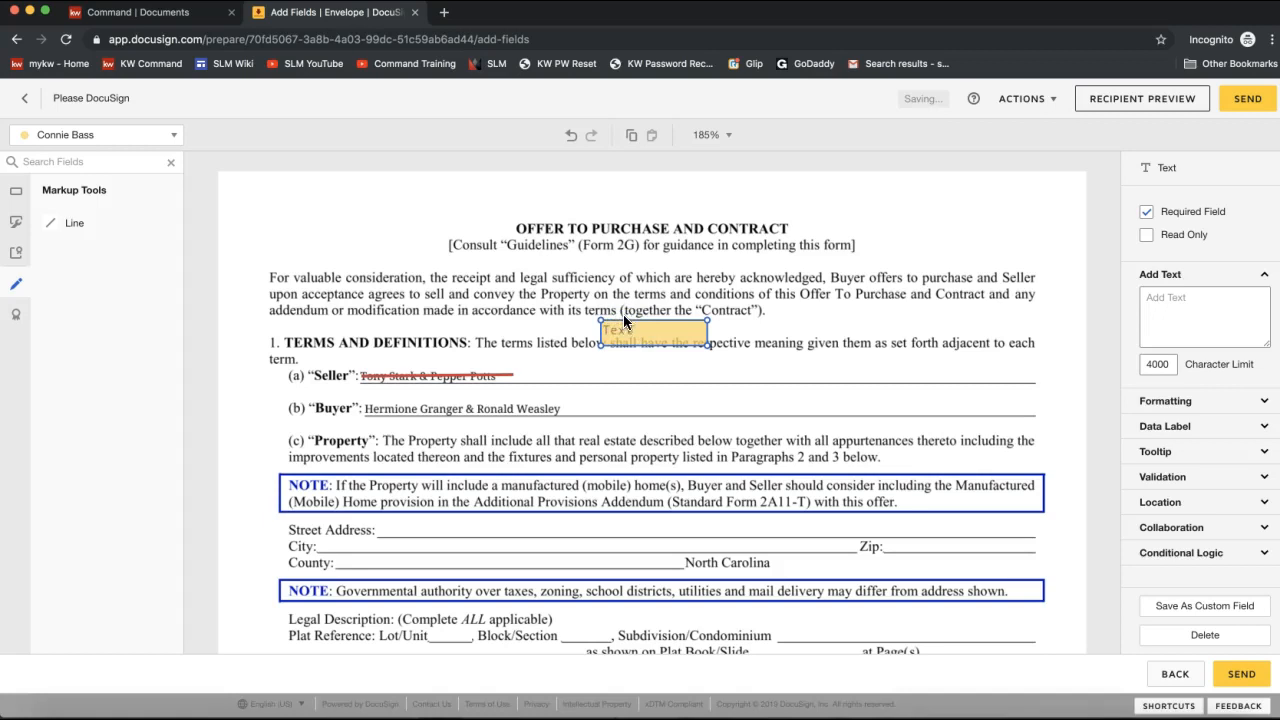
{"action": "left_click_drag", "start_coordinate": [619, 327], "coordinate": [545, 370]}
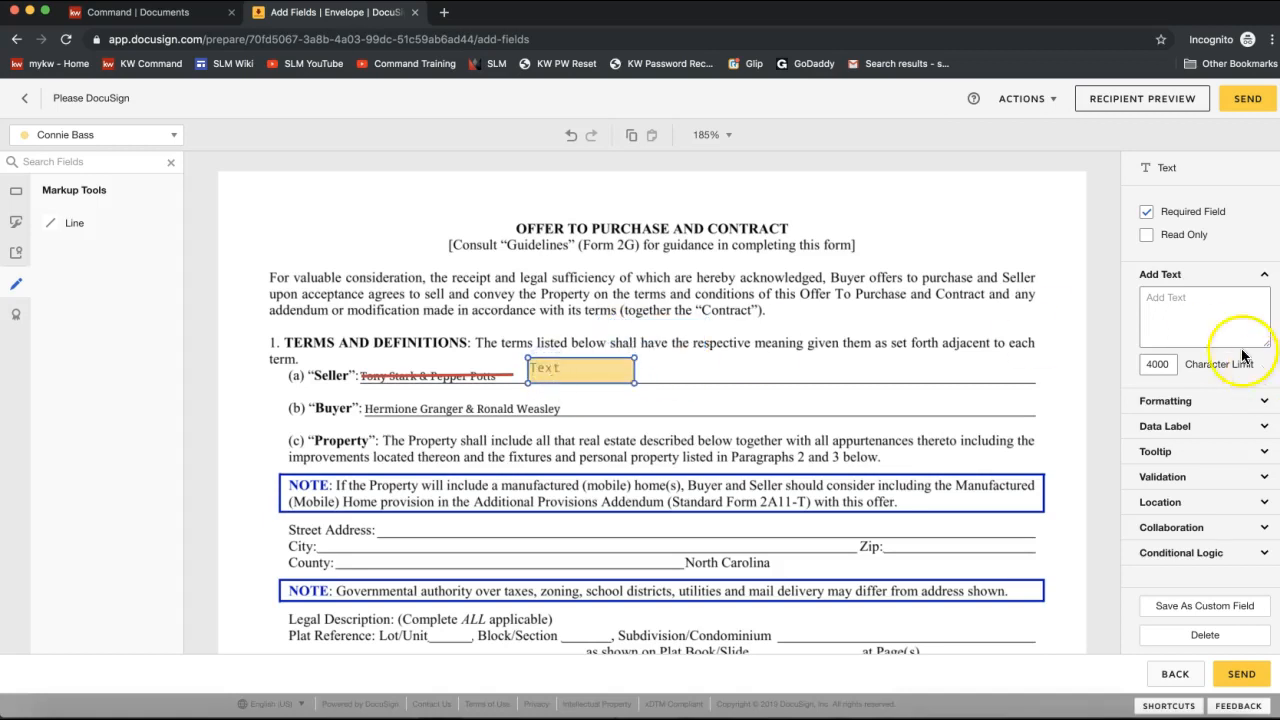
{"action": "left_click", "coordinate": [1207, 309]}
{"action": "type", "text": "Anthony Stark"}
{"action": "left_click", "coordinate": [1064, 408]}
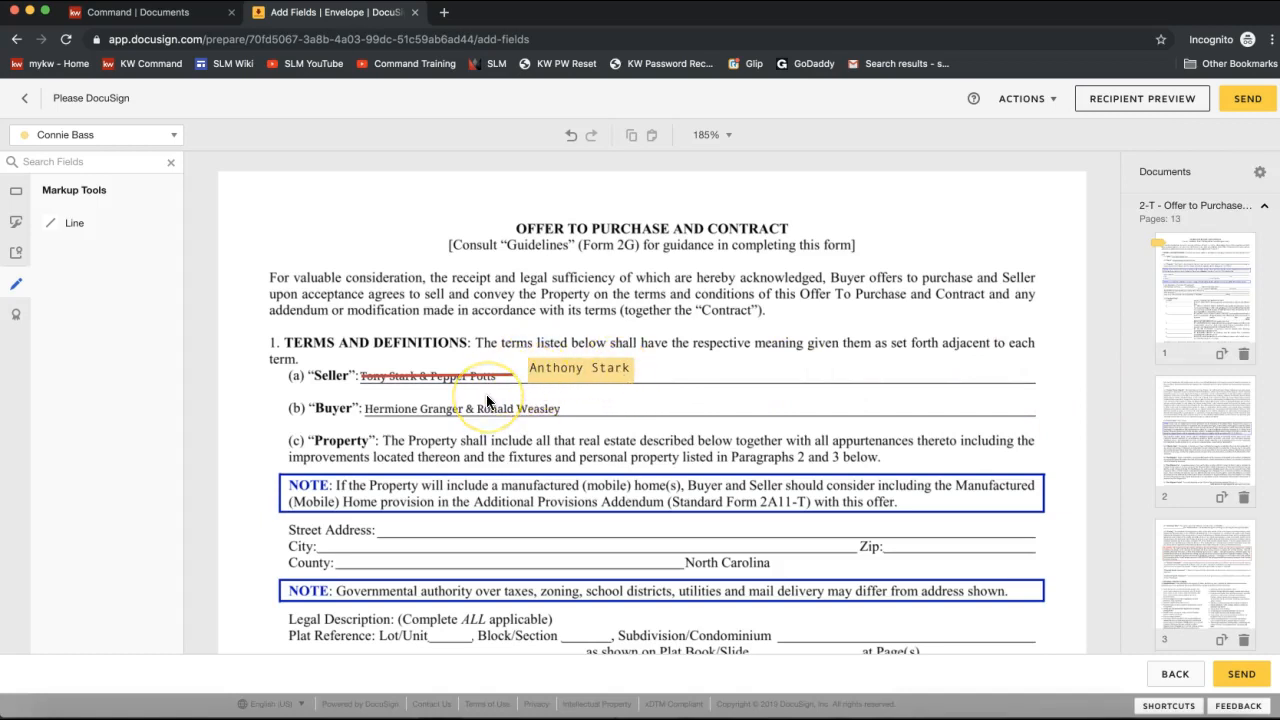
Navigate back to the envelope's field placement page and its actions list.
{"action": "left_click", "coordinate": [190, 137]}
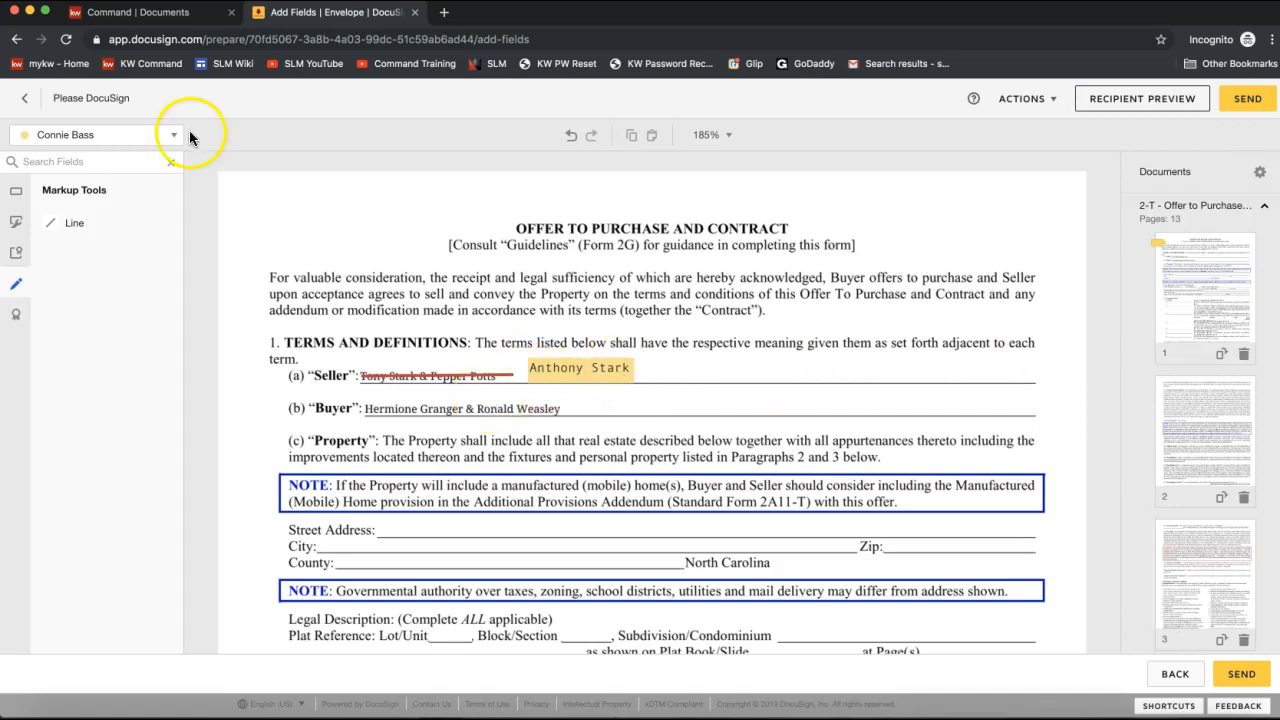
{"action": "left_click", "coordinate": [30, 102]}
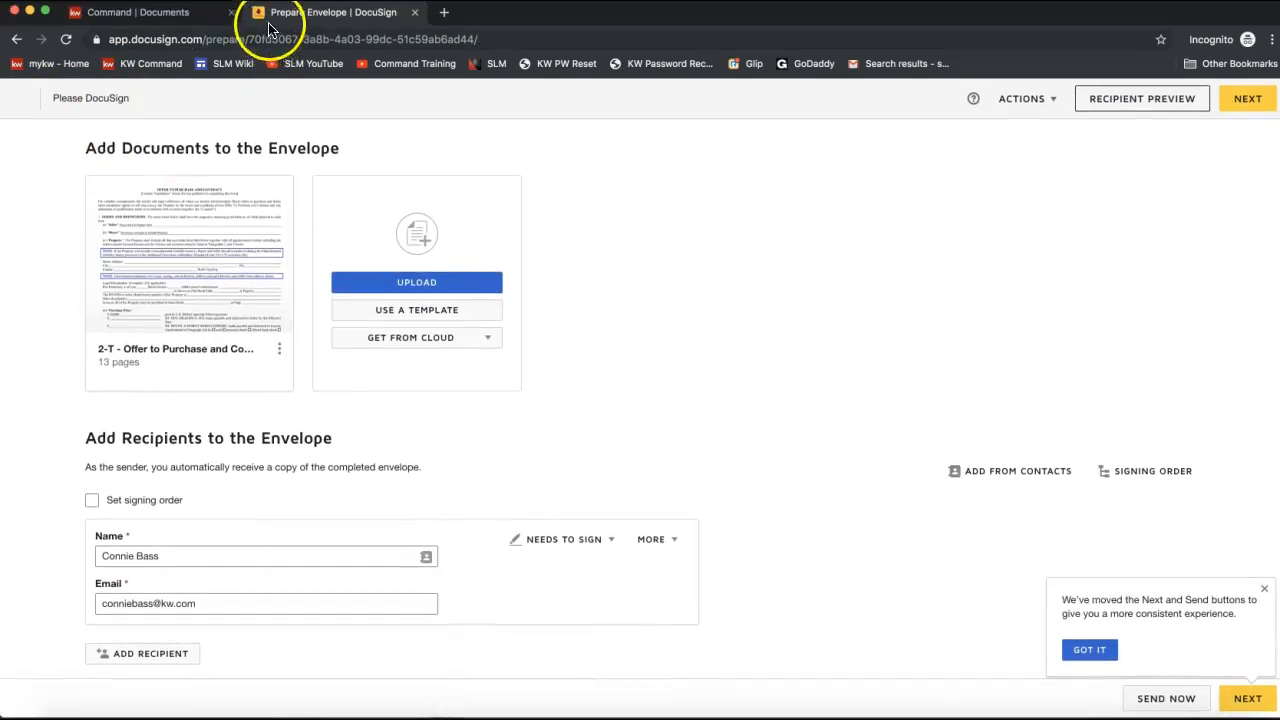
{"action": "left_click", "coordinate": [18, 40]}
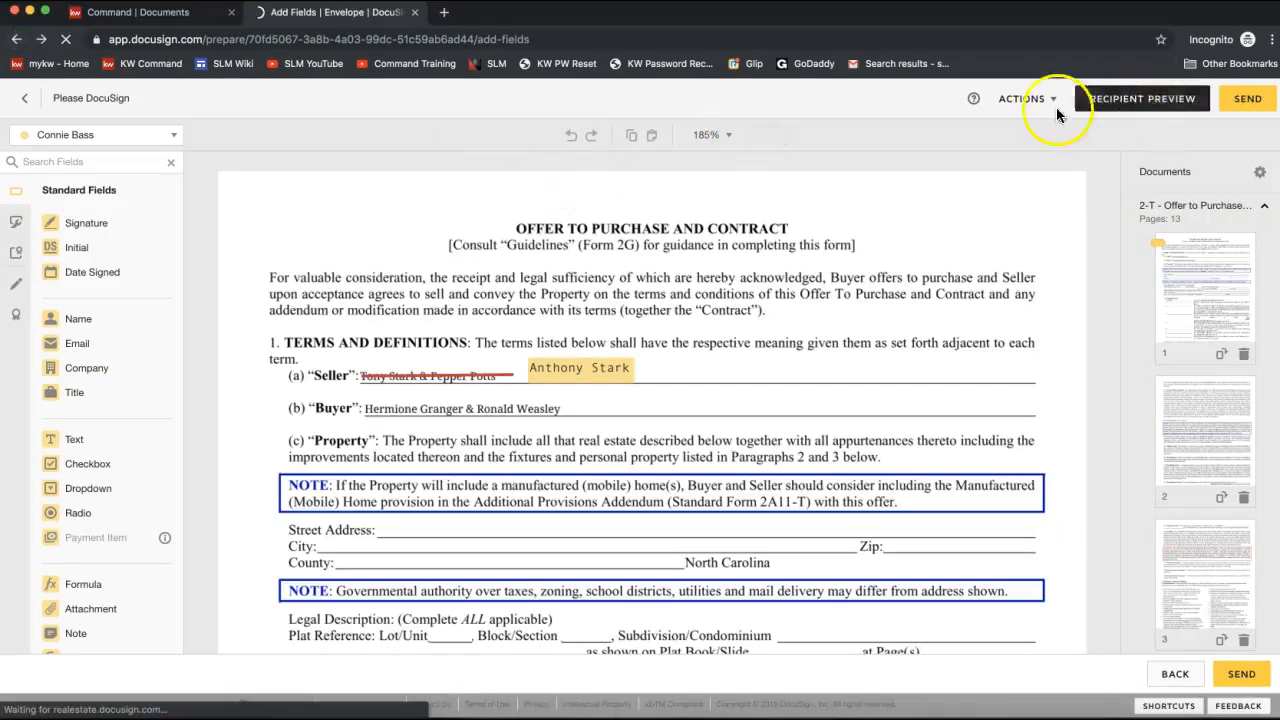
{"action": "left_click", "coordinate": [1022, 99]}
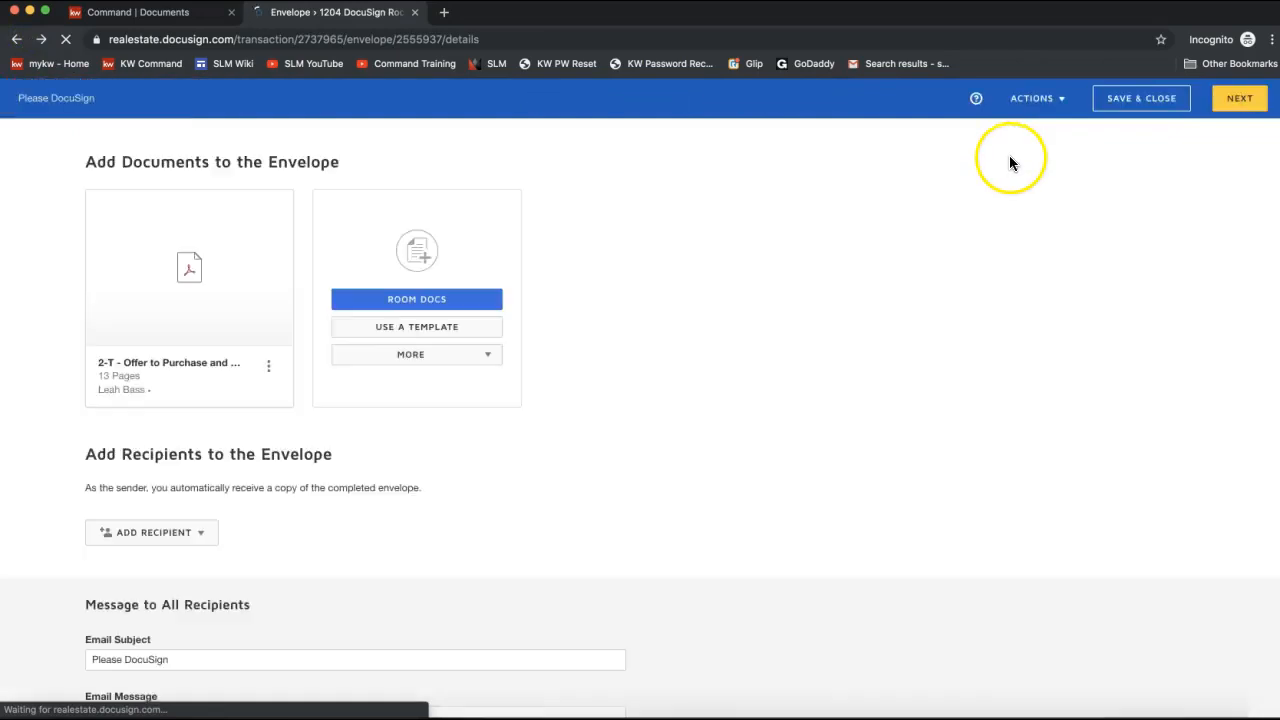
Save & Close the envelope to the Weasley room's envelope list, then pick Settings from the avatar menu.
{"action": "left_click", "coordinate": [1125, 99]}
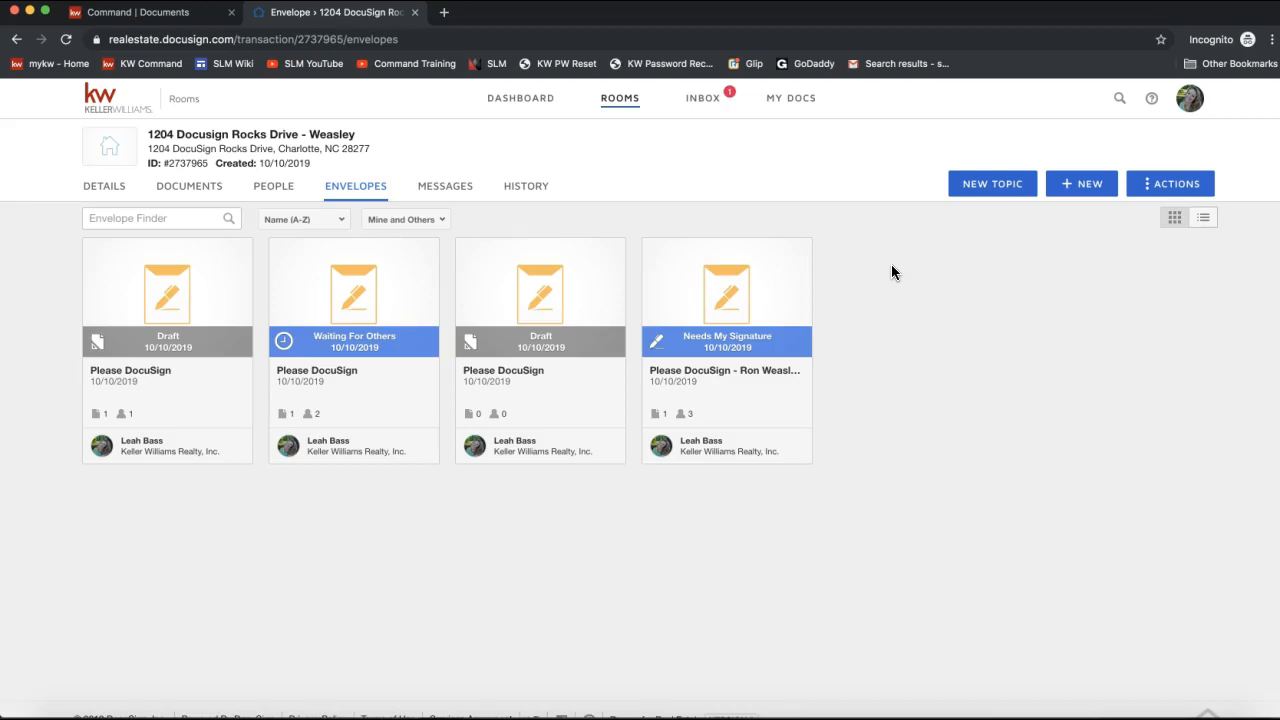
{"action": "left_click", "coordinate": [1190, 100]}
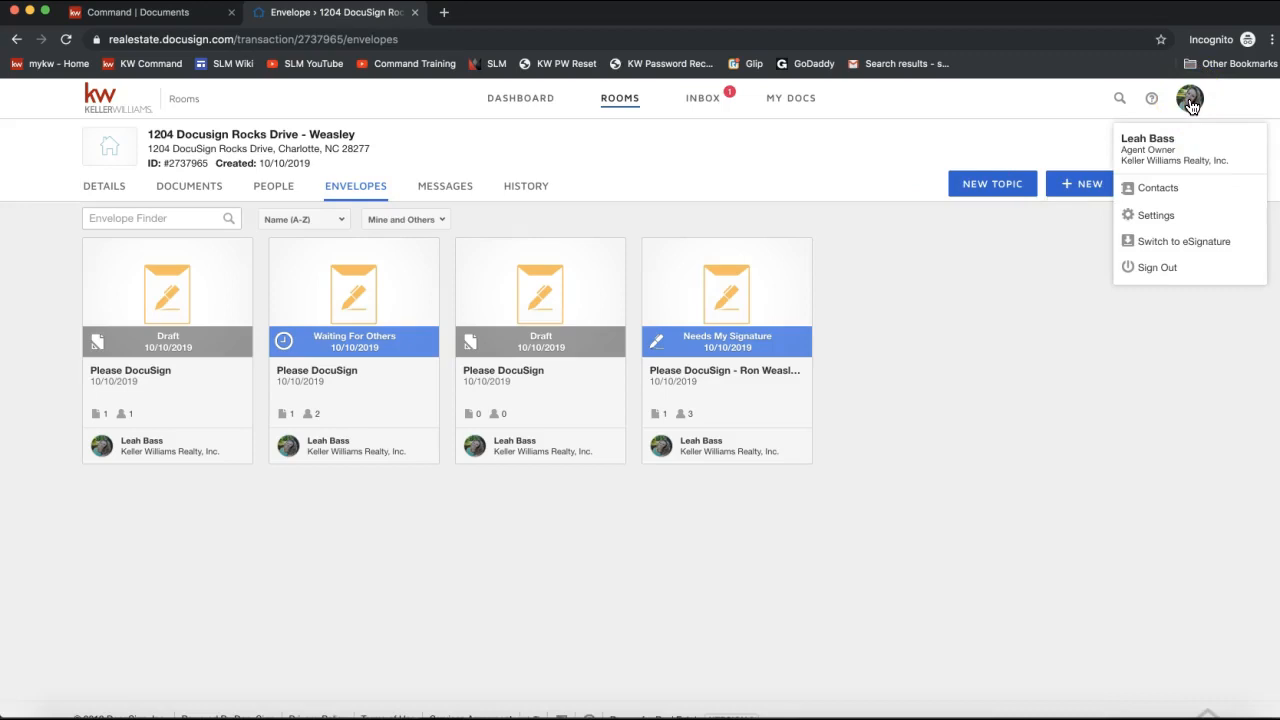
{"action": "left_click", "coordinate": [1190, 106]}
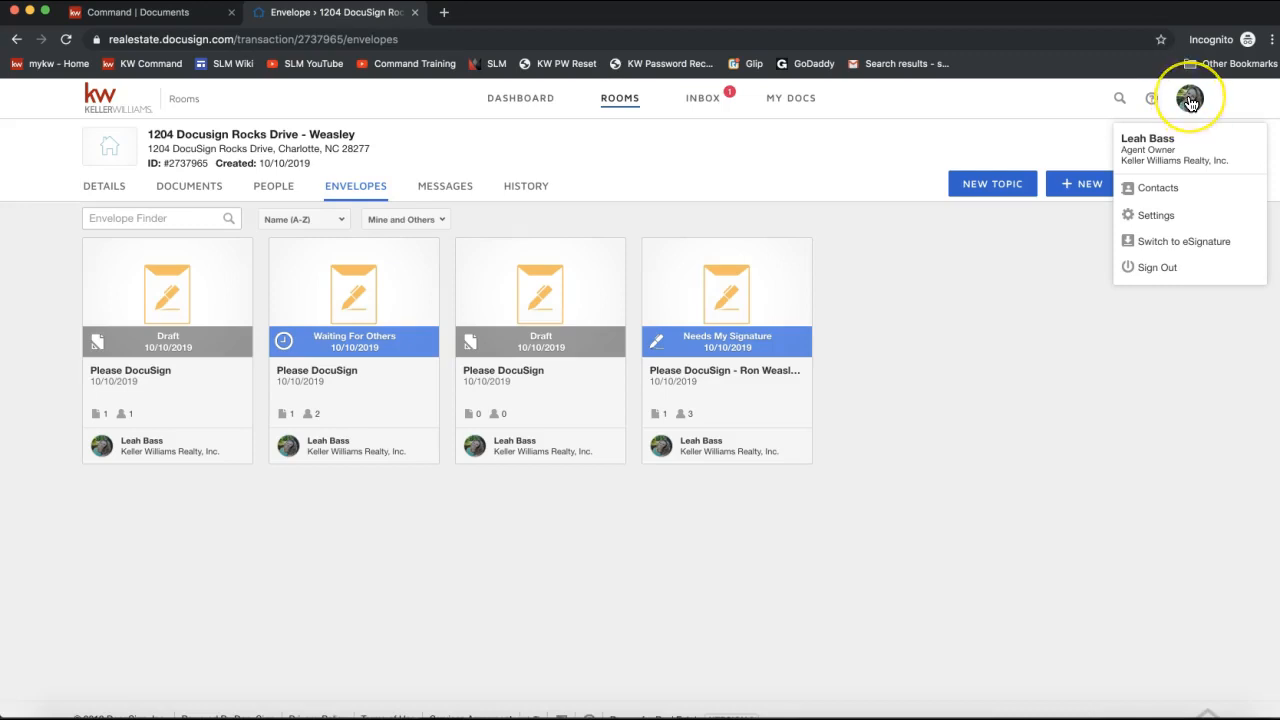
{"action": "left_click", "coordinate": [1181, 220]}
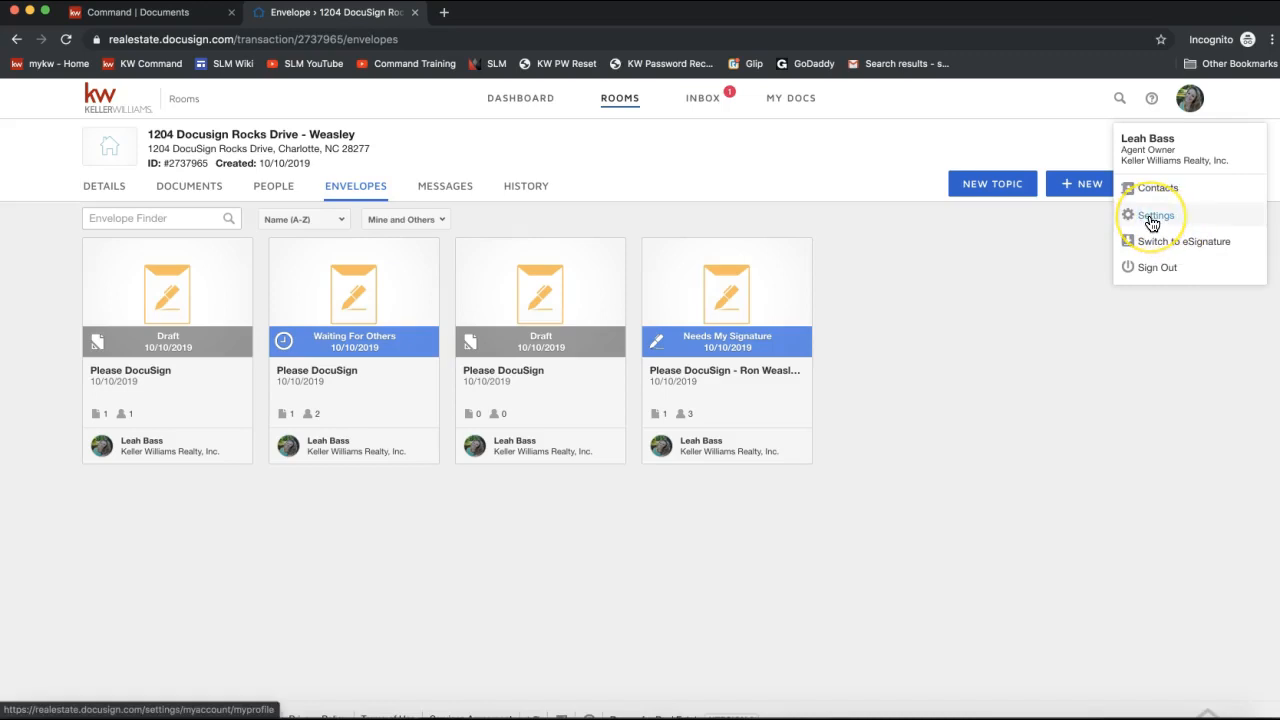
{"action": "left_click", "coordinate": [1153, 216]}
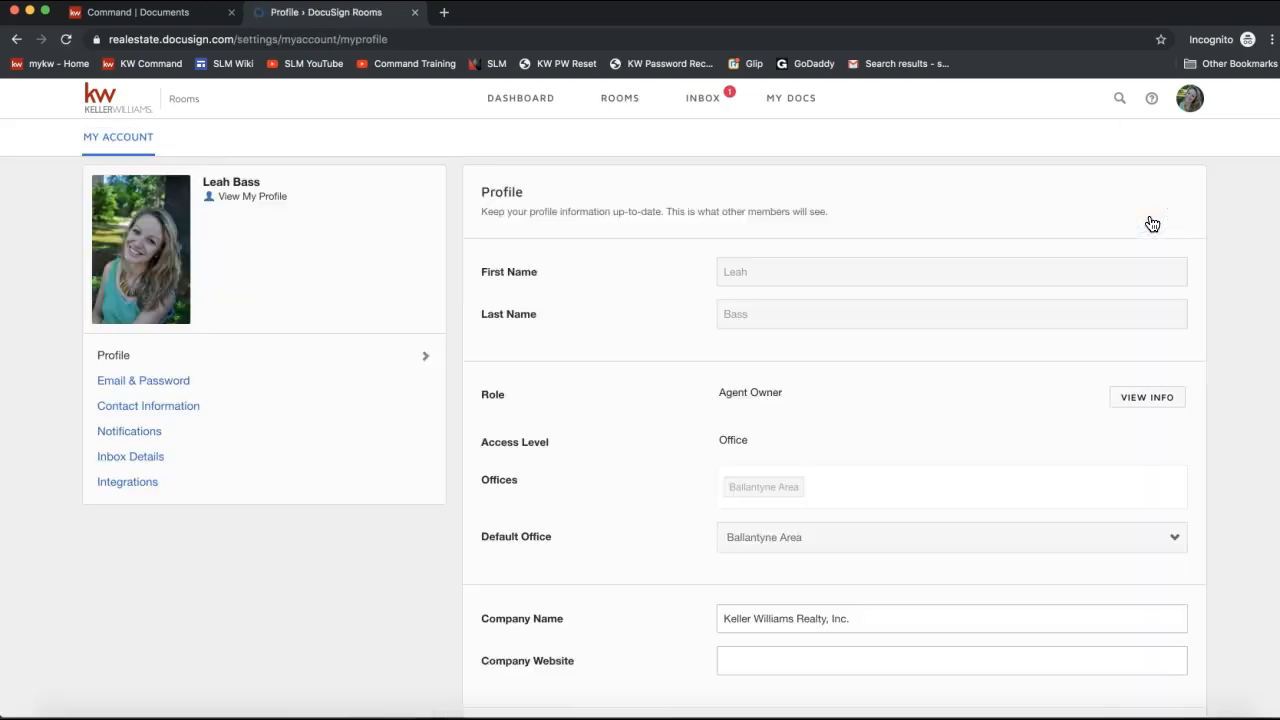
Open My Account settings and check the Default Office (Ballantyne Area) and Eastern time zone, leaving both unchanged.
{"action": "left_click", "coordinate": [1188, 108]}
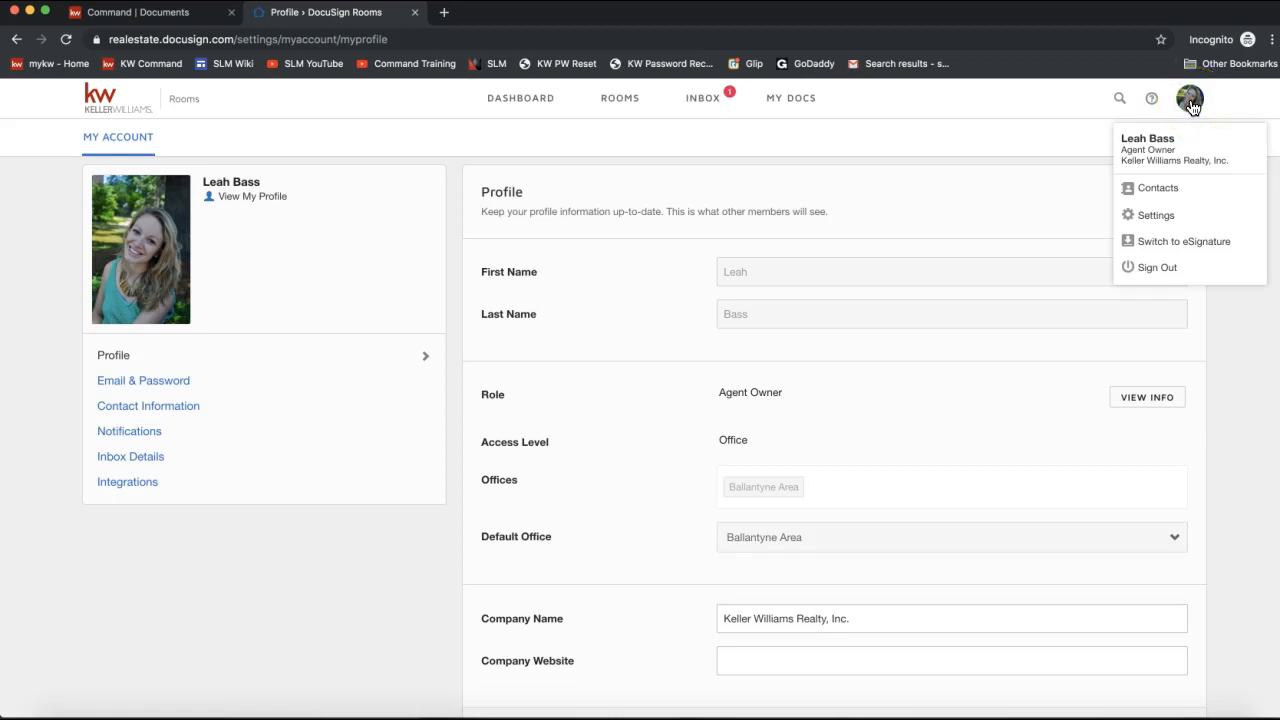
{"action": "left_click", "coordinate": [1161, 218]}
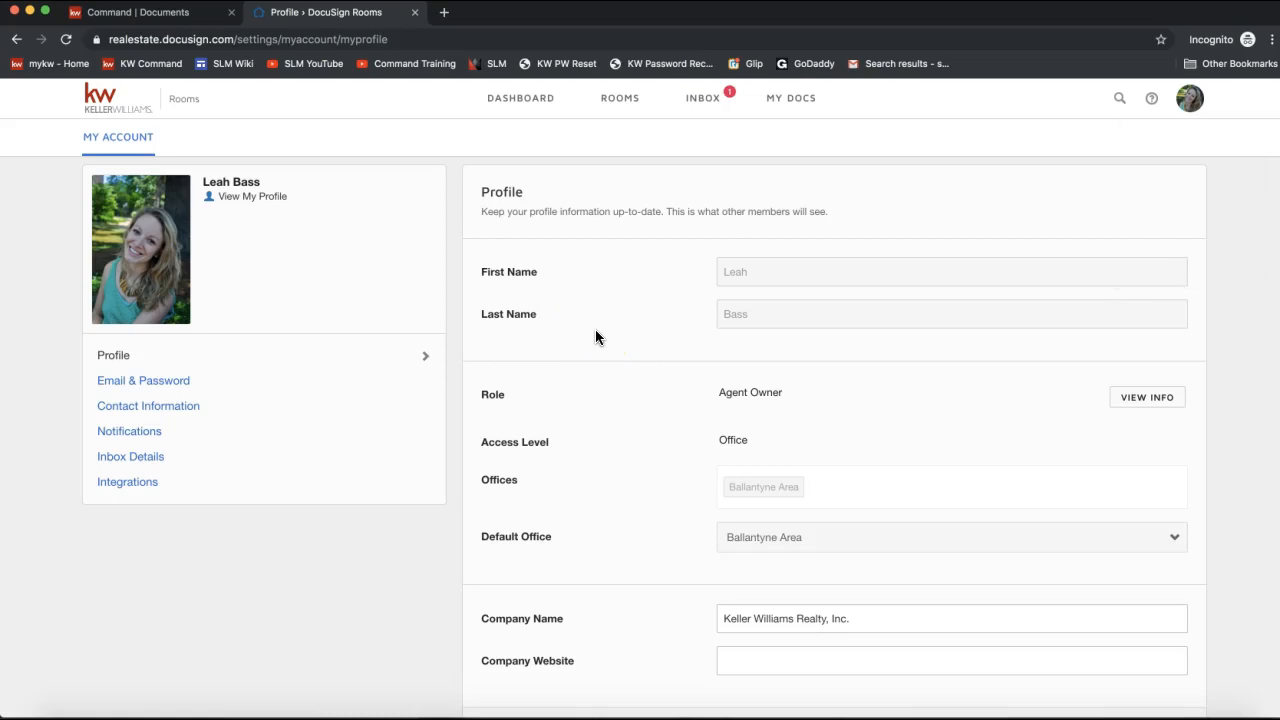
{"action": "scroll", "coordinate": [644, 370], "scroll_direction": "down", "scroll_amount": 2}
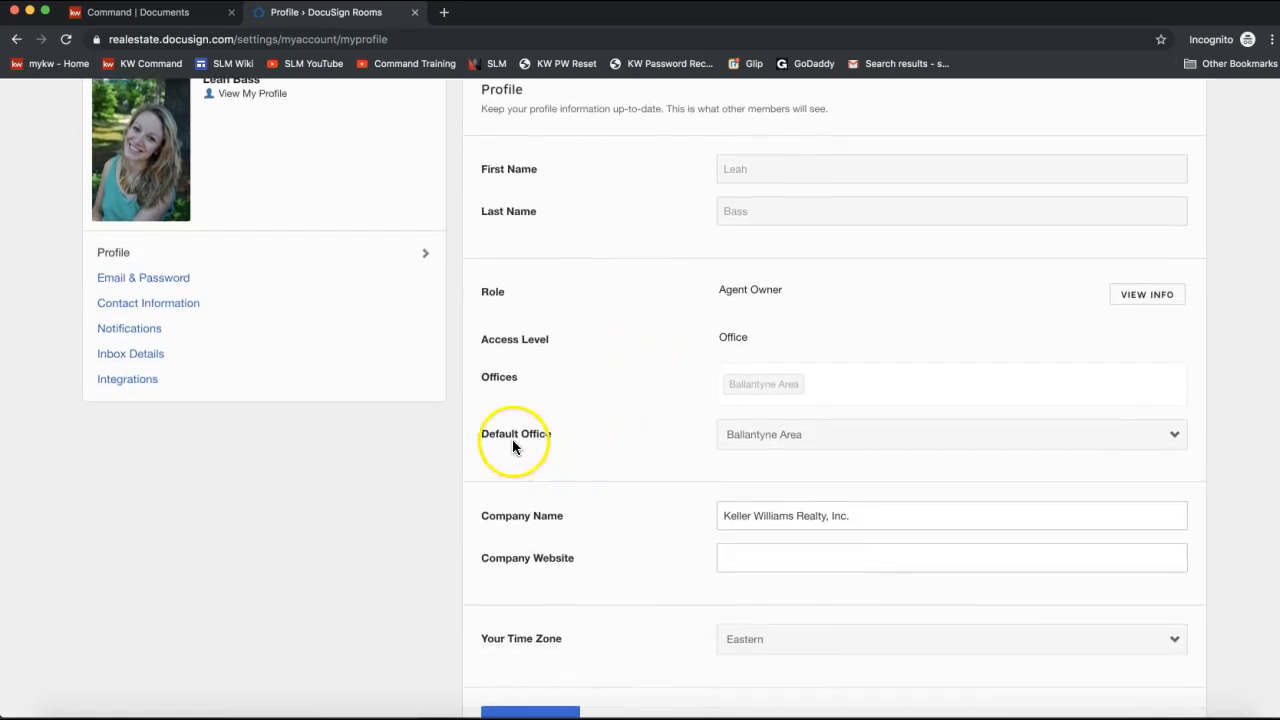
{"action": "left_click", "coordinate": [743, 440]}
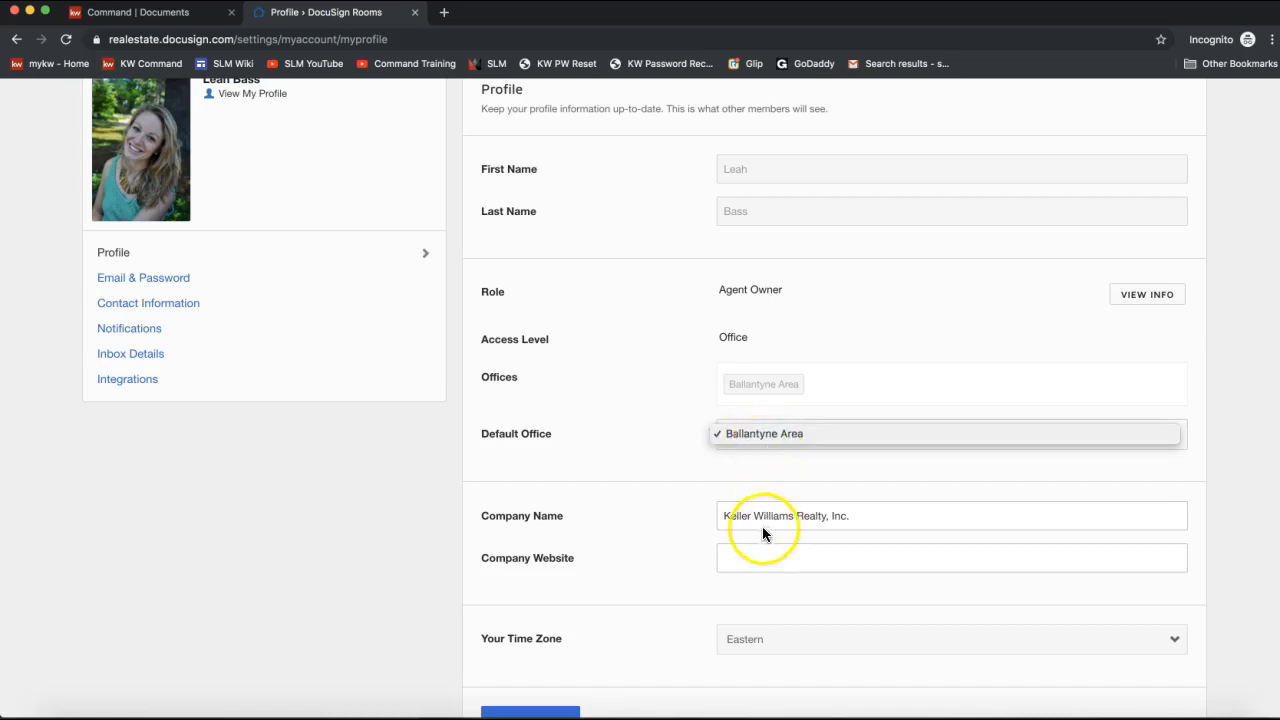
{"action": "left_click", "coordinate": [726, 509]}
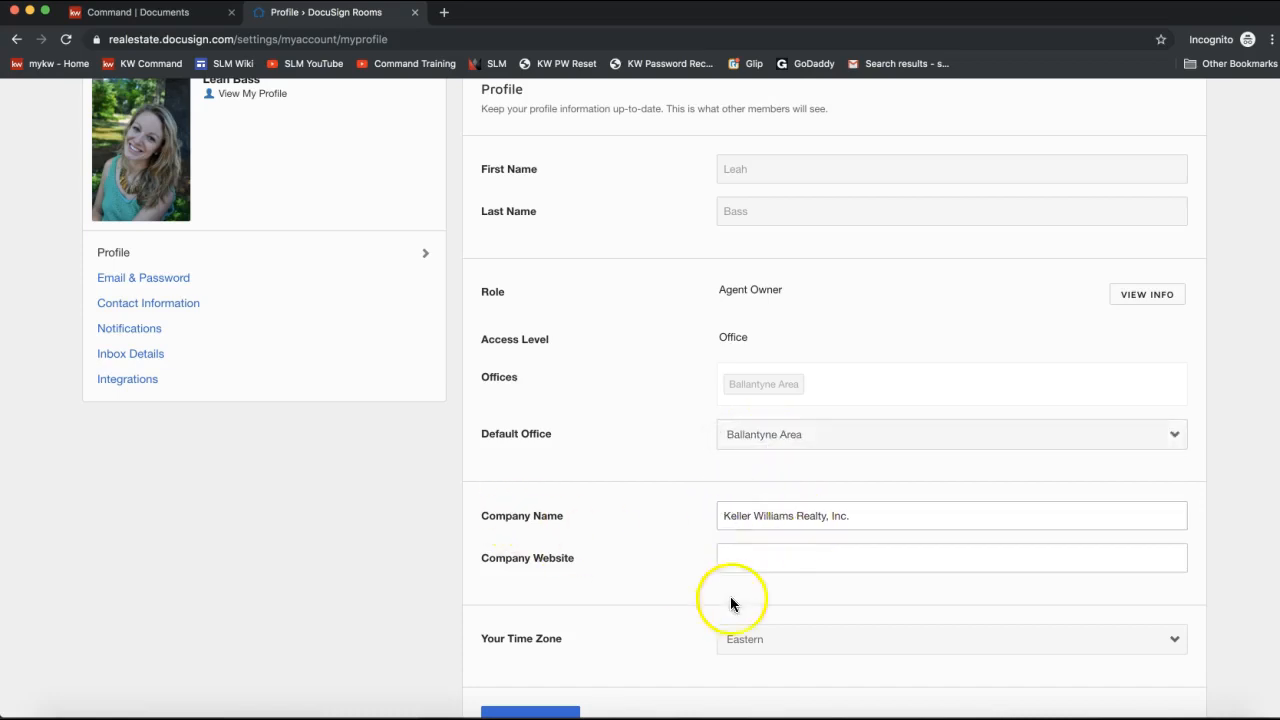
{"action": "left_click", "coordinate": [733, 639]}
{"action": "left_click", "coordinate": [677, 577]}
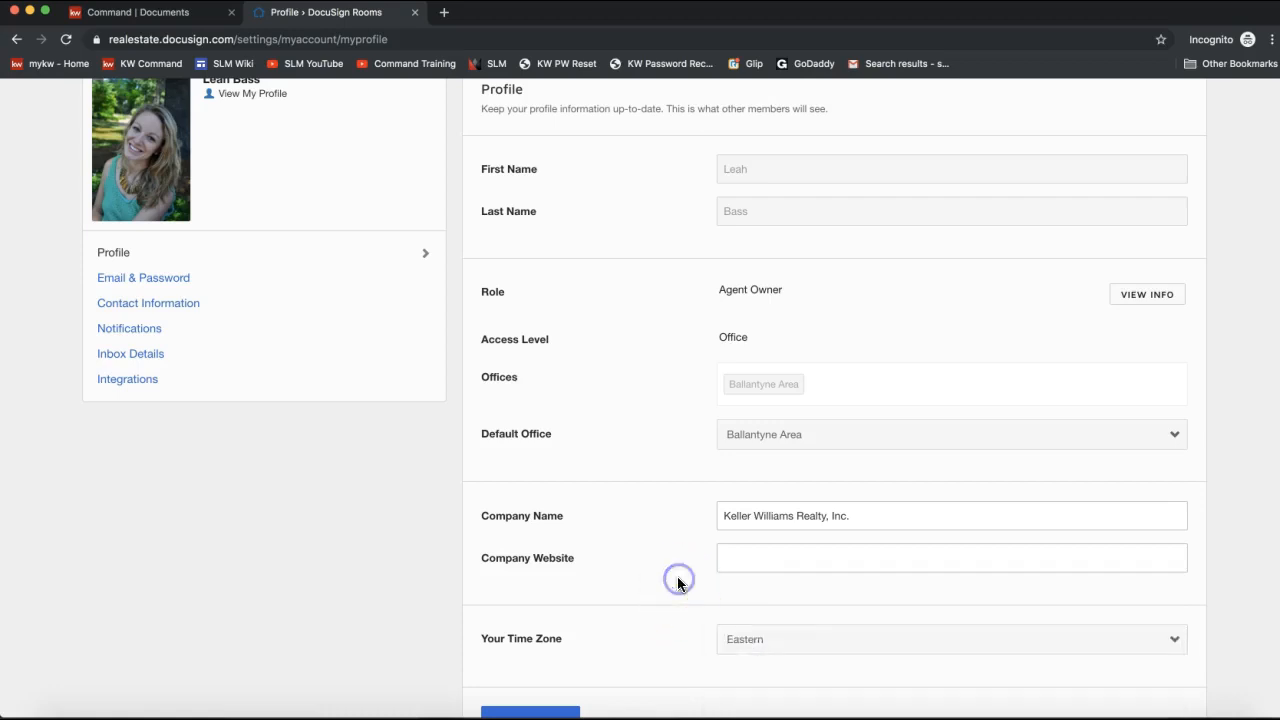
{"action": "scroll", "coordinate": [366, 409], "scroll_direction": "up", "scroll_amount": 2}
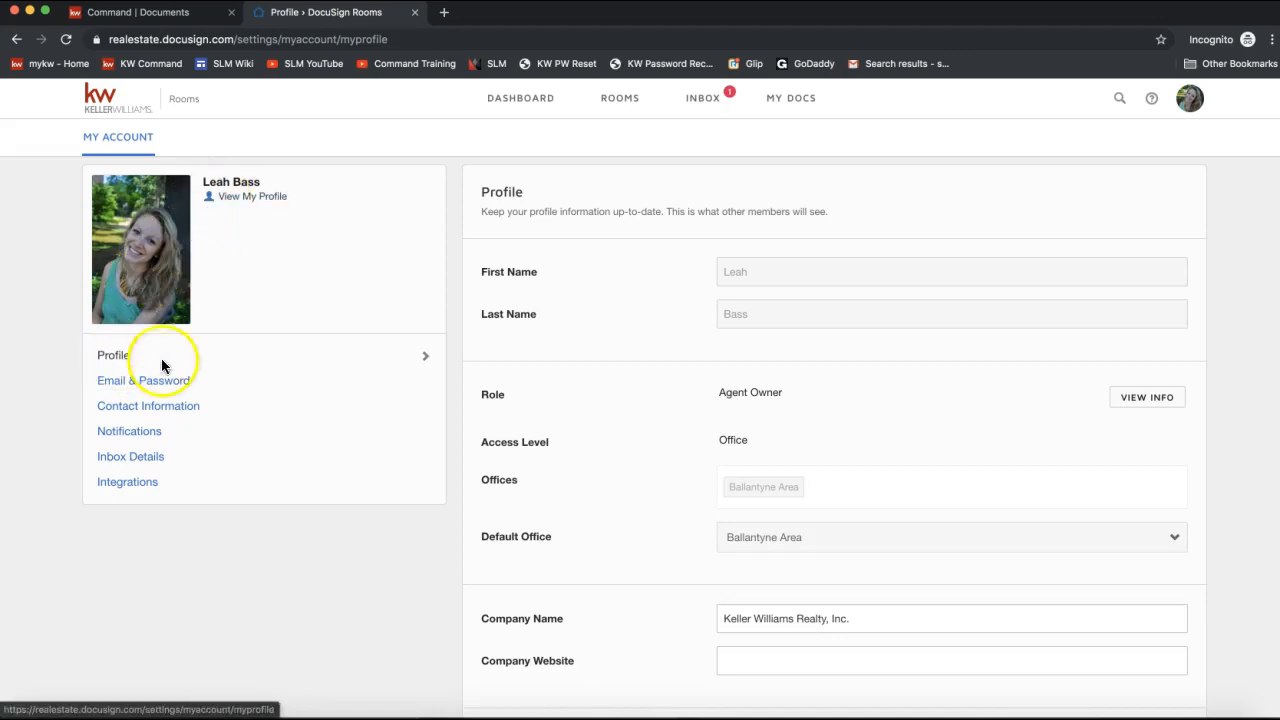
Look at Email & Password, then Contact Information, inspecting the Address 1 office field.
{"action": "left_click", "coordinate": [133, 390]}
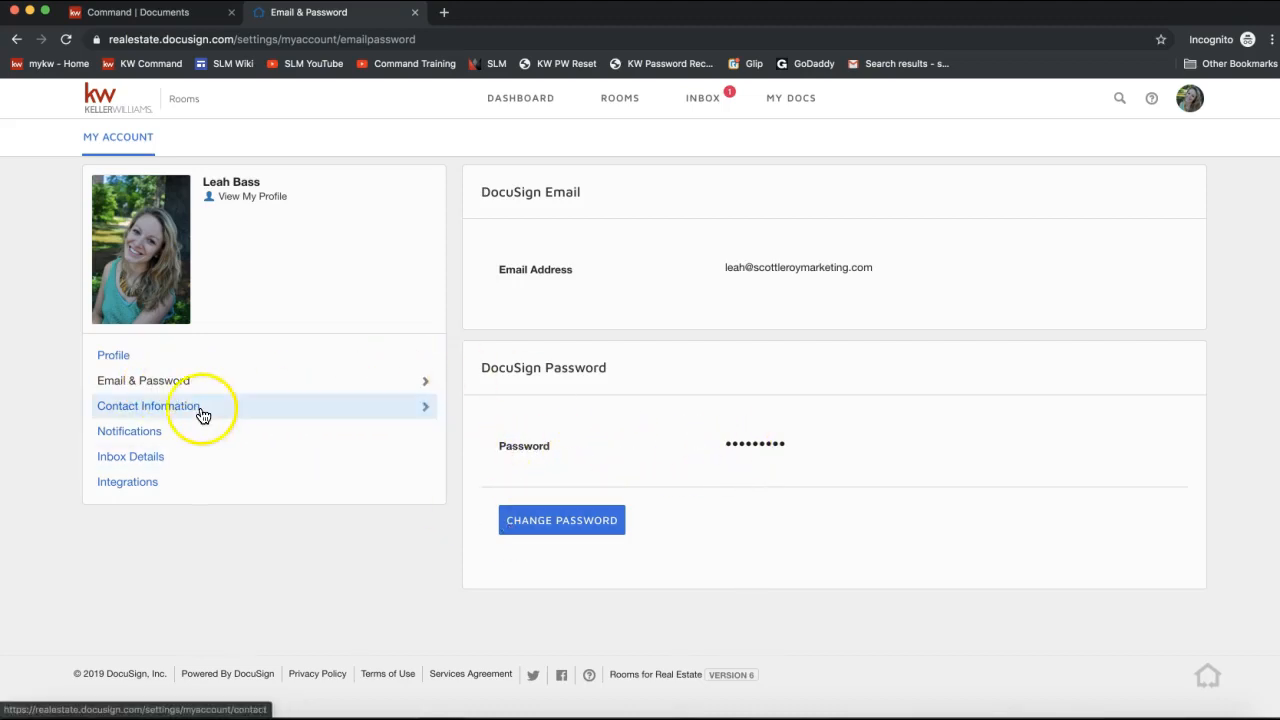
{"action": "left_click", "coordinate": [128, 411]}
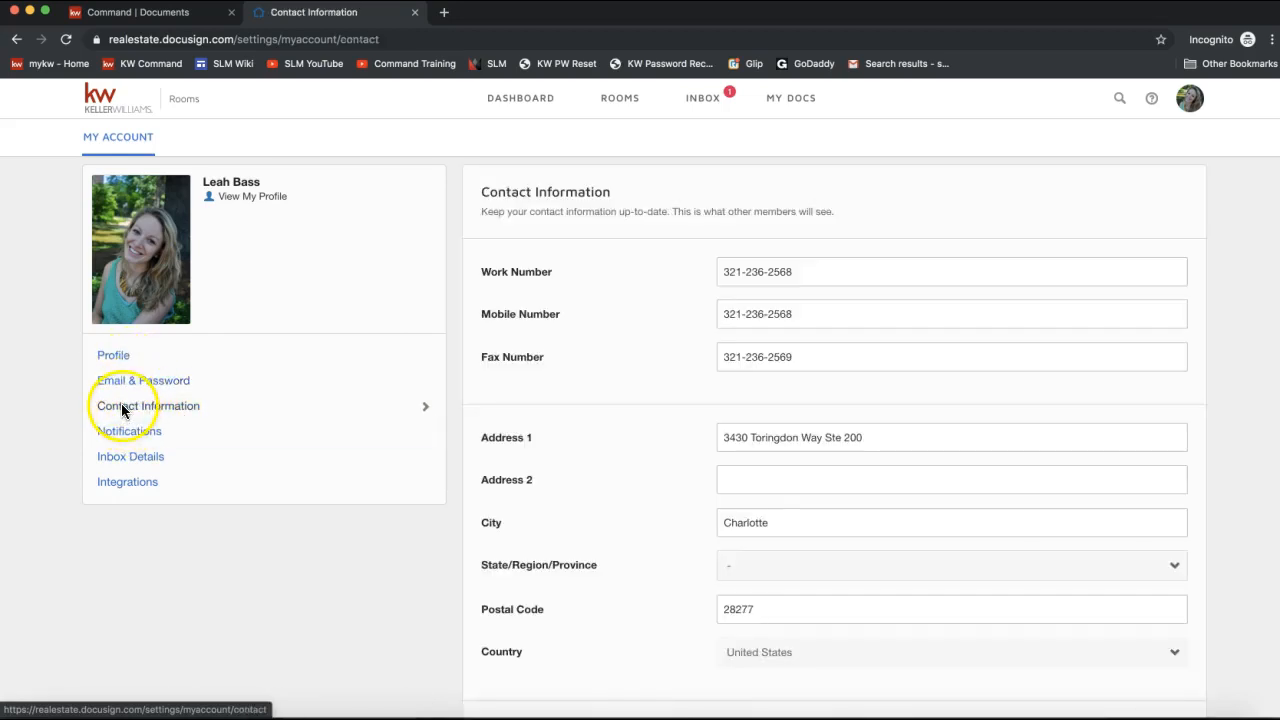
{"action": "scroll", "coordinate": [634, 435], "scroll_direction": "down", "scroll_amount": 3}
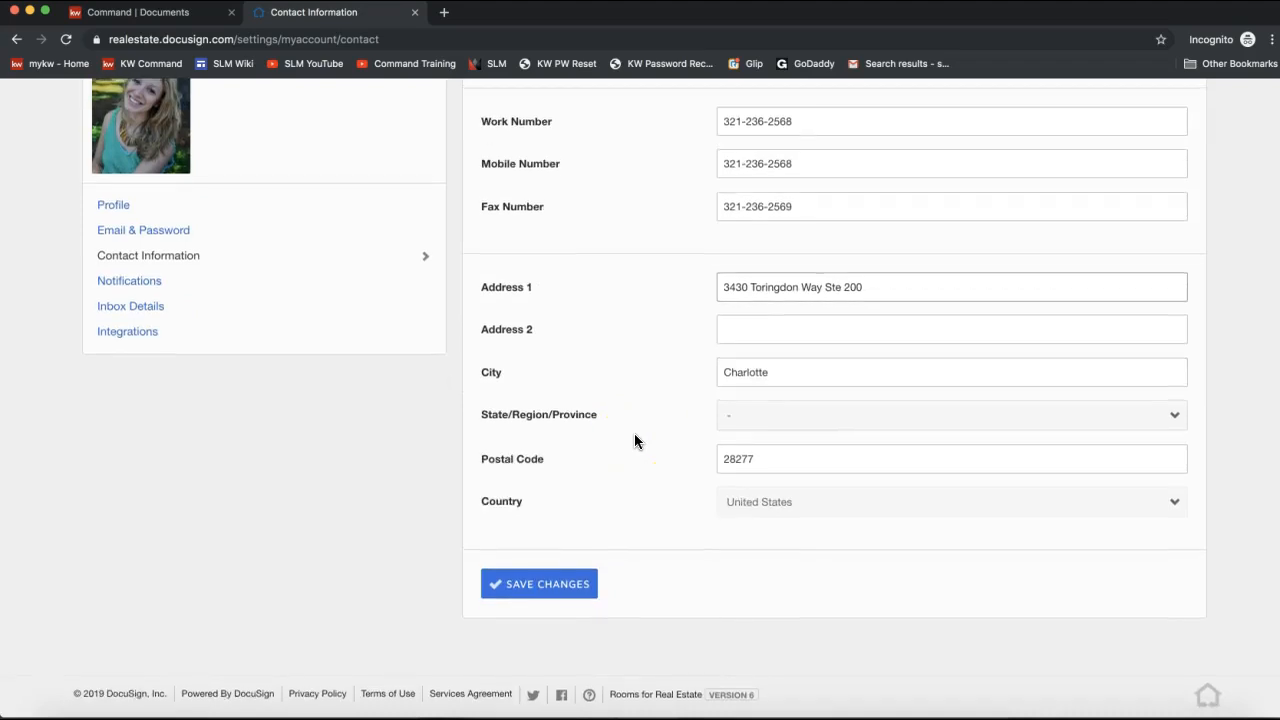
{"action": "scroll", "coordinate": [634, 435], "scroll_direction": "up", "scroll_amount": 3}
{"action": "left_click", "coordinate": [808, 445]}
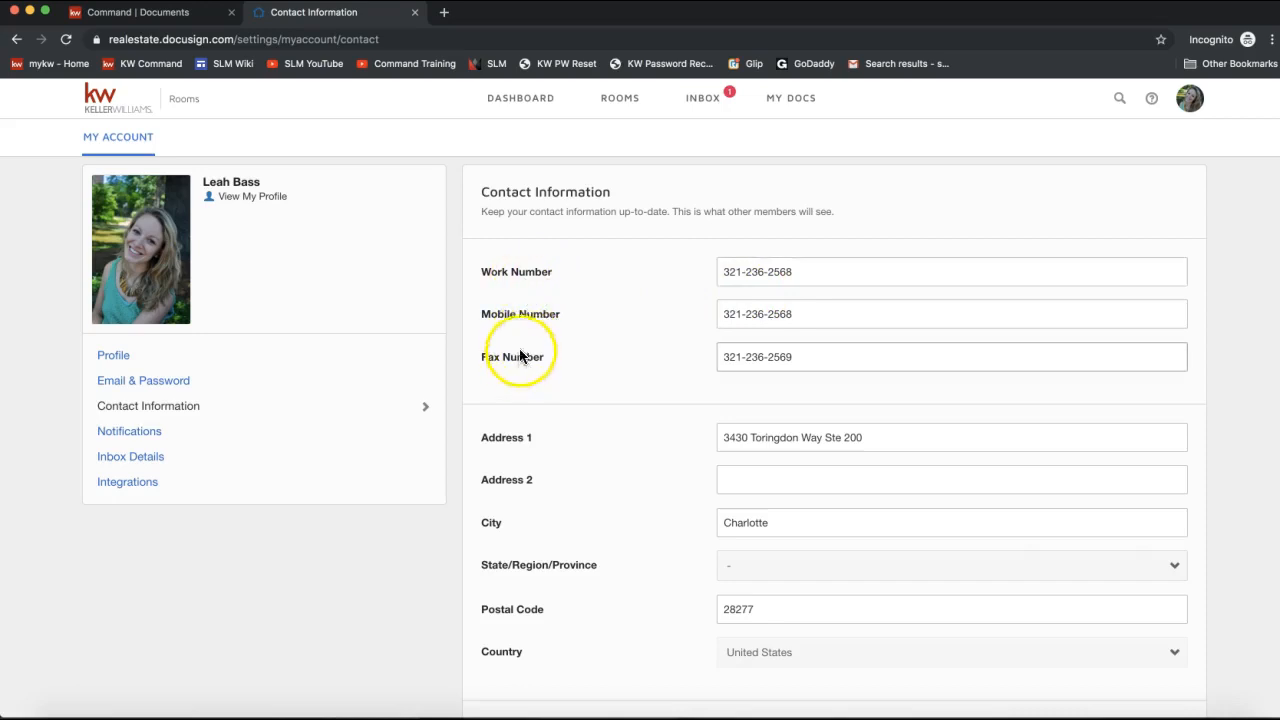
{"action": "scroll", "coordinate": [754, 340], "scroll_direction": "down", "scroll_amount": 2}
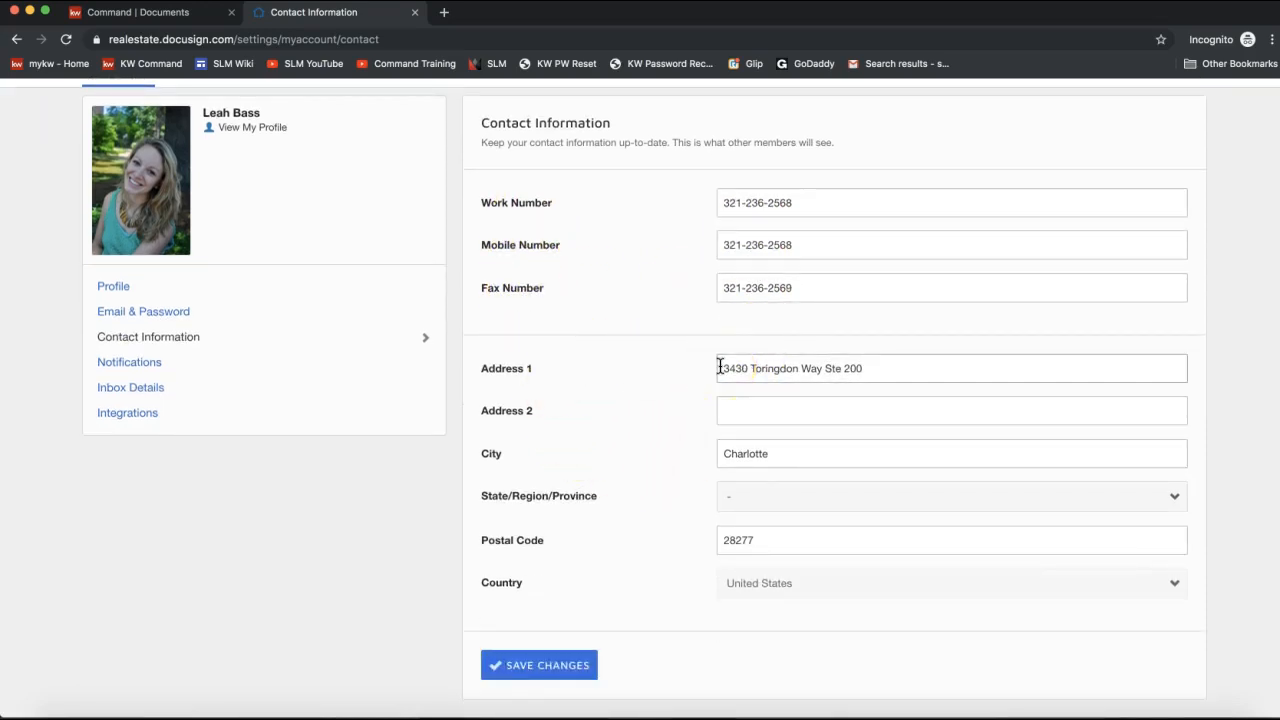
{"action": "left_click", "coordinate": [663, 372]}
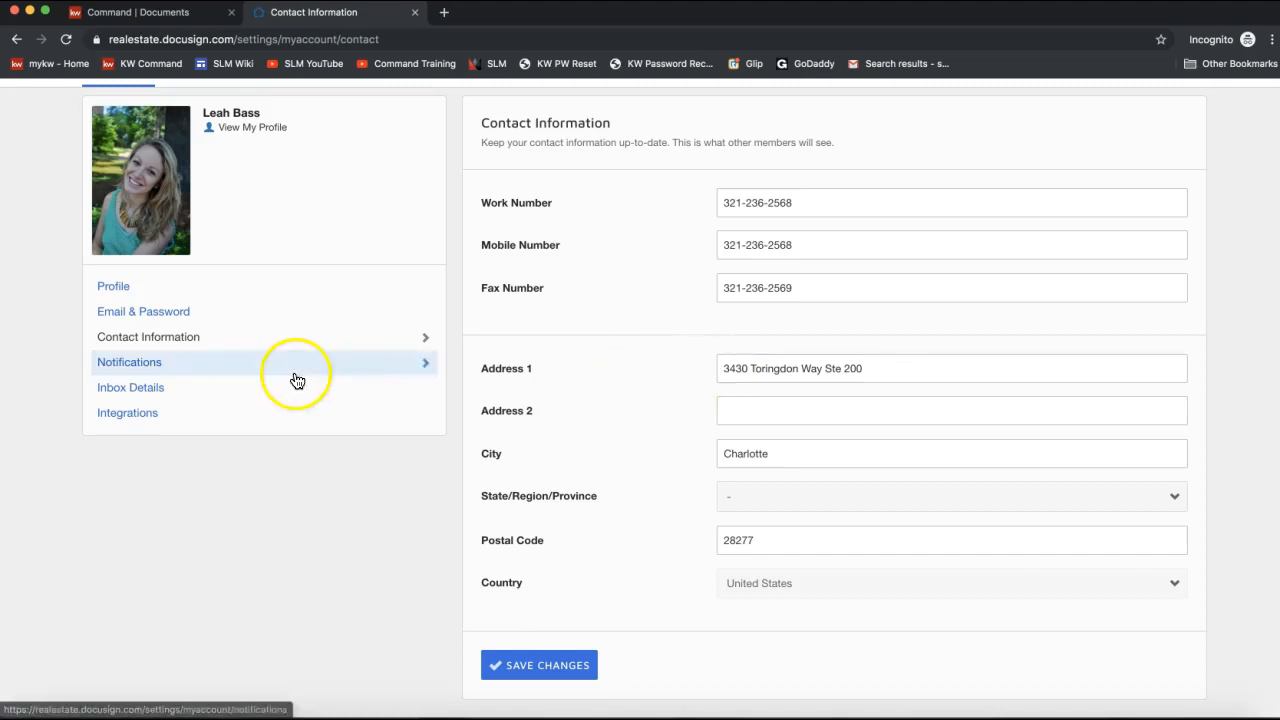
{"action": "left_click", "coordinate": [204, 376]}
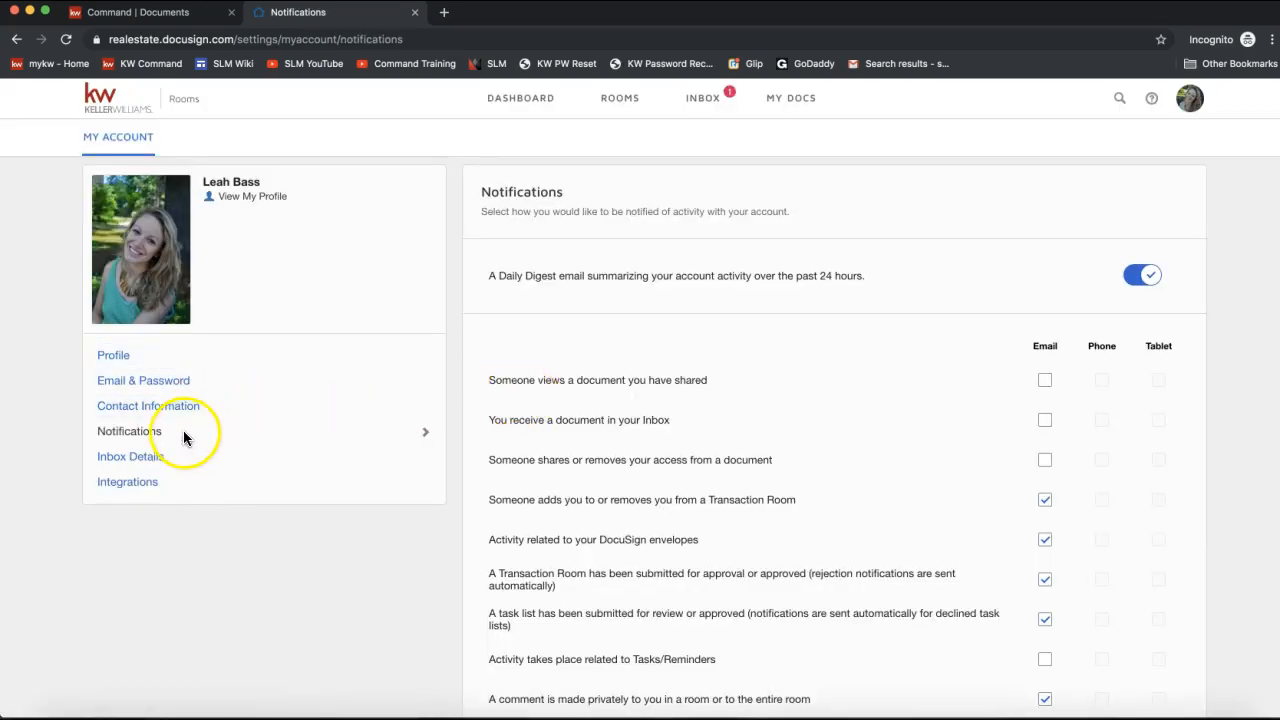
{"action": "scroll", "coordinate": [845, 398], "scroll_direction": "down", "scroll_amount": 2}
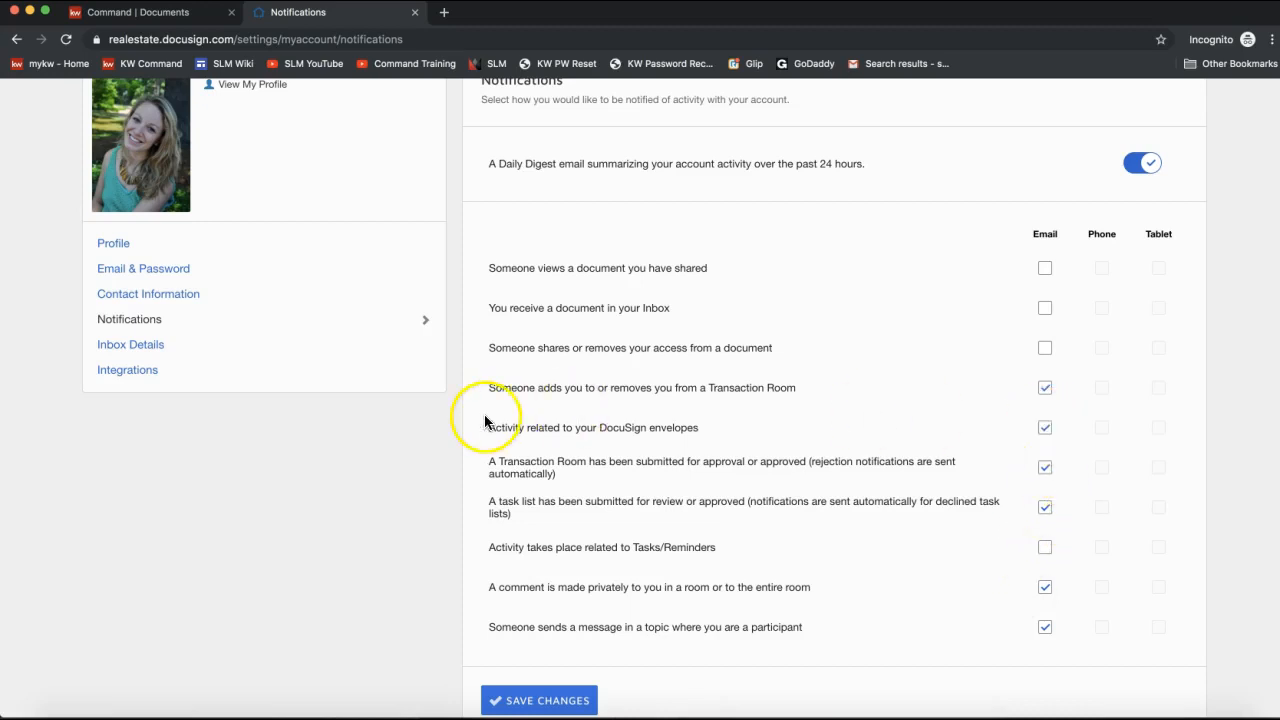
{"action": "left_click", "coordinate": [135, 346]}
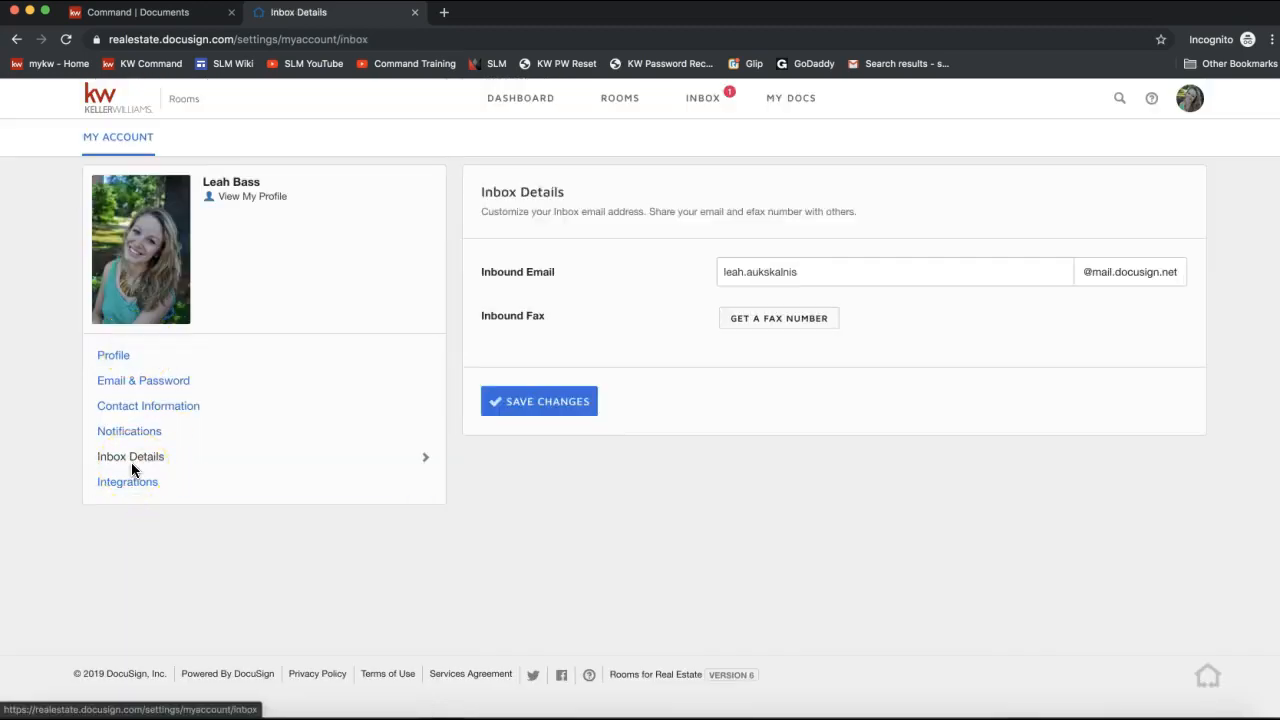
{"action": "left_click_drag", "start_coordinate": [480, 272], "coordinate": [571, 274]}
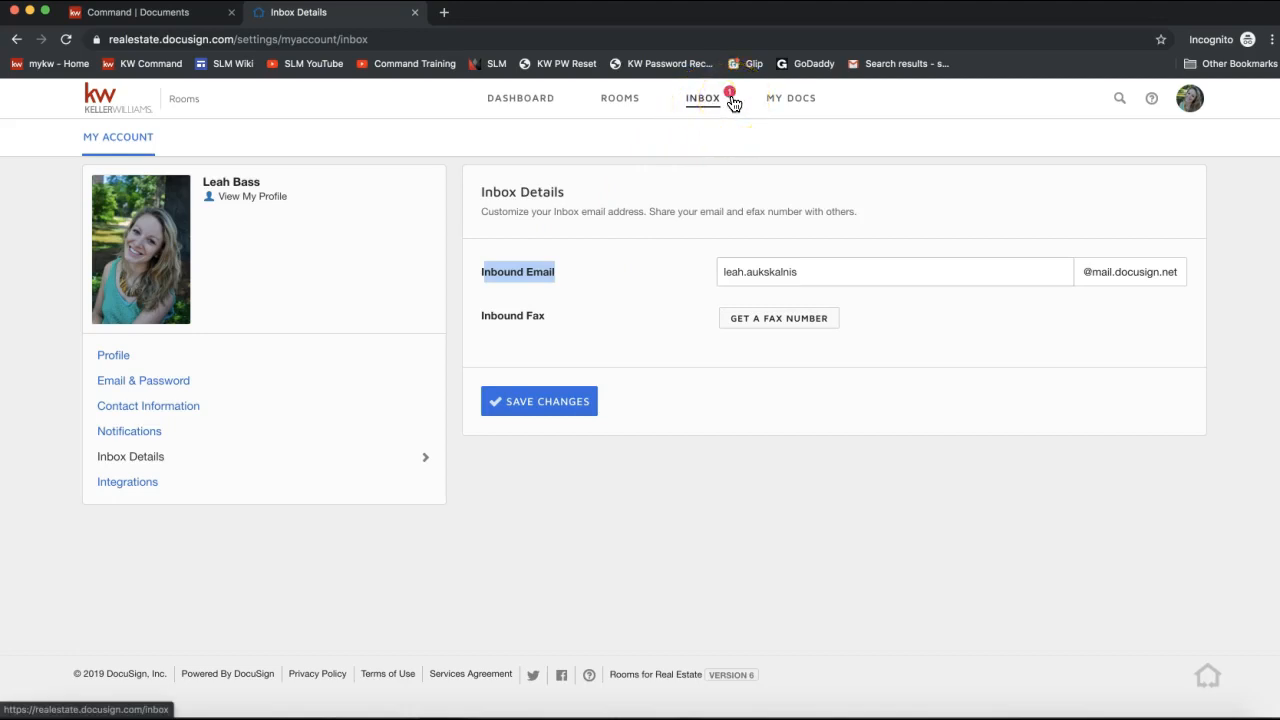
{"action": "left_click", "coordinate": [692, 110]}
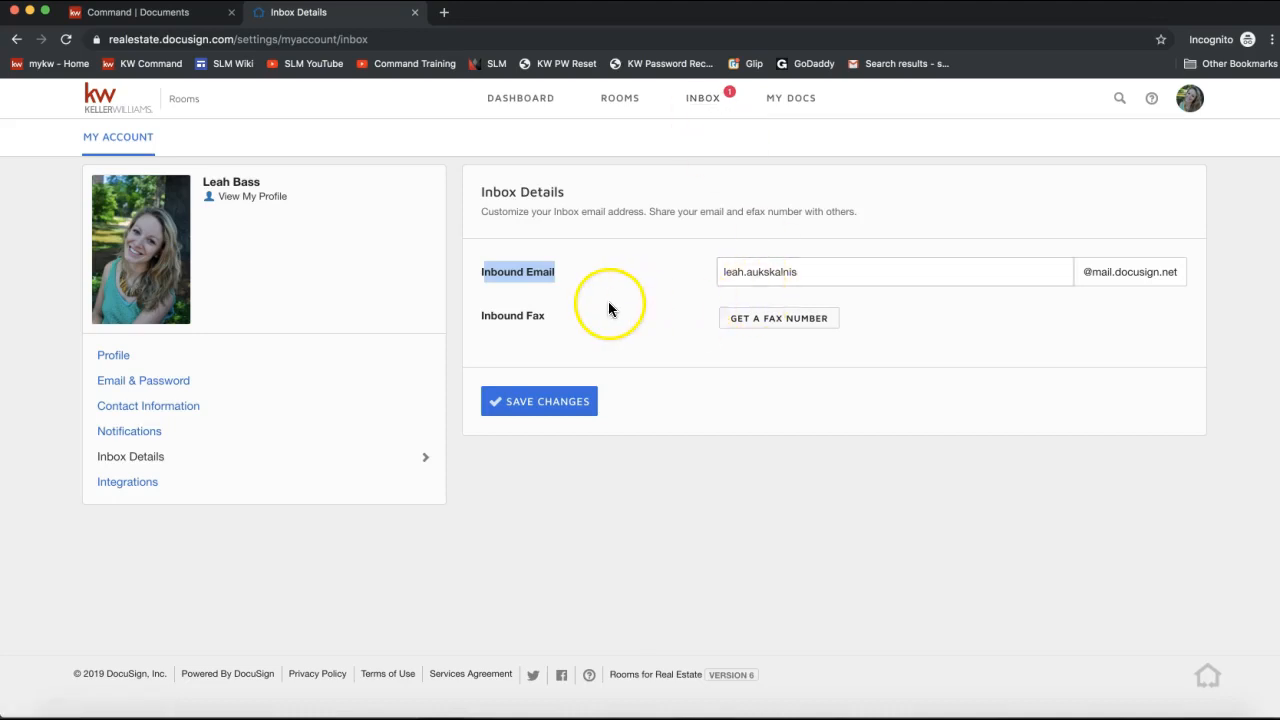
{"action": "left_click_drag", "start_coordinate": [725, 270], "coordinate": [811, 270]}
{"action": "left_click", "coordinate": [811, 270]}
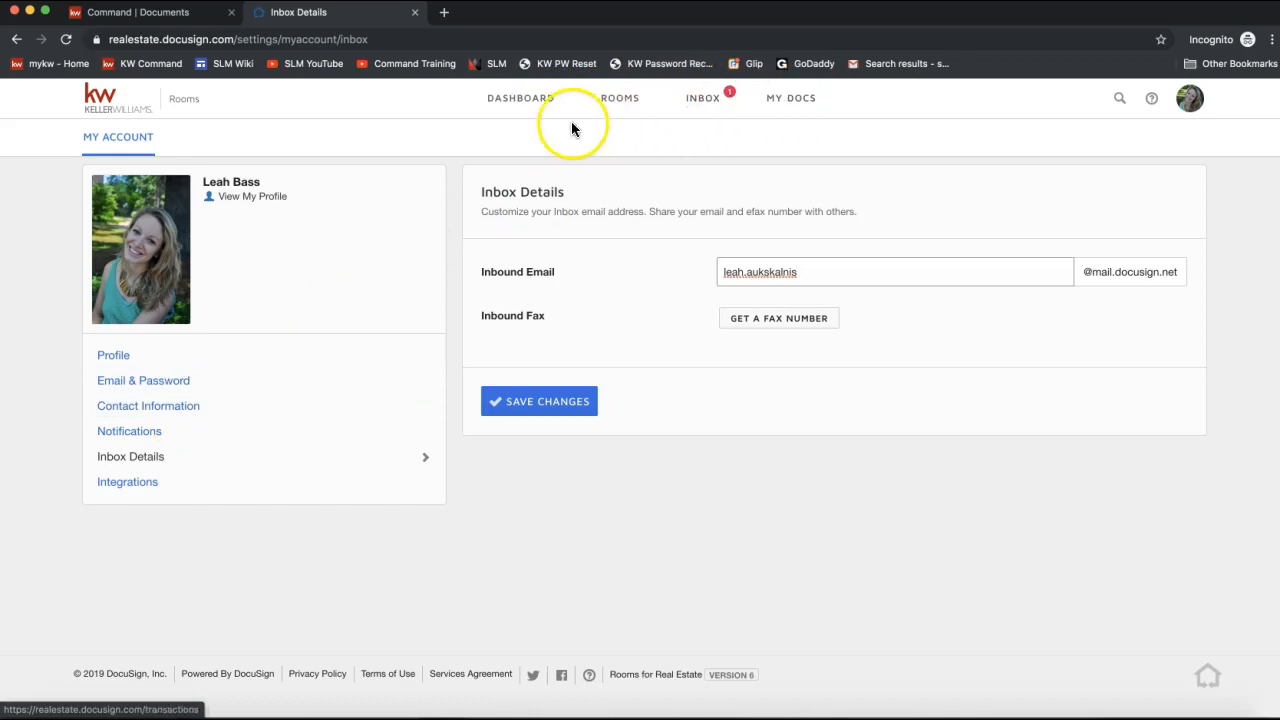
{"action": "left_click", "coordinate": [516, 108]}
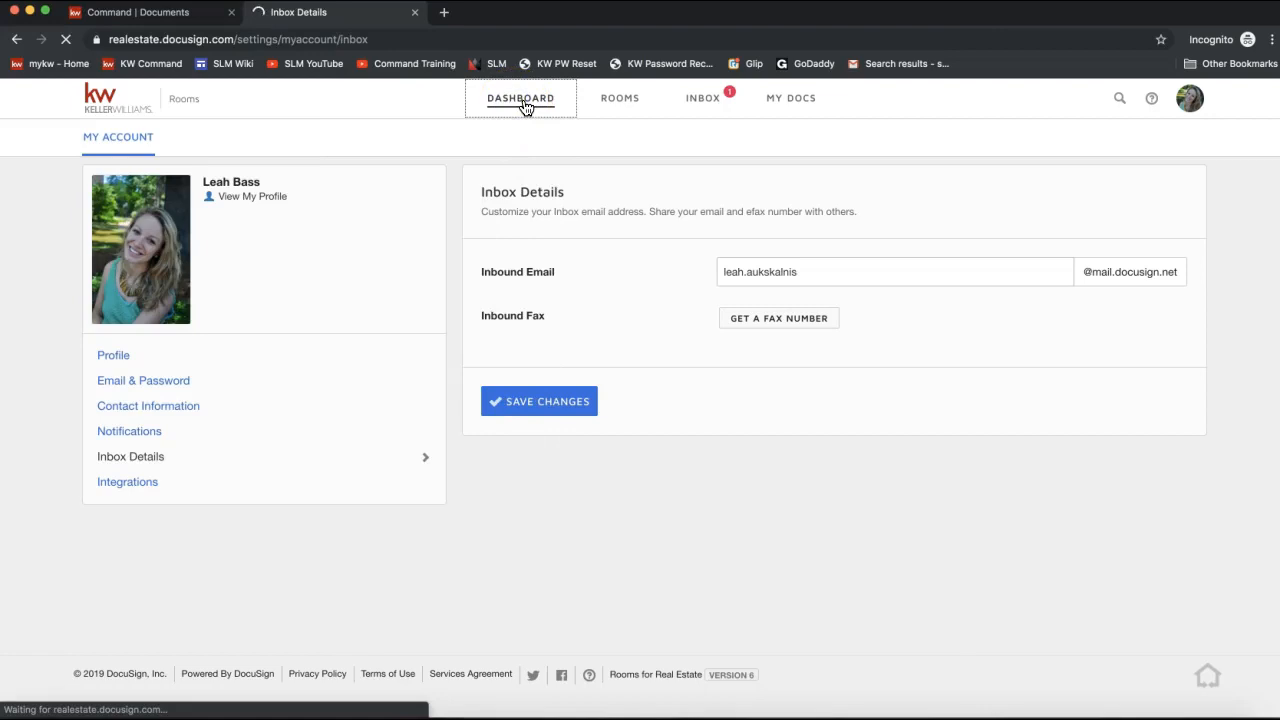
Return to the dashboard and highlight the Recently Viewed Rooms and Signing Activity headings.
{"action": "left_click", "coordinate": [497, 106]}
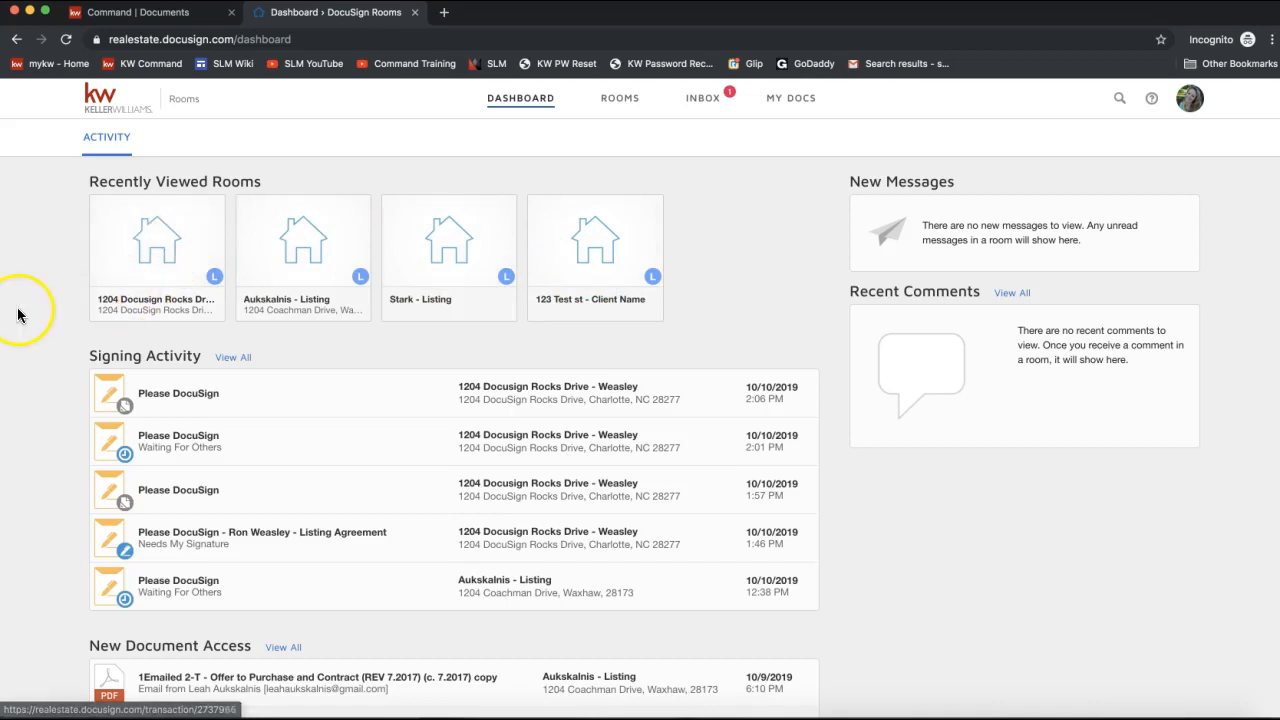
{"action": "triple_click", "coordinate": [126, 180]}
{"action": "scroll", "coordinate": [14, 314], "scroll_direction": "down", "scroll_amount": 1}
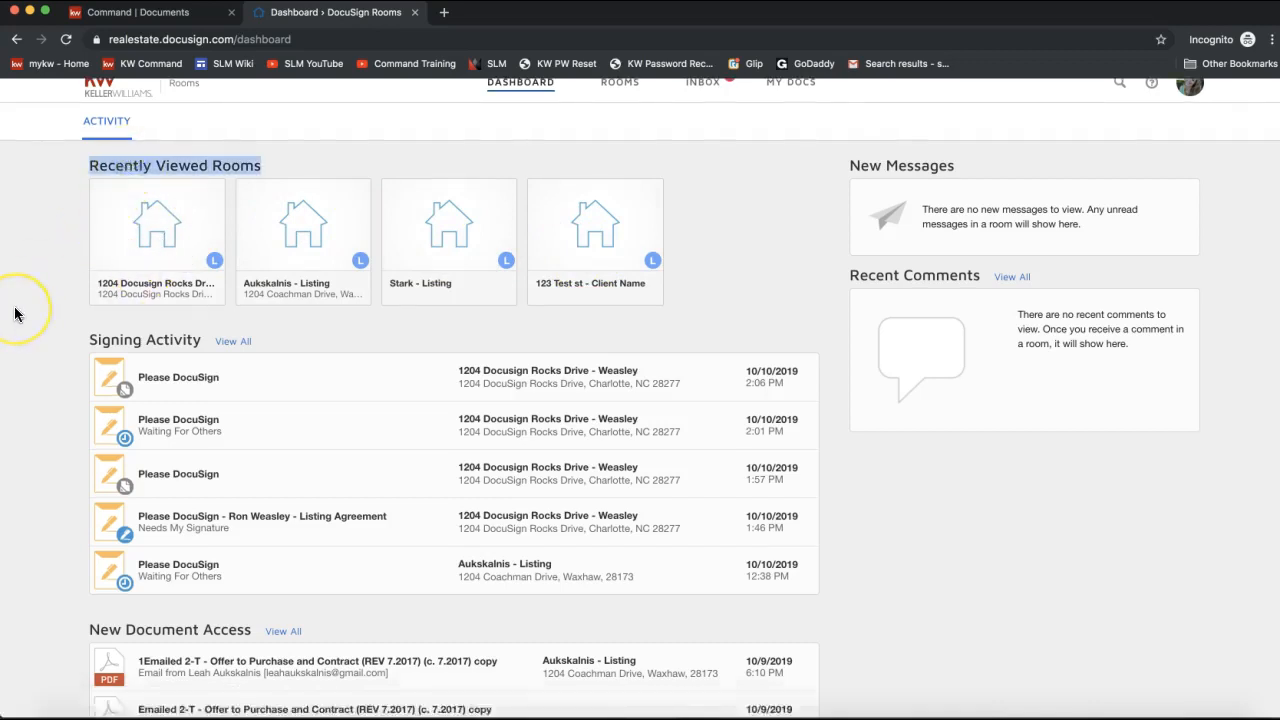
{"action": "scroll", "coordinate": [14, 314], "scroll_direction": "down", "scroll_amount": 3}
{"action": "left_click", "coordinate": [92, 216]}
{"action": "left_click_drag", "start_coordinate": [92, 216], "coordinate": [212, 214]}
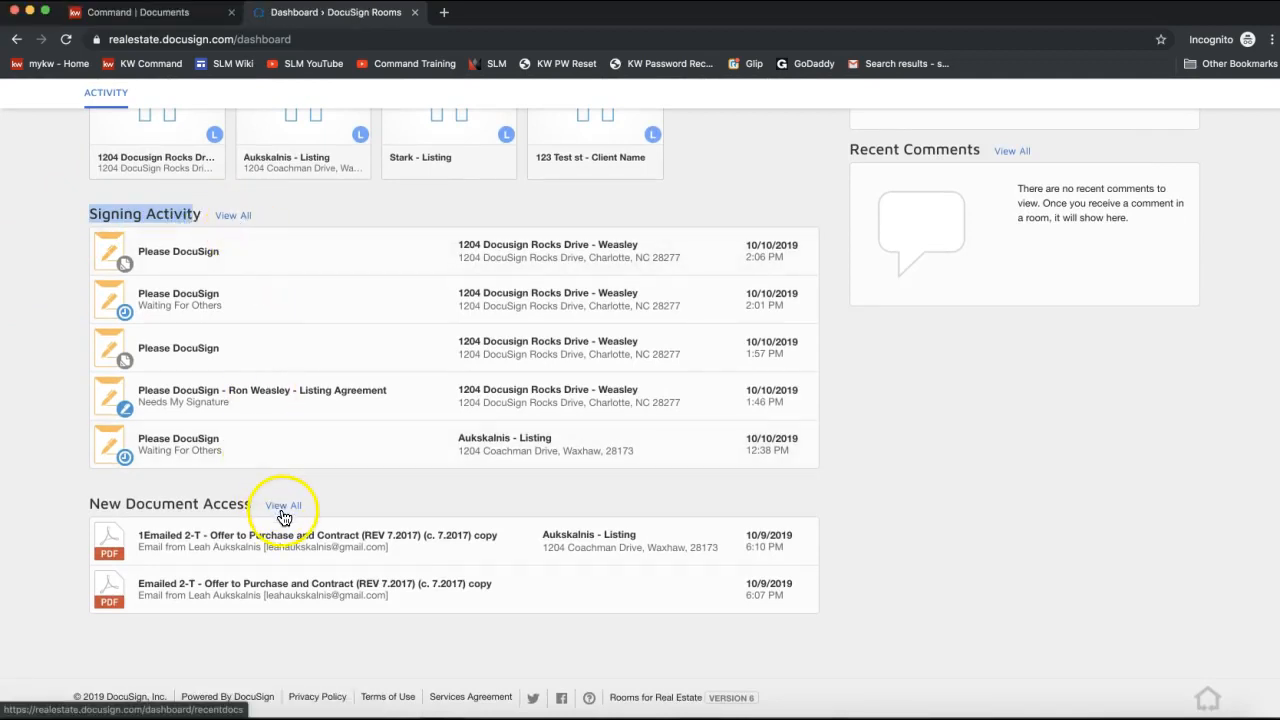
{"action": "scroll", "coordinate": [771, 480], "scroll_direction": "up", "scroll_amount": 3}
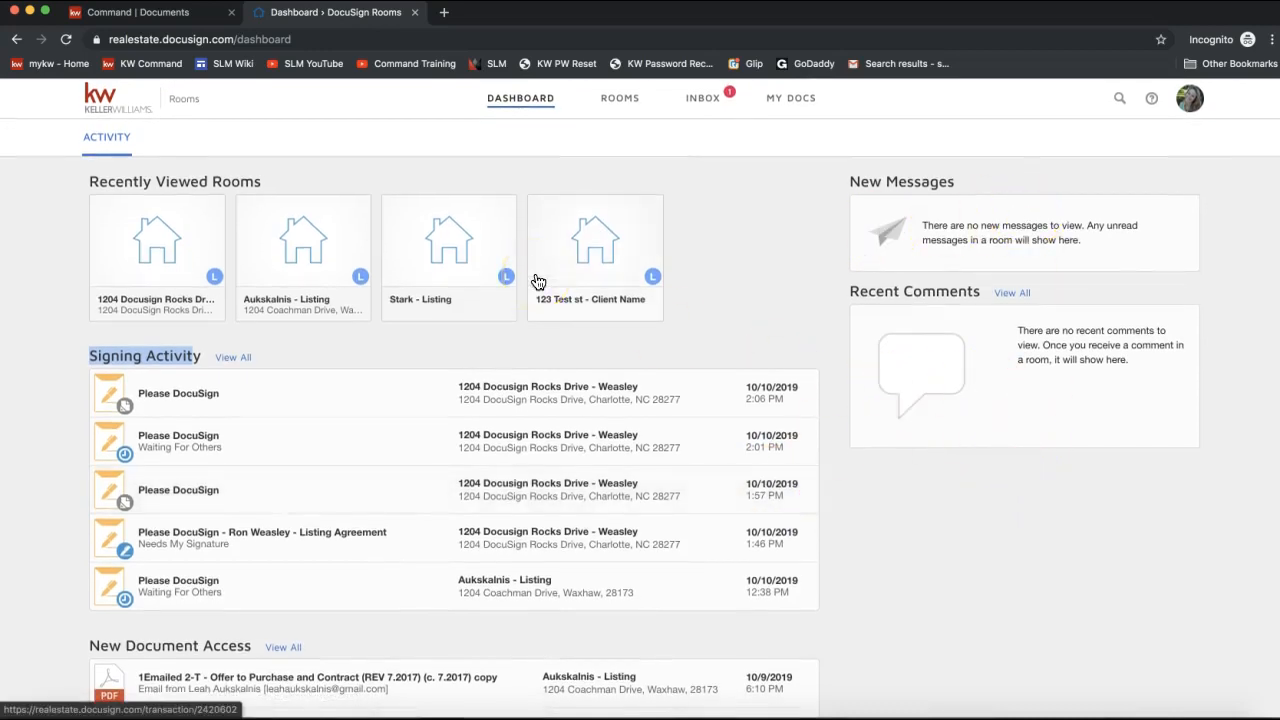
From the Rooms list, open the 10/10/2019 room, 1204 Docusign Rocks Drive - Weasley.
{"action": "left_click", "coordinate": [617, 107]}
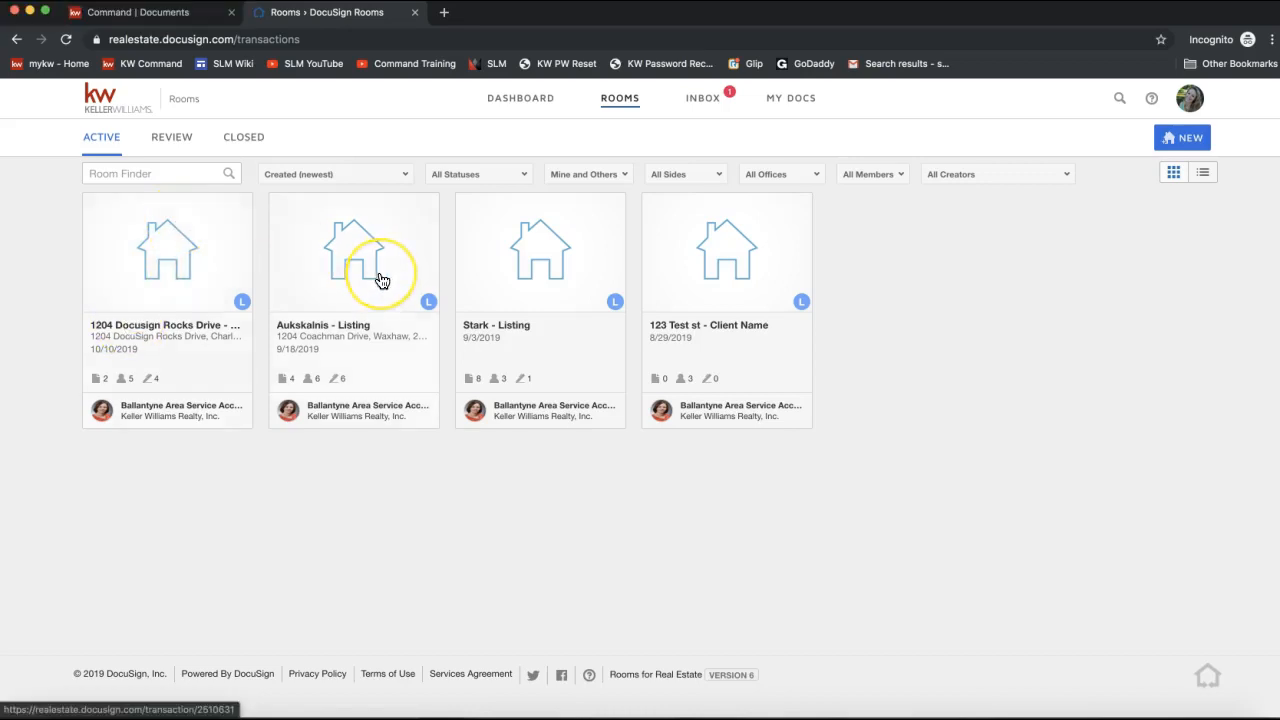
{"action": "left_click", "coordinate": [150, 258]}
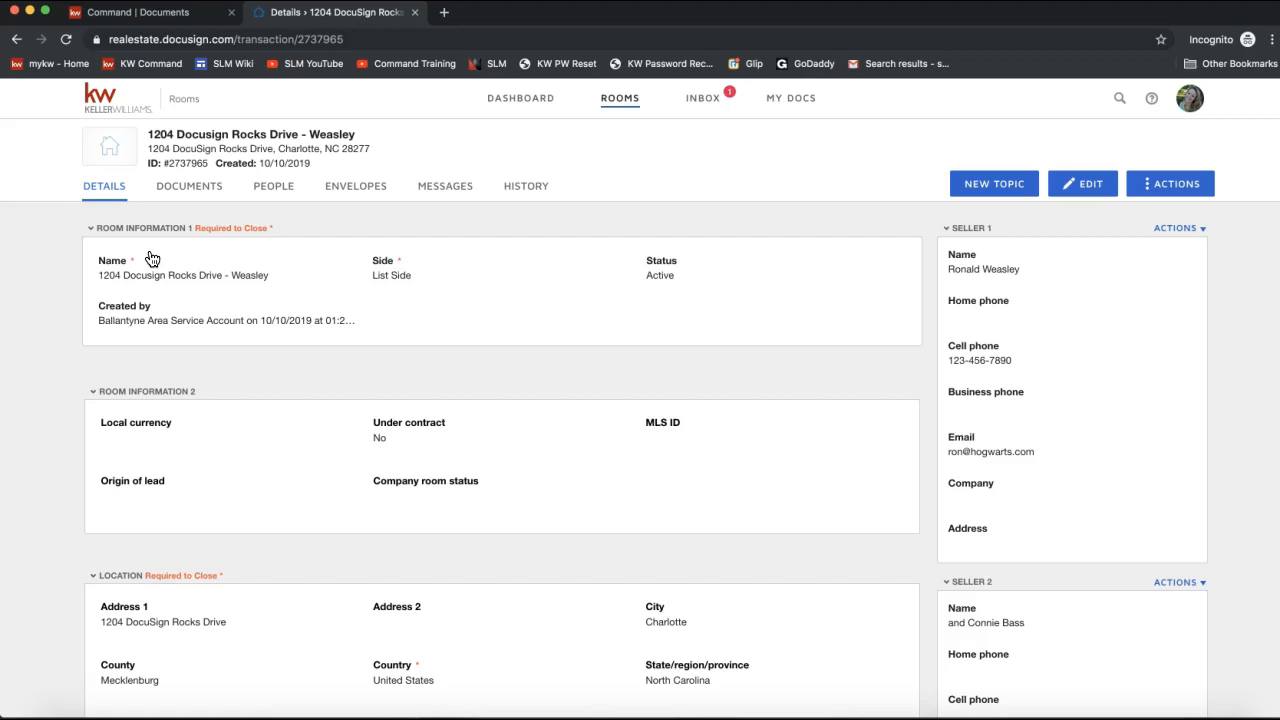
Show the Weasley room's documents, 101 Exclusive Right to Sell and 2-T Offer to Purchase, then select the Room ID.
{"action": "left_click", "coordinate": [180, 195]}
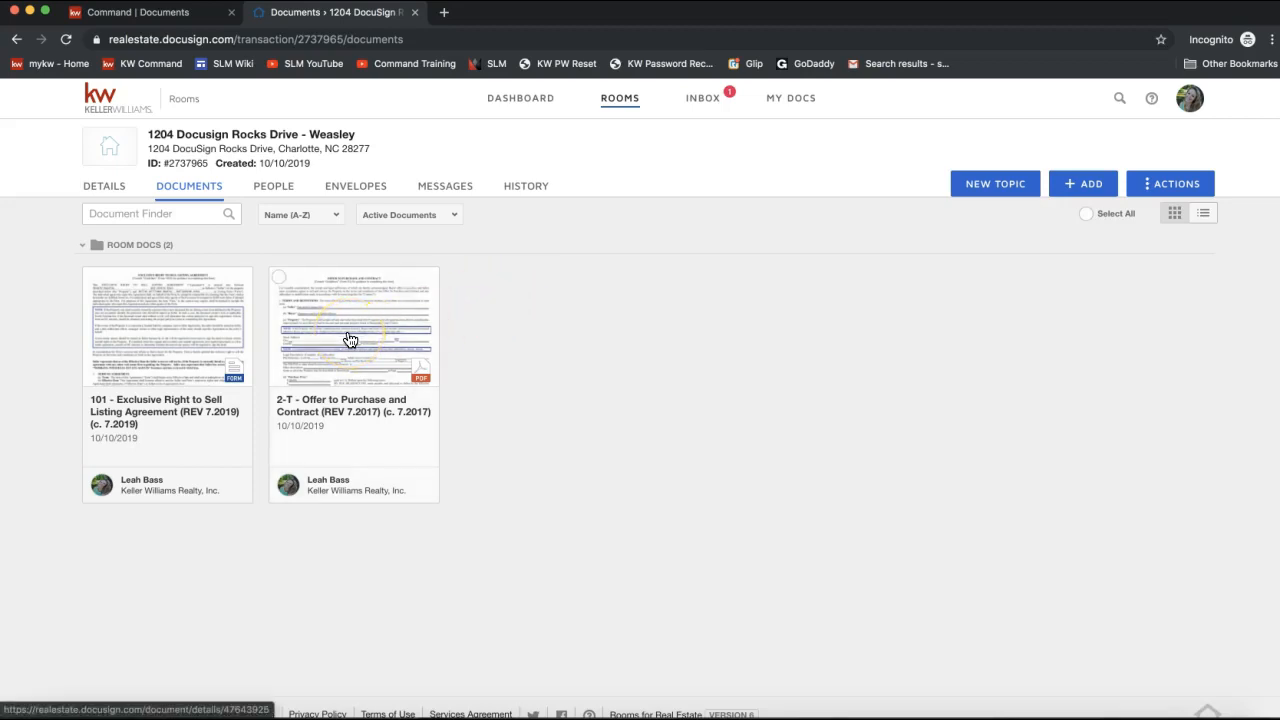
{"action": "mouse_move", "coordinate": [206, 163]}
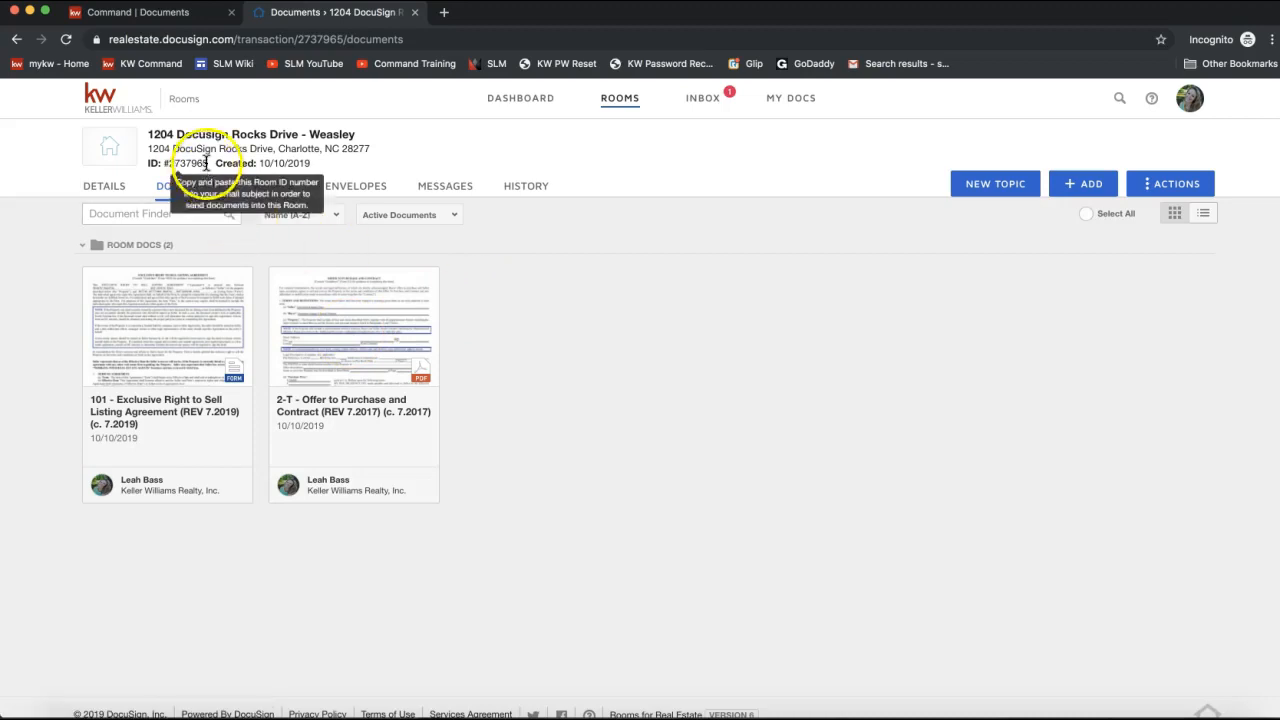
{"action": "left_click_drag", "start_coordinate": [208, 163], "coordinate": [148, 165]}
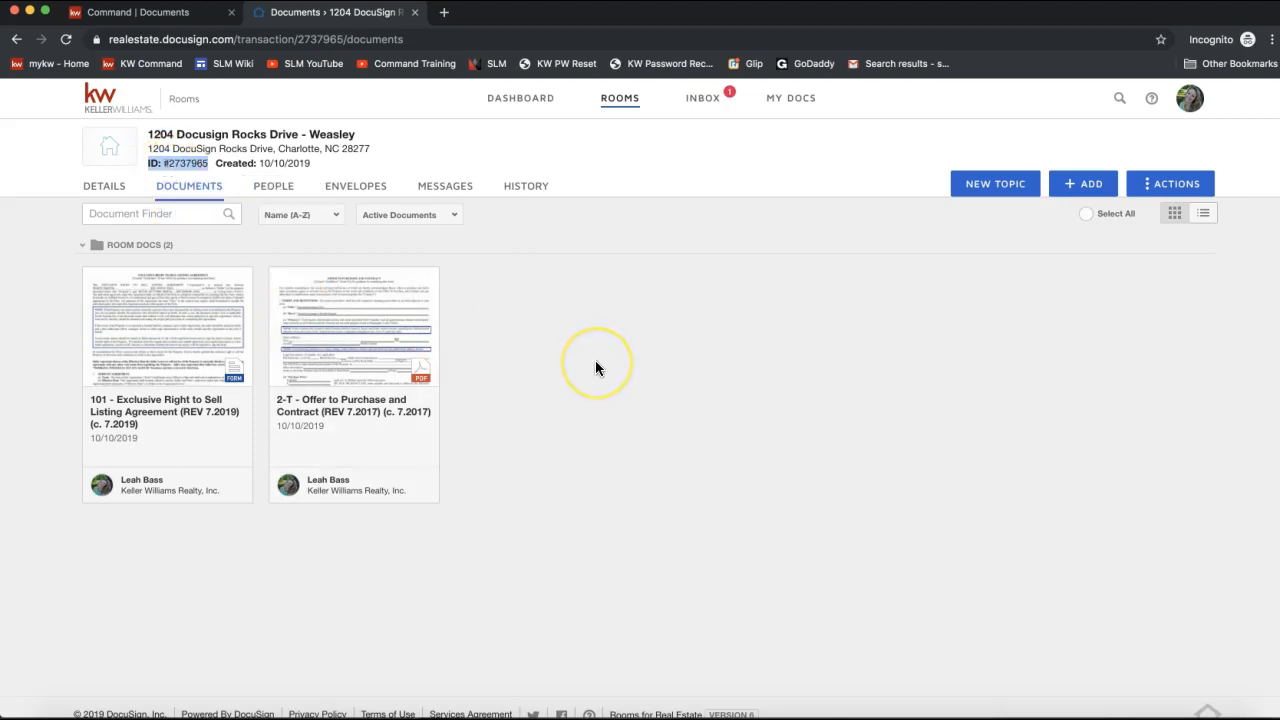
Open the Inbox, point out its email address, and select the emailed 2-T Offer to Purchase copy from 10/9/2019.
{"action": "left_click", "coordinate": [711, 101]}
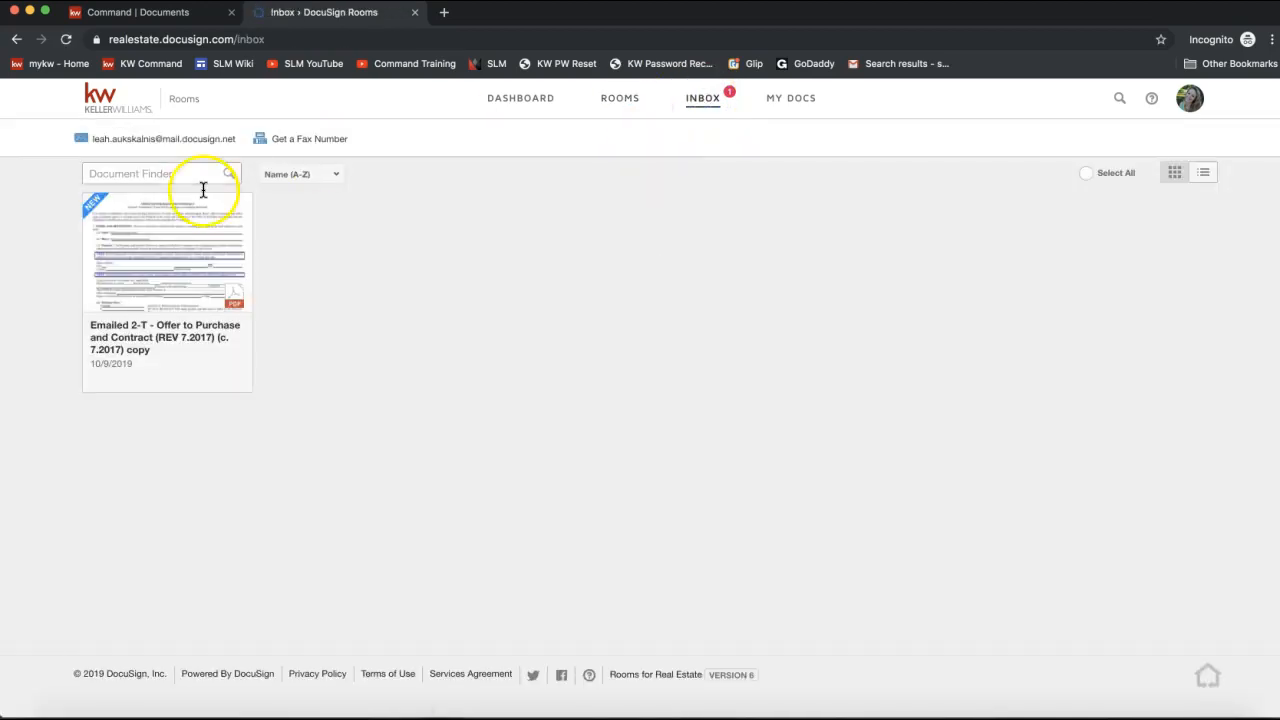
{"action": "mouse_move", "coordinate": [108, 148]}
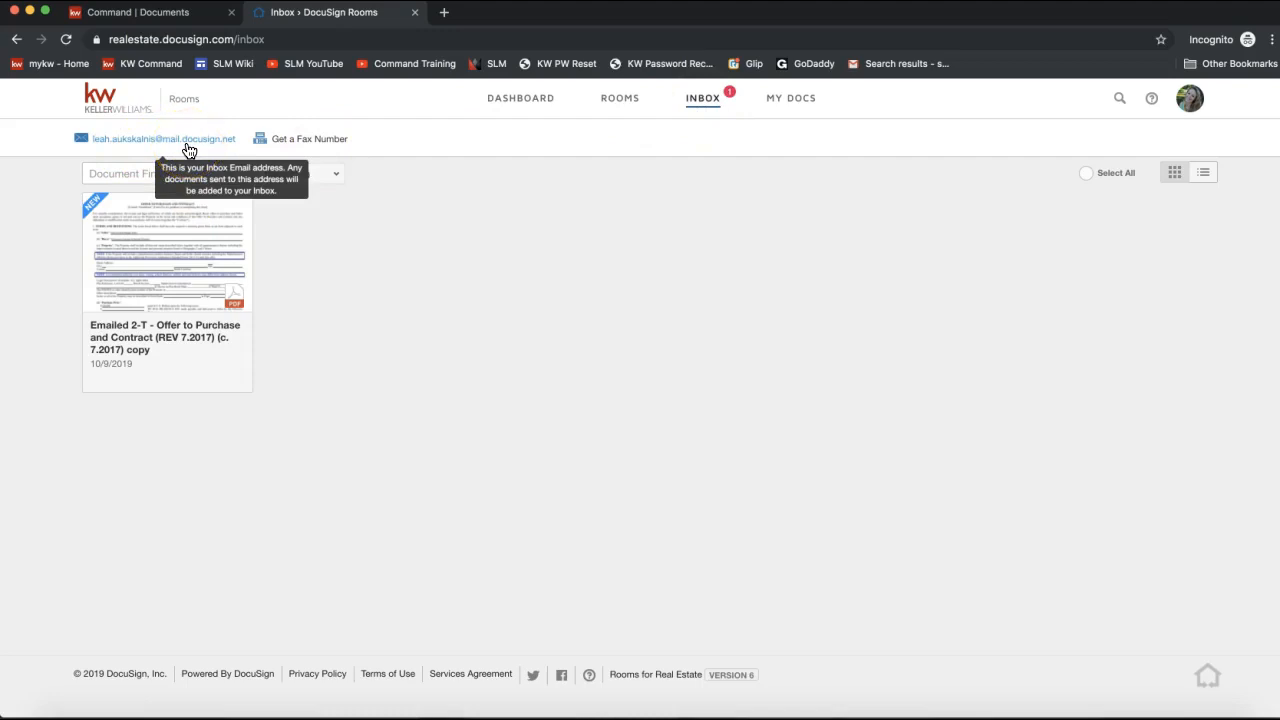
{"action": "left_click", "coordinate": [131, 149]}
{"action": "left_click", "coordinate": [413, 304]}
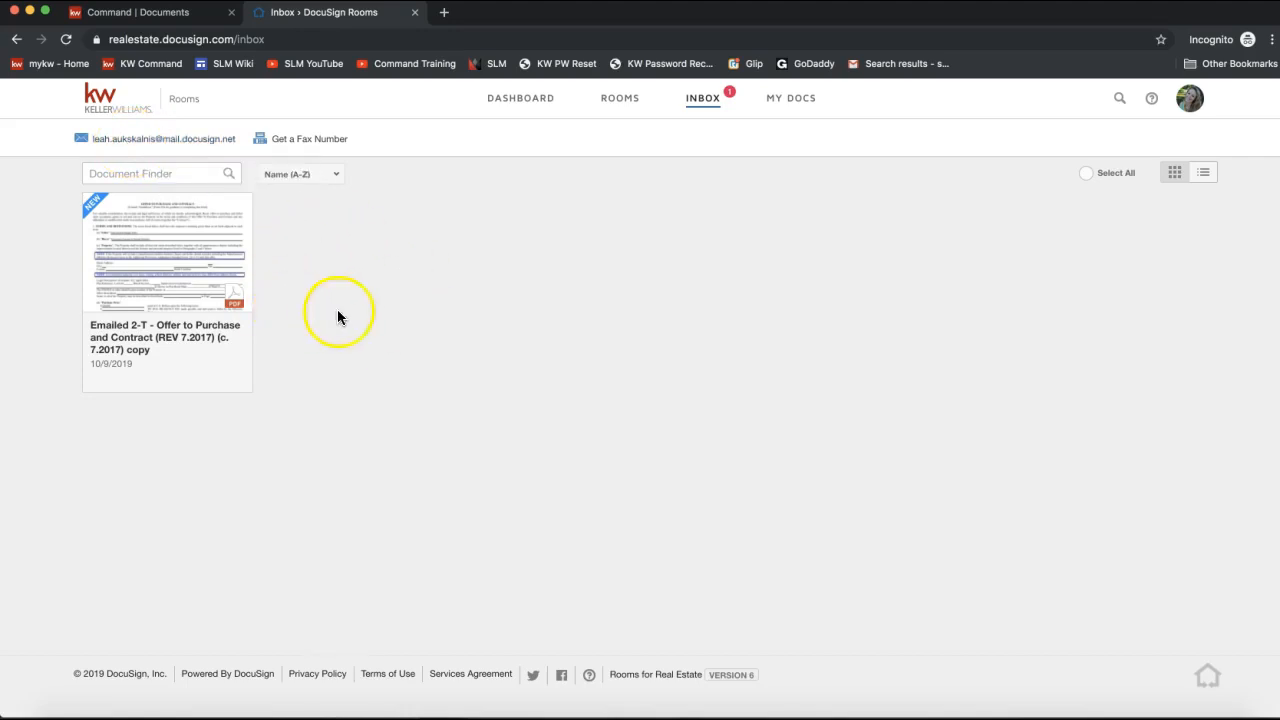
{"action": "left_click", "coordinate": [91, 205]}
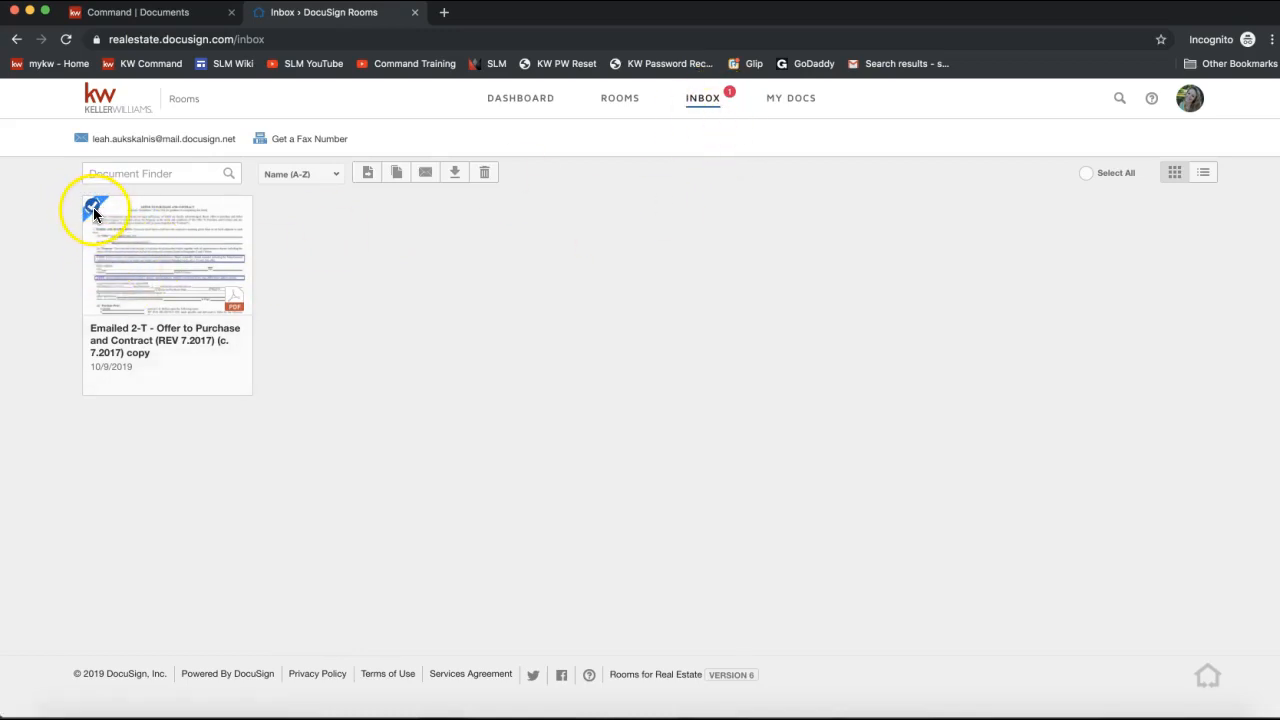
{"action": "left_click", "coordinate": [369, 176]}
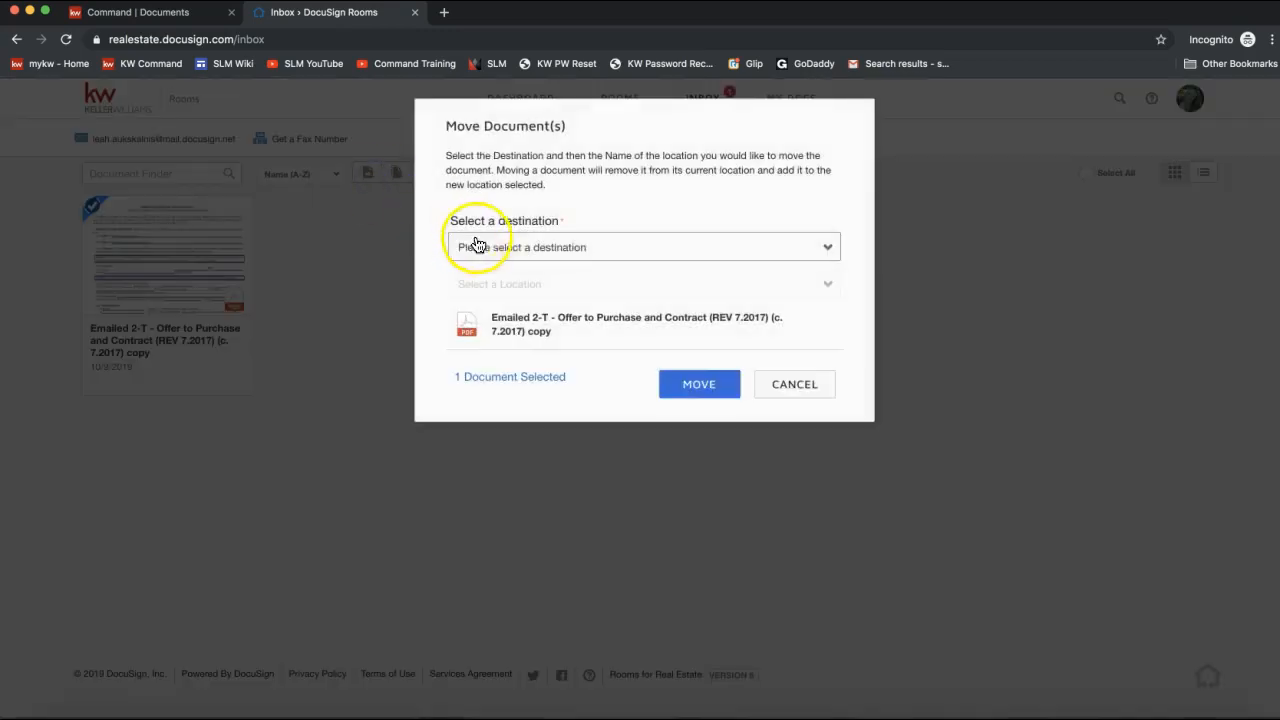
{"action": "left_click", "coordinate": [792, 384]}
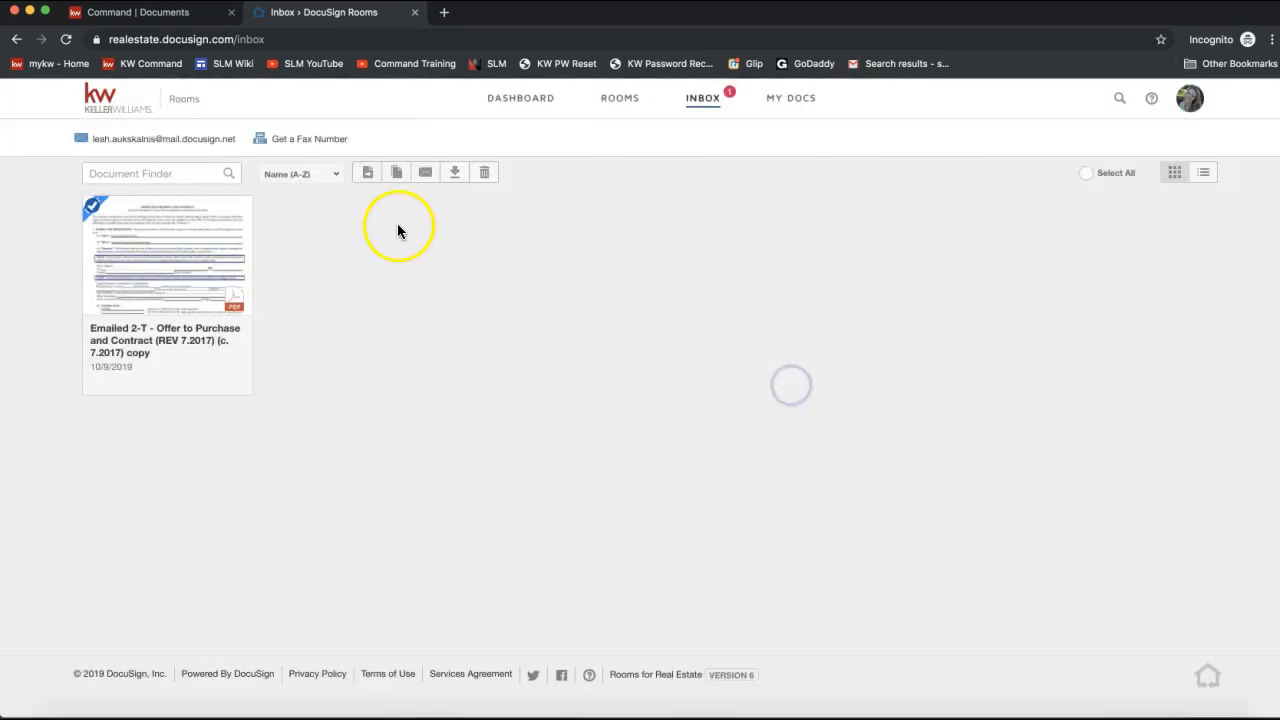
{"action": "left_click", "coordinate": [368, 176]}
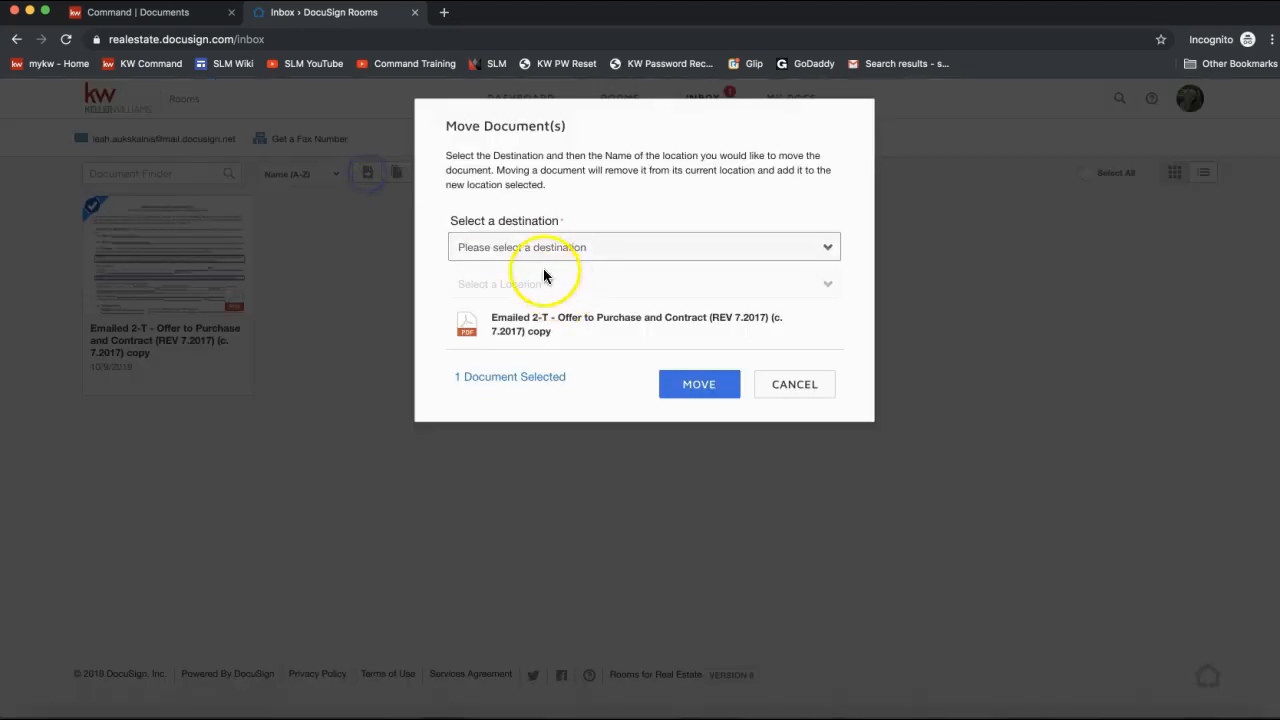
{"action": "left_click", "coordinate": [530, 254]}
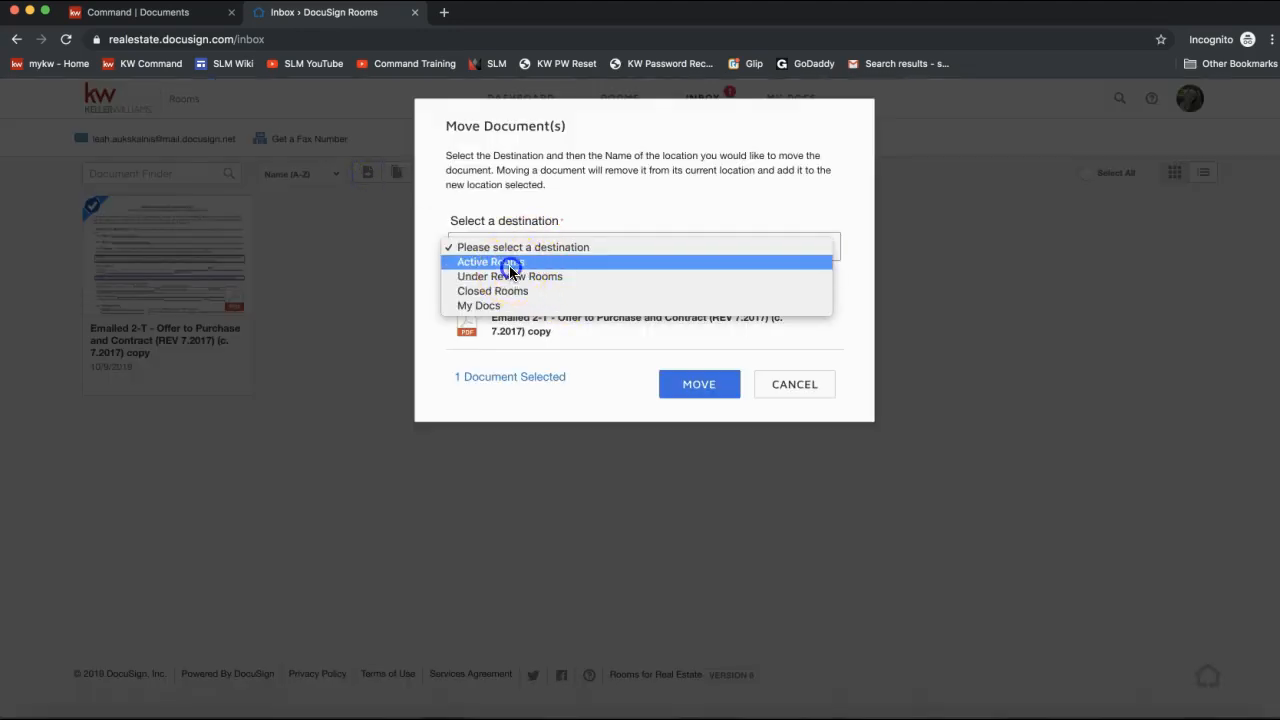
{"action": "left_click", "coordinate": [495, 262]}
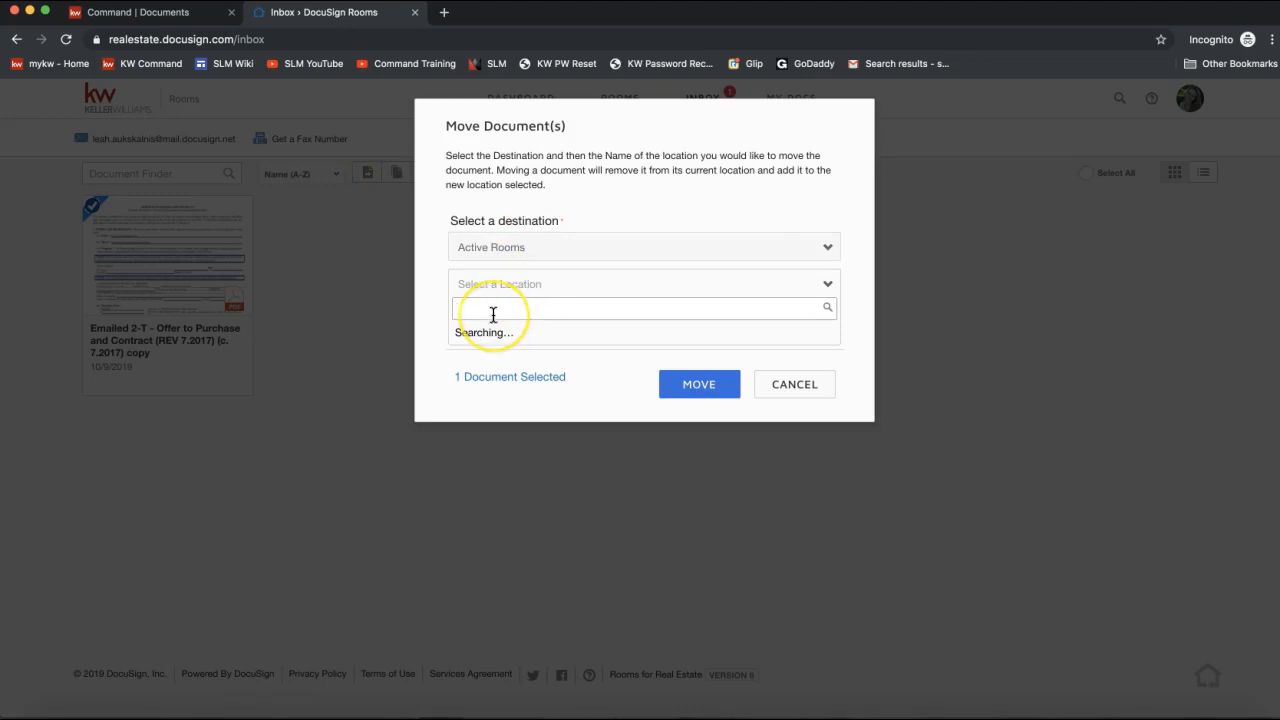
{"action": "type", "text": "12"}
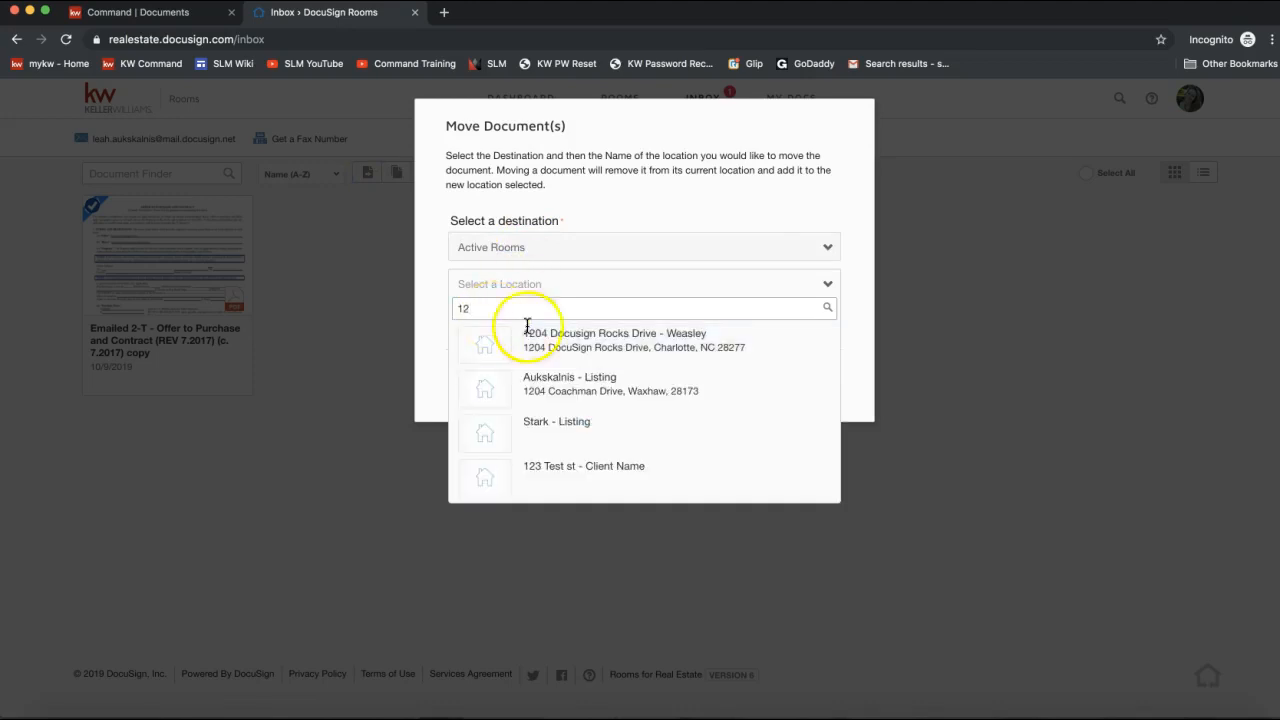
{"action": "left_click", "coordinate": [606, 350]}
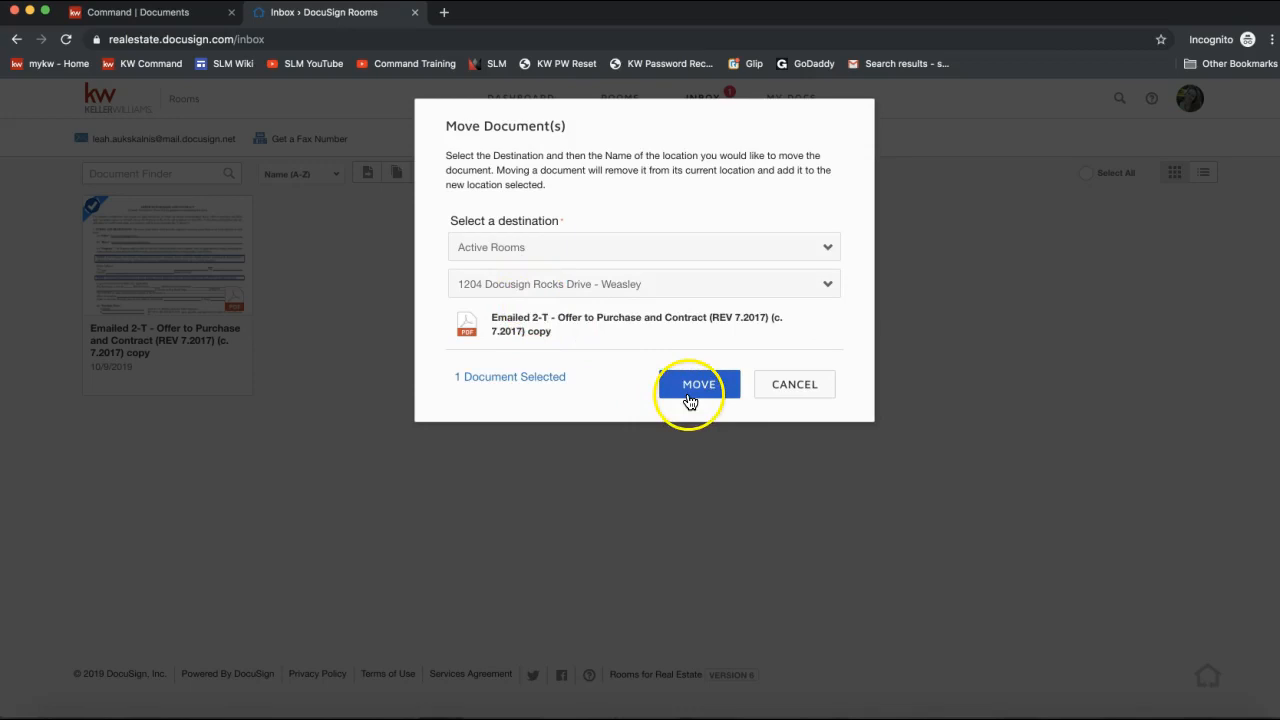
{"action": "left_click", "coordinate": [792, 390]}
{"action": "left_click", "coordinate": [789, 102]}
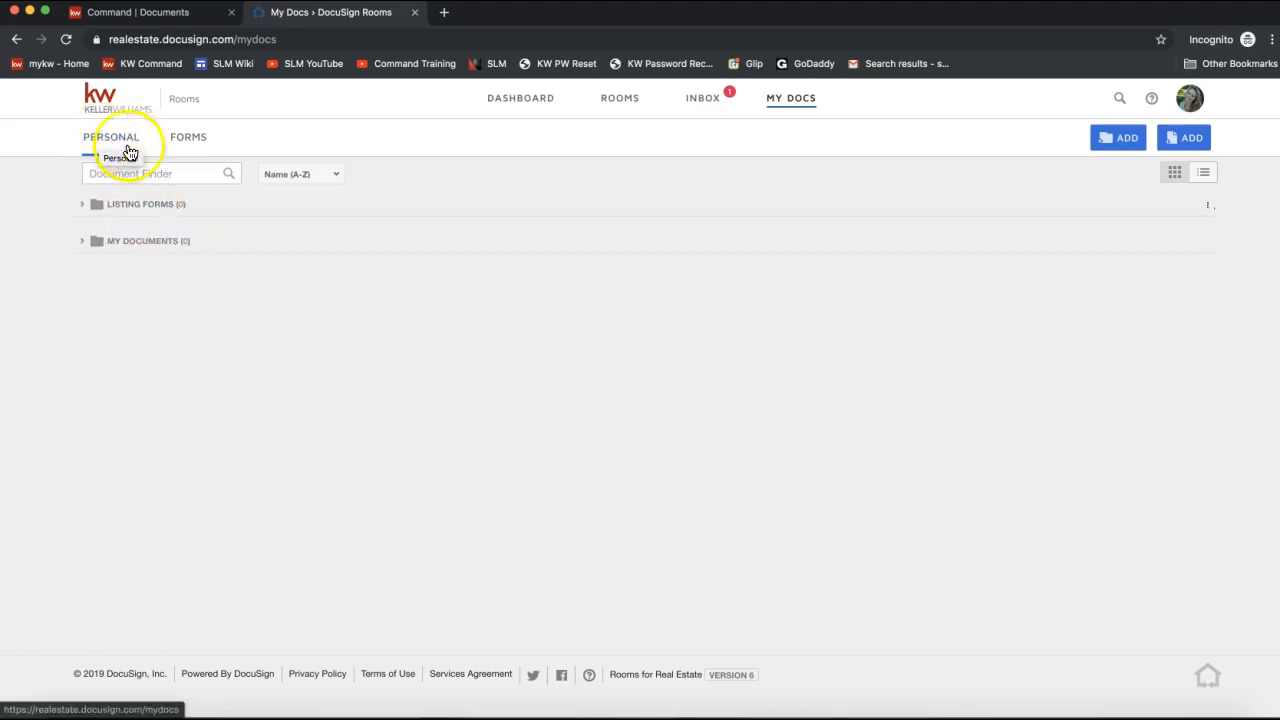
Browse the Forms library's NC LISTING FILE folder, then return to the KW Command Documents checklist (0 of 31).
{"action": "left_click", "coordinate": [192, 148]}
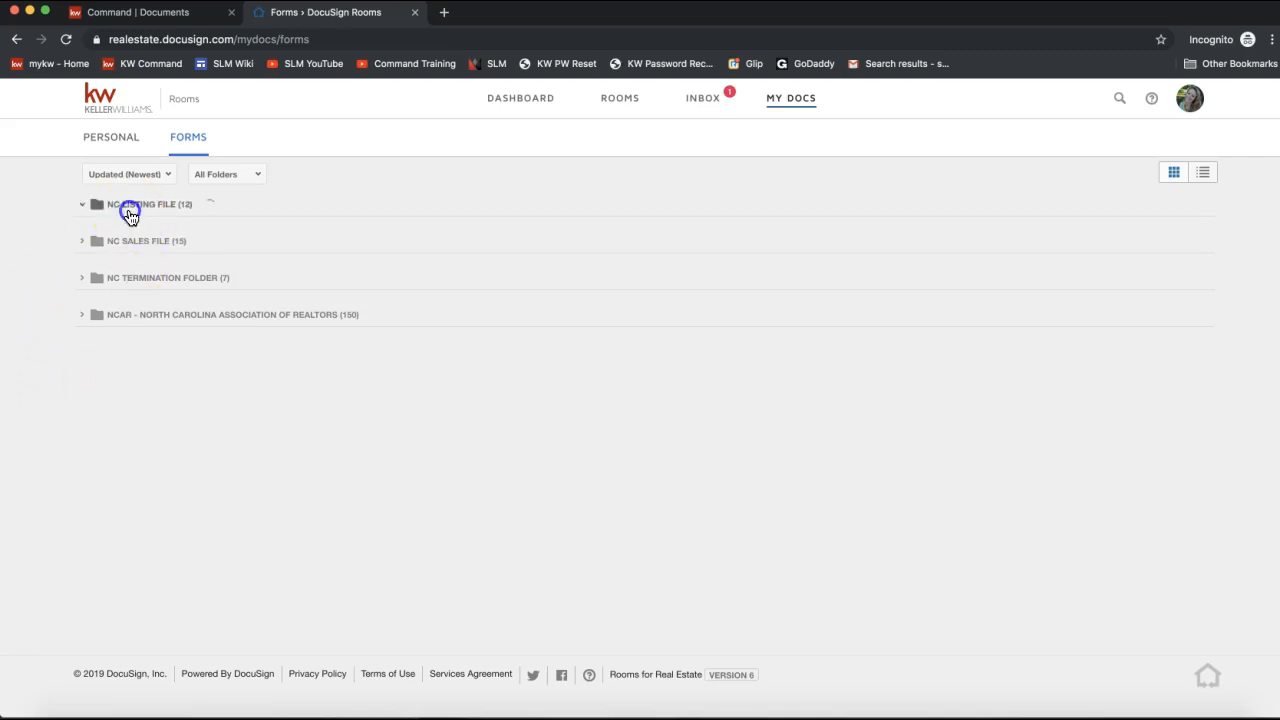
{"action": "left_click", "coordinate": [127, 208]}
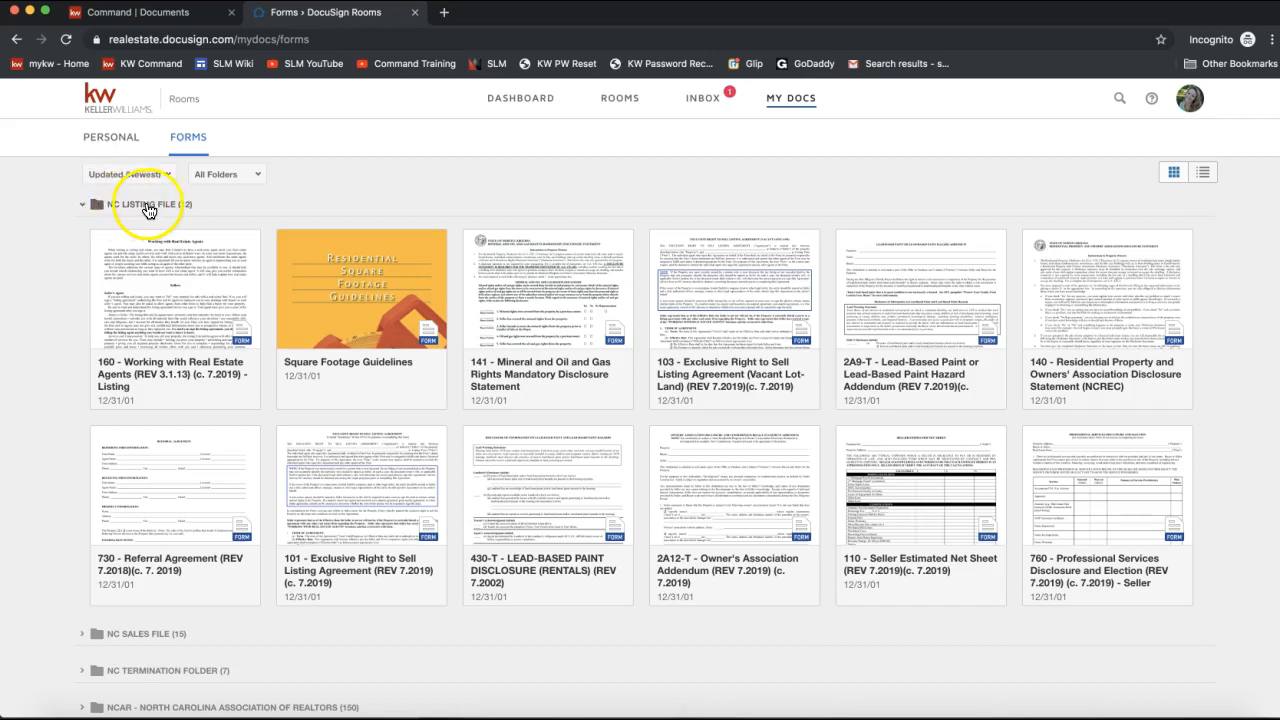
{"action": "left_click", "coordinate": [82, 206]}
{"action": "left_click", "coordinate": [197, 143]}
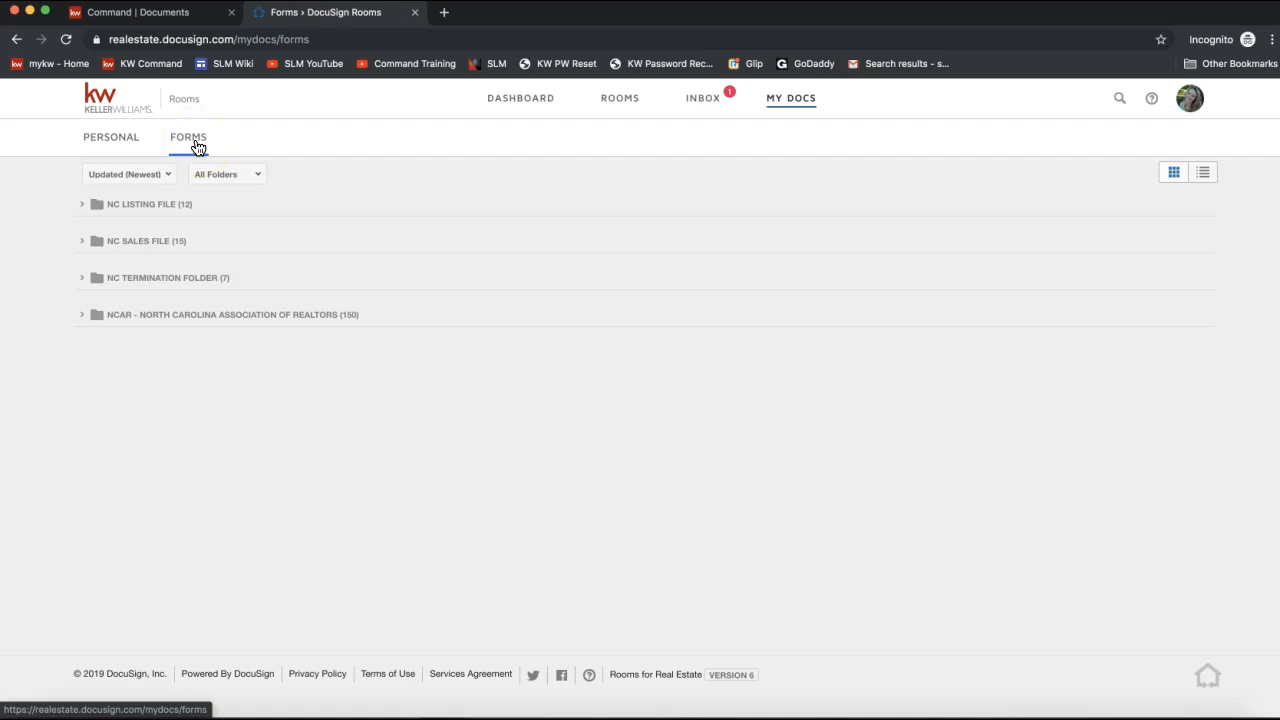
{"action": "left_click", "coordinate": [177, 16]}
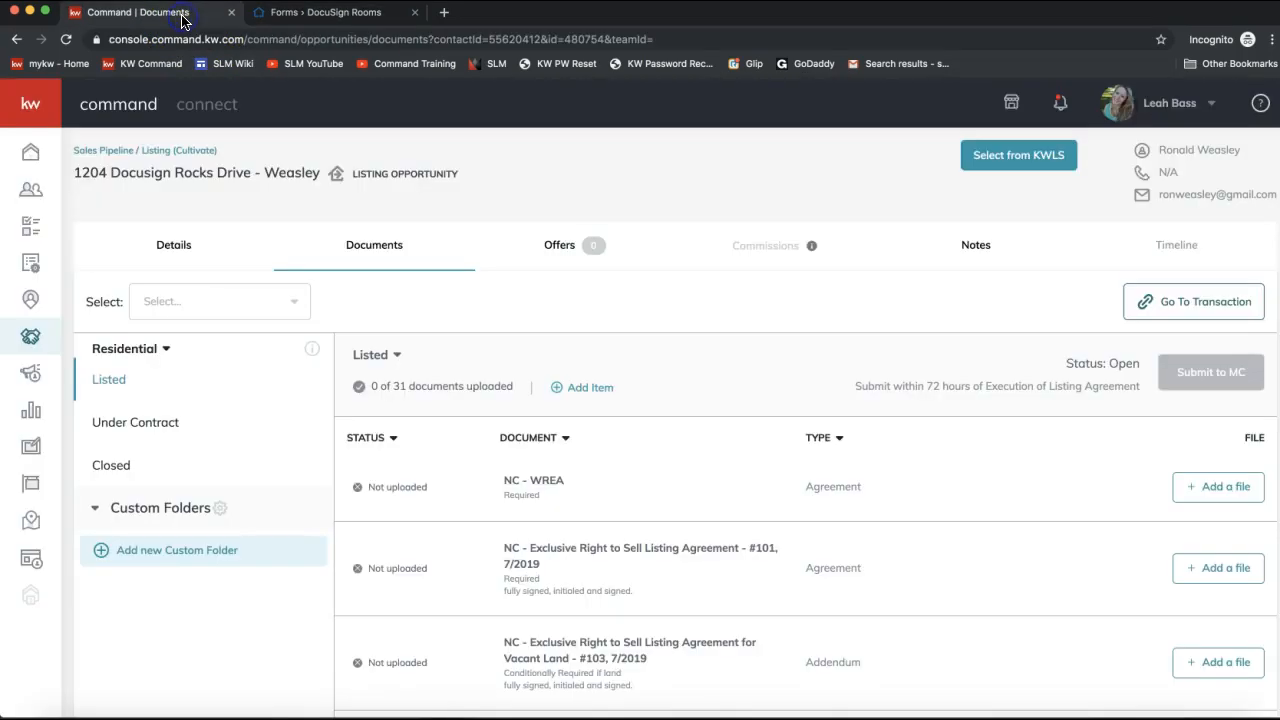
{"action": "left_click", "coordinate": [321, 20]}
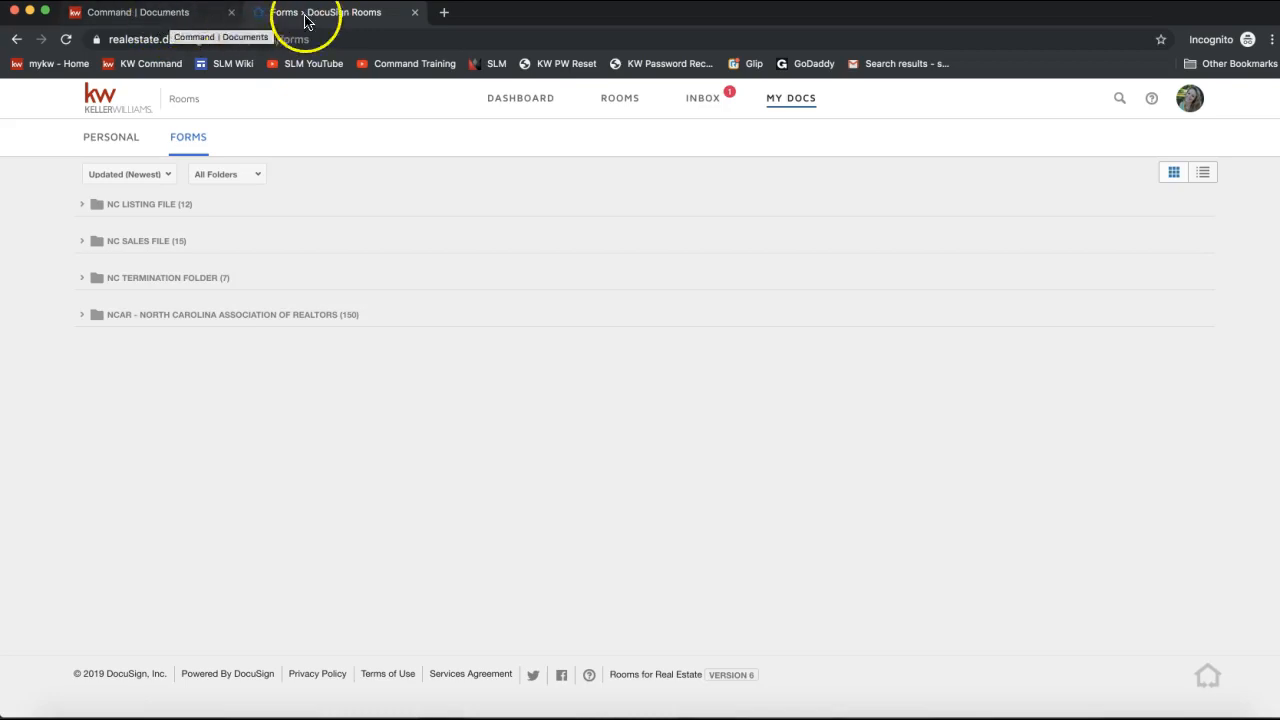
{"action": "left_click", "coordinate": [180, 14]}
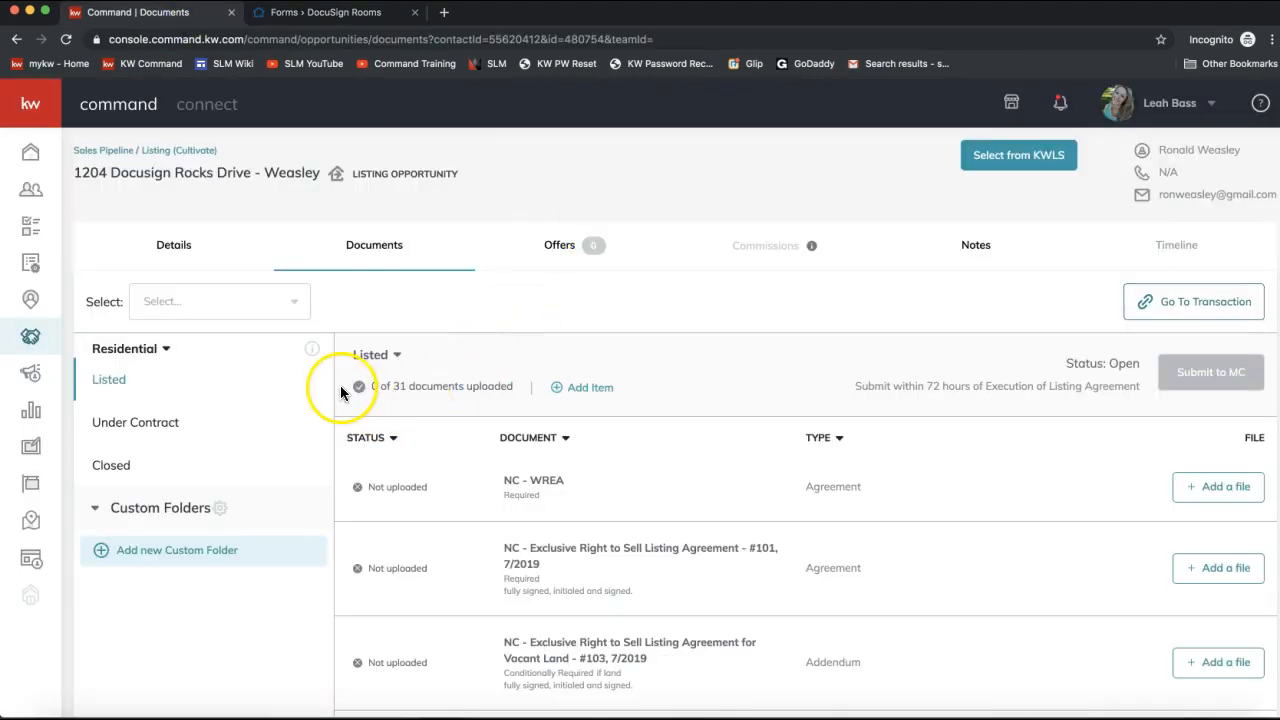
{"action": "scroll", "coordinate": [565, 390], "scroll_direction": "down", "scroll_amount": 2}
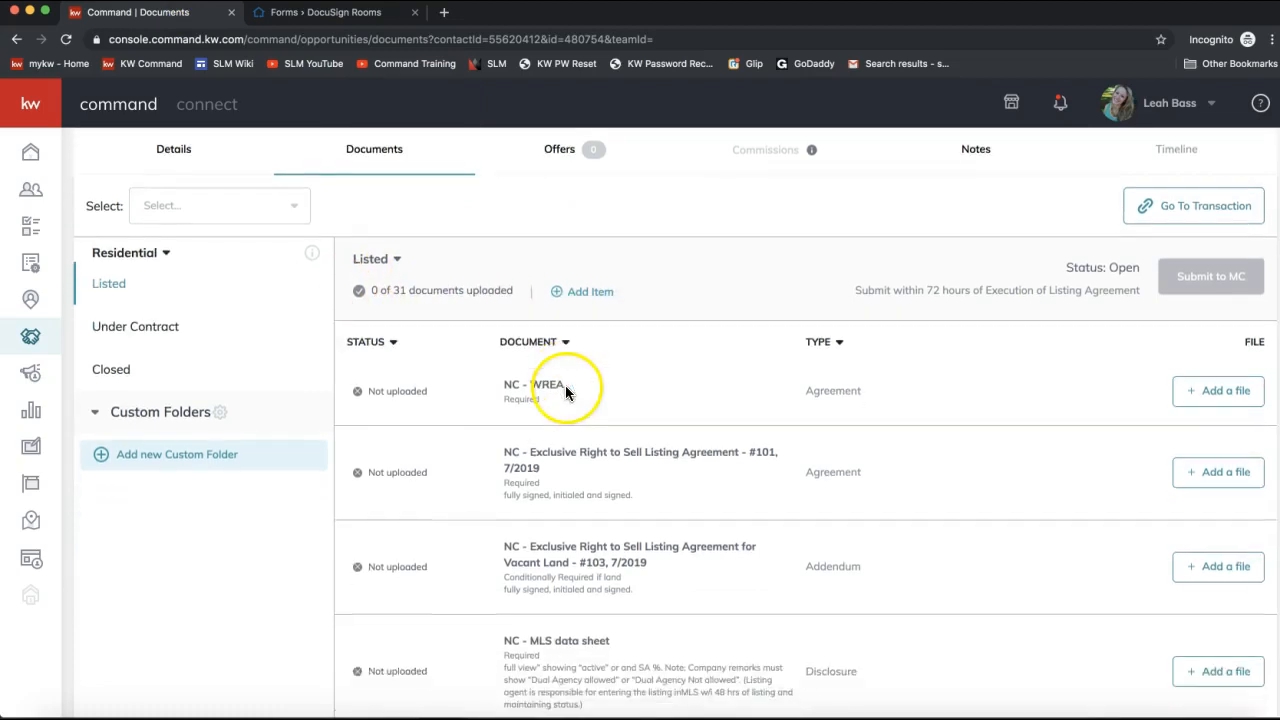
{"action": "scroll", "coordinate": [625, 419], "scroll_direction": "up", "scroll_amount": 2}
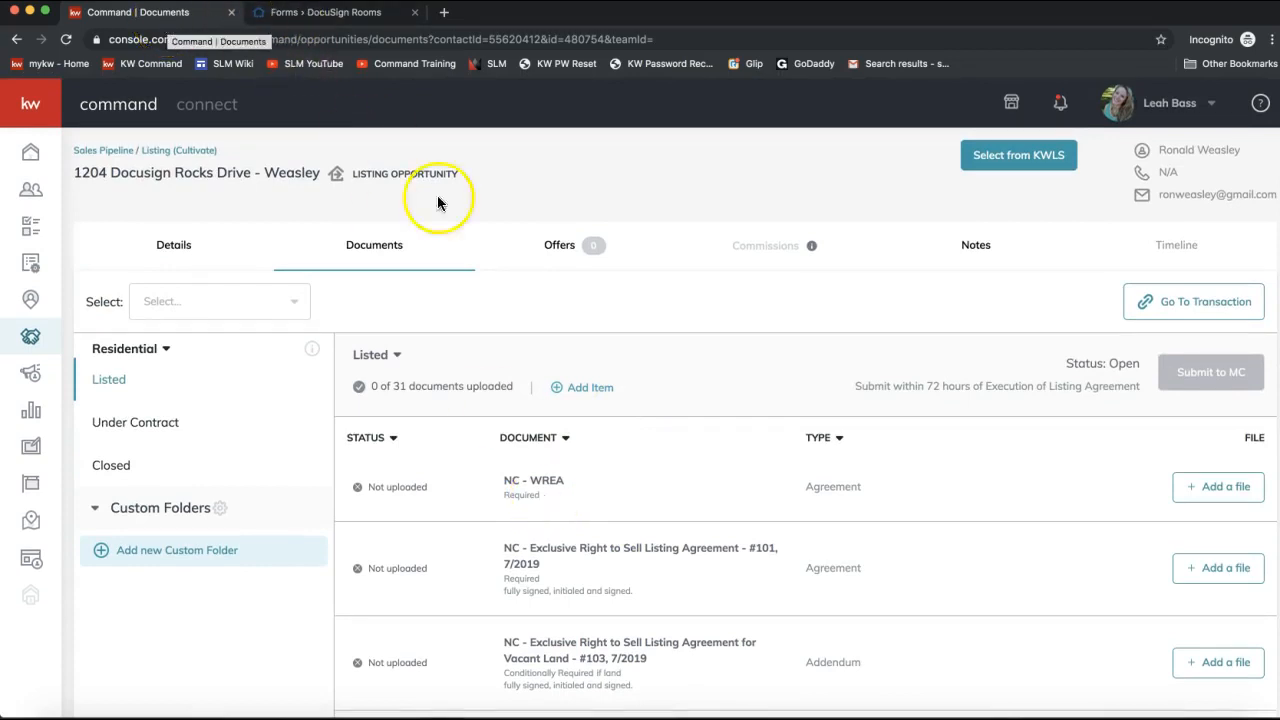
{"action": "scroll", "coordinate": [505, 377], "scroll_direction": "down", "scroll_amount": 3}
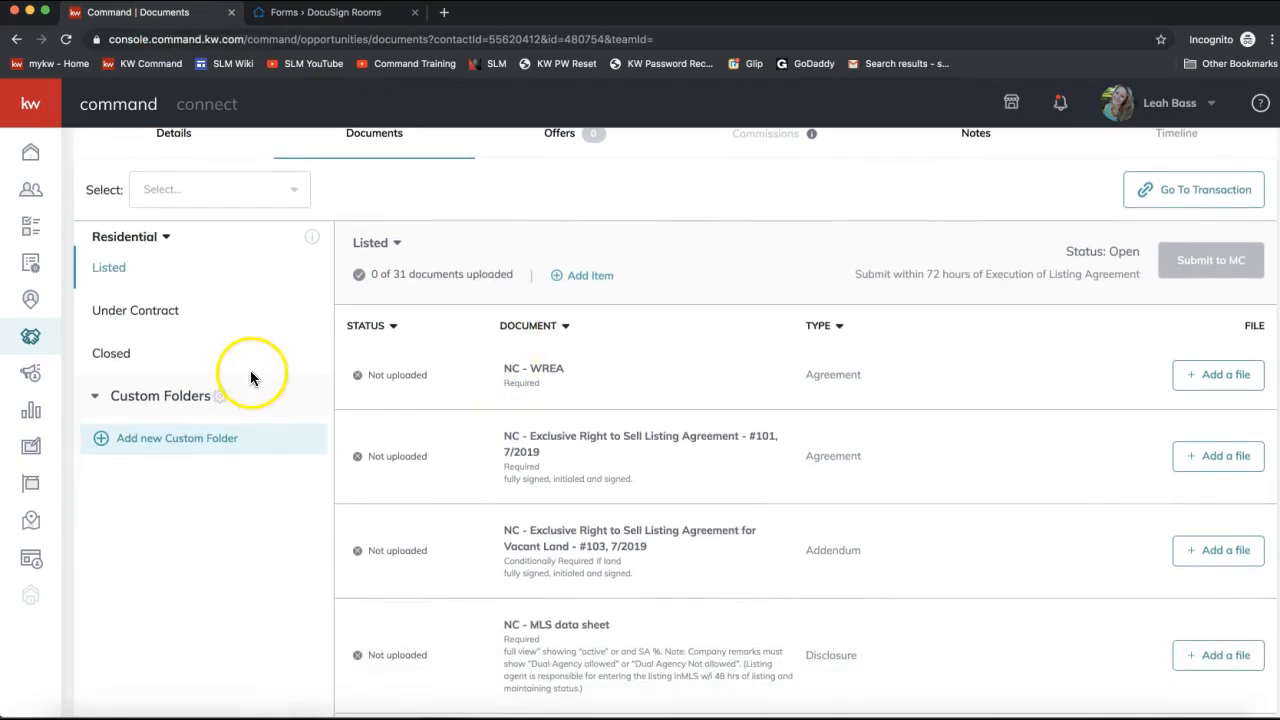
{"action": "scroll", "coordinate": [125, 271], "scroll_direction": "up", "scroll_amount": 2}
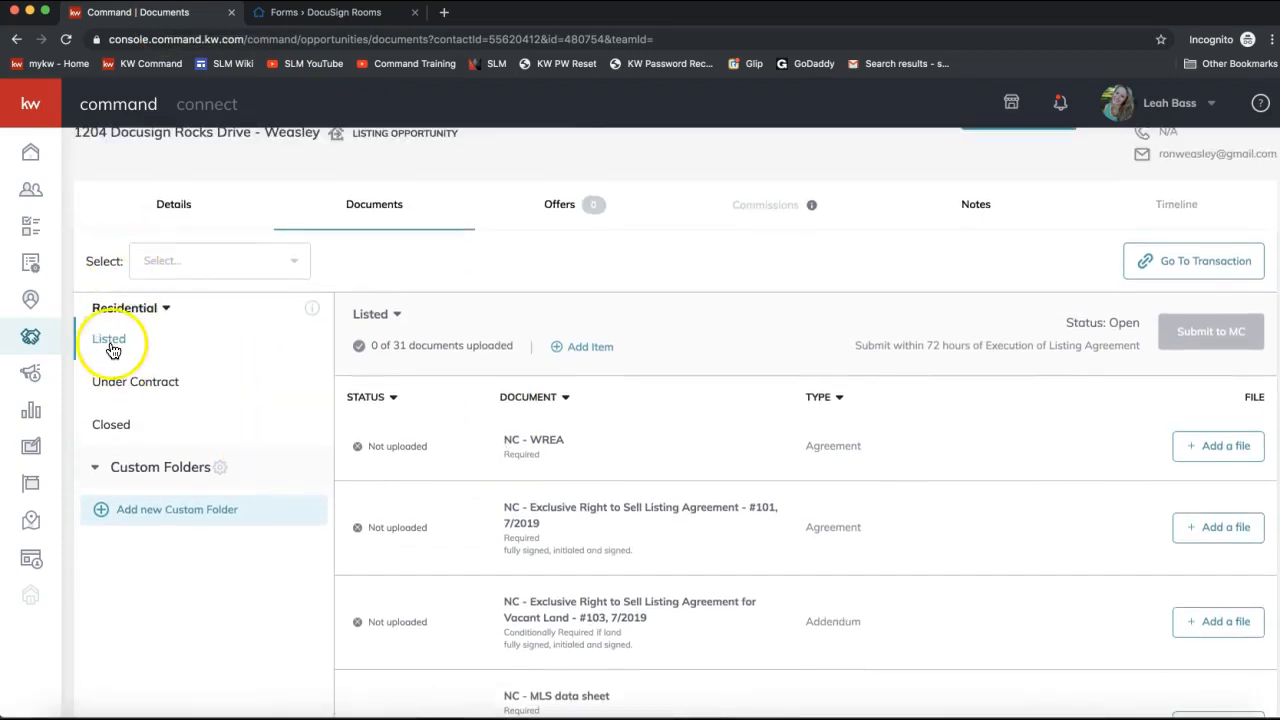
{"action": "left_click", "coordinate": [112, 390]}
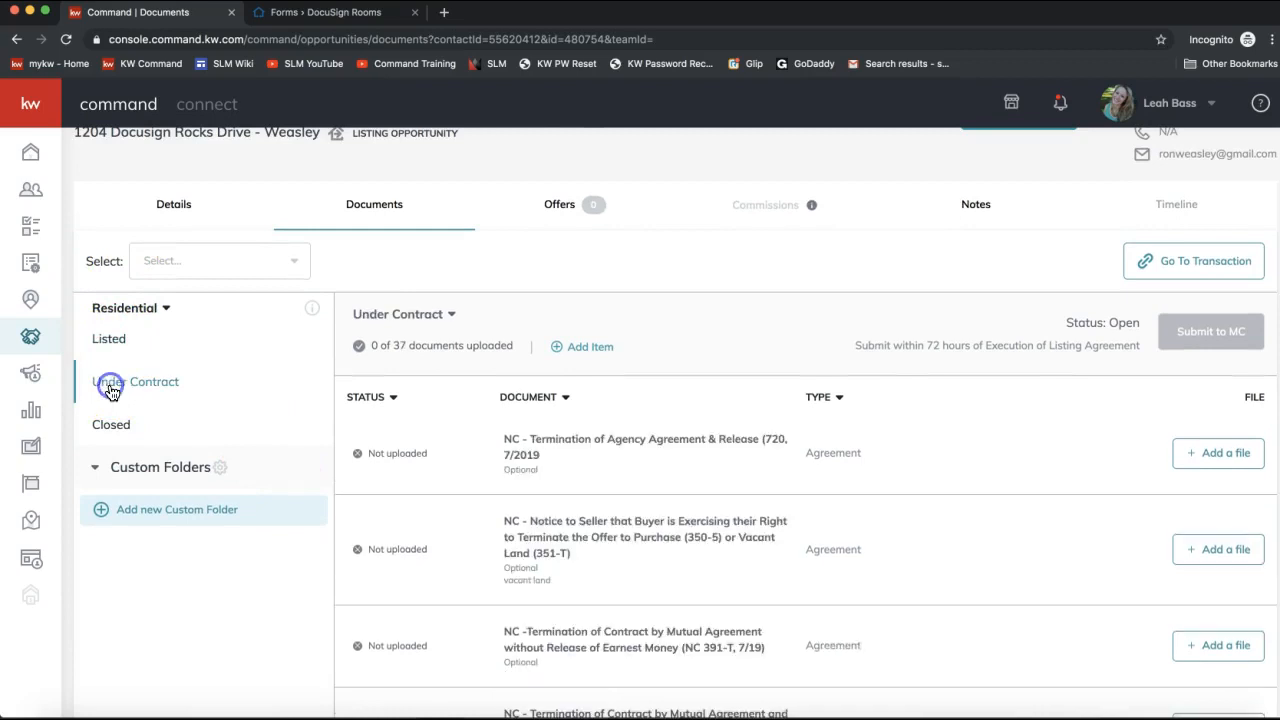
{"action": "left_click", "coordinate": [112, 444]}
{"action": "left_click", "coordinate": [122, 339]}
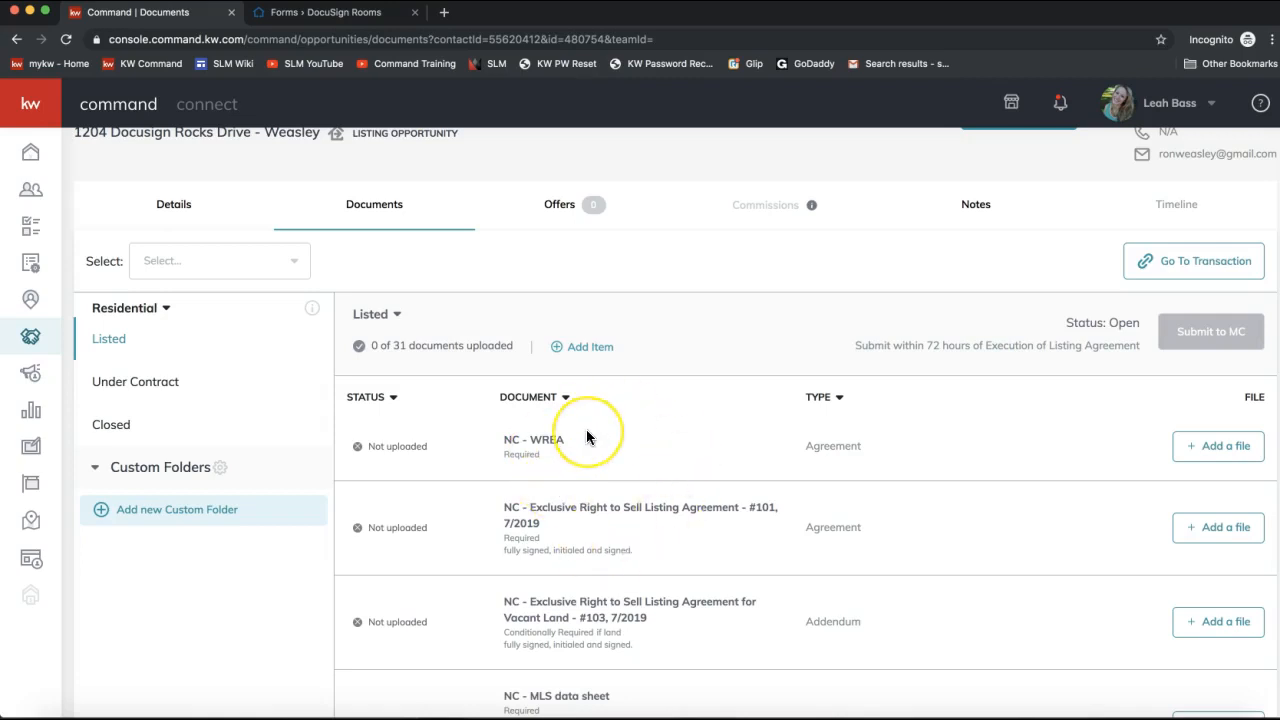
{"action": "scroll", "coordinate": [587, 437], "scroll_direction": "down", "scroll_amount": 1}
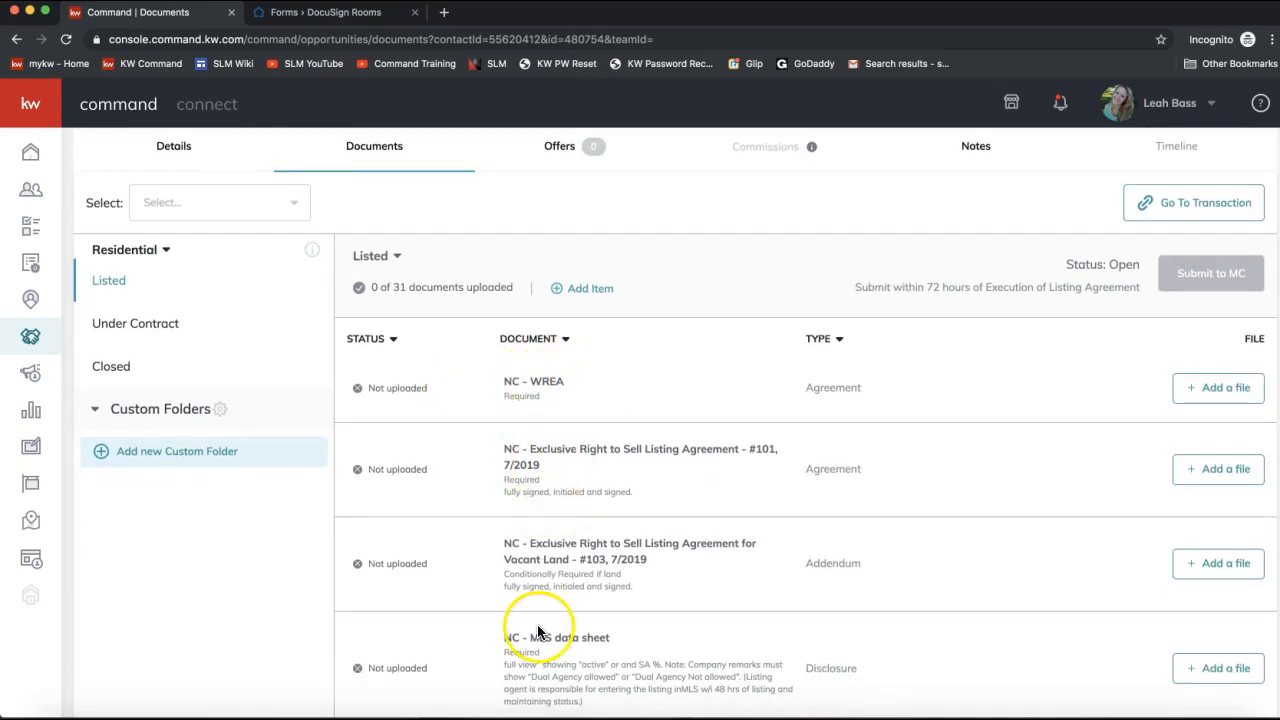
{"action": "left_click_drag", "start_coordinate": [505, 450], "coordinate": [734, 460]}
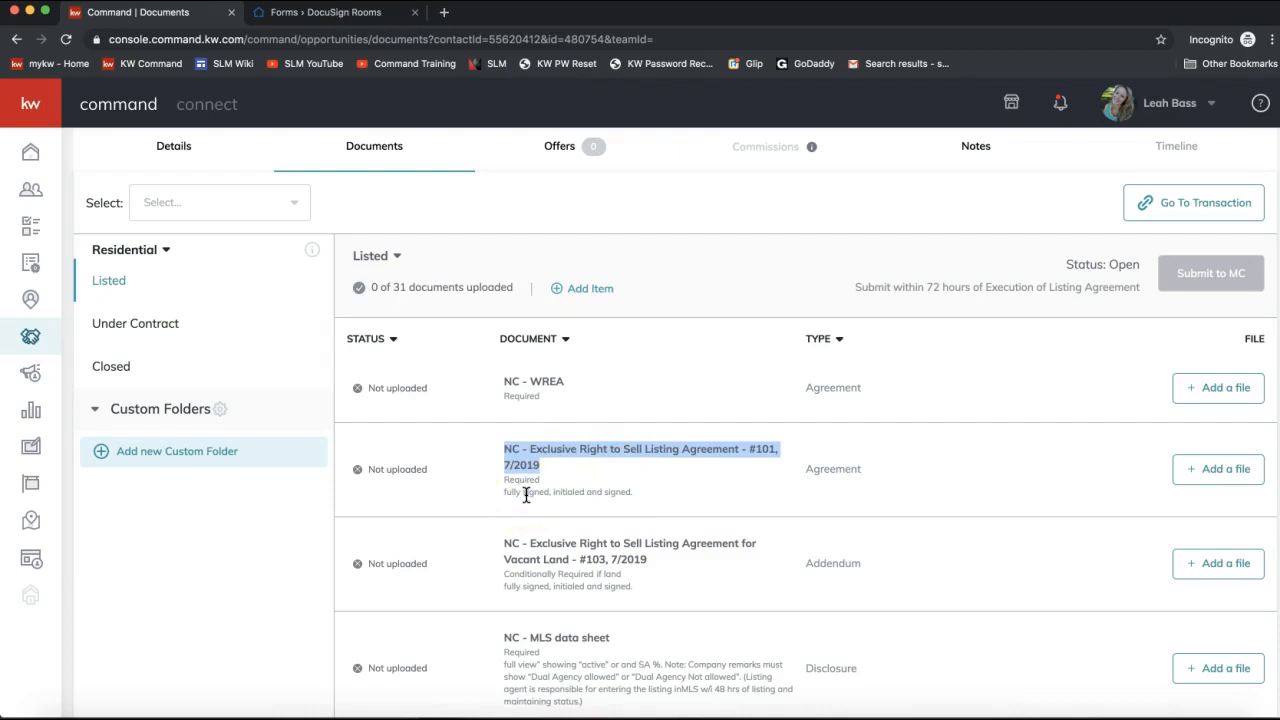
Add a file to the Exclusive Right to Sell row from DocuSign, choosing the 101 Exclusive Right to Sell PDF.
{"action": "left_click", "coordinate": [1213, 482]}
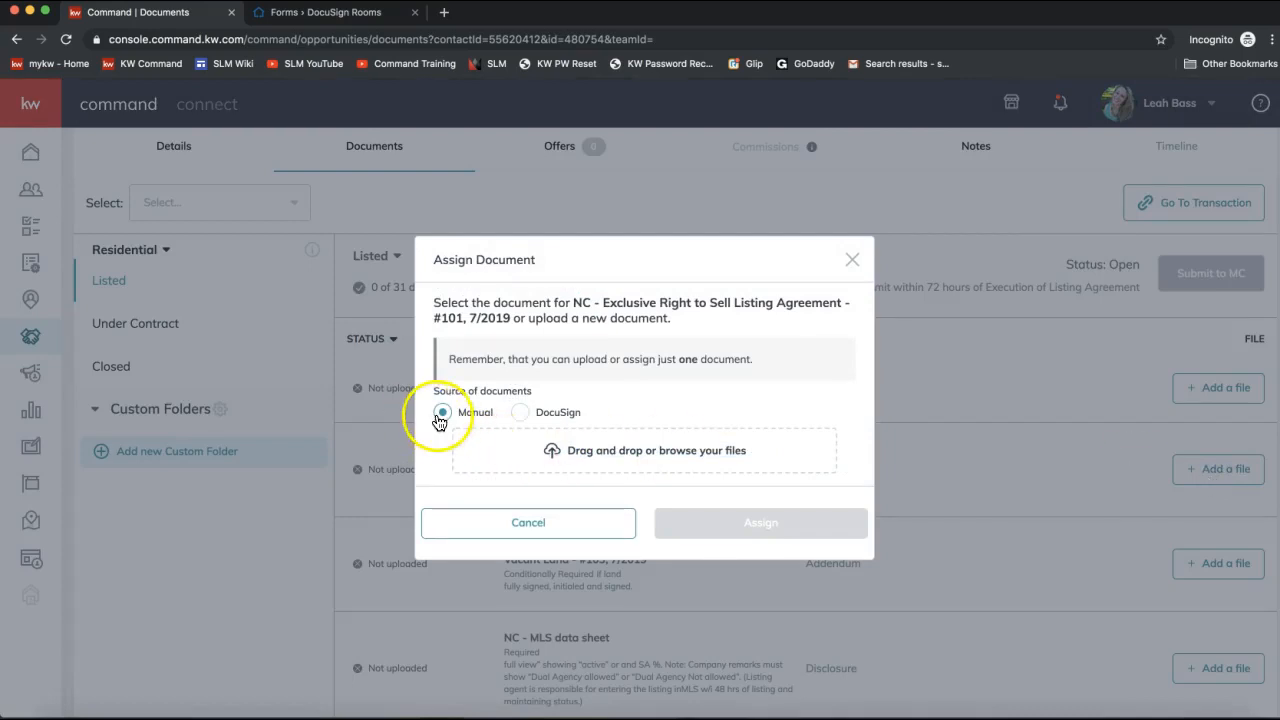
{"action": "left_click", "coordinate": [572, 456]}
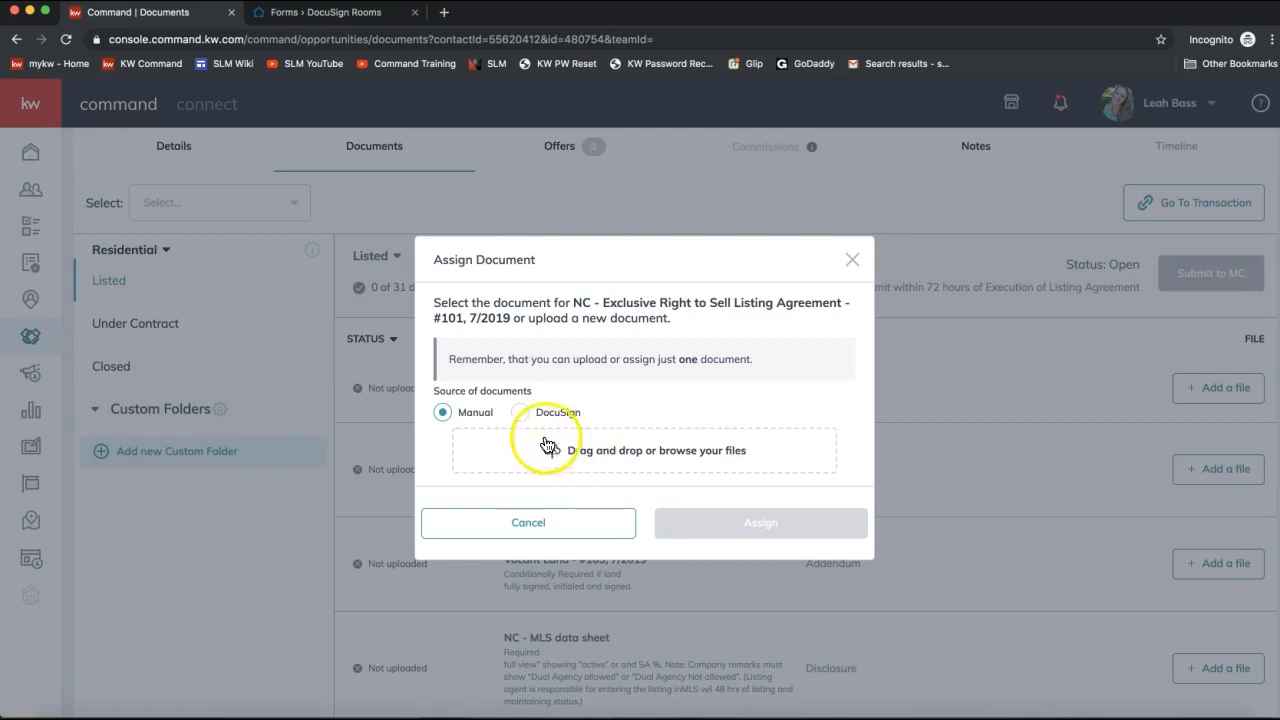
{"action": "left_click", "coordinate": [519, 418]}
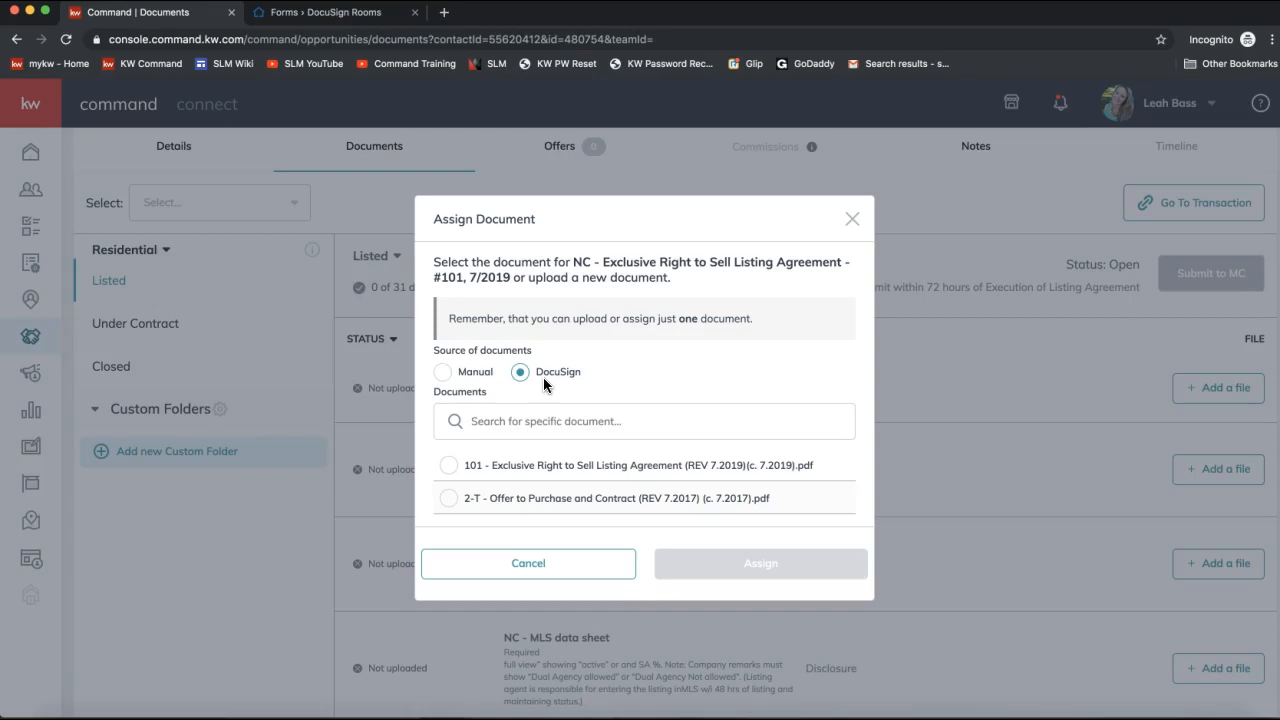
{"action": "left_click", "coordinate": [442, 372]}
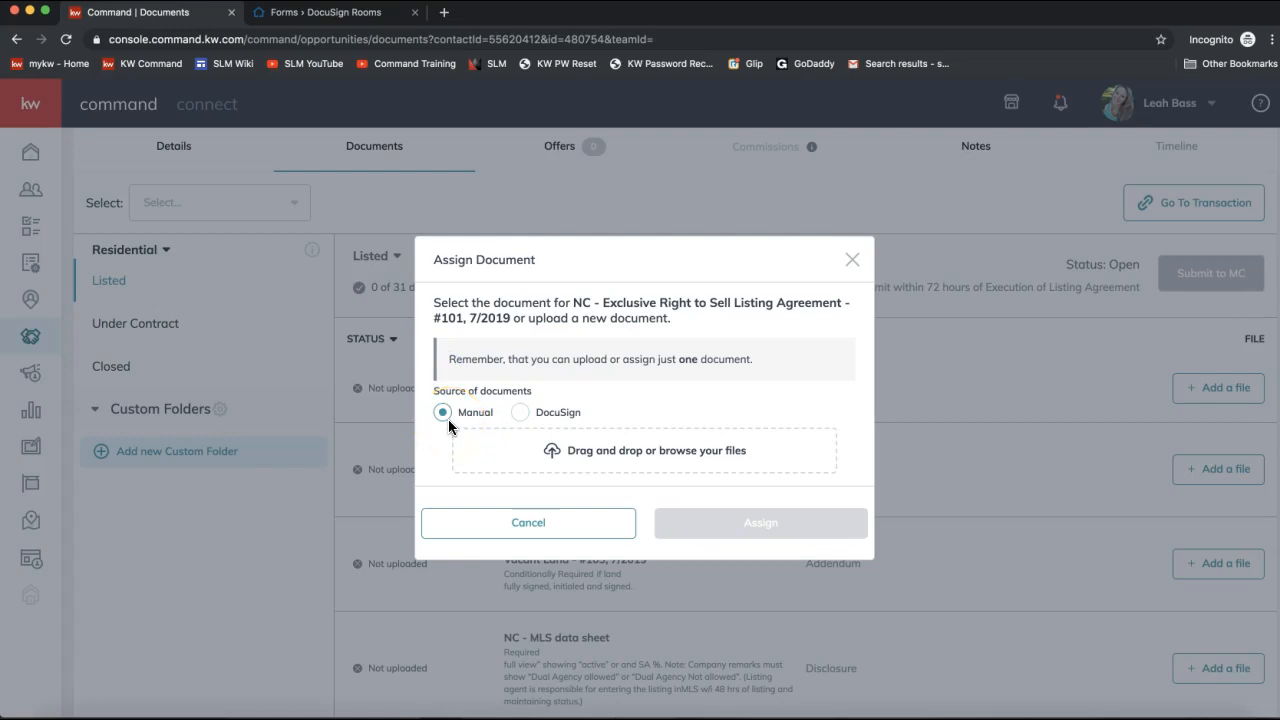
{"action": "left_click", "coordinate": [446, 421]}
{"action": "left_click", "coordinate": [604, 462]}
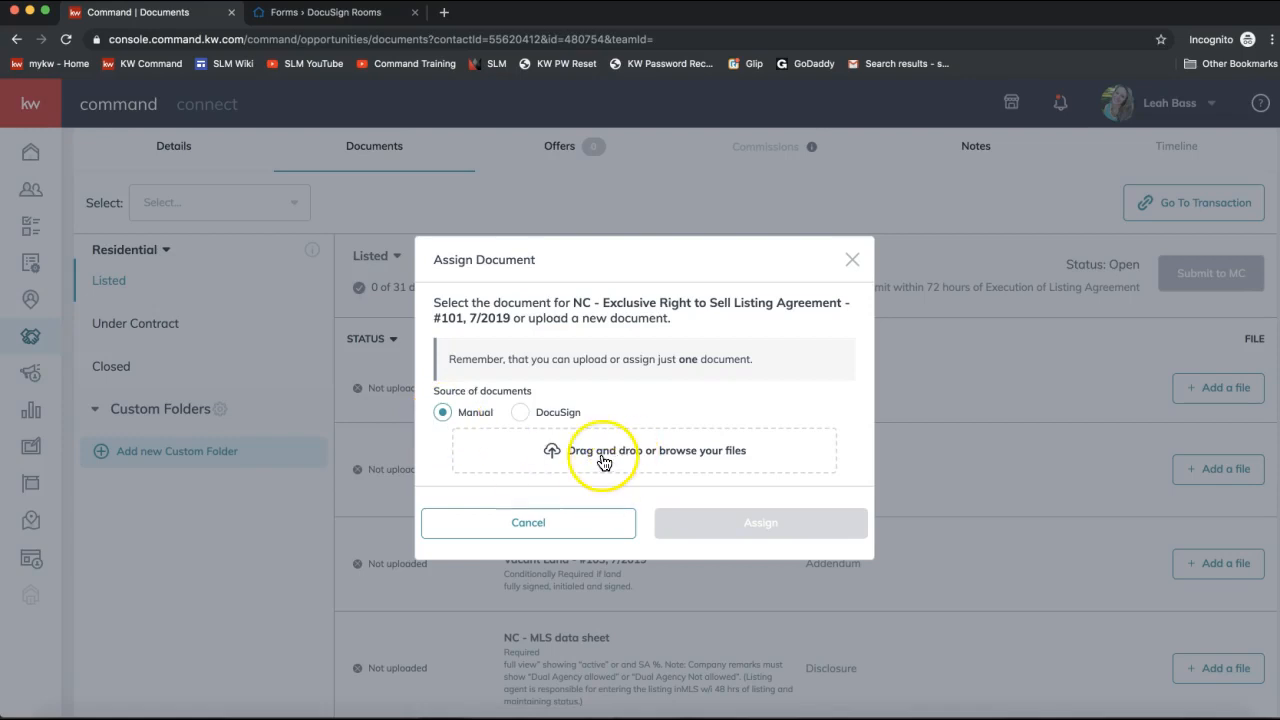
{"action": "left_click", "coordinate": [518, 422]}
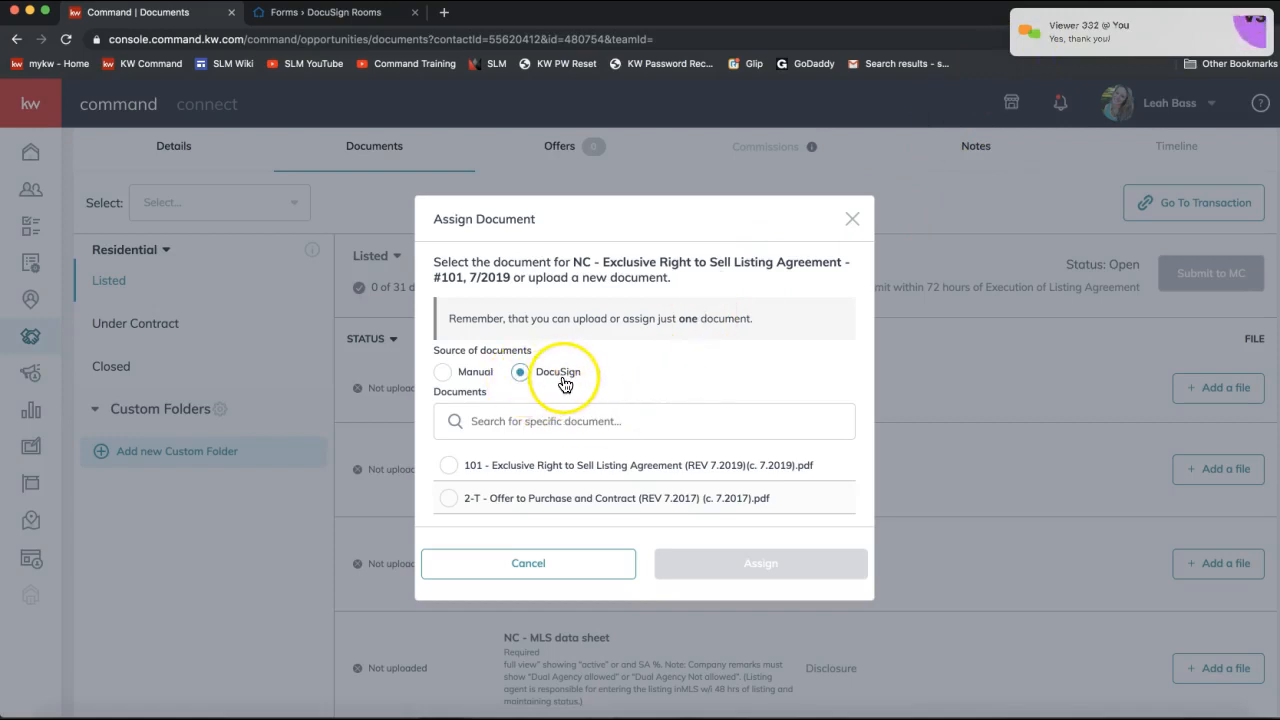
{"action": "scroll", "coordinate": [550, 425], "scroll_direction": "down", "scroll_amount": 1}
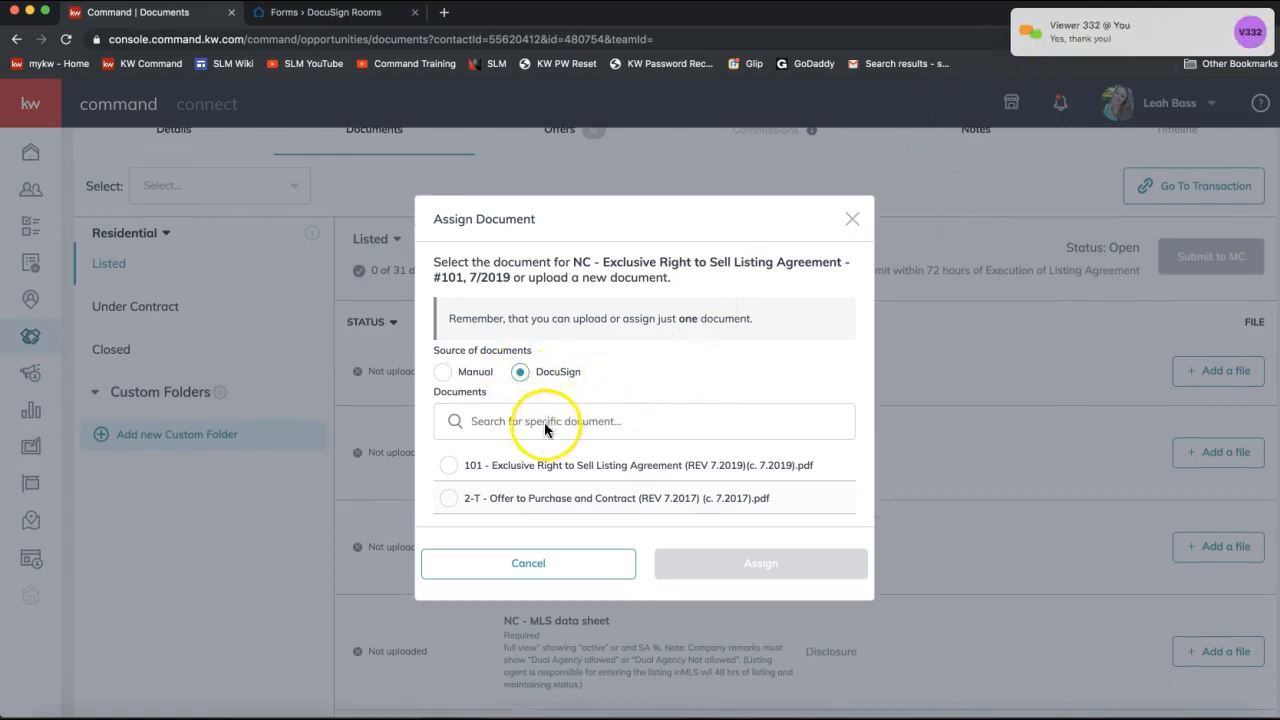
{"action": "left_click", "coordinate": [448, 466]}
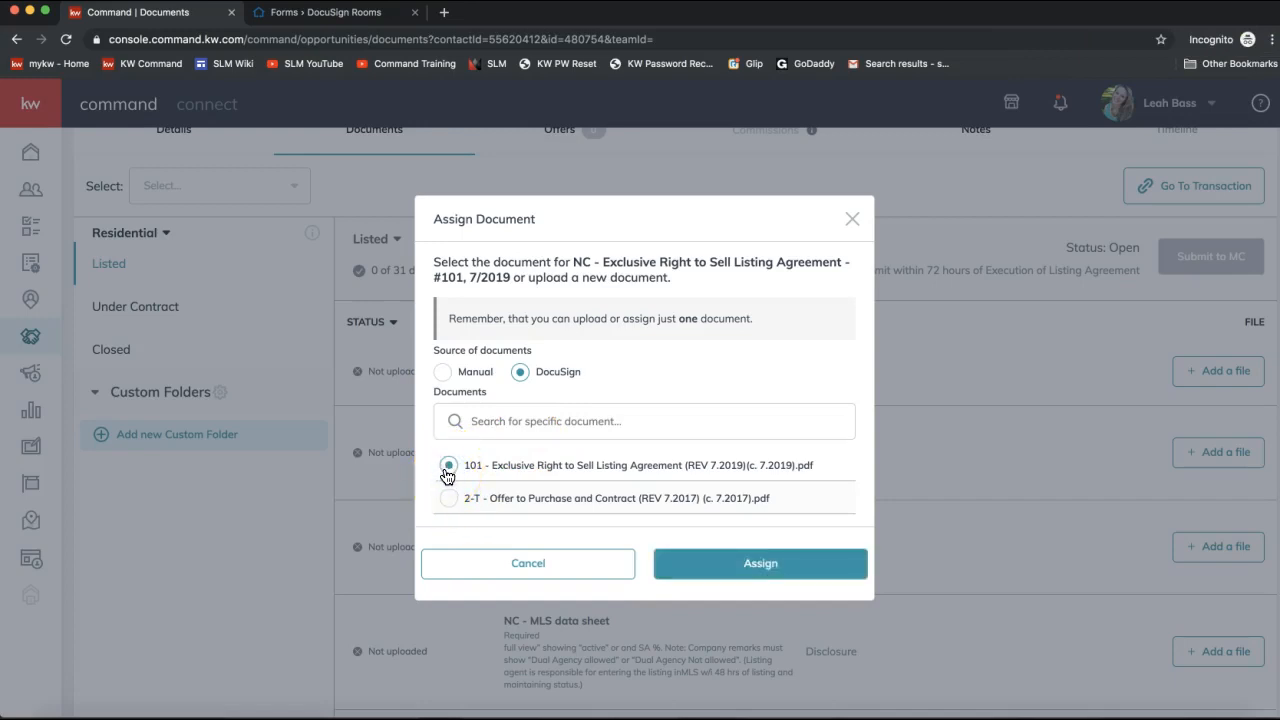
{"action": "left_click", "coordinate": [738, 566]}
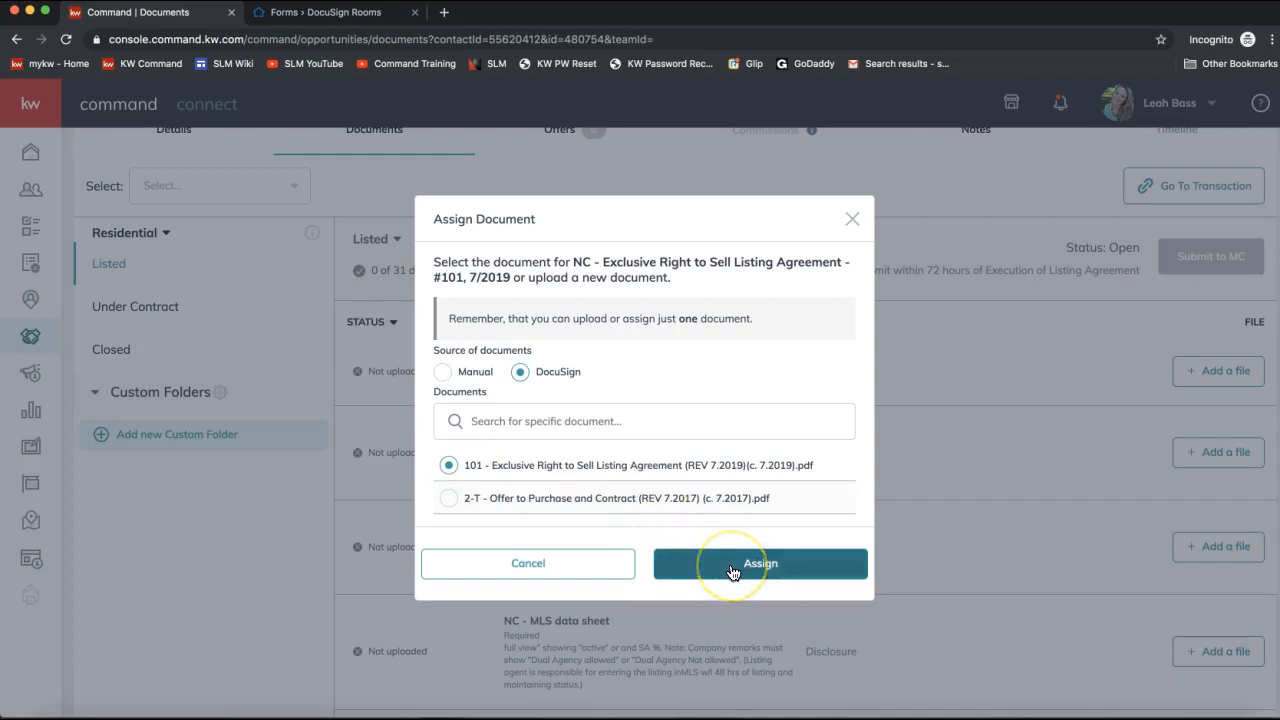
Assign the PDF to the #101 slot and confirm it reads Uploaded, 1 of 31 documents.
{"action": "left_click", "coordinate": [732, 568]}
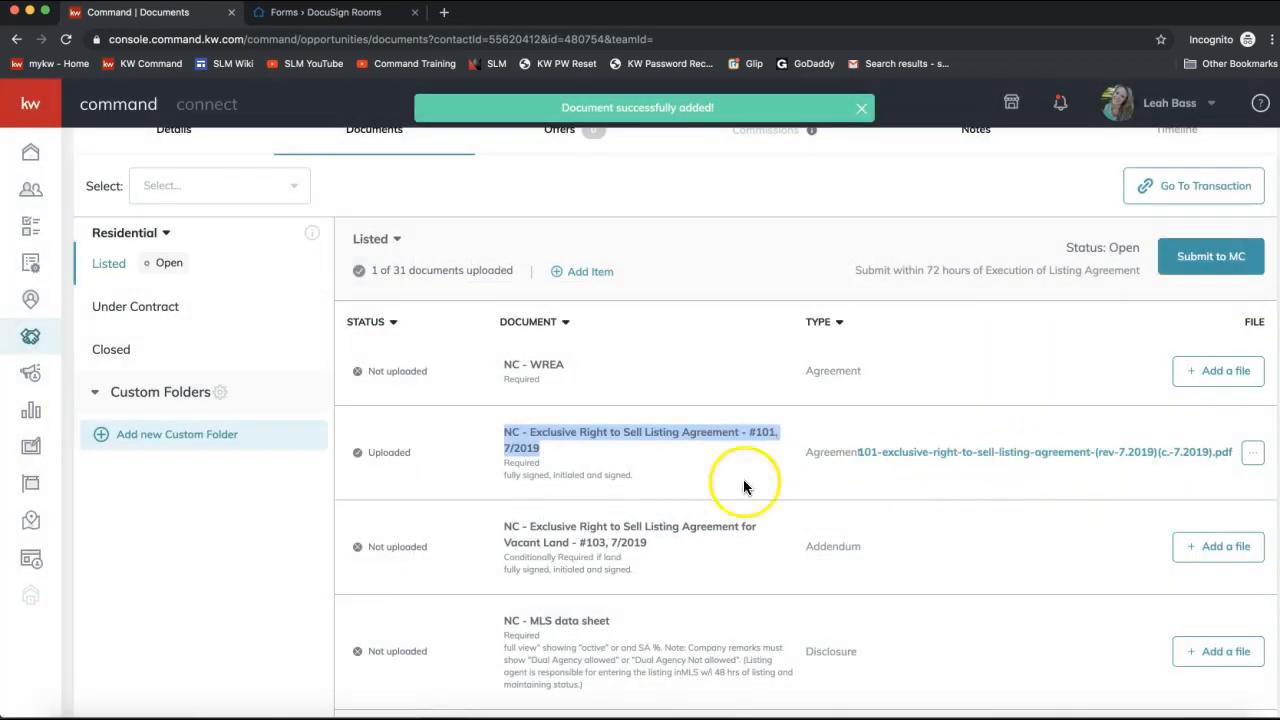
{"action": "double_click", "coordinate": [392, 452]}
{"action": "left_click_drag", "start_coordinate": [392, 452], "coordinate": [353, 457]}
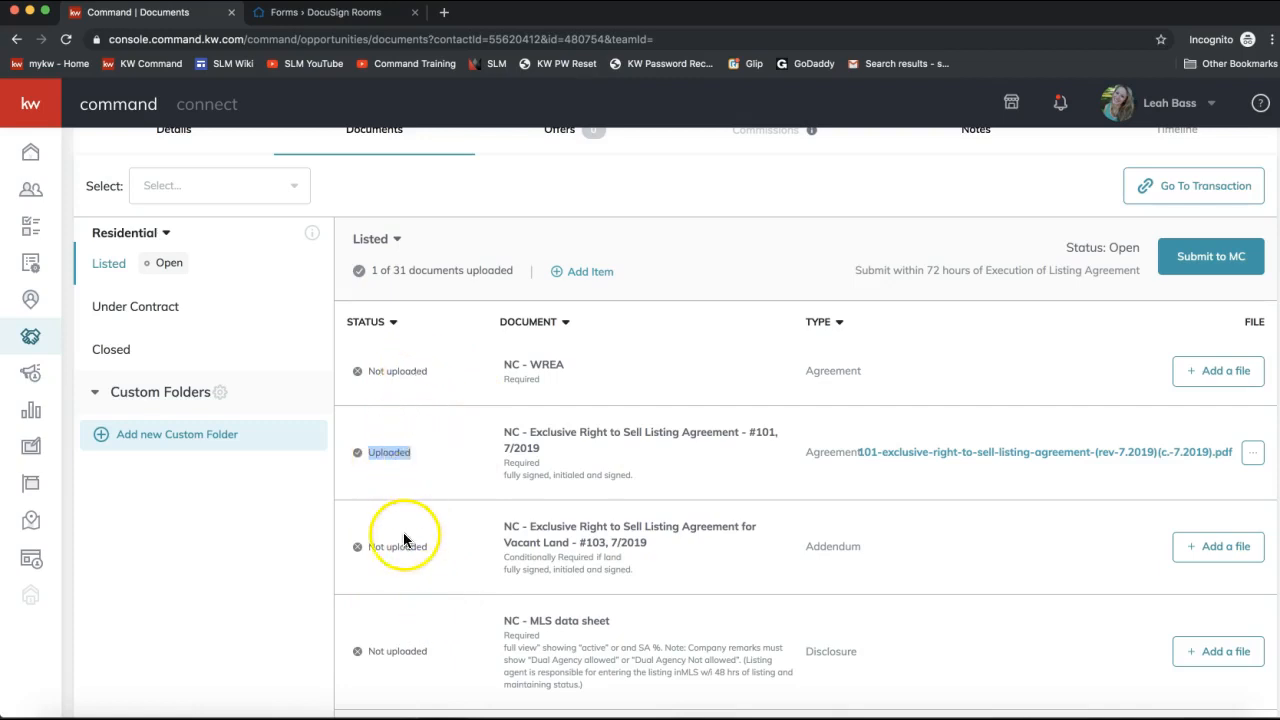
{"action": "scroll", "coordinate": [760, 535], "scroll_direction": "up", "scroll_amount": 1}
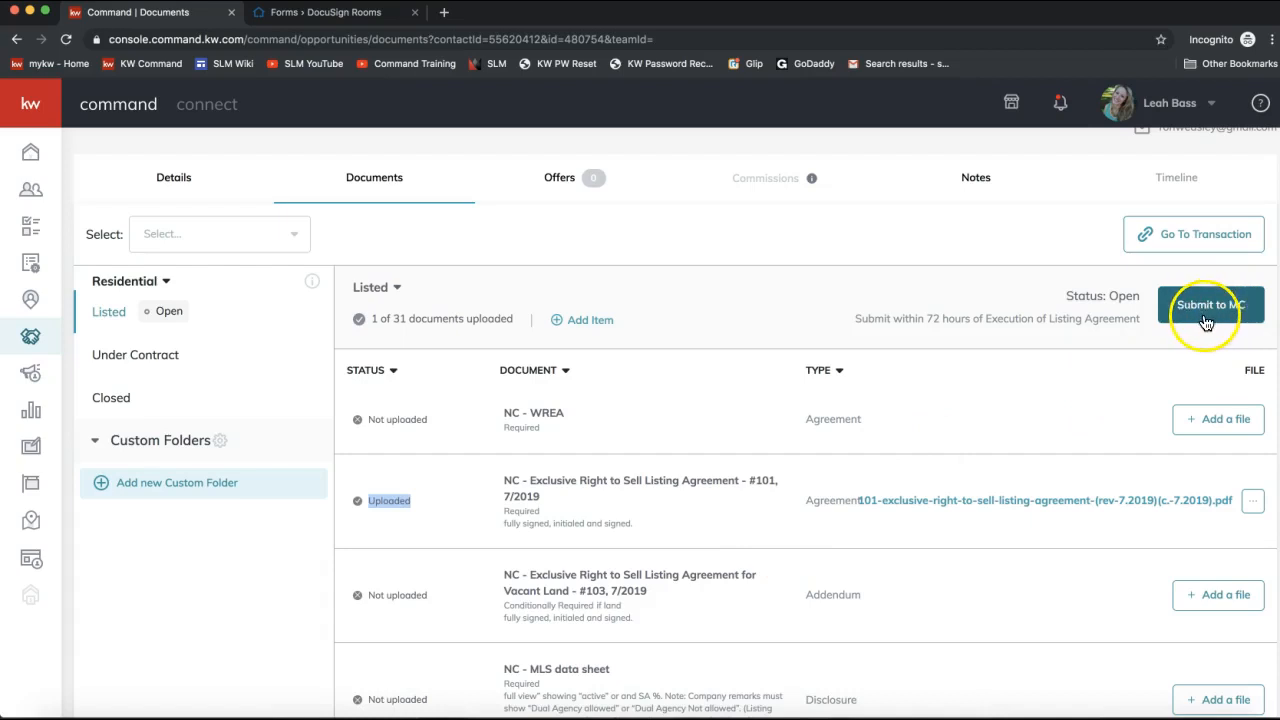
{"action": "scroll", "coordinate": [1208, 322], "scroll_direction": "up", "scroll_amount": 1}
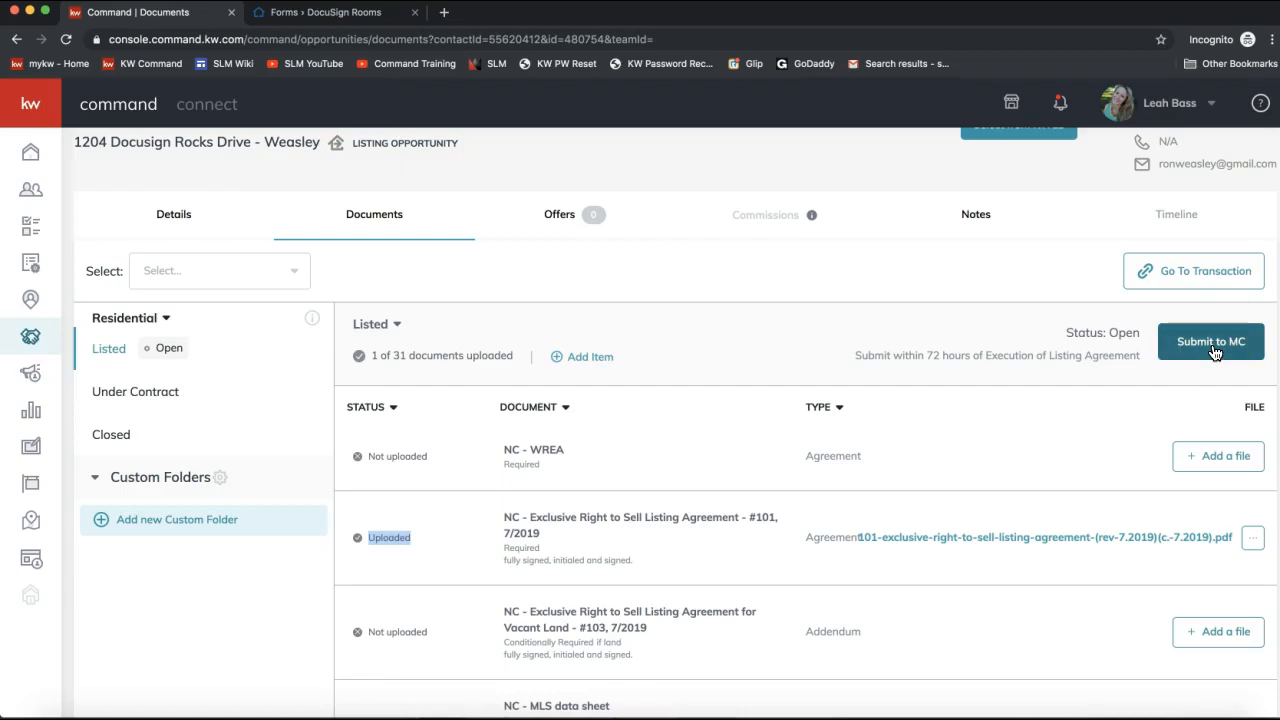
{"action": "left_click", "coordinate": [1063, 360]}
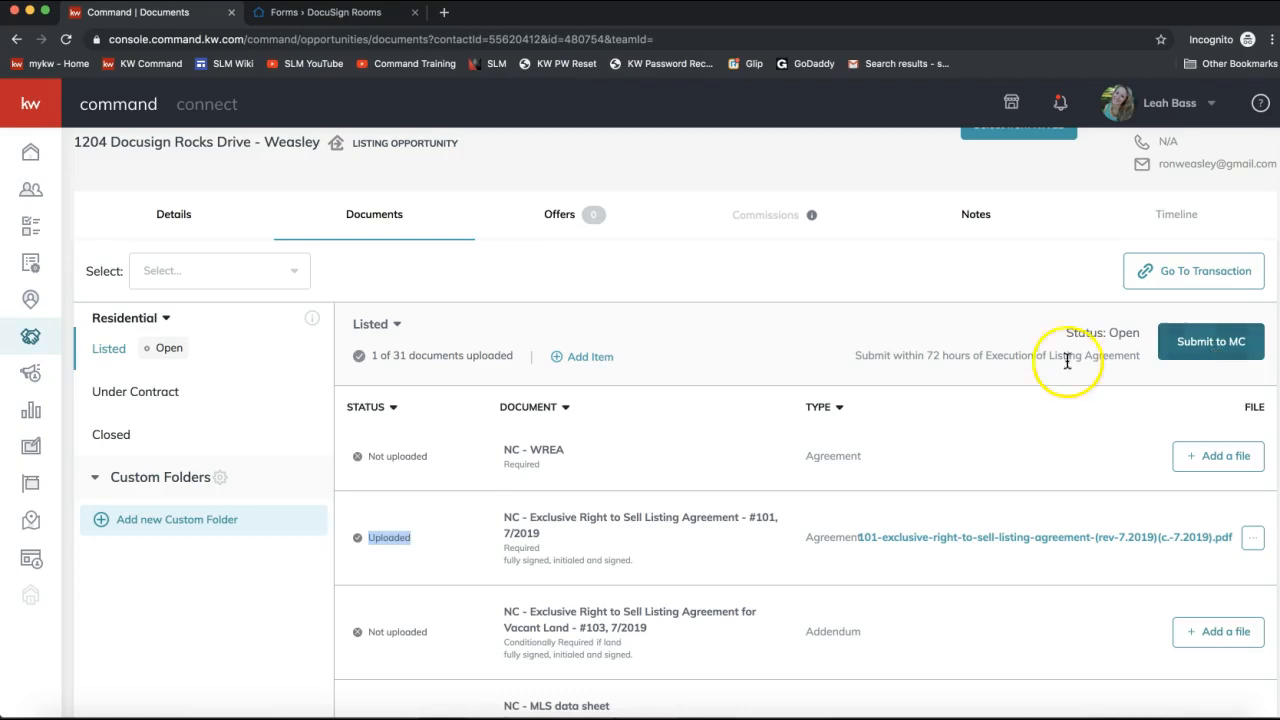
{"action": "scroll", "coordinate": [1030, 360], "scroll_direction": "up", "scroll_amount": 1}
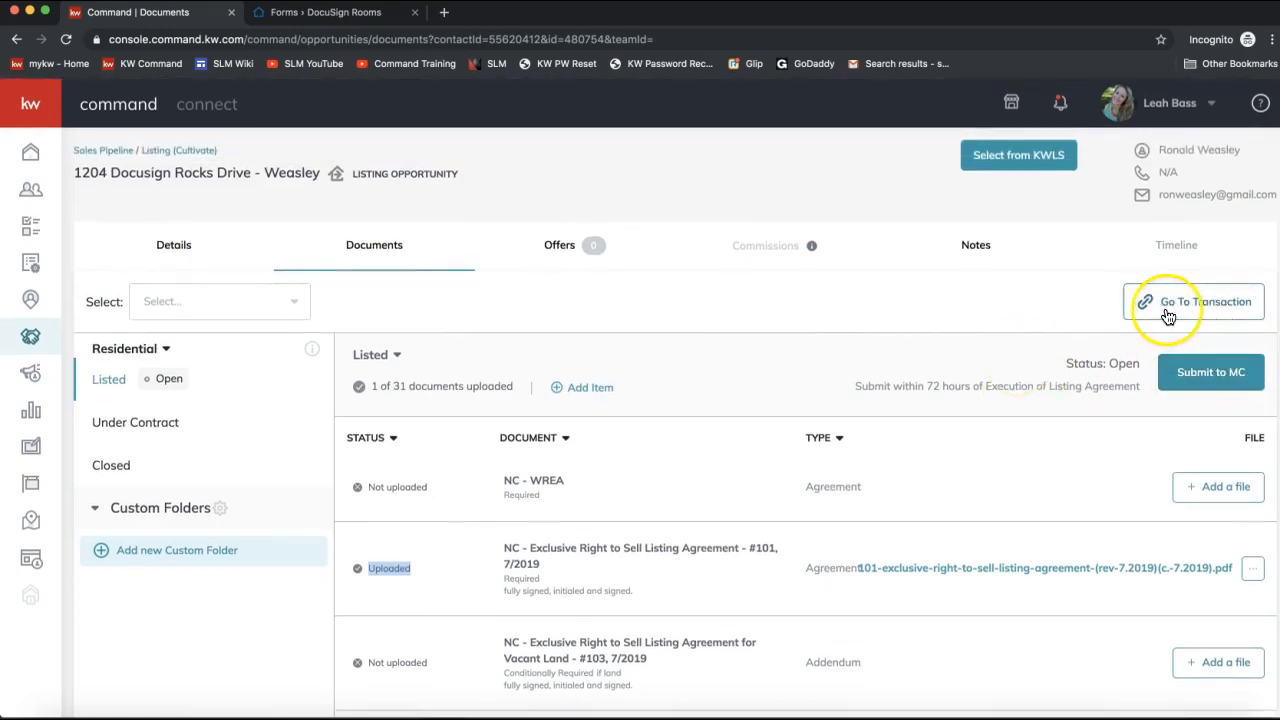